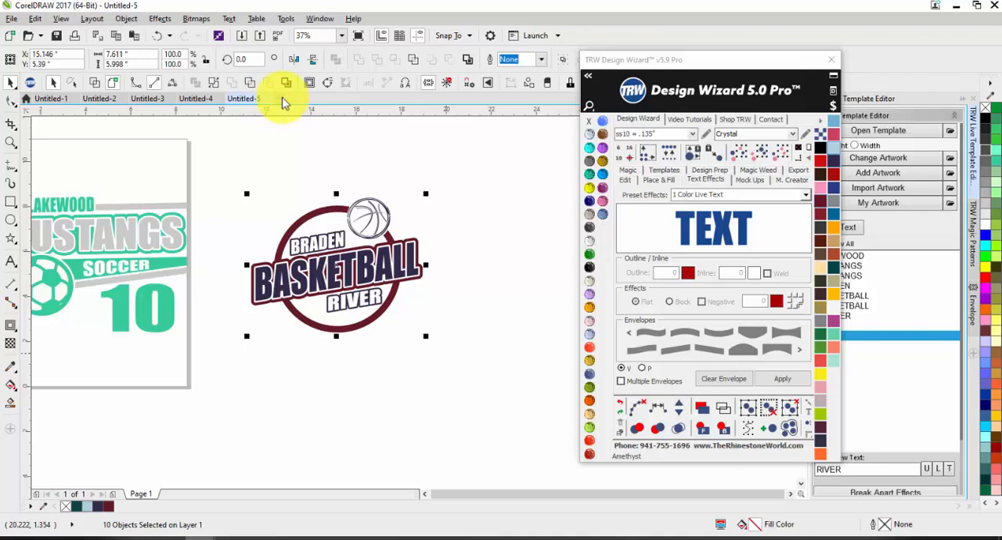
Create a new document, paste the copied Braden River Basketball logo and place it beside the page's left edge.
left_click(283, 99)
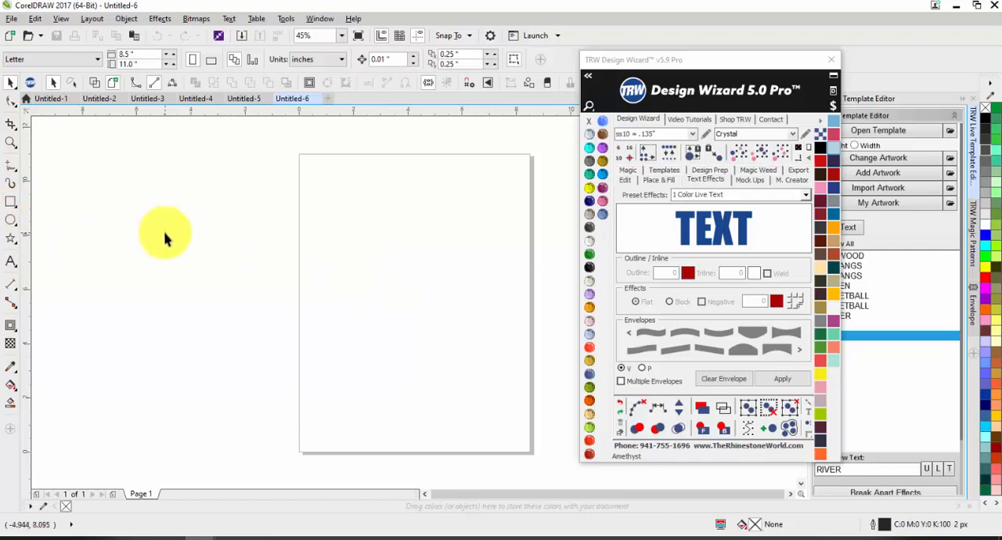
key("ctrl+v")
scroll(262, 236, "down", 2)
scroll(370, 260, "up", 1)
left_click_drag(401, 255, 89, 223)
scroll(157, 201, "up", 2)
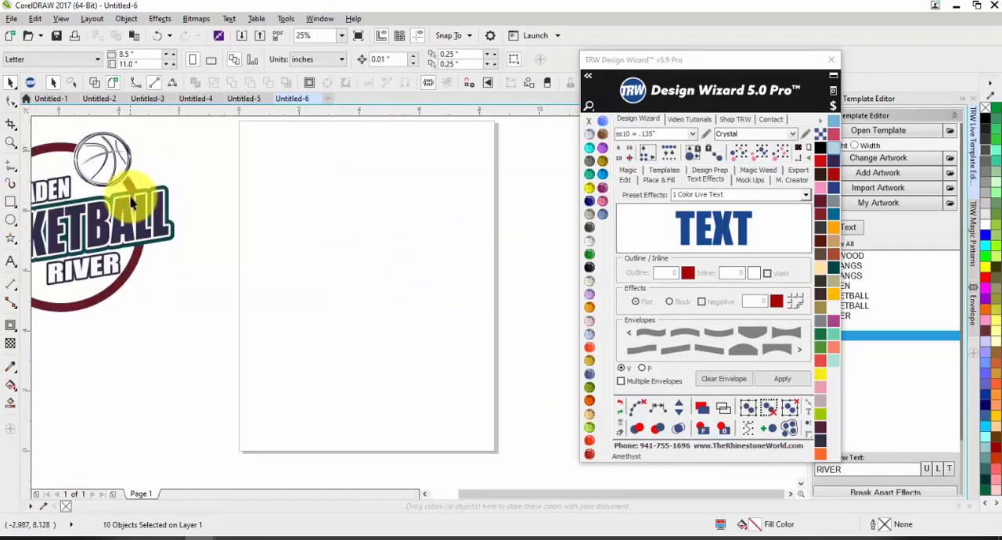
Select the contour around BASKETBALL in the pasted logo and examine its color against the circle.
left_click(156, 185)
left_click(161, 192)
scroll(439, 219, "down", 1)
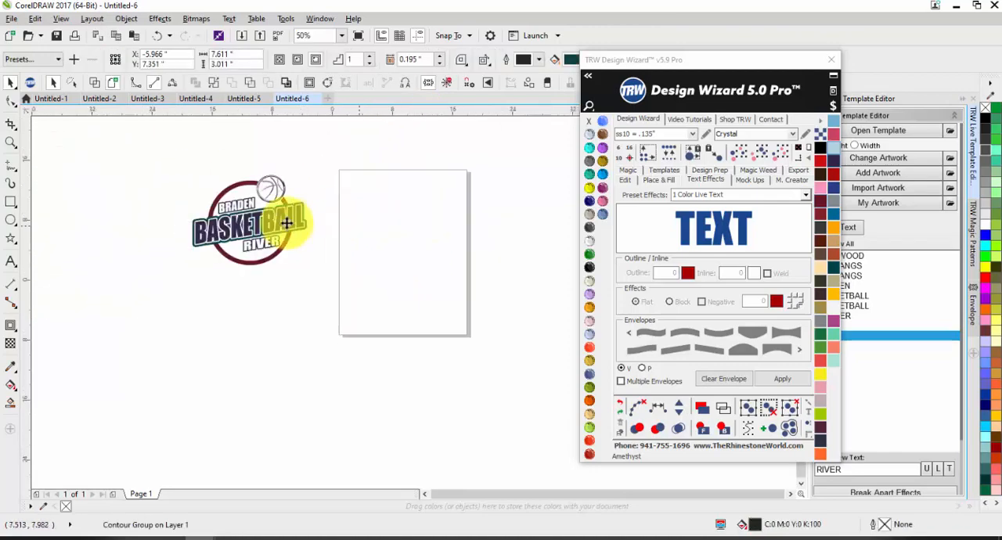
scroll(283, 242, "down", 1)
scroll(280, 252, "up", 3)
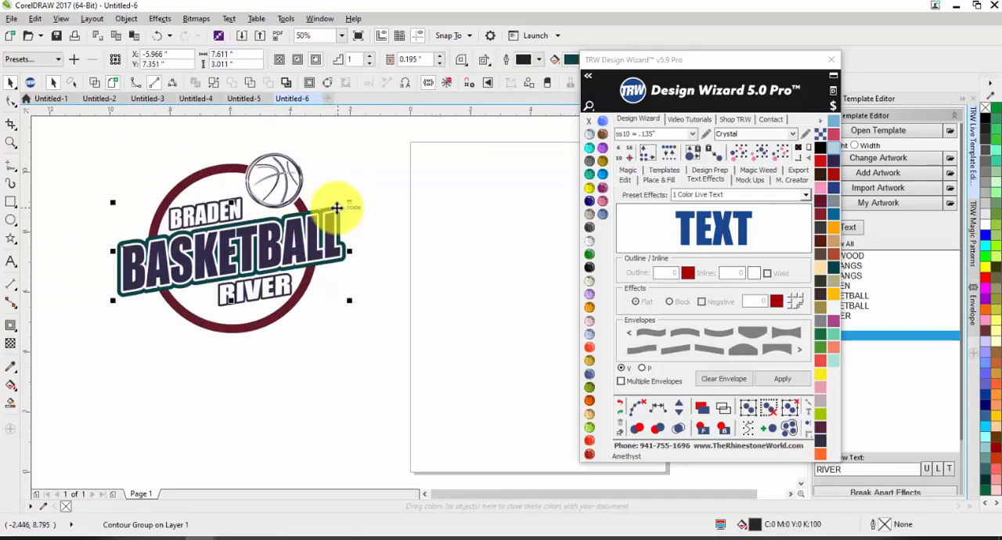
left_click(264, 133)
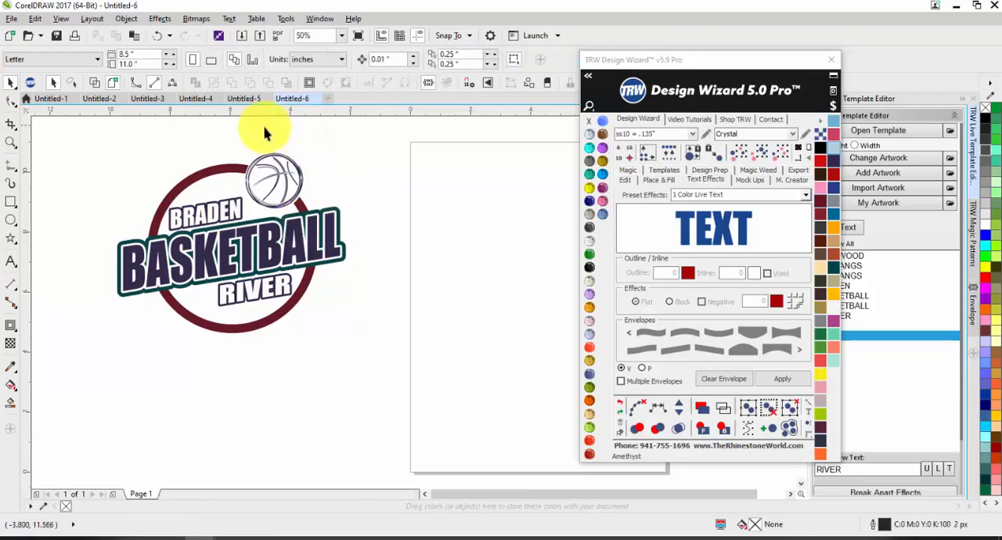
In Untitled-5, select every object matching the basketball logo circle's maroon and recolor them Light Blue.
left_click(243, 99)
scroll(419, 239, "up", 3)
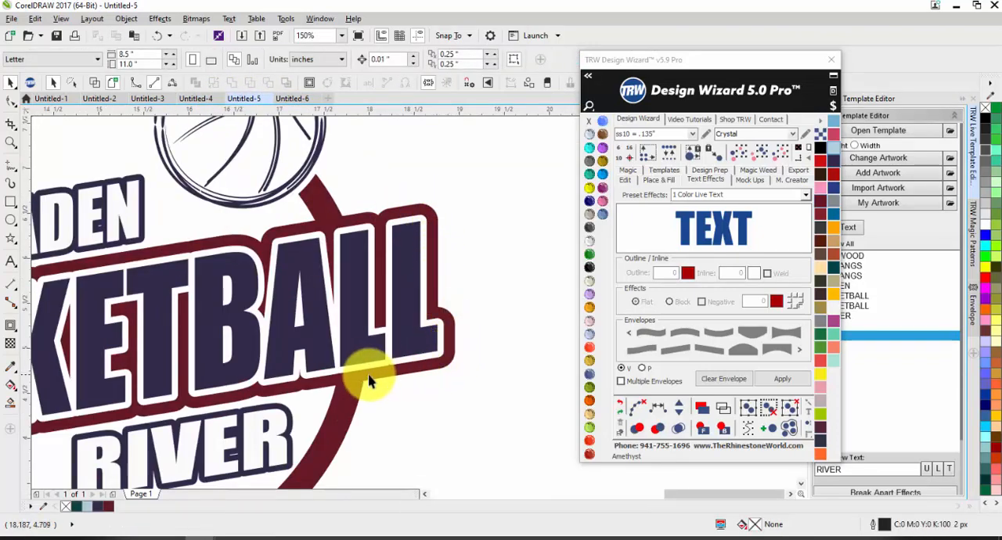
left_click(346, 403)
scroll(474, 280, "down", 2)
scroll(485, 272, "up", 1)
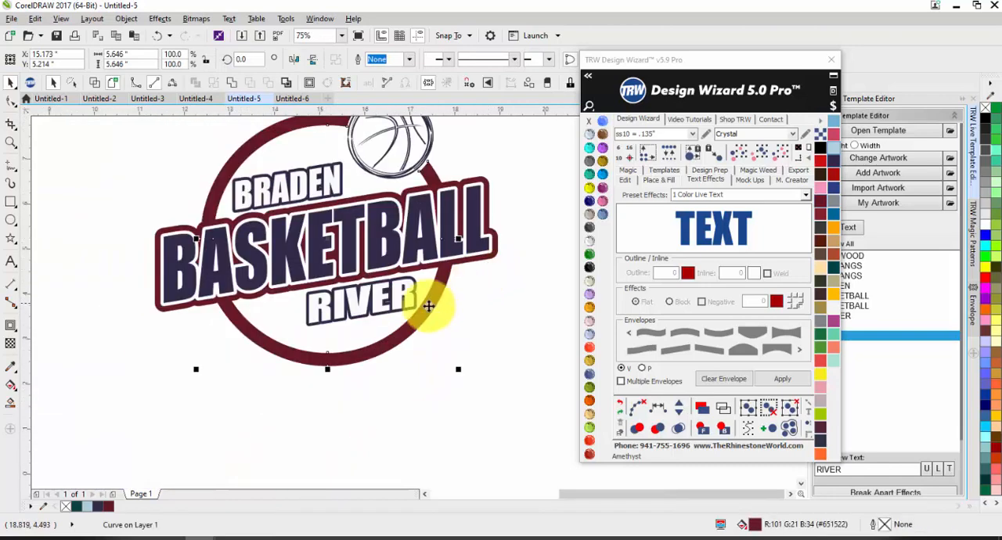
left_click(763, 155)
scroll(375, 241, "down", 1)
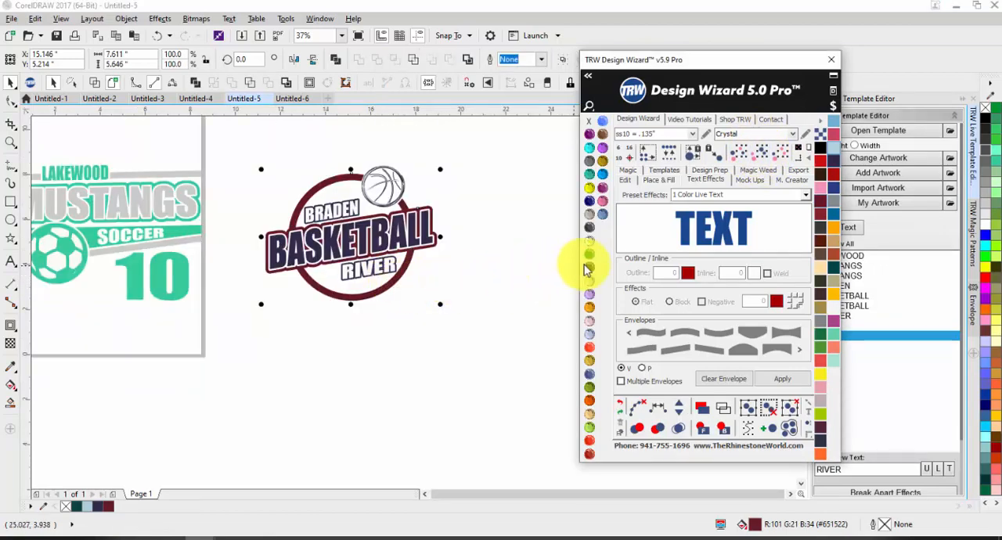
left_click(597, 219)
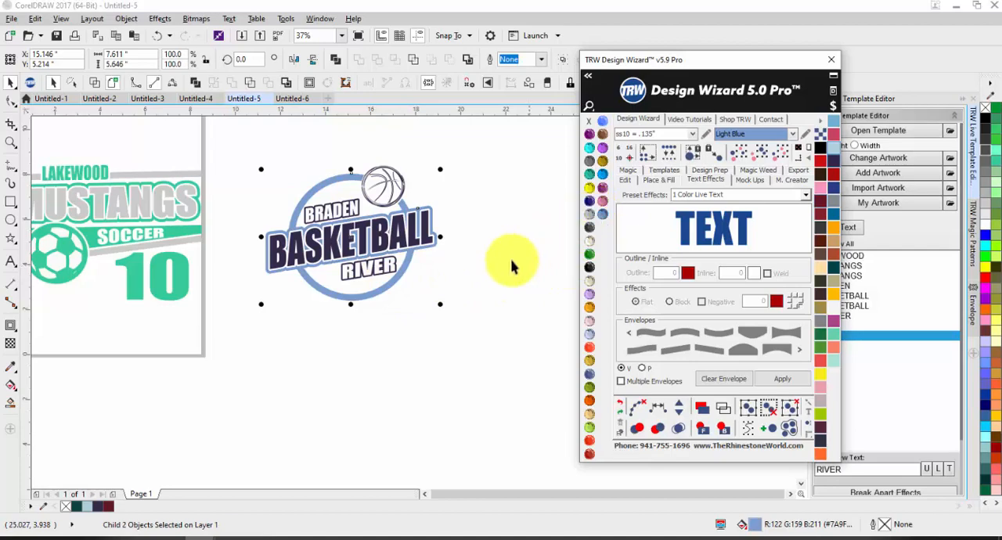
left_click(470, 275)
Select the BASKETBALL contour group and move the Design Wizard window clear of the contour's fill color setting.
scroll(433, 222, "up", 1)
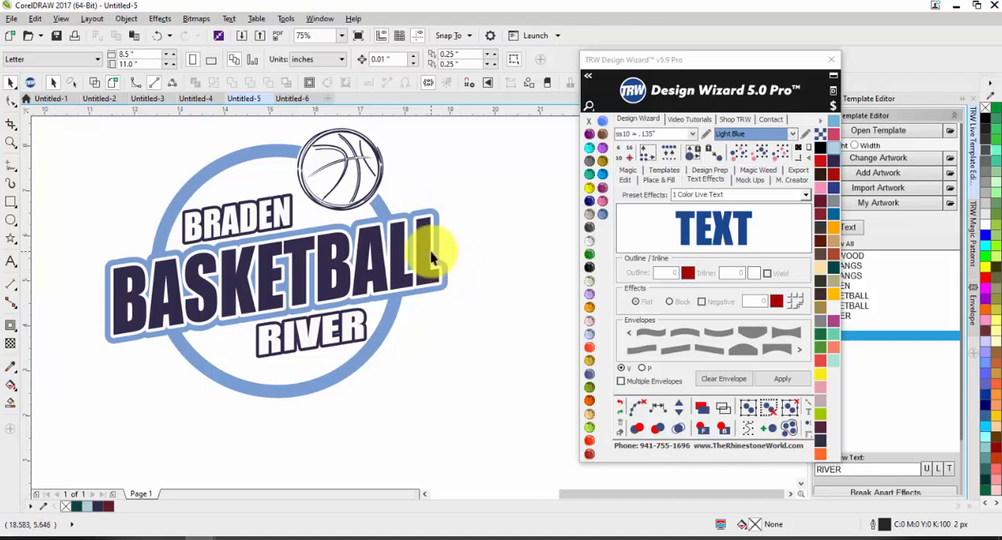
scroll(435, 257, "down", 1)
scroll(435, 249, "up", 2)
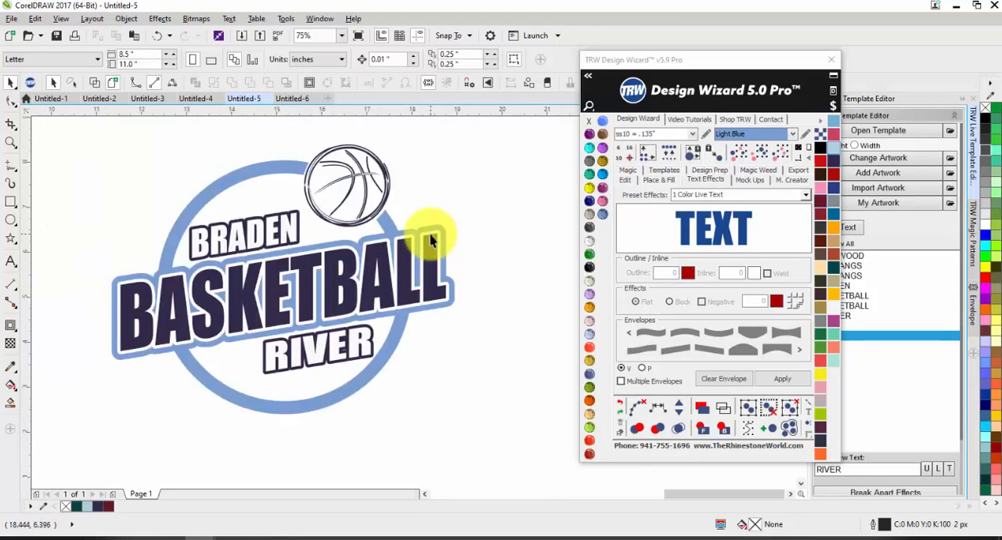
left_click(443, 218)
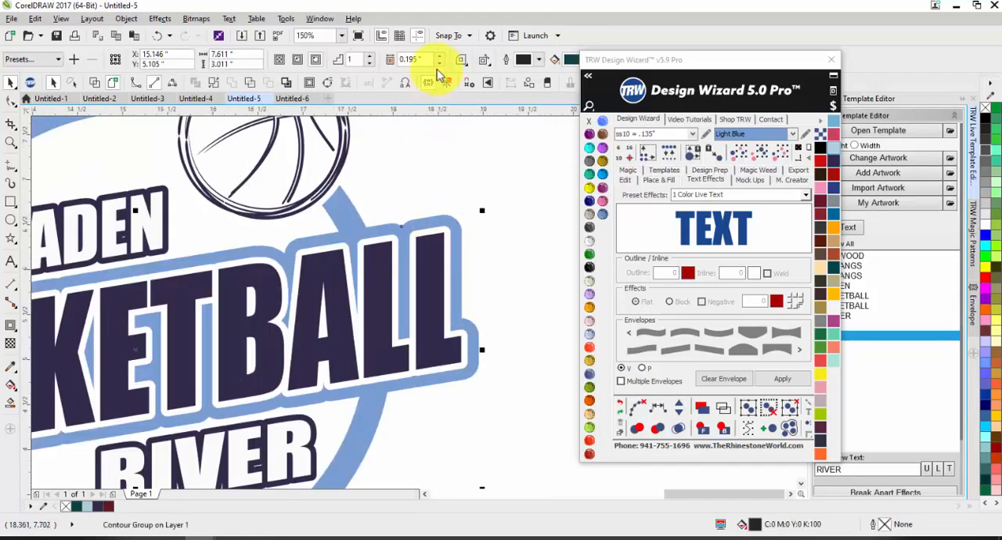
left_click_drag(603, 61, 731, 96)
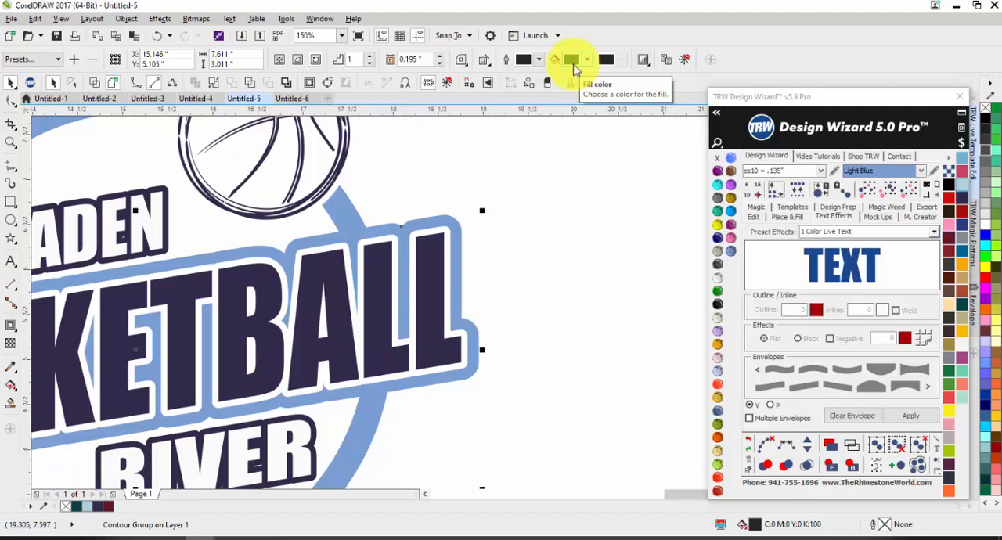
Try enlarging the BASKETBALL contour group to about 7.74 by 3.06 inches, and undo the change.
scroll(577, 171, "down", 4)
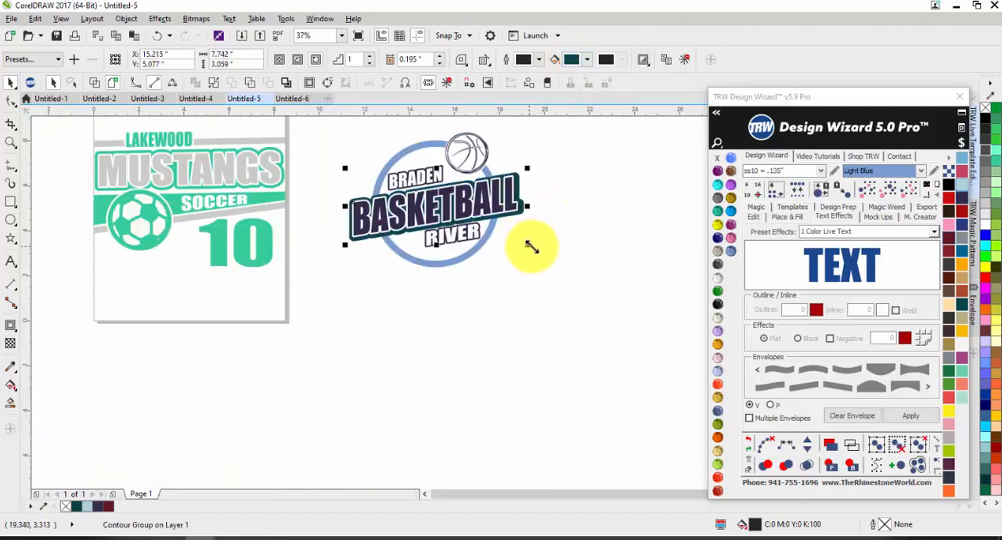
scroll(512, 196, "up", 5)
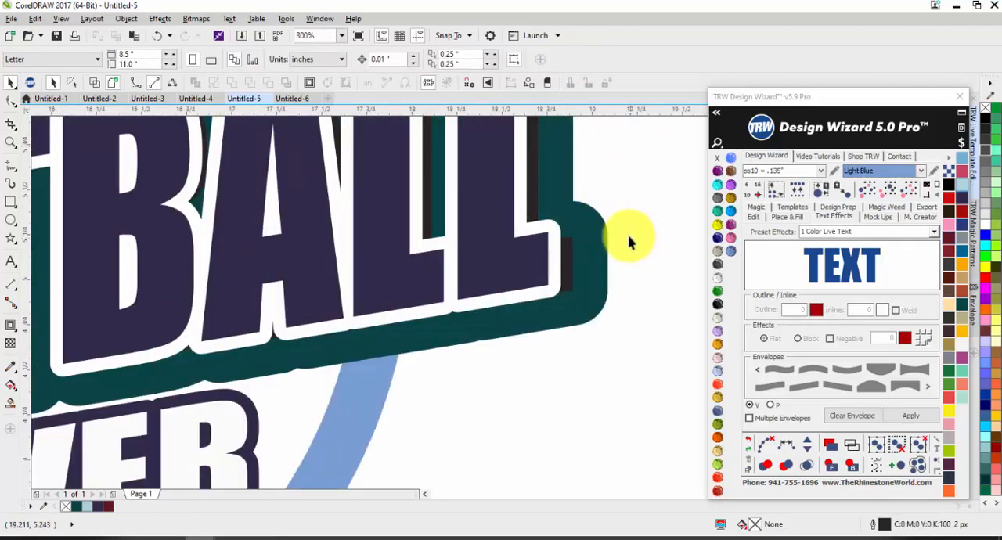
scroll(622, 227, "down", 3)
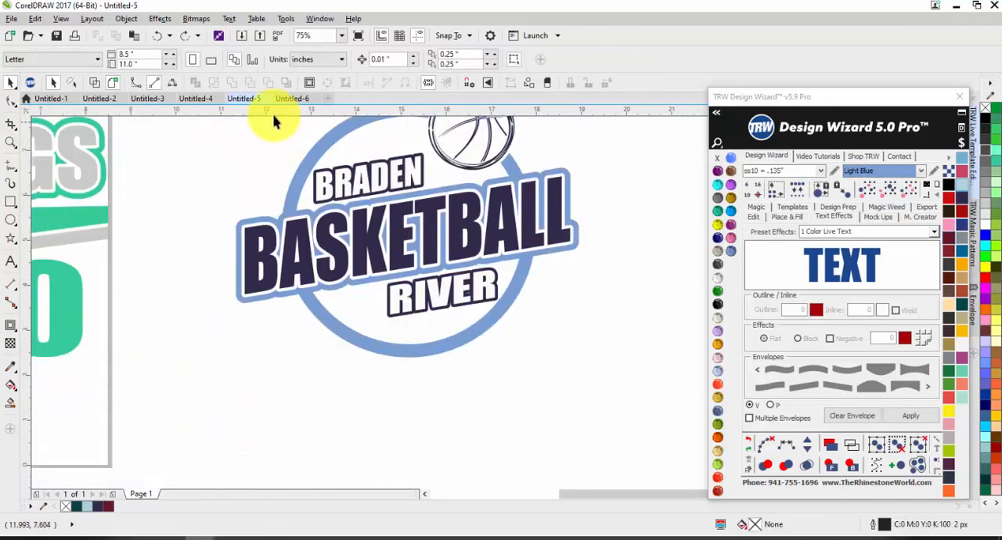
In Untitled-6, set the BASKETBALL contour's fill color to the maroon sampled from the circle with the Color eyedropper.
left_click(291, 98)
scroll(329, 212, "up", 3)
left_click(310, 195)
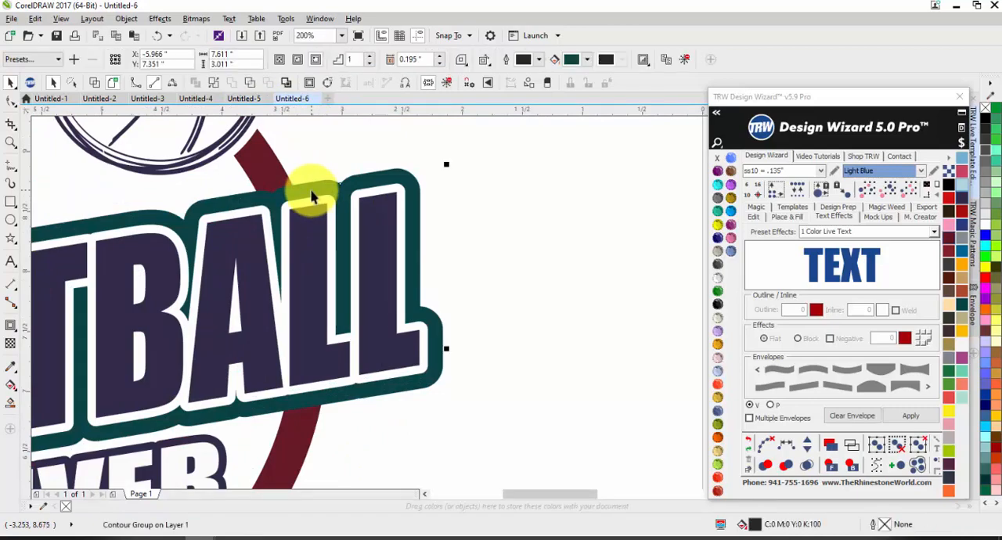
left_click(586, 59)
left_click(610, 89)
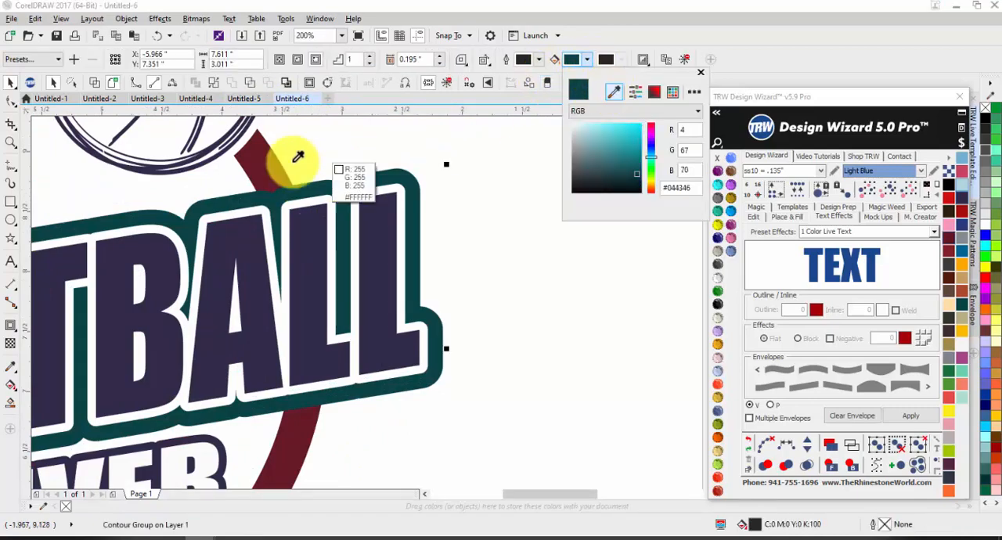
left_click(282, 163)
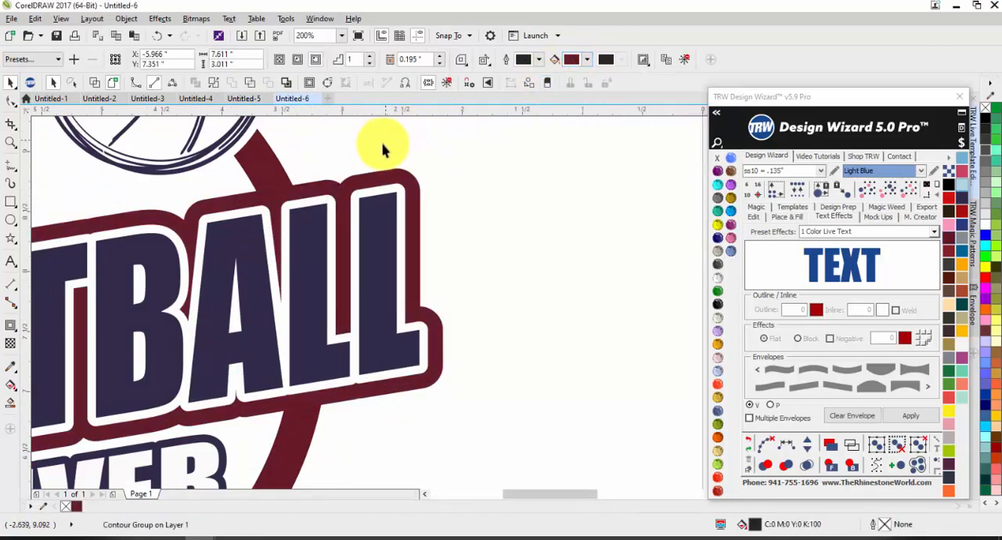
left_click(385, 180)
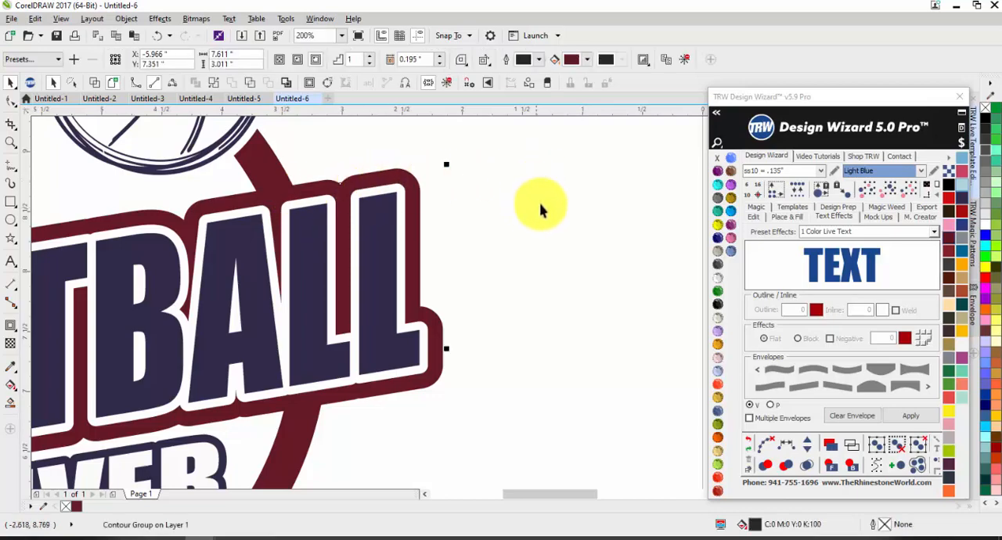
left_click(517, 211)
Select all objects sharing the circle's maroon, try several stone colors on them and settle on Topaz.
scroll(436, 264, "down", 3)
scroll(431, 271, "up", 2)
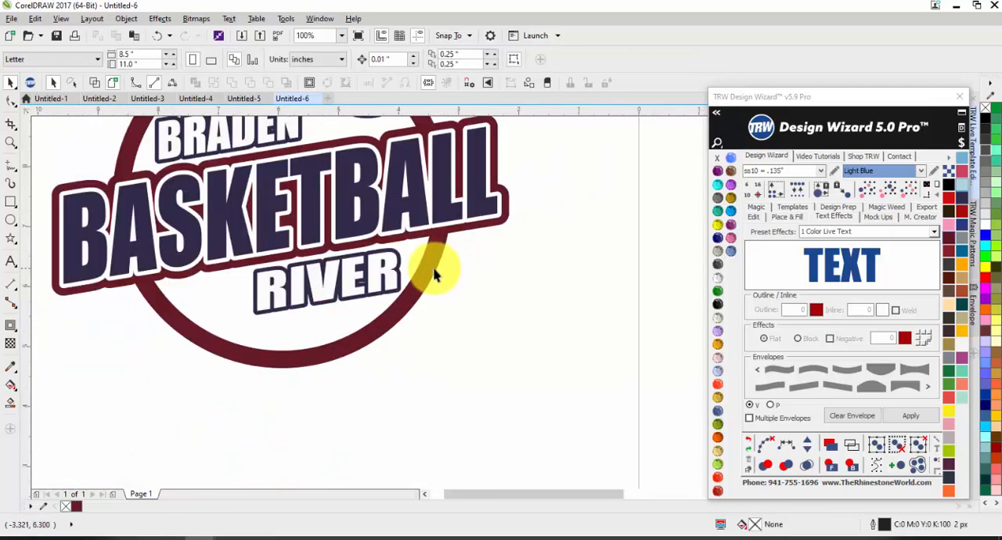
left_click(430, 273)
left_click_drag(536, 276, 536, 277)
key("ctrl+z")
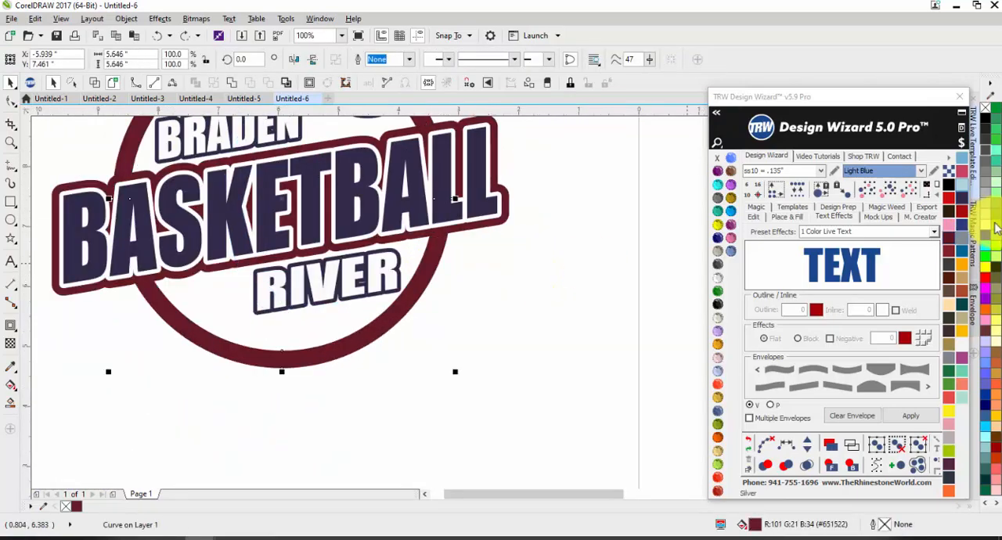
left_click(898, 192)
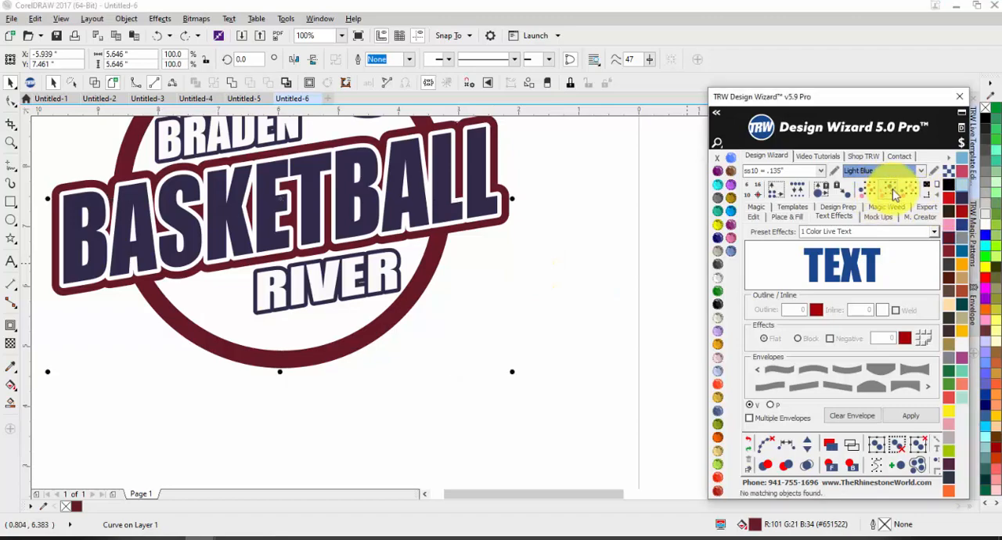
left_click(719, 305)
left_click(720, 279)
left_click(719, 264)
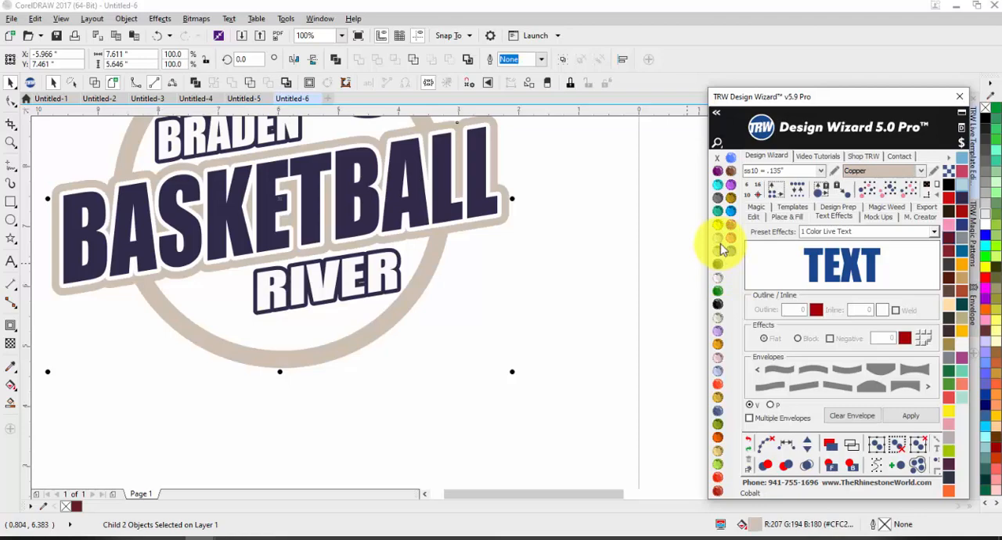
left_click(726, 198)
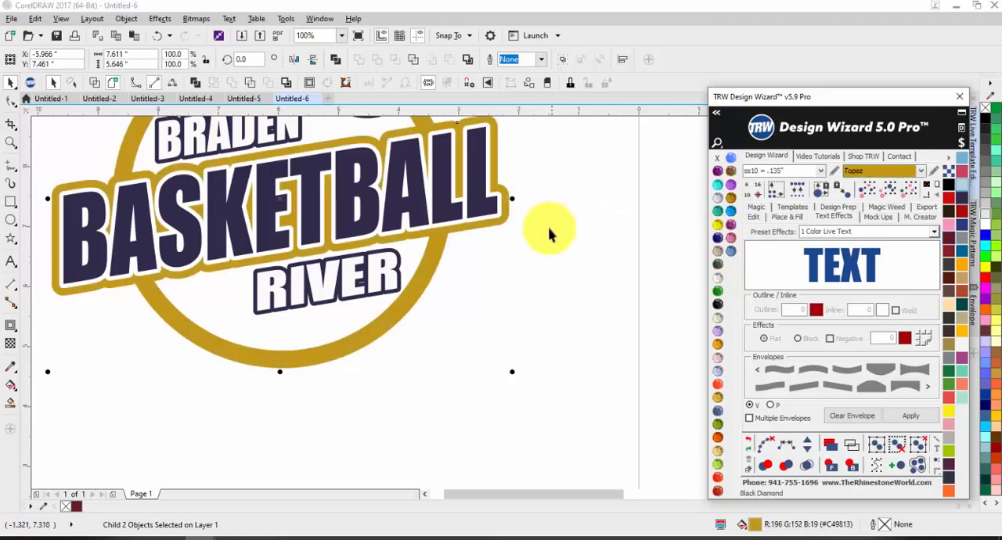
Set the BASKETBALL contour's fill color to the gold #C49813 sampled from the circle with the Color eyedropper.
left_click(501, 202)
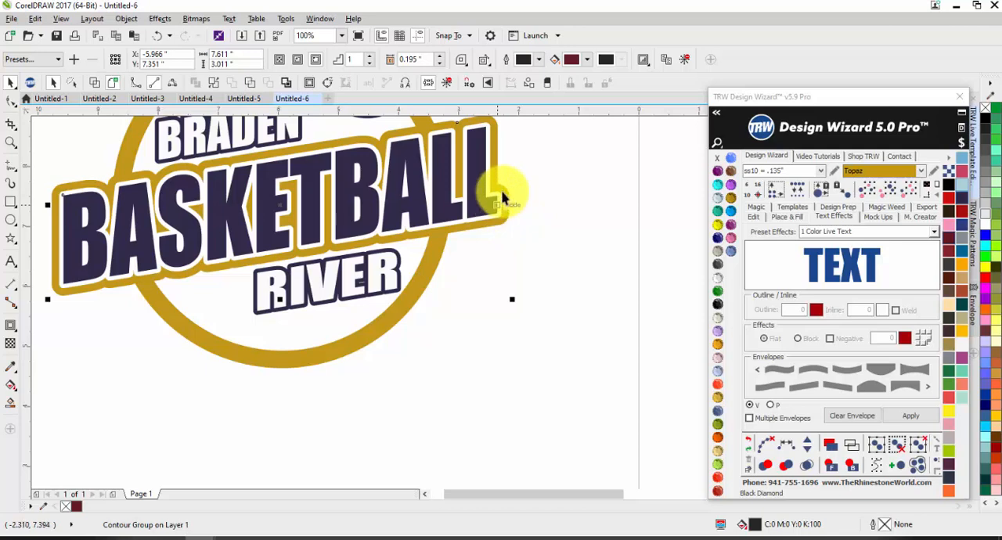
left_click(572, 61)
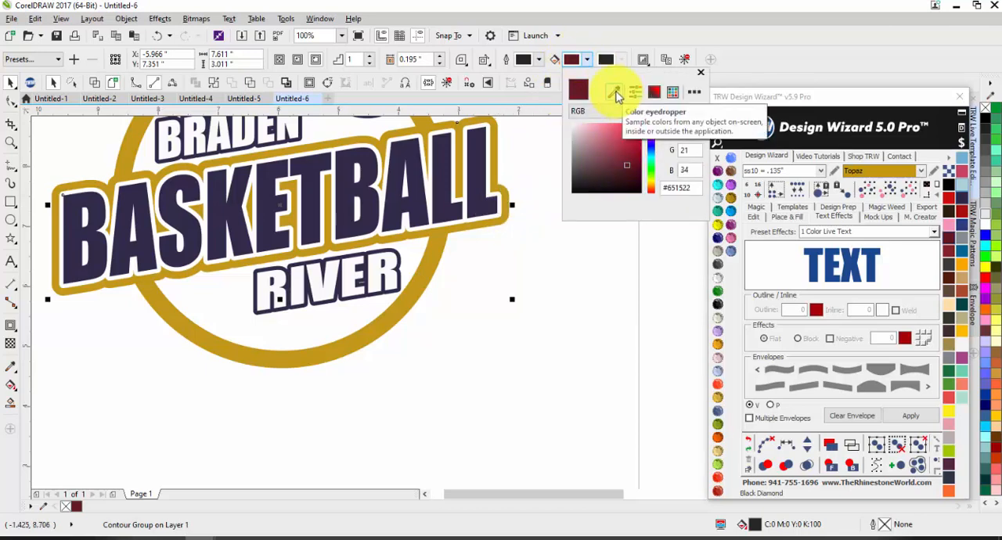
left_click(616, 94)
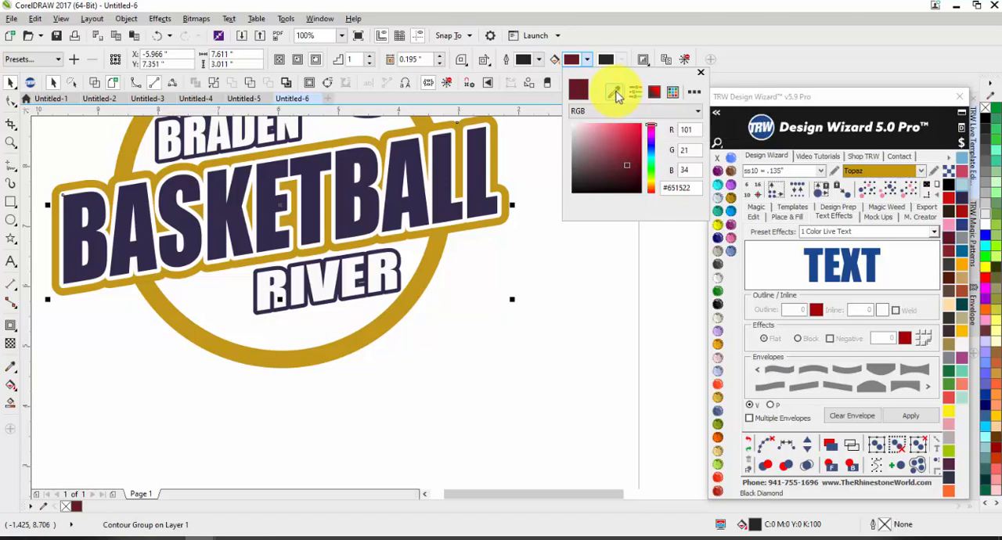
left_click(431, 249)
left_click(500, 260)
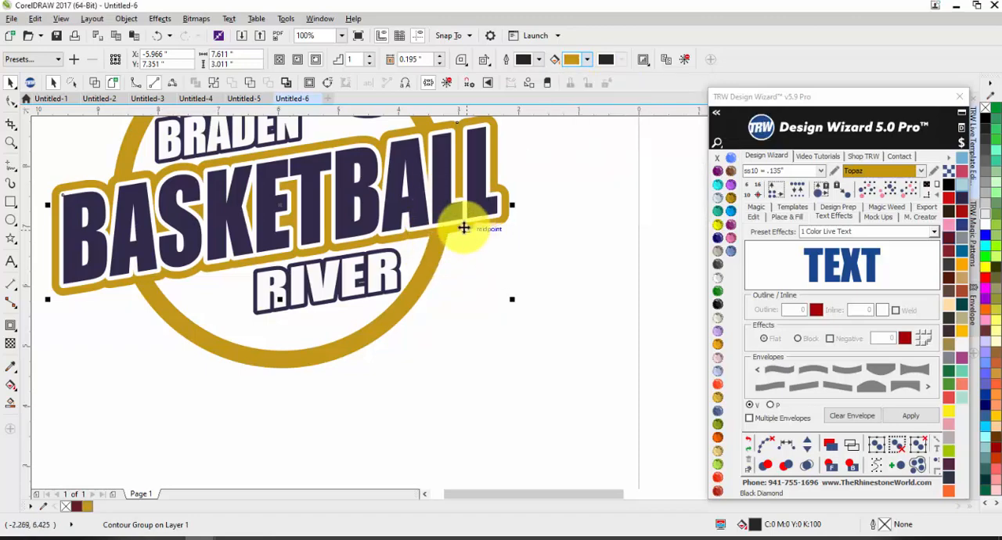
left_click(570, 192)
left_click(509, 207)
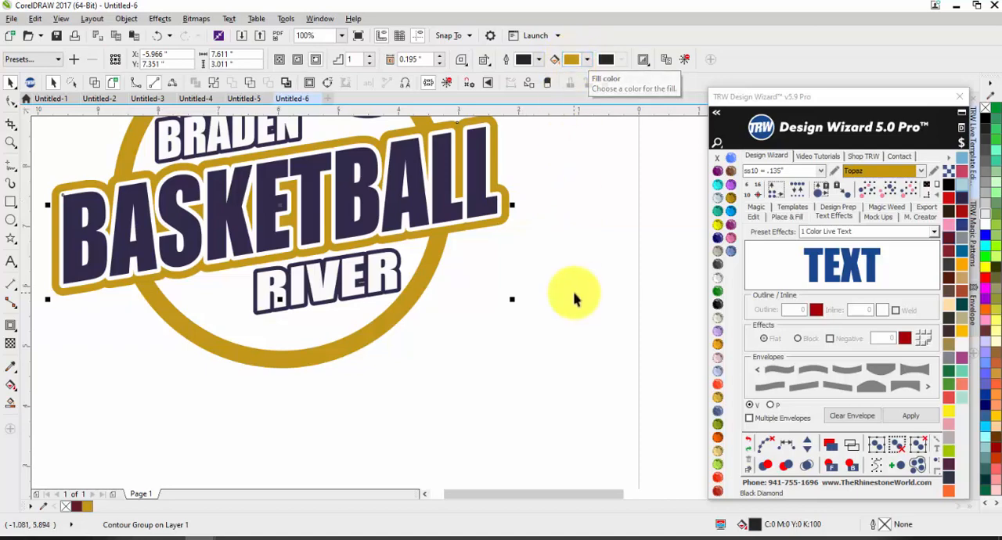
left_click(505, 278)
Select every object matching the circle's gold and recolor the circle and BASKETBALL contour TRW Blue.
scroll(505, 263, "down", 1)
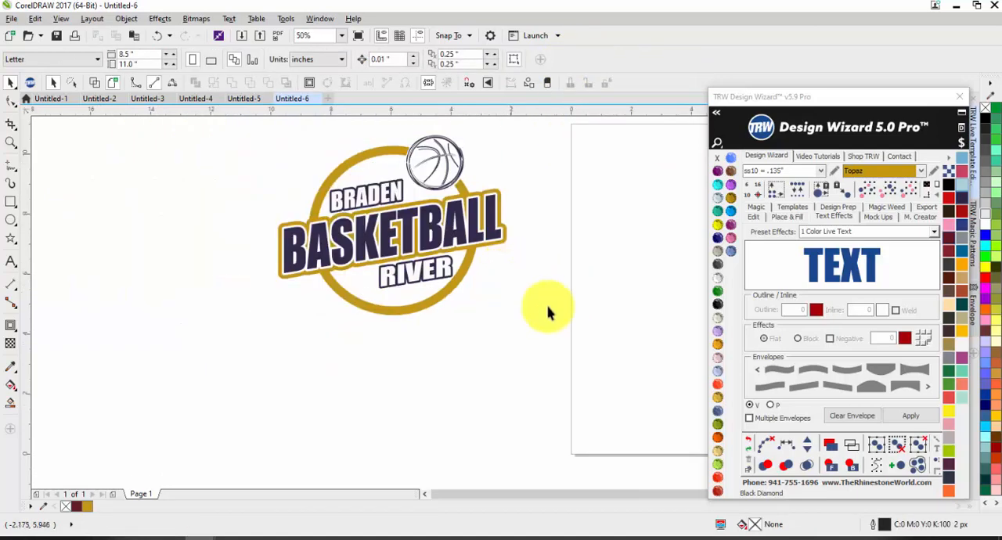
scroll(304, 261, "down", 1)
scroll(482, 257, "up", 1)
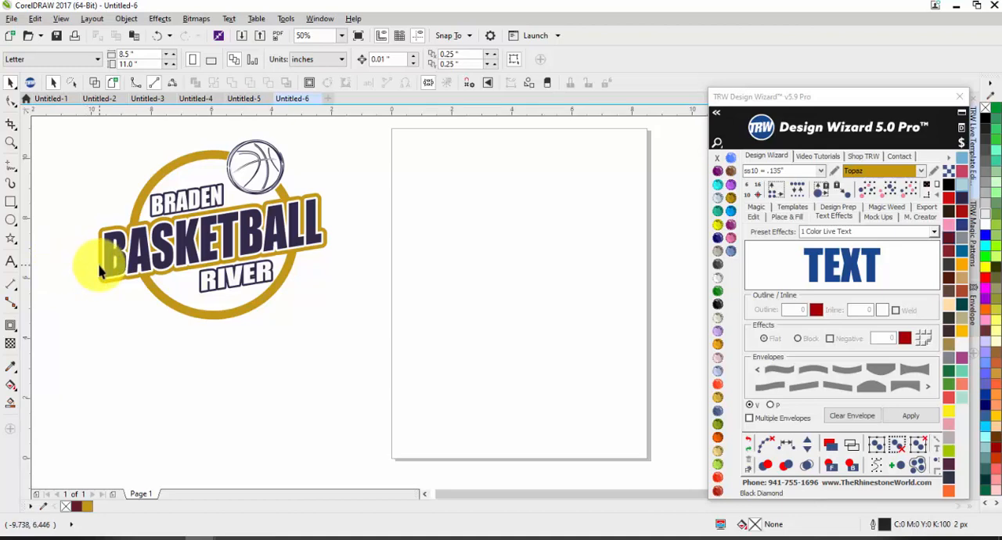
scroll(429, 317, "down", 1)
scroll(347, 295, "up", 1)
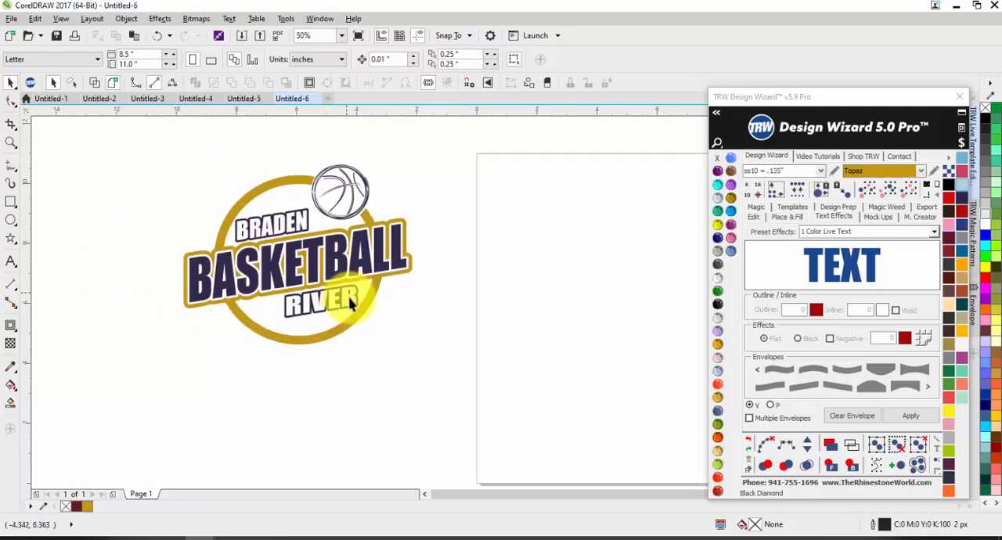
left_click(350, 304)
left_click(887, 190)
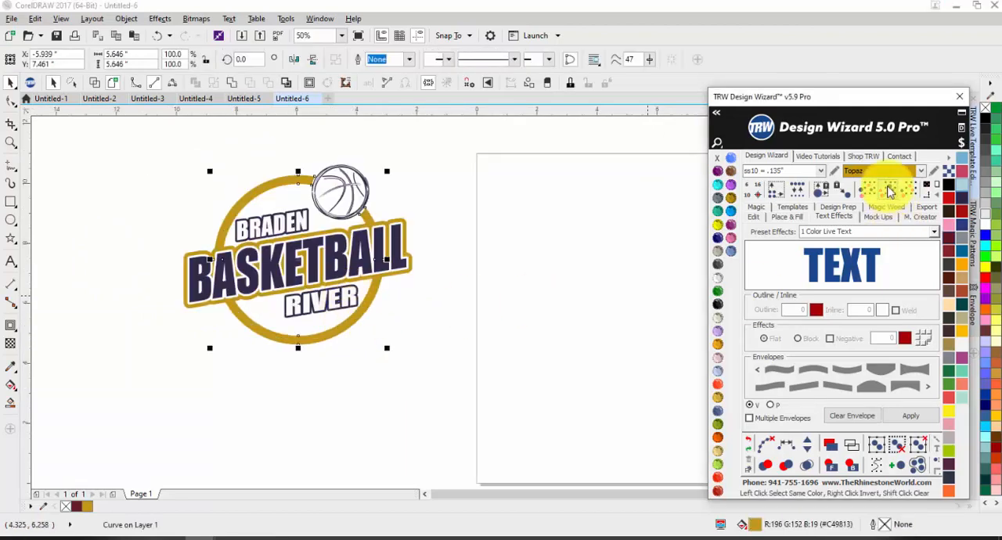
left_click(730, 213)
left_click(573, 312)
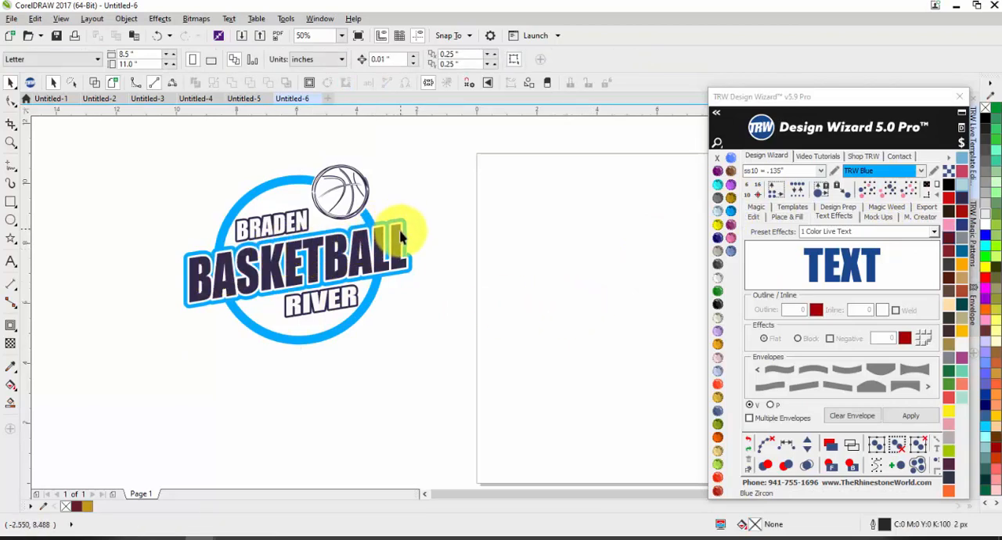
Move the BASKETBALL contour group off its text to examine the layers beneath, and undo the move.
scroll(405, 243, "up", 2)
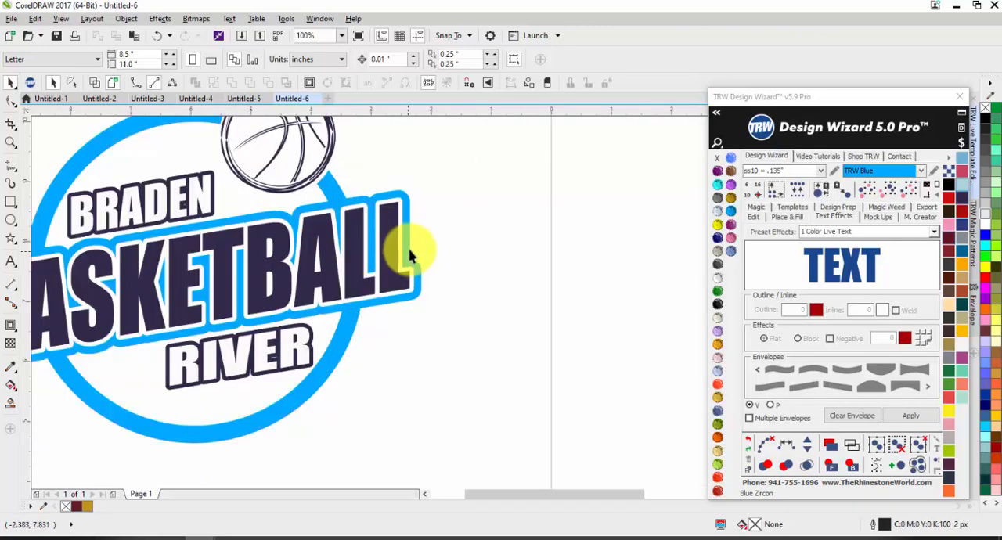
left_click(460, 227)
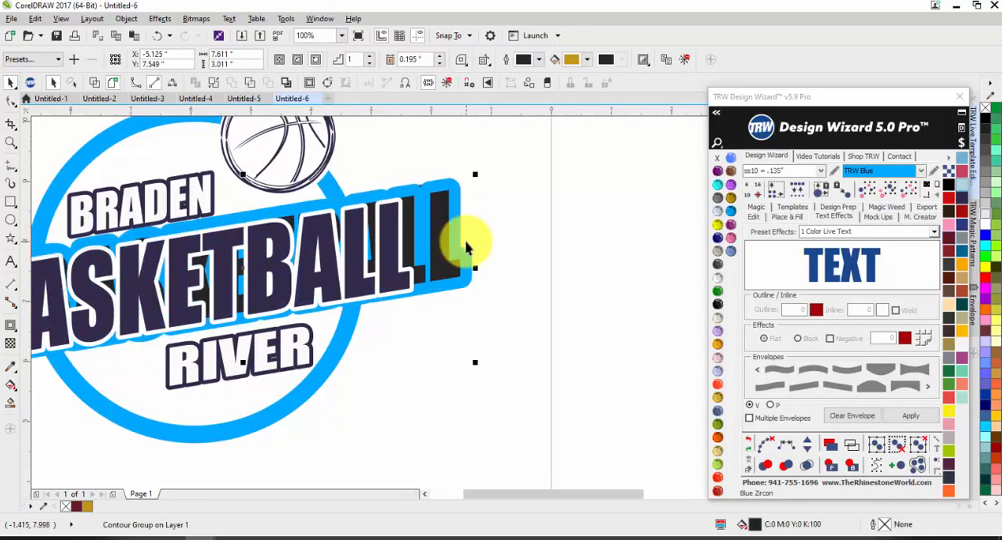
key("ctrl+z")
left_click(523, 251)
scroll(487, 233, "down", 1)
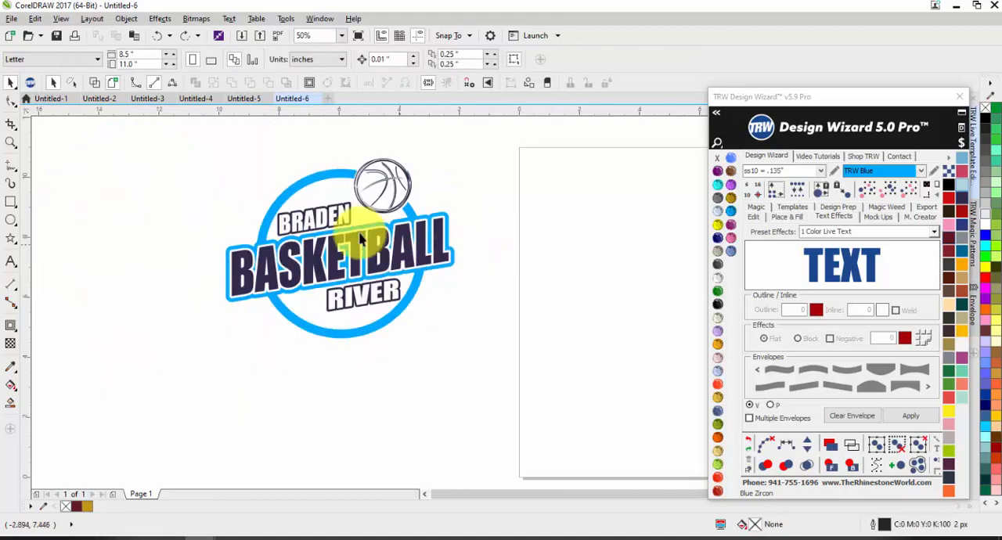
Select the BASKETBALL contour group and try recoloring it with the Orange stone and other palette colors.
scroll(366, 240, "up", 1)
scroll(368, 240, "down", 1)
left_click_drag(183, 212, 544, 305)
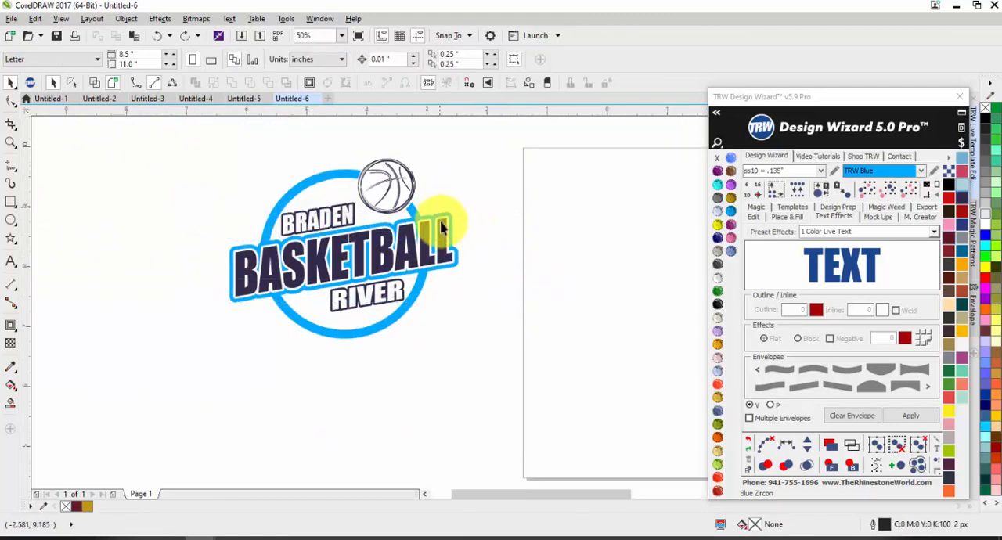
scroll(440, 225, "up", 2)
scroll(438, 231, "down", 1)
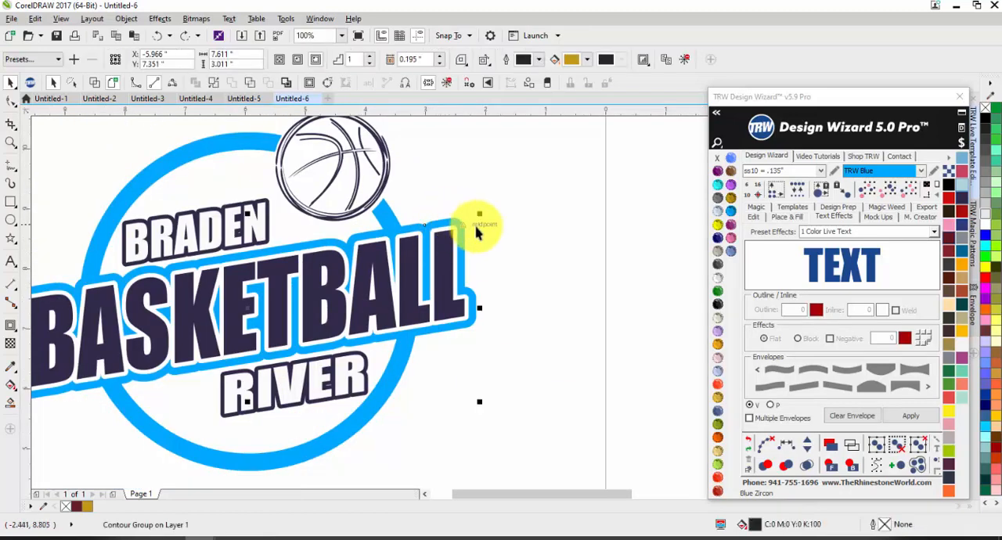
left_click(475, 303)
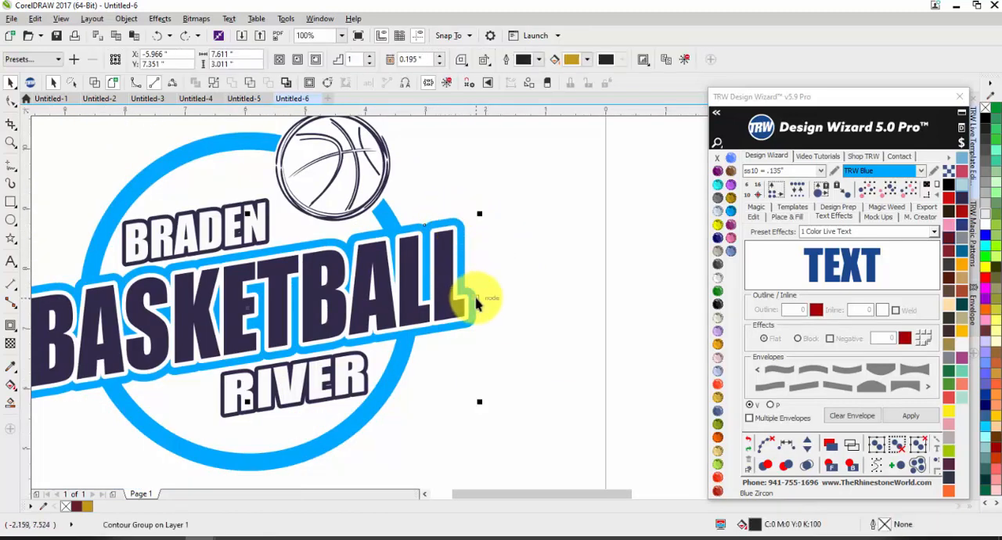
left_click(718, 342)
left_click(528, 358)
left_click(462, 333)
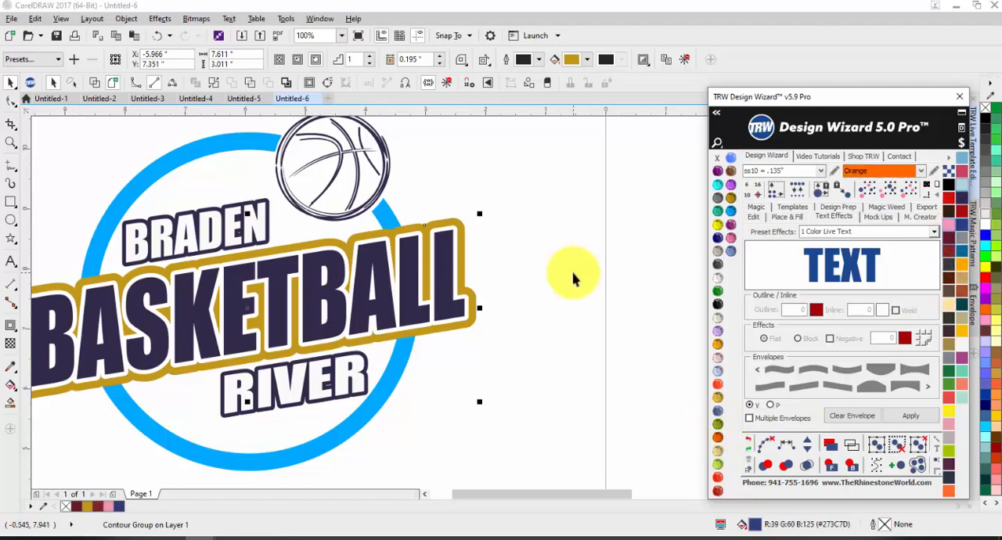
Move the BASKETBALL text down to examine the contour layers under it, and undo the move.
left_click(519, 276)
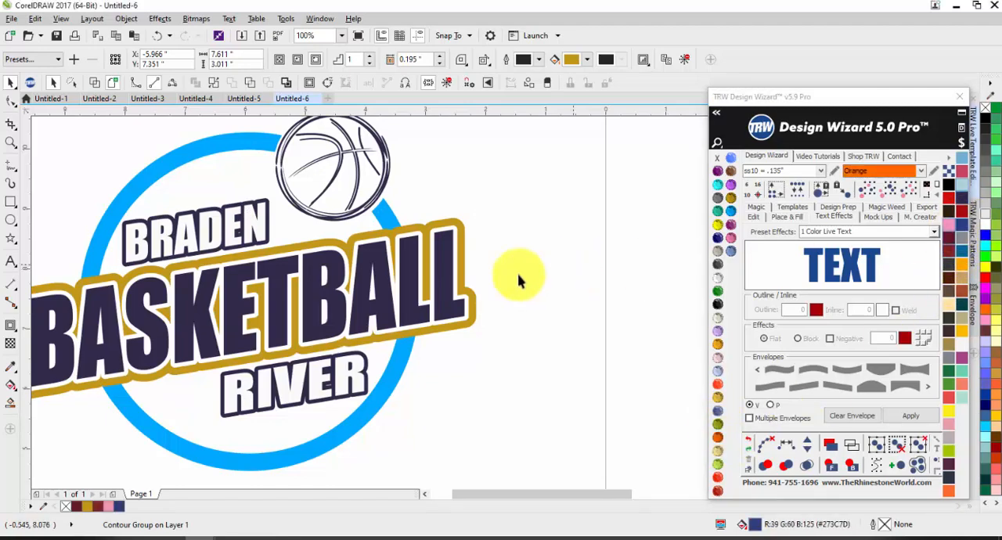
left_click_drag(440, 243, 455, 349)
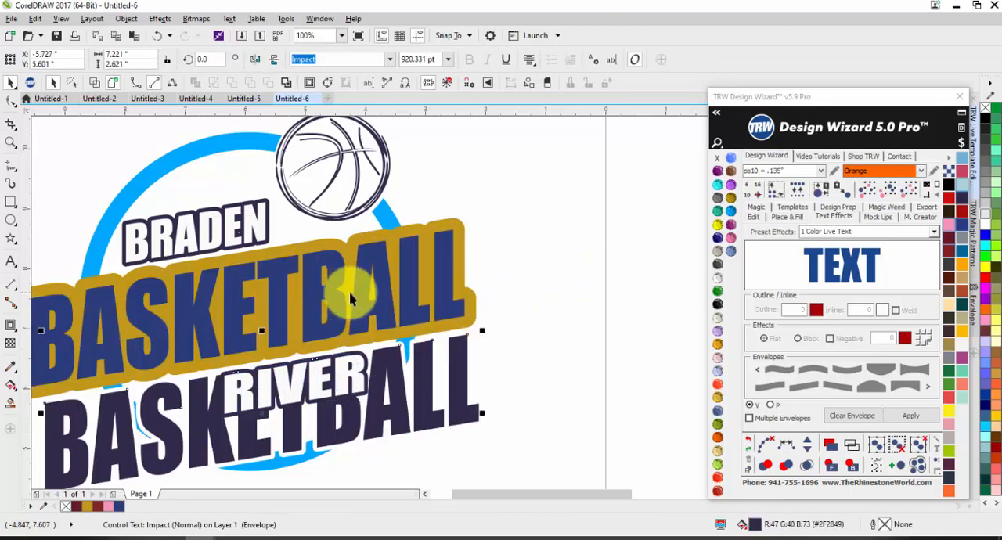
key("ctrl+z")
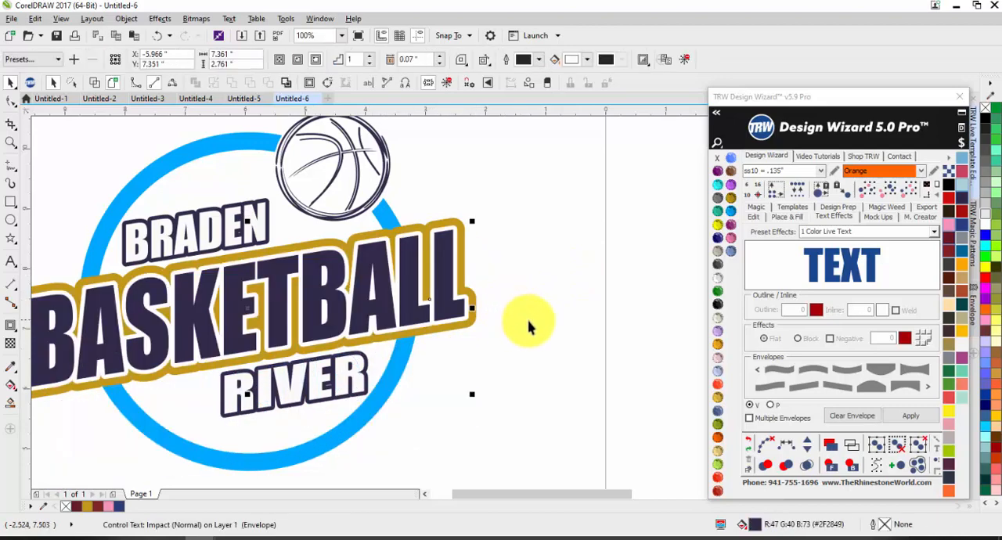
Change the BASKETBALL contour group's own fill color, trying dark brown #544D39 and settling on gold #D9A518.
left_click(469, 300)
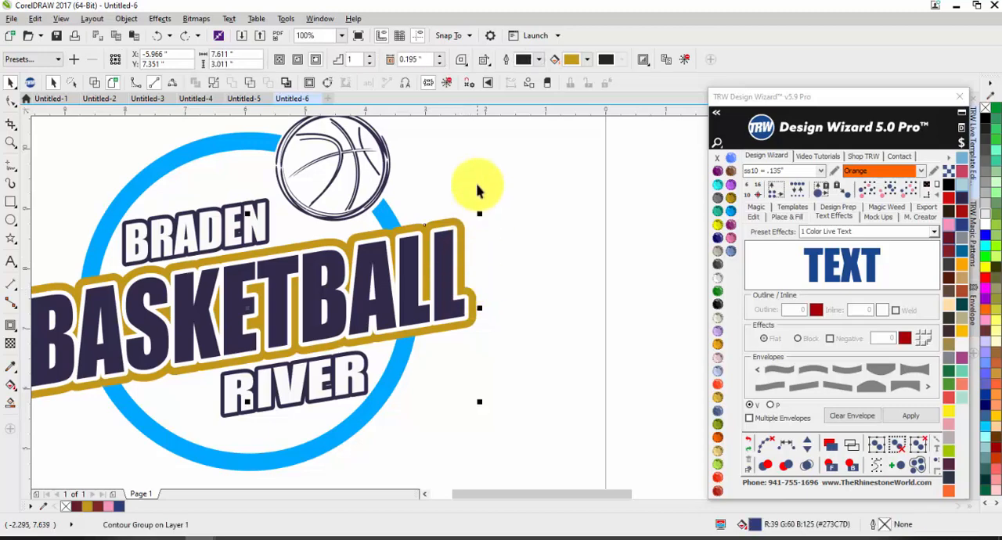
left_click(587, 60)
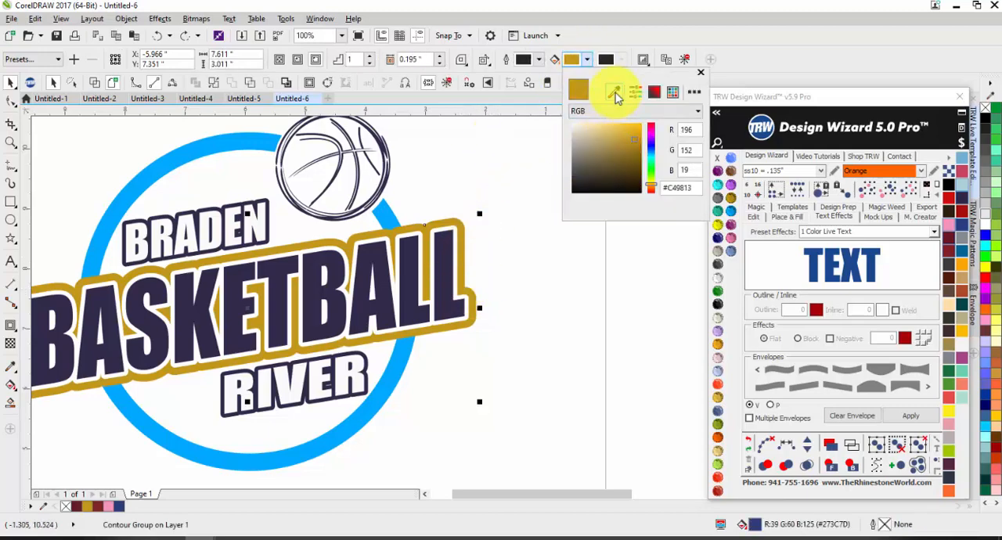
mouse_move(597, 153)
left_mouse_down()
mouse_move(613, 139)
mouse_move(594, 169)
left_mouse_up()
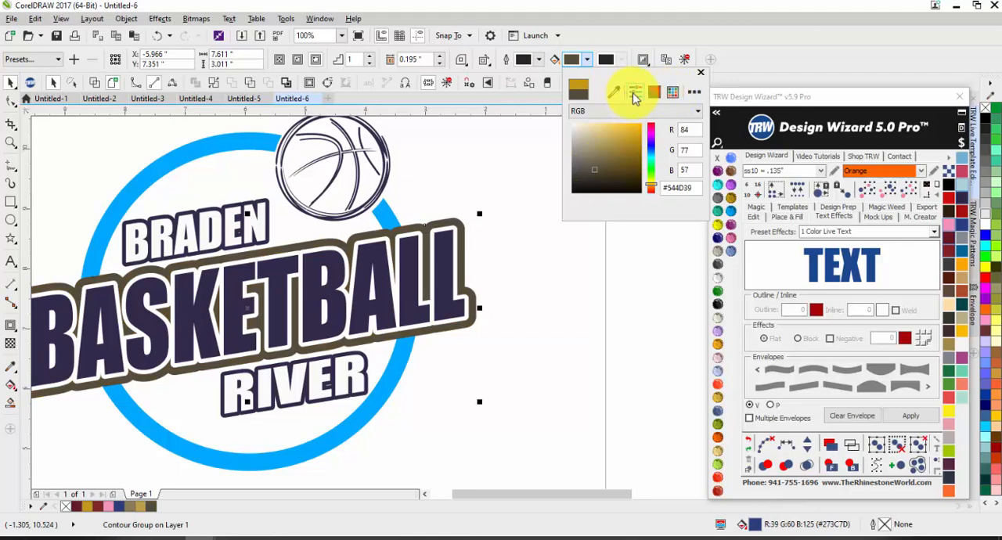
left_click(633, 94)
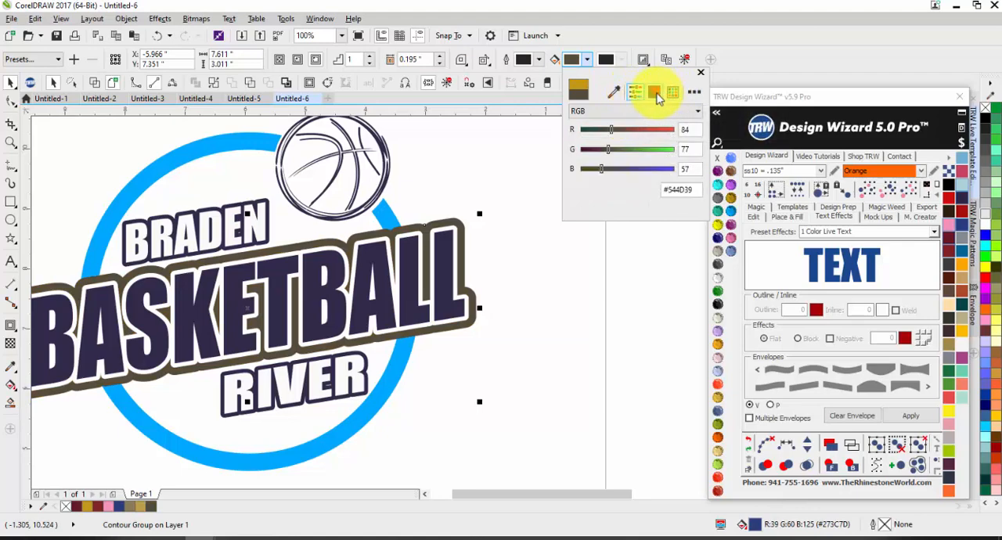
left_click(655, 92)
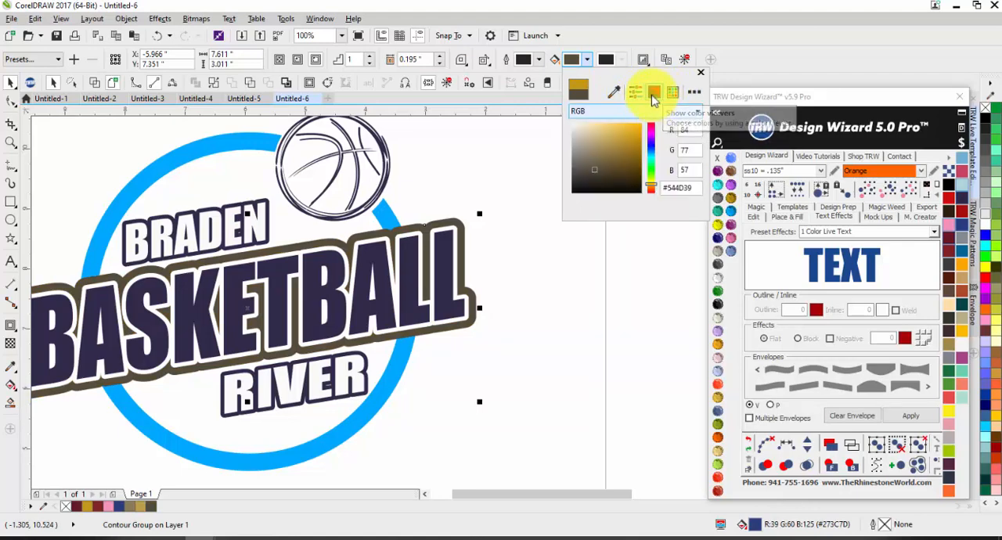
left_click_drag(610, 153, 632, 138)
left_click(546, 322)
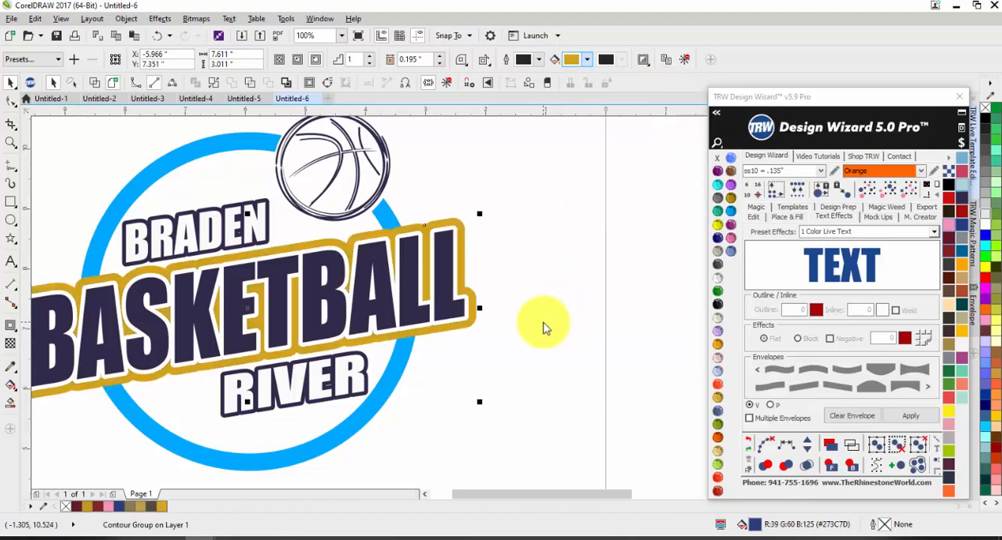
left_click(539, 282)
Select the BASKETBALL text with its contours and apply Merge 3 Color Live Text to them.
scroll(541, 252, "down", 1)
left_click_drag(236, 230, 557, 332)
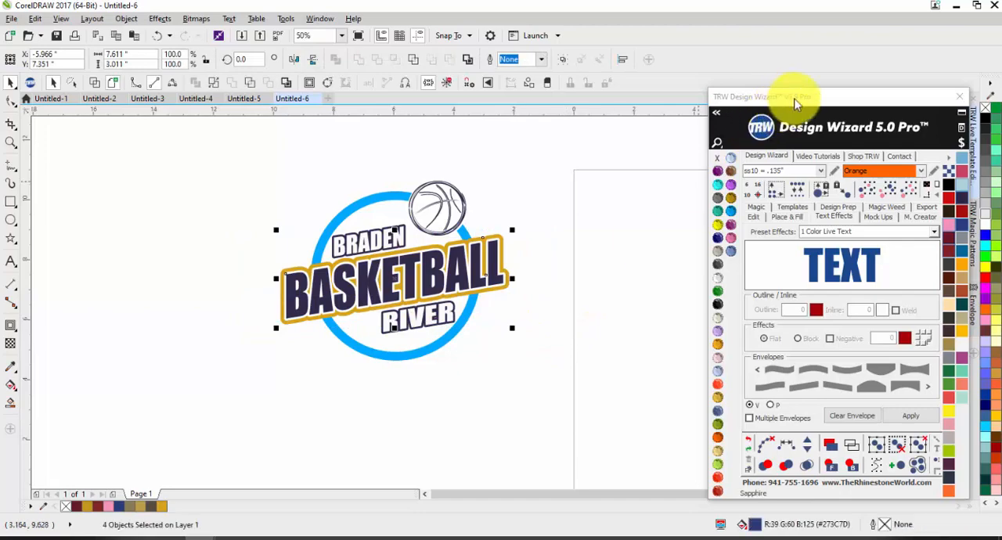
left_click_drag(793, 96, 574, 379)
scroll(869, 453, "down", 1)
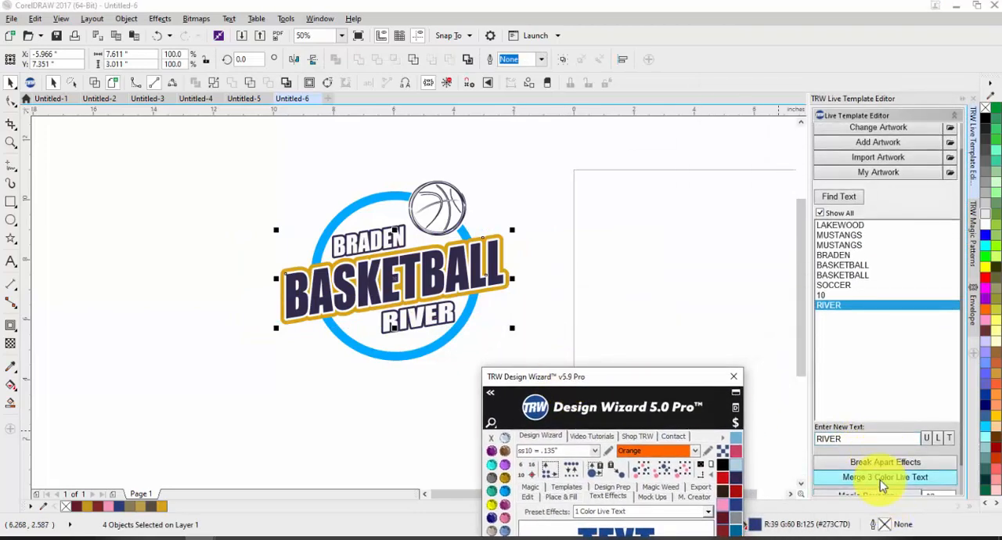
left_click(879, 476)
Select the outer contour curve of the merged BASKETBALL text and recolor it Aquamarine, followed by Cosmo.
scroll(477, 262, "up", 3)
left_click(503, 196)
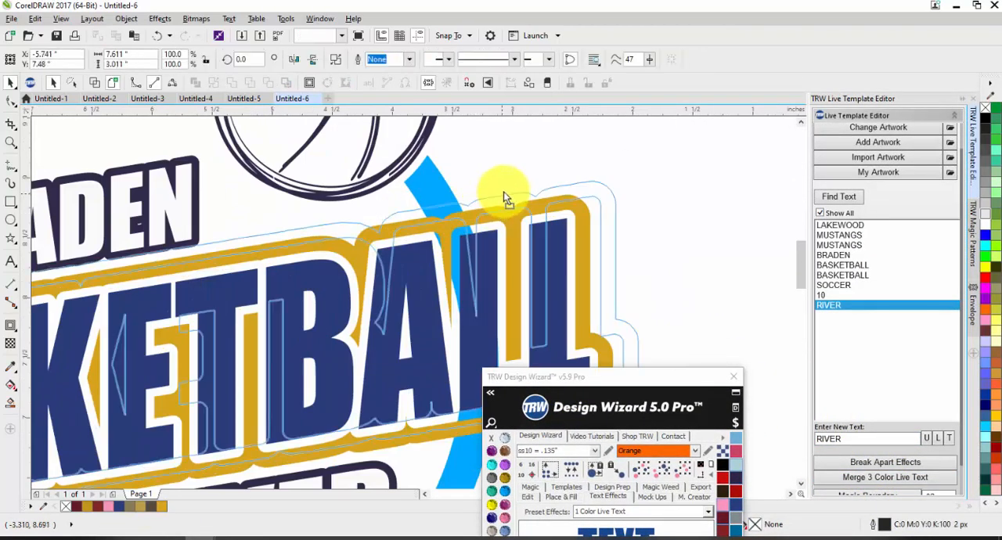
scroll(443, 196, "down", 3)
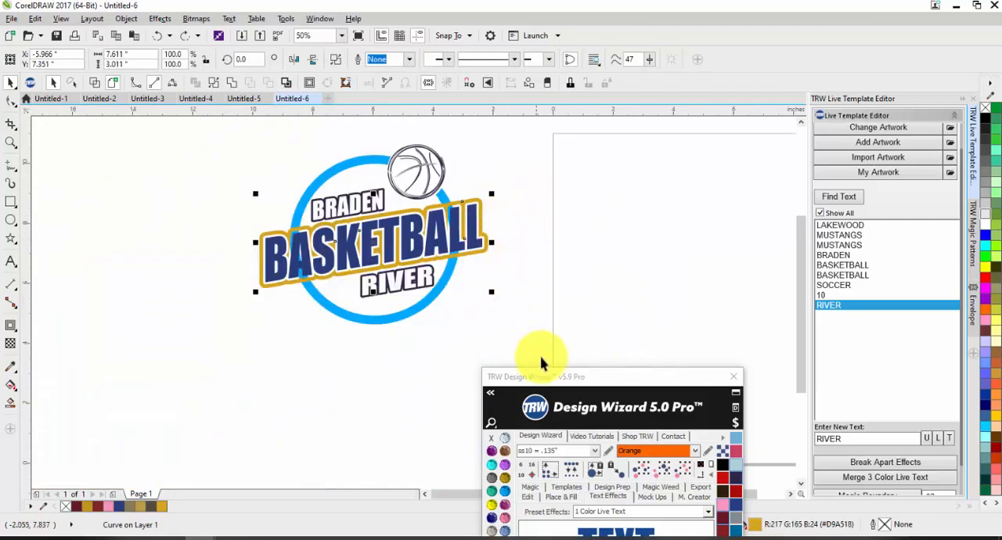
left_click_drag(563, 377, 658, 137)
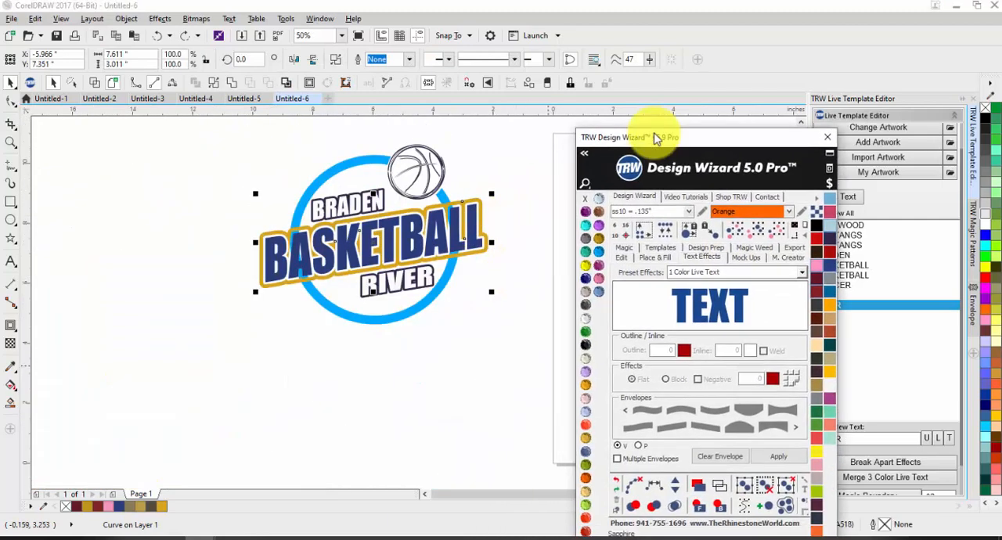
left_click(591, 247)
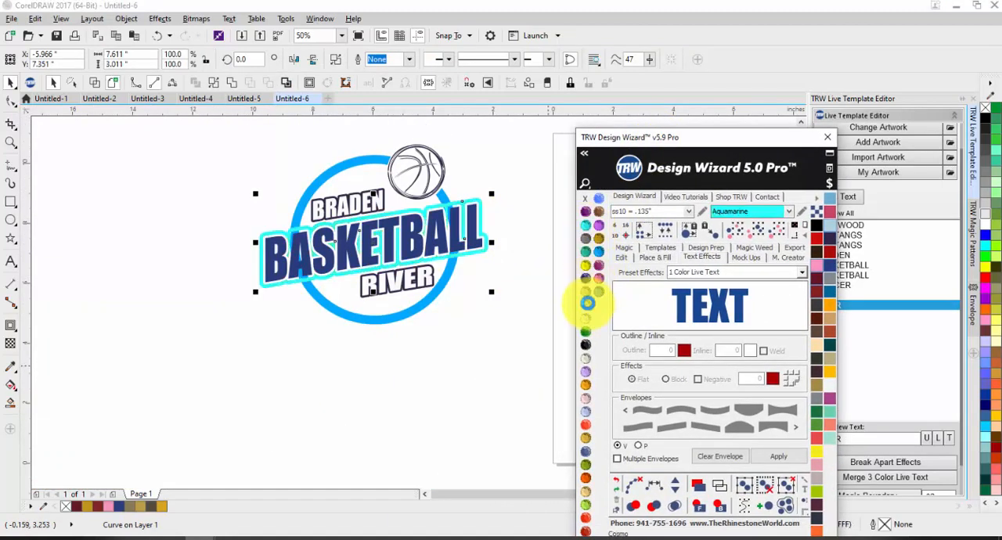
left_click(588, 303)
left_click(503, 278)
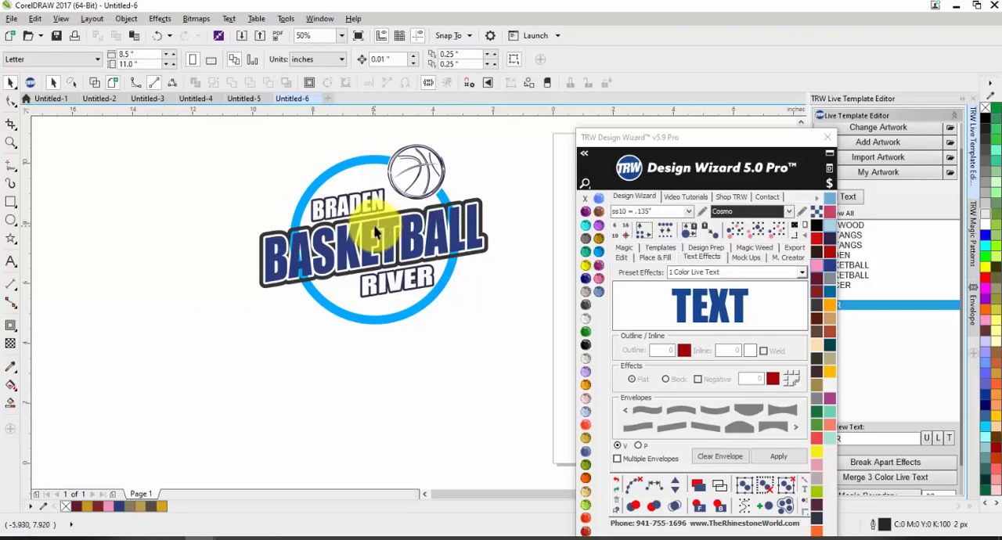
Undo the BASKETBALL merge, the contour color edits and the TRW Blue recolor of the circle.
scroll(447, 210, "up", 1)
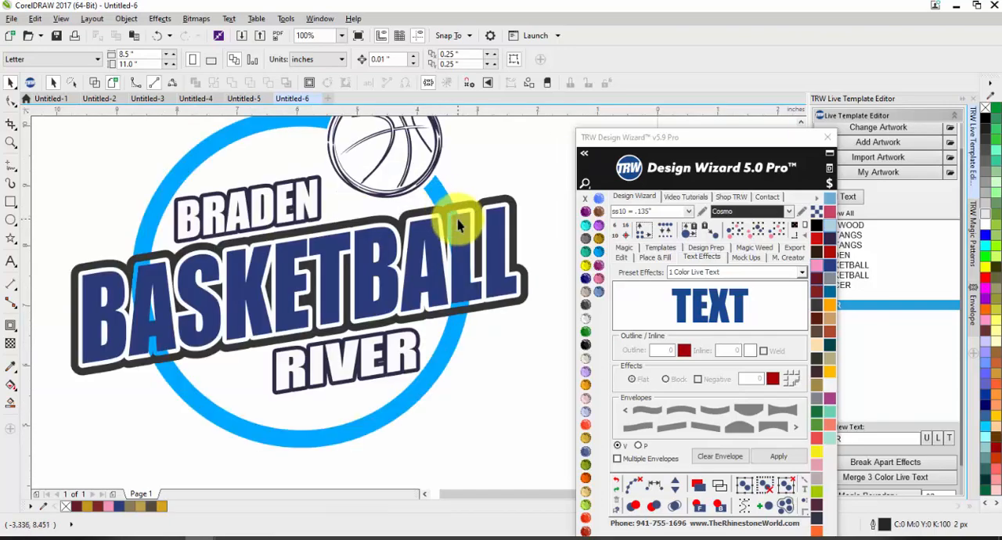
left_click(521, 196)
left_click(527, 212)
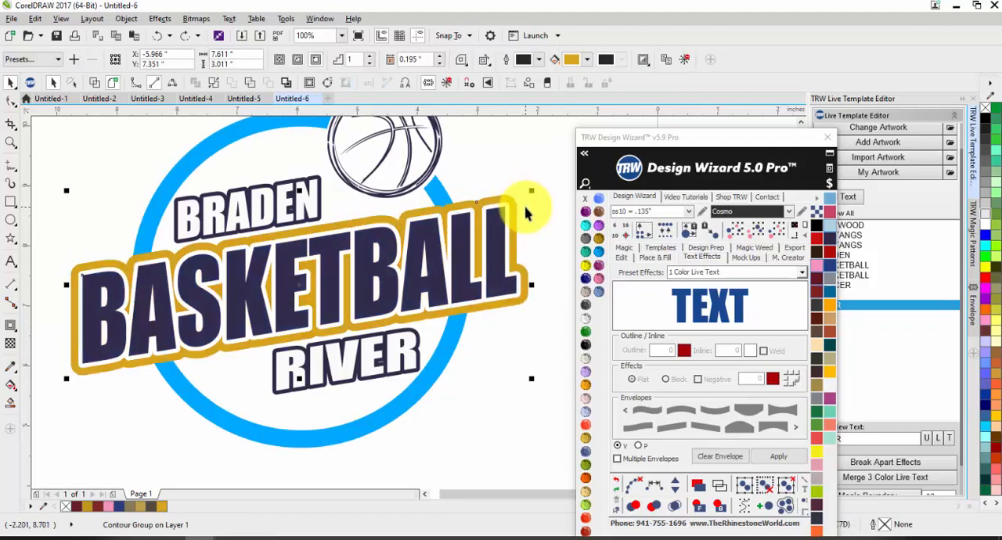
key("ctrl+z")
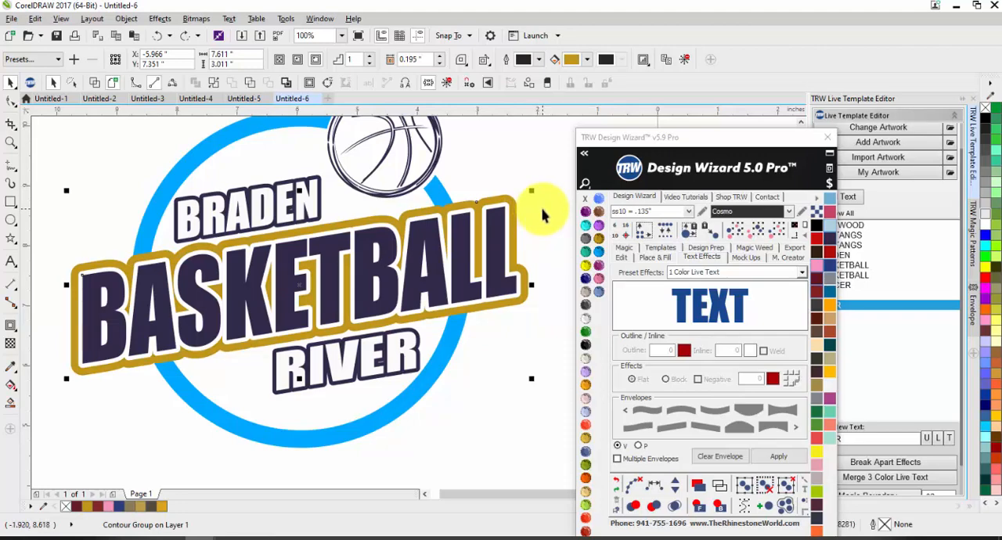
key("ctrl+z")
left_click(538, 174)
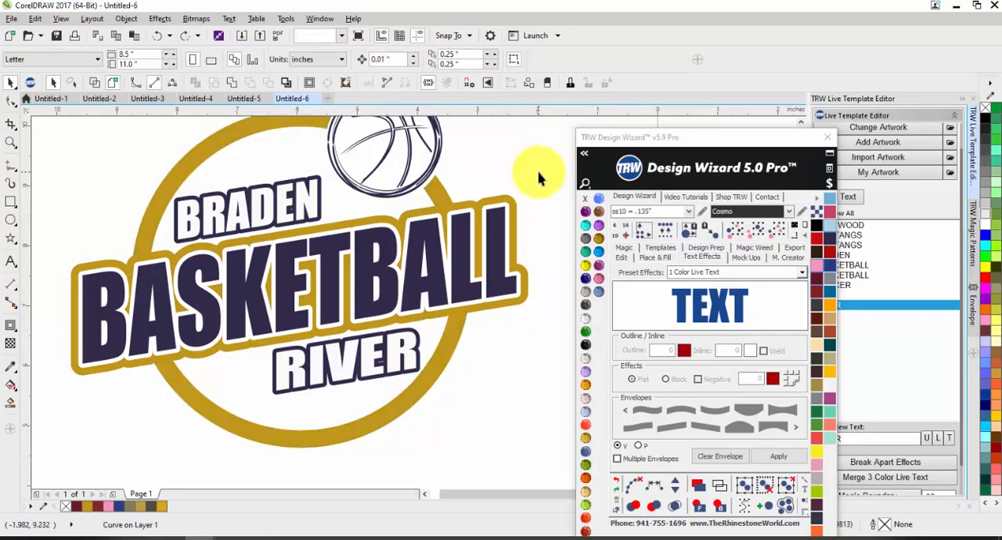
Recolor only the circle behind the lettering with the Amethyst stone color.
scroll(429, 249, "down", 1)
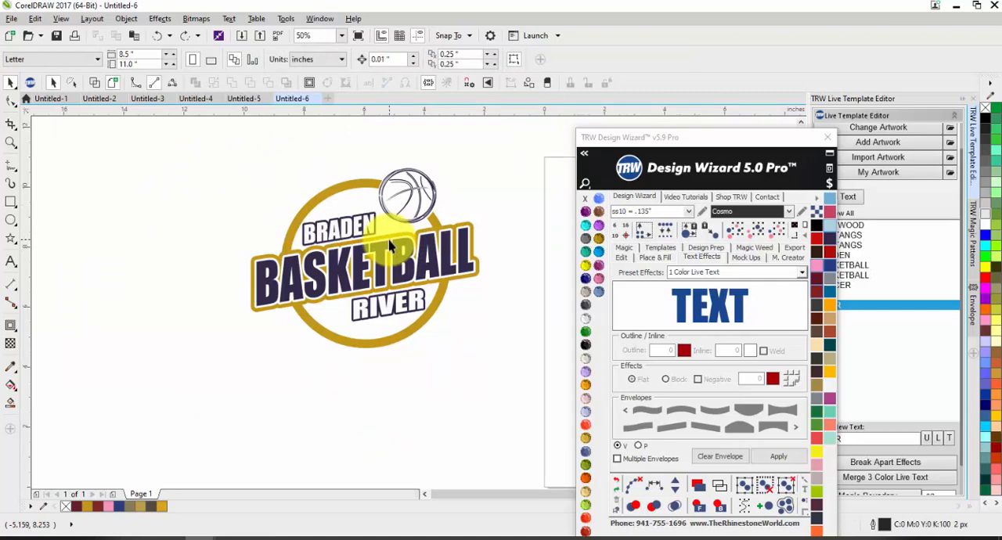
left_click(448, 287)
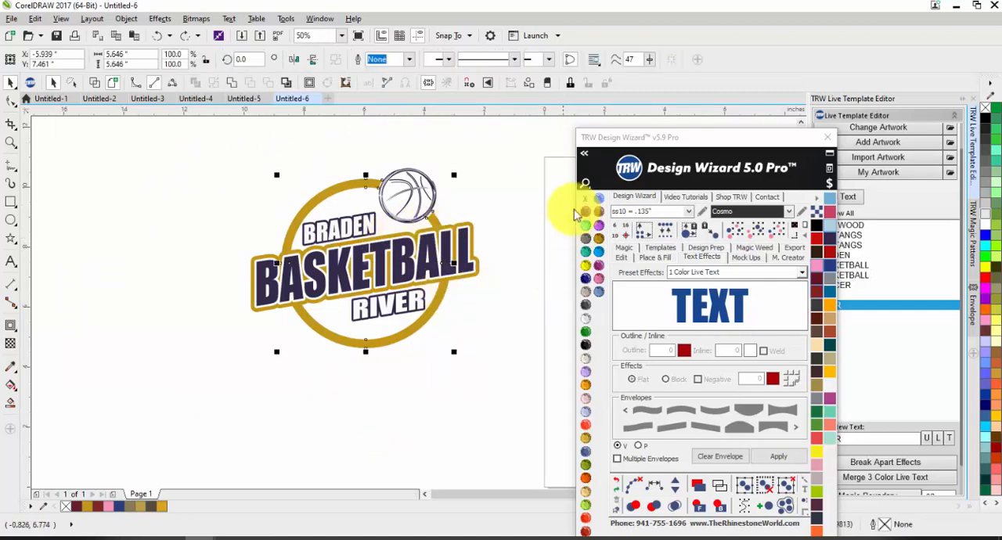
left_click(586, 209)
left_click(435, 339)
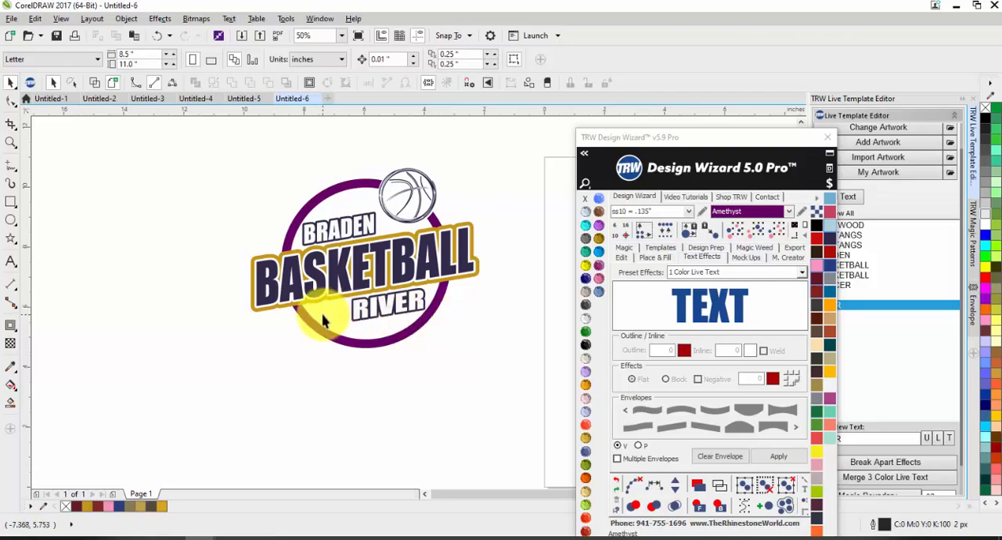
Merge the BASKETBALL text and its contours with Merge 3 Color Live Text, and recolor the outer contour Amethyst.
left_click_drag(223, 213, 527, 317)
scroll(886, 469, "down", 2)
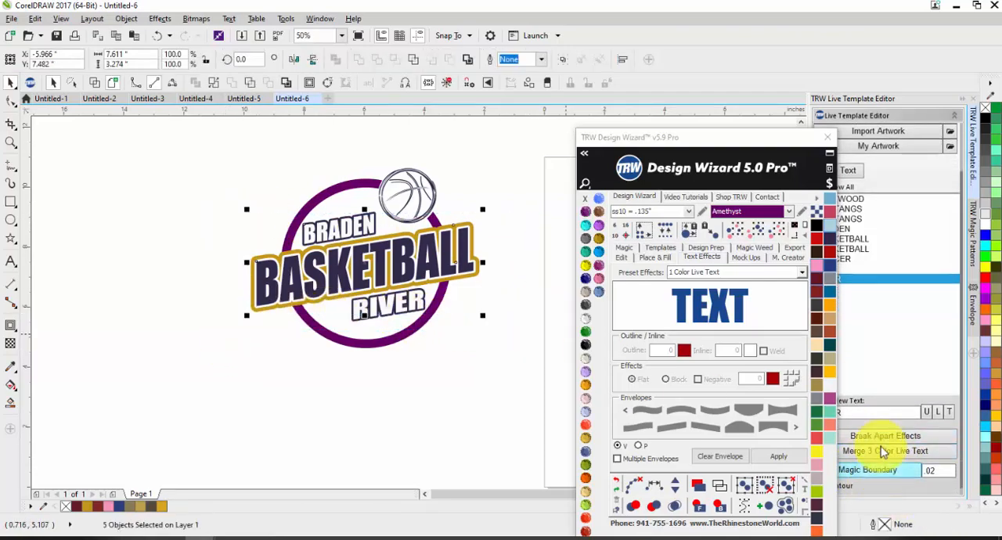
left_click(882, 452)
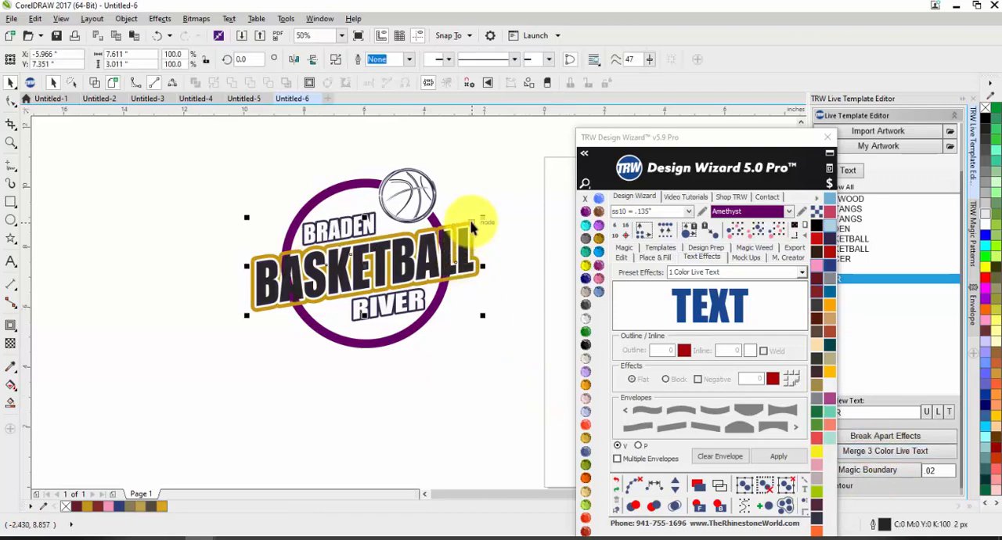
key("Escape")
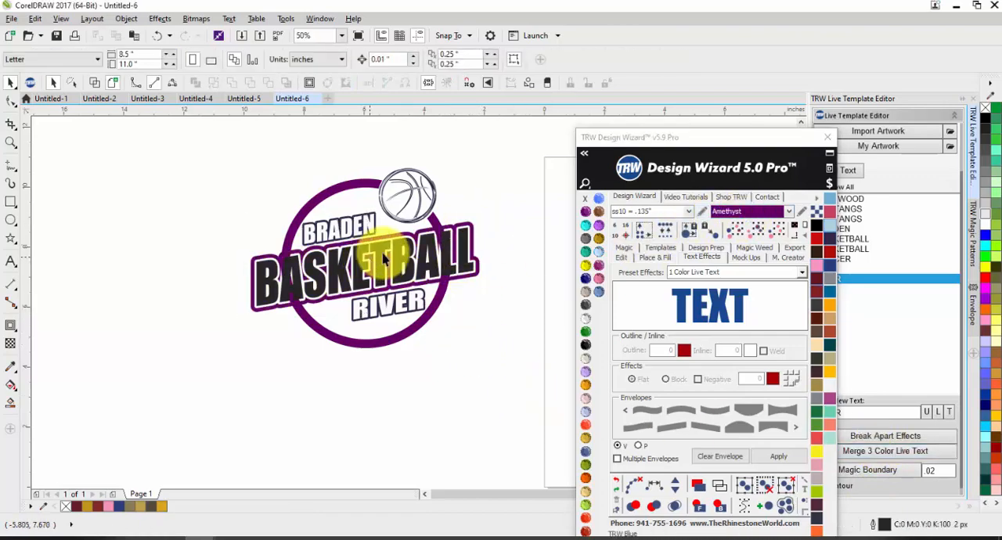
Recolor the merged BASKETBALL lettering light gray.
left_click(384, 258)
left_click(984, 194)
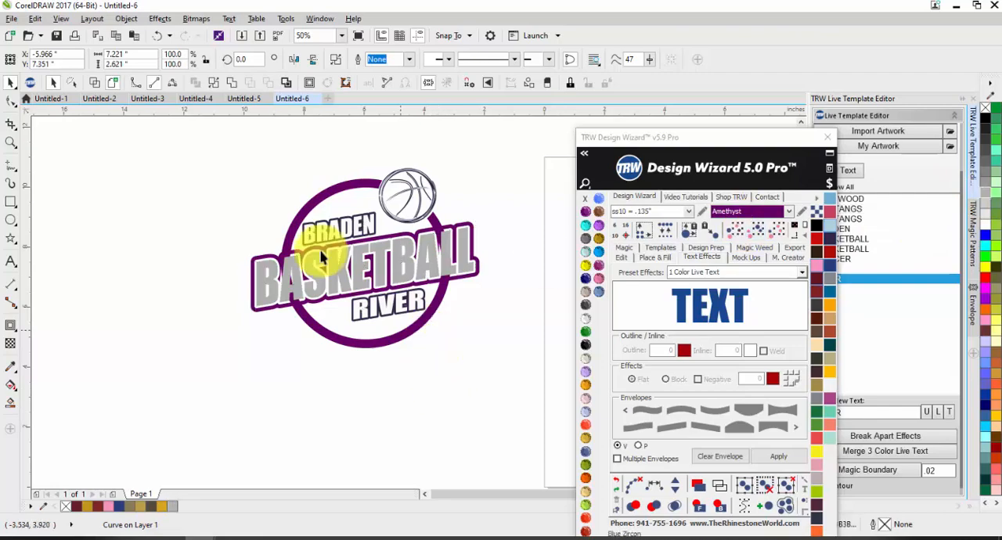
key("Escape")
scroll(321, 231, "up", 1)
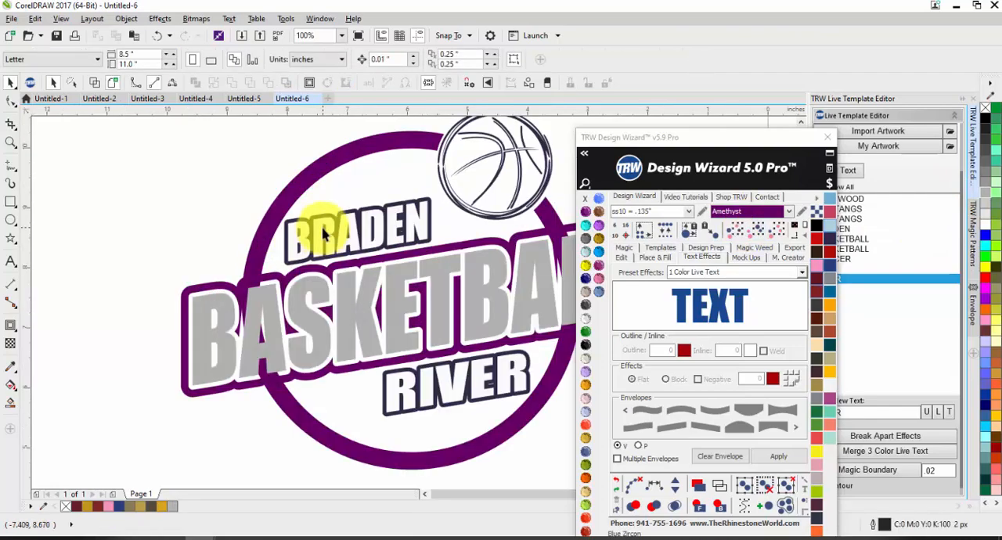
Draw a circle about 7.17 inches in diameter on the empty page beside the logo.
scroll(350, 262, "down", 1)
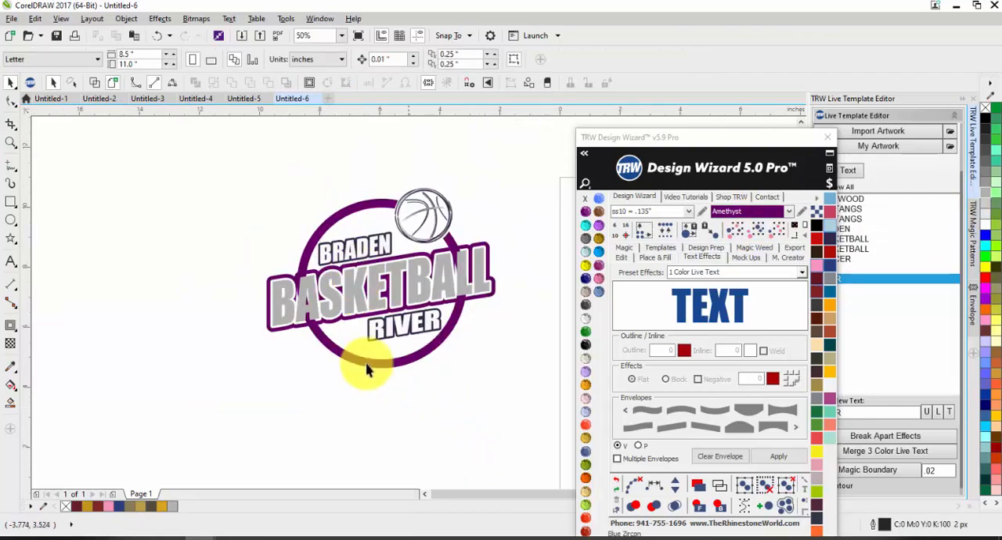
scroll(366, 368, "down", 2)
scroll(449, 351, "up", 1)
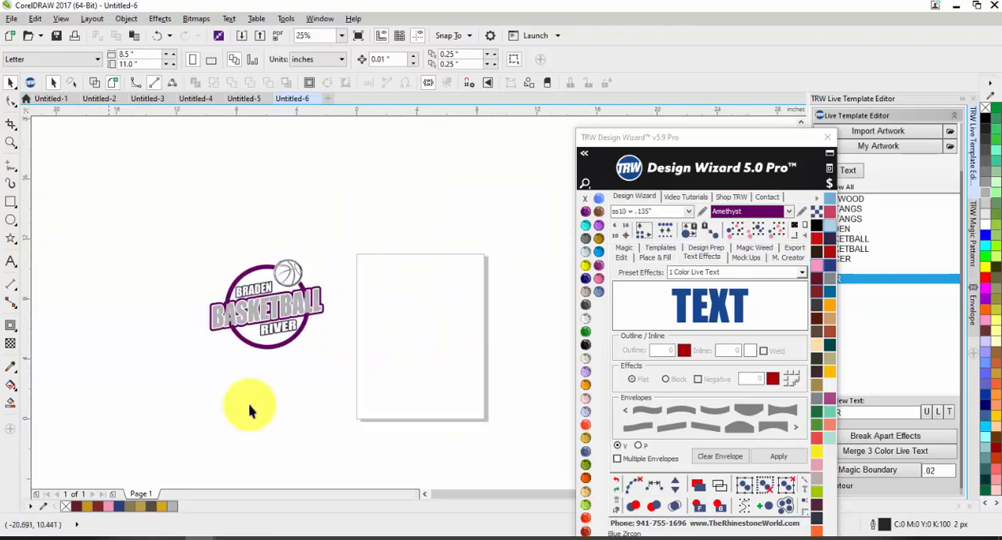
left_click(11, 221)
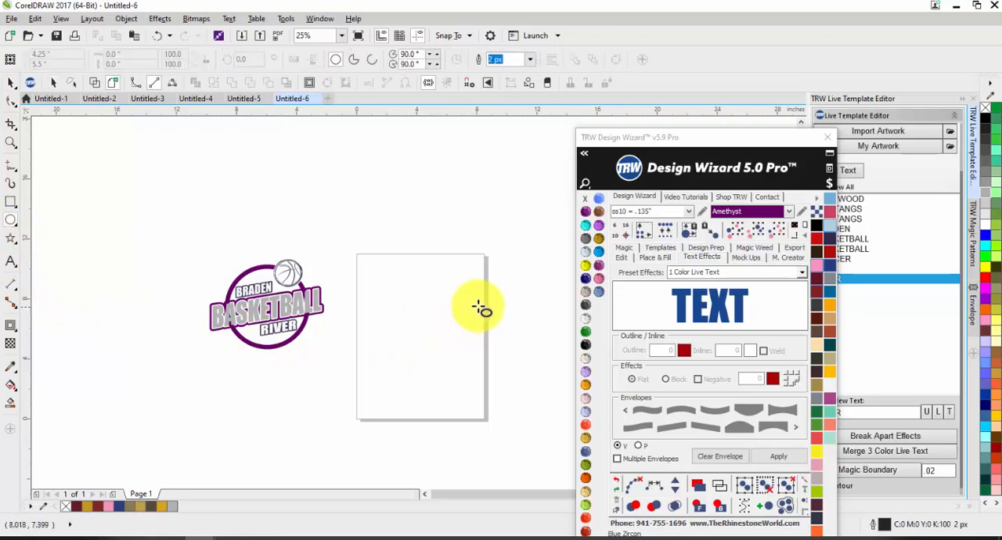
left_click_drag(474, 295, 366, 405)
Fill the circle with the Black Diamond stone color without an outline and move it up to about the page's middle.
left_click(585, 238)
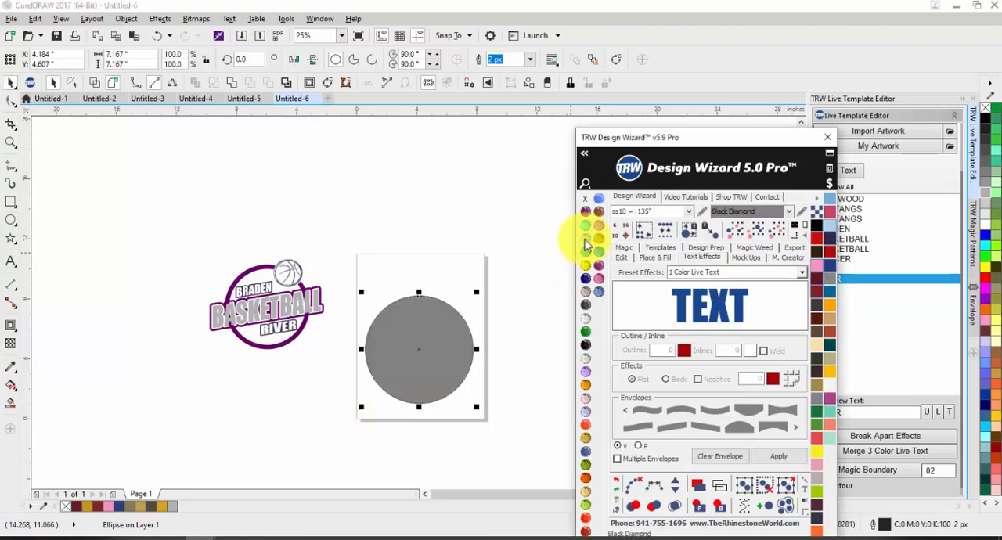
scroll(433, 356, "up", 1)
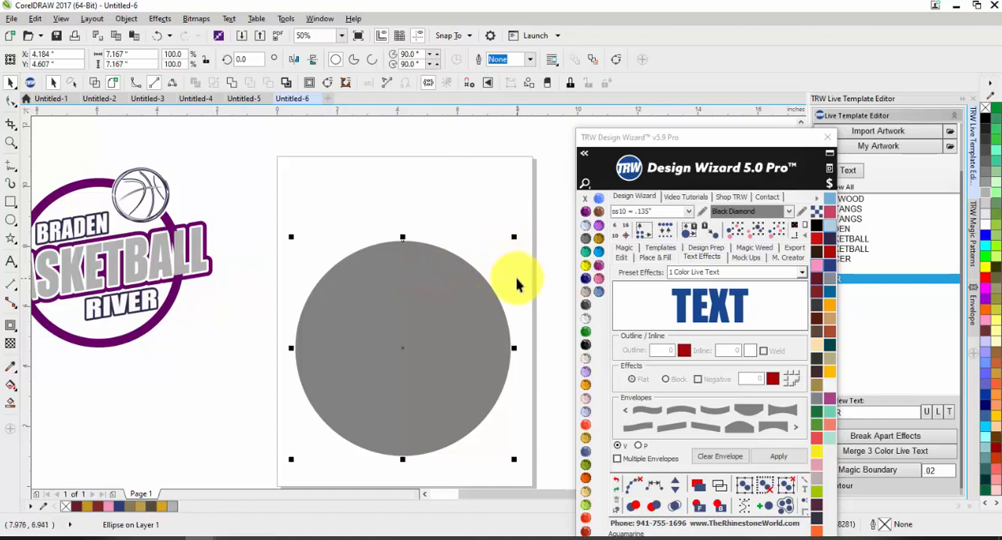
mouse_move(422, 374)
left_mouse_down()
mouse_move(436, 339)
mouse_move(423, 339)
left_mouse_up()
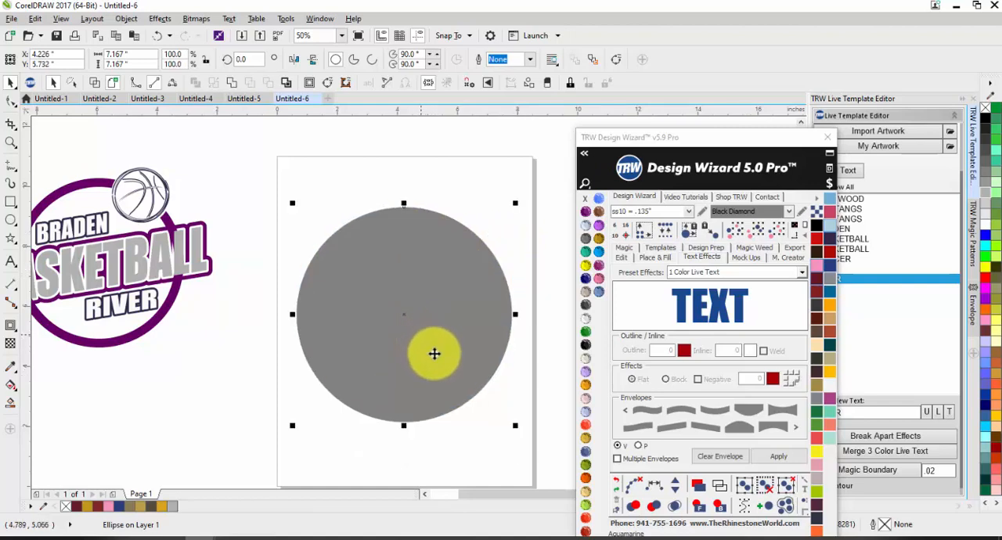
left_click(454, 185)
Duplicate the circle in place and recolor the copy on top with the Topaz stone color.
left_click_drag(431, 272, 366, 271)
key("ctrl+z")
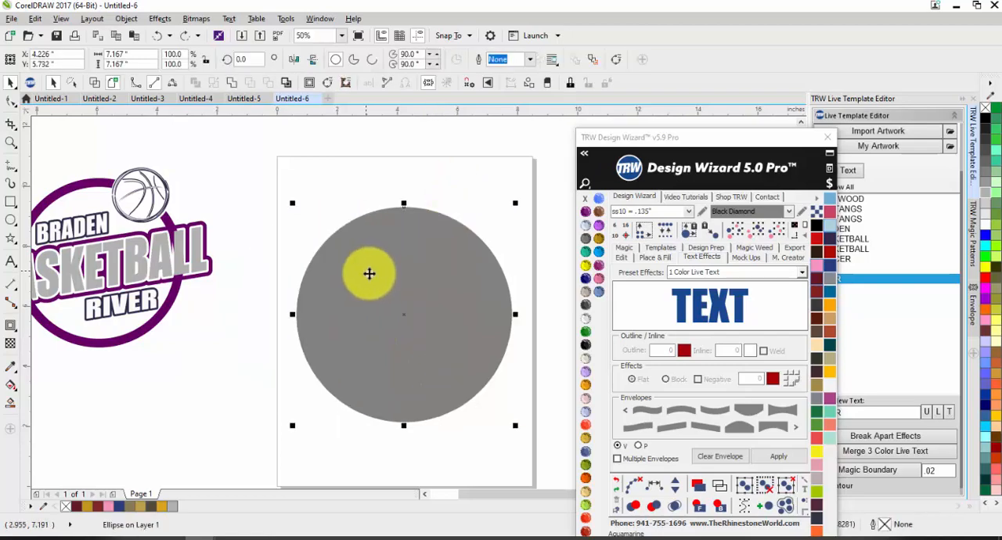
left_click(597, 240)
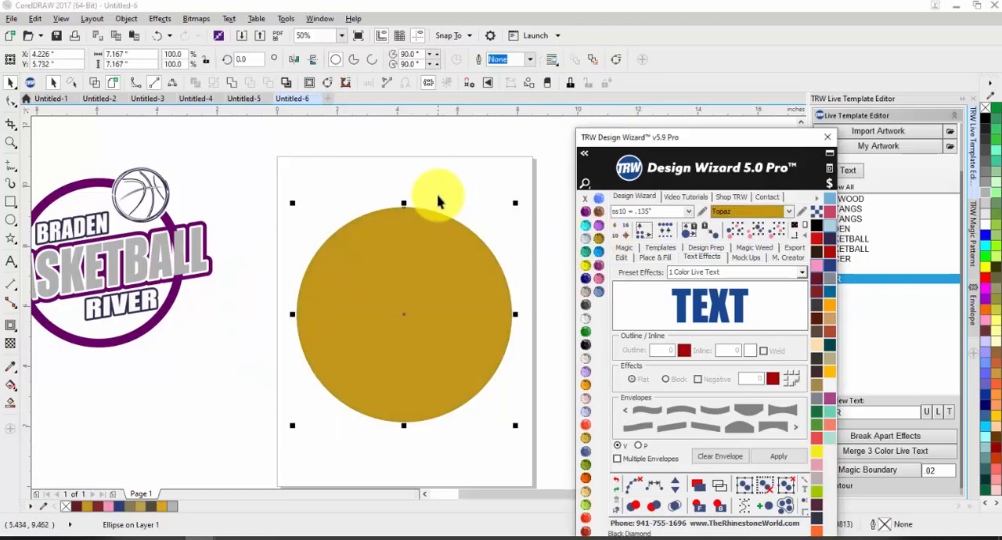
left_click_drag(465, 269, 353, 322)
key("ctrl+z")
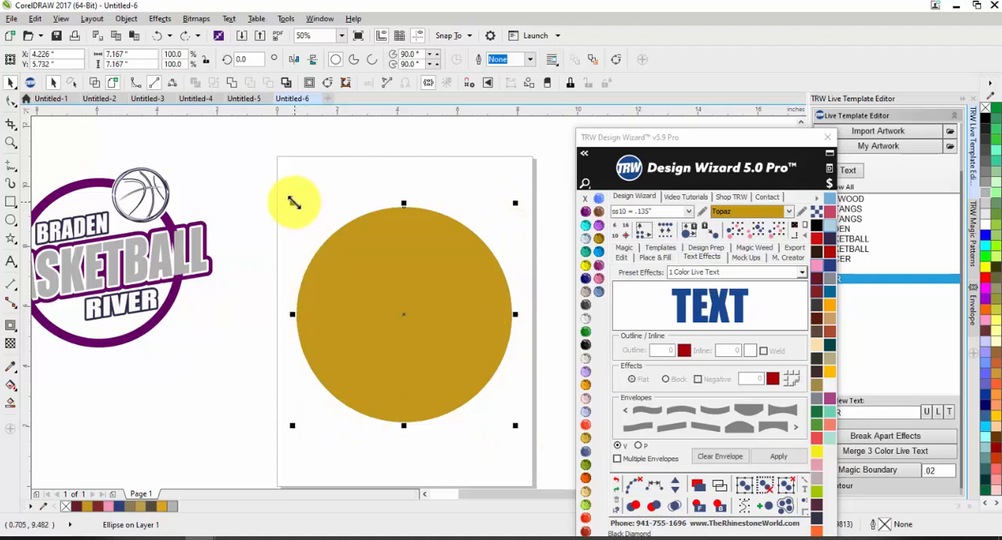
Scale the Topaz circle down about its center to about 6.67 inches.
left_click_drag(294, 201, 298, 412)
key("shift")
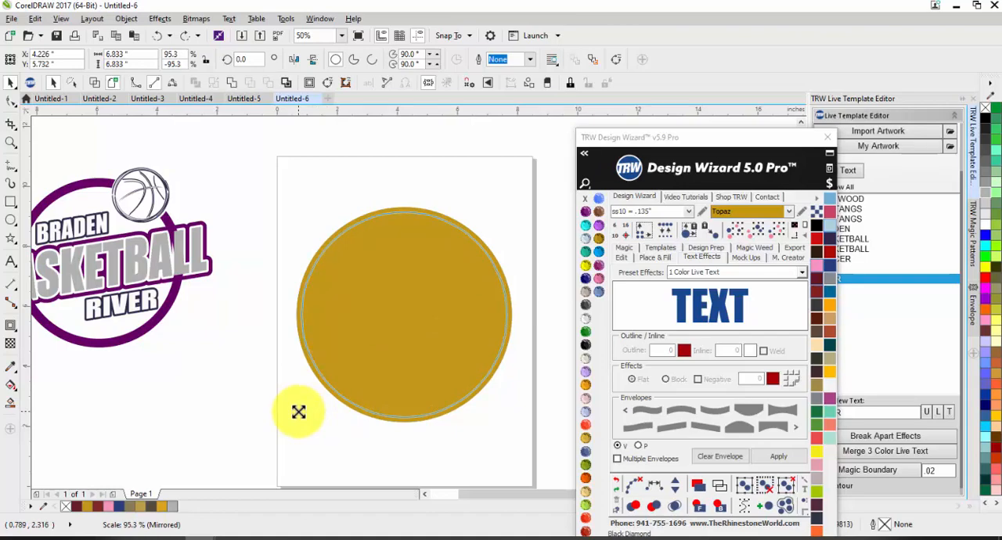
left_click_drag(298, 412, 302, 408)
key("Escape")
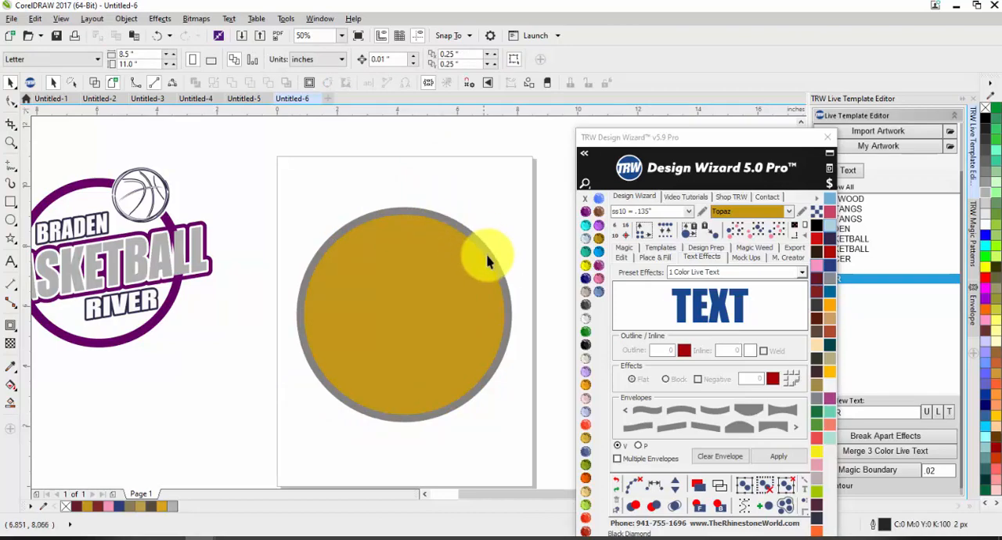
Try moving the Topaz circle off the Black Diamond circle, and undo the move.
left_click_drag(473, 280, 351, 291)
key("ctrl+z")
left_click(419, 154)
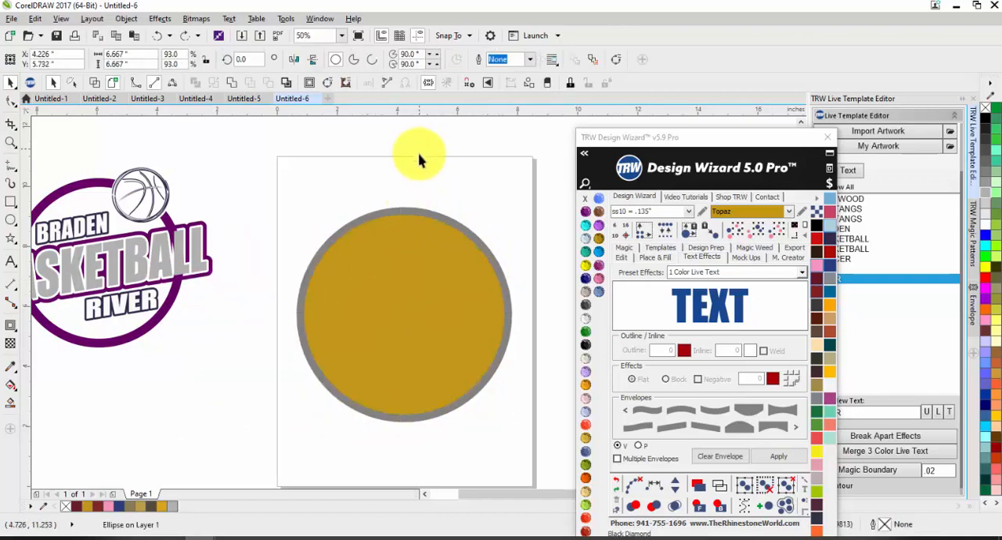
left_click(442, 227)
left_click(477, 179)
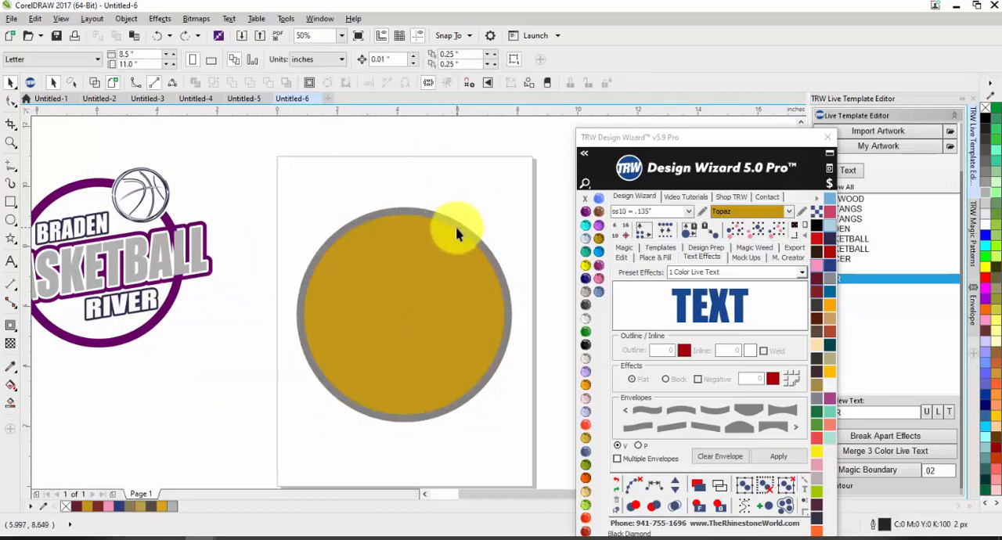
scroll(458, 234, "up", 3)
scroll(485, 227, "down", 3)
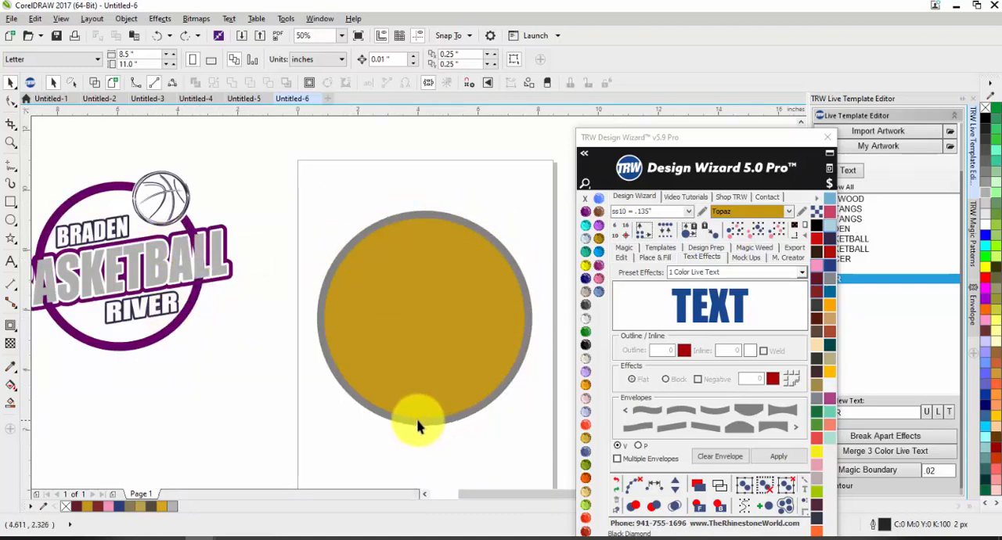
Resize the Topaz circle about its center to about 6.77 inches for a thinner ring around it.
left_click(384, 357)
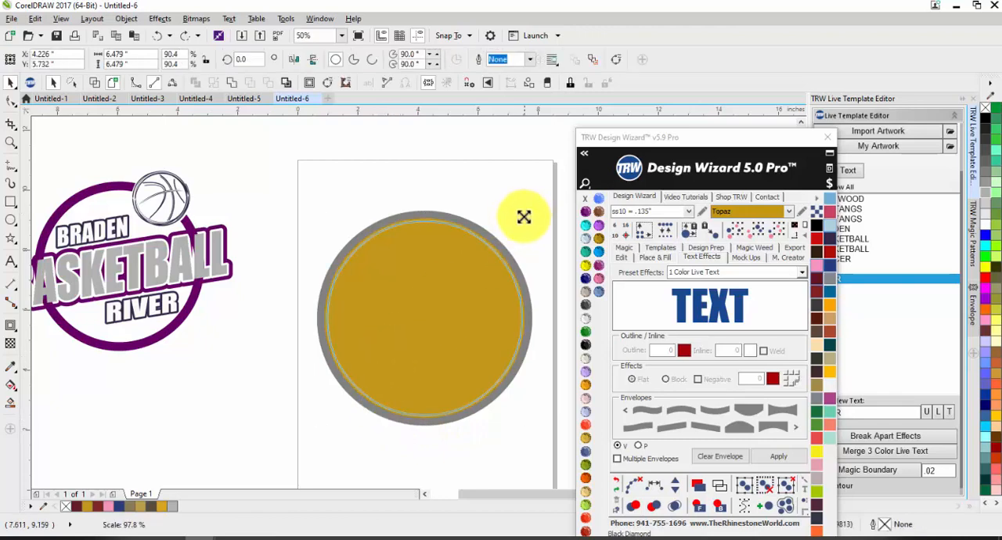
left_click_drag(524, 216, 528, 214)
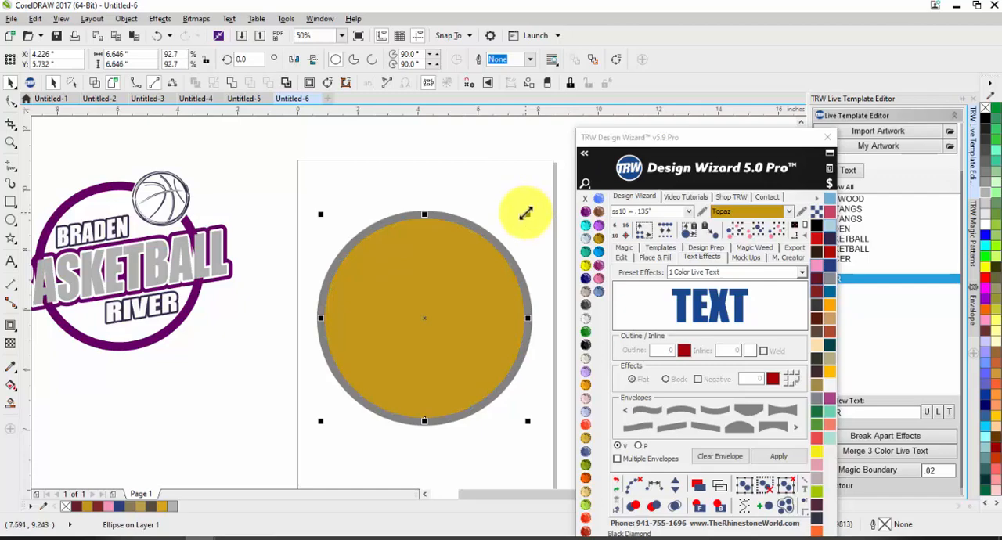
scroll(526, 228, "up", 2)
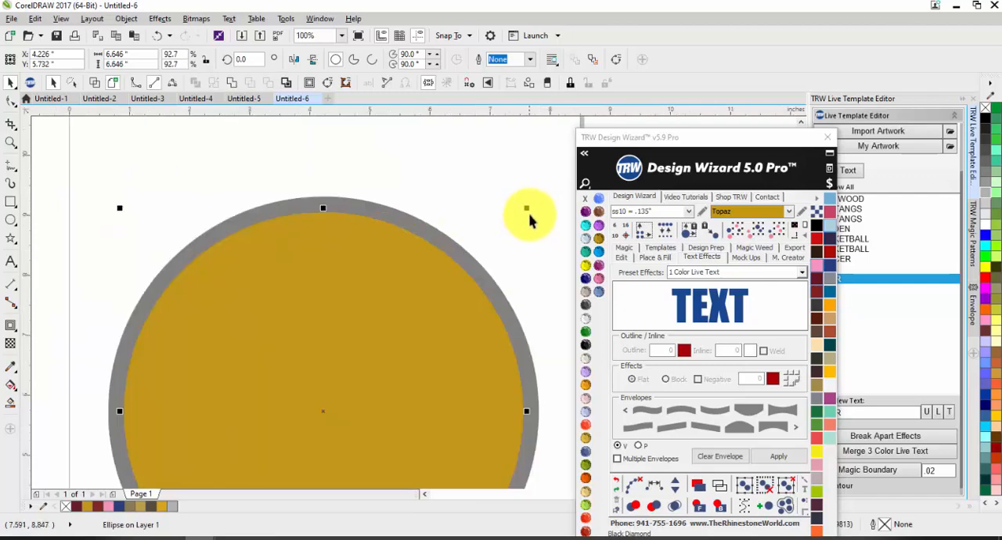
left_click(460, 163)
scroll(468, 172, "down", 2)
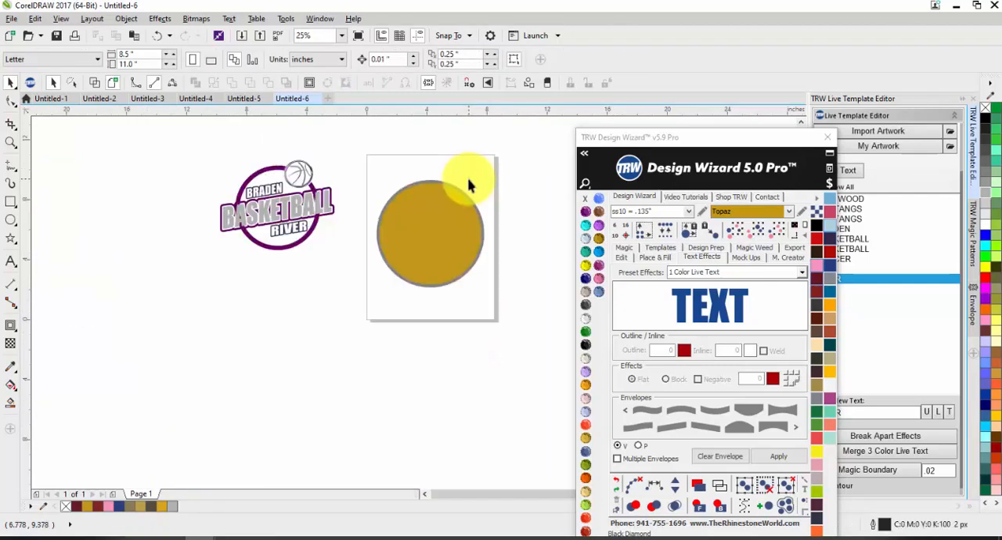
scroll(470, 202, "up", 2)
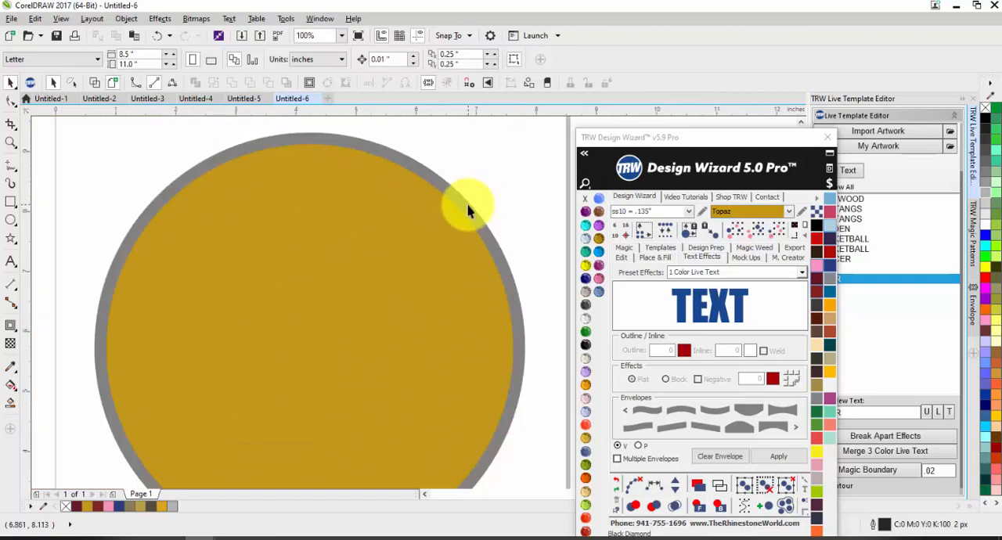
Cut the Topaz circle out of the Black Diamond circle with Back Minus Front to leave a ring.
left_click(467, 203)
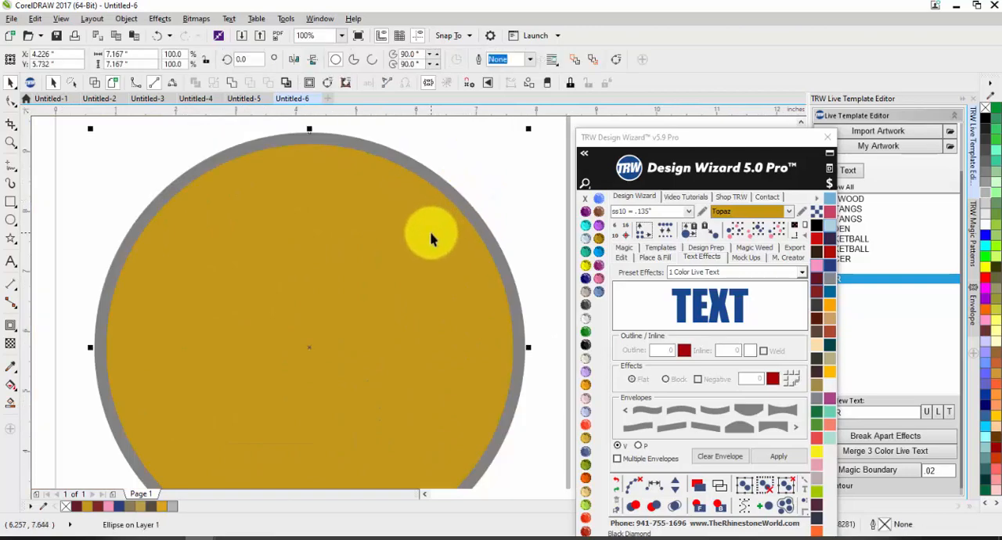
scroll(431, 206, "down", 2)
left_click_drag(489, 165, 328, 309)
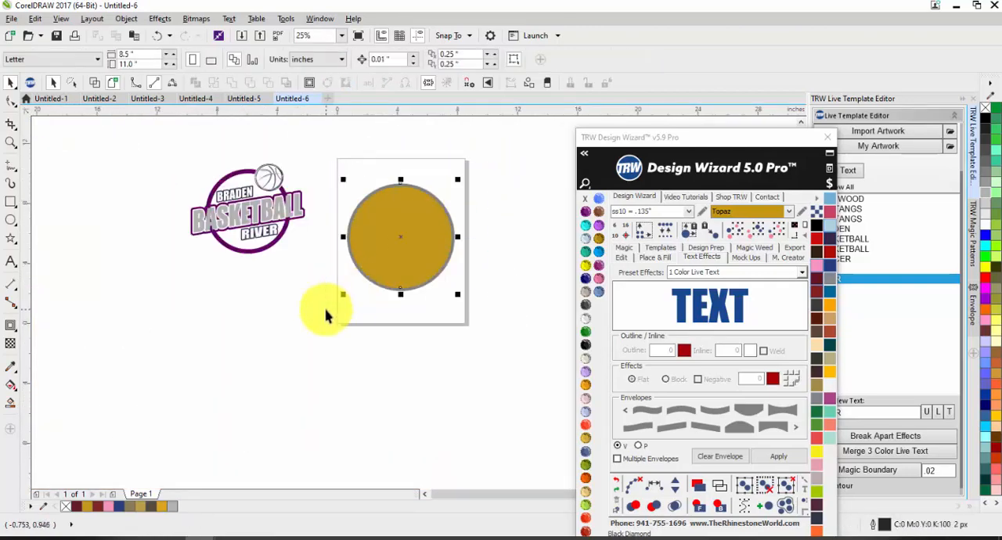
left_click(335, 329)
left_click(380, 261)
scroll(373, 291, "up", 1)
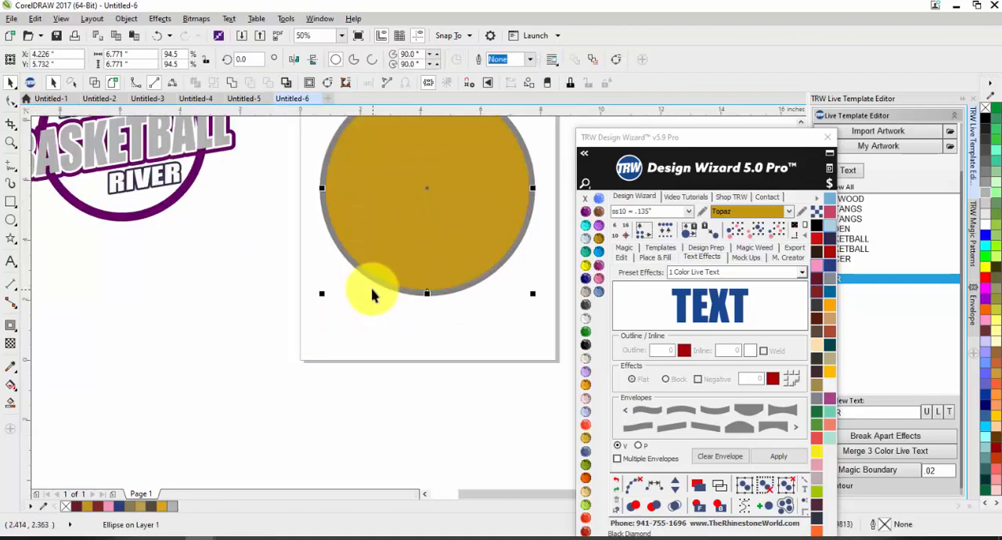
left_click(372, 286, "shift")
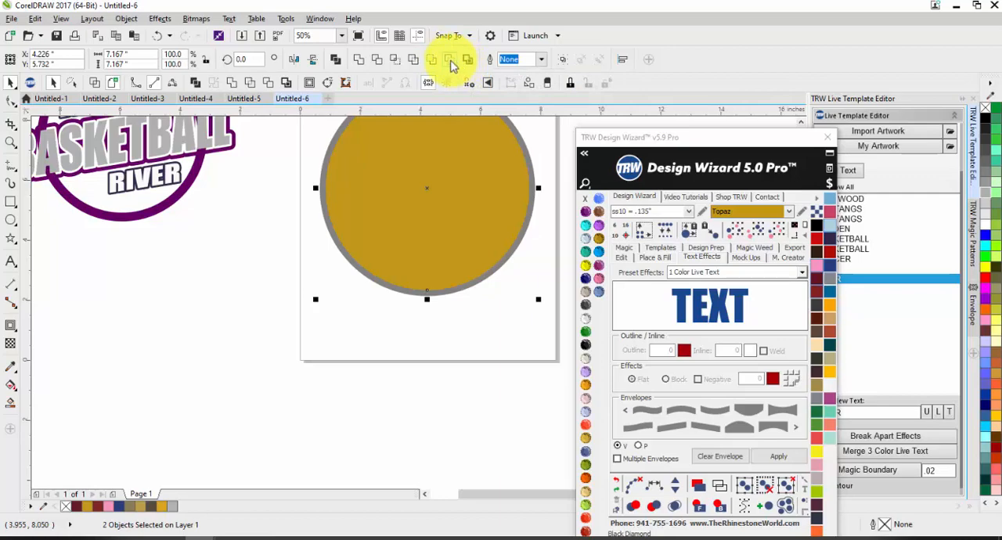
left_click(450, 65)
Recolor the ring with the Jet Black stone color.
scroll(329, 224, "down", 2)
scroll(357, 179, "up", 3)
scroll(475, 353, "down", 1)
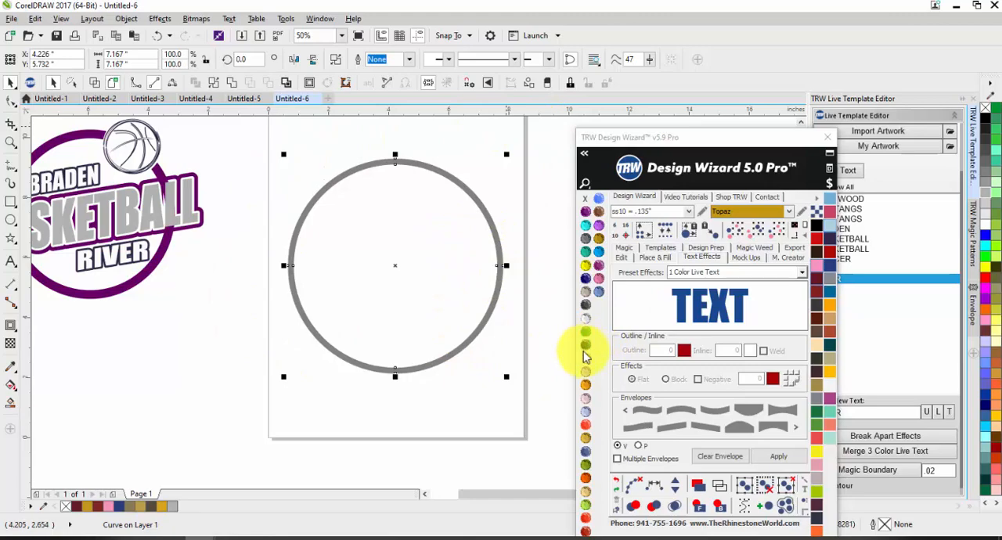
left_click(586, 346)
scroll(524, 282, "down", 1)
scroll(497, 347, "up", 1)
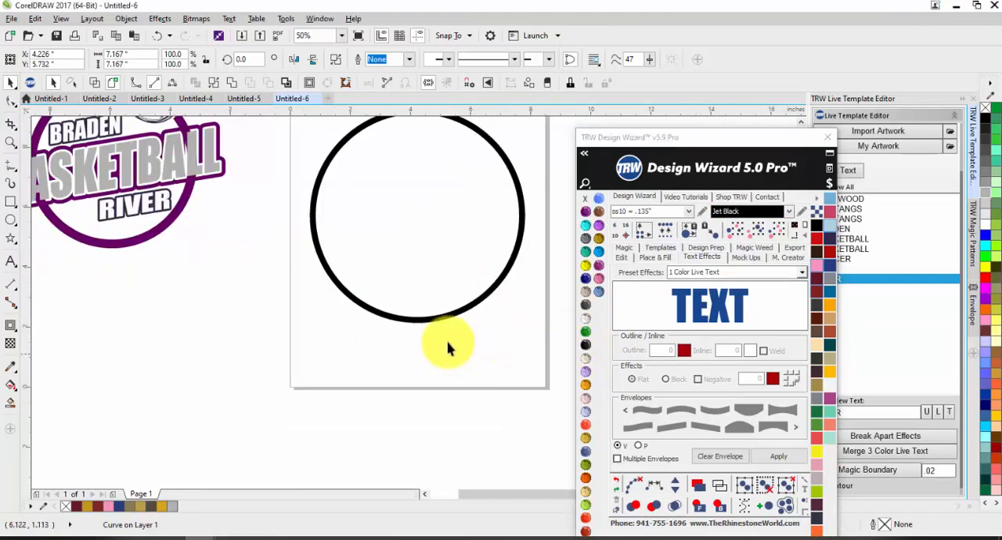
left_click(447, 342)
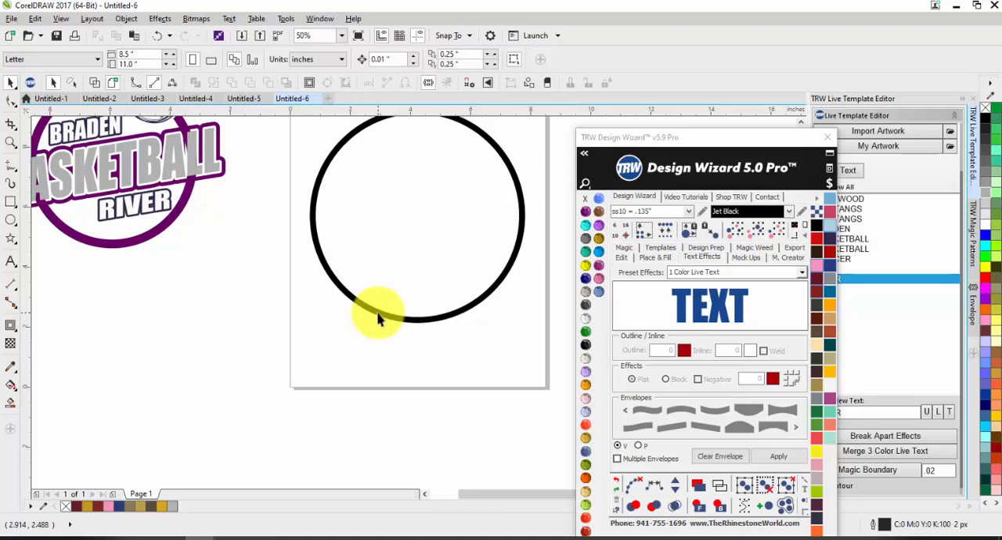
scroll(377, 319, "down", 1)
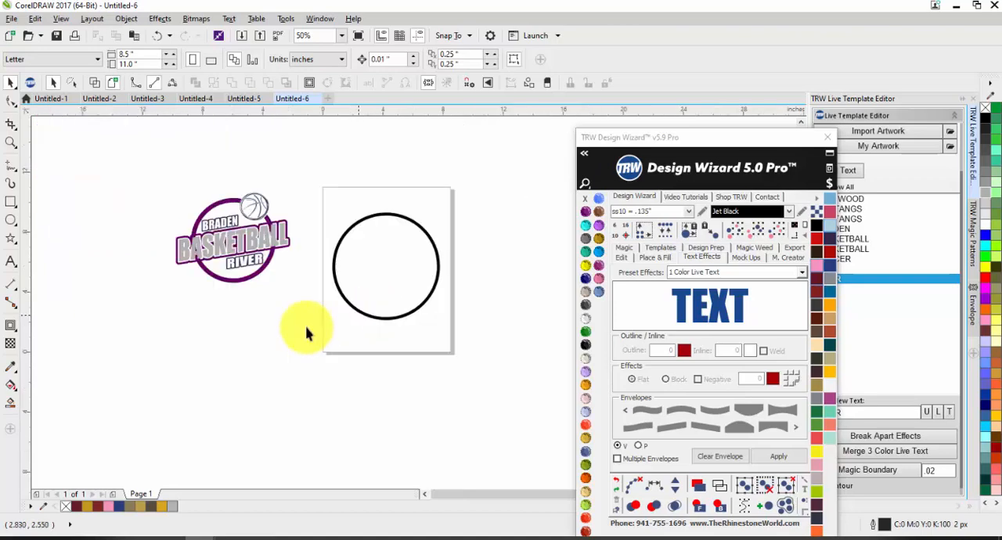
left_click(11, 220)
left_click_drag(480, 353, 377, 456)
key("space")
left_click_drag(426, 415, 503, 281)
key("ctrl+z")
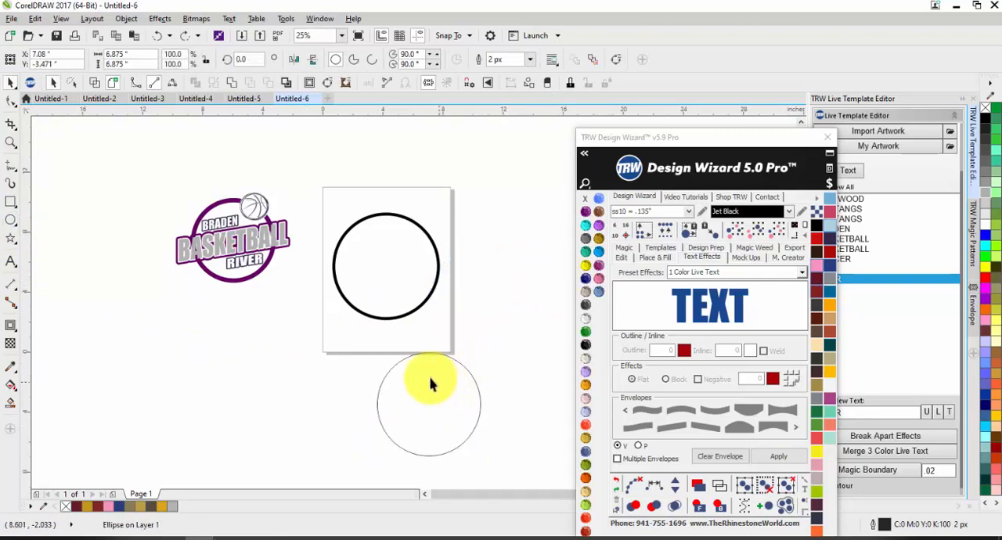
key("Delete")
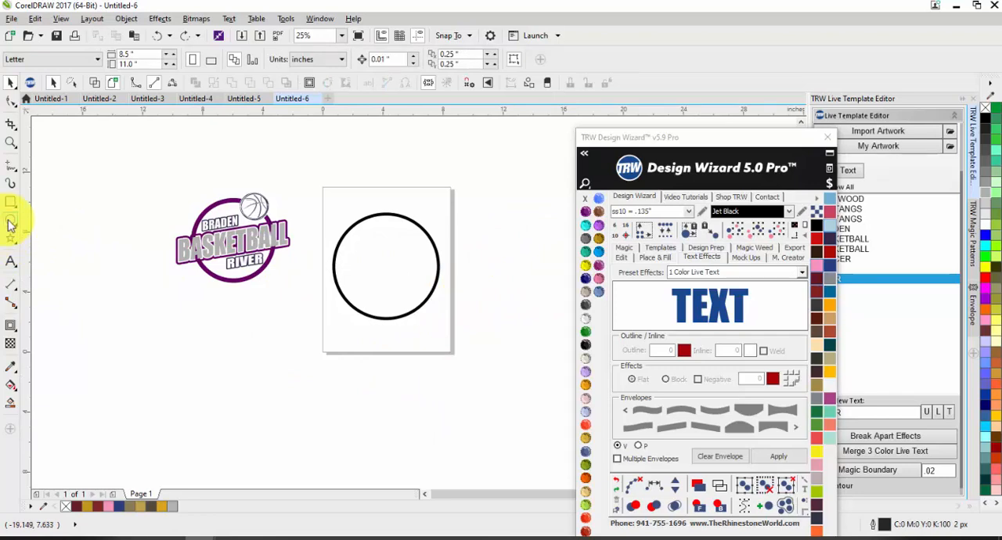
Draw a circle about 7.29 inches in diameter beside the page, next to the black ring, and fill it with Topaz.
left_click(11, 221)
left_click_drag(540, 233, 428, 341)
key("space")
left_click_drag(487, 301, 515, 275)
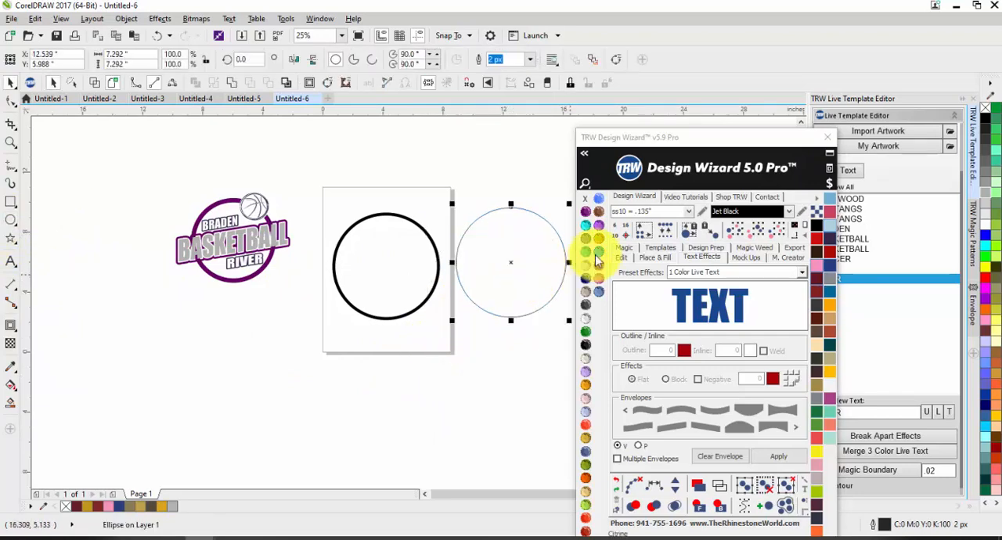
left_click(599, 239)
scroll(434, 297, "down", 1)
left_click(511, 272)
scroll(488, 262, "up", 2)
Add a one-step outside contour with a 0.195 inch offset and black fill to the Topaz circle.
left_click(474, 281)
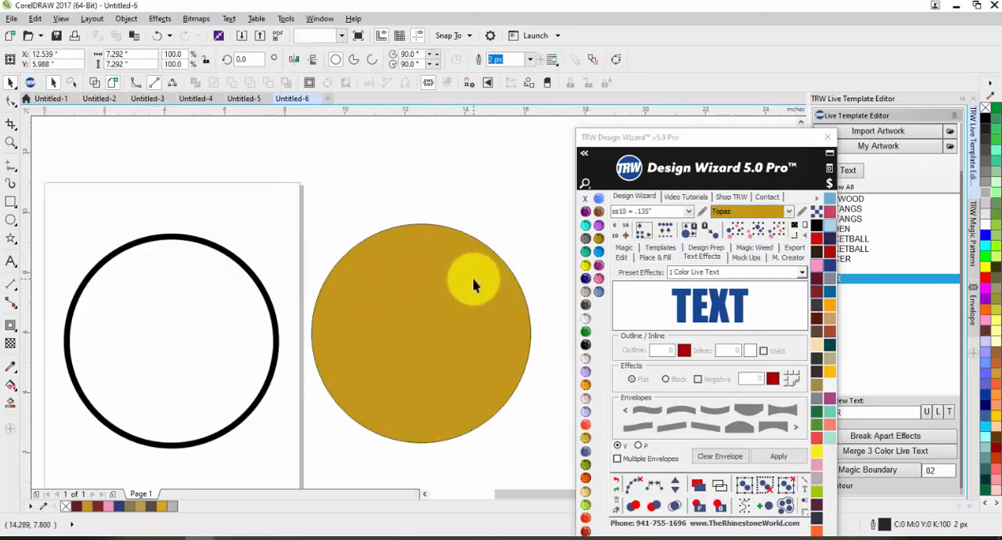
left_click(346, 82)
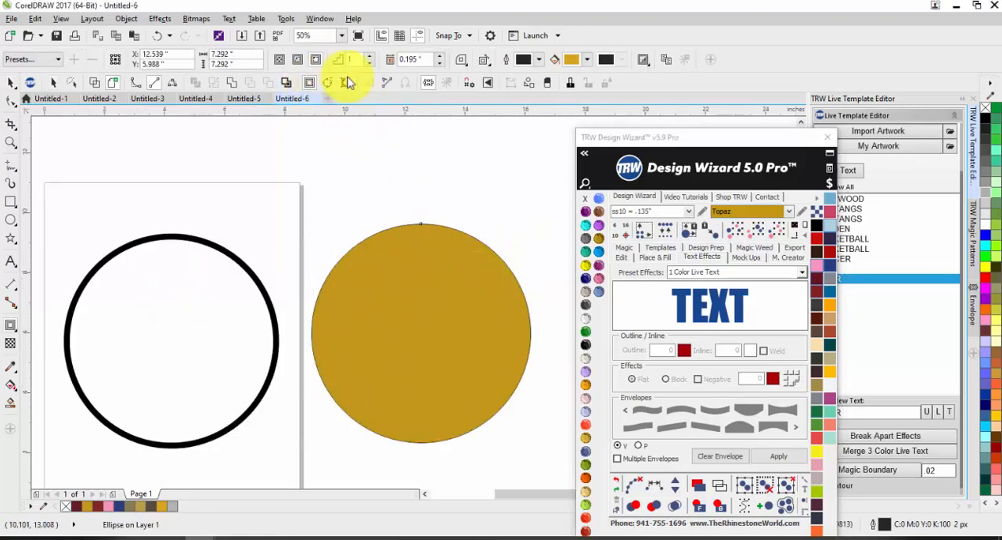
left_click(587, 60)
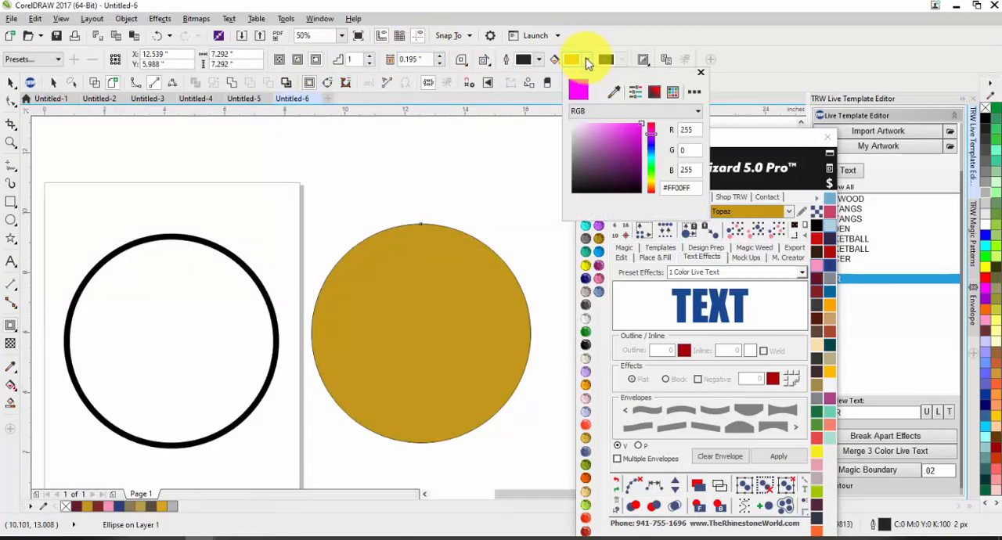
left_click_drag(573, 163, 553, 232)
left_click(437, 154)
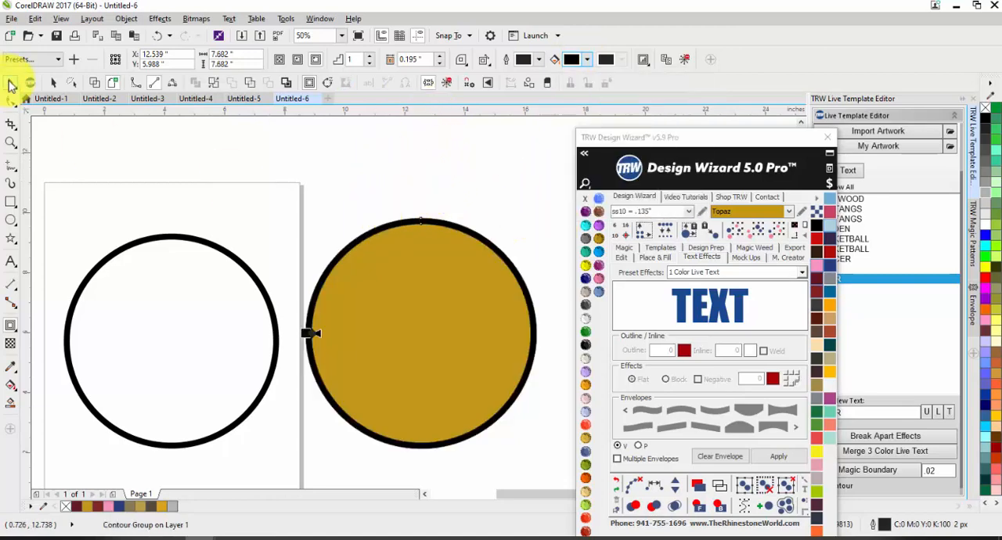
Reduce the offset of the Topaz circle's contour to 0.155 inch.
left_click(11, 84)
left_click(440, 62)
Set the offset of the Topaz circle's contour to 0.175 inch.
left_click(440, 63)
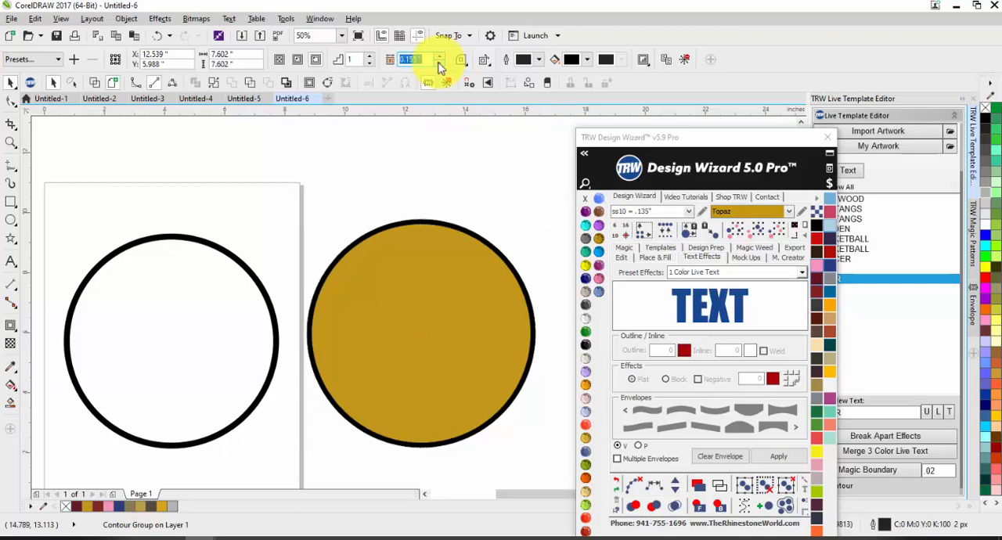
left_click(440, 62)
left_click(440, 62)
left_click(440, 63)
left_click(438, 57)
left_click(439, 57)
left_click(439, 57)
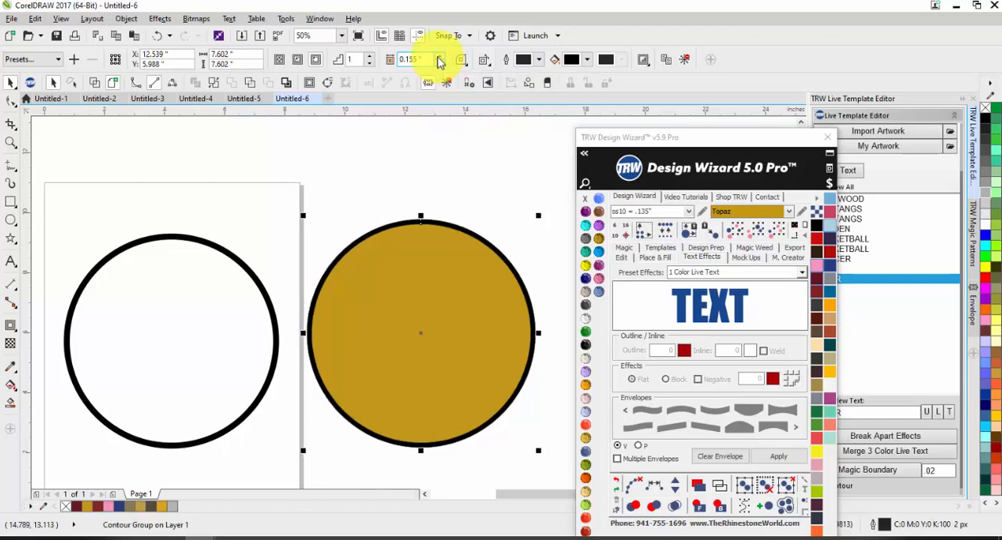
left_click(439, 57)
left_click(439, 57)
left_click(439, 57)
left_click(439, 57)
left_click(440, 62)
left_click(440, 62)
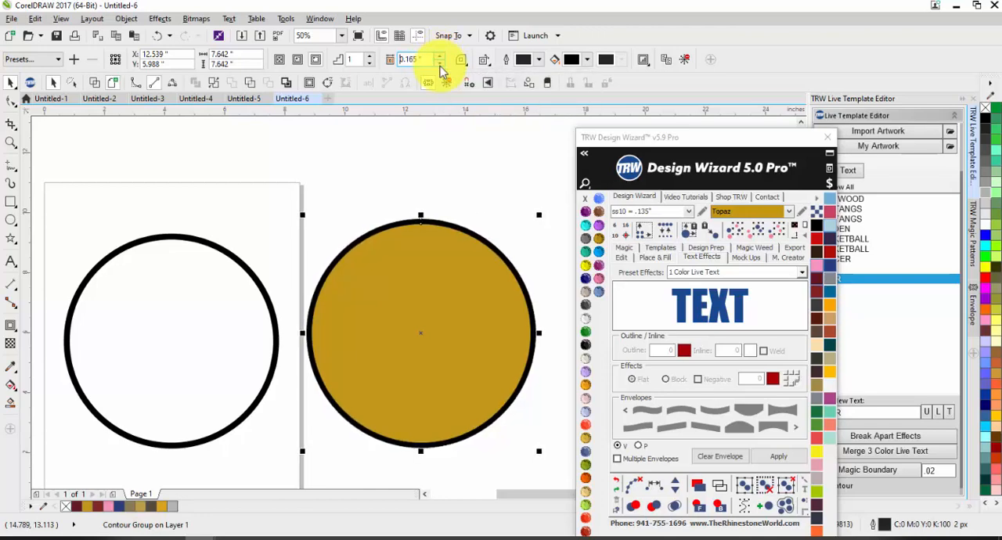
left_click(439, 62)
left_click(440, 62)
left_click(439, 57)
left_click(439, 57)
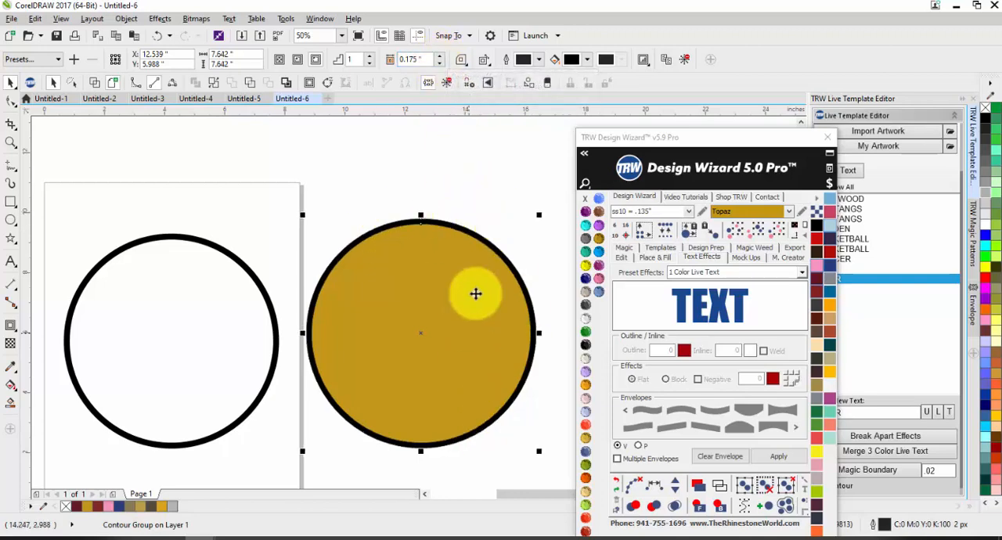
Break the Topaz circle's contour group apart and cut the circle out of the black shape to leave a ring.
right_click(476, 236)
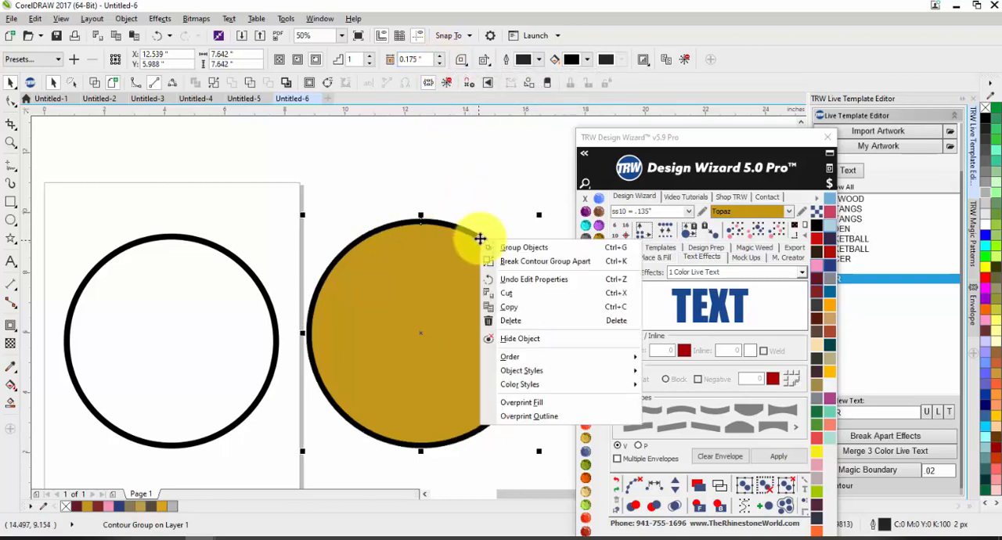
left_click(510, 268)
left_click_drag(459, 276, 348, 300)
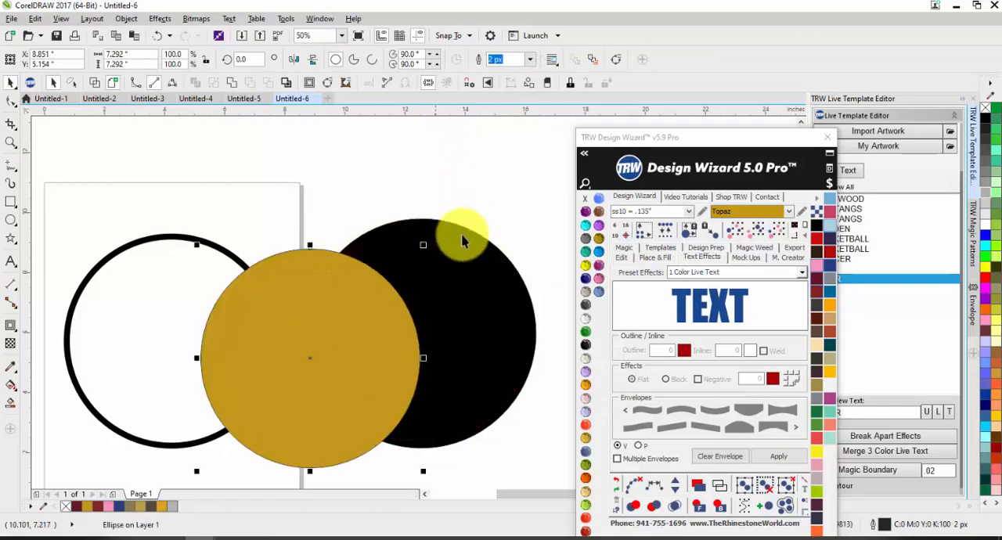
key("ctrl+z")
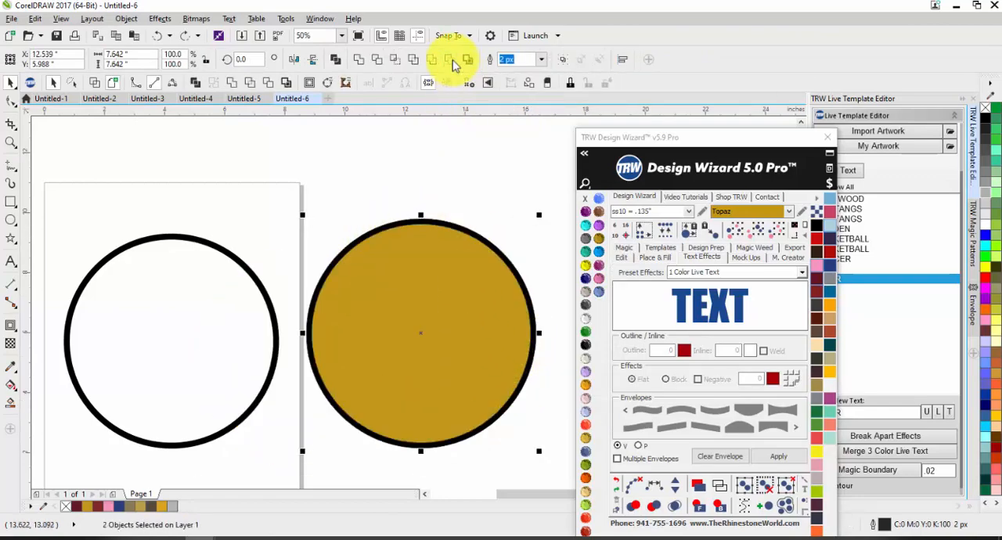
key("Delete")
left_click(405, 194)
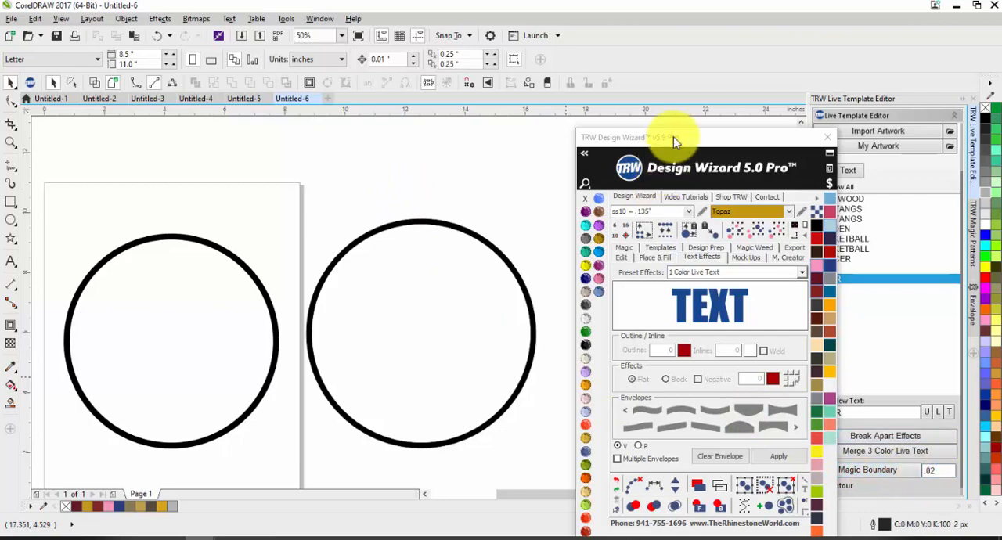
Draw a circle about 6.21 inches in diameter beside the two black rings and fill it with orange.
left_click_drag(671, 138, 569, 436)
left_click(892, 434)
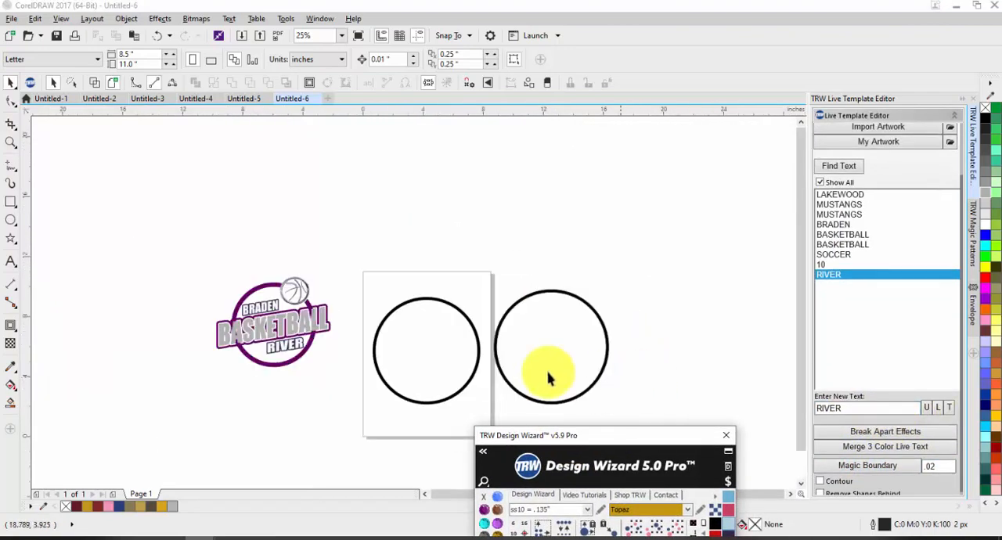
left_click(11, 220)
mouse_move(738, 297)
left_mouse_down()
mouse_move(639, 362)
mouse_move(638, 397)
left_mouse_up()
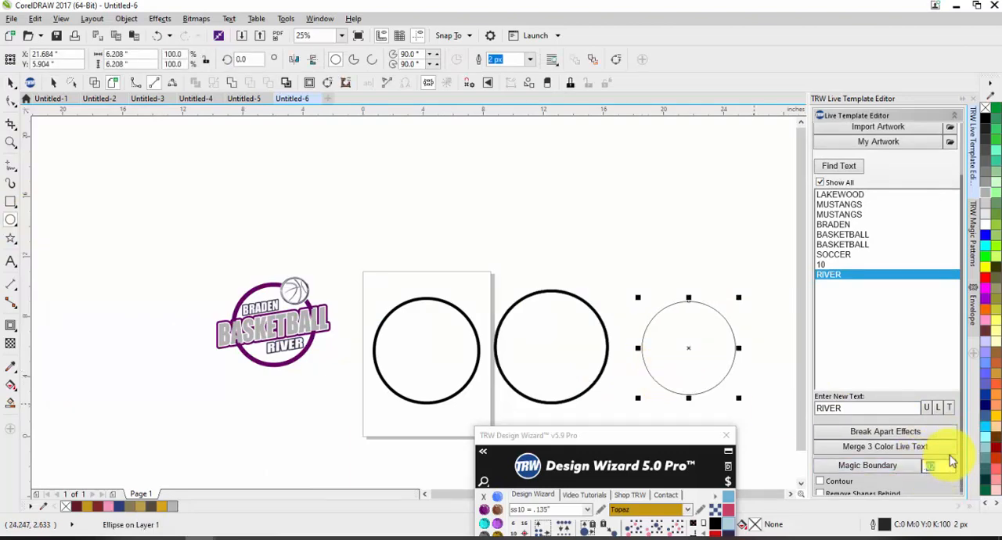
left_click(984, 311)
Create a 0.1 Magic Boundary around the orange circle and cut the circle out of it to leave a ring.
left_click(864, 464)
scroll(738, 336, "up", 3)
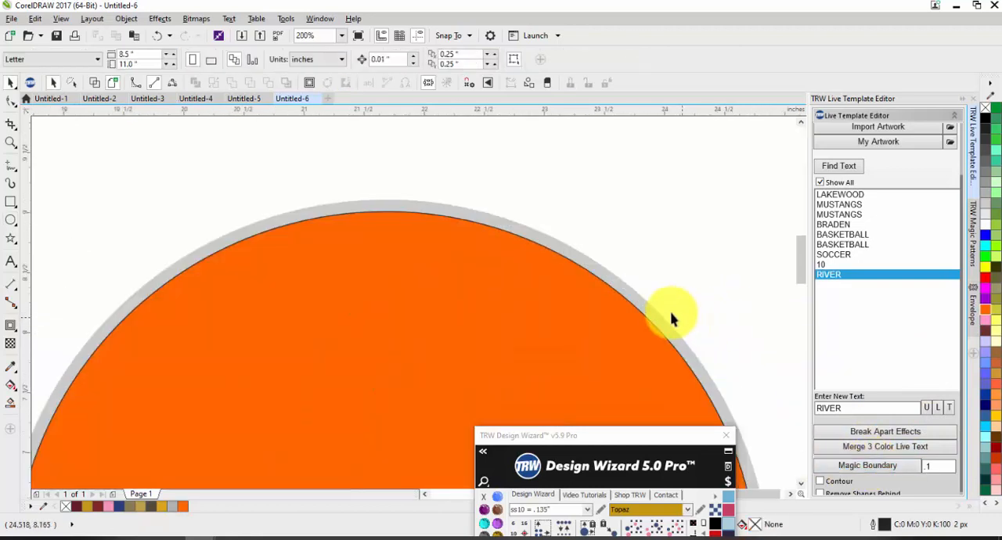
left_click(640, 298)
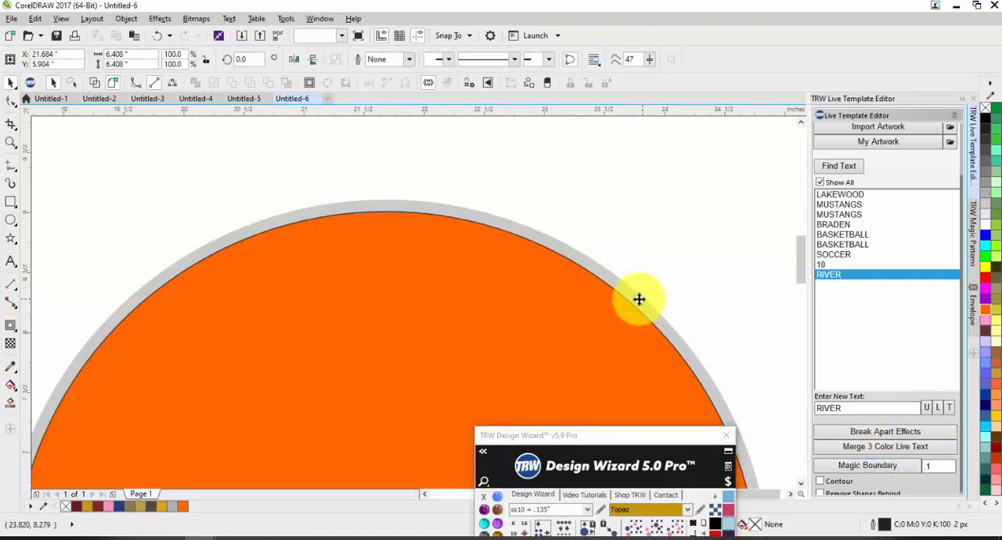
scroll(626, 299, "down", 1)
left_click(556, 308, "shift")
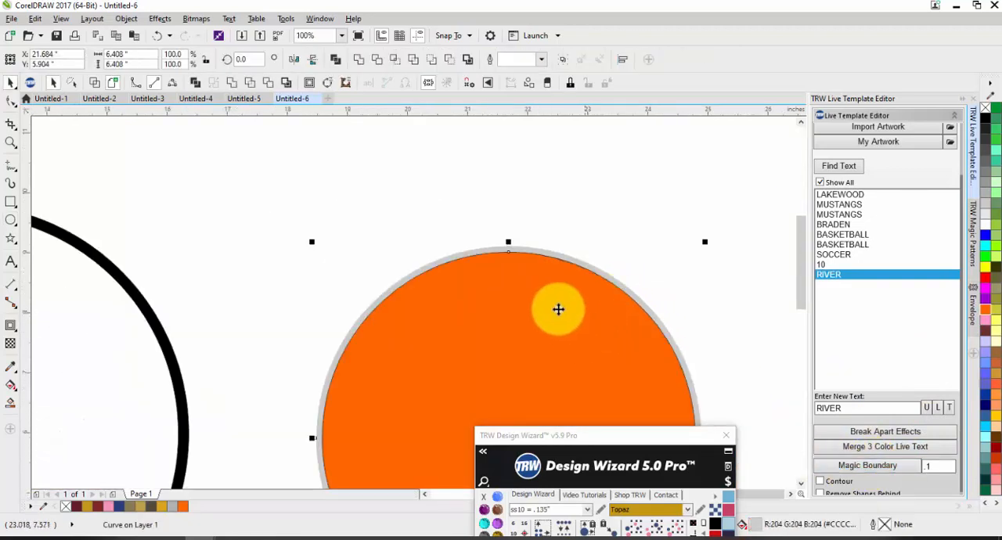
left_click(446, 61)
left_click(634, 228)
scroll(635, 229, "down", 1)
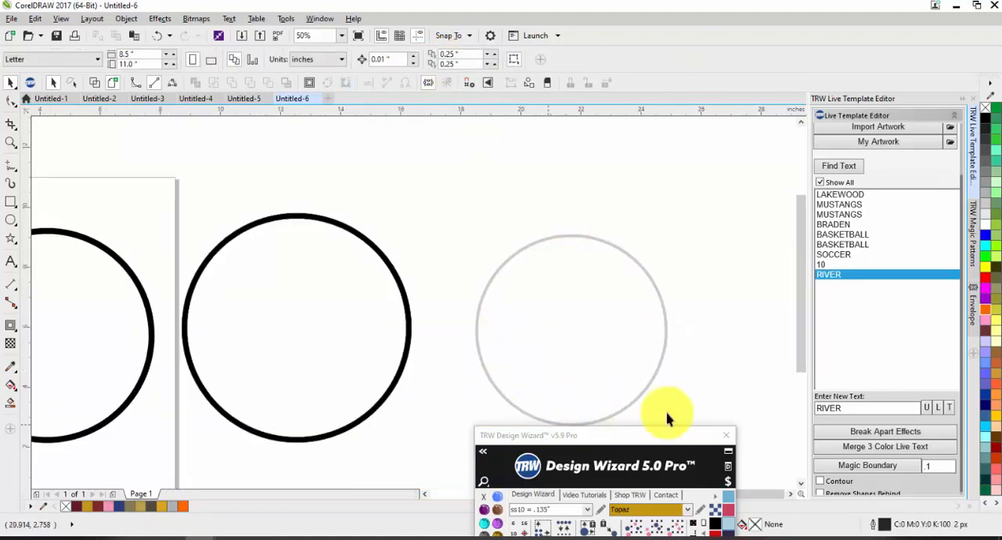
left_click(530, 248)
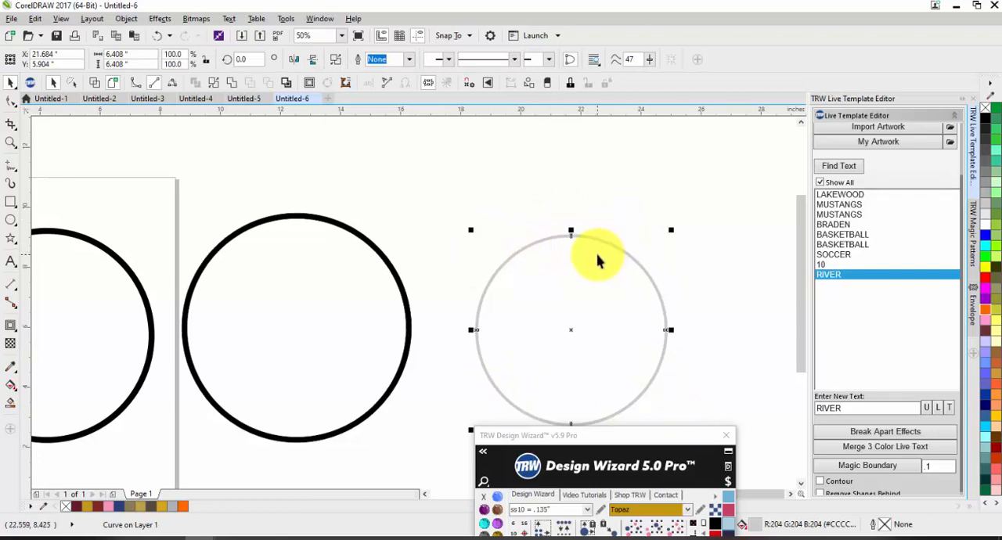
Undo the ring cut-out, the boundary and the orange fill of the circle.
key("ctrl+z")
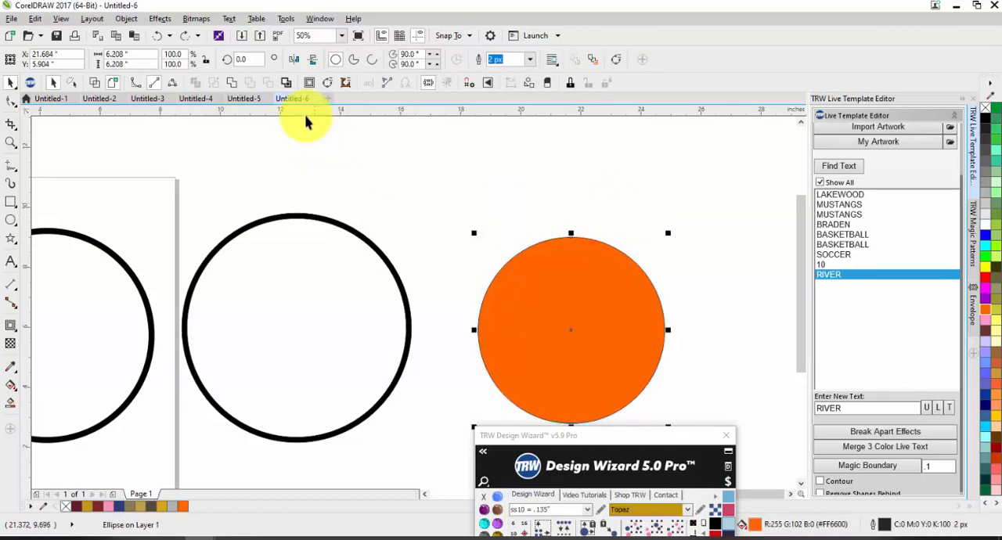
key("ctrl+z")
left_click(485, 259)
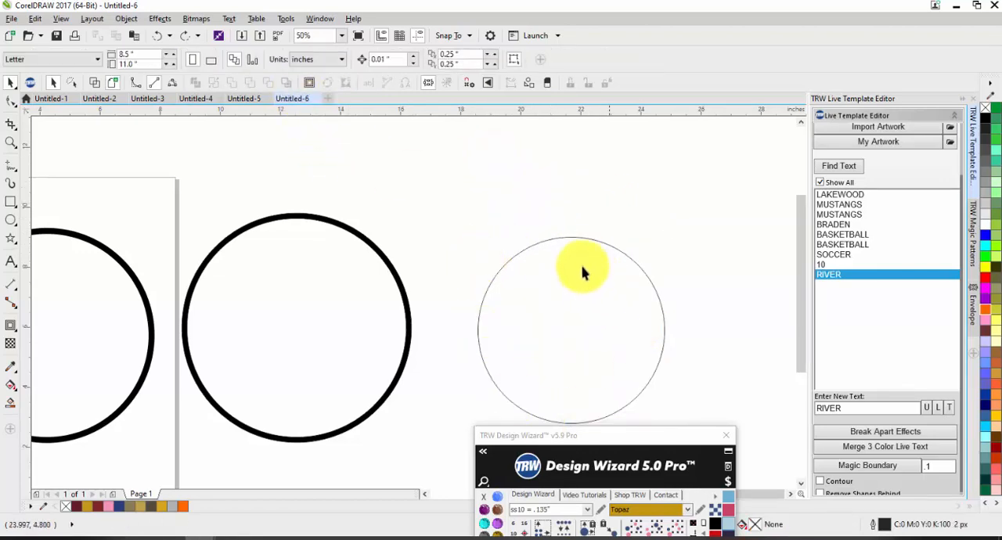
Set the outline width of the unfilled circle to 50 px.
left_click(576, 239)
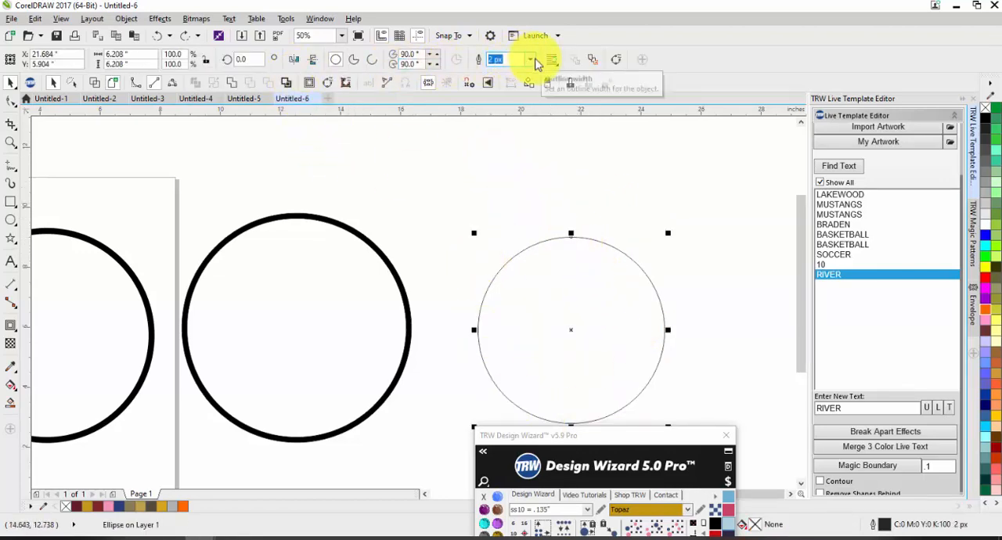
left_click(530, 59)
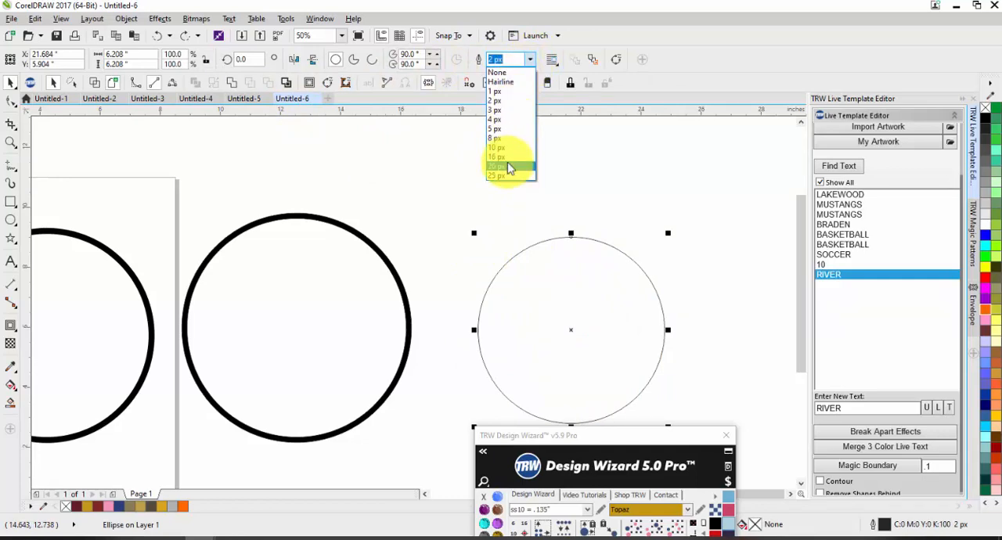
left_click(507, 168)
left_click(530, 61)
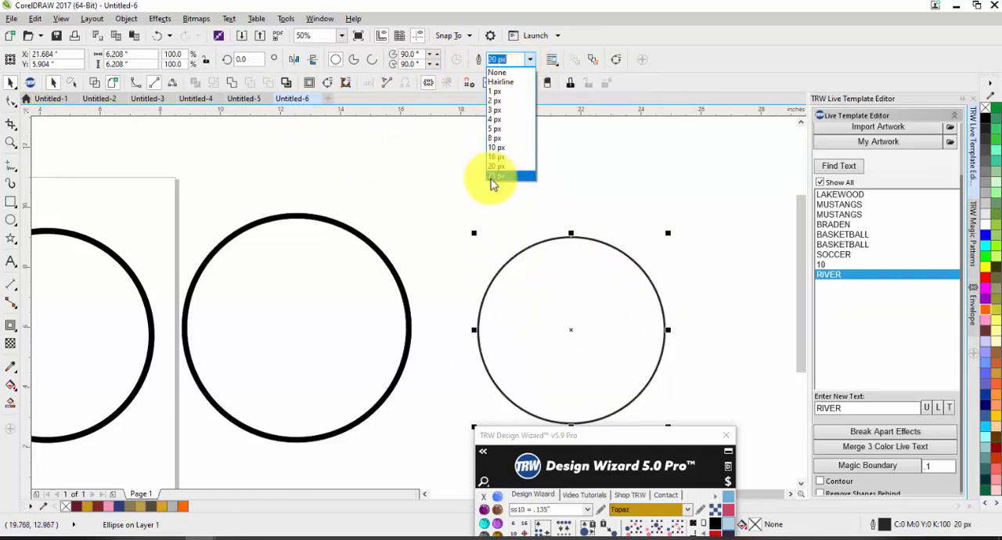
left_click(493, 177)
type("50")
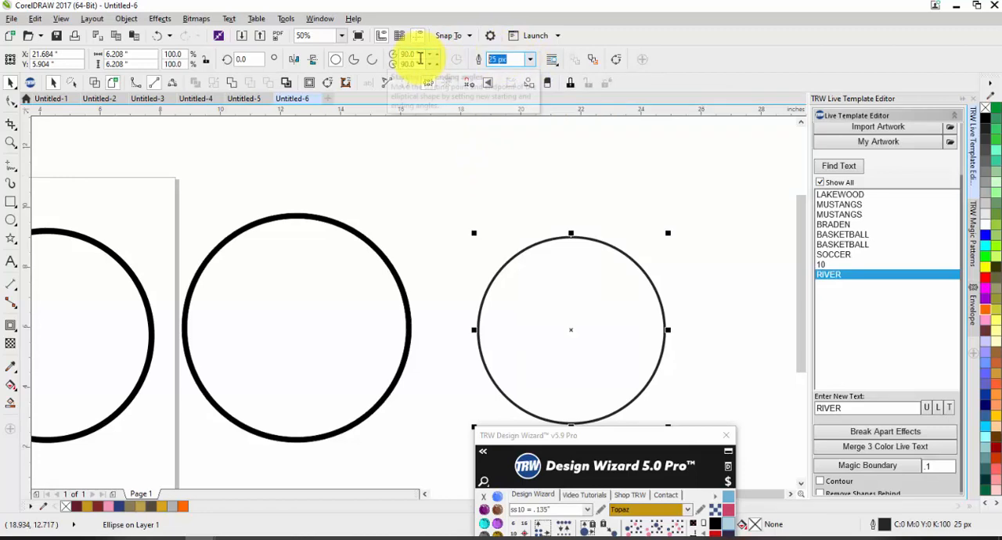
key("Return")
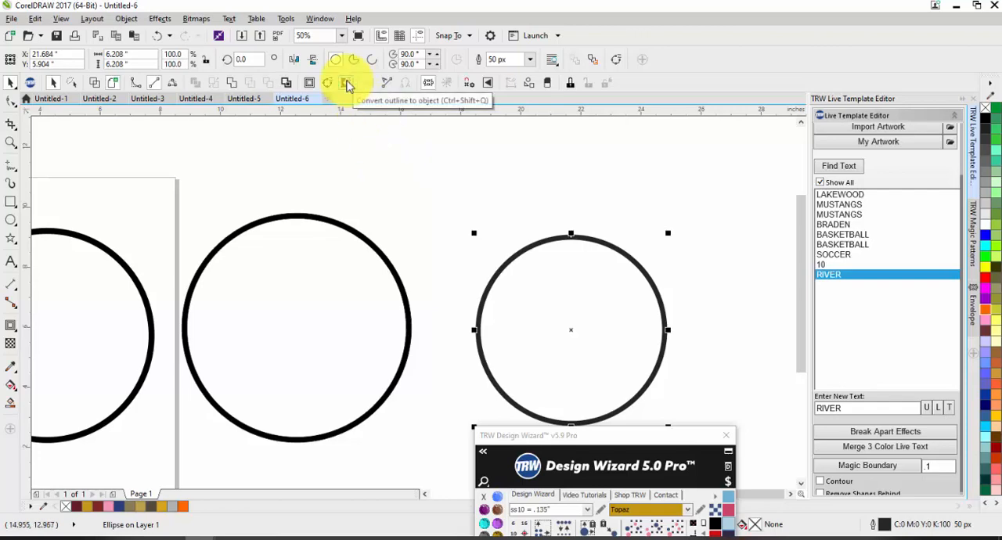
Try converting the circle's outline to an object and moving the circle with and without the conversion, undoing each change.
left_click(347, 83)
left_click(467, 203)
left_click_drag(518, 263, 495, 214)
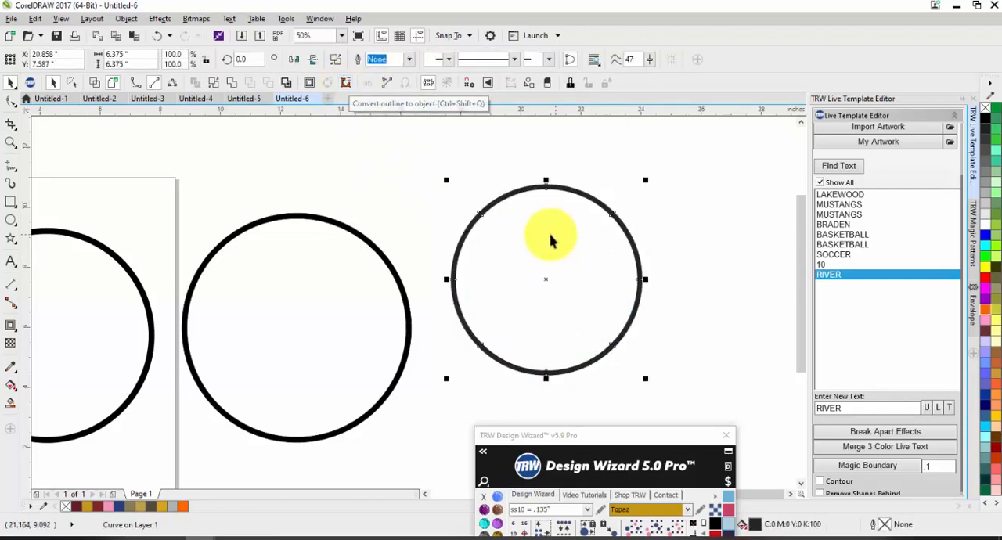
key("ctrl+z")
key("ctrl+z")
left_click(455, 197)
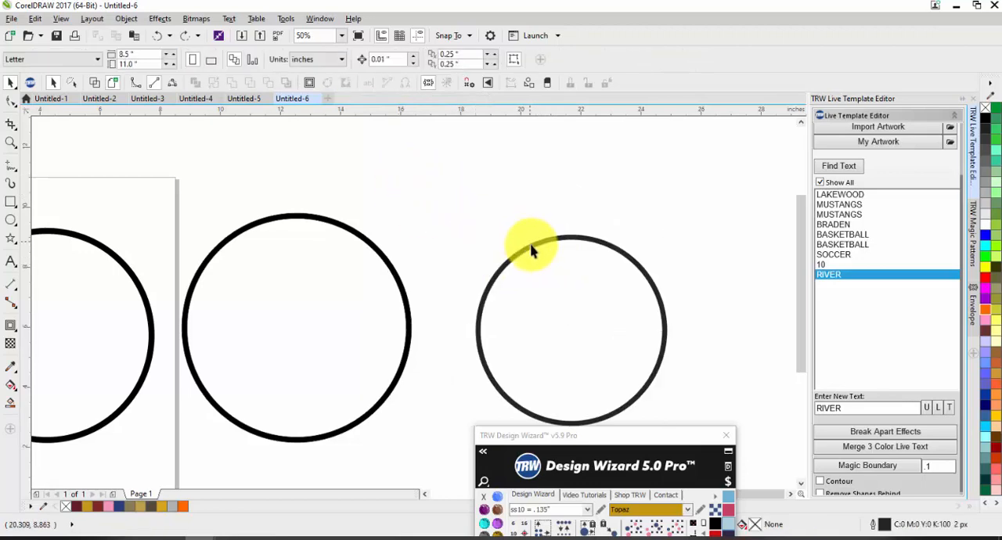
left_click_drag(533, 245, 509, 183)
key("ctrl+z")
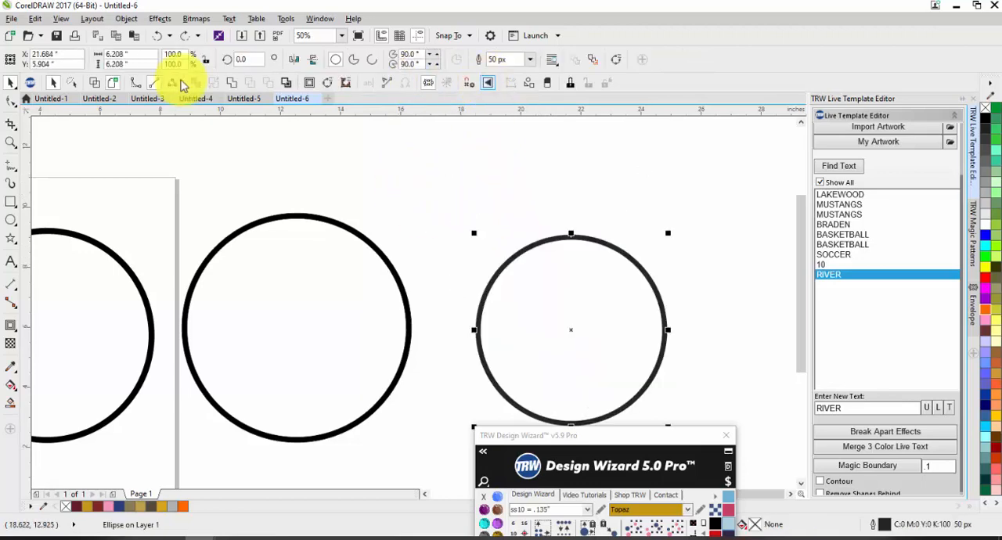
Convert the circle's 50 px outline to an object in Wireframe view, inspect its curves and return to Enhanced view.
left_click(95, 83)
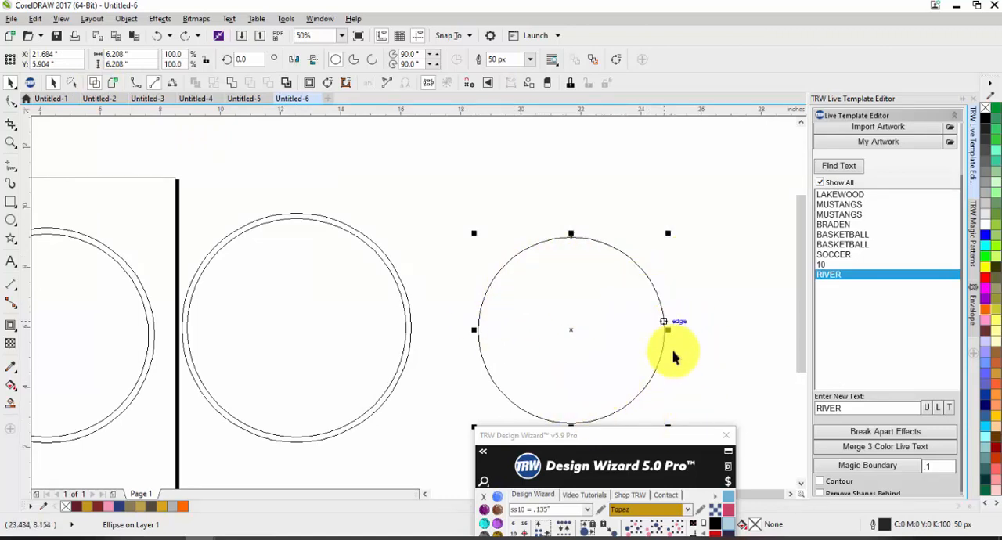
left_click(344, 85)
left_click(489, 227)
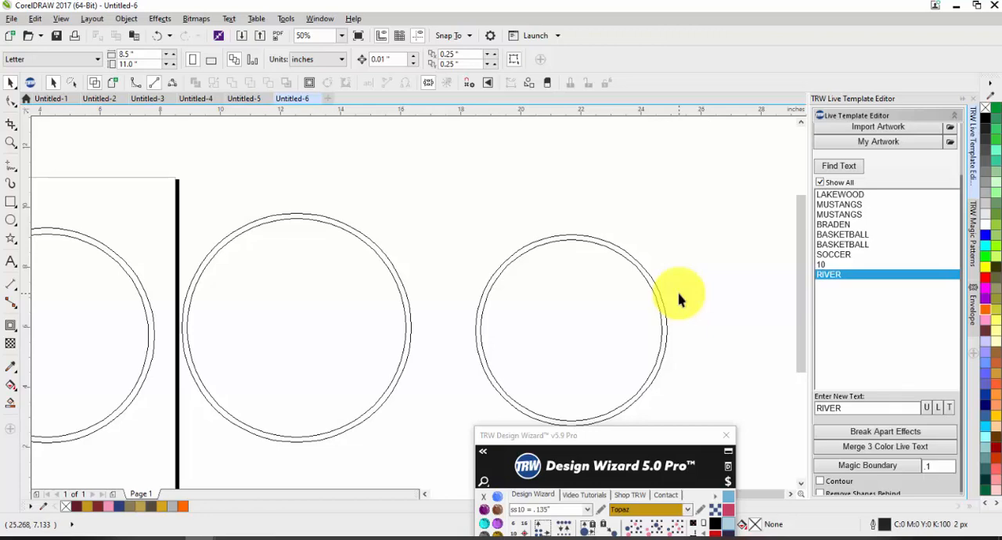
left_click(634, 266)
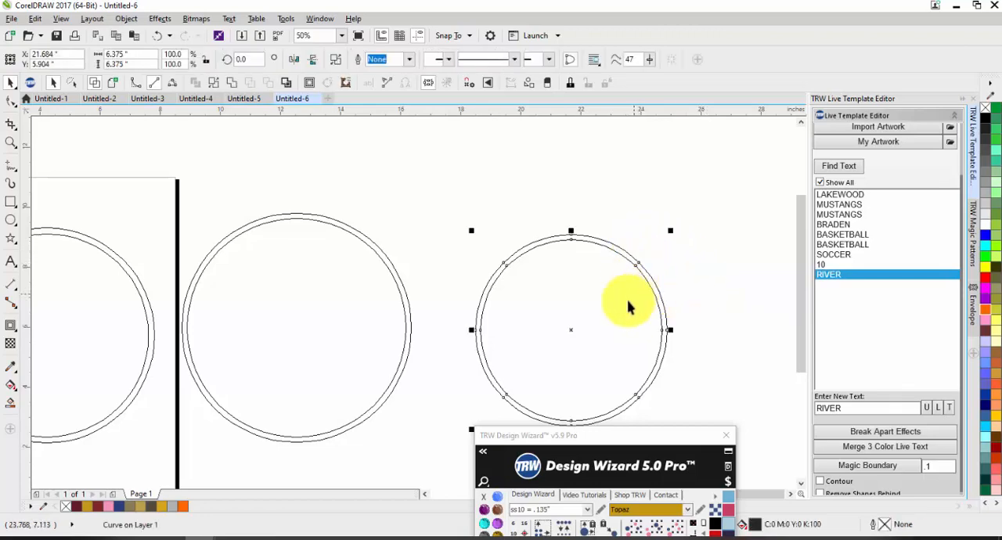
scroll(590, 332, "down", 1)
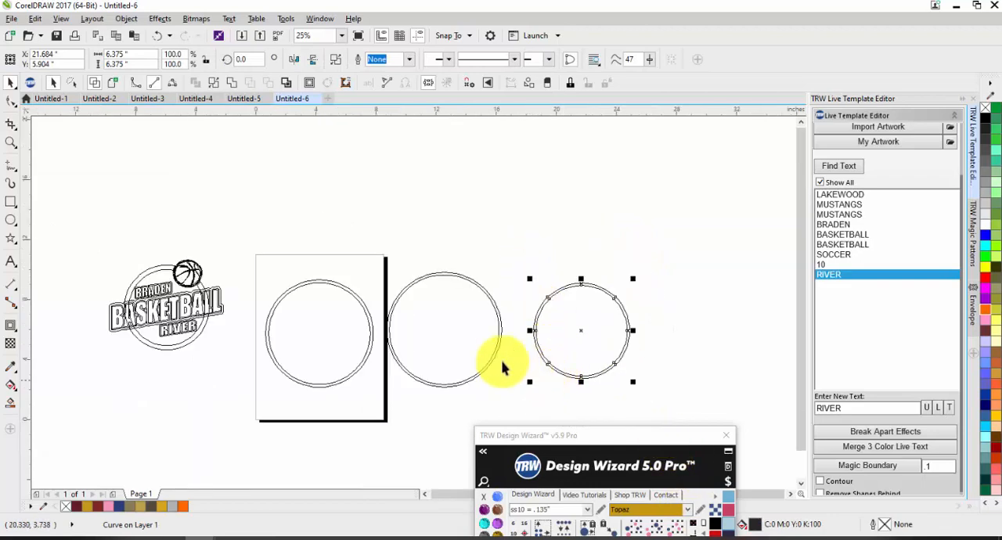
left_click(114, 84)
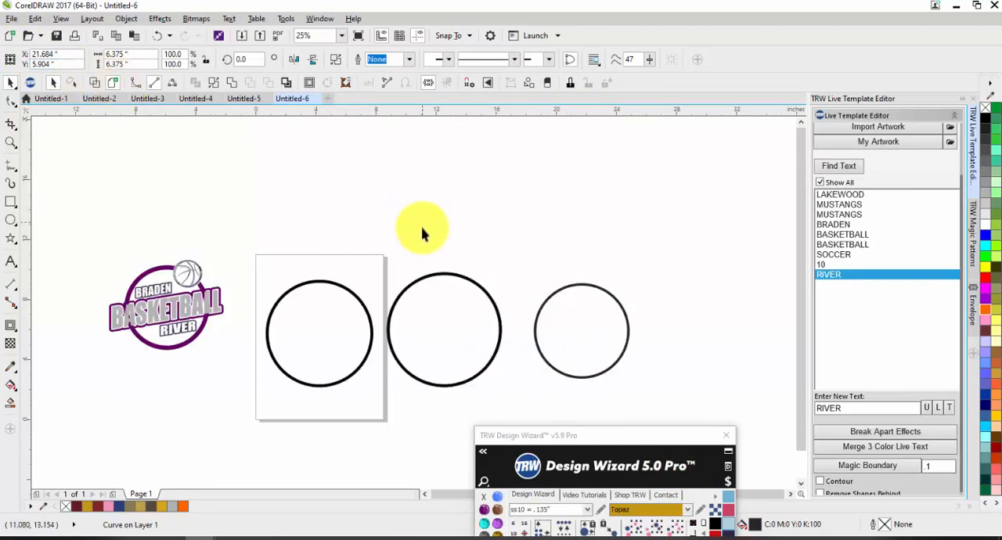
Delete the two practice rings beside the page and move the Design Wizard window up next to the remaining ring.
left_click_drag(373, 251, 704, 391)
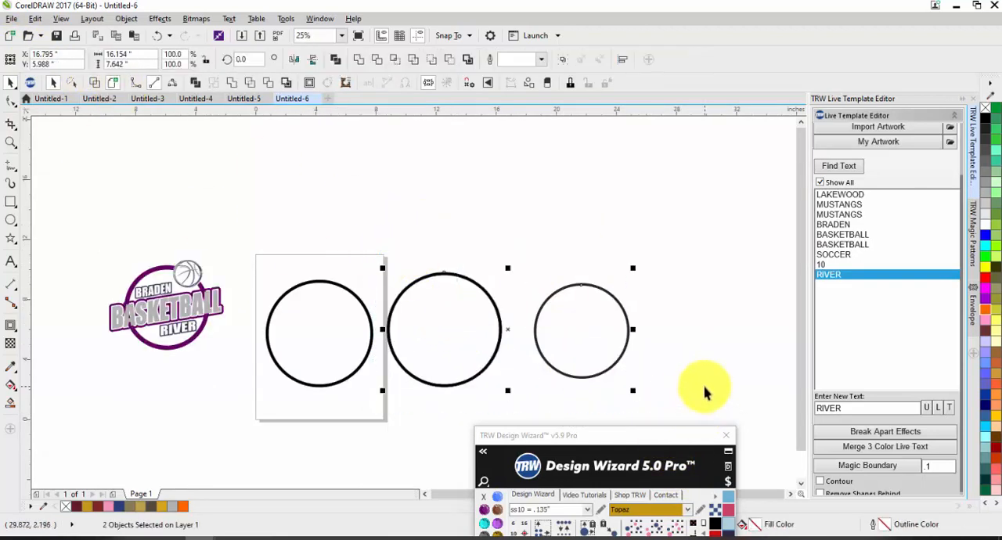
key("Delete")
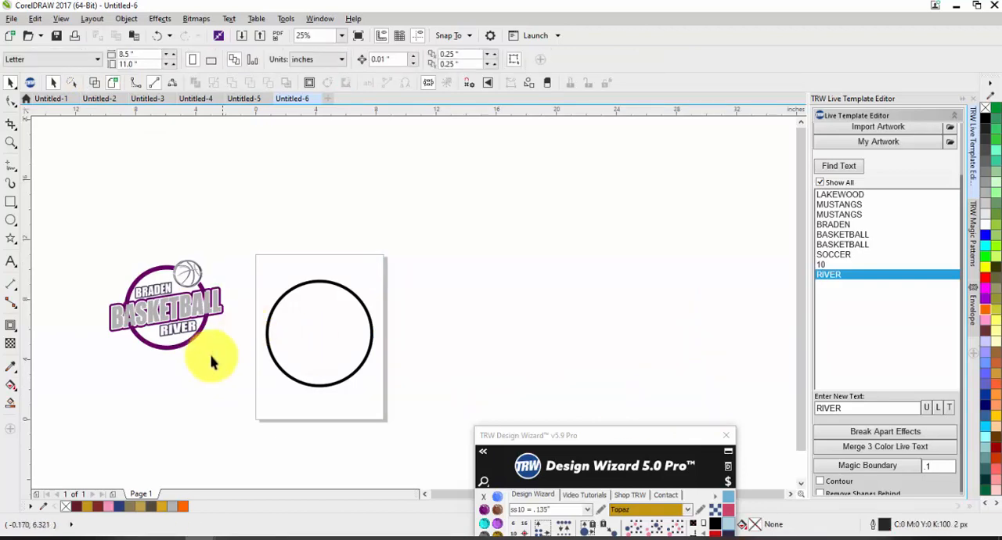
scroll(213, 357, "up", 1)
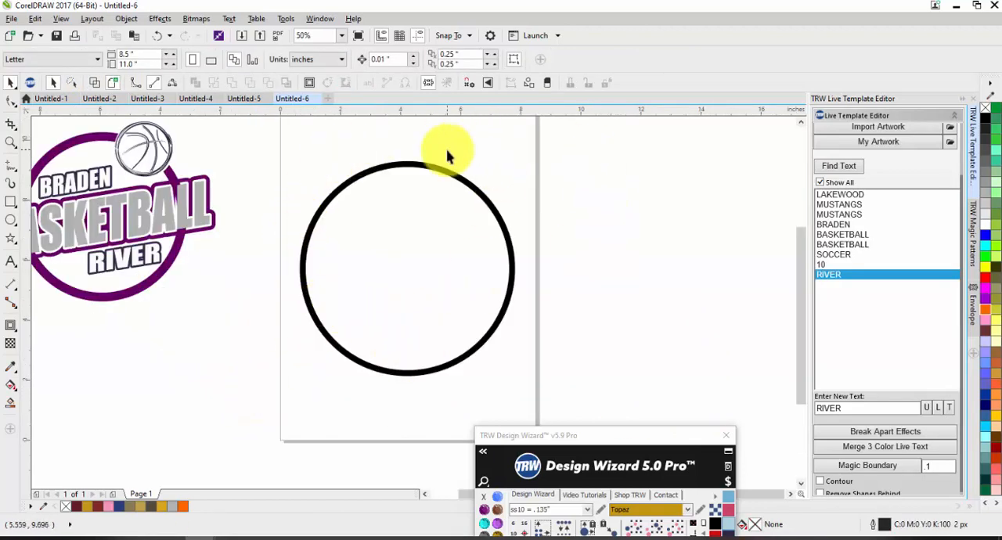
scroll(434, 263, "down", 1)
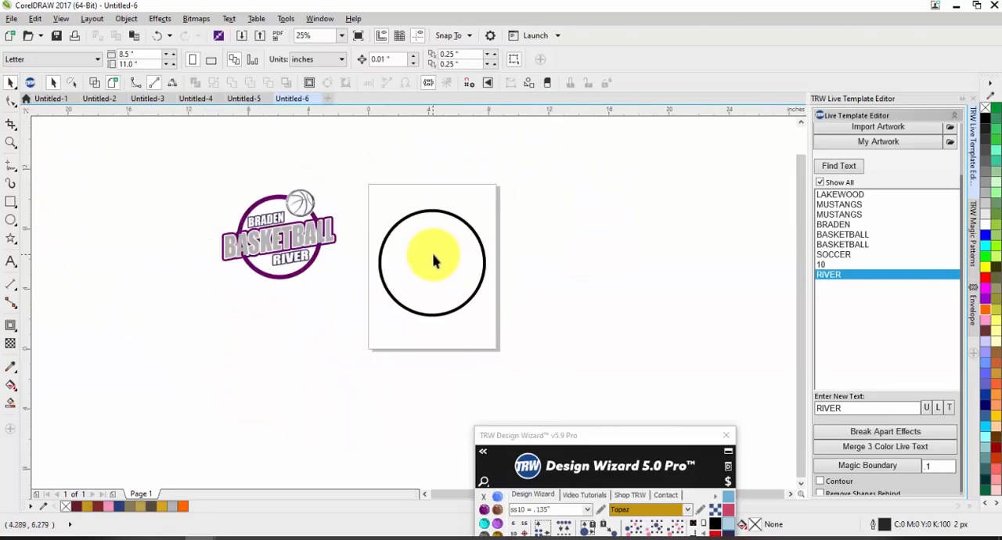
left_click_drag(571, 435, 695, 118)
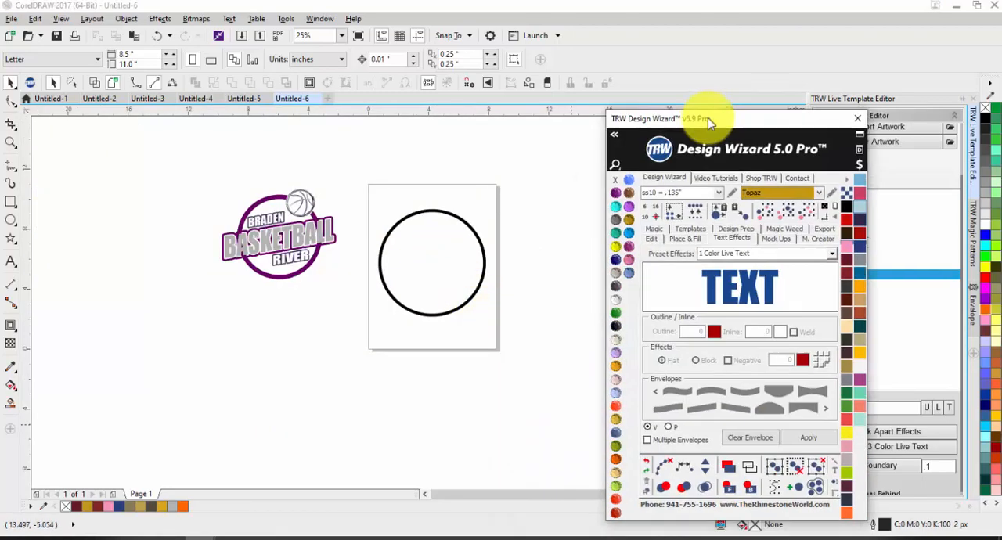
scroll(483, 250, "up", 1)
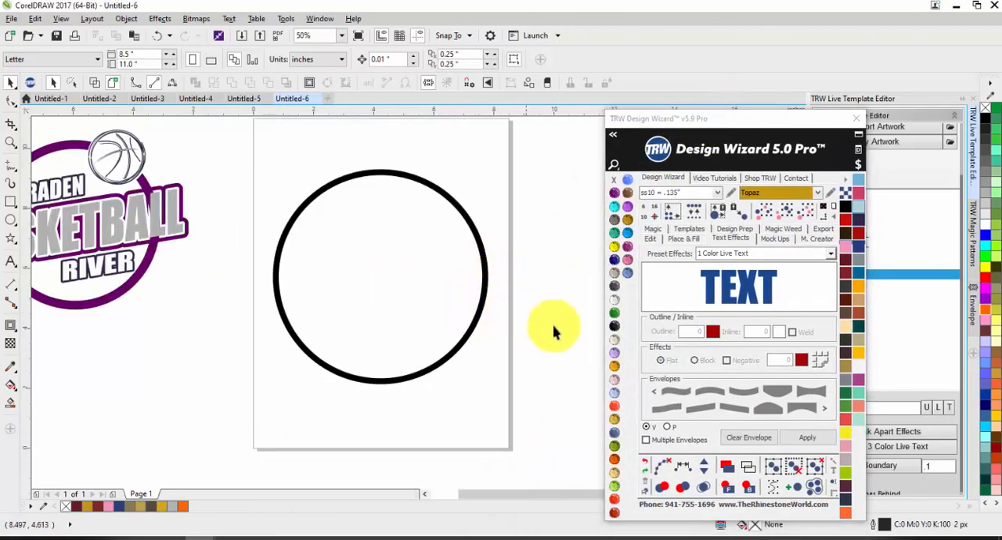
Insert a 3 Color Live Text effect with a 0.125 outline and a 0.07 inline.
left_click(792, 254)
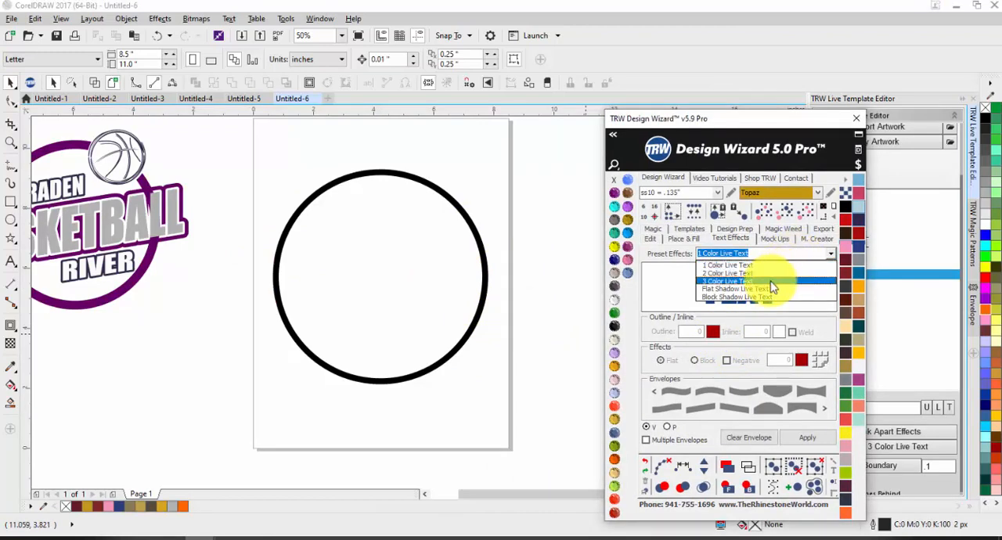
left_click(771, 282)
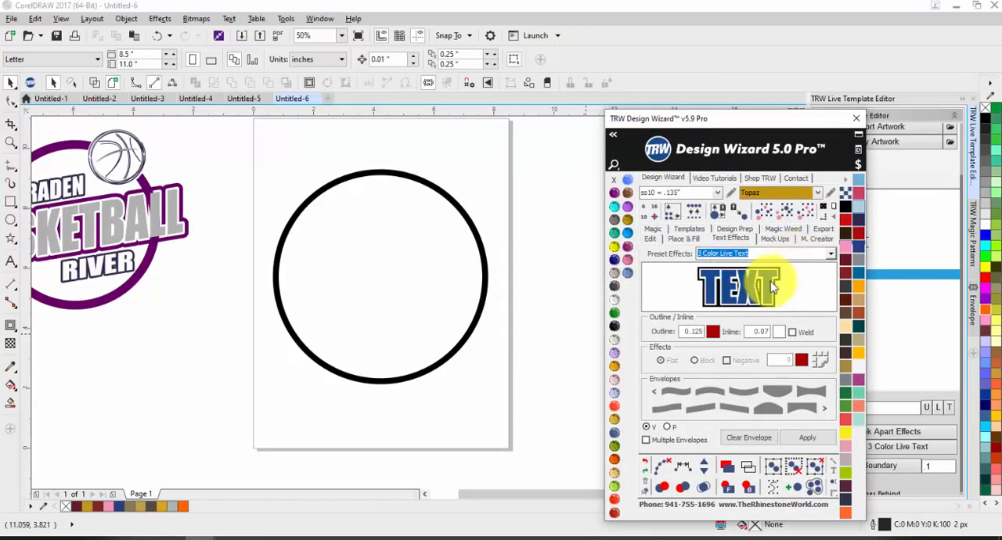
left_click(814, 440)
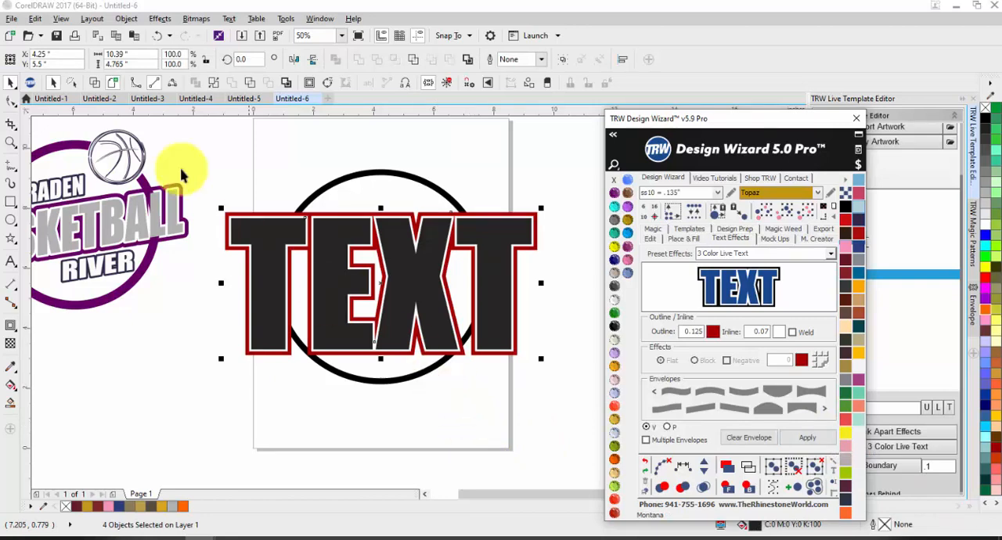
Examine the inner and outer contours around the letters of the inserted text up close.
left_click(137, 53)
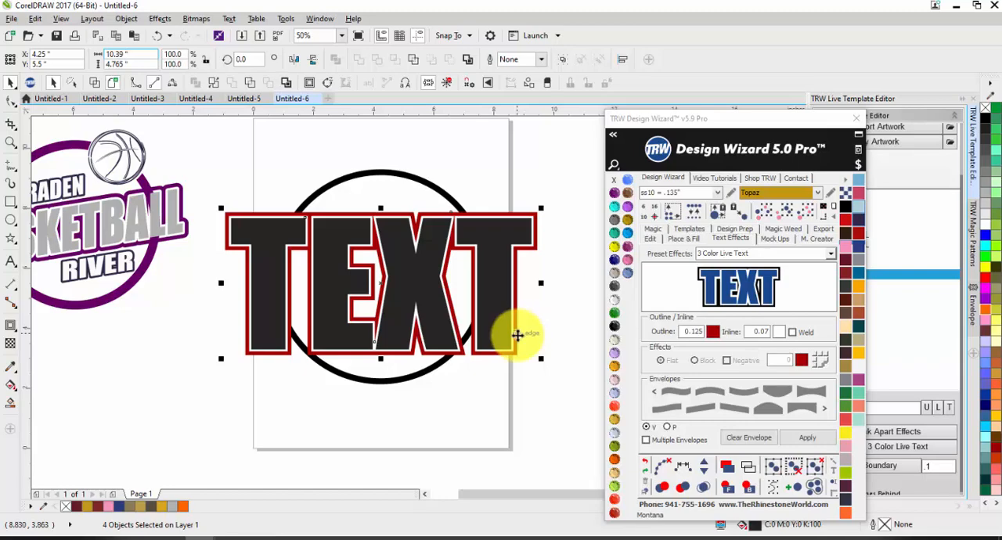
left_click(219, 327)
scroll(249, 245, "up", 2)
left_click(235, 242)
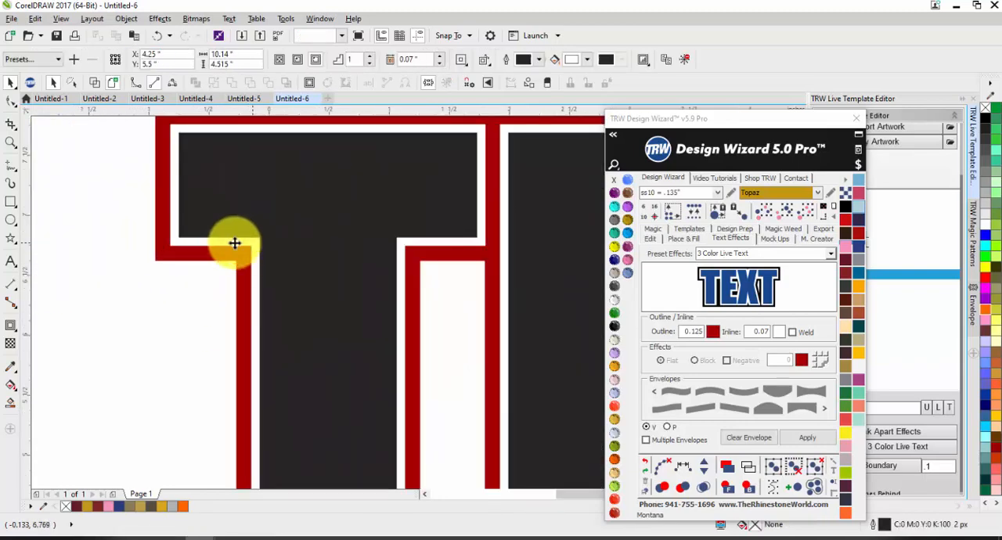
left_click(143, 227)
scroll(188, 199, "down", 1)
scroll(172, 179, "down", 1)
Reduce the whole text effect's height to about 2.61 in, then try stretching it to about 13.08 in wide and undo the stretch.
left_click_drag(161, 159, 520, 342)
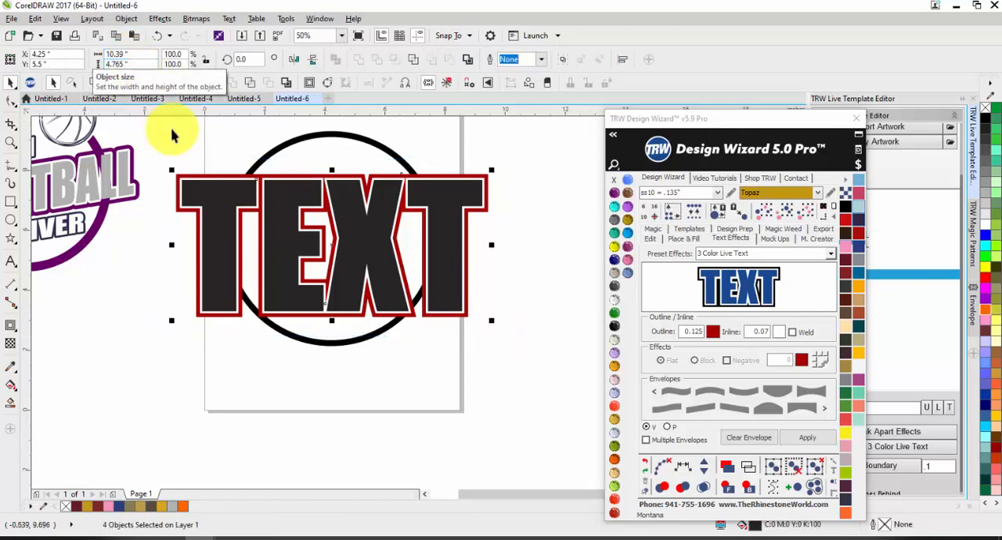
left_click_drag(332, 323, 332, 254)
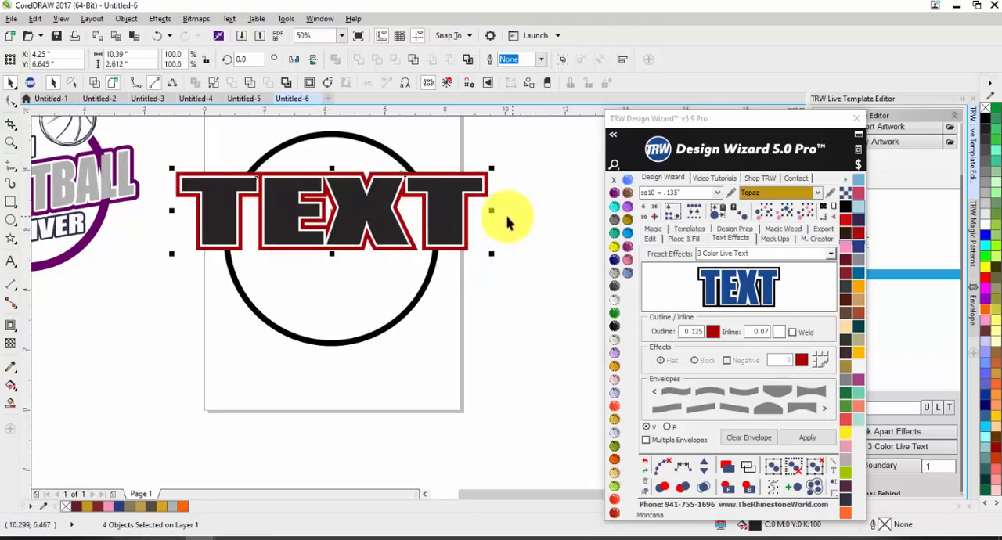
left_click_drag(497, 209, 574, 211)
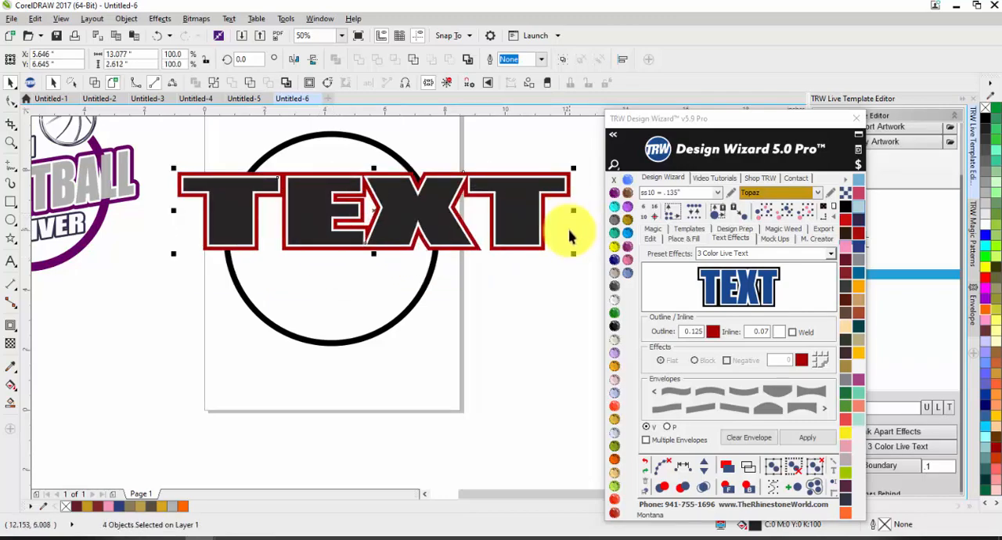
key("ctrl+z")
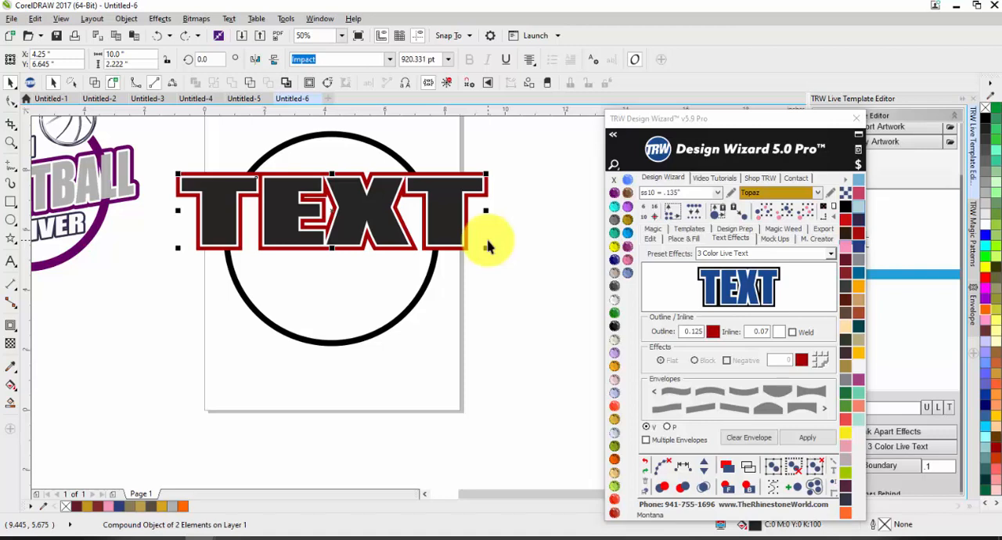
left_click(543, 266)
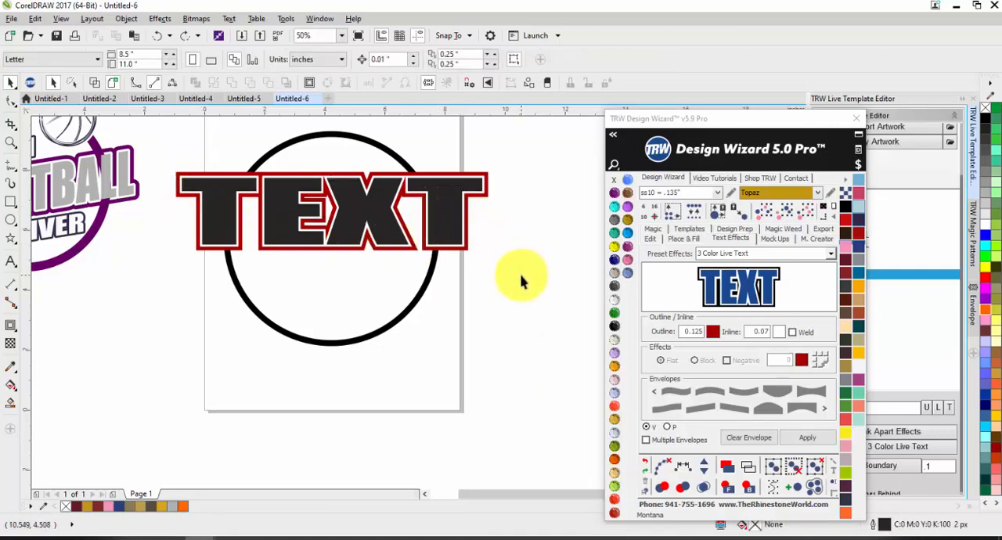
Try increasing the height of the control text alone, without its outer contour, and undo the change.
left_click_drag(521, 275, 197, 259)
left_click(212, 204)
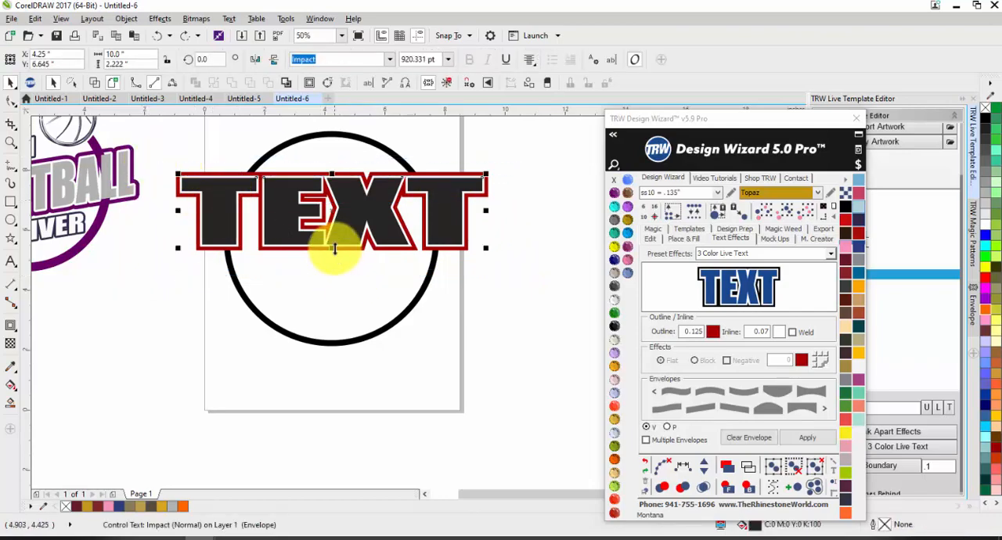
left_click_drag(331, 248, 332, 306)
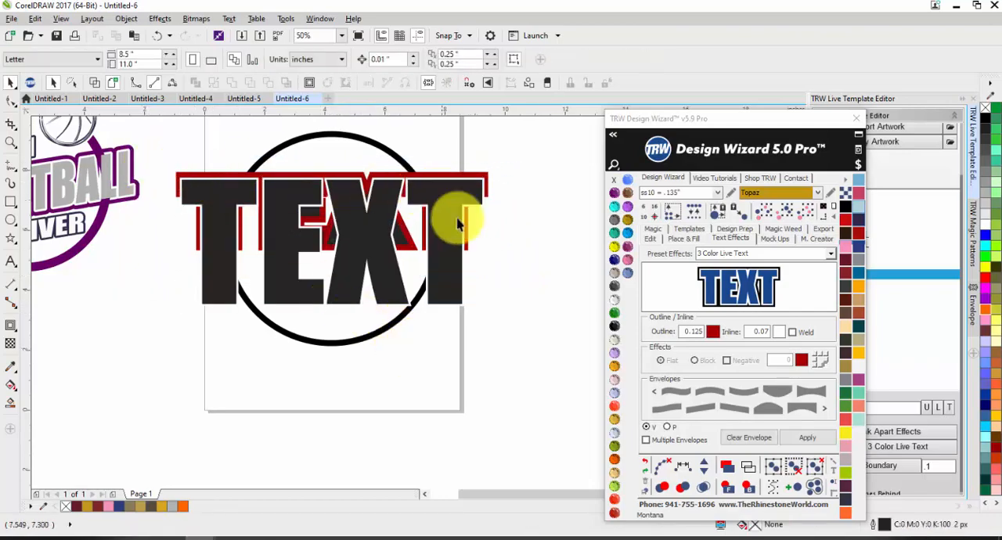
left_click(534, 294)
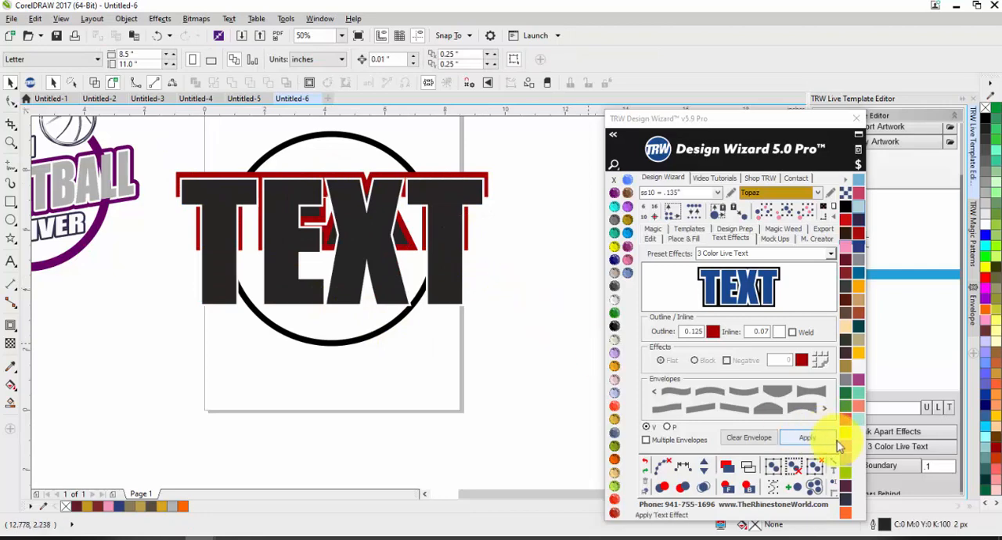
left_click(890, 447)
left_click(809, 440)
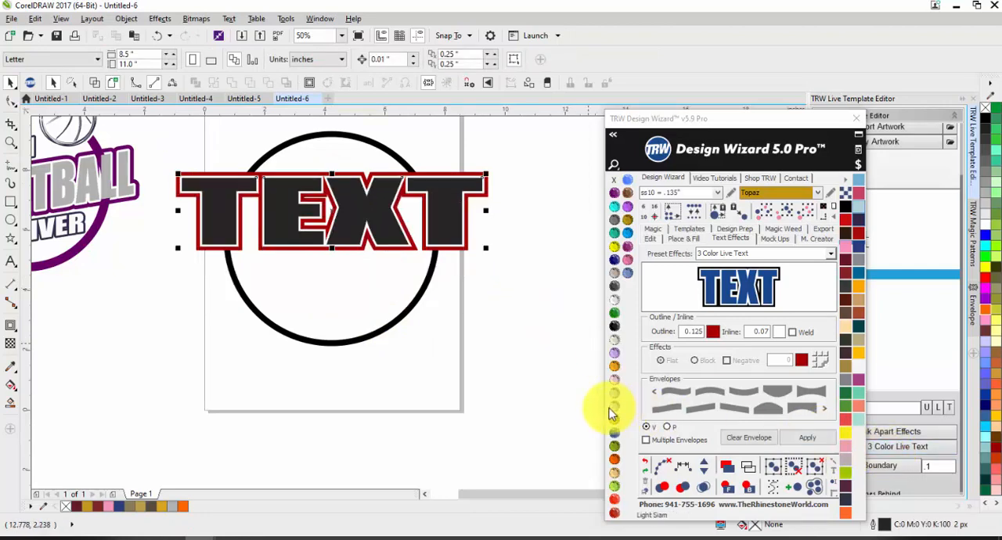
Select every part of the text effect and skew it vertically so the word slants upward, about 3.56 in high.
left_click_drag(517, 289, 151, 148)
left_click_drag(210, 205, 179, 217)
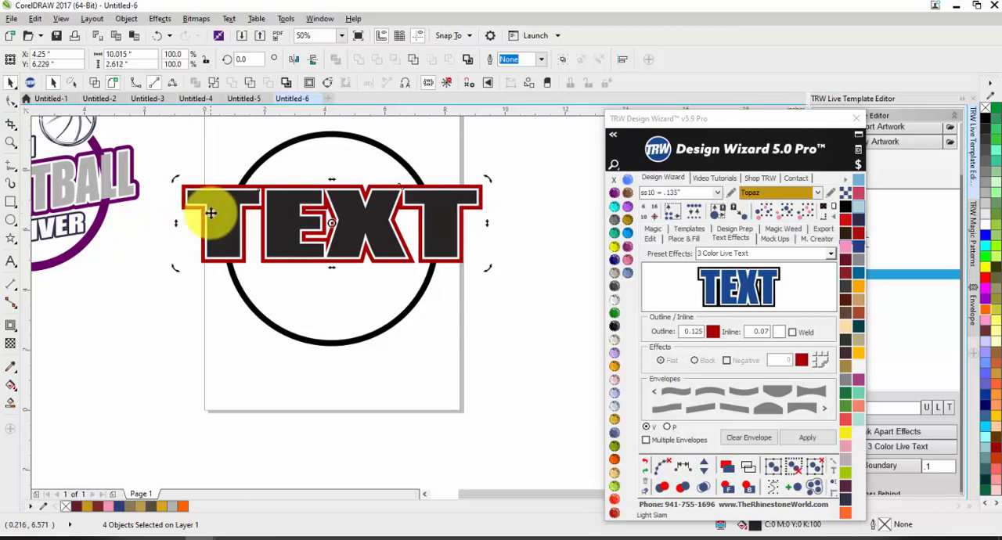
left_click(154, 154)
left_click(425, 268)
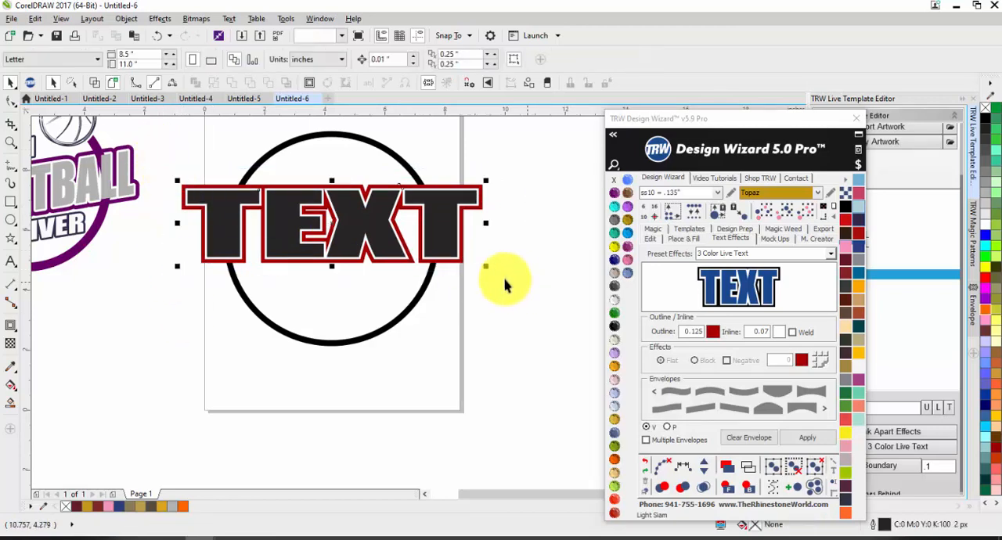
left_click_drag(179, 191, 178, 193)
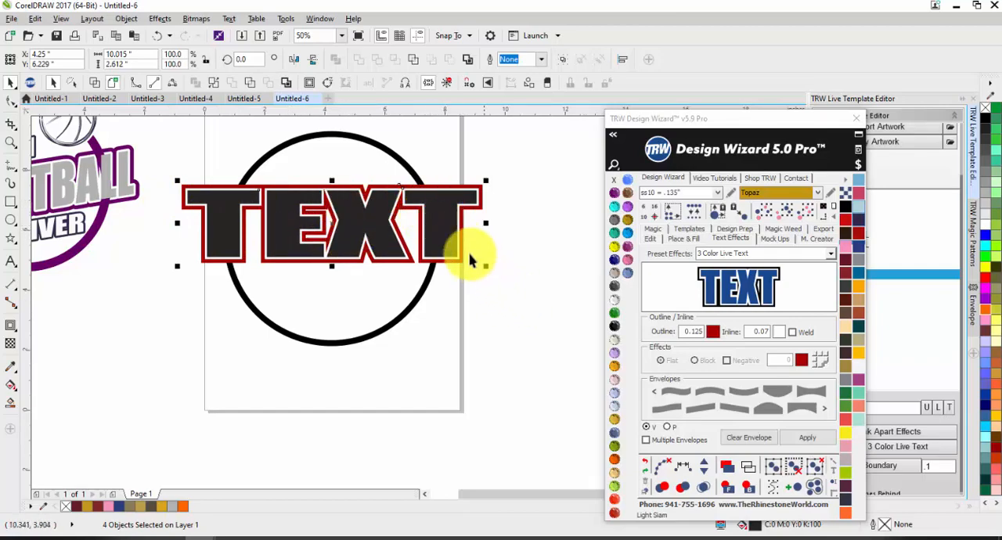
scroll(438, 226, "up", 2)
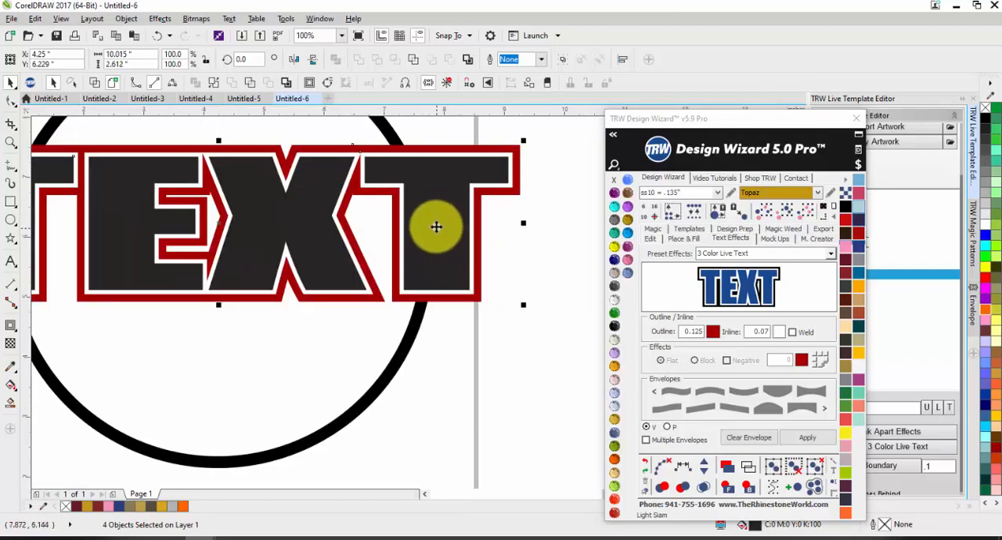
scroll(436, 226, "down", 2)
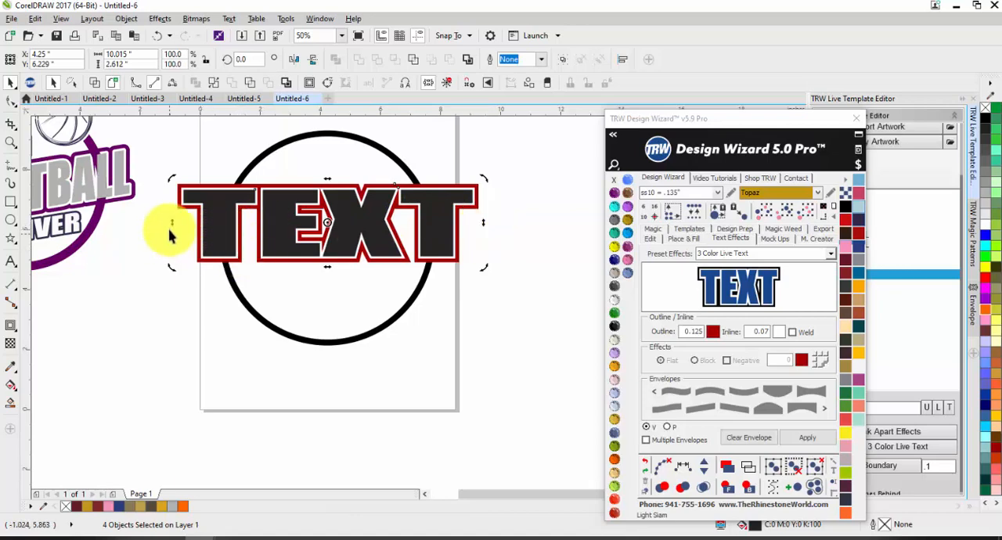
left_click_drag(171, 228, 167, 251)
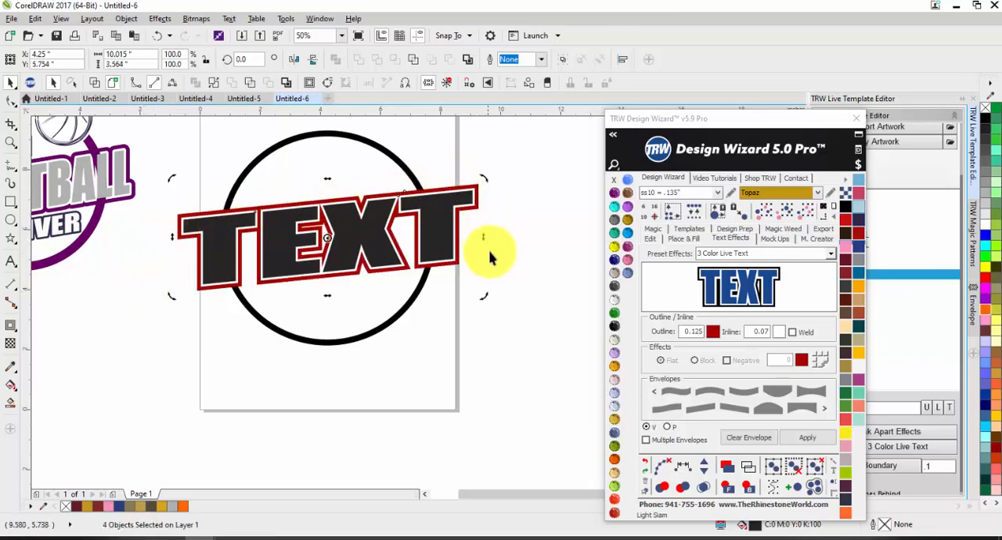
left_click(518, 201)
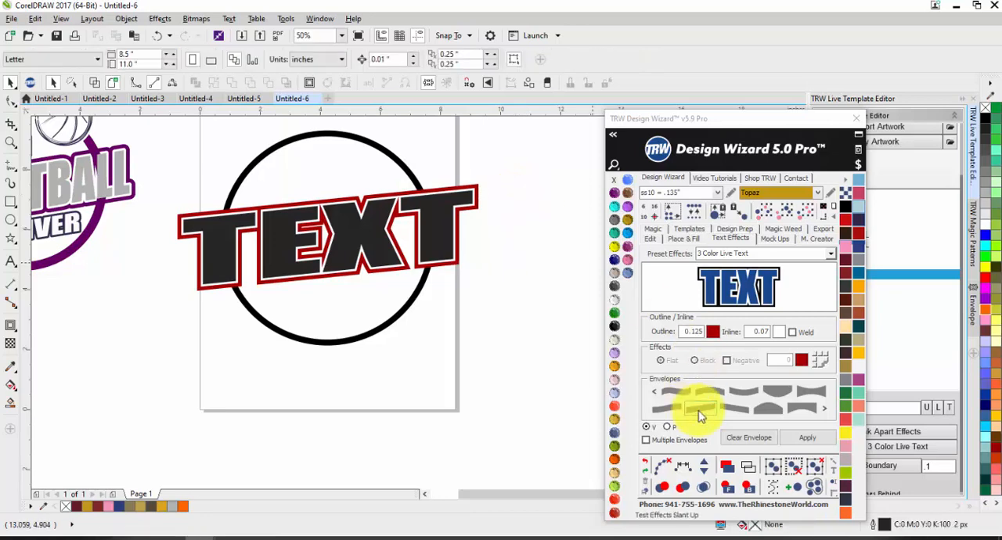
Insert another 3 Color Live Text with the Slant Up envelope and place it beside the page.
left_click(702, 415)
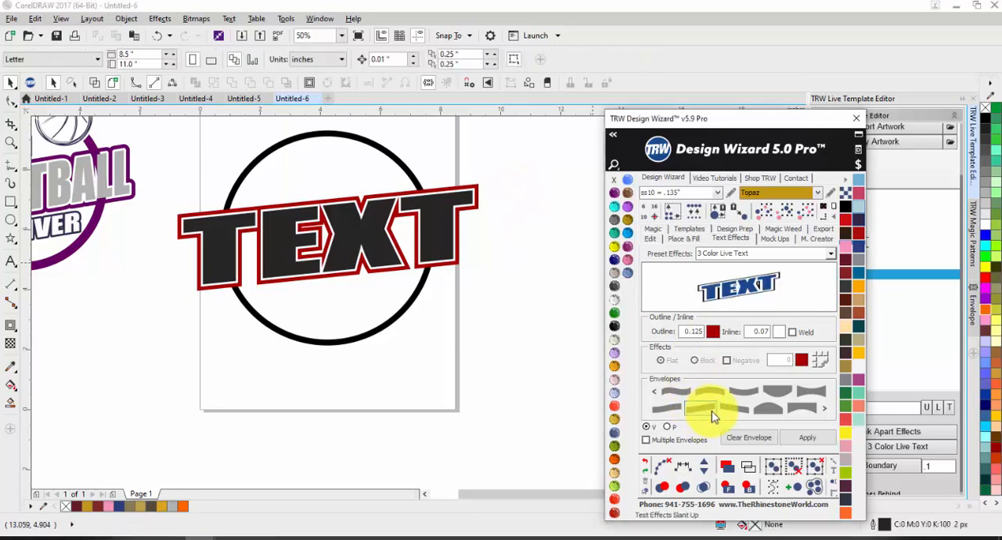
left_click(808, 440)
scroll(335, 256, "down", 1)
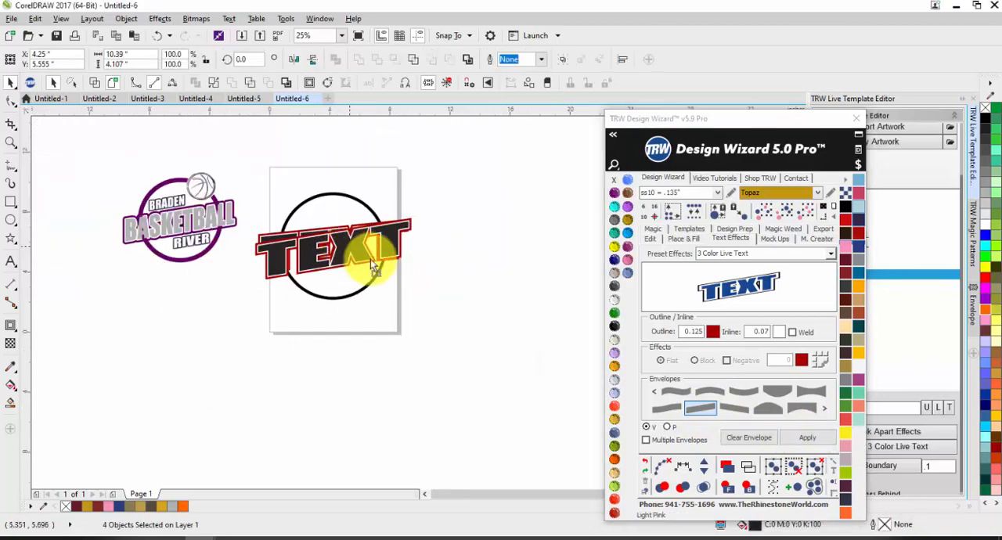
left_click_drag(373, 264, 508, 232)
scroll(350, 260, "up", 1)
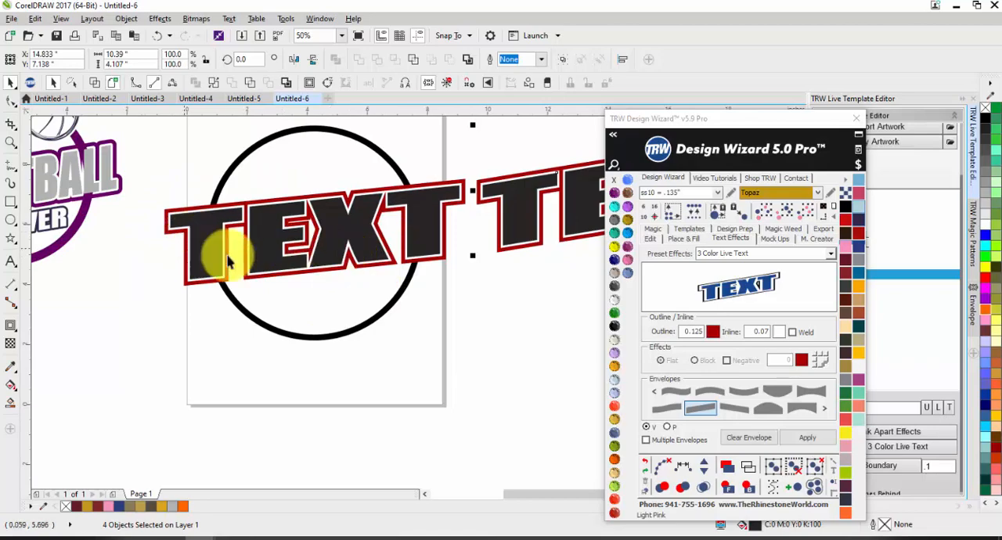
scroll(226, 262, "down", 1)
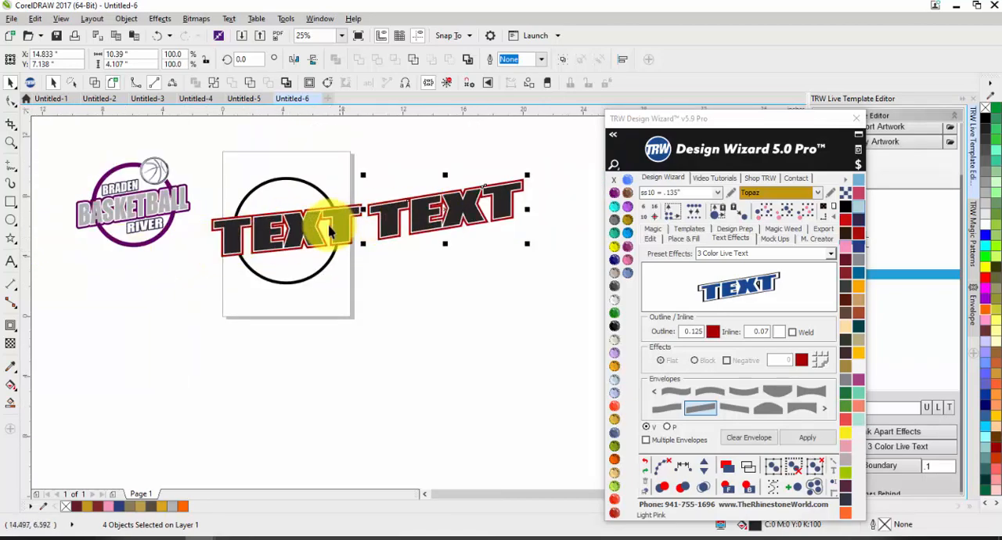
Try moving the skewed text beneath the enveloped text and skewing it further for comparison, undoing both changes.
left_click_drag(202, 203, 368, 272)
left_click_drag(291, 252, 447, 261)
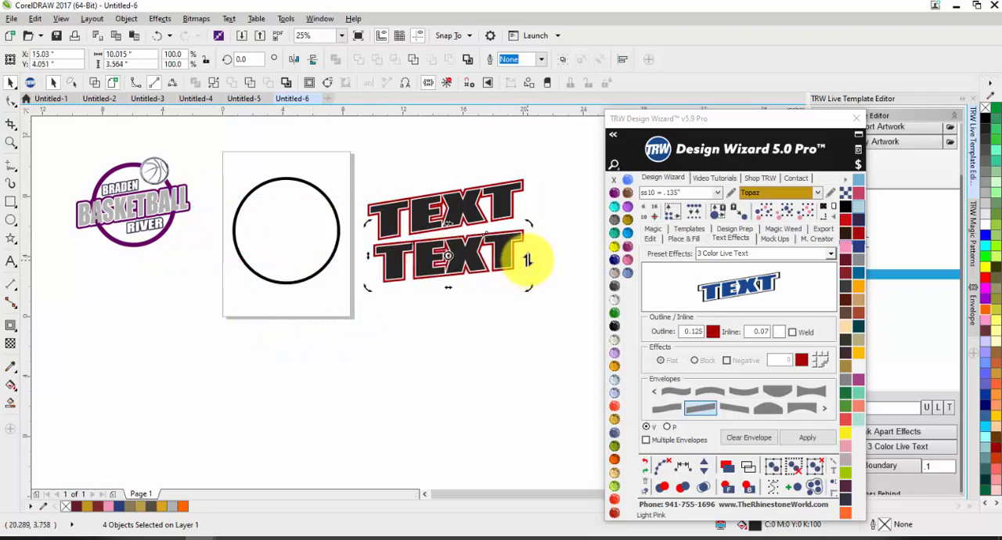
mouse_move(527, 260)
left_mouse_down()
mouse_move(526, 240)
mouse_move(526, 250)
left_mouse_up()
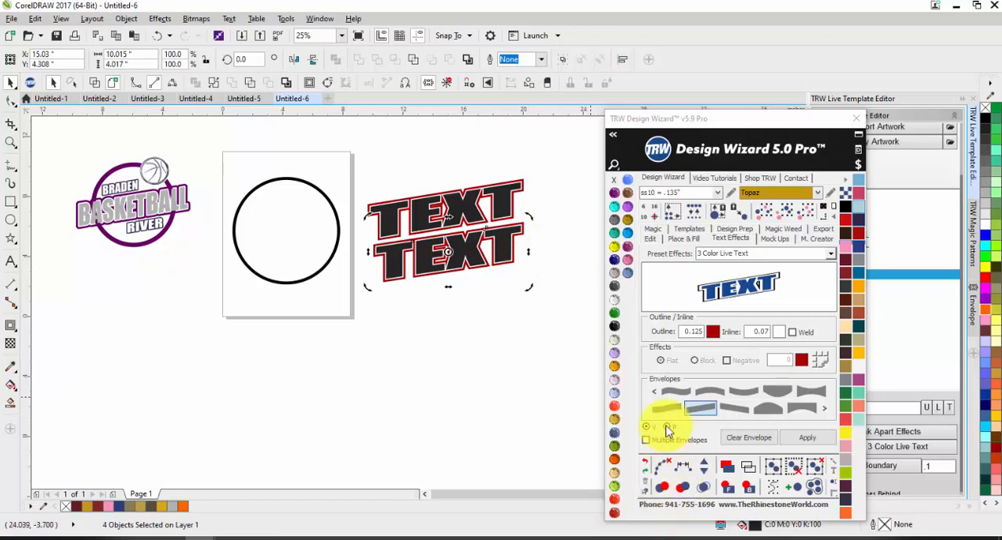
left_click(479, 397)
key("ctrl+z")
key("ctrl+z")
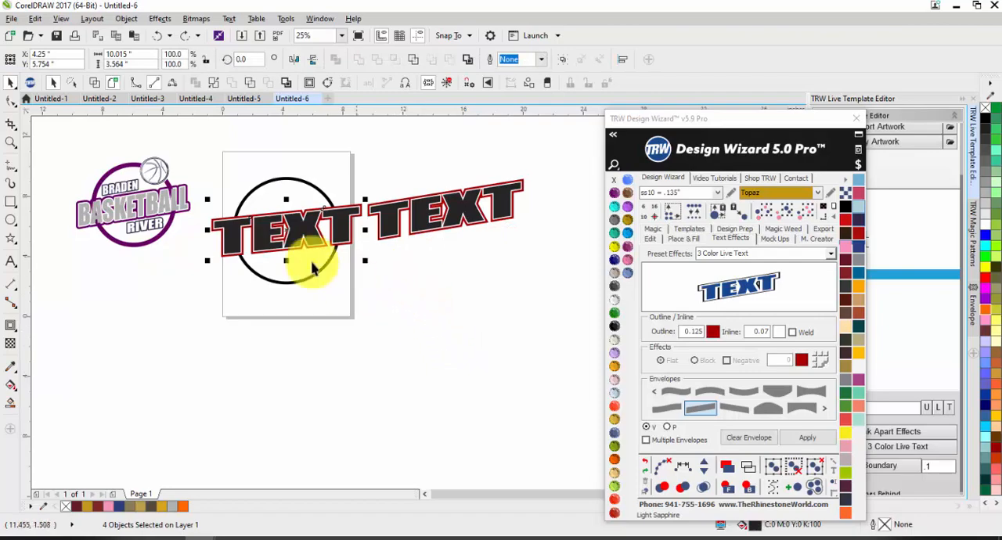
Try skewing the text on the page steeply to about 5.92 in high, and reduce the skew to about 4.15 in high.
left_click(253, 235)
scroll(220, 235, "up", 2)
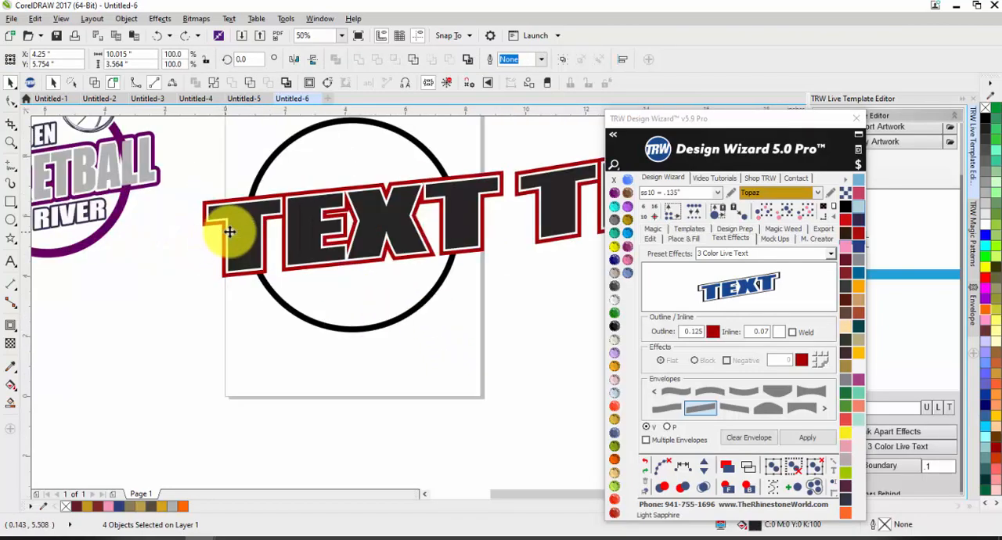
left_click_drag(193, 223, 188, 295)
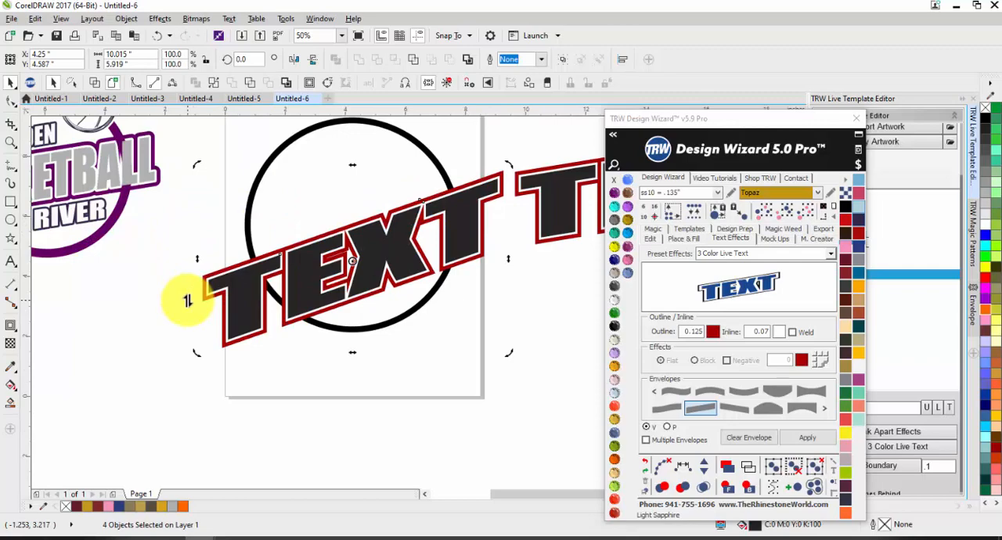
left_click_drag(198, 215, 371, 296)
scroll(218, 269, "down", 1)
left_click(192, 226)
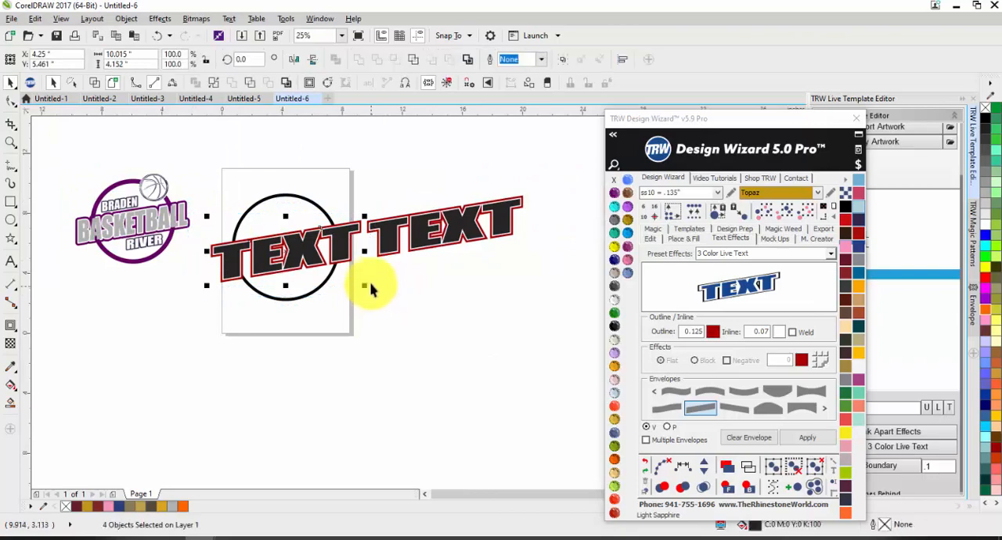
Delete the skewed text from the page and place the enveloped text over the ring at about 3.71 in high.
key("Delete")
left_click_drag(357, 178, 573, 294)
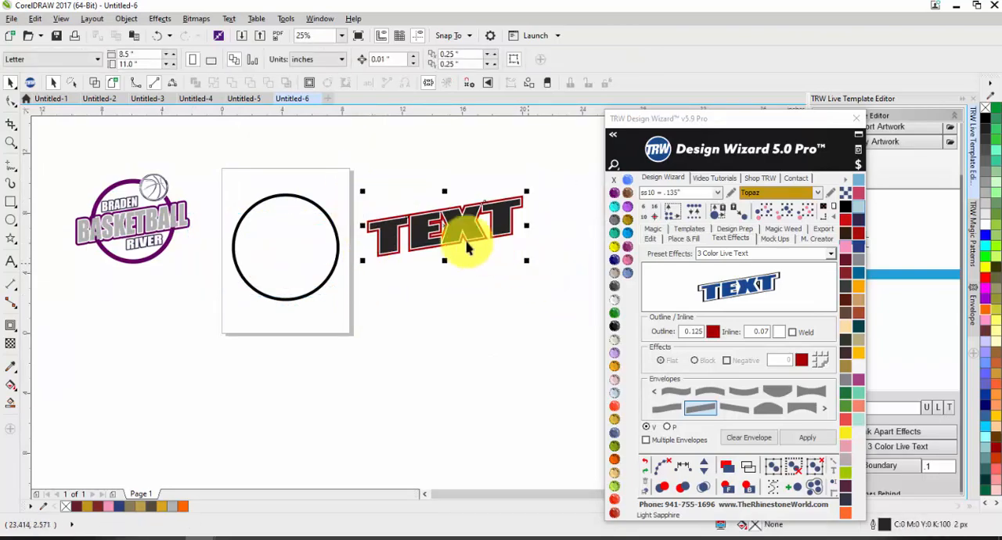
mouse_move(449, 232)
left_mouse_down()
mouse_move(391, 234)
mouse_move(360, 219)
left_mouse_up()
left_click_drag(340, 178, 558, 280)
left_click_drag(469, 219, 317, 246)
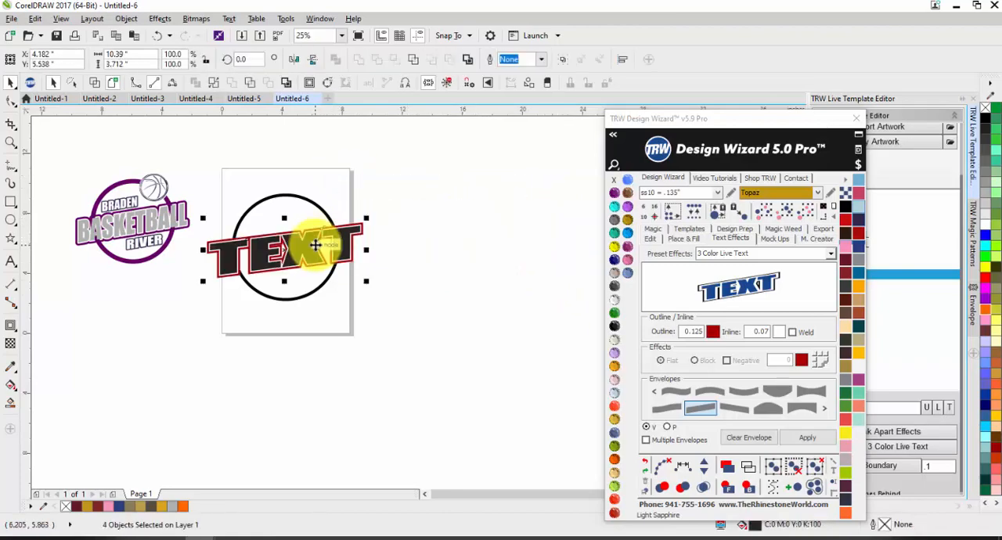
Narrow the enveloped text to about 9.63 in wide and adjust its position over the ring.
scroll(332, 236, "up", 1)
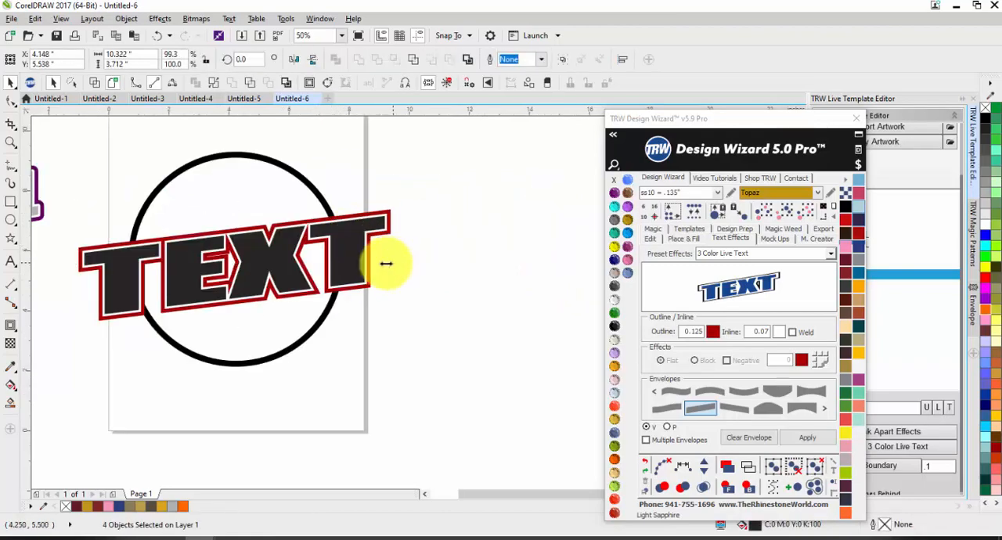
left_click_drag(386, 263, 369, 265)
left_click_drag(264, 264, 259, 262)
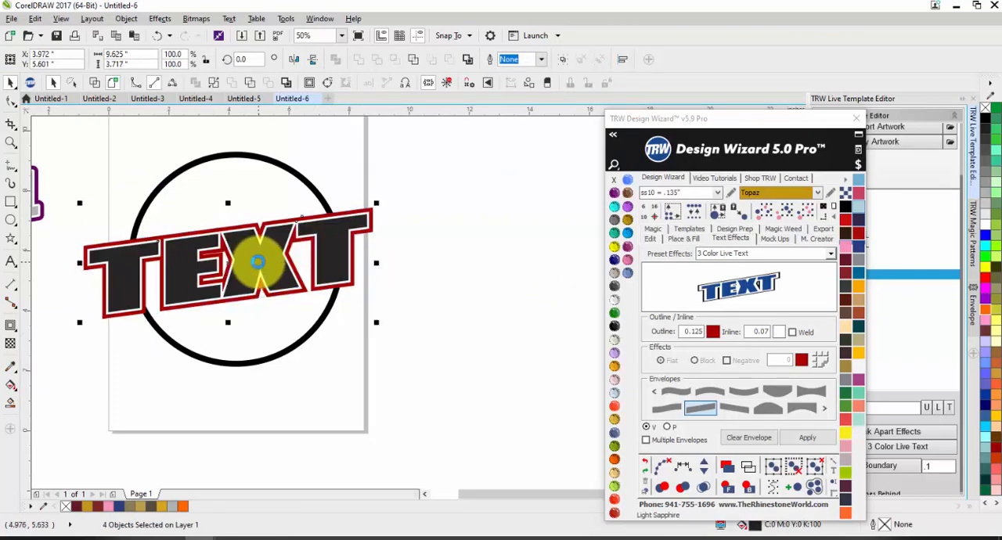
Give the text's outer red contour round corners.
left_click(458, 261)
scroll(454, 261, "down", 1)
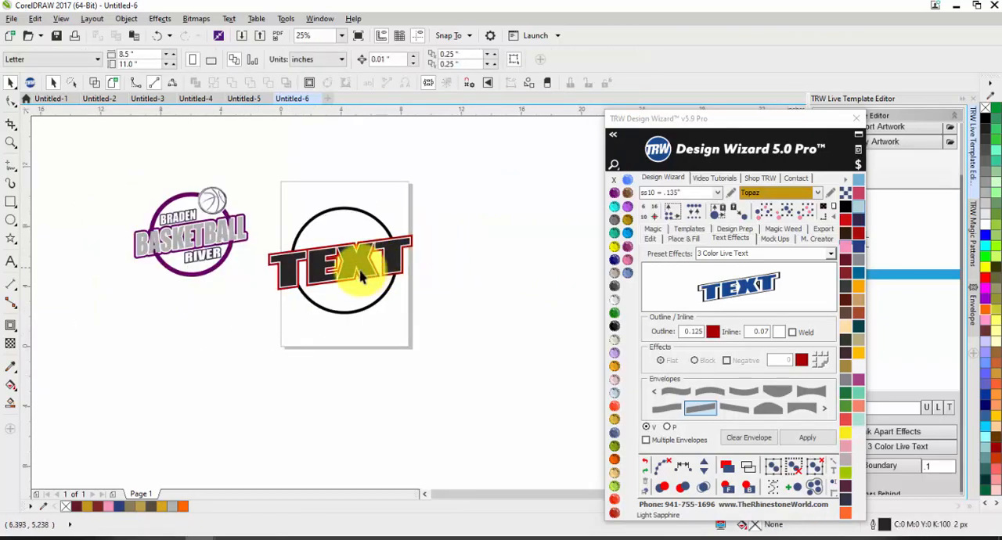
scroll(361, 275, "up", 1)
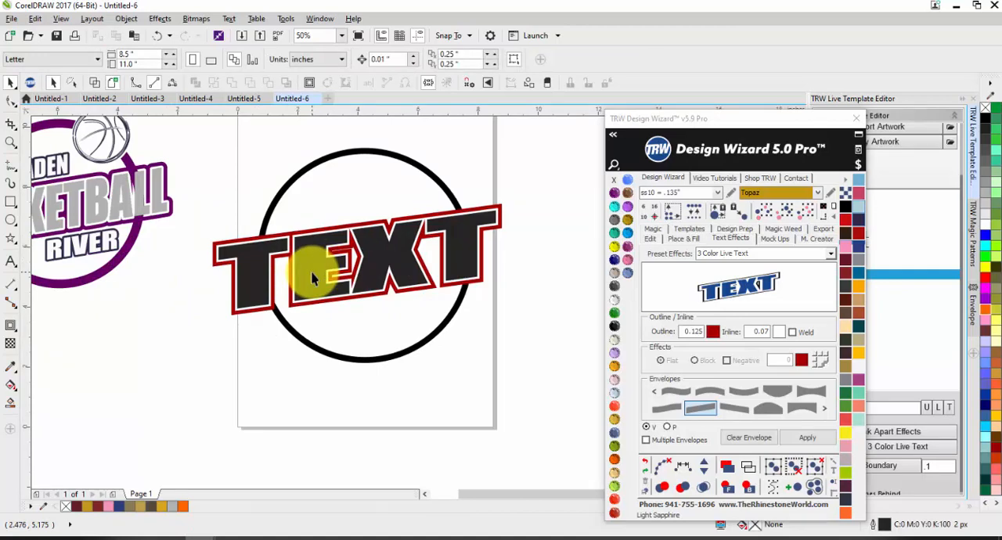
scroll(521, 212, "up", 1)
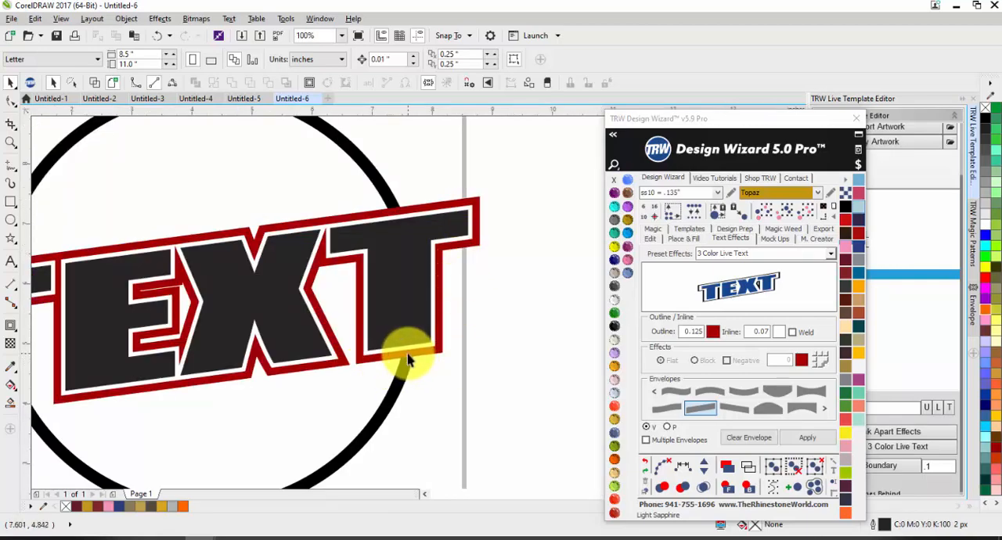
scroll(423, 284, "down", 1)
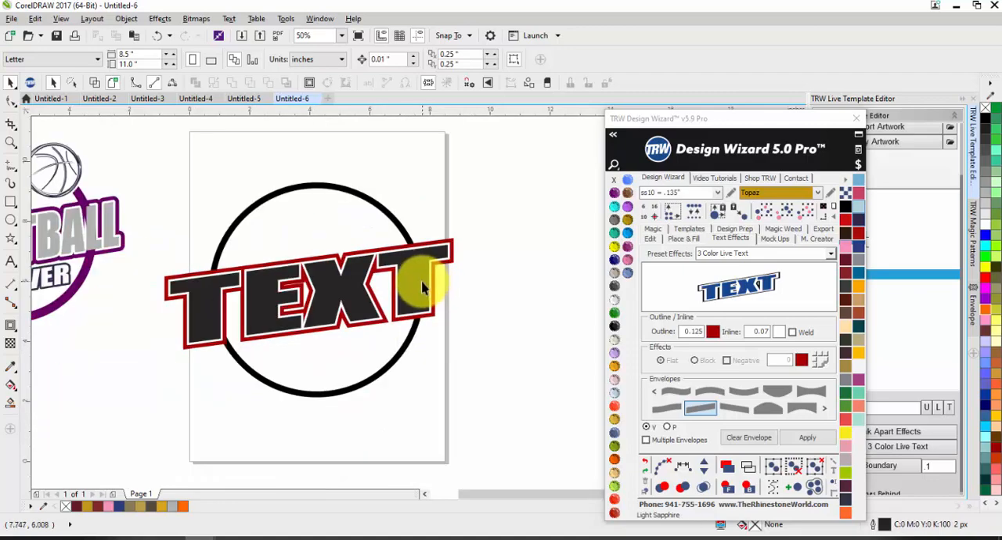
scroll(440, 269, "up", 2)
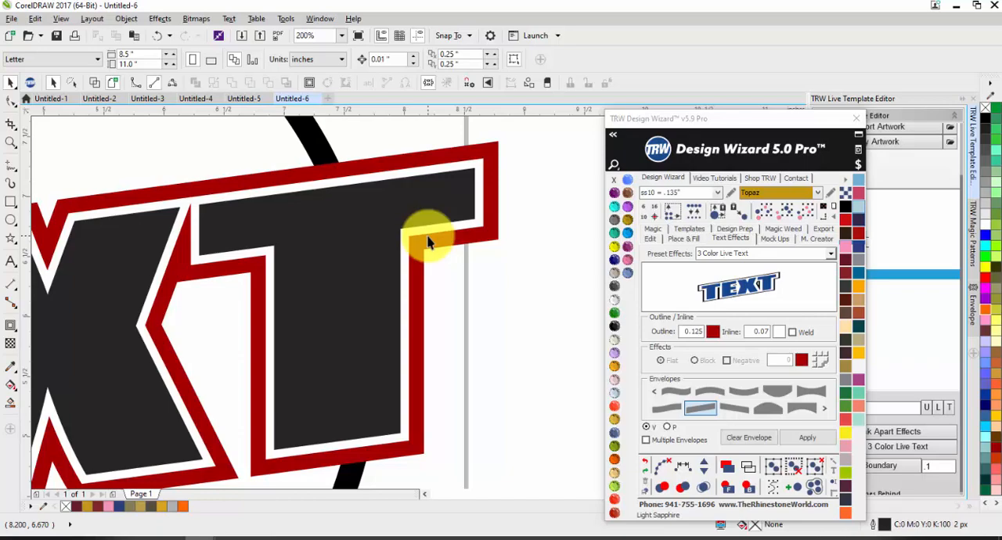
scroll(445, 252, "down", 1)
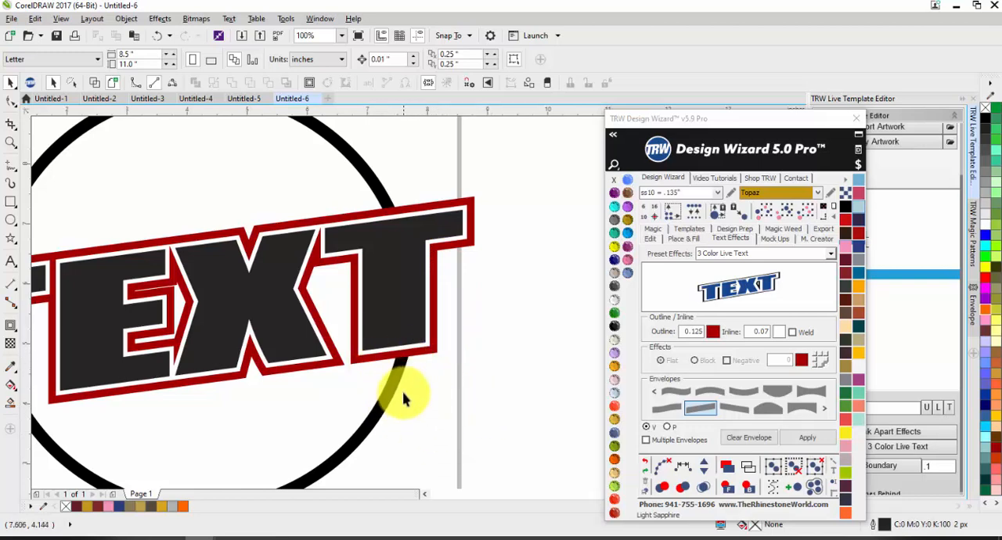
left_click(421, 359)
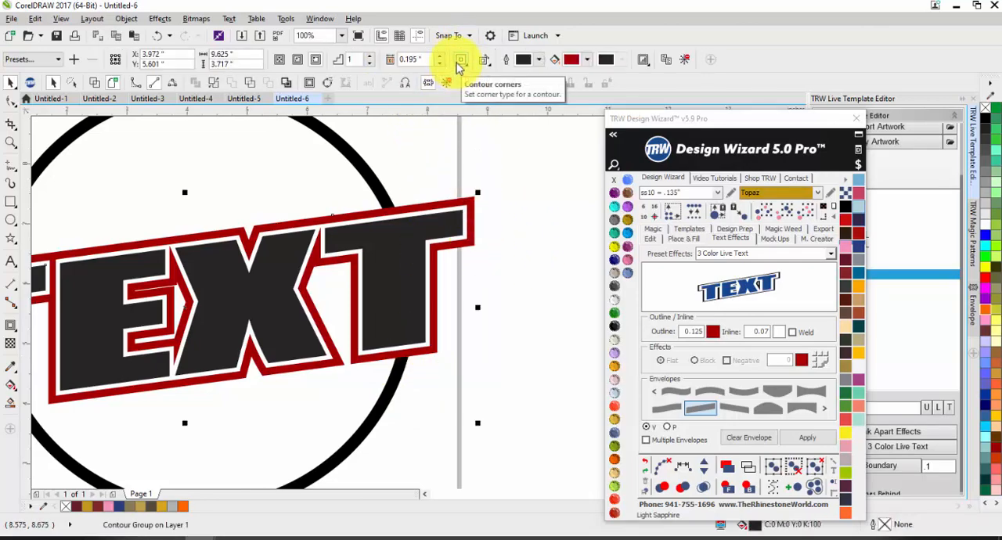
left_click(461, 60)
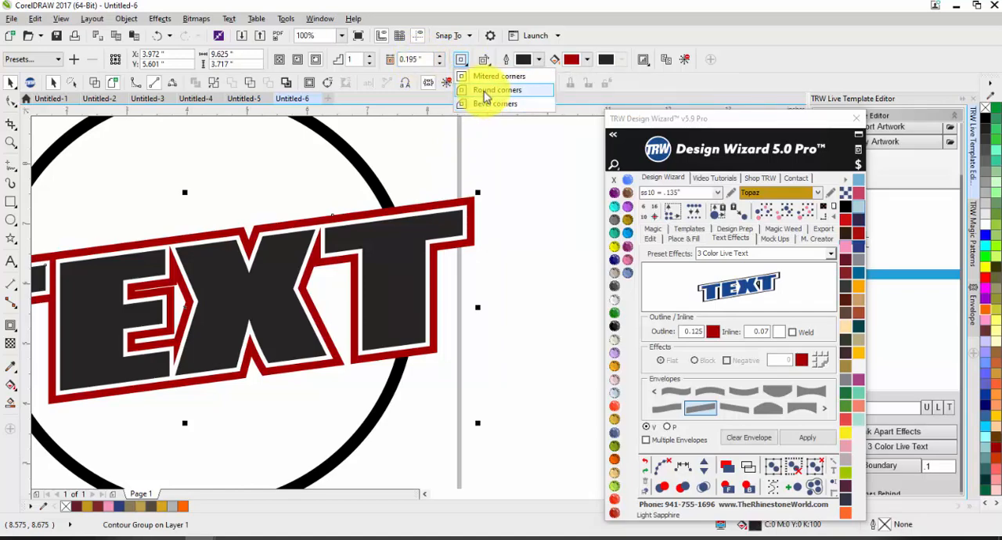
left_click(485, 92)
scroll(468, 213, "up", 2)
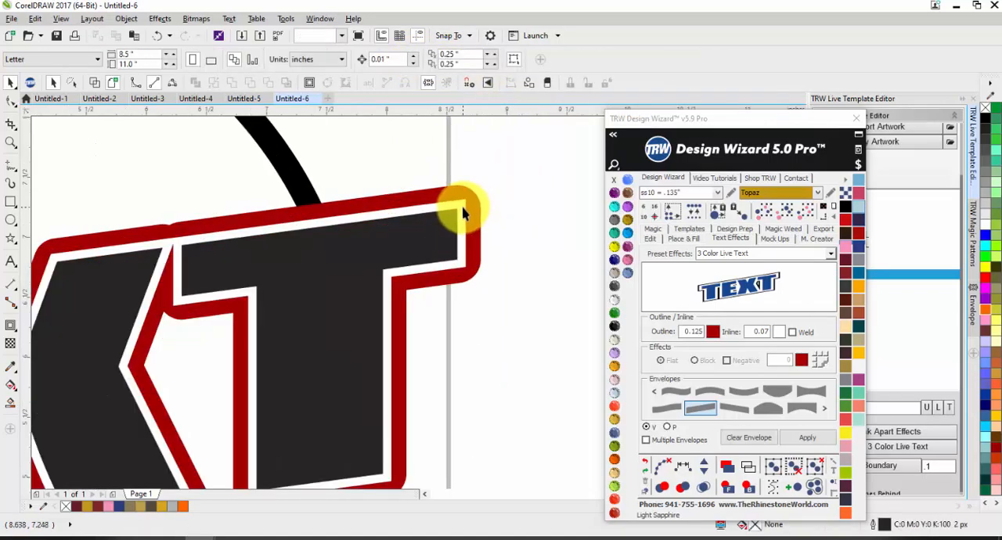
Give the text's inner white contour round corners.
scroll(462, 213, "down", 2)
scroll(461, 239, "up", 2)
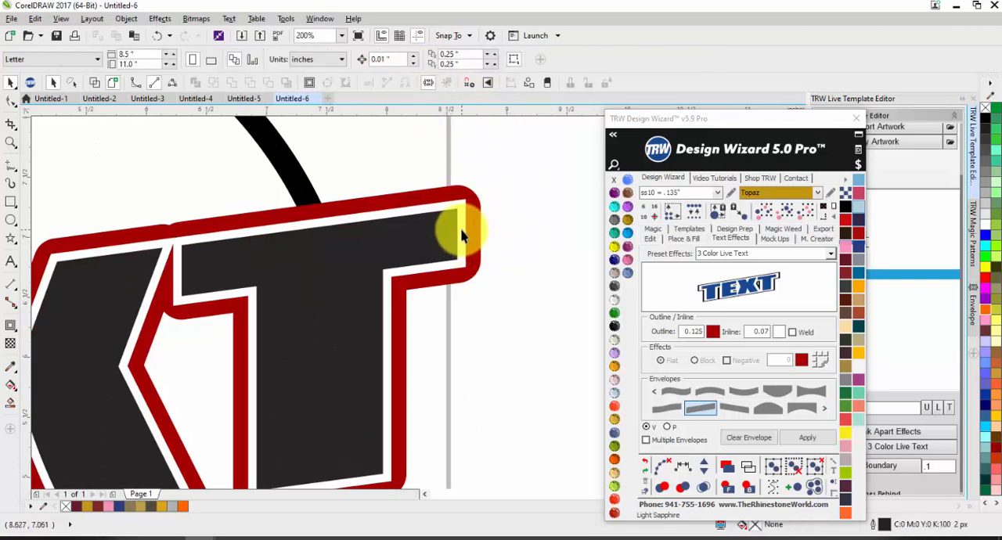
left_click(461, 235)
left_click(461, 60)
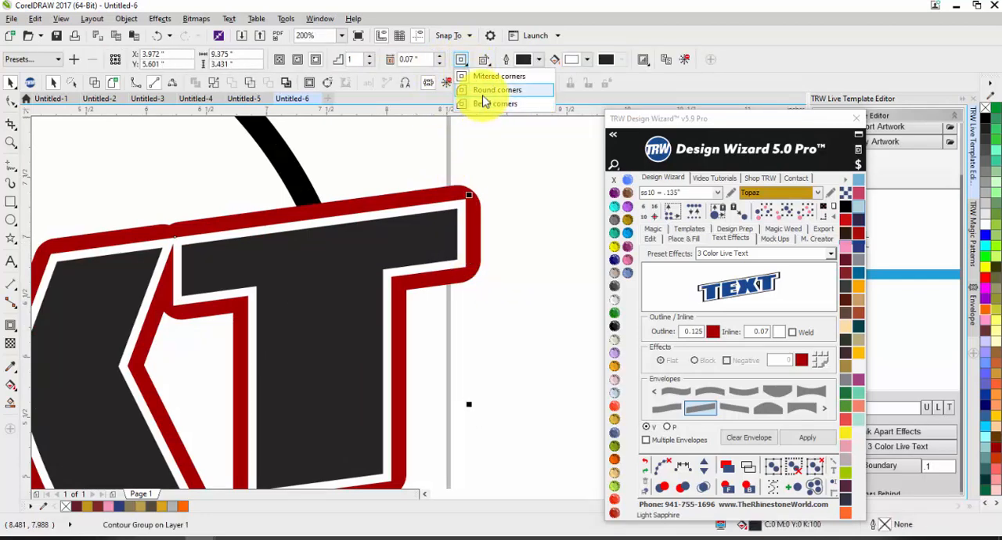
left_click(484, 100)
left_click(526, 249)
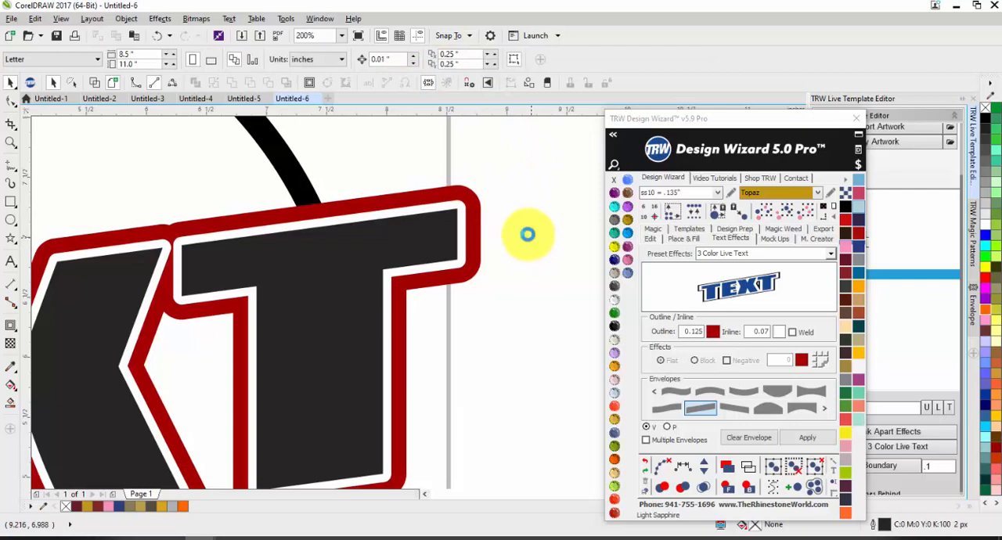
scroll(527, 235, "down", 3)
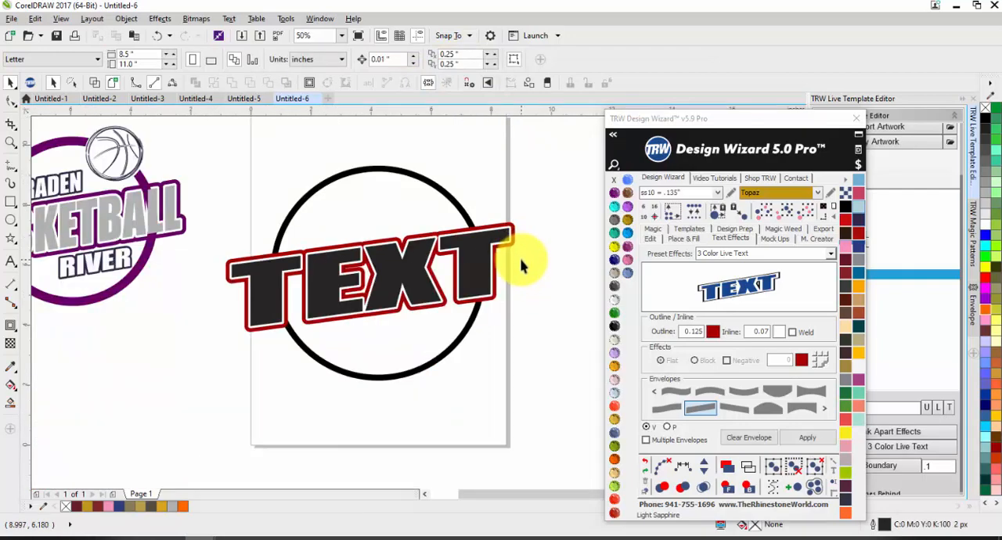
scroll(520, 266, "down", 1)
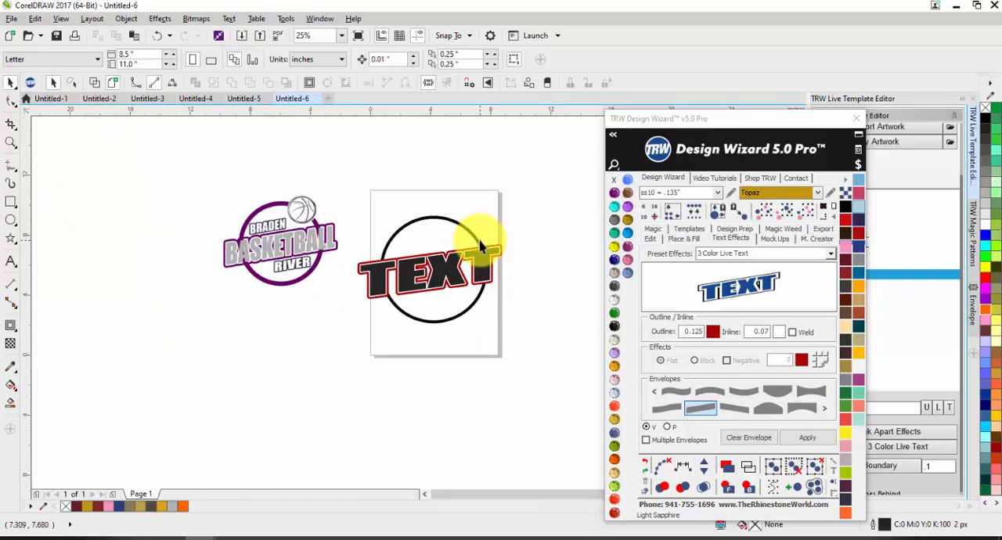
Group the text with its contours, and center the group and the ring together on the page.
scroll(481, 246, "up", 1)
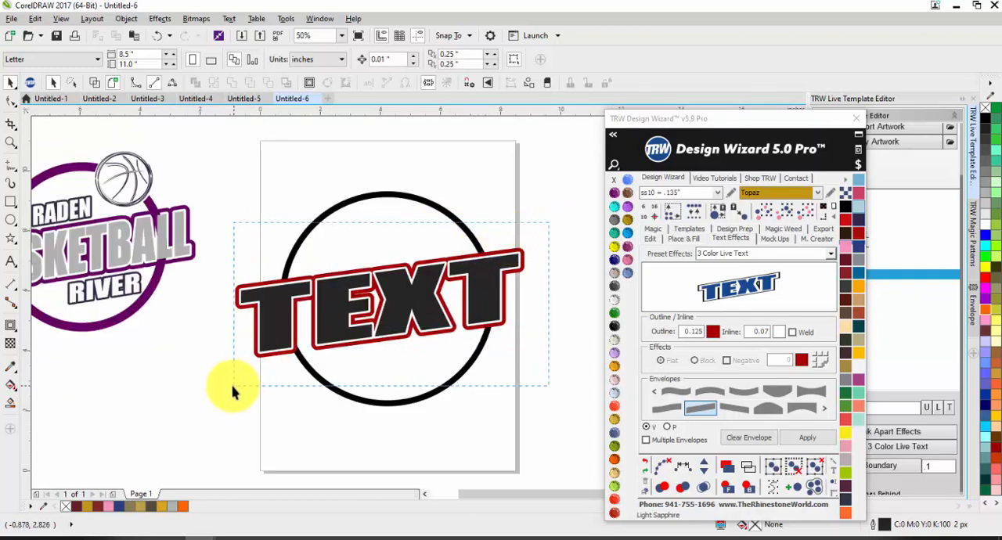
left_click_drag(232, 391, 225, 386)
key("ctrl+g")
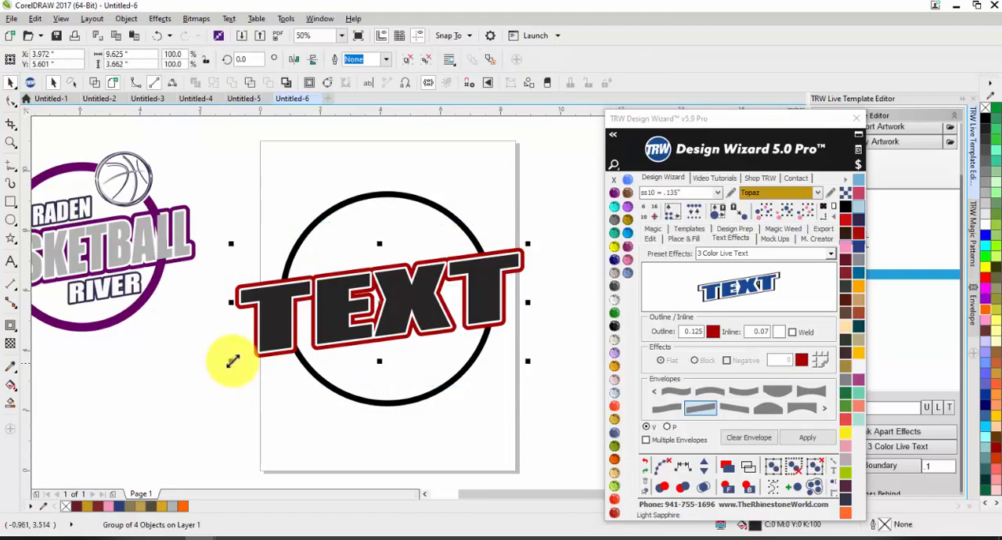
left_click(310, 230, "shift")
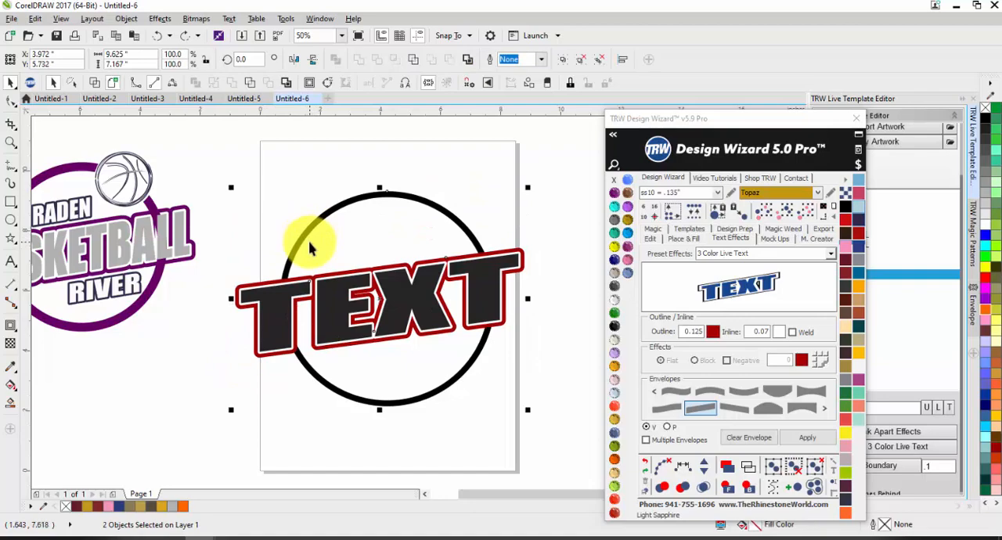
key("p")
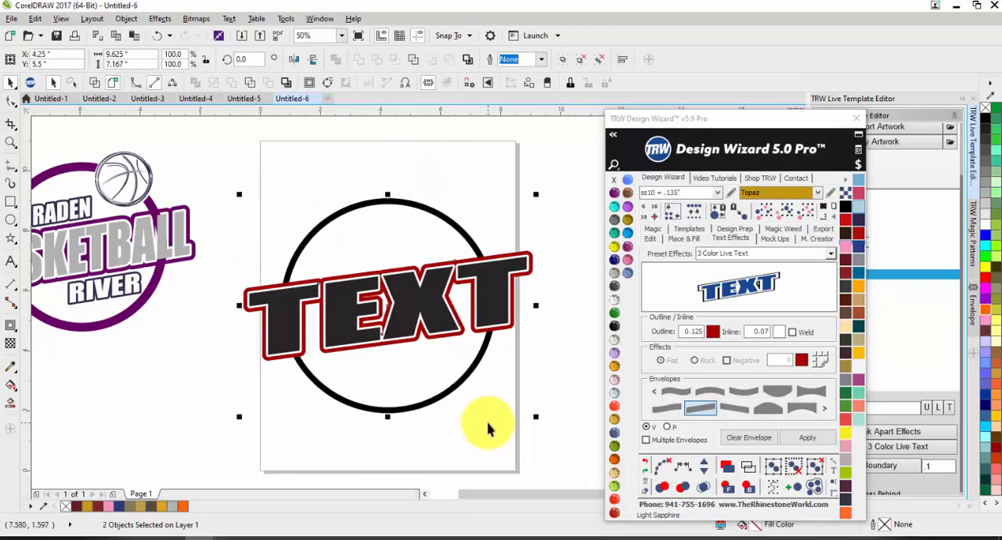
left_click(575, 407)
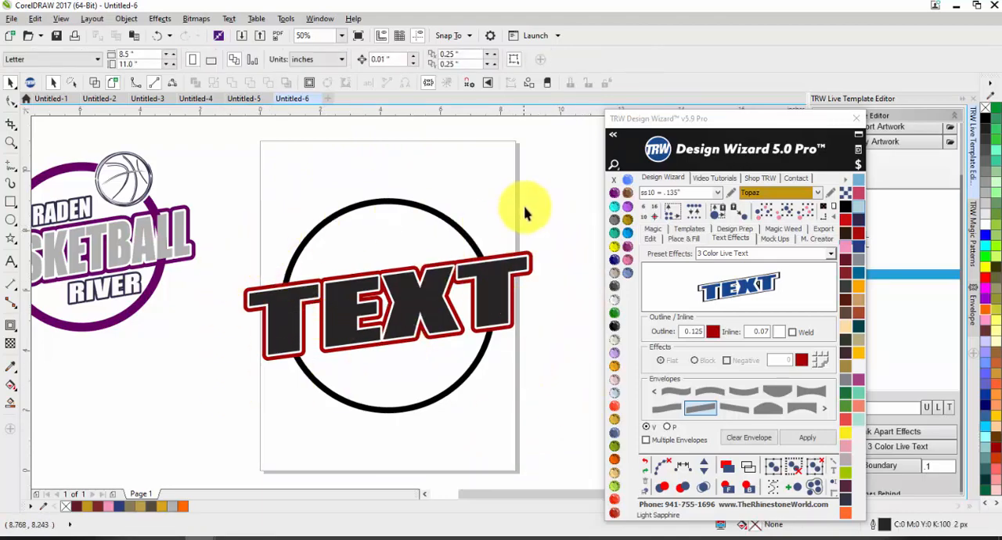
scroll(521, 246, "up", 3)
left_click(513, 245)
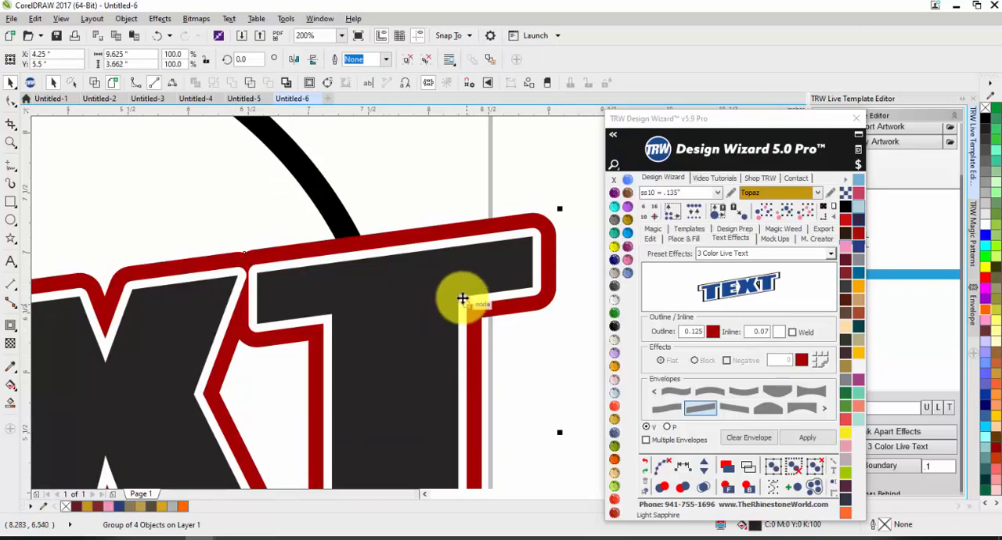
scroll(430, 246, "down", 1)
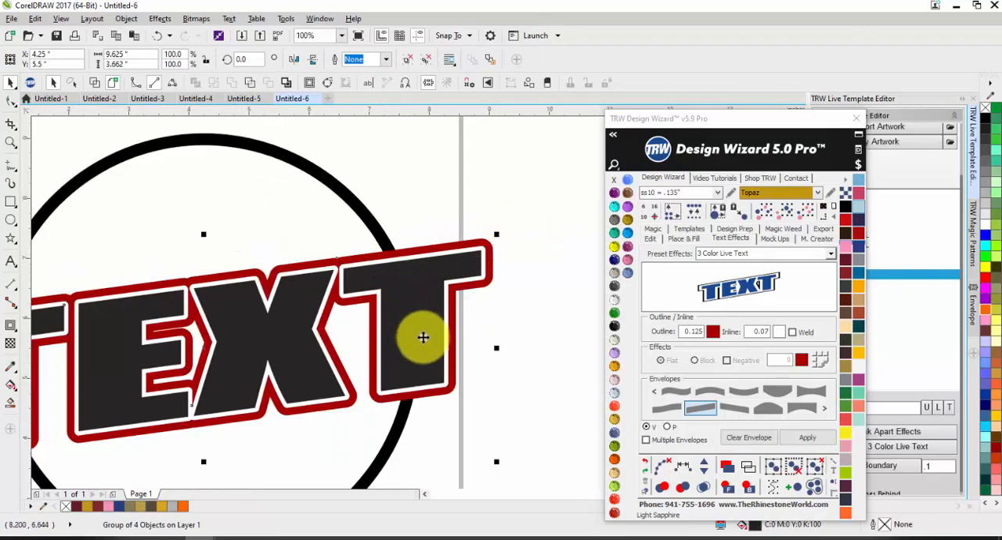
left_click(504, 337)
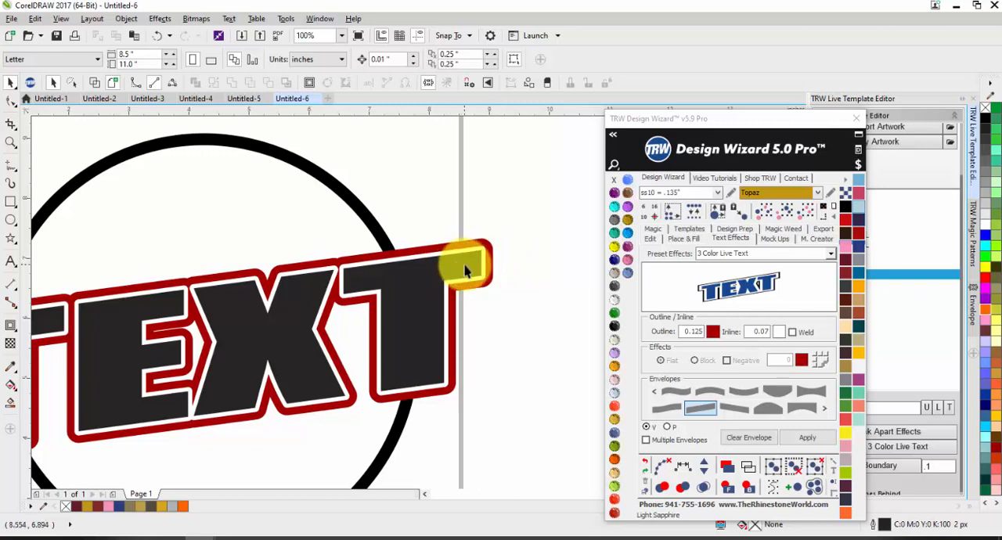
scroll(501, 255, "down", 3)
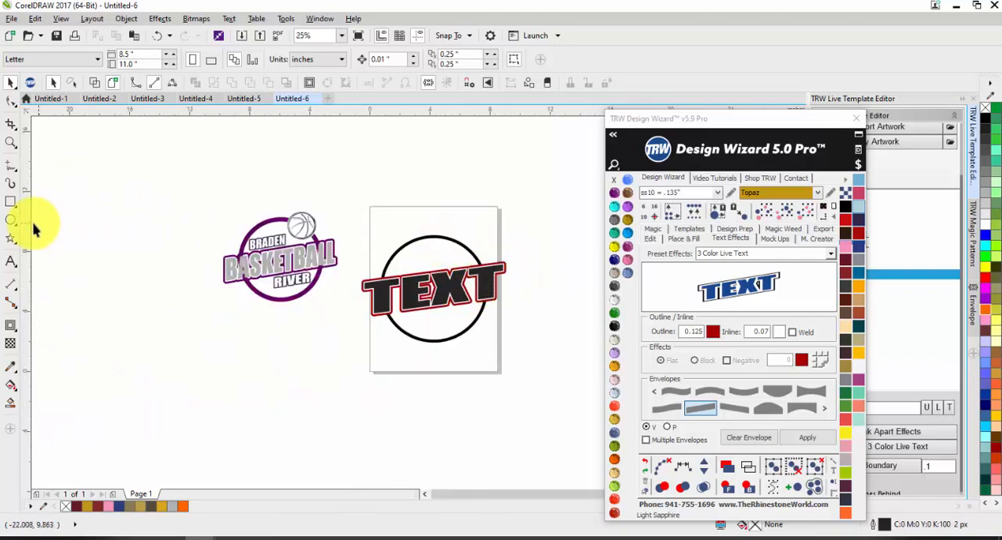
Draw a circle about 2.42 in across over the upper-right part of the black ring.
left_click(8, 223)
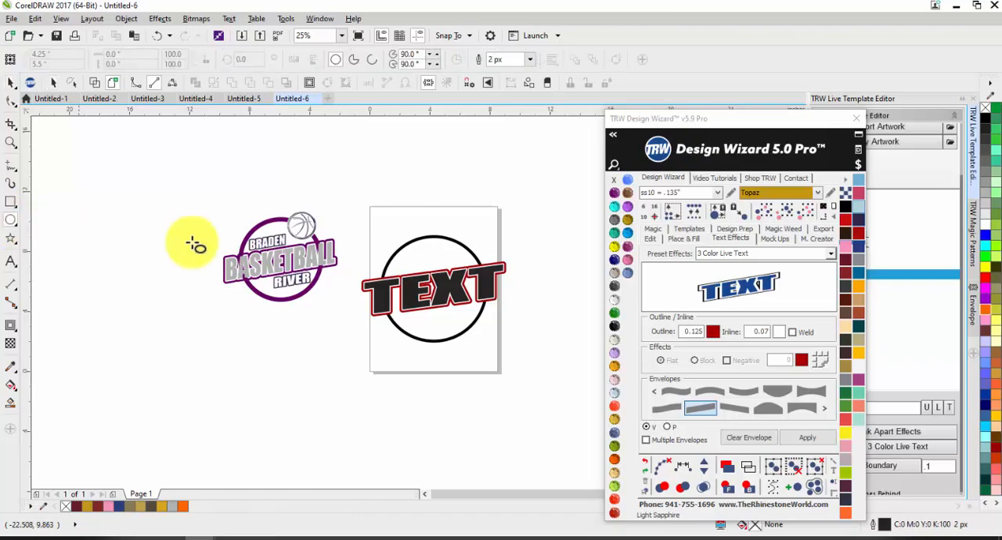
scroll(458, 246, "up", 2)
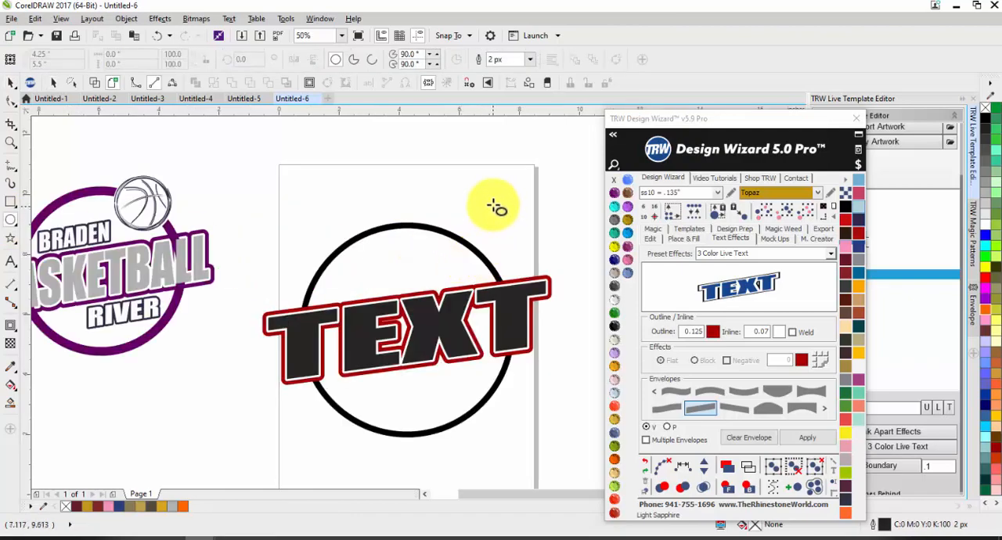
mouse_move(495, 210)
left_mouse_down()
mouse_move(422, 263)
mouse_move(446, 246)
left_mouse_up()
key("space")
scroll(467, 242, "up", 1)
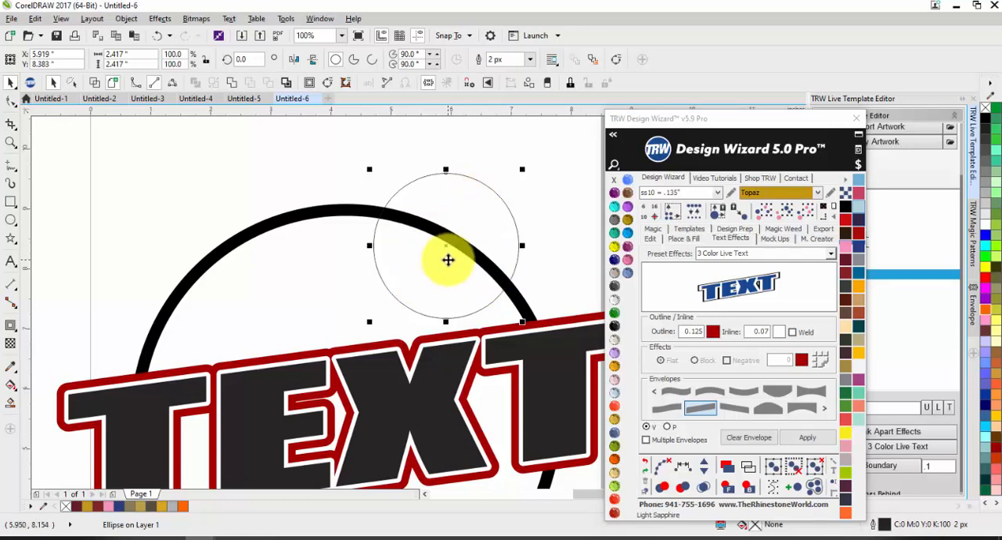
Move the Design Wizard window clear of the artwork and trim the black ring with the small circle.
left_click_drag(736, 118, 774, 274)
scroll(570, 207, "down", 2)
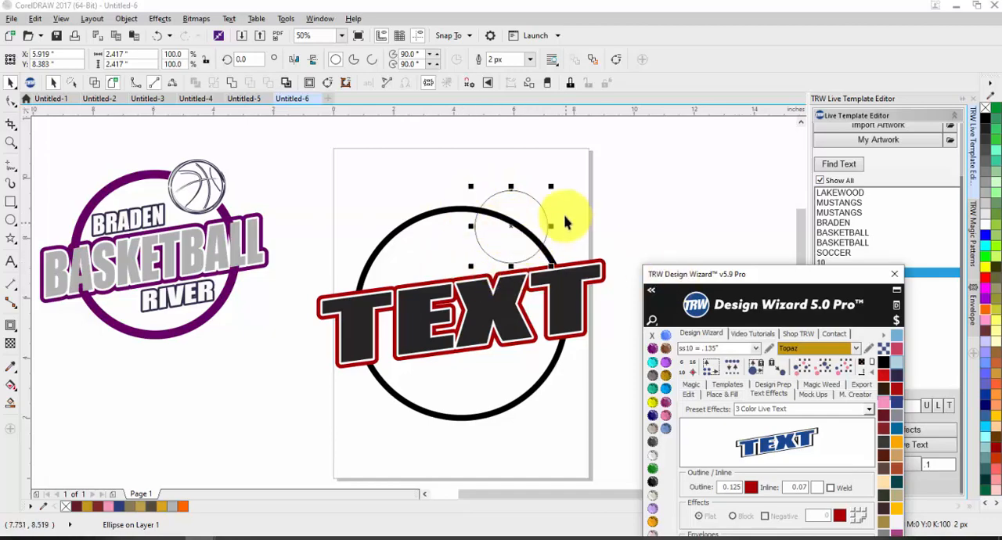
scroll(474, 264, "down", 2)
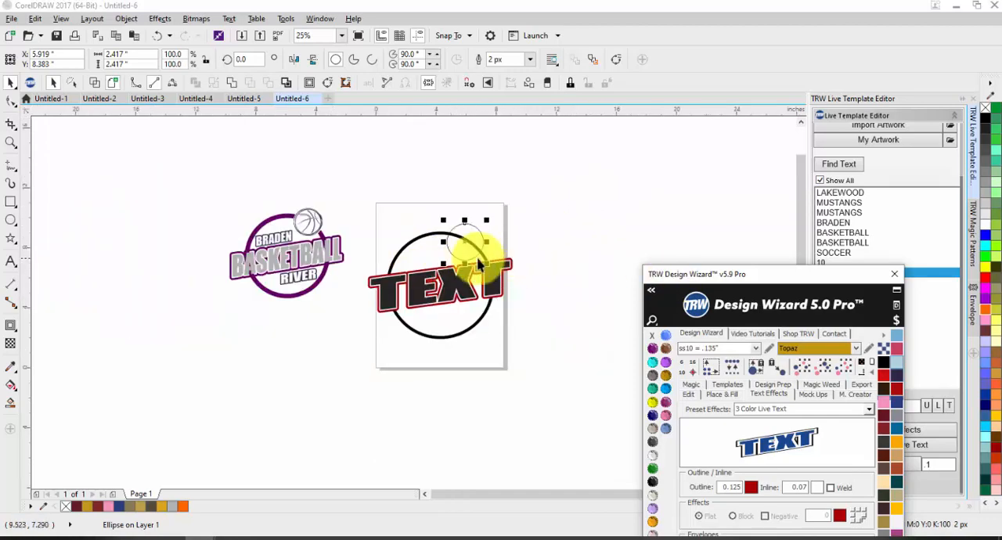
scroll(477, 246, "up", 4)
left_click(535, 251, "shift")
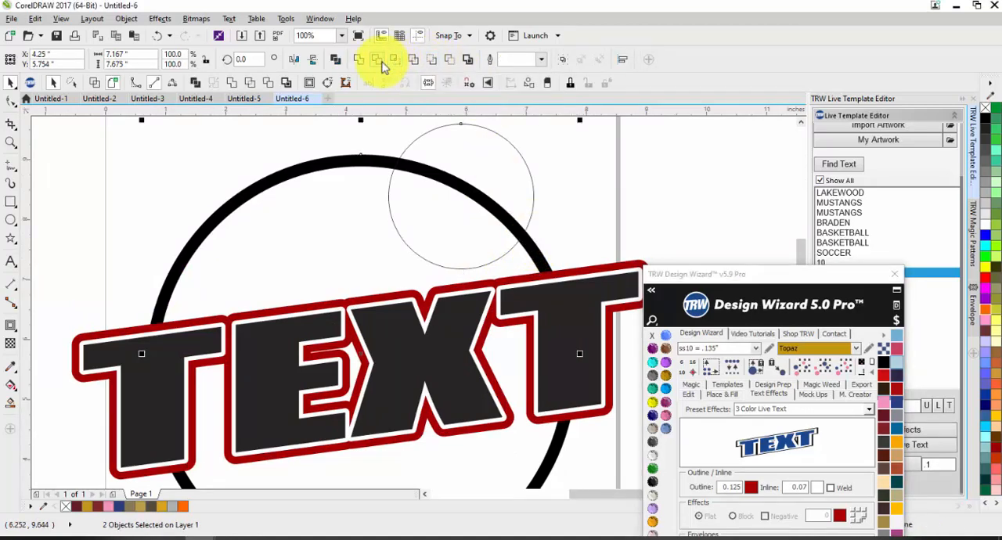
left_click(377, 60)
Shrink the small circle about its center to about 2.29 in across, inside the ring's gap.
left_click(503, 201)
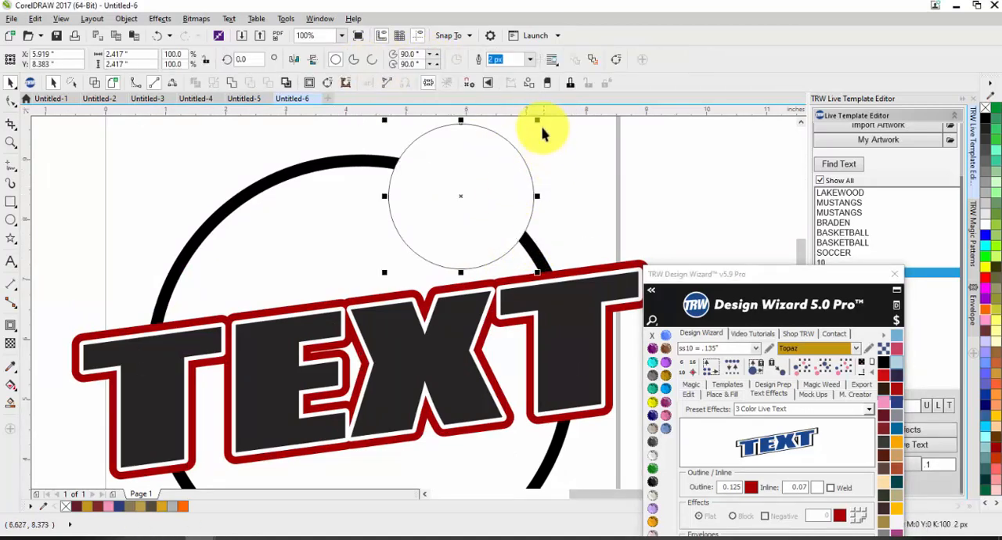
left_click_drag(538, 120, 535, 133)
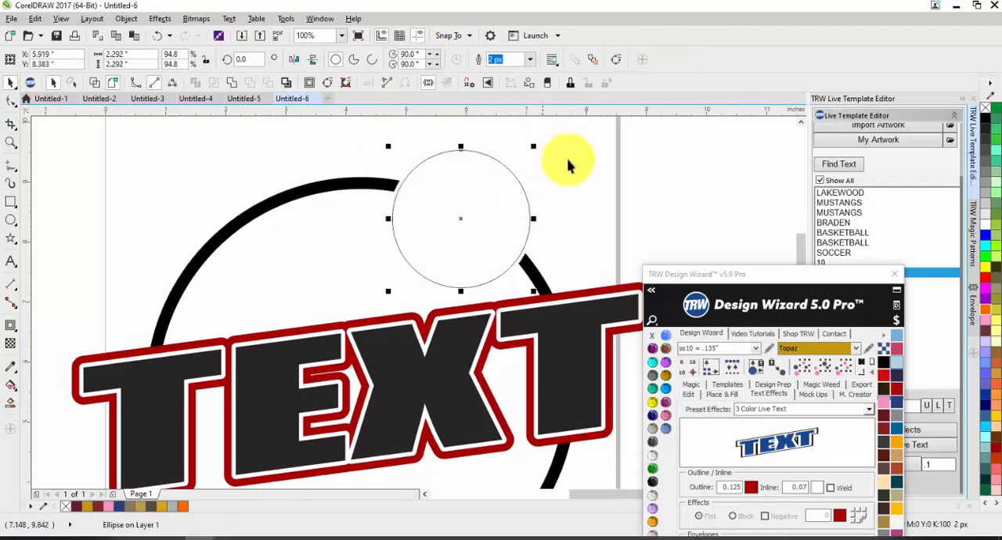
left_click(552, 196)
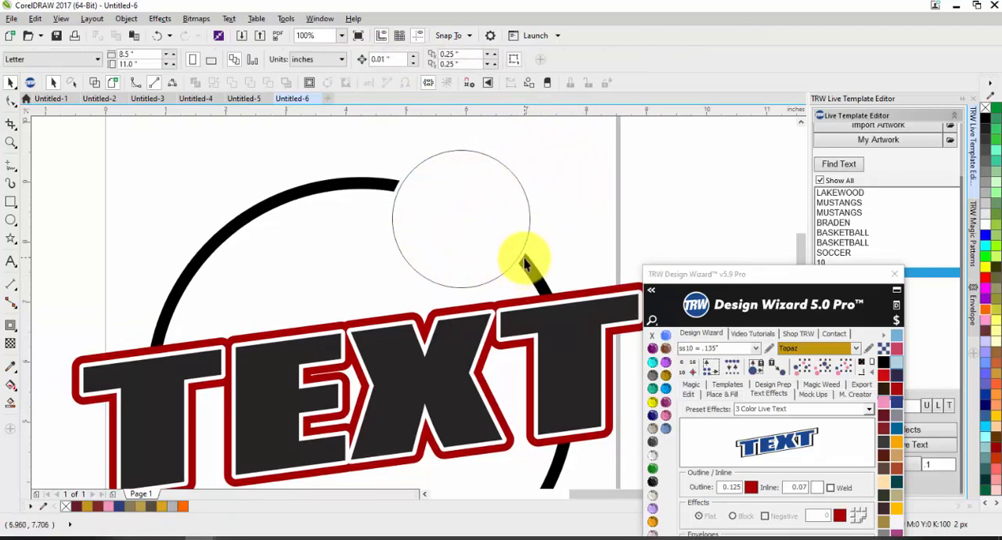
Try moving the small circle away from the ring's gap, undoing each move.
left_click_drag(523, 259, 333, 256)
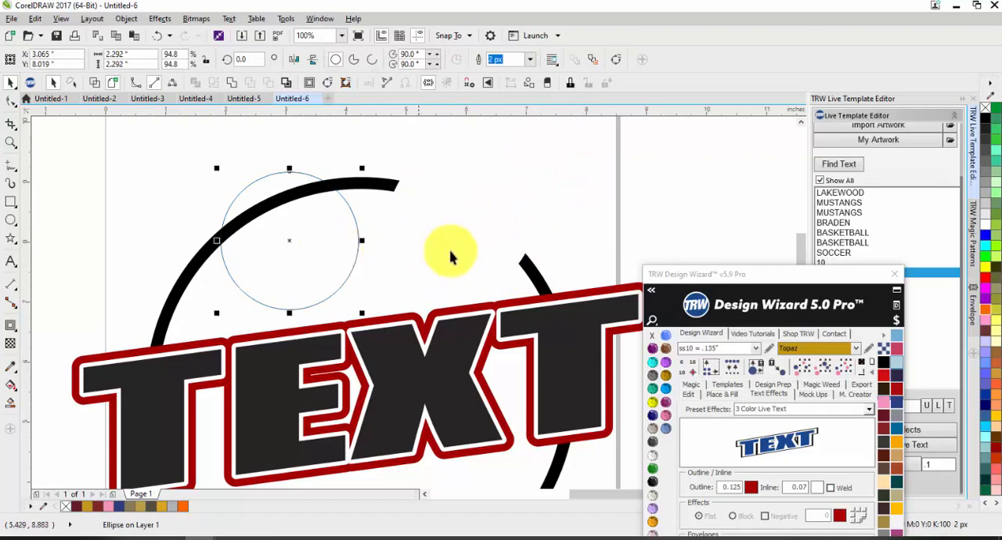
key("ctrl+z")
left_click(600, 190)
left_click_drag(519, 254, 351, 304)
key("ctrl+z")
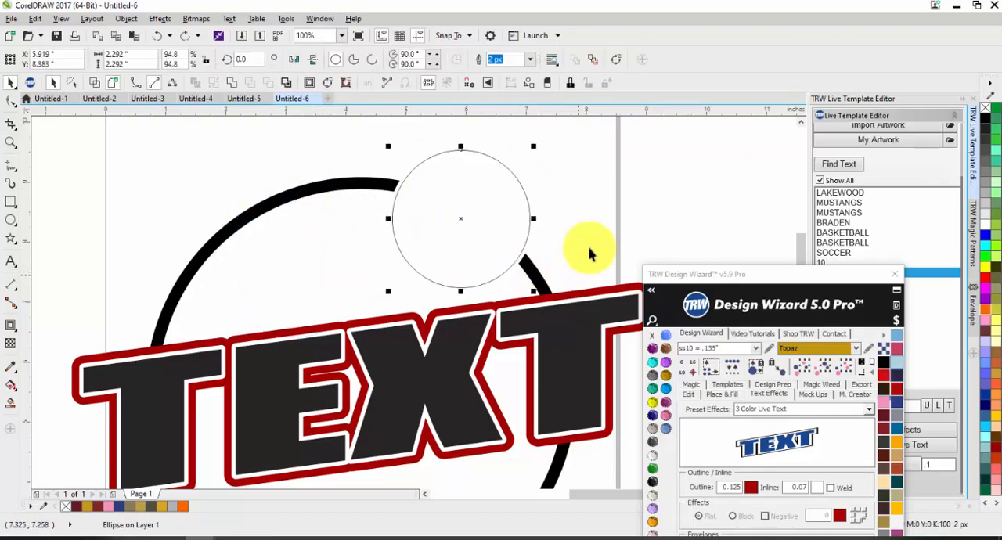
left_click(590, 216)
scroll(496, 227, "down", 1)
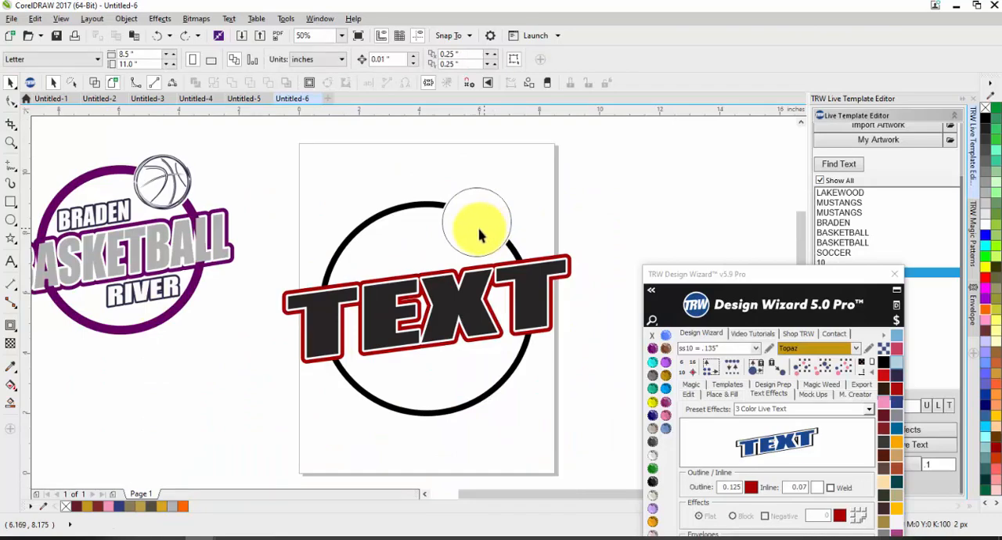
Undo the ring's trim and the small circle's resizing, and place a copy of the whole text-and-ring design beside the page.
left_click(470, 220)
key("ctrl+z")
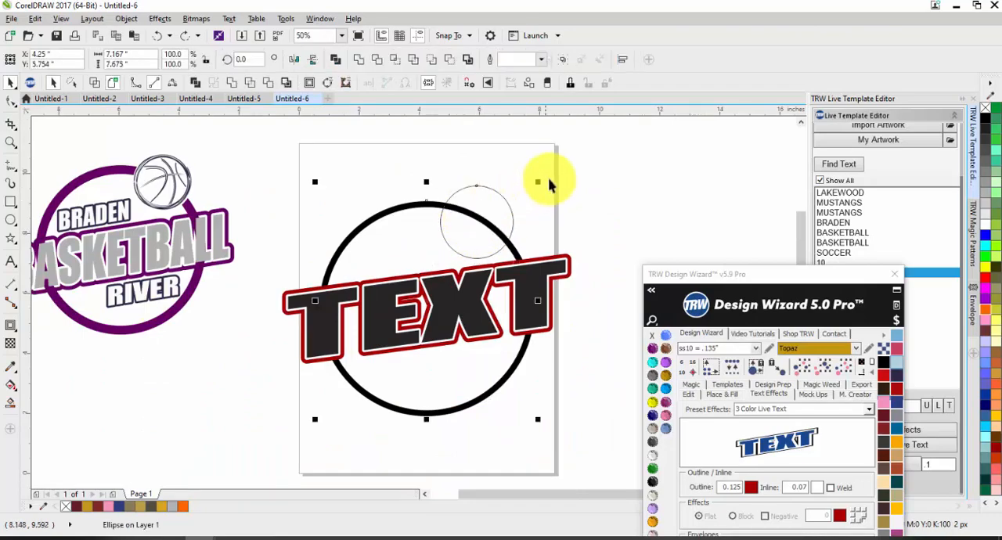
left_click(567, 167)
scroll(567, 167, "down", 1)
left_click_drag(573, 170, 402, 302)
left_click_drag(465, 242, 616, 243)
Replace the small circle in the copied design with the Basketball_BW_1 artwork, searching the TRW clipart folder for BASKETBALL.
left_click(672, 174)
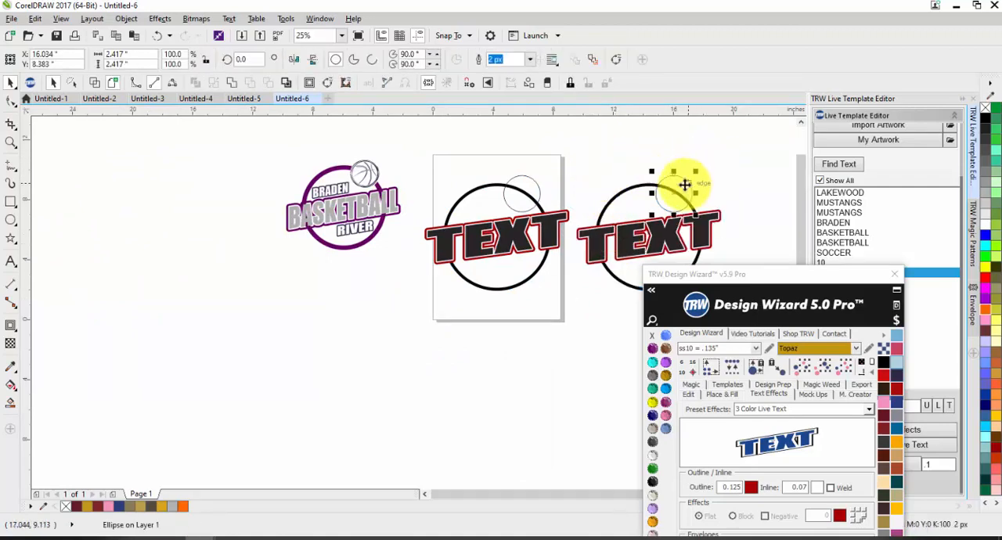
scroll(851, 176, "up", 3)
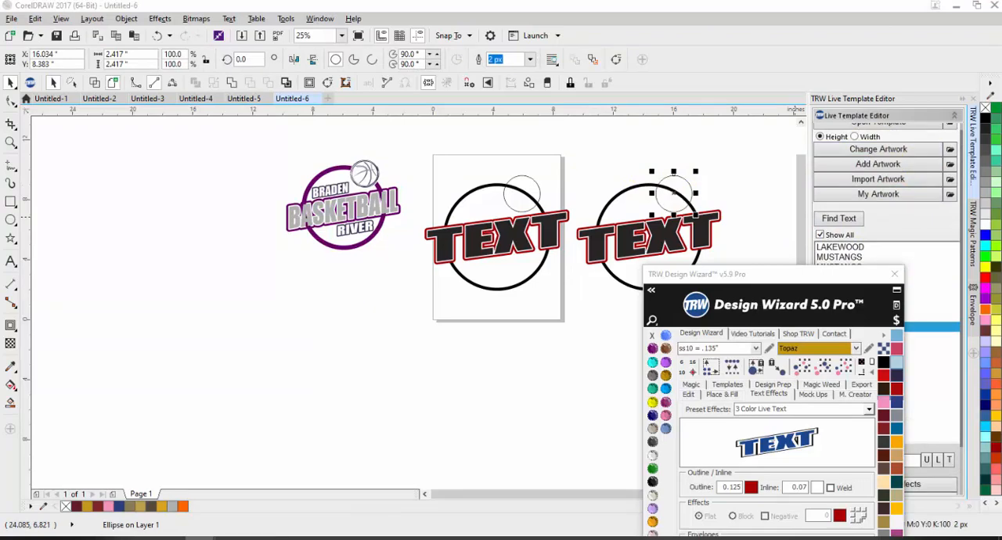
left_click(865, 150)
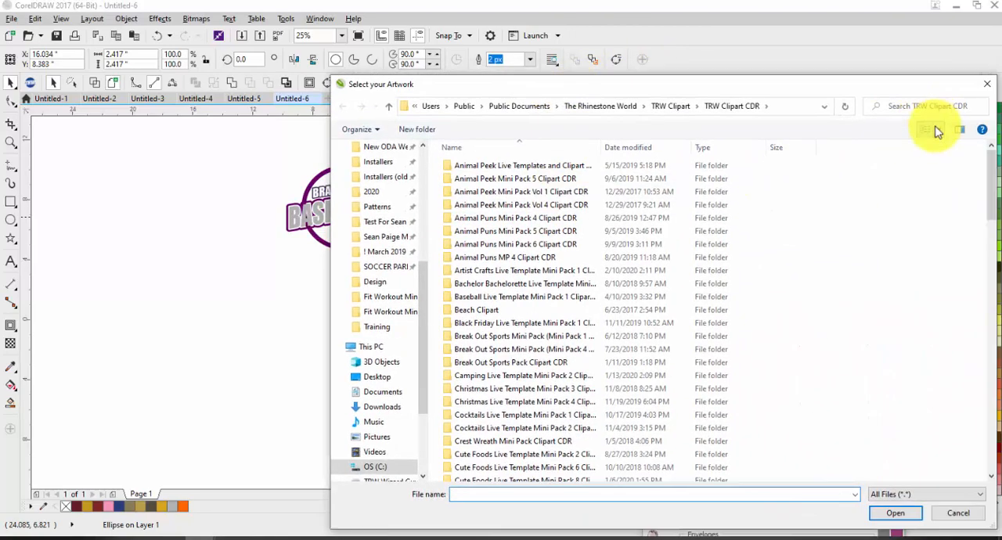
left_click(929, 110)
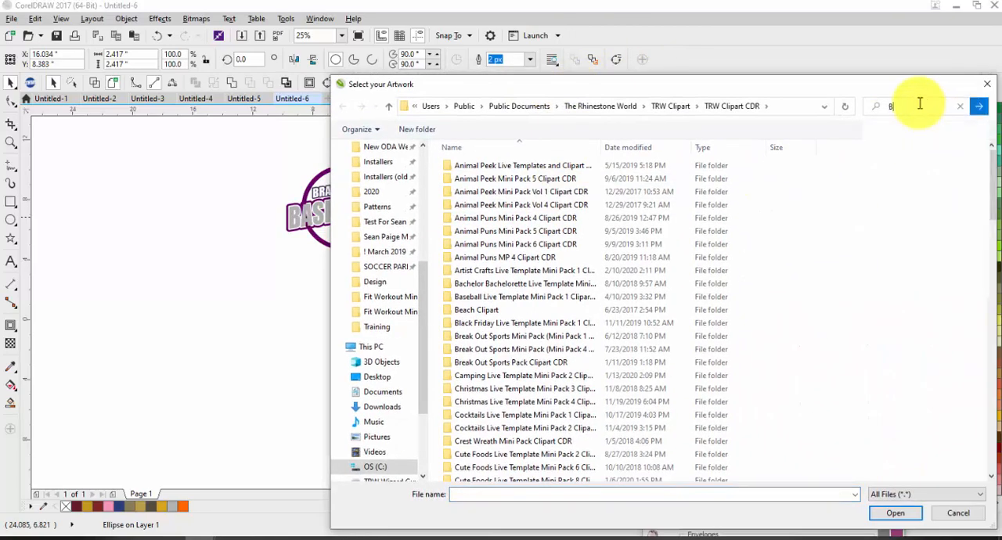
type("BASKETBALL")
left_click(979, 105)
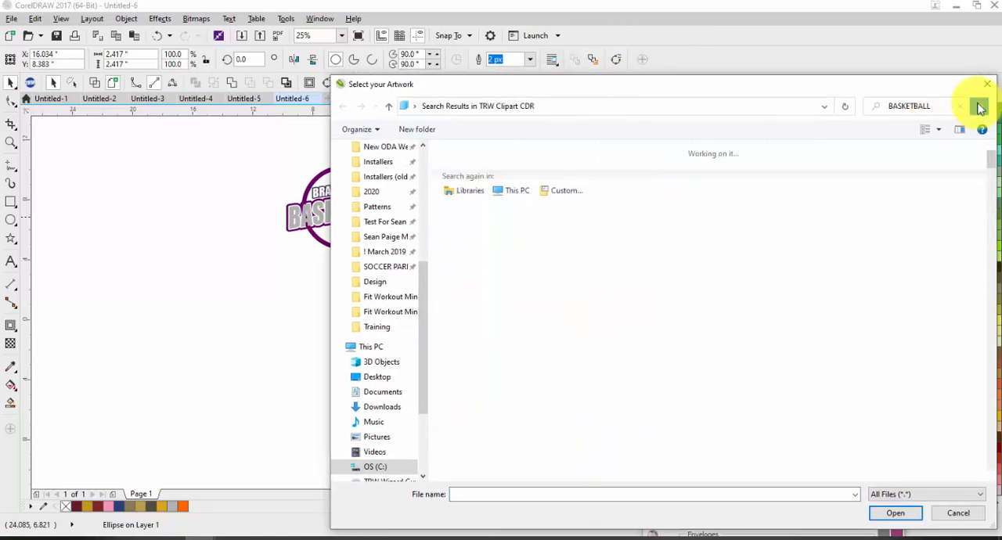
double_click(556, 225)
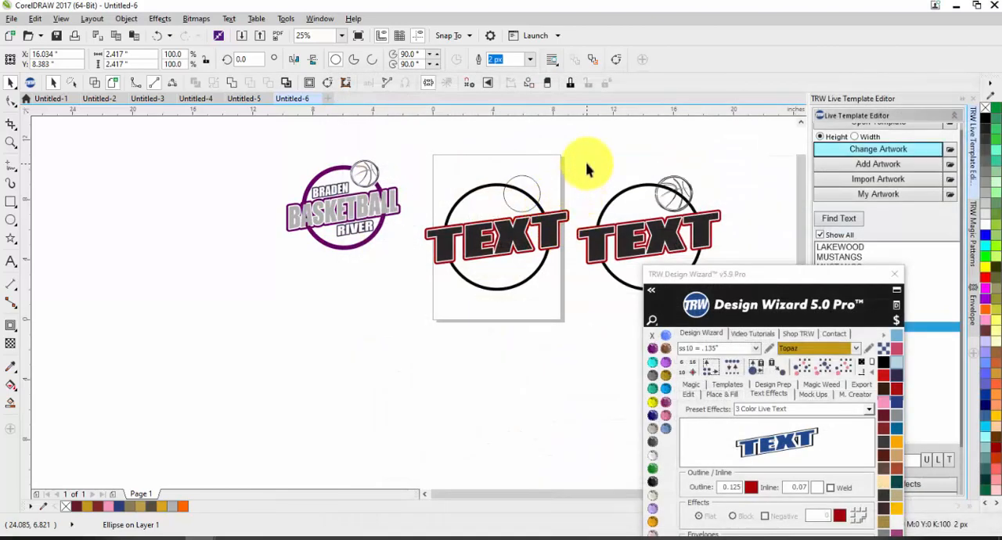
left_click(586, 166)
Cut the copied ring away behind the basketball using Magic Boundary at .1 with Remove Shapes Behind enabled.
scroll(710, 189, "up", 3)
scroll(529, 303, "down", 1)
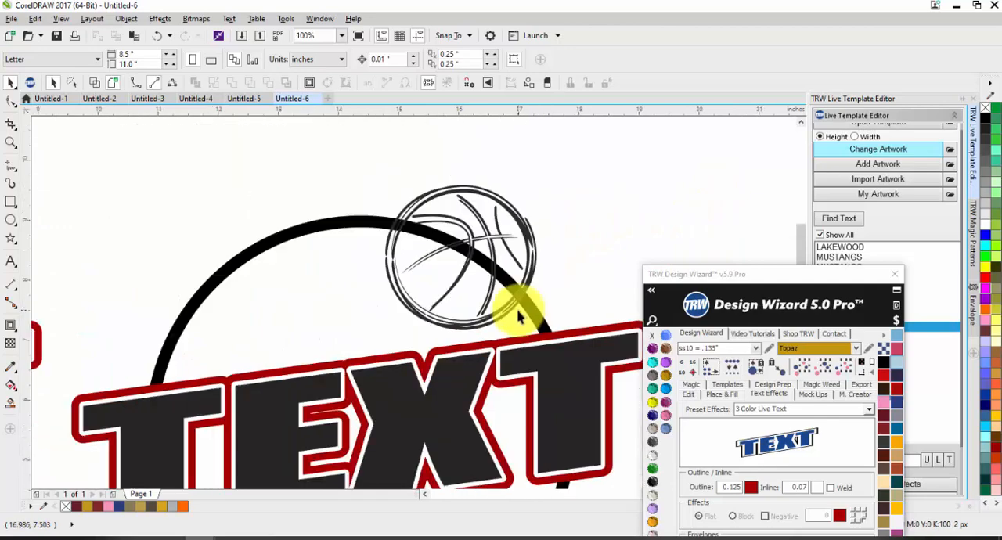
scroll(440, 219, "up", 1)
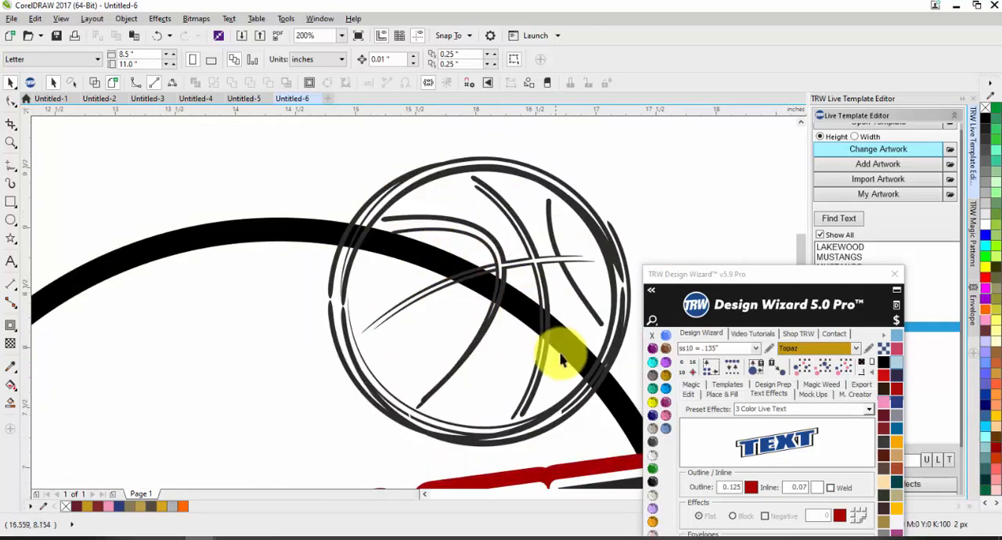
scroll(474, 166, "down", 1)
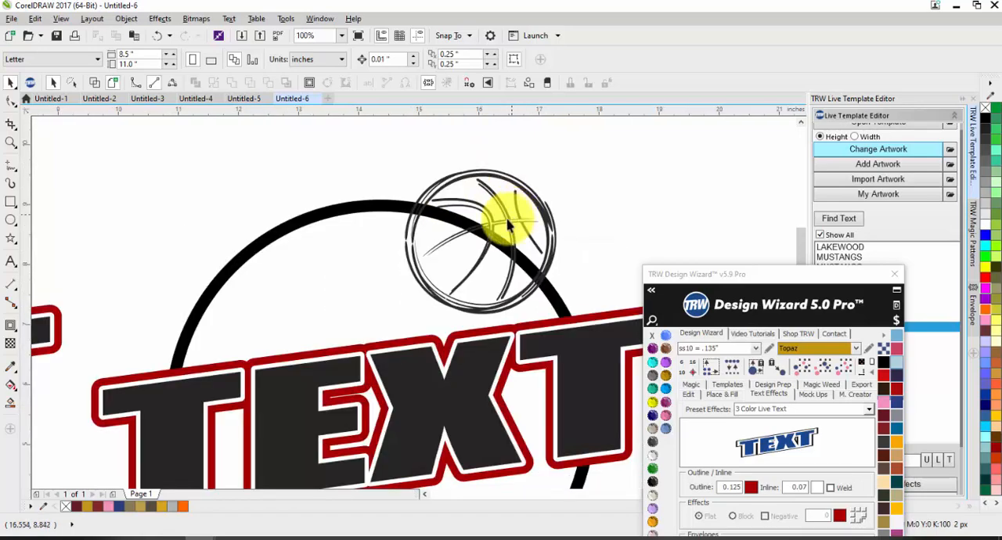
left_click(503, 217)
left_click_drag(775, 302, 562, 389)
scroll(601, 227, "down", 1)
left_click(586, 331, "shift")
scroll(856, 376, "down", 3)
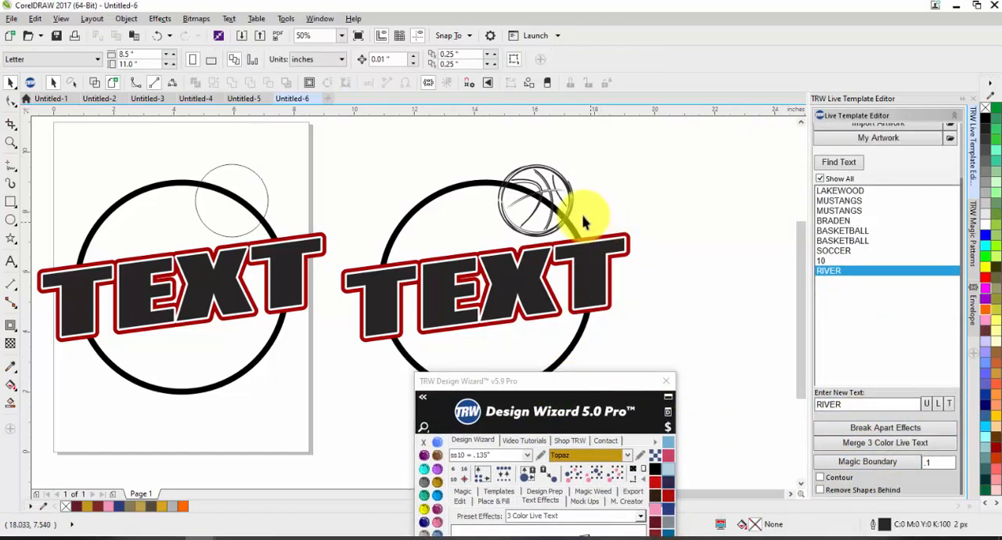
left_click(558, 194)
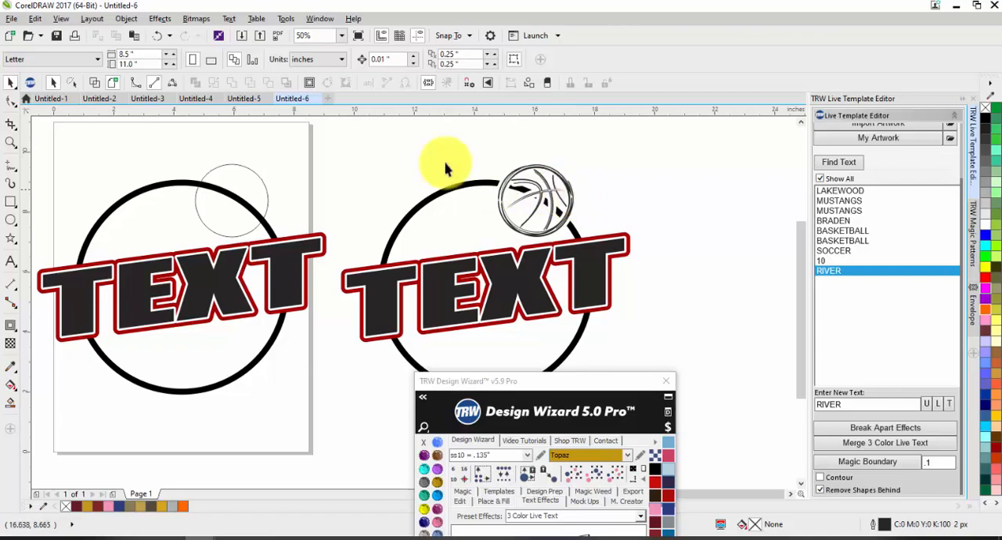
Delete the leftover ring fragments inside the basketball in the copied design.
scroll(508, 170, "up", 3)
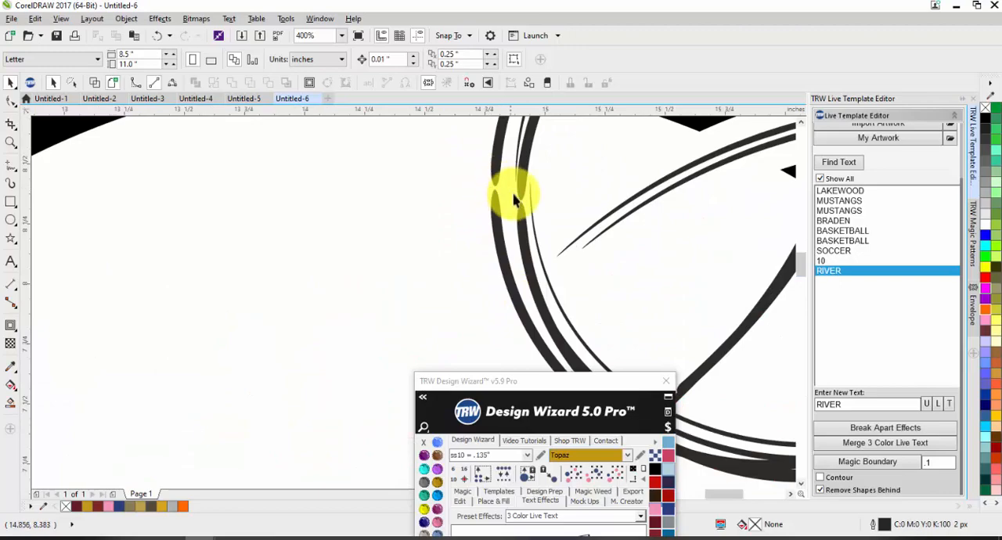
scroll(497, 199, "up", 1)
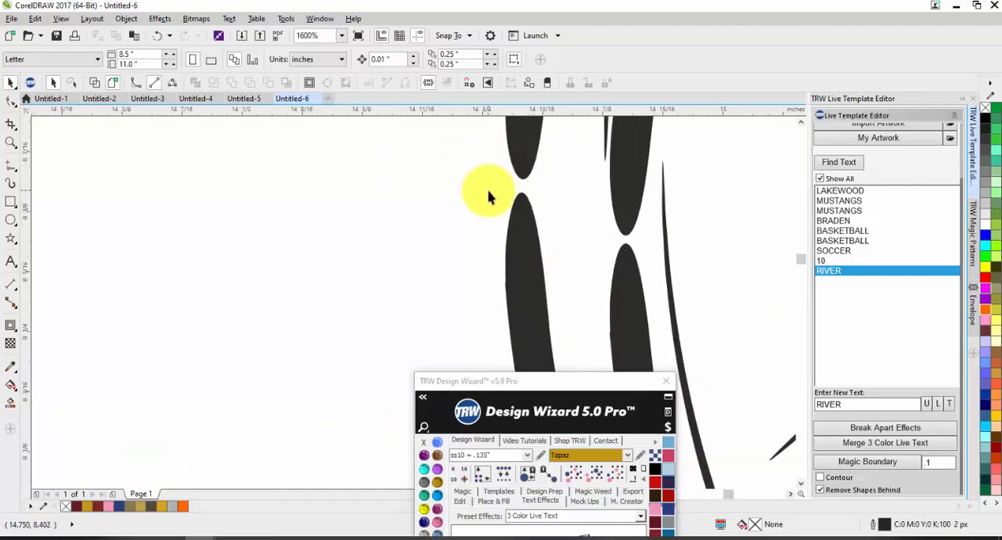
scroll(548, 258, "down", 2)
scroll(470, 235, "down", 1)
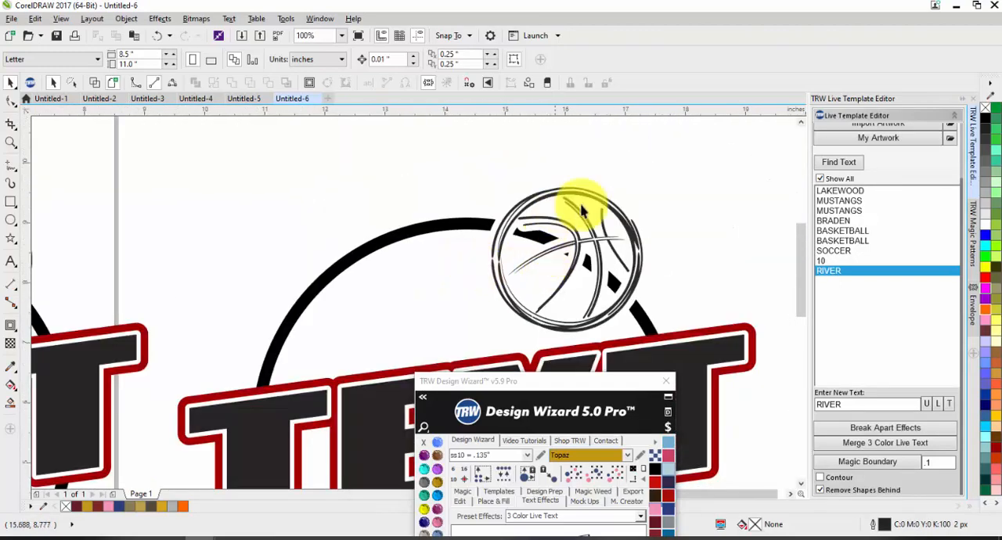
scroll(626, 251, "up", 1)
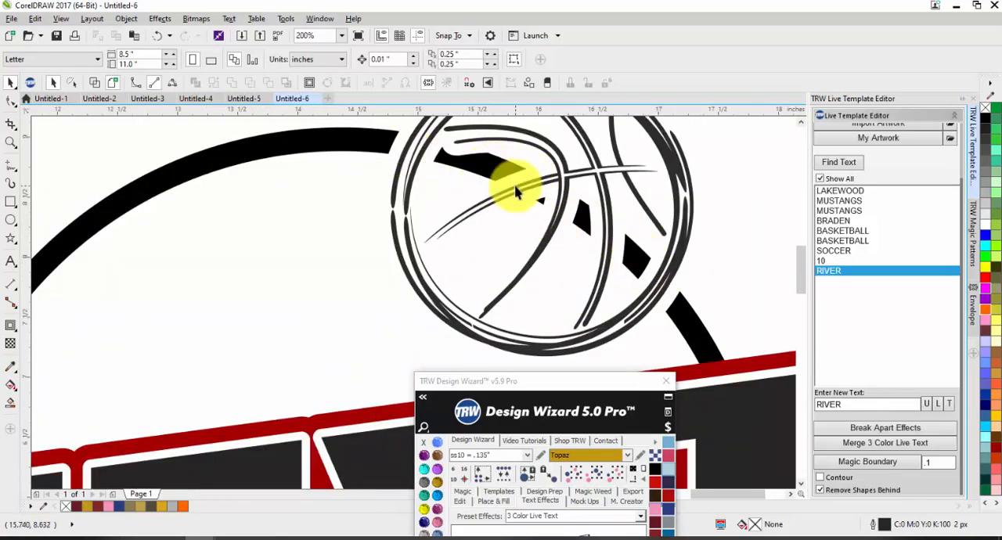
scroll(622, 242, "down", 1)
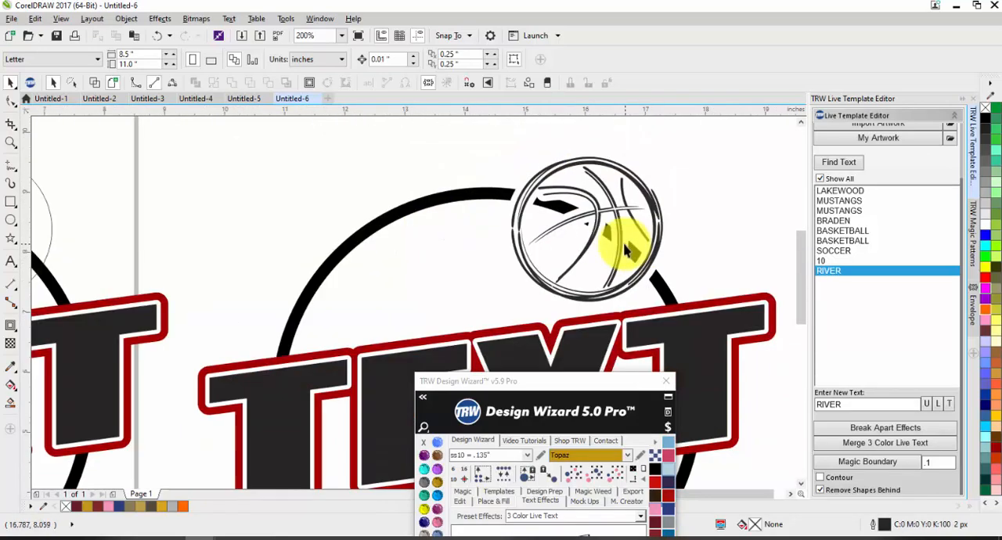
double_click(665, 291)
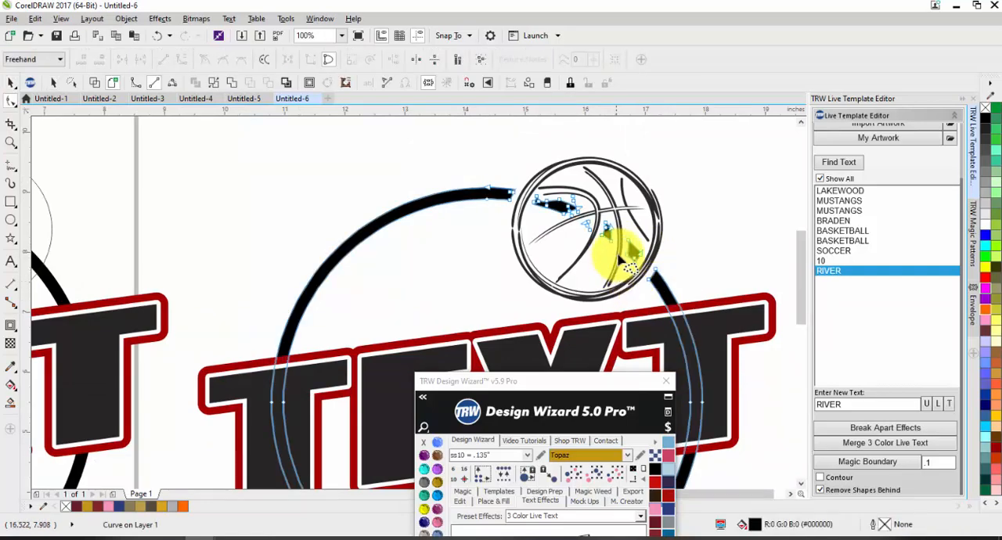
scroll(630, 231, "up", 1)
mouse_move(638, 218)
left_mouse_down()
mouse_move(612, 199)
mouse_move(664, 216)
mouse_move(671, 269)
mouse_move(629, 293)
mouse_move(560, 278)
mouse_move(438, 182)
mouse_move(429, 141)
mouse_move(448, 118)
mouse_move(508, 137)
mouse_move(554, 178)
left_mouse_up()
key("Delete")
scroll(576, 280, "down", 1)
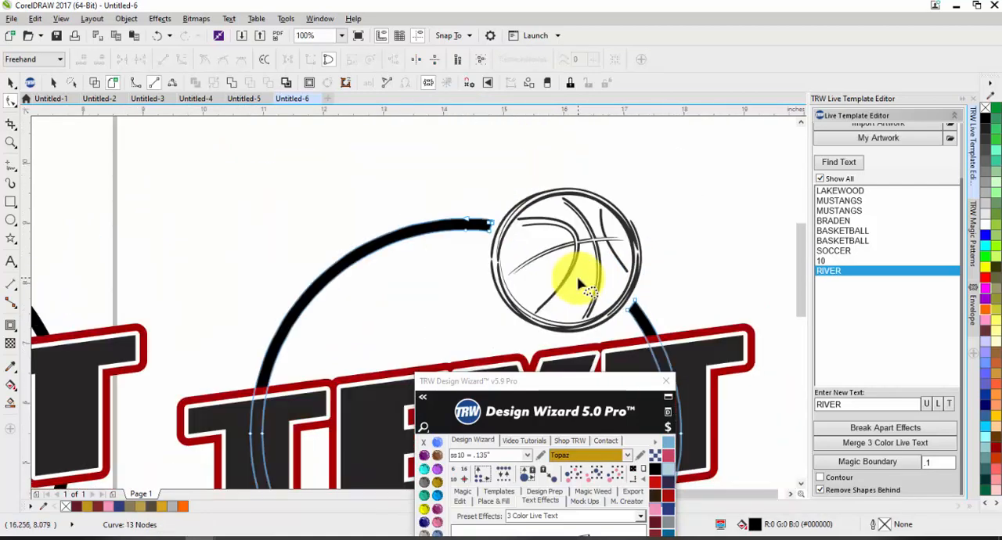
left_click(9, 84)
Try moving the basketball up and away from the gap in the copied ring.
scroll(569, 227, "down", 1)
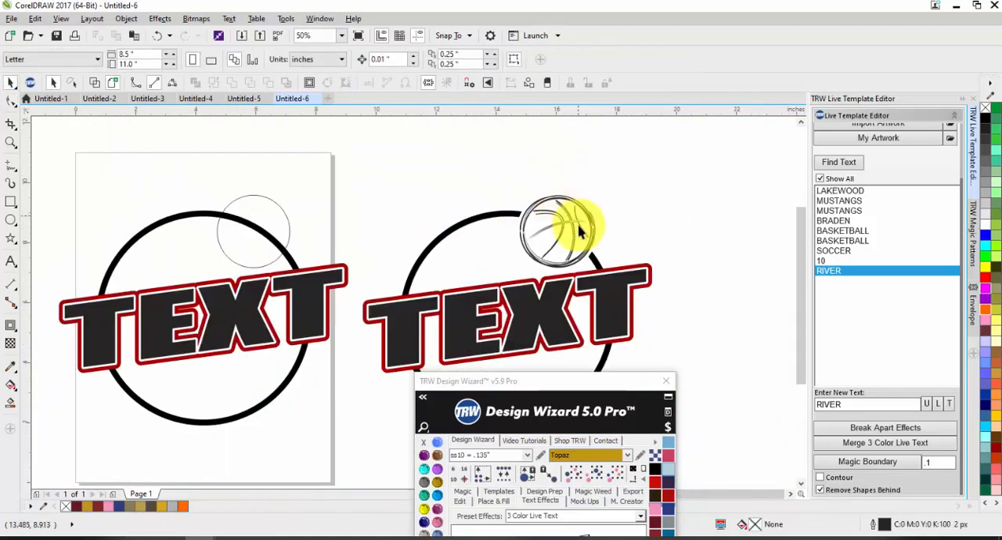
scroll(630, 231, "up", 1)
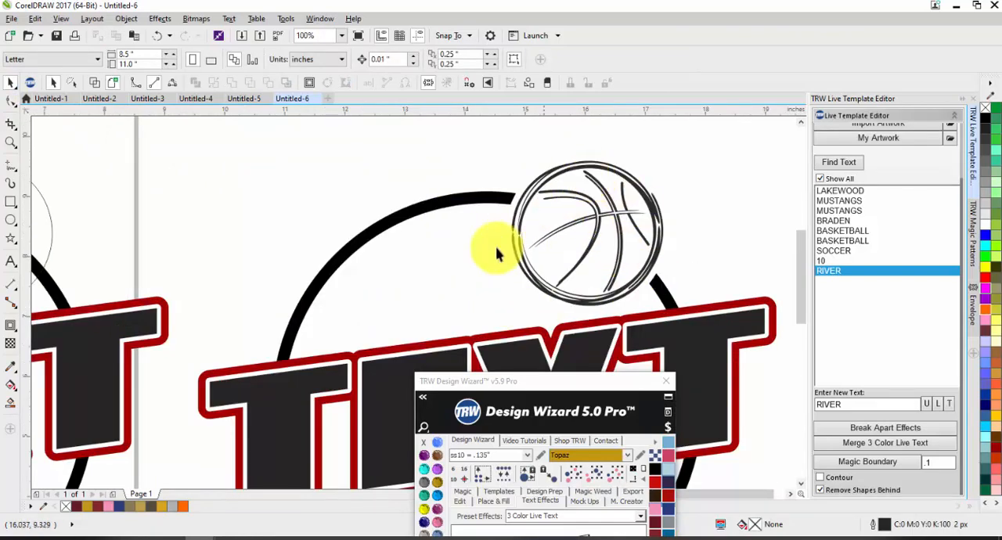
left_click_drag(596, 229, 671, 183)
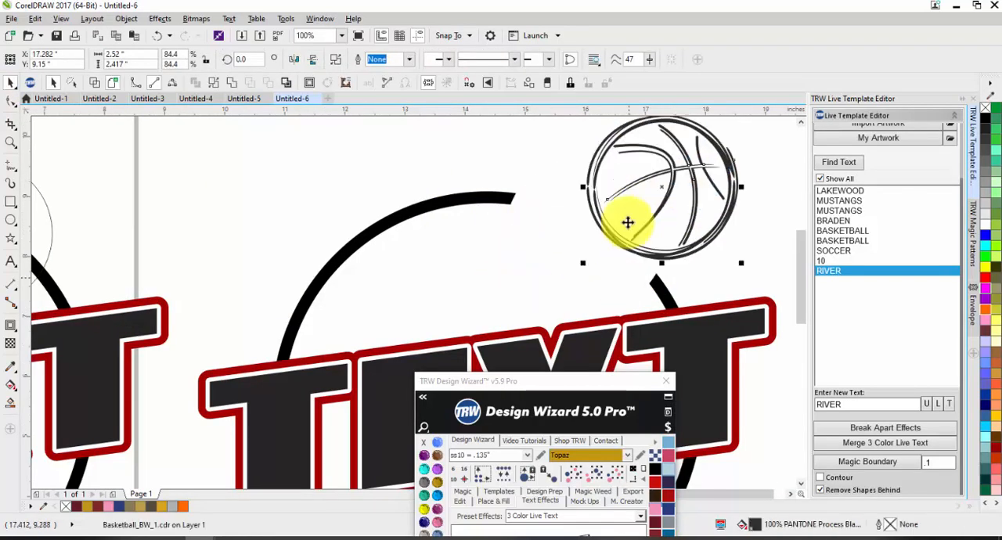
left_click(622, 271)
Trim the original design's black ring with the small circle overlapping it.
scroll(749, 201, "down", 1)
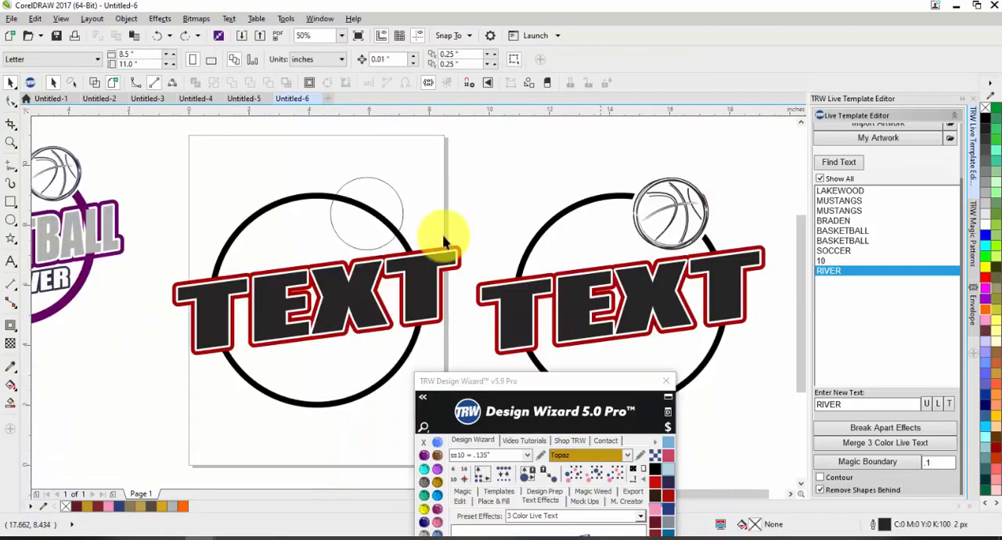
left_click(393, 208)
scroll(396, 220, "down", 1)
scroll(391, 188, "up", 1)
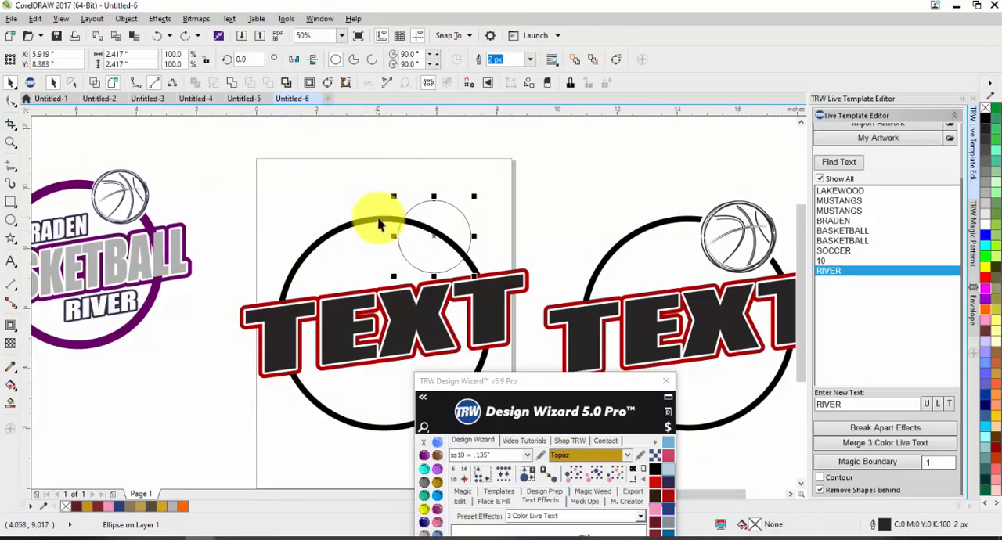
left_click(376, 226, "shift")
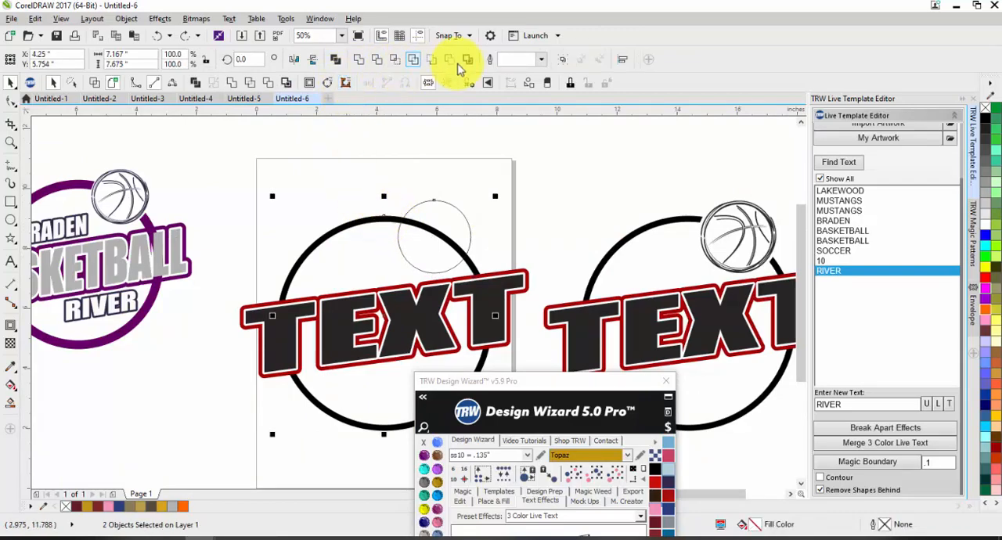
left_click(378, 61)
left_click(387, 201)
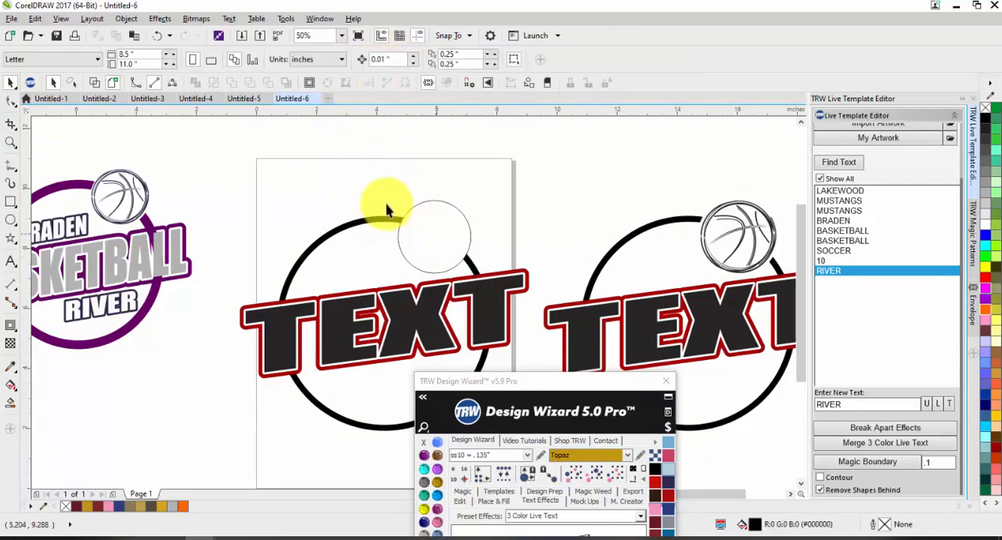
Shrink the original design's small circle about its center to about 2.27 in across, inside the ring's gap.
scroll(443, 245, "up", 2)
left_click(452, 226)
left_click_drag(496, 152, 500, 155)
left_click(532, 206)
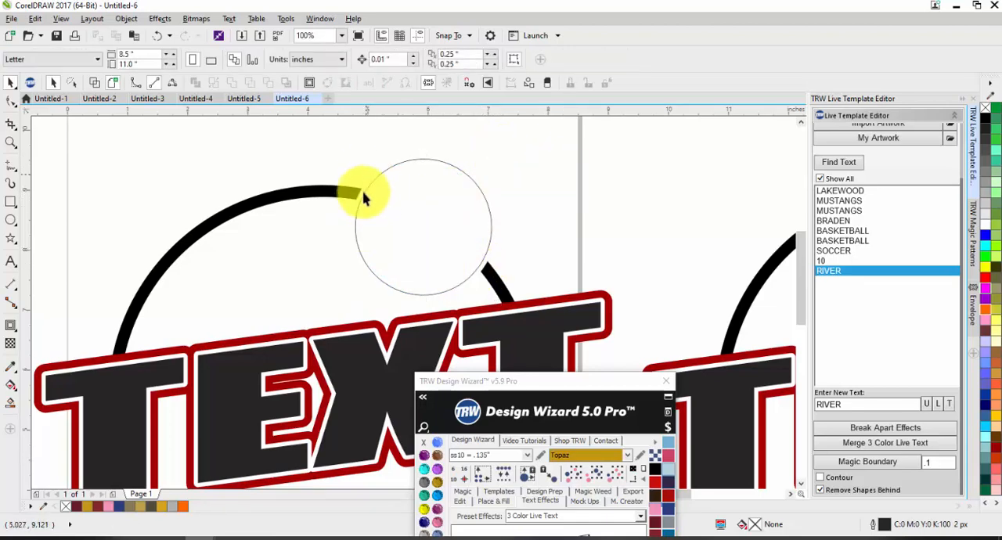
Replace the small circle in the original design's ring gap with the basketball clipart, searching the clipart folder for BASKETBALL.
left_click(410, 232)
scroll(855, 202, "up", 2)
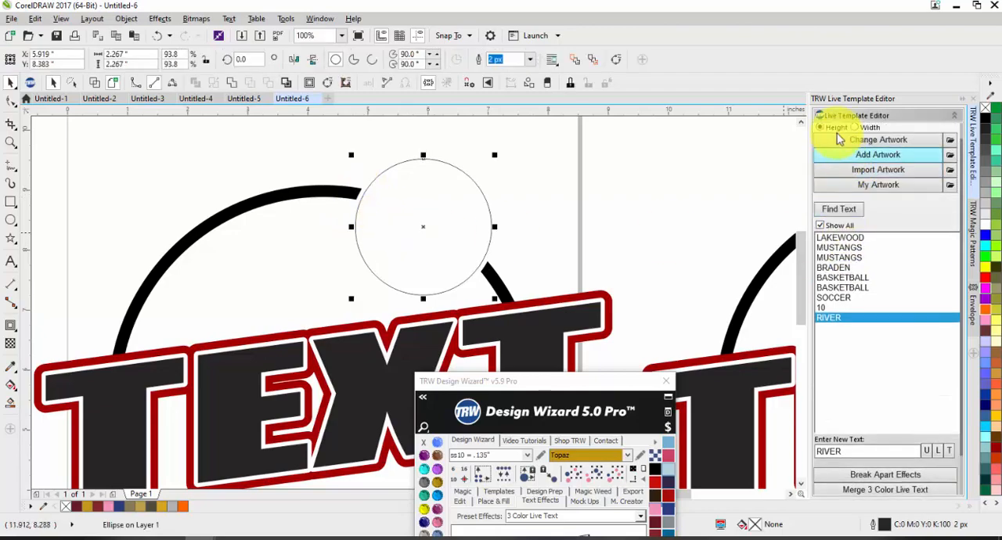
left_click(861, 141)
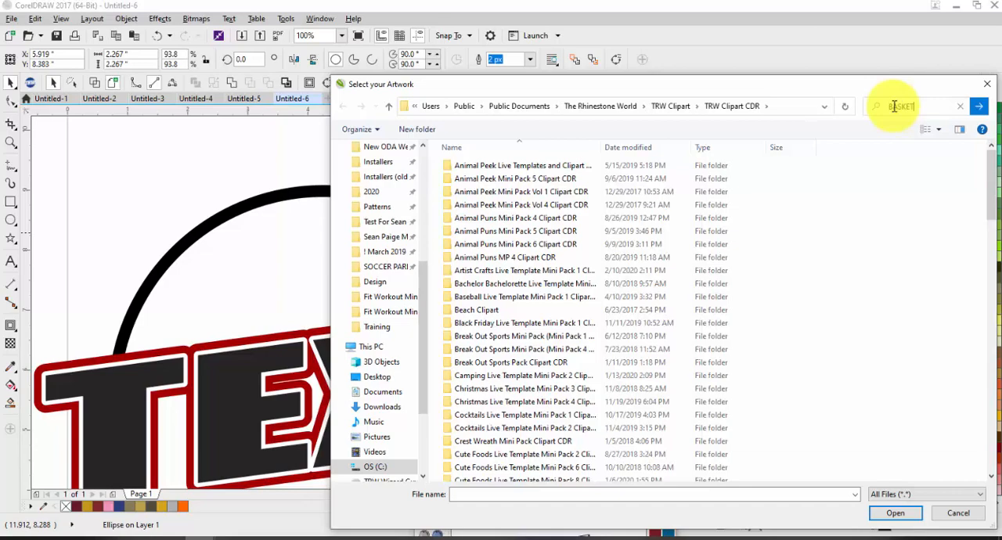
left_click(893, 105)
type("BASKETBALL")
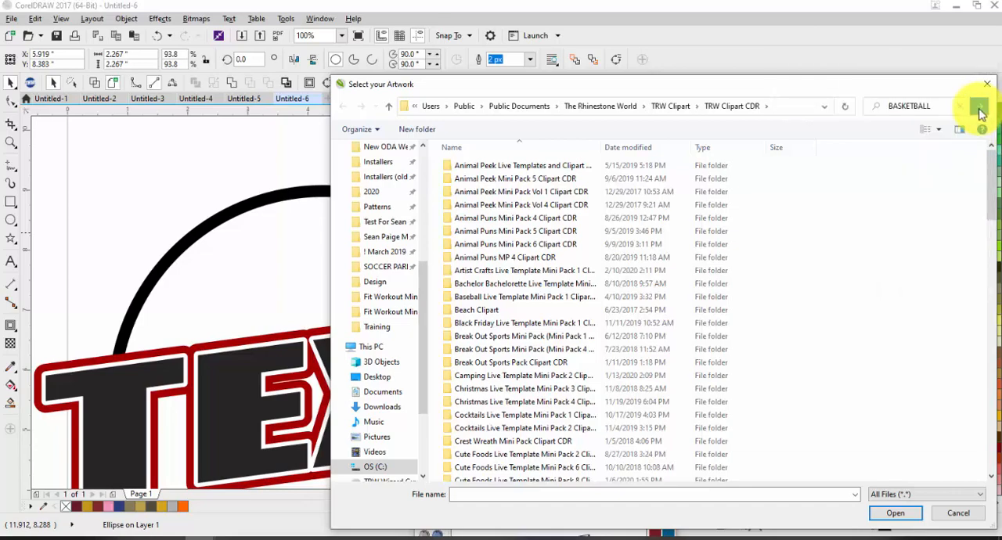
left_click(979, 111)
double_click(571, 227)
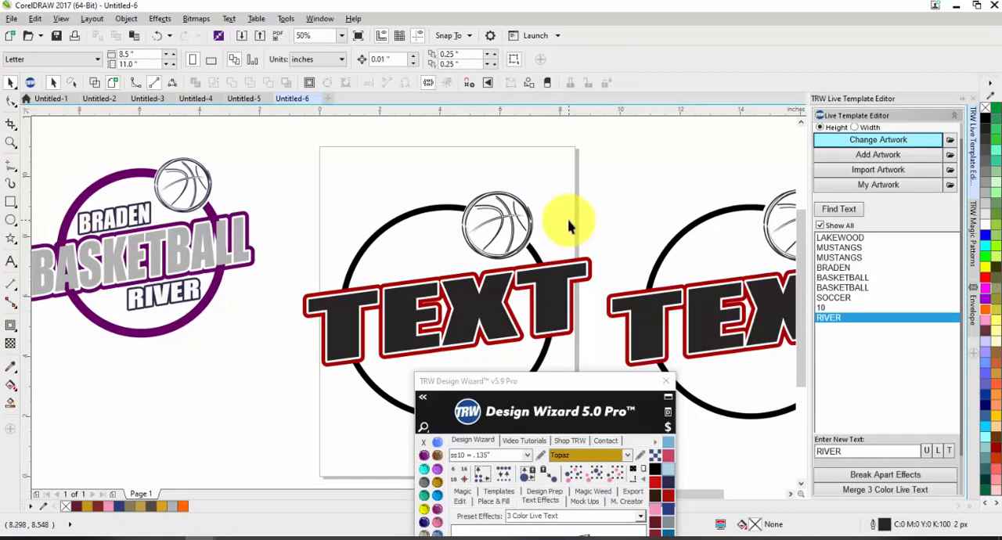
scroll(569, 227, "down", 1)
scroll(560, 248, "up", 1)
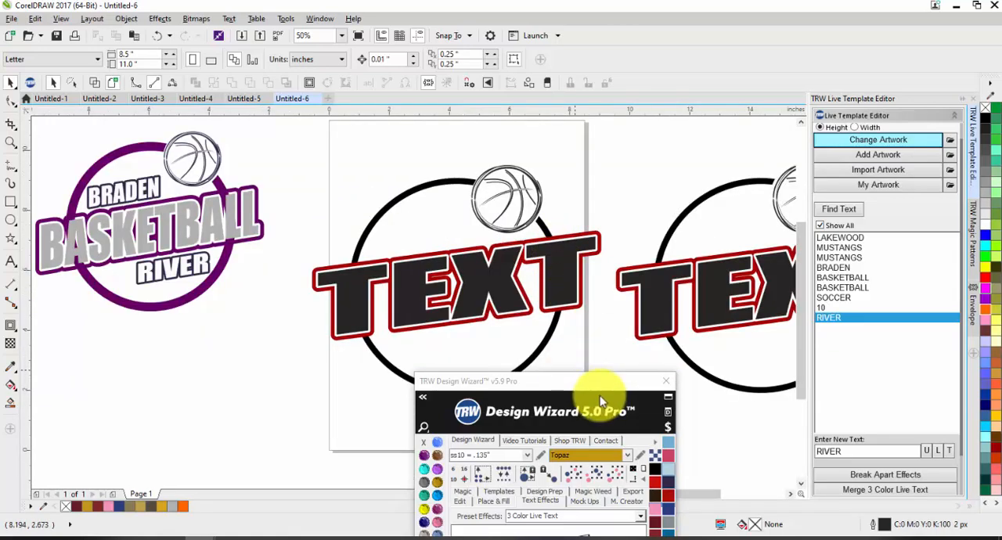
Add a 2 Color Live Text with the upward-slanting envelope to the original design.
left_click_drag(599, 383, 859, 133)
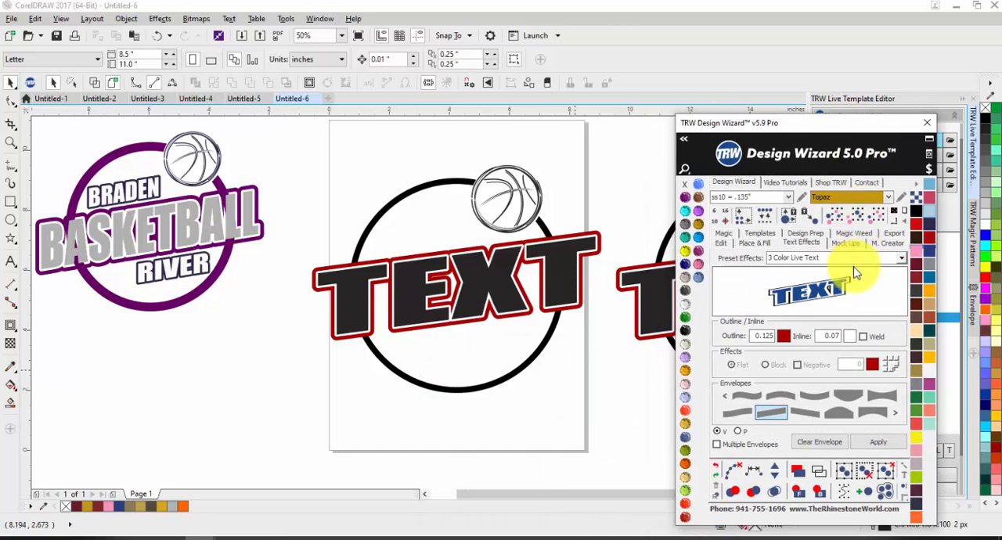
left_click(845, 261)
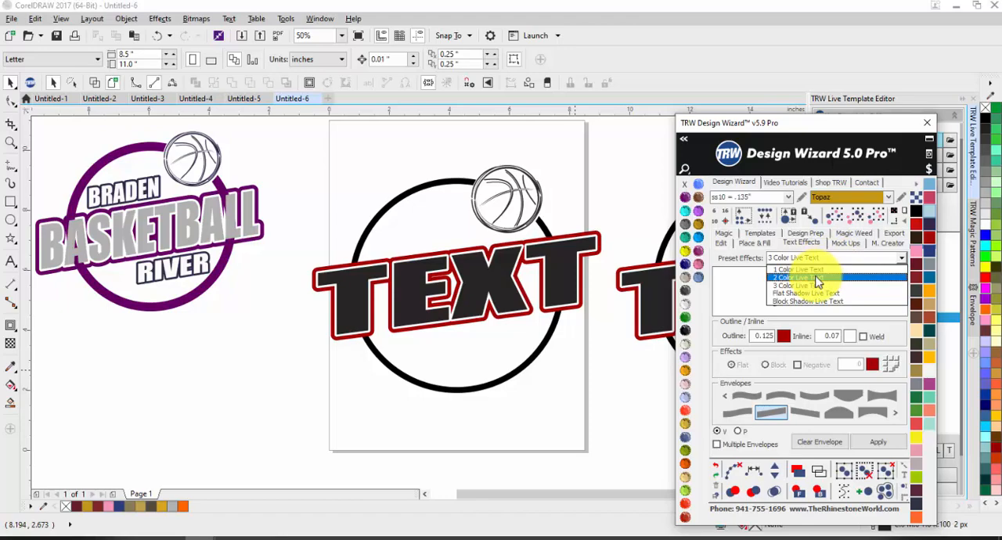
left_click(816, 278)
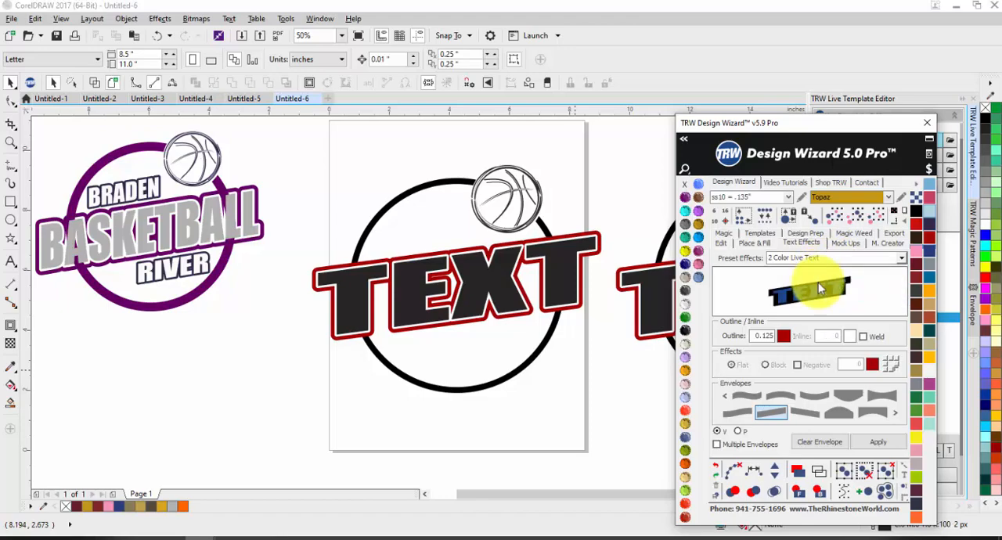
left_click(889, 446)
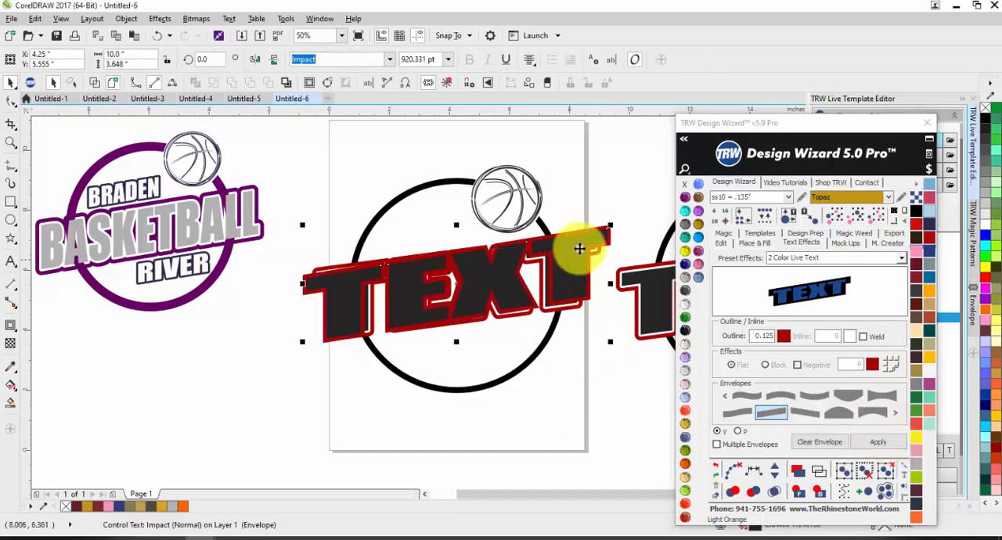
Shrink the two-color text to about 2.83 in wide and place it inside the ring, above the left part of the large text.
left_click_drag(611, 225, 433, 308)
left_click_drag(349, 329, 406, 245)
scroll(416, 246, "up", 3)
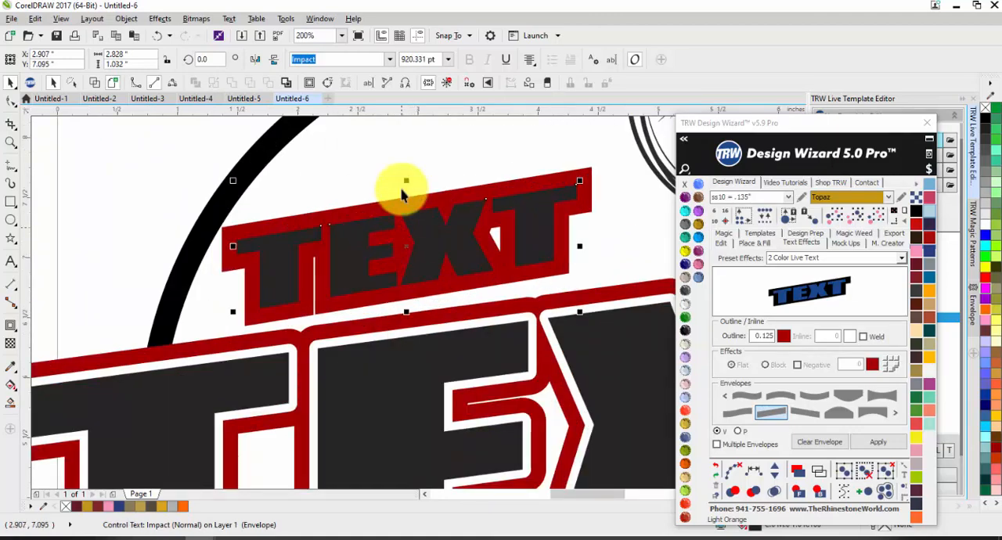
Give the contour around the small upper text rounded corners.
left_click(409, 201)
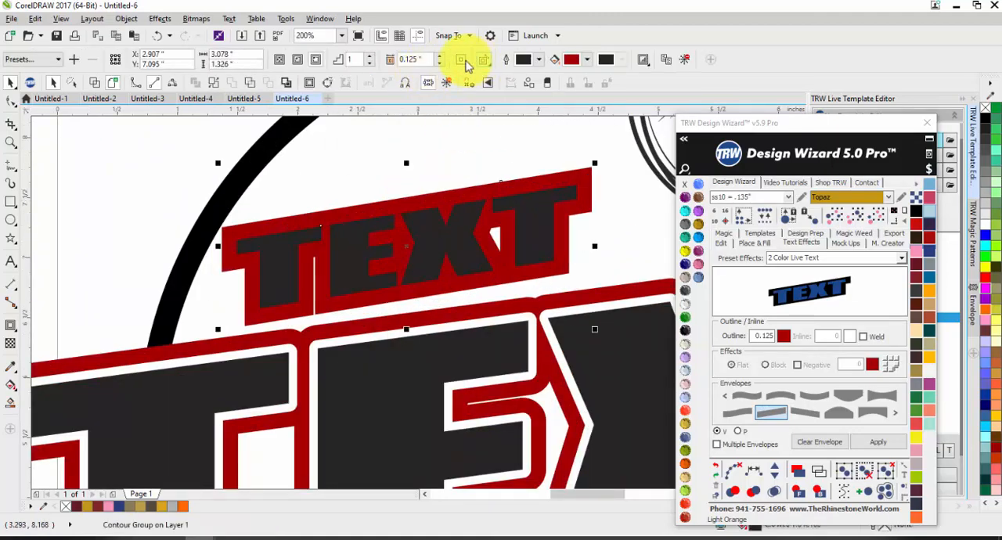
left_click(465, 65)
left_click(472, 88)
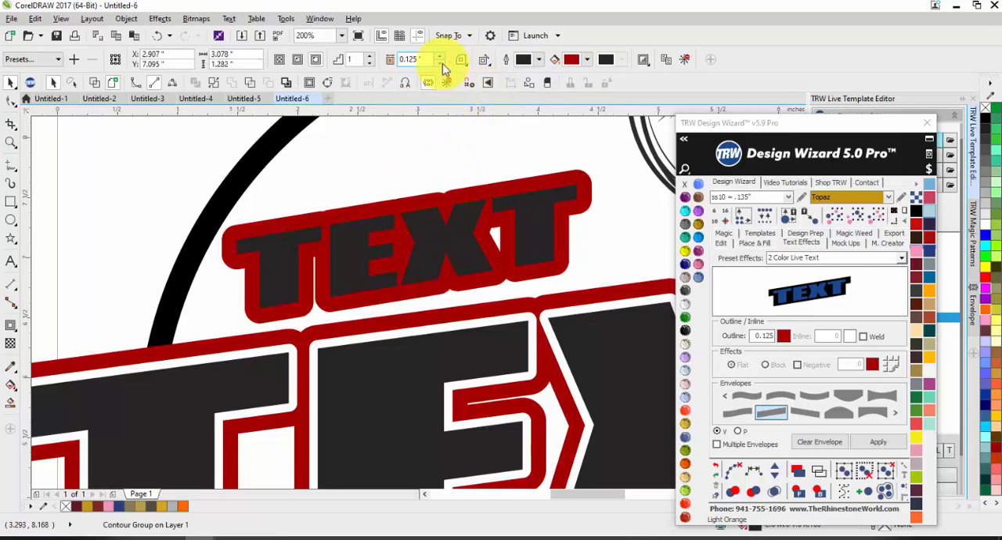
Set the small upper text's contour offset to 0.05 in.
left_click(441, 64)
left_click(441, 63)
left_click(440, 66)
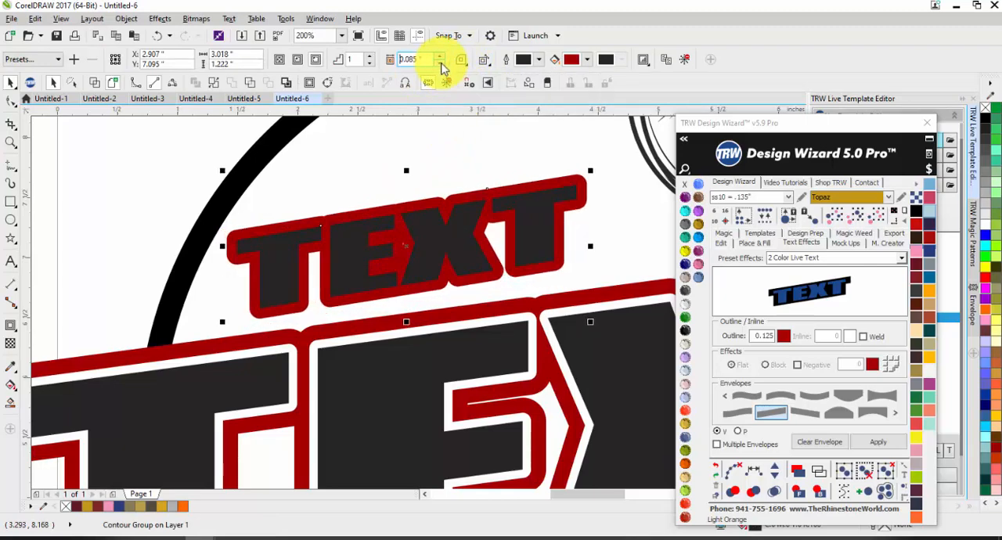
left_click(441, 66)
left_click(441, 67)
left_click(441, 67)
left_click(441, 67)
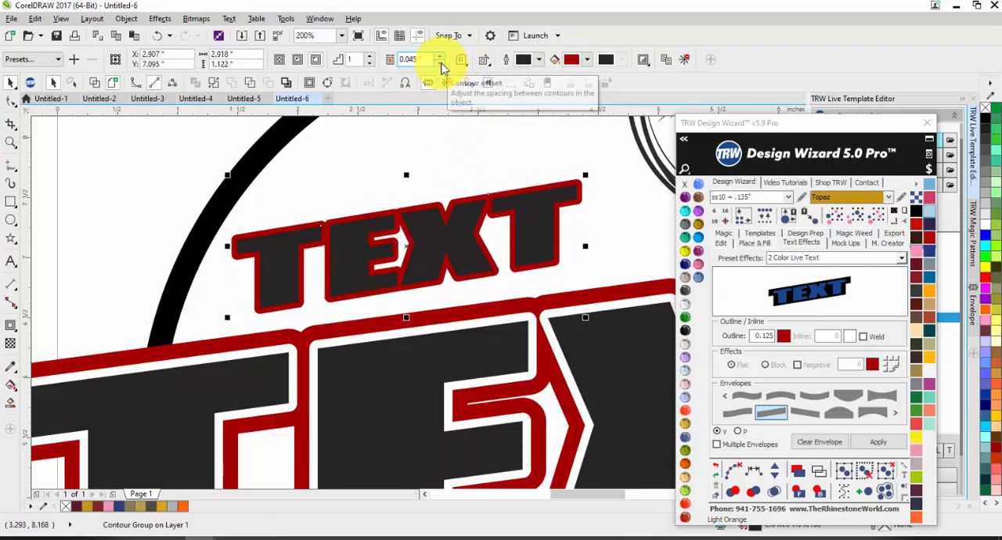
left_click(440, 55)
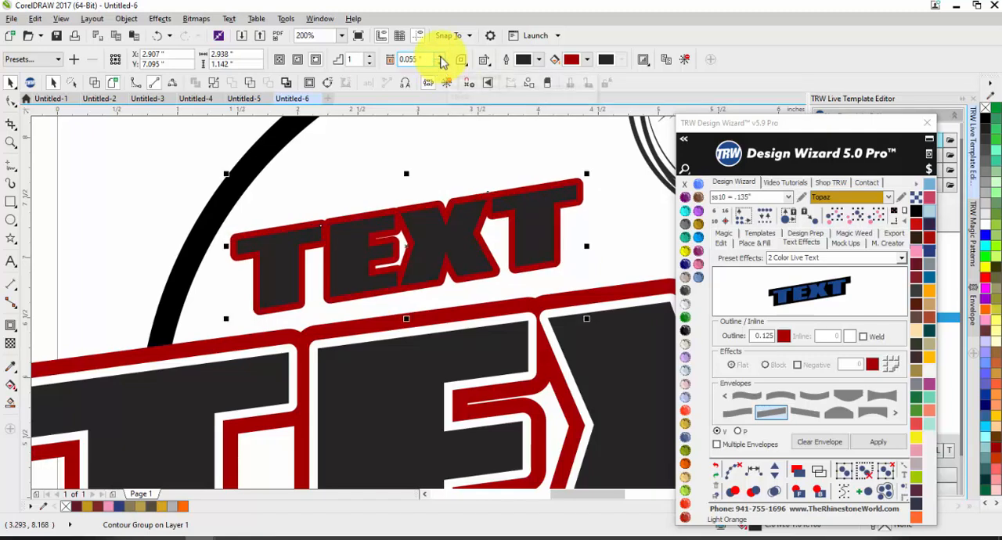
type("0.5")
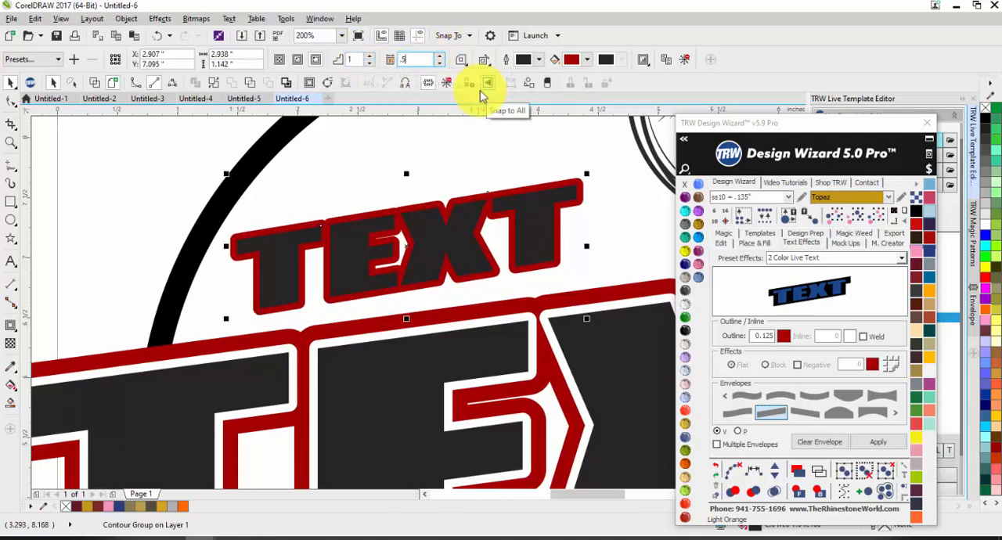
key("Return")
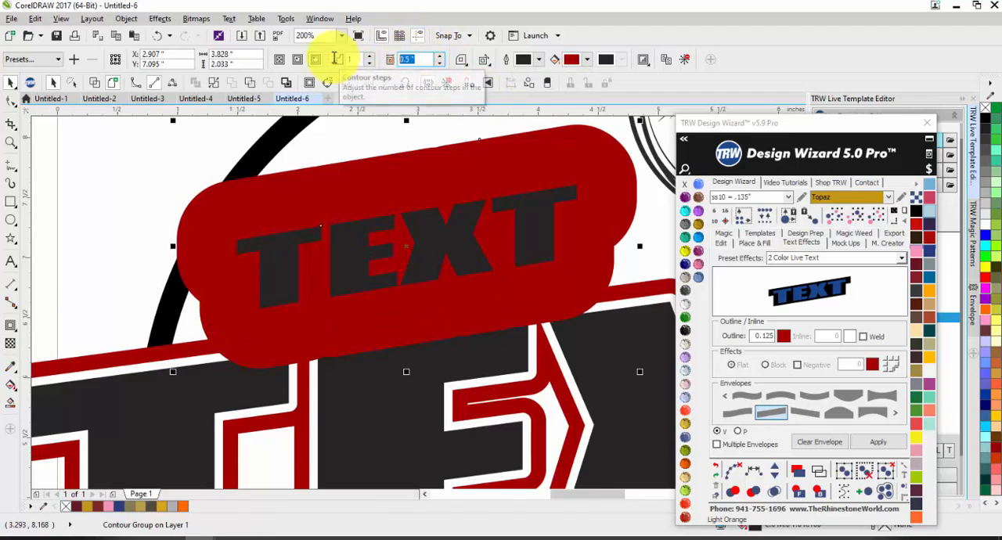
type(".05")
key("Return")
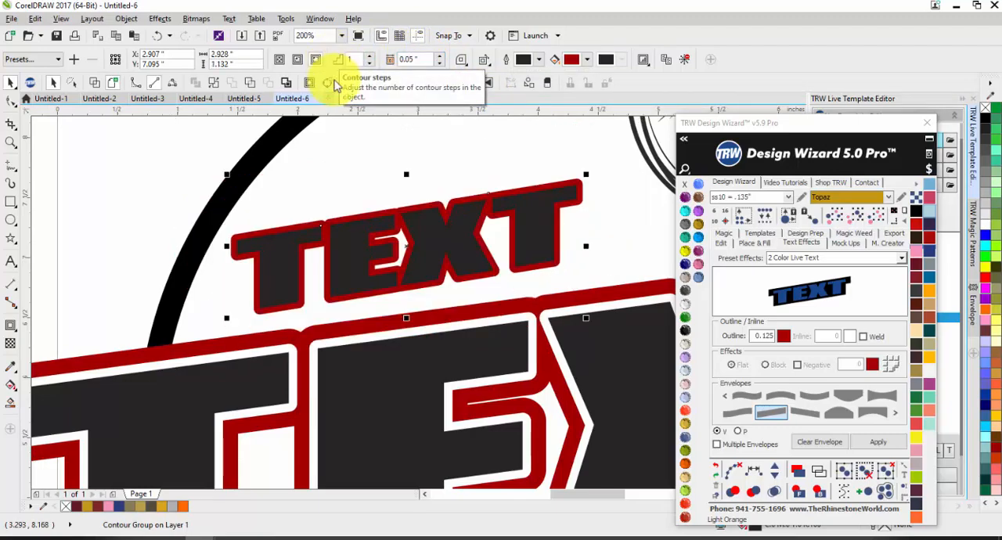
left_click(11, 84)
left_click(156, 161)
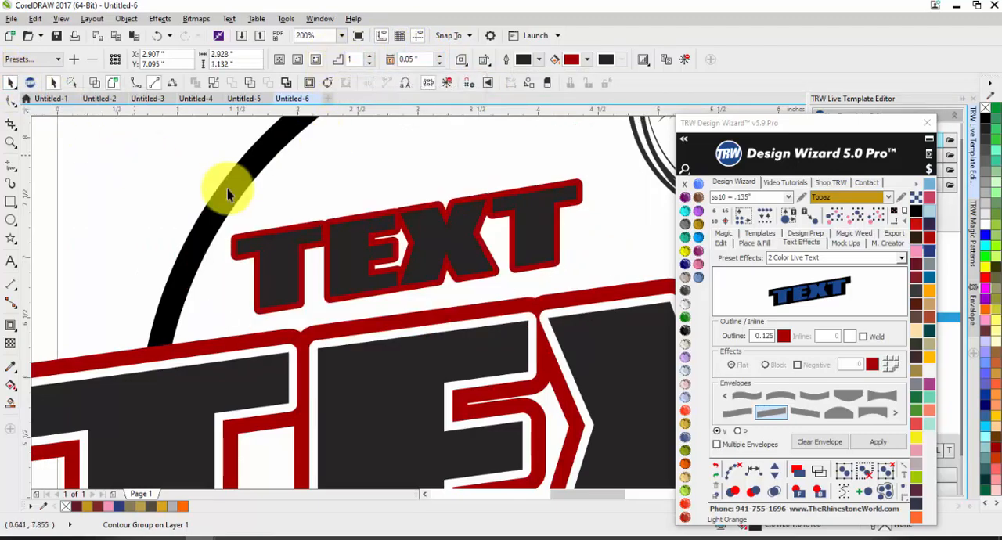
Move the small upper text slightly down, closer to the large text.
left_click(358, 252)
left_click_drag(359, 252, 358, 262)
scroll(430, 259, "down", 1)
left_click(274, 236)
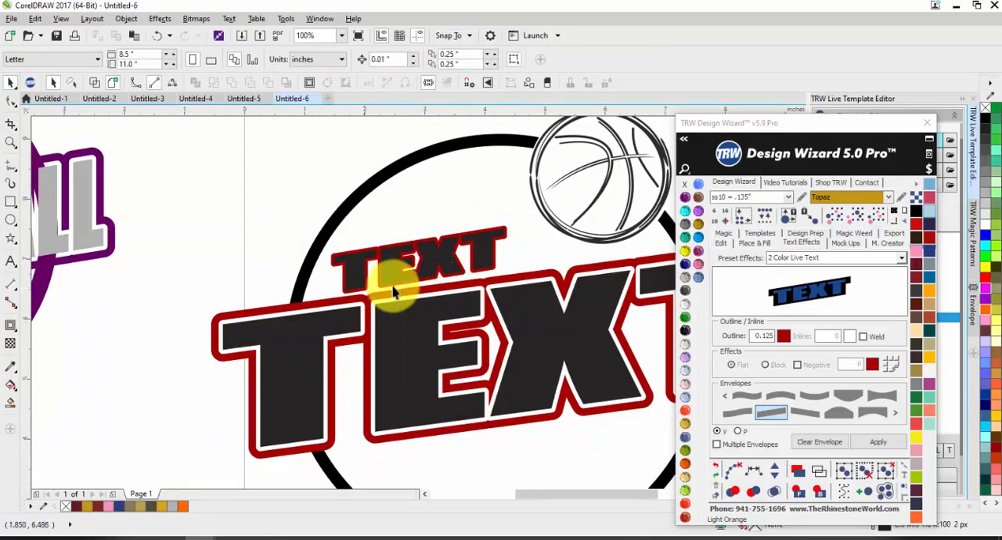
Skew the small upper text vertically so its slant runs parallel to the large text's top edge.
left_click(444, 264)
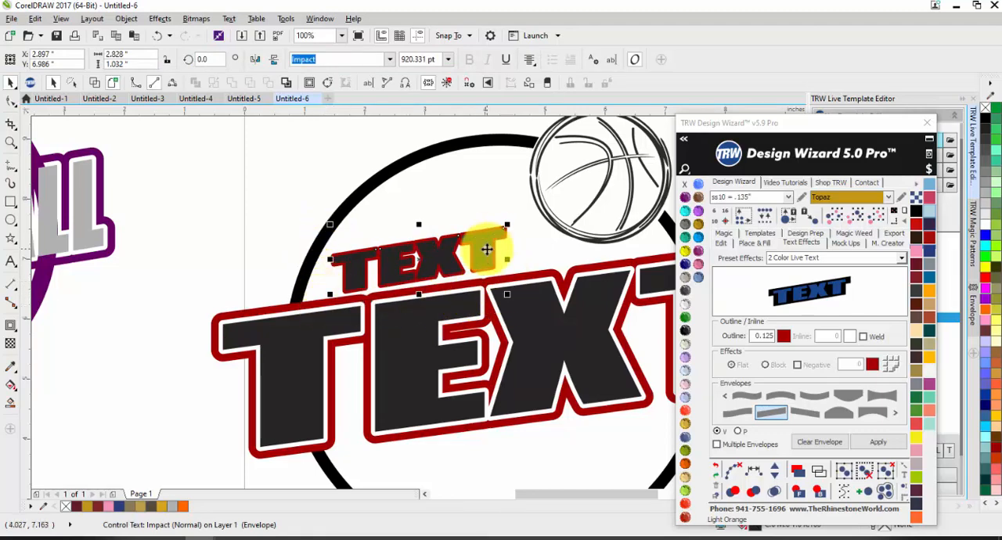
scroll(493, 259, "up", 2)
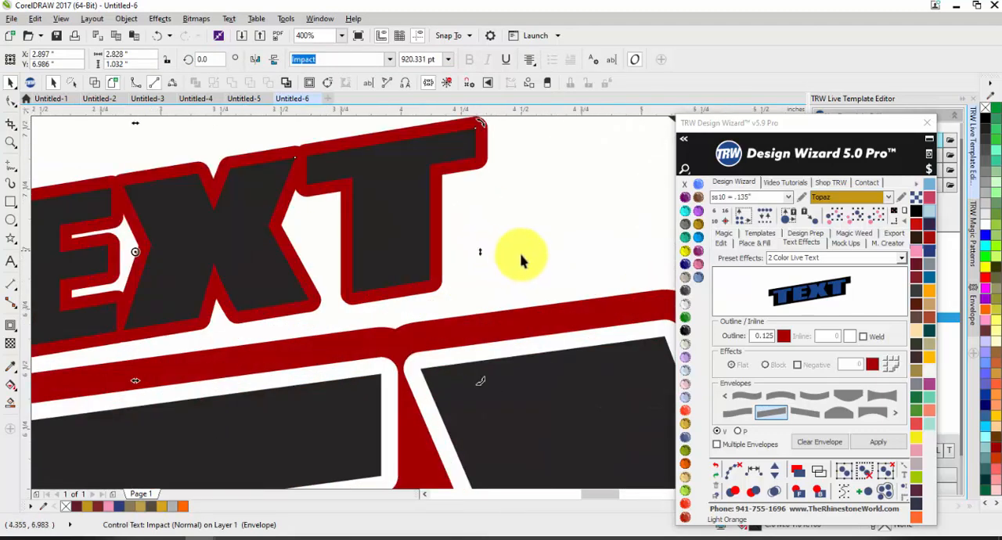
left_click_drag(546, 254, 545, 271)
scroll(551, 272, "down", 1)
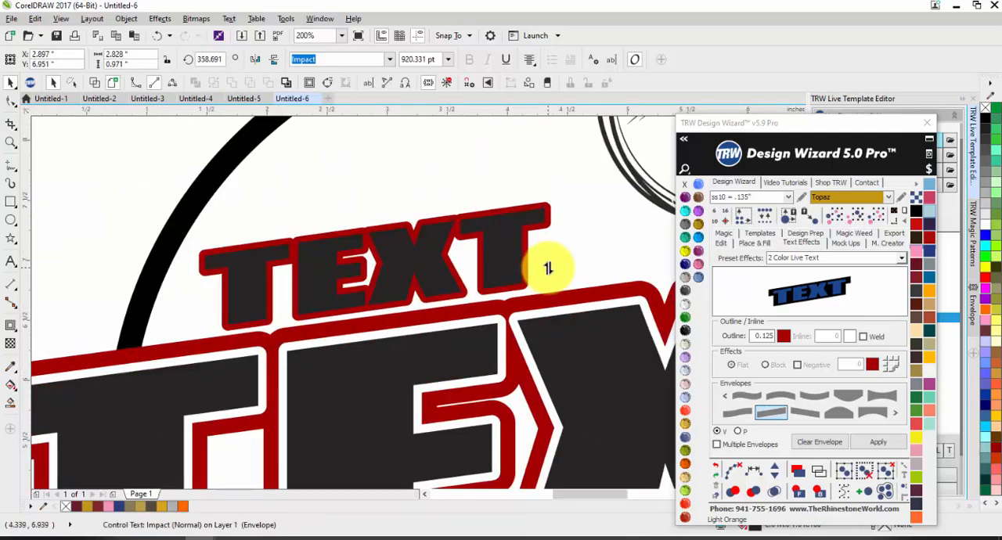
scroll(547, 269, "up", 2)
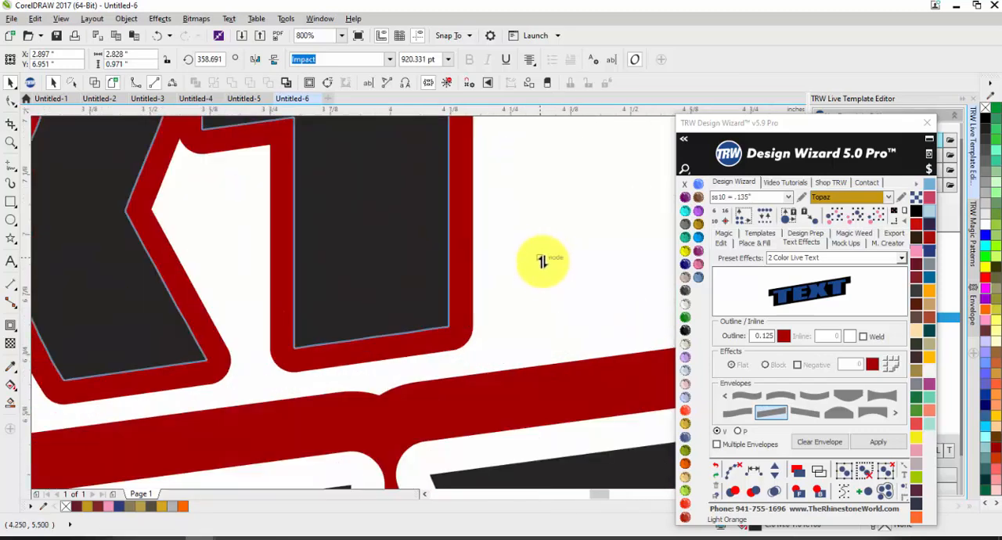
left_click_drag(540, 264, 539, 268)
scroll(539, 268, "down", 3)
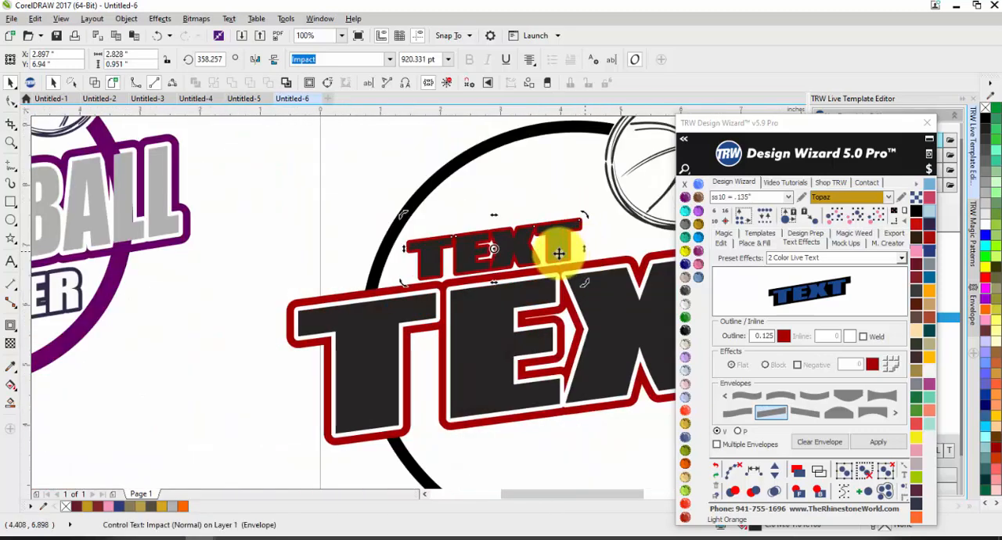
Nudge the skewed small text slightly up and left to even out its gap above the large text.
scroll(532, 248, "up", 2)
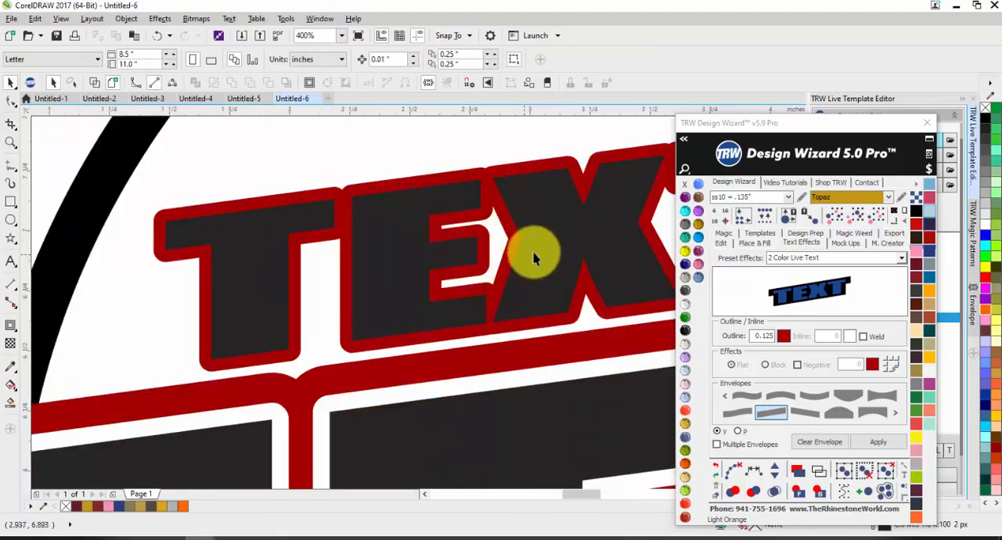
left_click_drag(534, 243, 534, 243)
scroll(505, 258, "down", 2)
left_click(372, 195)
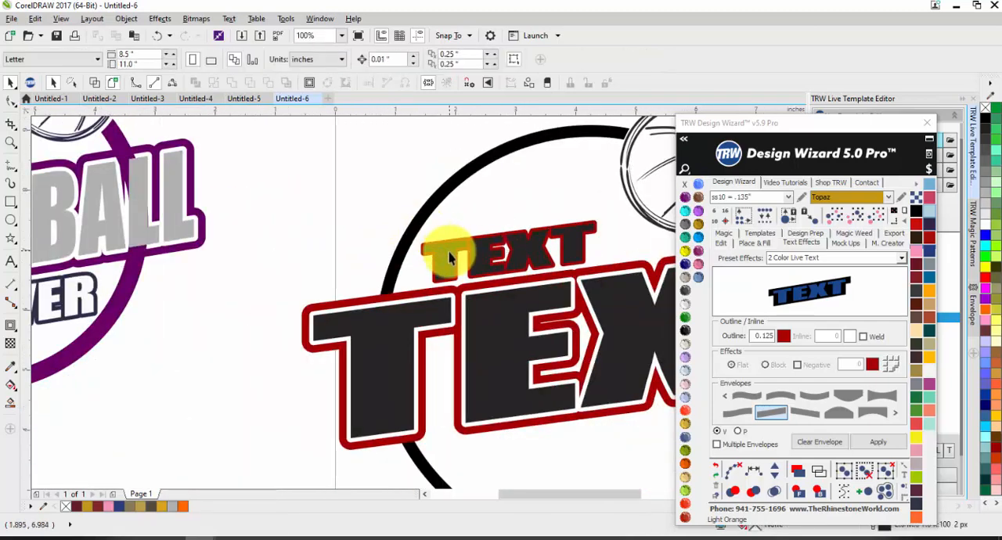
Fill the small upper text with the Crystal color and widen its contour offset to 0.08 in.
left_click(454, 256)
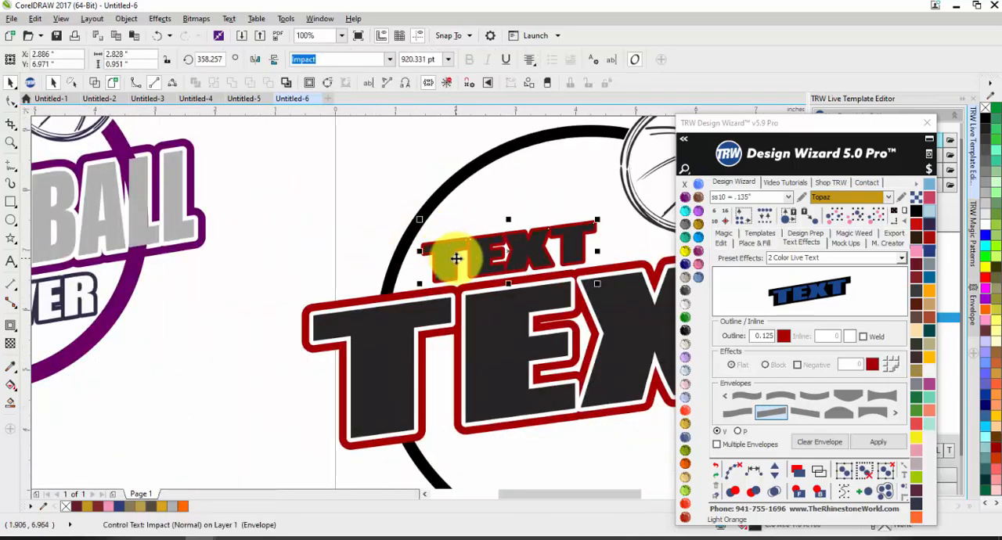
left_click(685, 311)
left_click(351, 192)
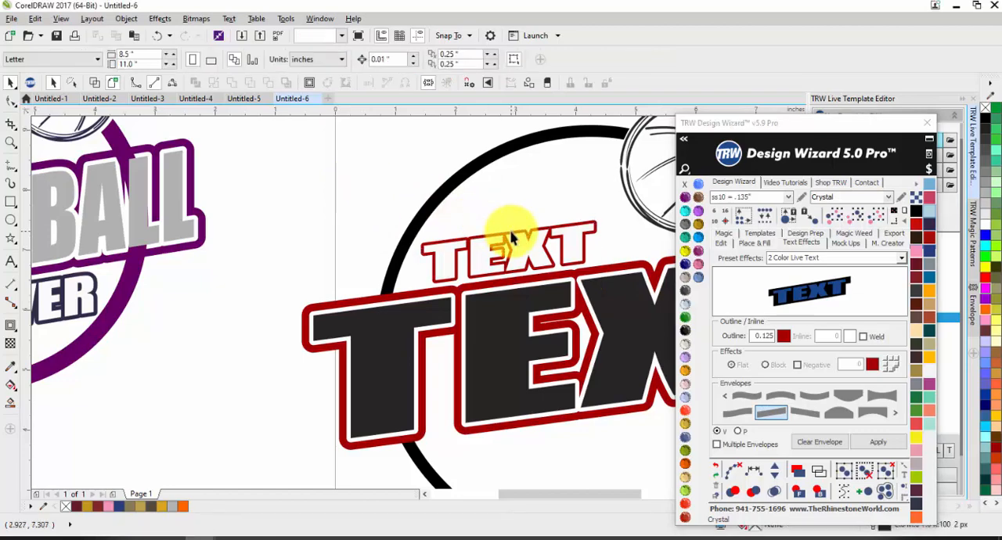
left_click(510, 237)
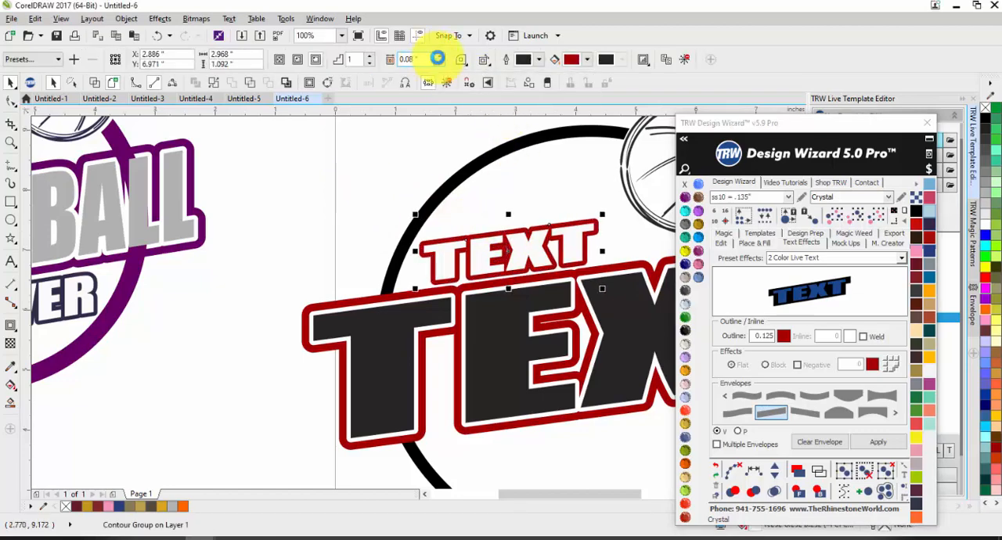
left_click(324, 206)
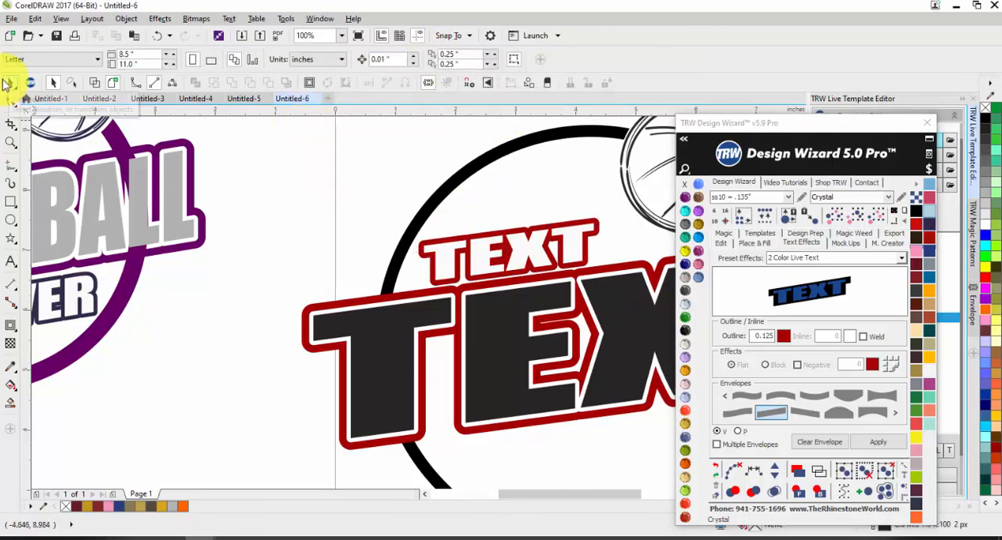
Reposition the white small text slightly up and left above the large text.
scroll(358, 219, "down", 2)
scroll(414, 206, "up", 2)
left_click(415, 213)
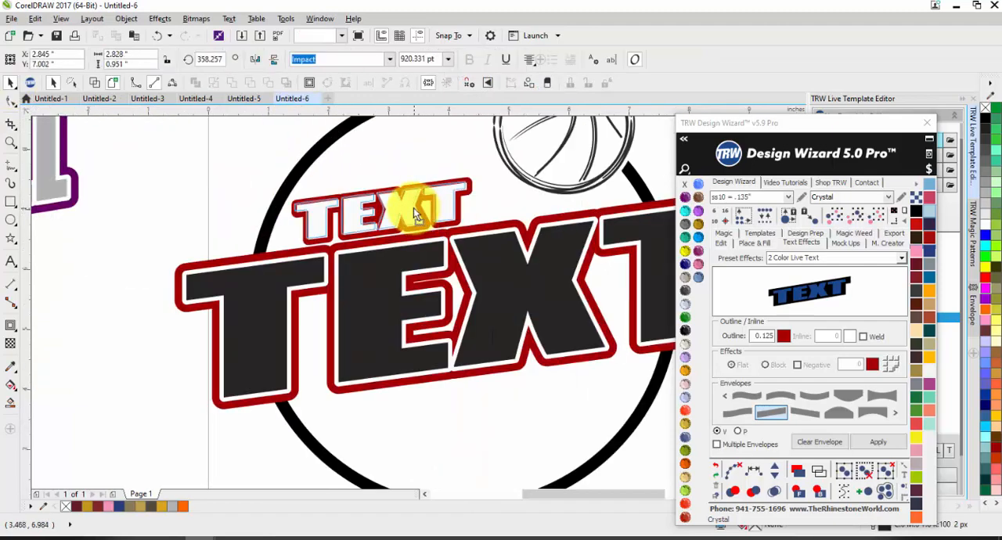
left_click_drag(414, 209, 412, 207)
left_click(258, 165)
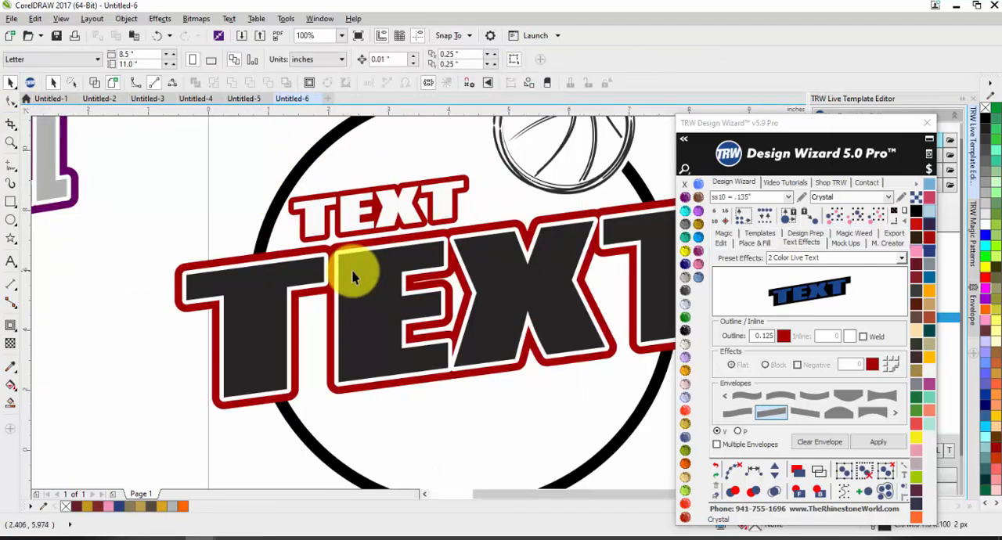
Add another slanted 2 Color Live Text, shrunk to about 3 in wide with its outline, below the large text's right half.
scroll(353, 278, "down", 2)
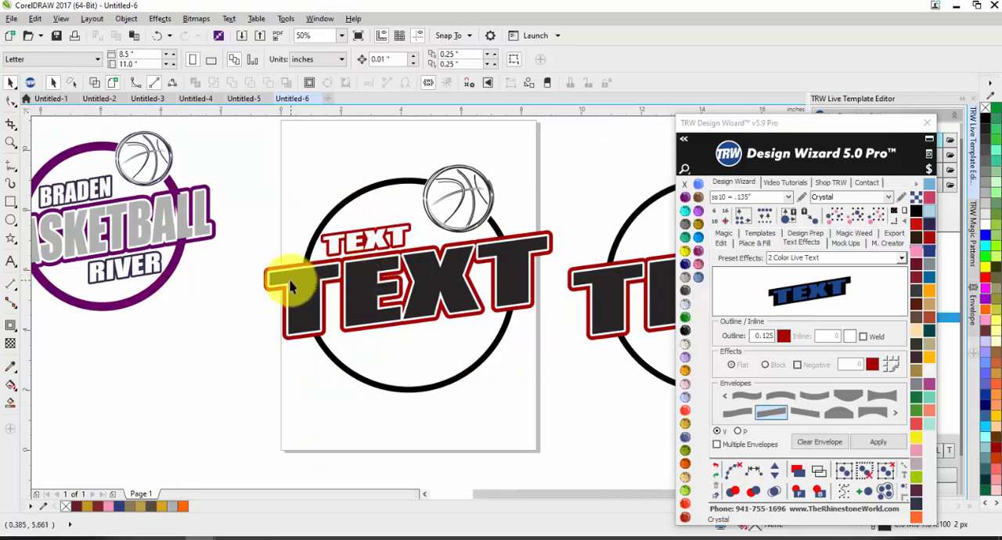
left_click(881, 443)
left_click_drag(564, 226, 442, 306)
left_click_drag(311, 320, 462, 333)
scroll(454, 336, "up", 4)
scroll(486, 336, "down", 3)
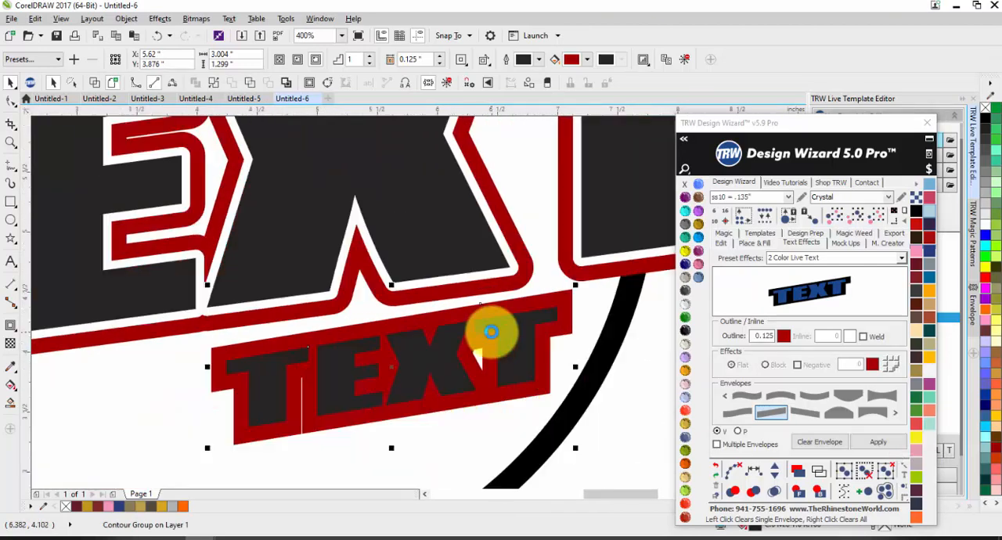
Set the lower small text's contour offset to 0.065 in with rounded corners.
scroll(532, 340, "up", 2)
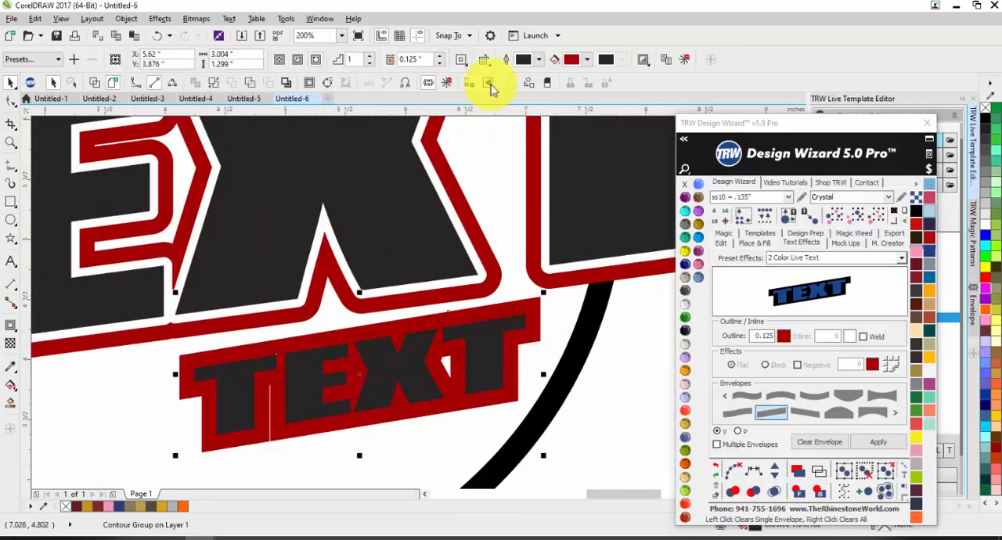
left_click(438, 63)
left_click(438, 63)
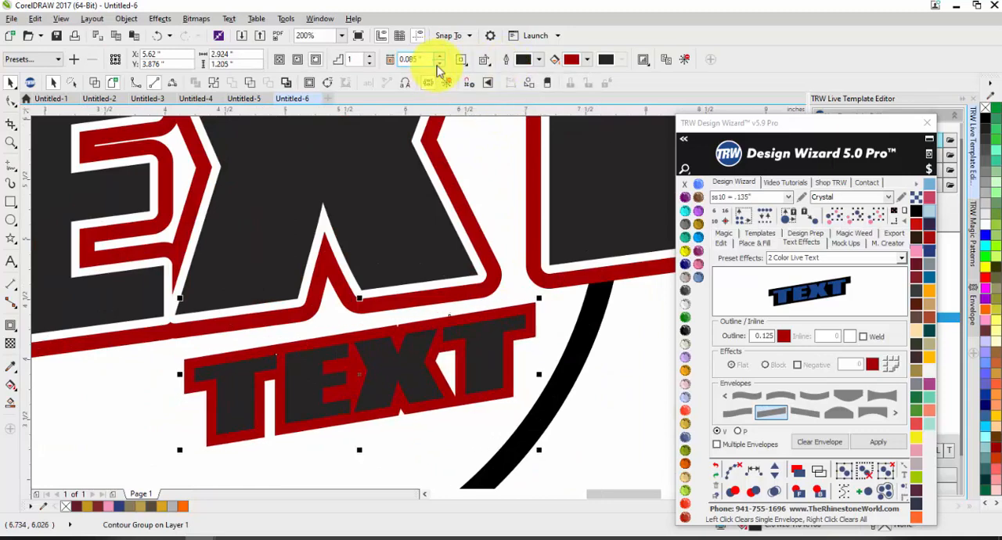
left_click(438, 63)
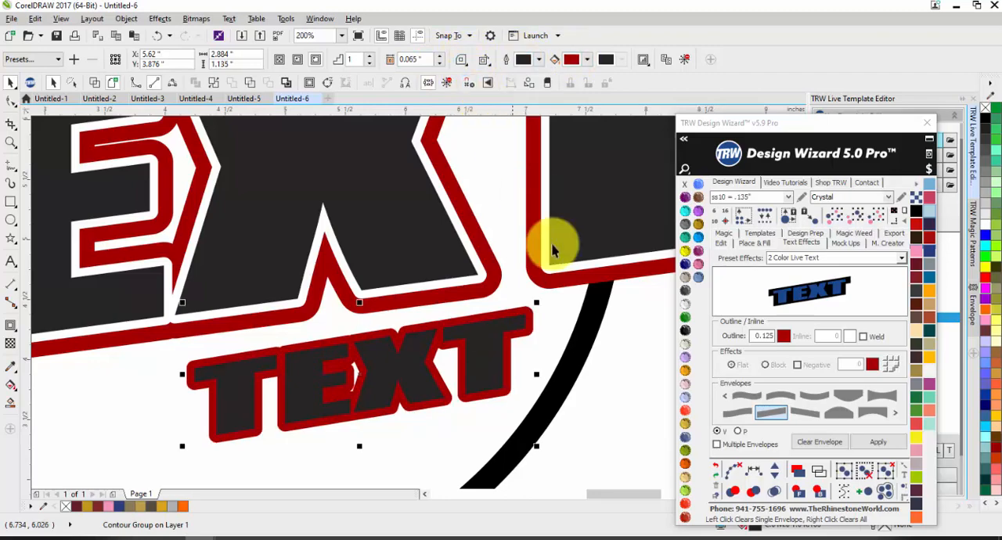
Shift the lower small text slightly up and right beneath the large text, and skew it vertically to adjust its slant.
scroll(559, 262, "down", 2)
scroll(470, 322, "up", 4)
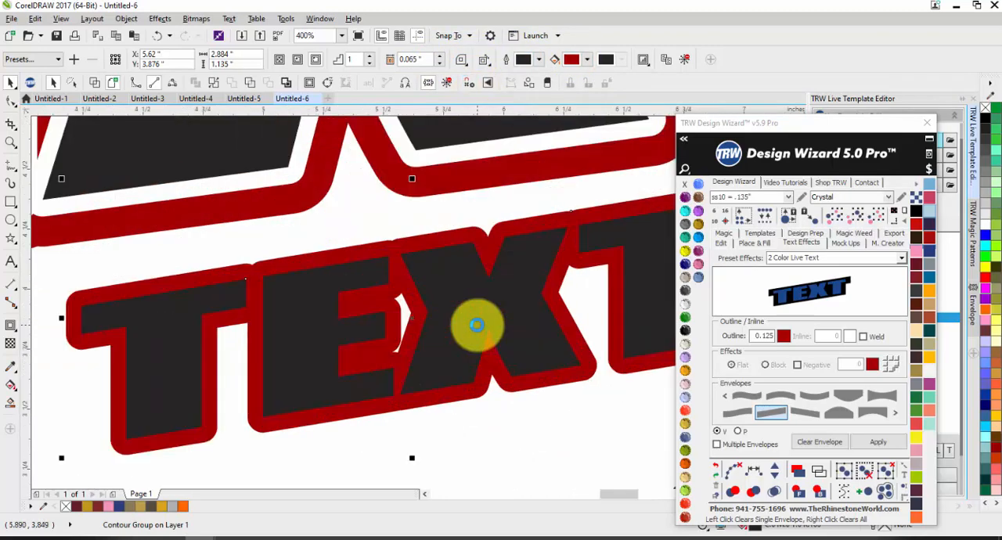
scroll(477, 323, "down", 2)
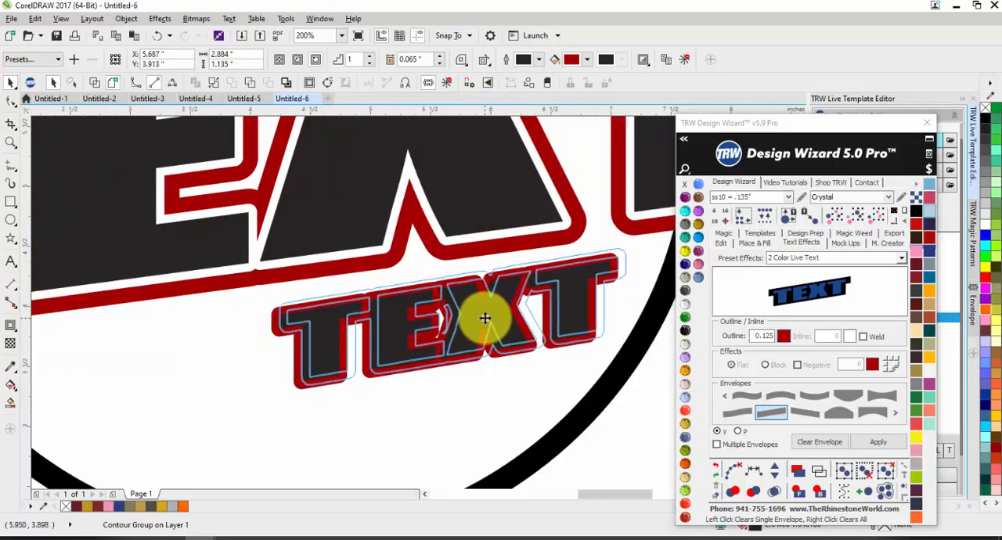
left_click(415, 329)
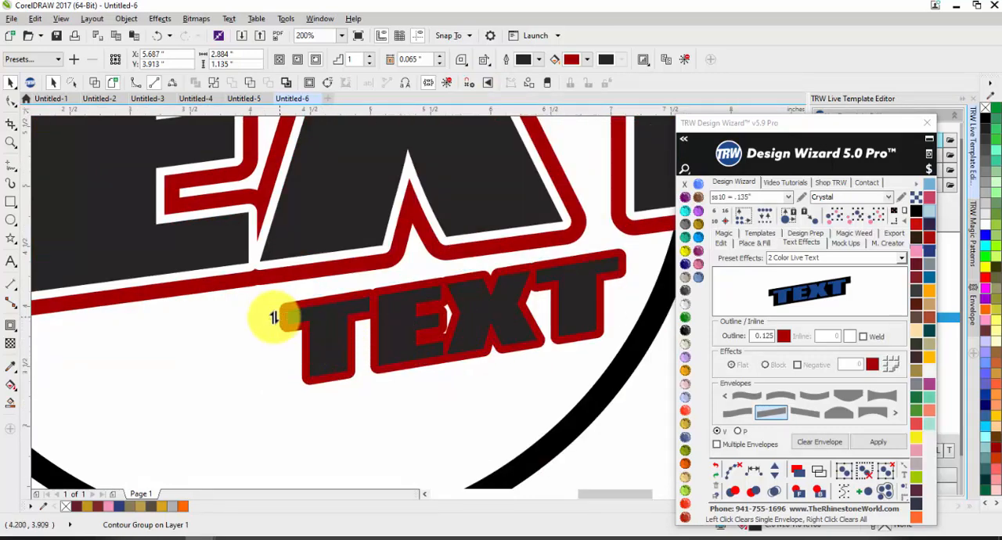
left_click_drag(273, 317, 273, 308)
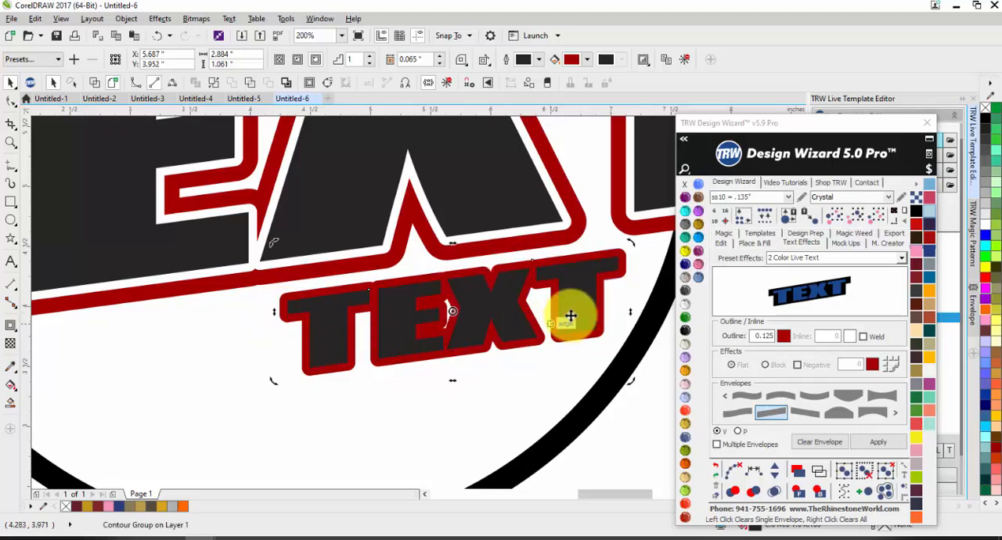
scroll(548, 337, "down", 3)
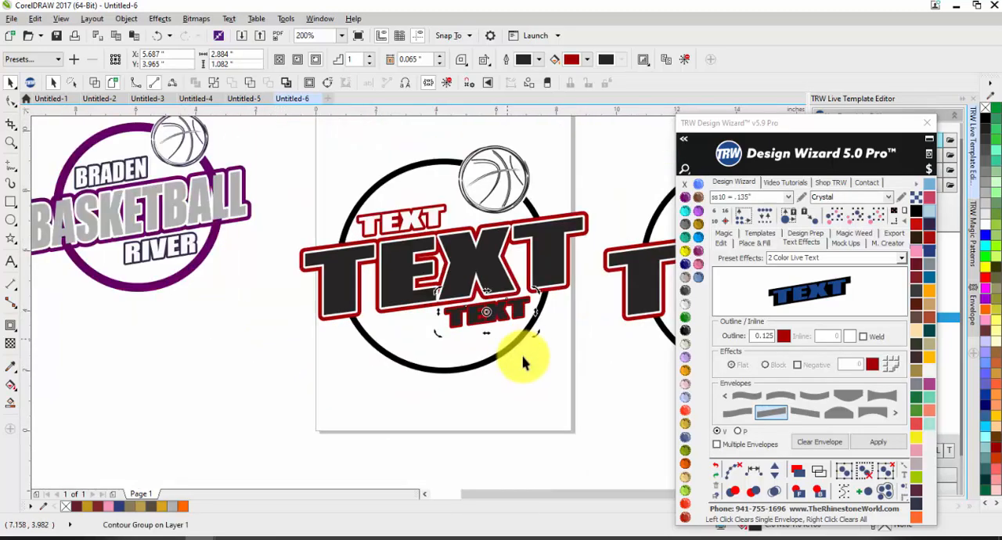
Fill the lower small text with the Crystal color, keep its contour, and clear the selection.
scroll(502, 317, "up", 2)
left_click(483, 314)
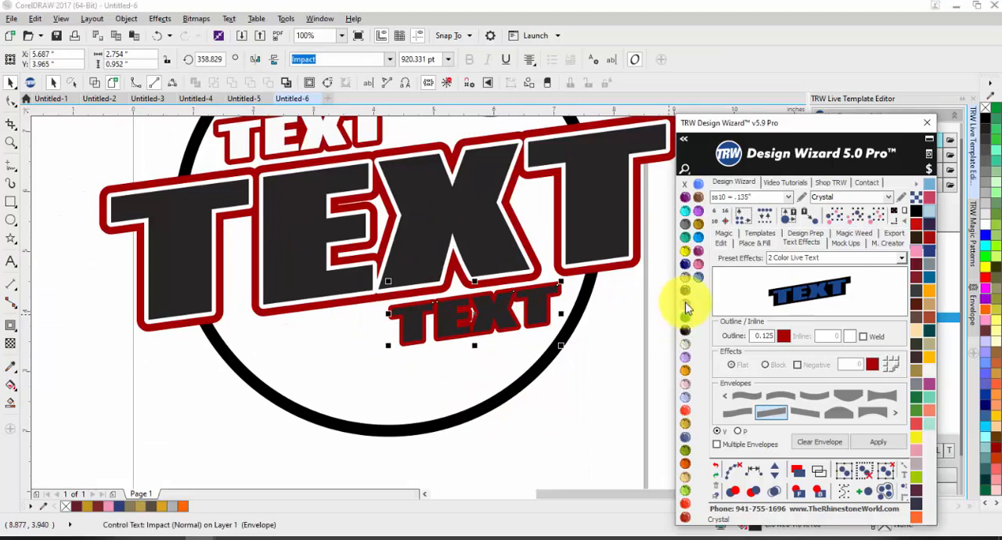
left_click(483, 357)
scroll(482, 357, "down", 2)
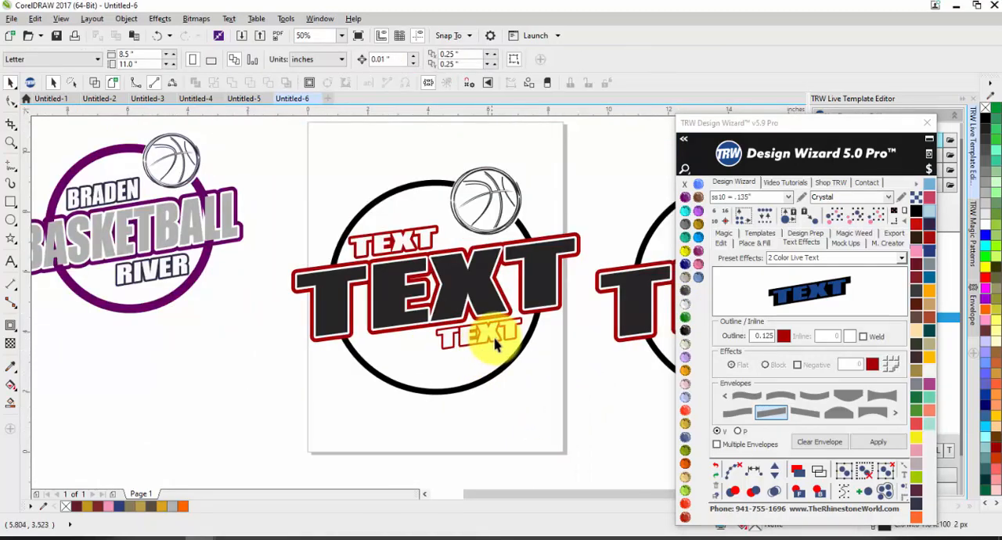
scroll(485, 354, "up", 2)
left_click(479, 309)
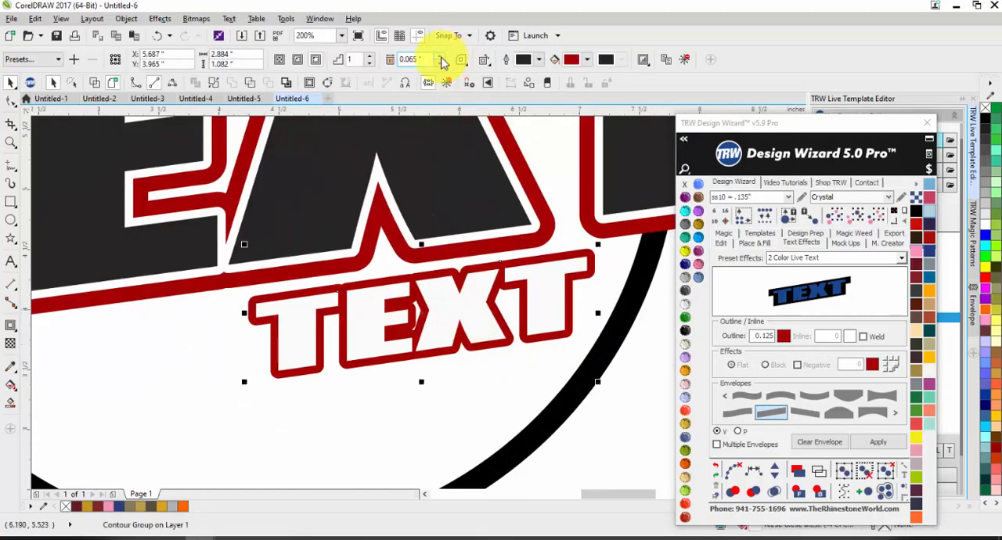
scroll(488, 246, "down", 2)
left_click(538, 344)
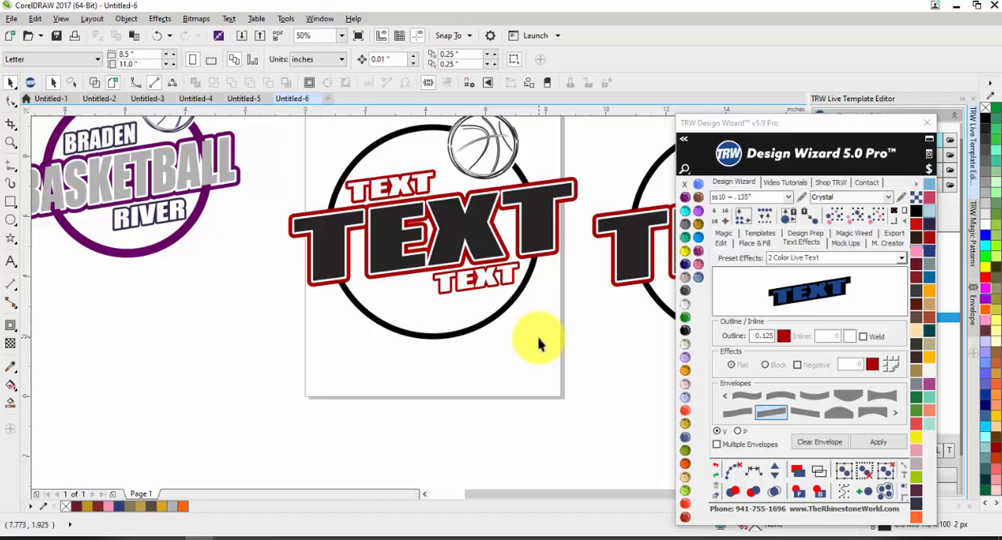
left_click(383, 249)
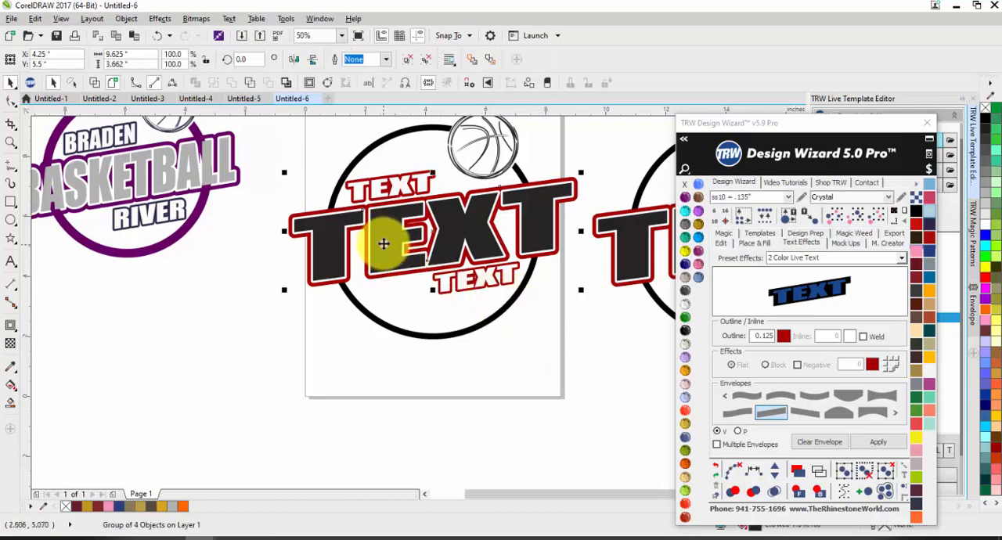
left_click_drag(313, 239, 338, 407)
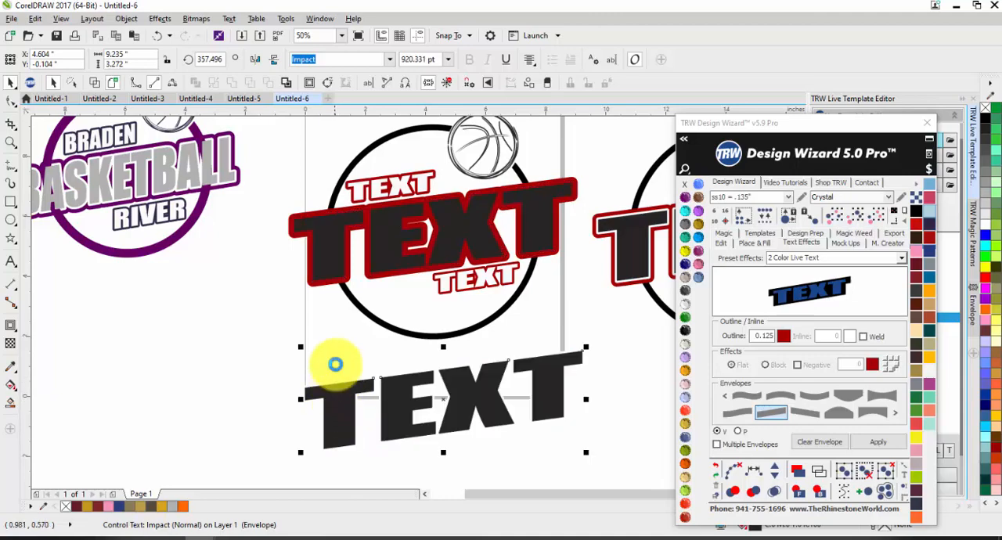
key("ctrl+z")
Place a copy of the large text with its inner white contour on the empty area below the page.
scroll(297, 211, "up", 5)
left_click(287, 194)
scroll(288, 193, "down", 6)
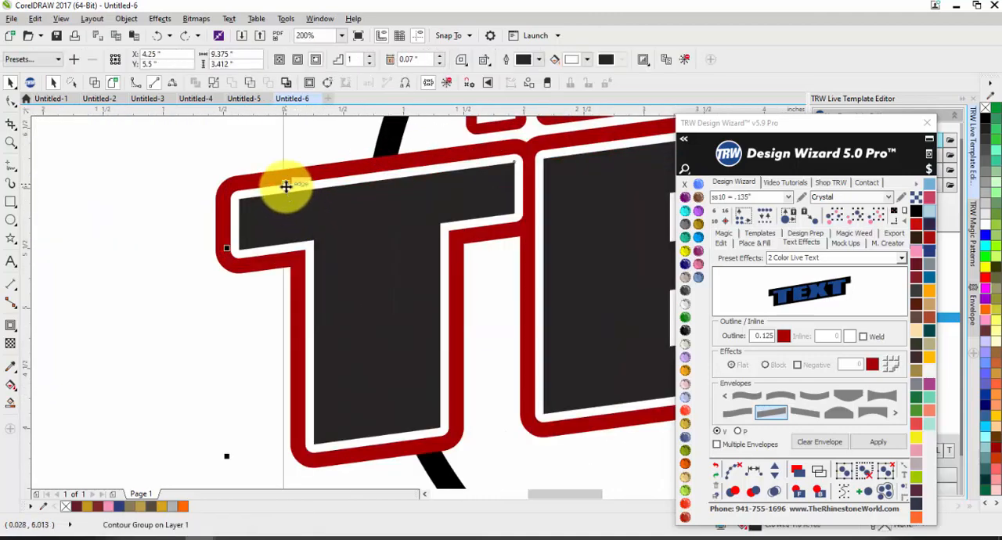
left_click_drag(309, 215, 333, 310)
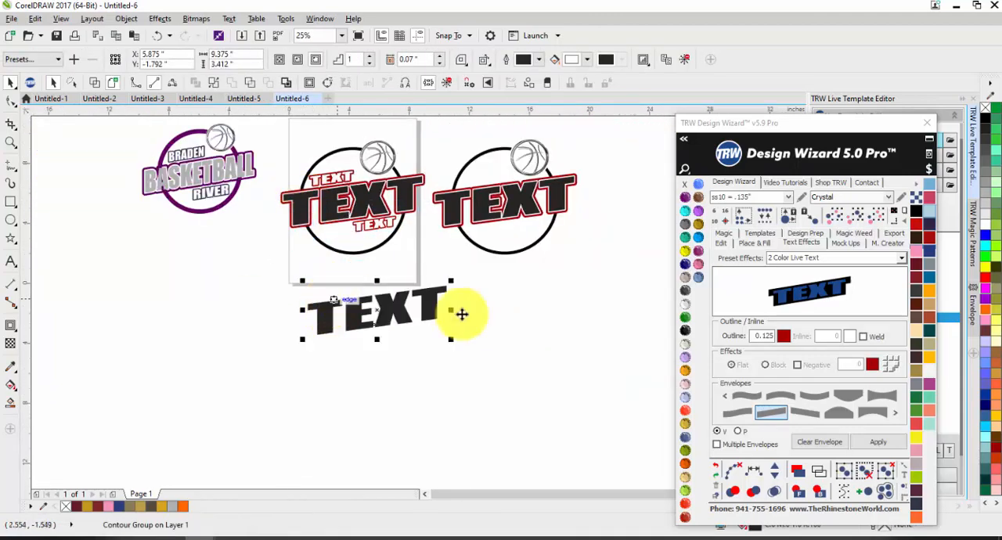
Recolor the contour of the copied text below the page from the contour fill palette to bright red.
scroll(470, 274, "up", 4)
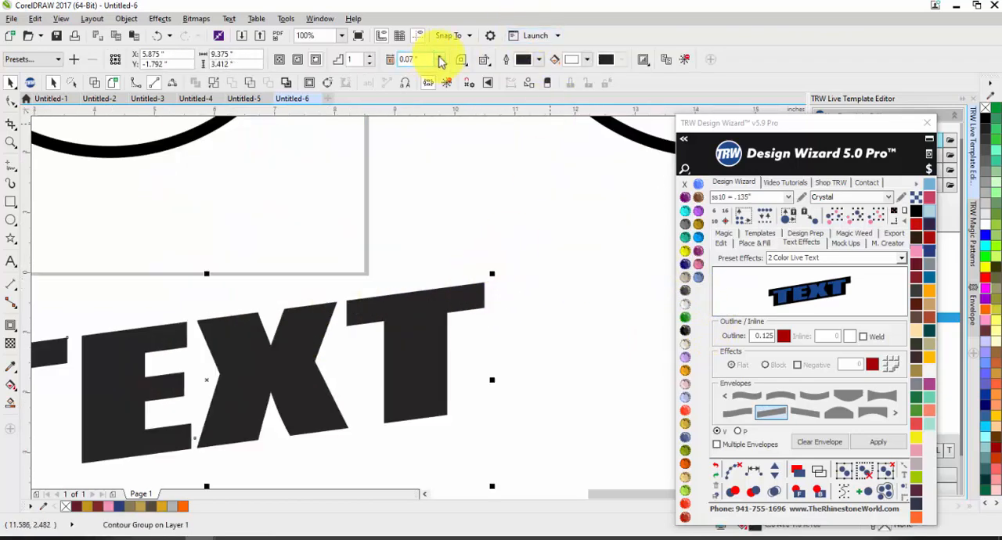
left_click(583, 63)
left_click(597, 121)
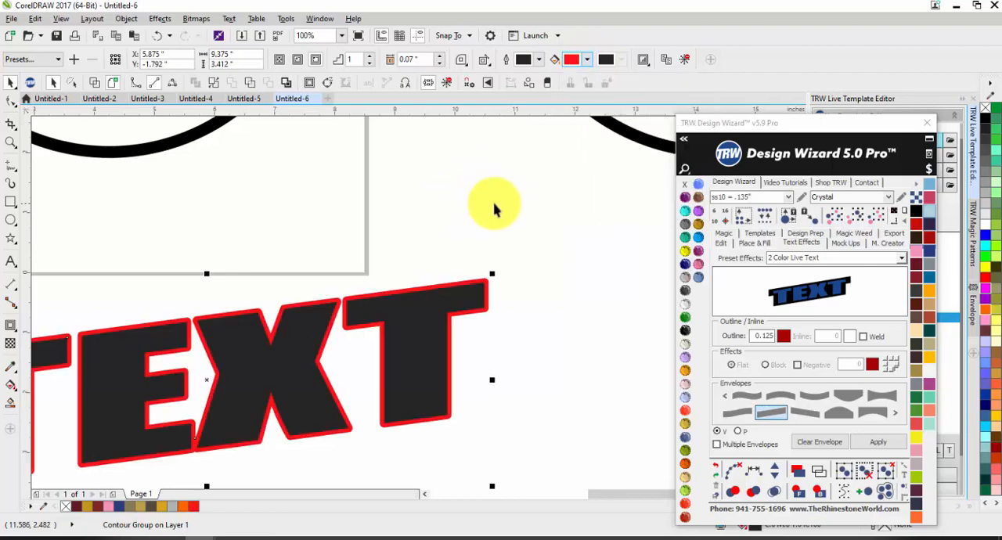
Shrink the red-outlined text copy to about 3.65 in wide and position it over the lower small white text.
scroll(492, 211, "down", 4)
left_click_drag(359, 287, 427, 169)
scroll(434, 148, "up", 3)
left_click_drag(475, 280, 412, 295)
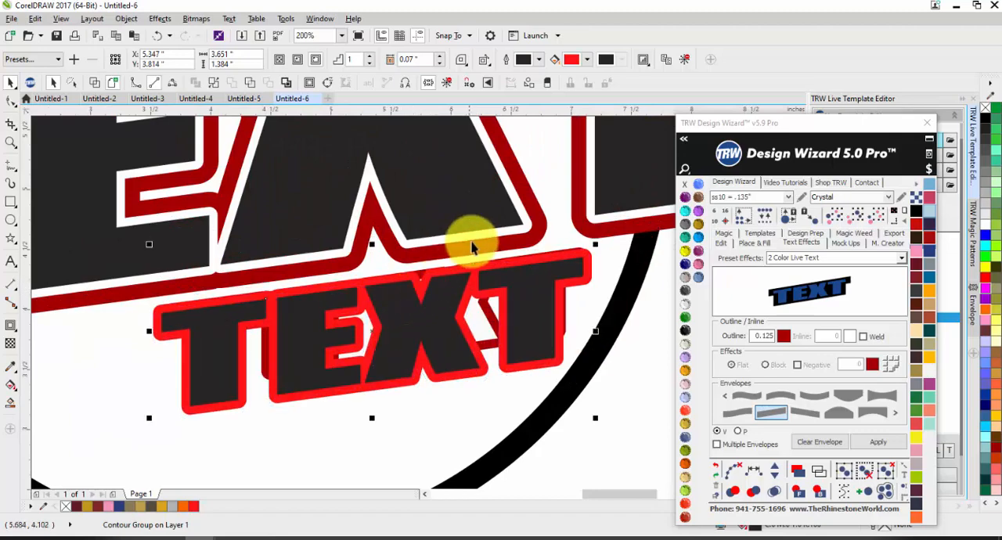
scroll(463, 240, "down", 2)
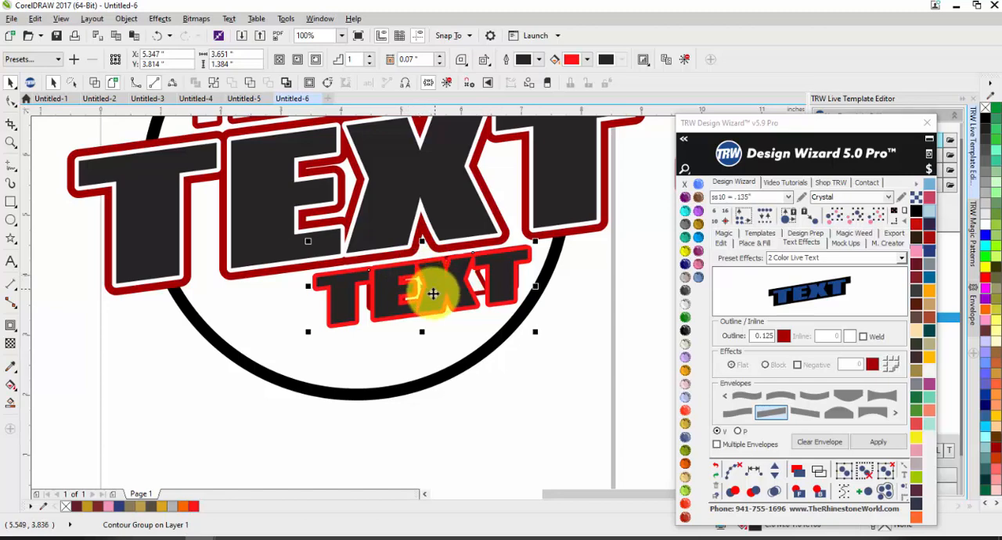
scroll(428, 313, "down", 1)
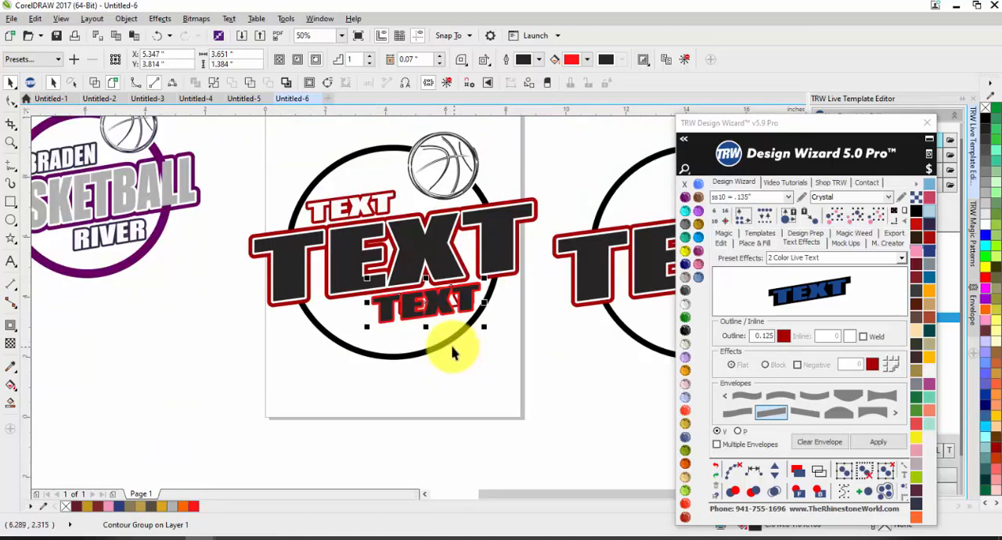
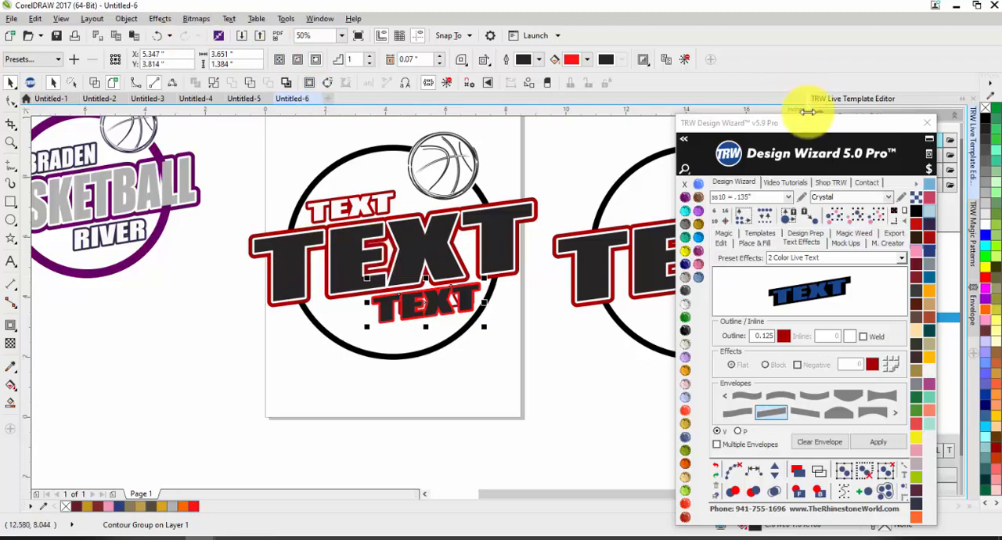
Copy the complete logo on the page, with its three texts, ring and basketball, into a new blank document.
left_click_drag(814, 123, 592, 367)
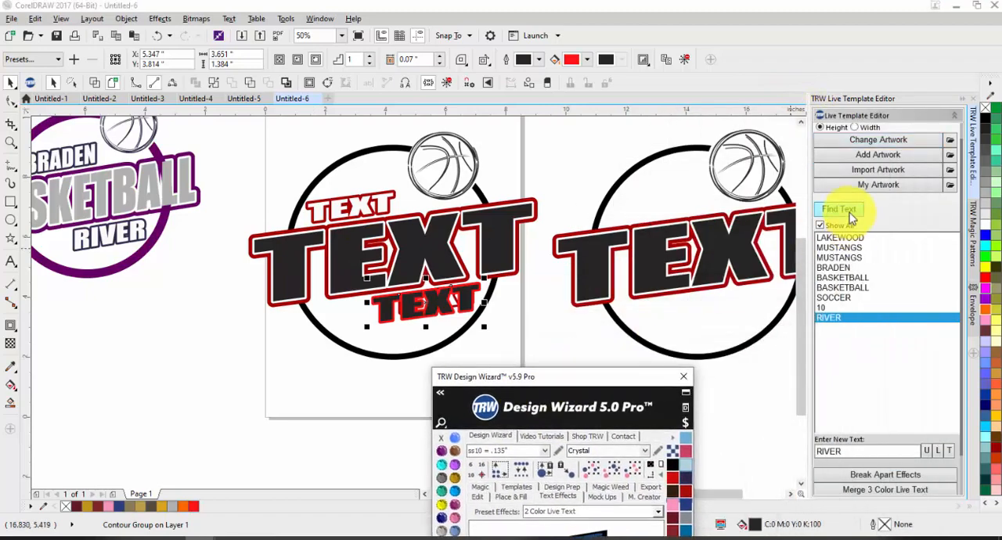
scroll(387, 207, "down", 2)
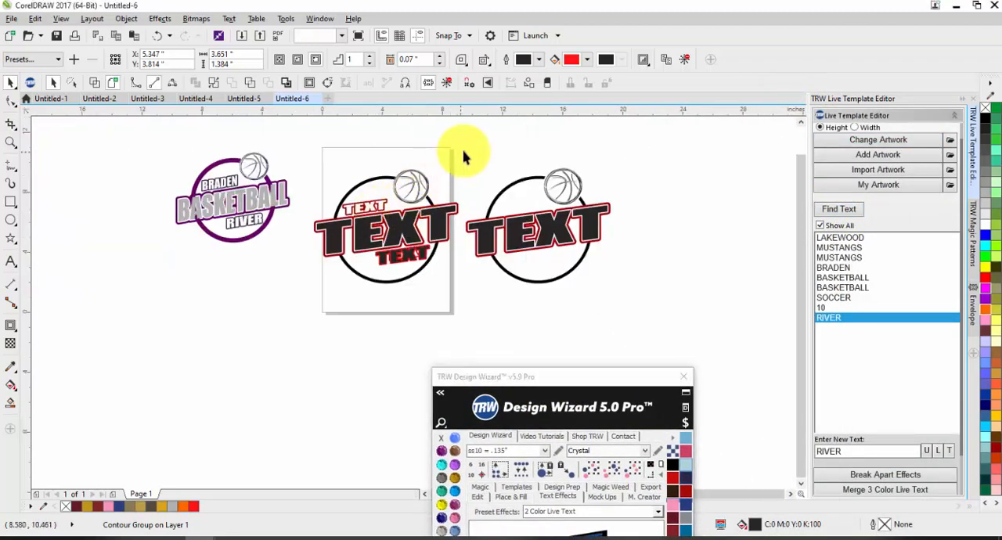
left_click_drag(464, 157, 298, 330)
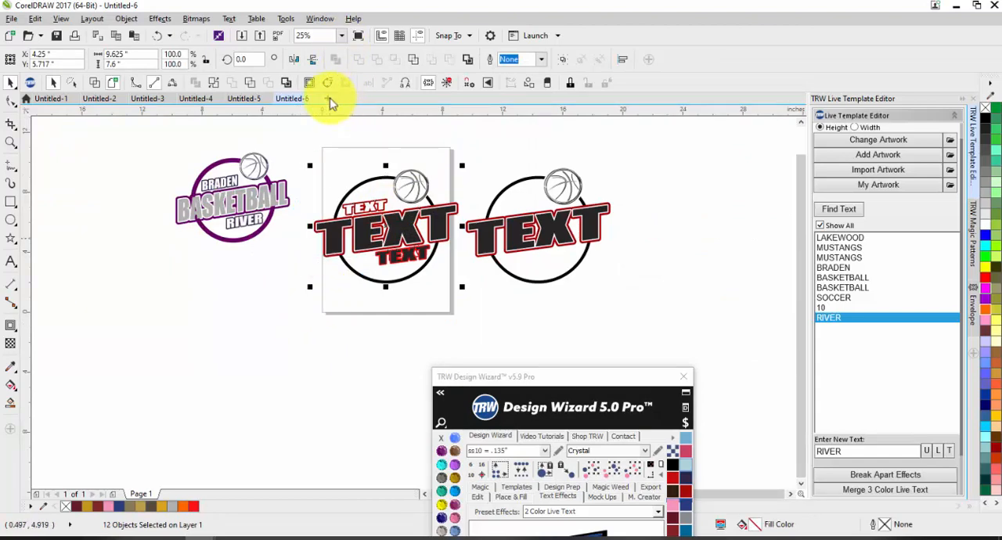
key("ctrl+n")
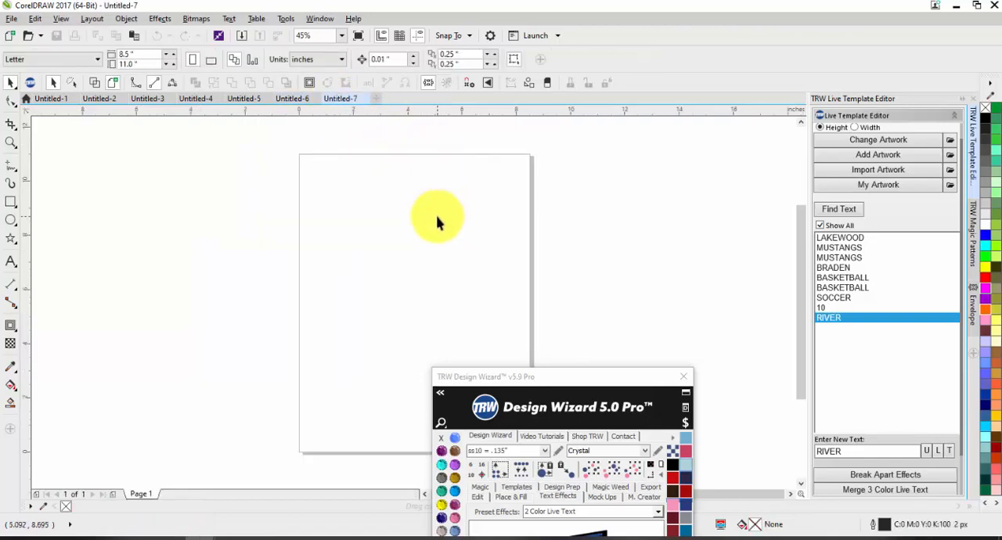
key("ctrl+v")
scroll(482, 266, "up", 2)
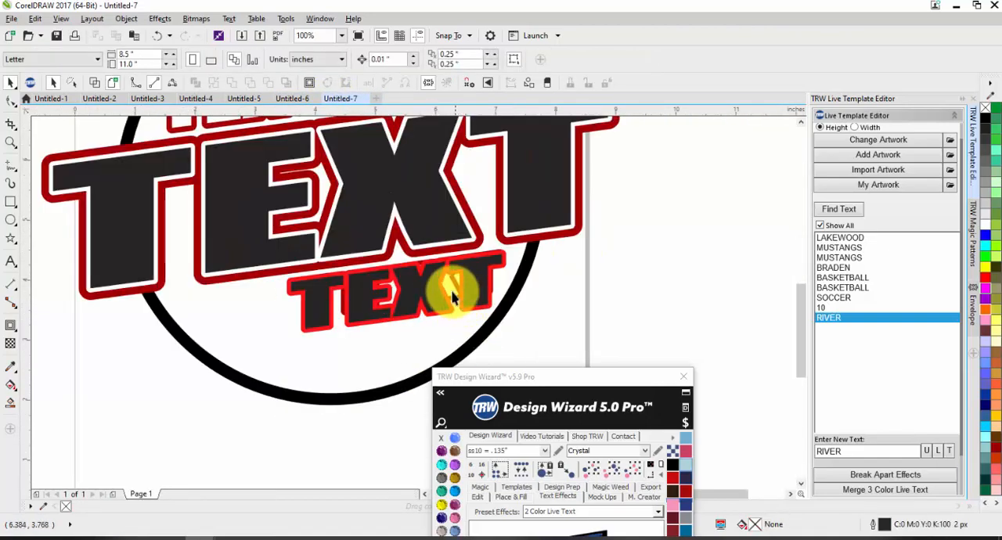
left_click(452, 291)
key("Escape")
scroll(447, 286, "down", 1)
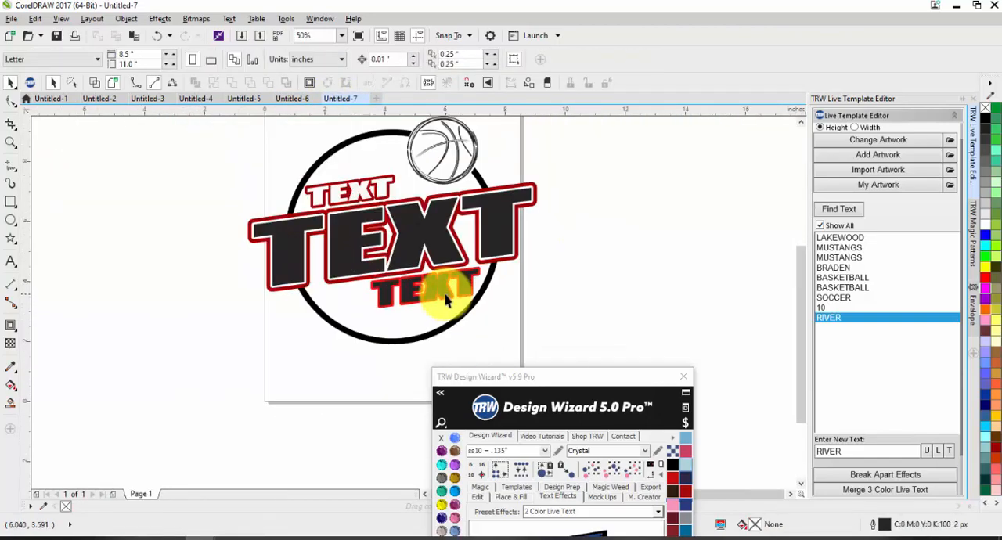
List the pasted logo's live texts in the Live Template Editor and change the upper small text to BRADEN.
left_click(831, 211)
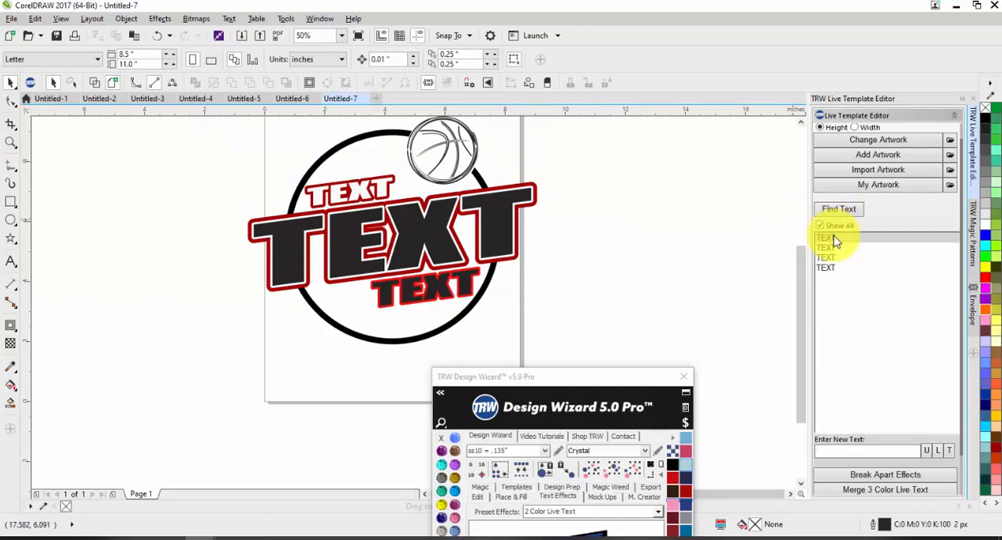
left_click(834, 238)
type("B")
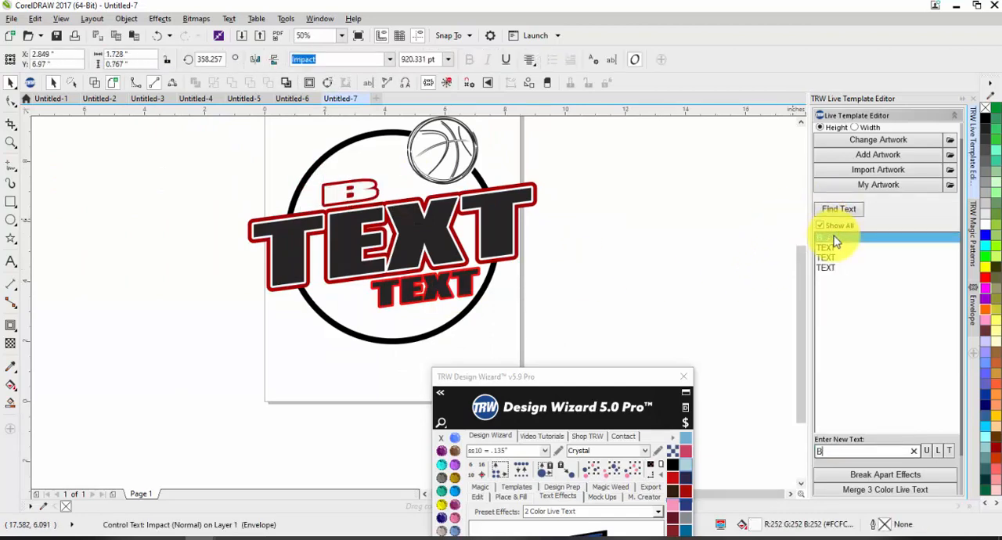
type("RADEN")
key("Return")
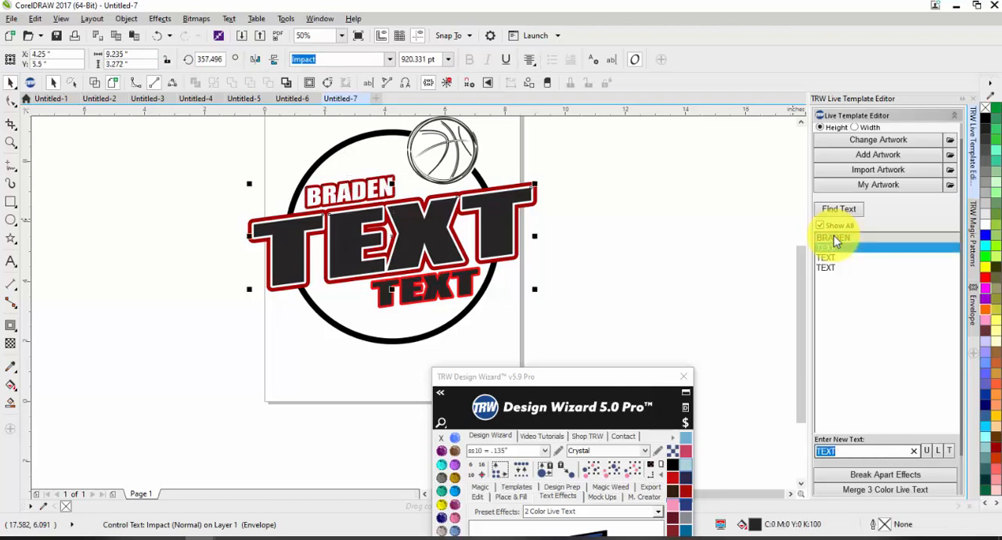
Change both layers of the large slanted text to RIVER.
type("RIVER")
key("Return")
type("RIVER")
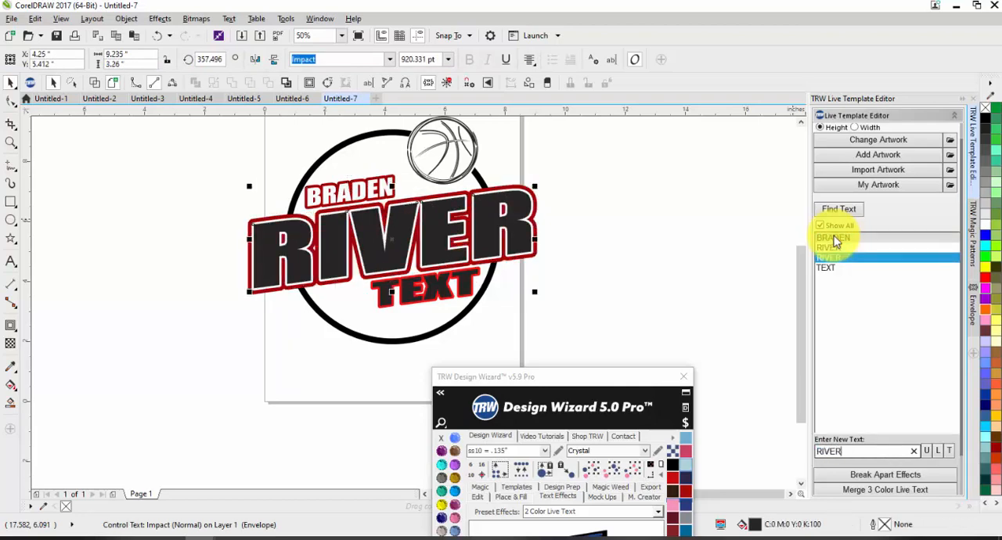
key("Return")
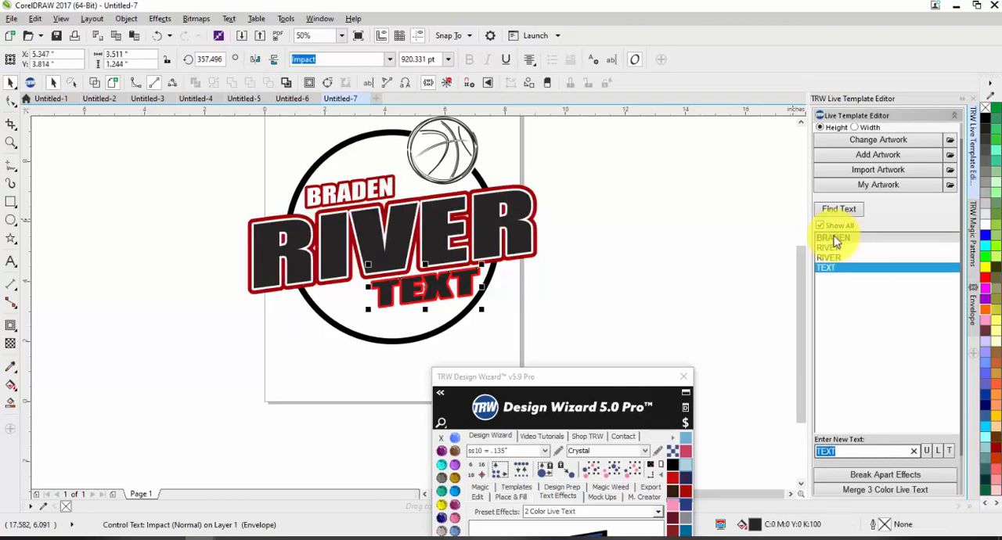
Change the lower small text to BASKETBALL and narrow it to about 3.4 in wide.
type("BASKETBALL")
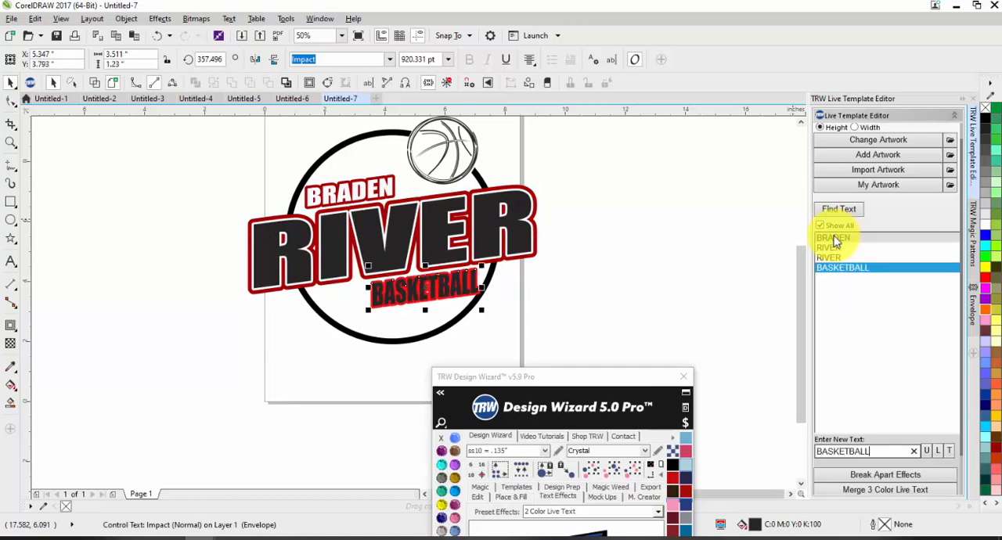
scroll(453, 303, "up", 2)
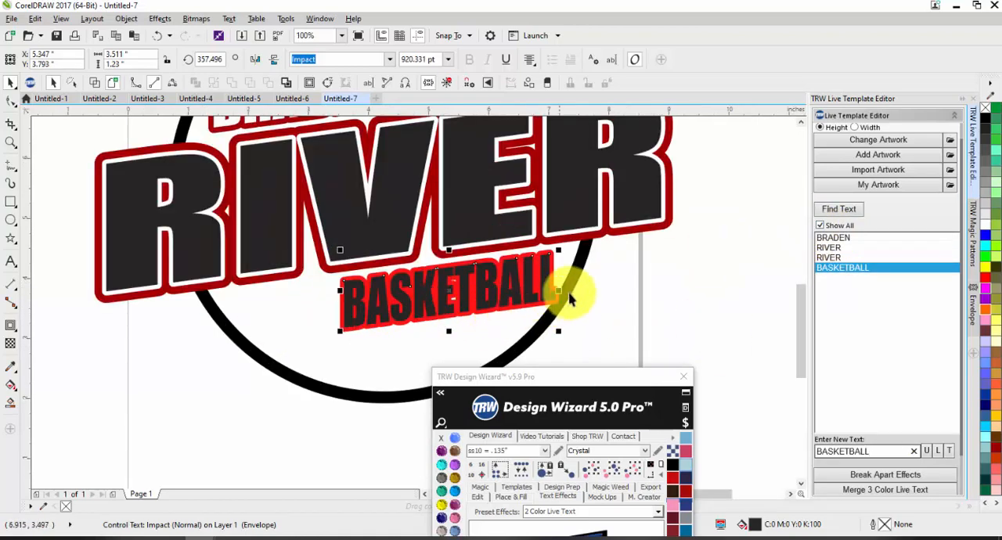
left_click_drag(561, 290, 542, 302)
Step through the listed text entries with Show All on and off to examine which logo text each one selects.
left_click(830, 237)
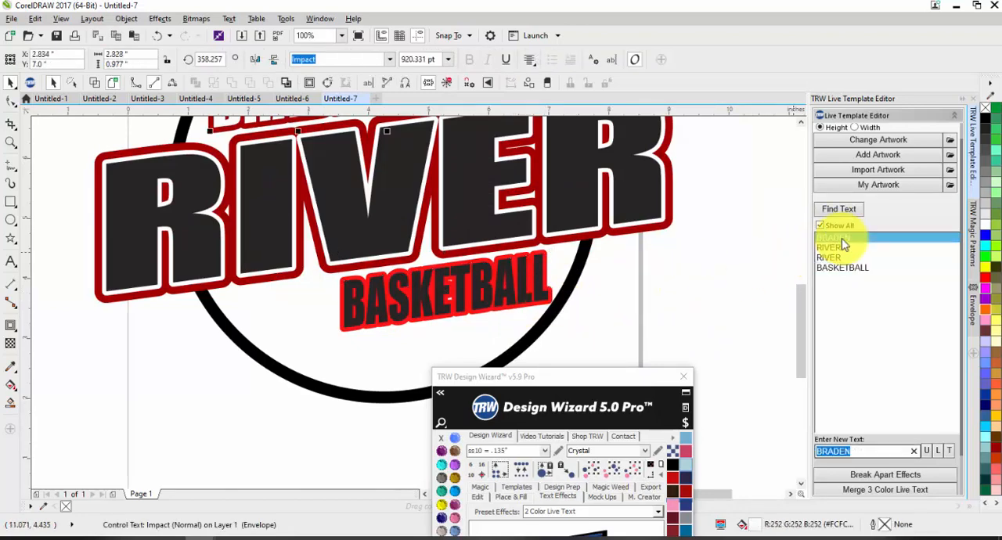
key("Tab")
key("Tab")
key("Tab")
key("Tab")
key("Tab")
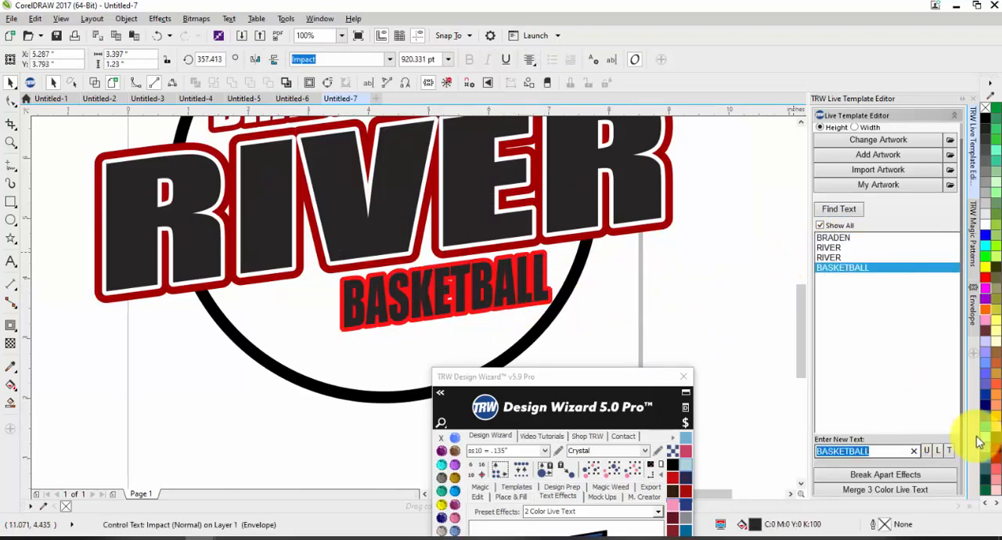
key("Tab")
key("Tab")
key("Tab")
key("Tab")
key("Tab")
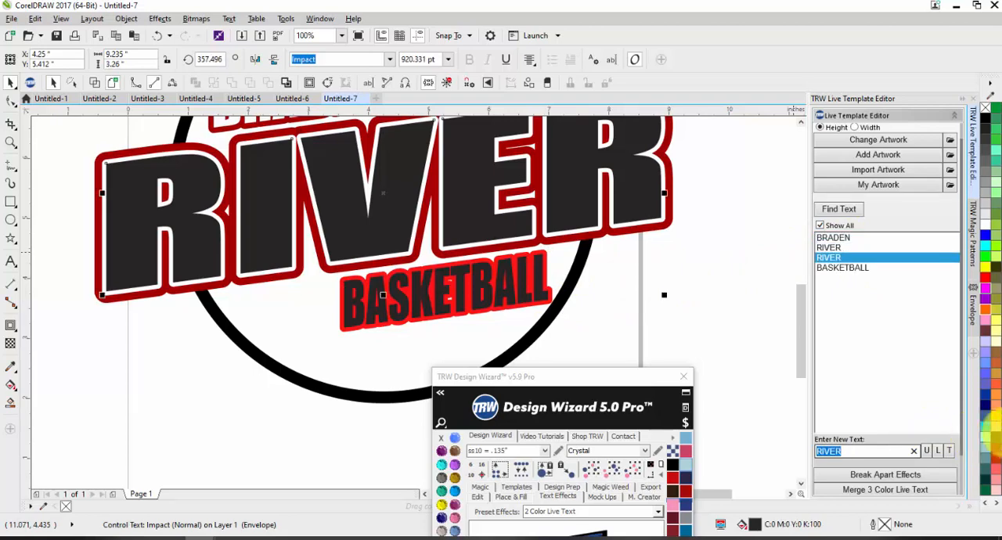
scroll(937, 486, "down", 1)
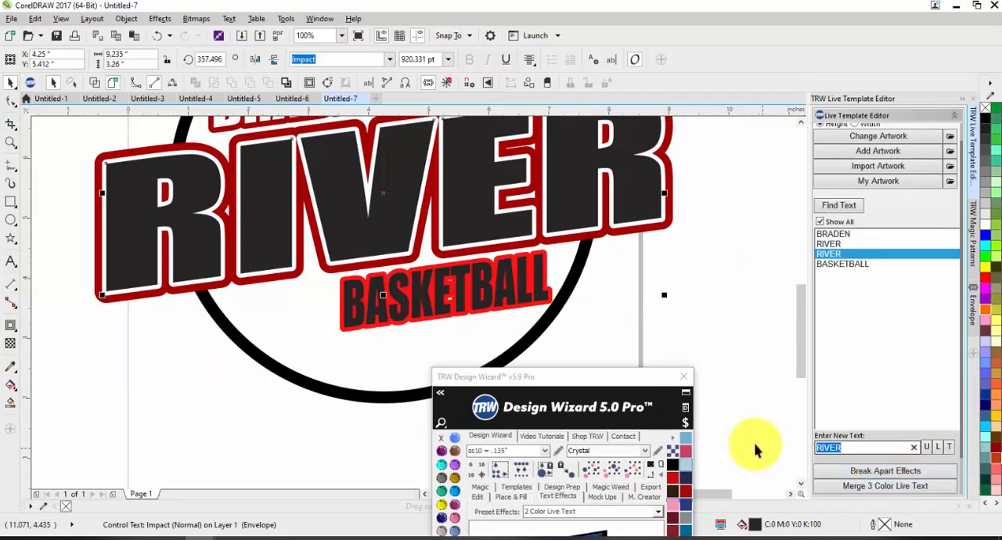
left_click(836, 265)
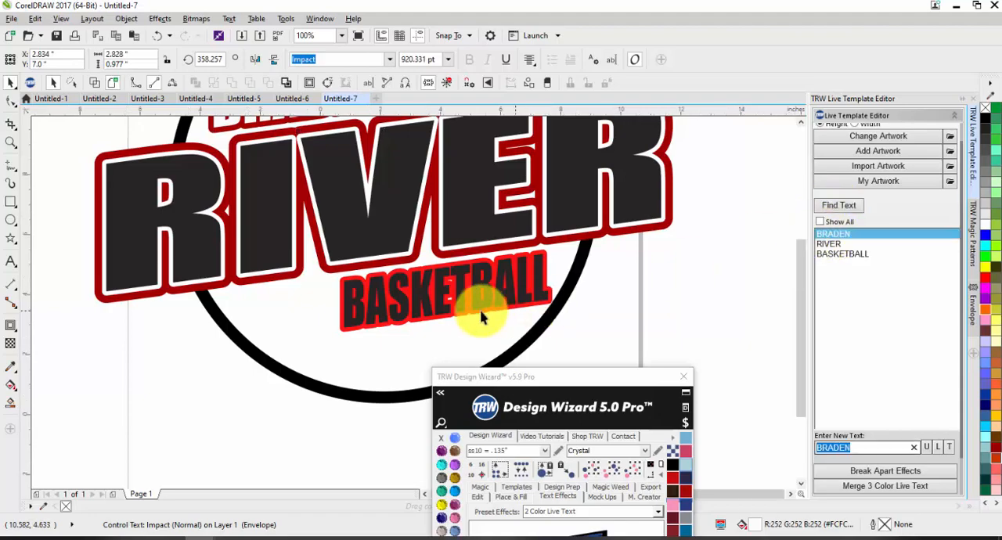
scroll(519, 288, "down", 2)
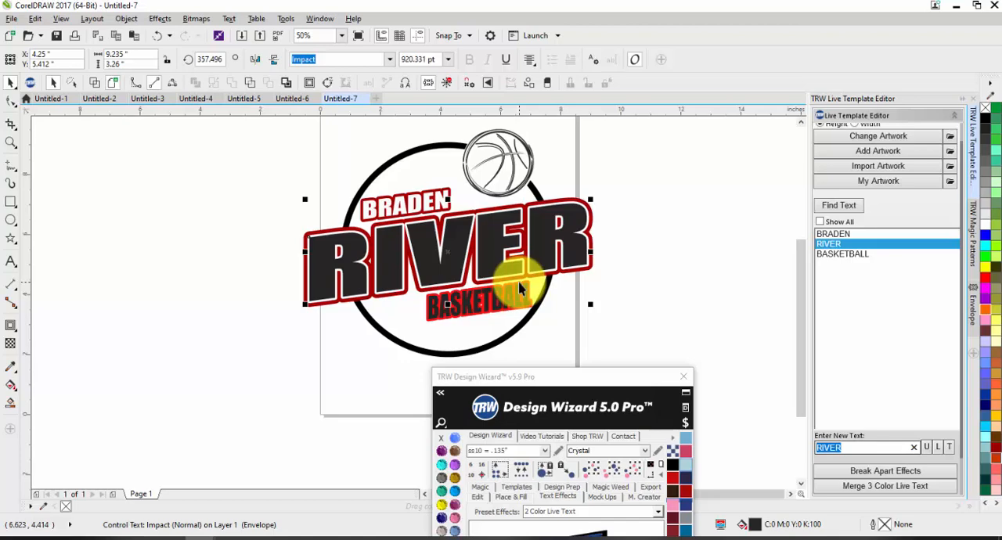
Fill the BASKETBALL text with white, clear the selection, and refresh the list of found texts.
left_click(518, 288)
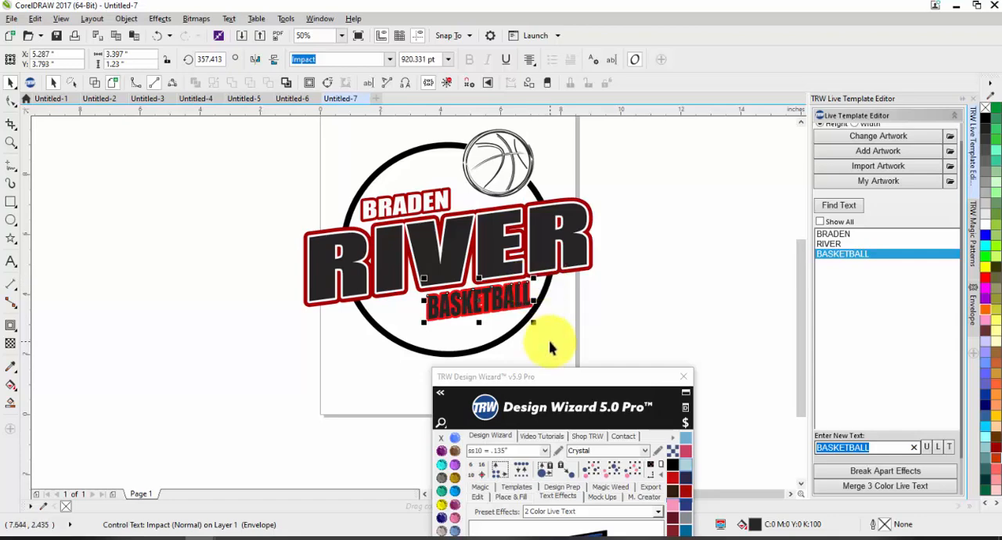
left_click(984, 224)
left_click(669, 317)
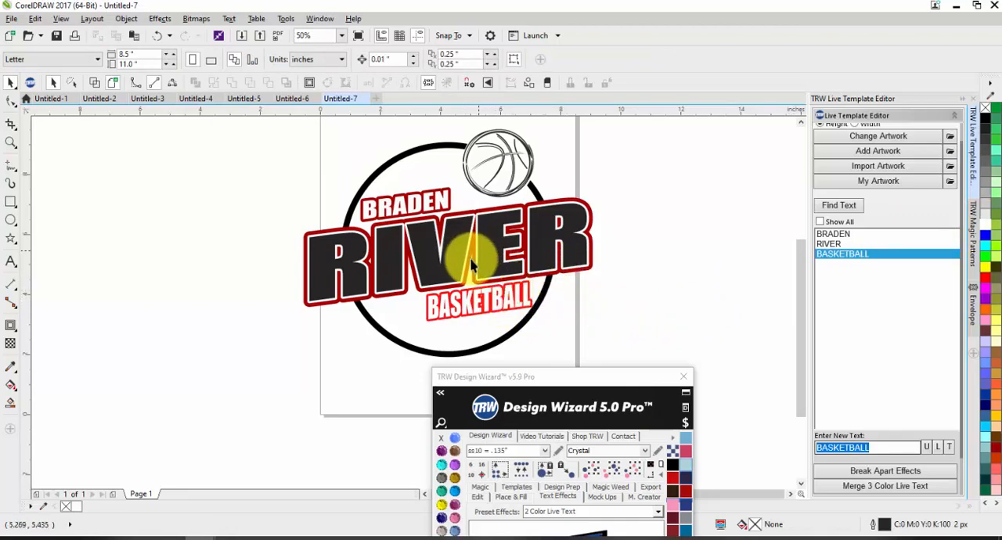
scroll(485, 305, "up", 2)
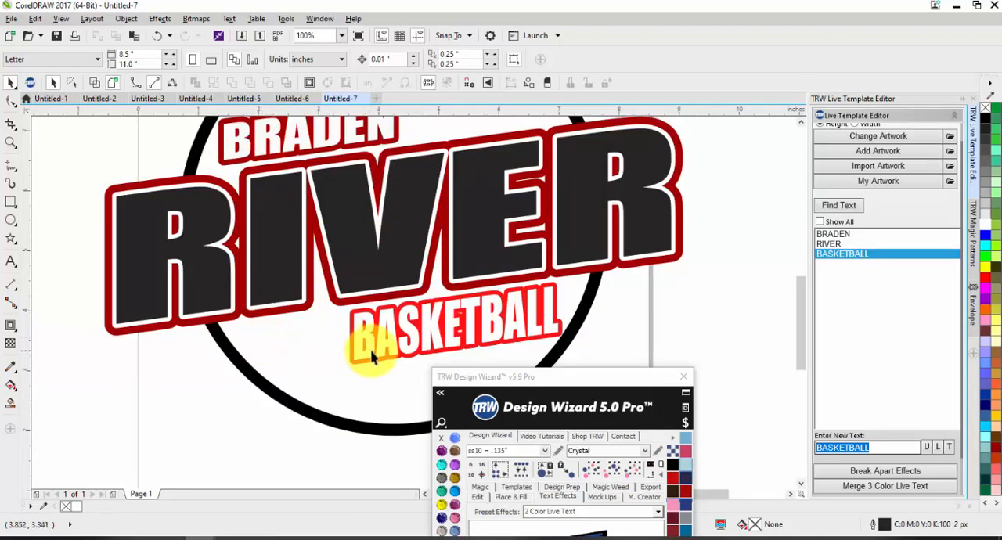
left_click(827, 205)
scroll(448, 304, "down", 2)
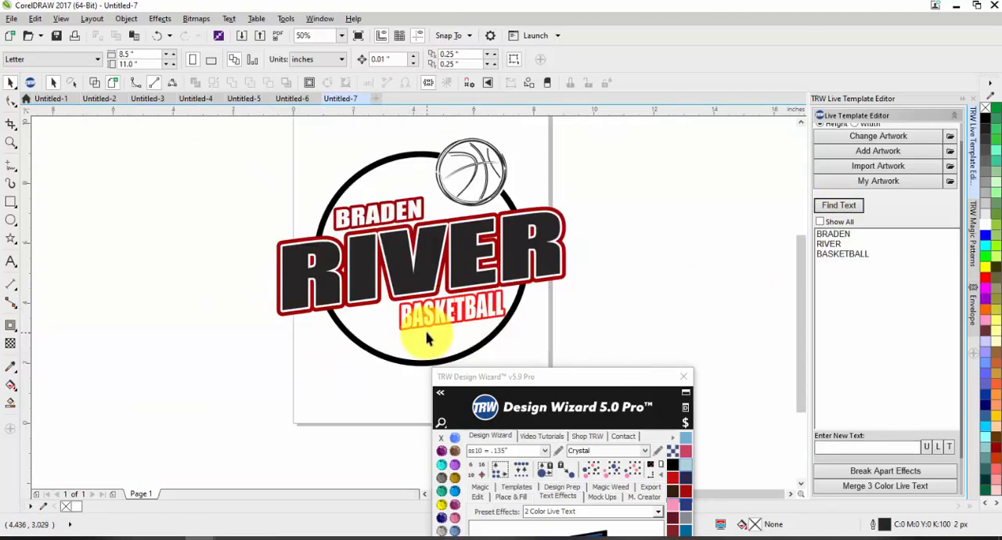
Return to the Untitled-6 document and delete the red-outlined dark text copy covering the lower small white text.
left_click(302, 102)
left_click(394, 261, "ctrl")
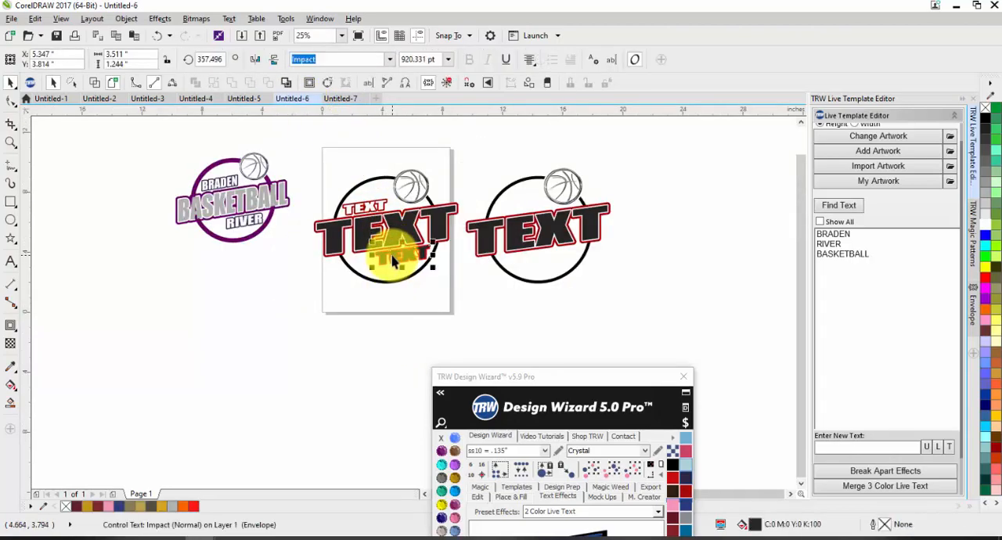
scroll(356, 235, "up", 2)
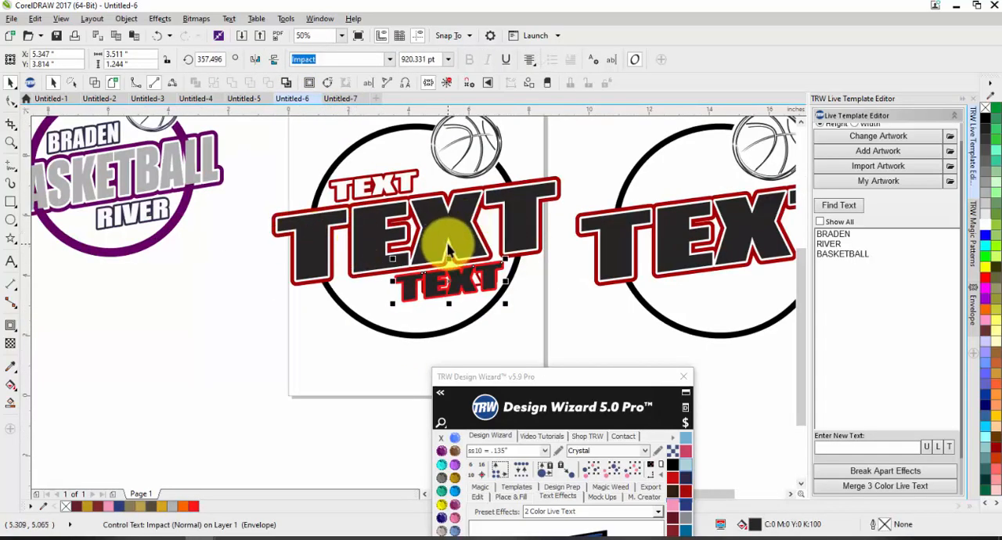
key("Escape")
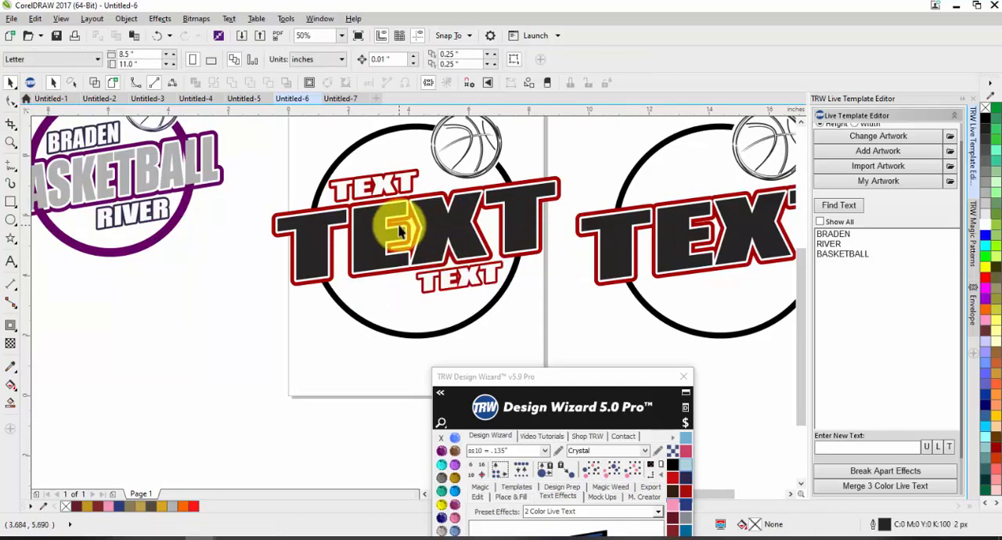
Enlarge the lower small white text to about 3.09 in wide and clear the selection.
left_click(441, 279)
scroll(441, 280, "up", 2)
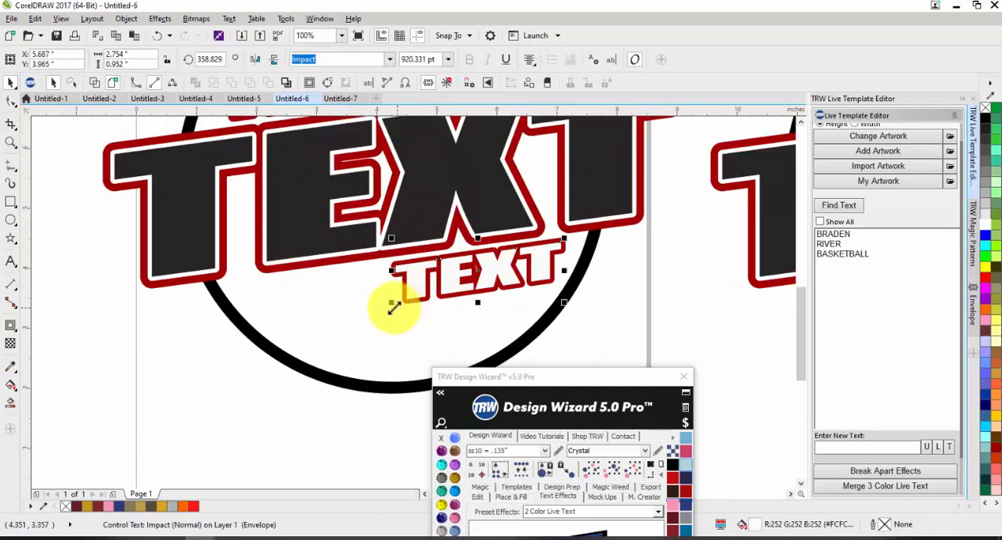
left_click_drag(391, 302, 374, 320)
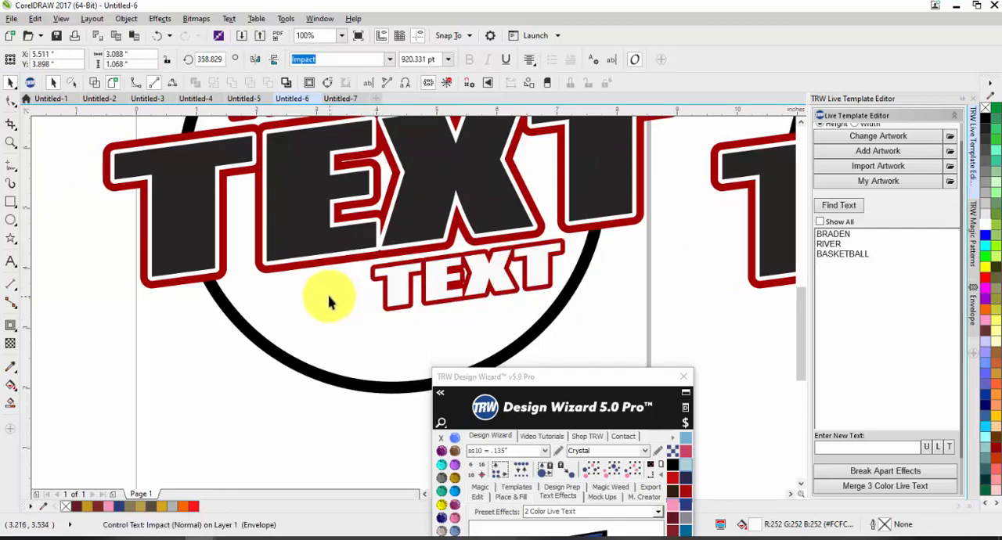
left_click(328, 298)
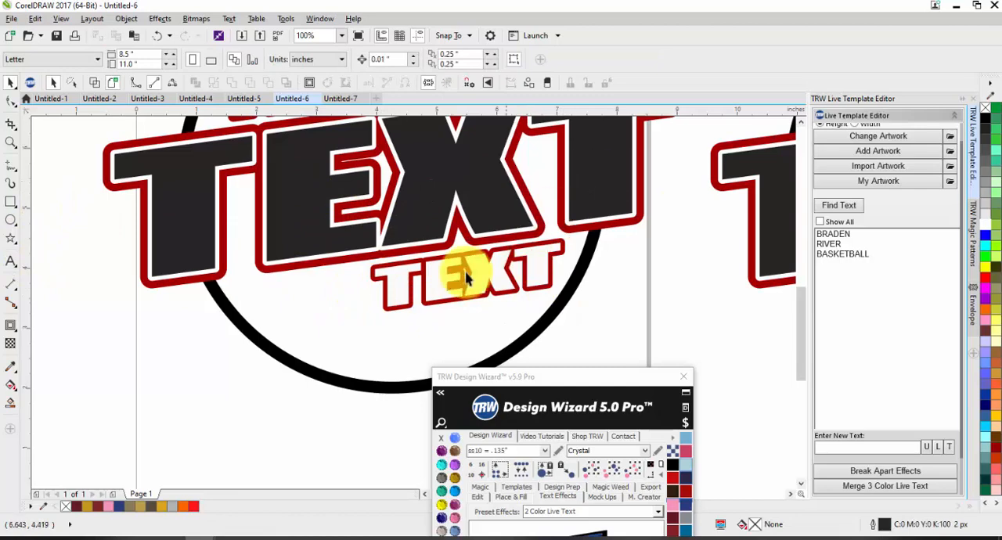
Edit the lower small white text with the Text tool so it reads RIVER.
left_click(10, 263)
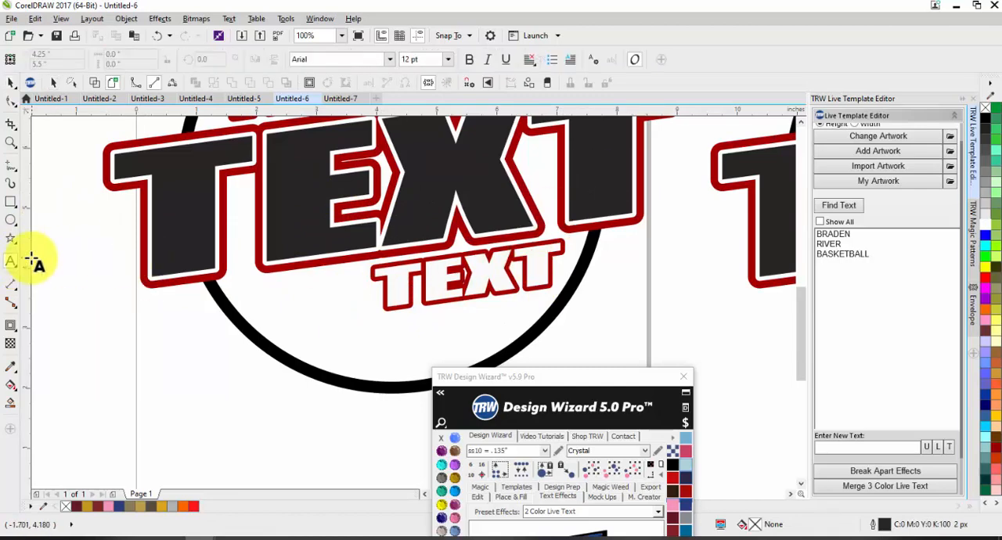
left_click(400, 282)
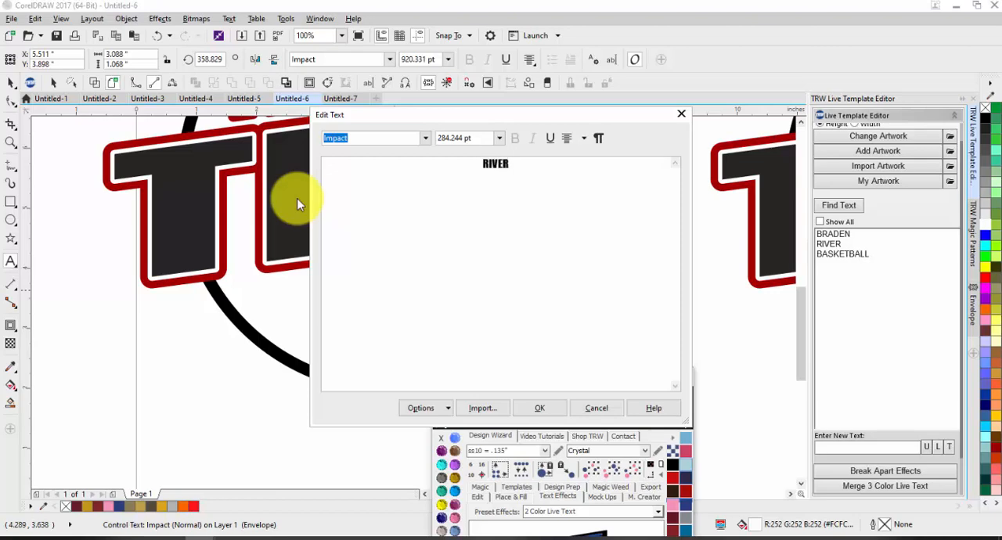
left_click(539, 408)
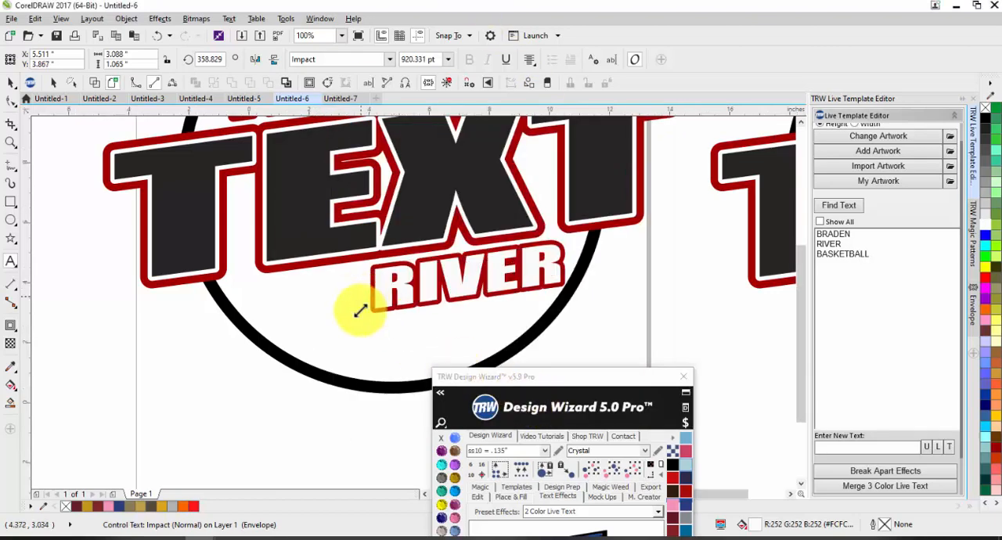
Edit the upper small white text with the Text tool so it reads BRADEN.
scroll(331, 190, "down", 2)
scroll(335, 194, "up", 2)
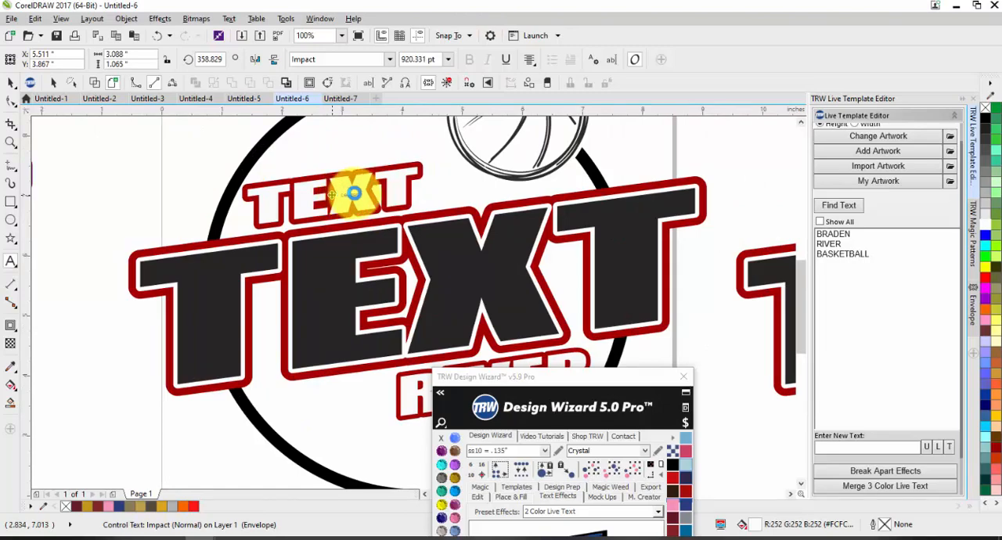
double_click(353, 192)
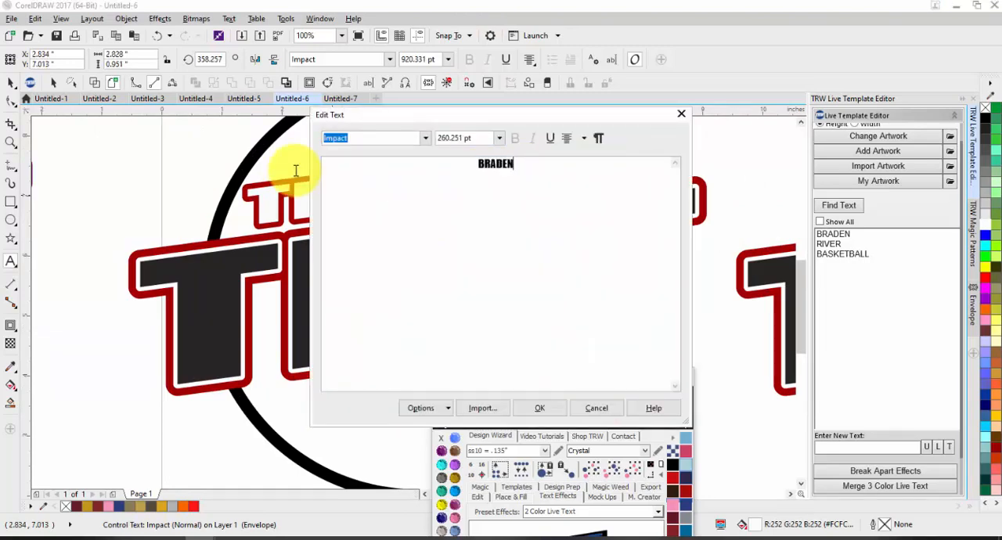
left_click(536, 407)
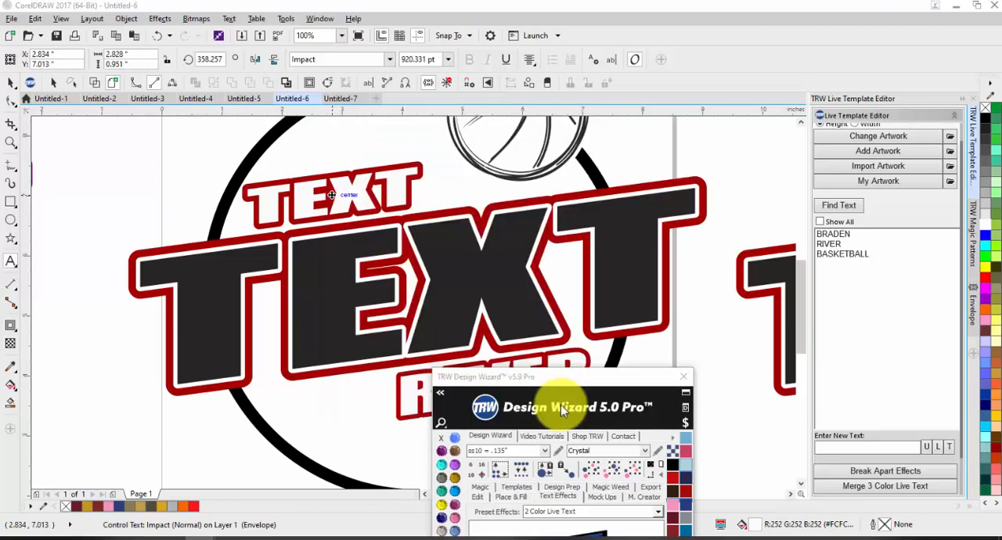
Leave text editing and delete the unedited logo copy beside the page and the purple reference logo.
scroll(358, 250, "down", 2)
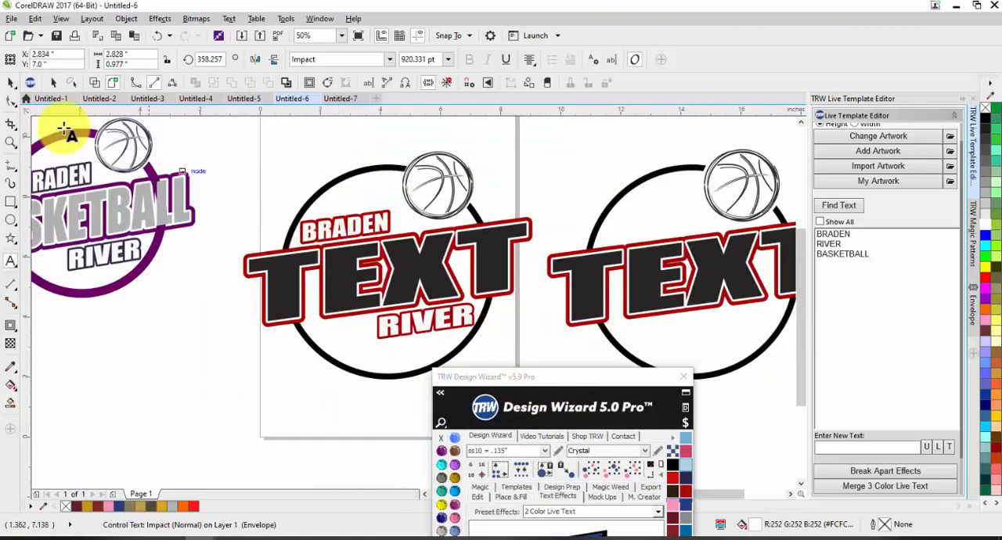
left_click(8, 83)
left_click(238, 184)
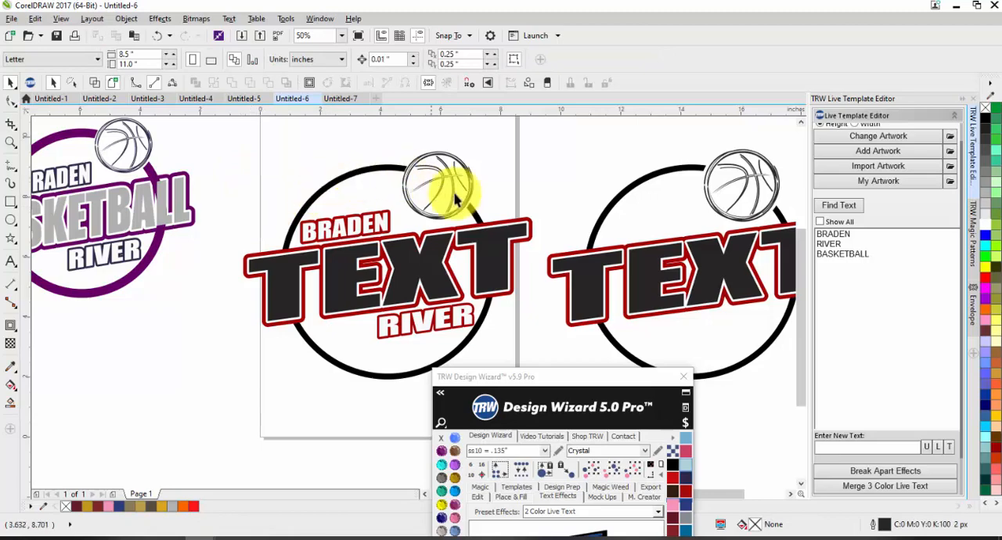
scroll(508, 163, "down", 1)
left_click_drag(507, 168, 729, 307)
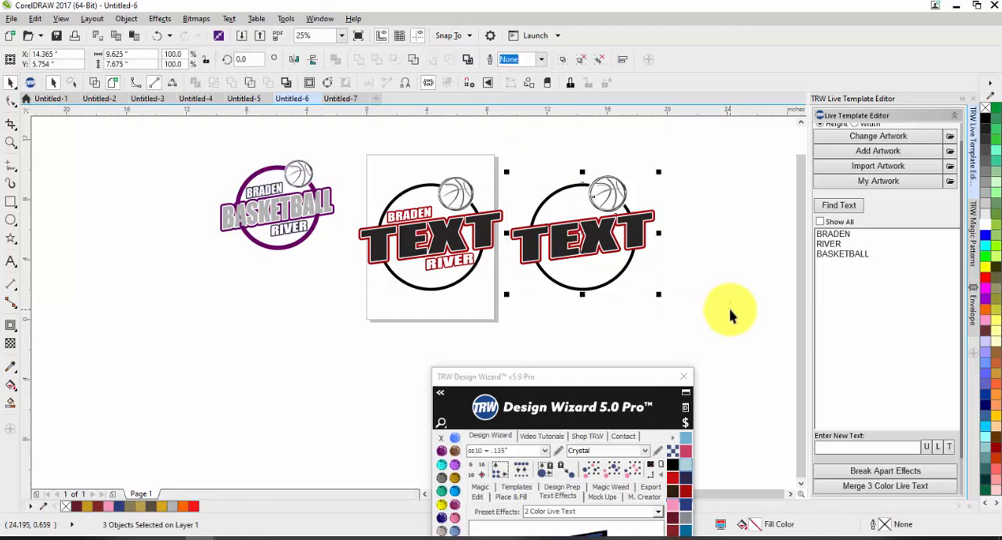
key("Delete")
left_click_drag(183, 141, 352, 279)
key("Delete")
Refresh the template's text list and replace the large TEXT wording with BASKETBALL.
scroll(446, 219, "up", 1)
scroll(442, 282, "up", 2)
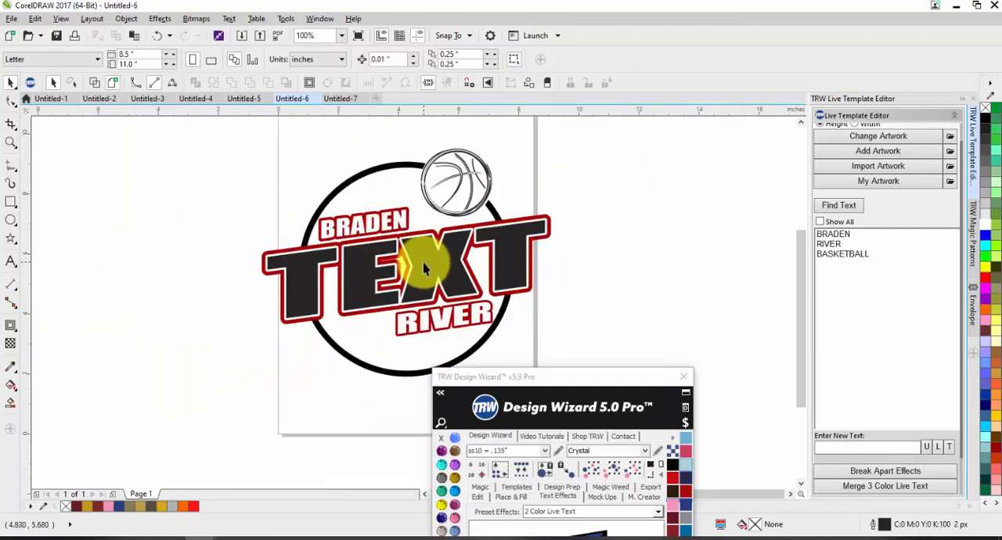
left_click(839, 206)
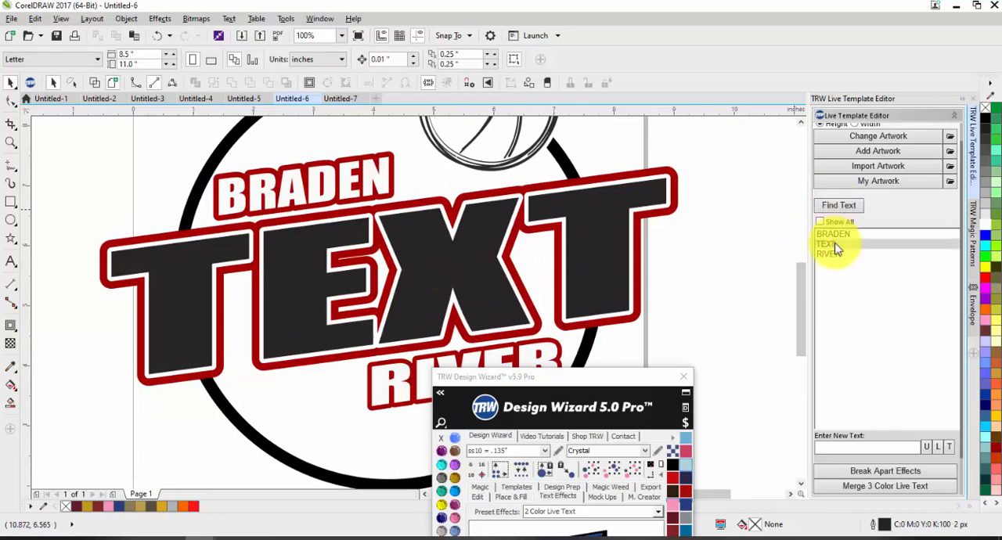
left_click(835, 248)
type("BA")
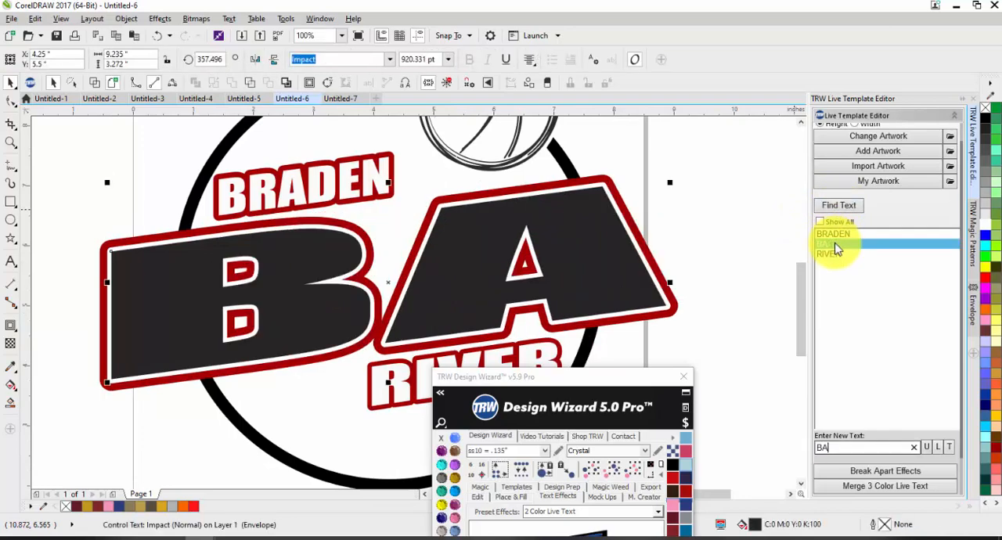
type("SKETBALL")
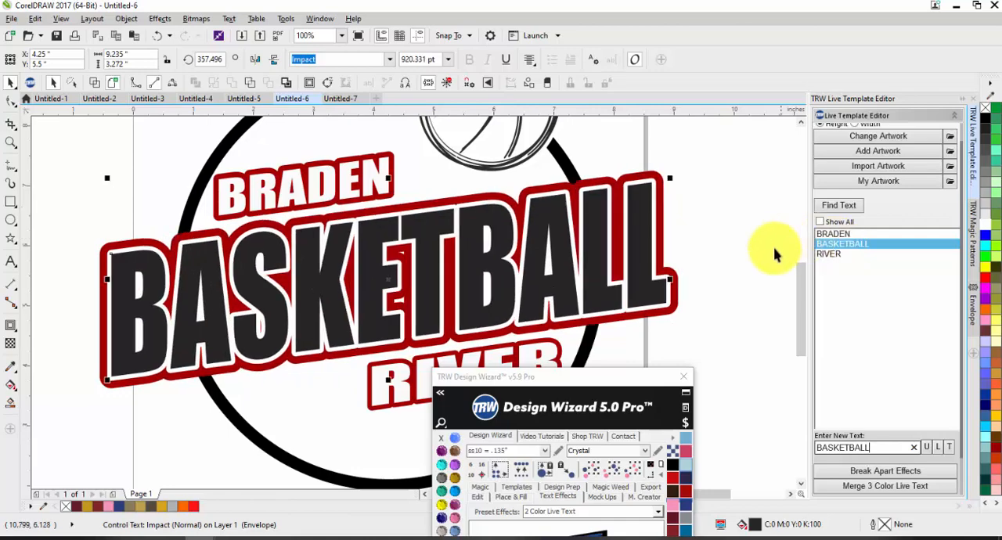
Set the contour offset of the red outline around BASKETBALL to 0.235 in.
left_click(666, 276)
left_click(665, 273)
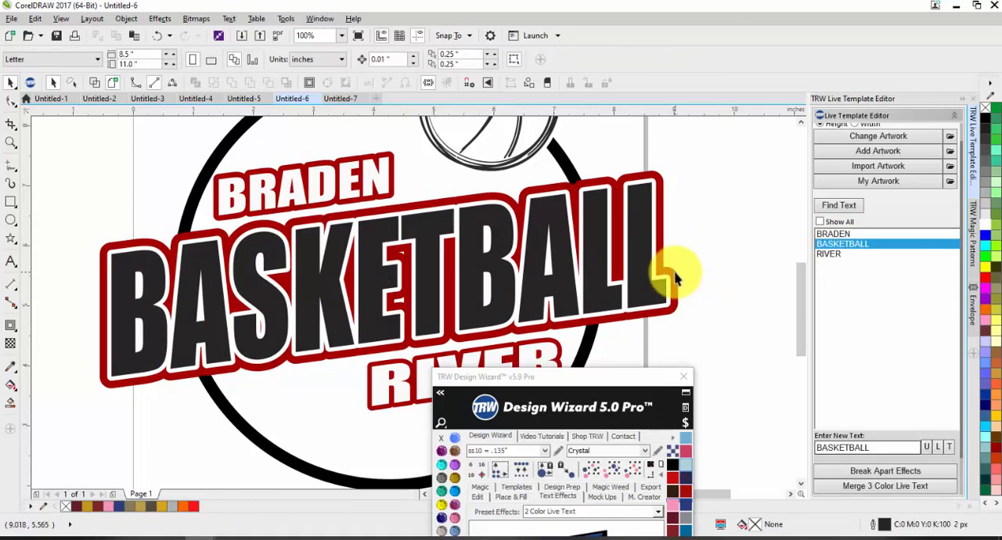
left_click(441, 56)
left_click(441, 56)
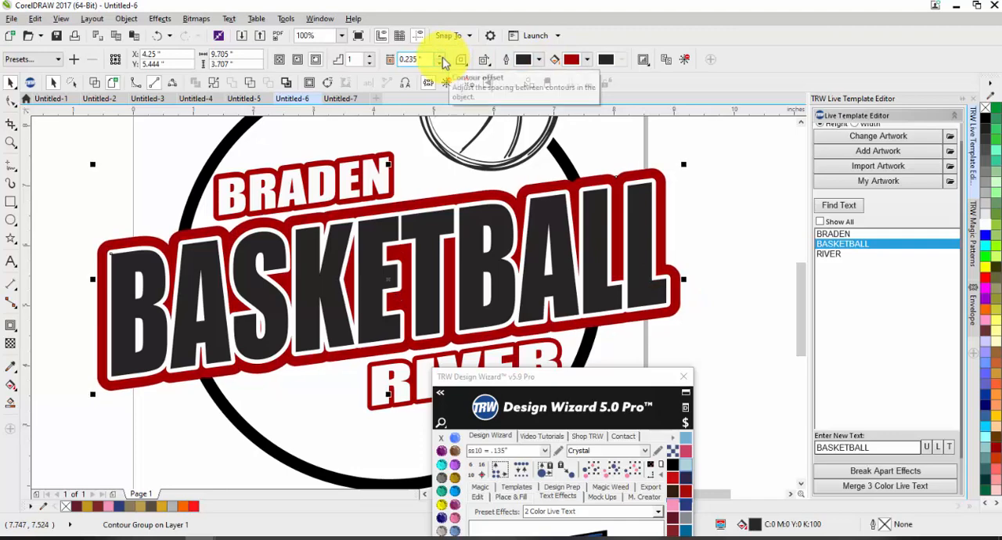
left_click(726, 139)
Slightly increase the contour offset of the white outline around BASKETBALL and clear the selection.
scroll(593, 195, "up", 2)
left_click(598, 191)
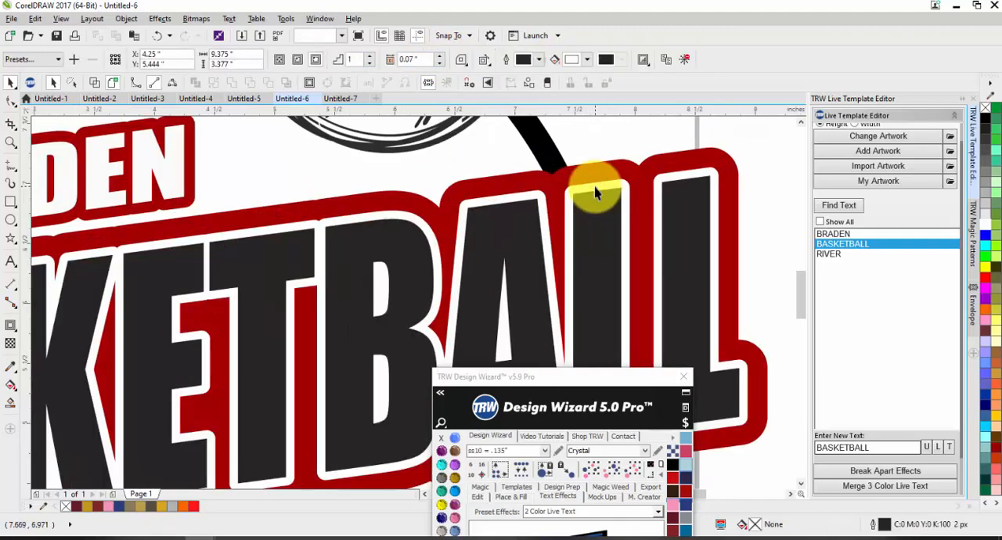
left_click(441, 56)
left_click(755, 180)
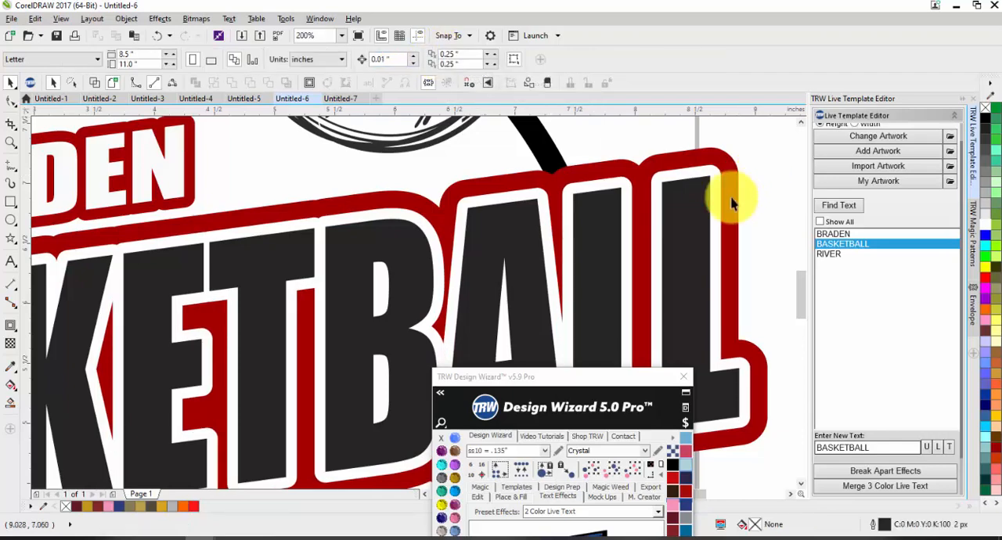
Examine the outlines of BRADEN, BASKETBALL and RIVER and the empty space beside RIVER inside the ring.
scroll(701, 205, "down", 2)
scroll(623, 299, "up", 2)
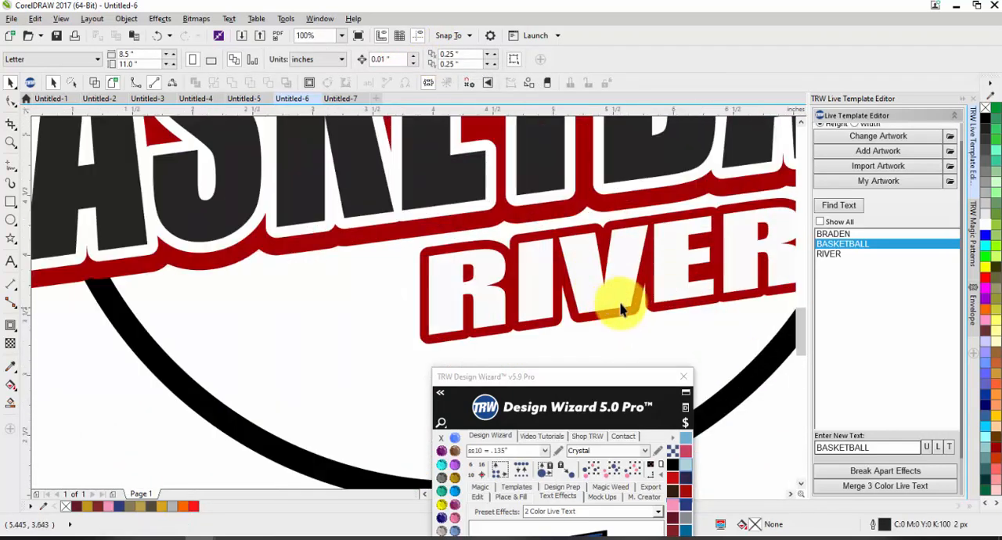
scroll(609, 290, "down", 2)
scroll(619, 270, "up", 1)
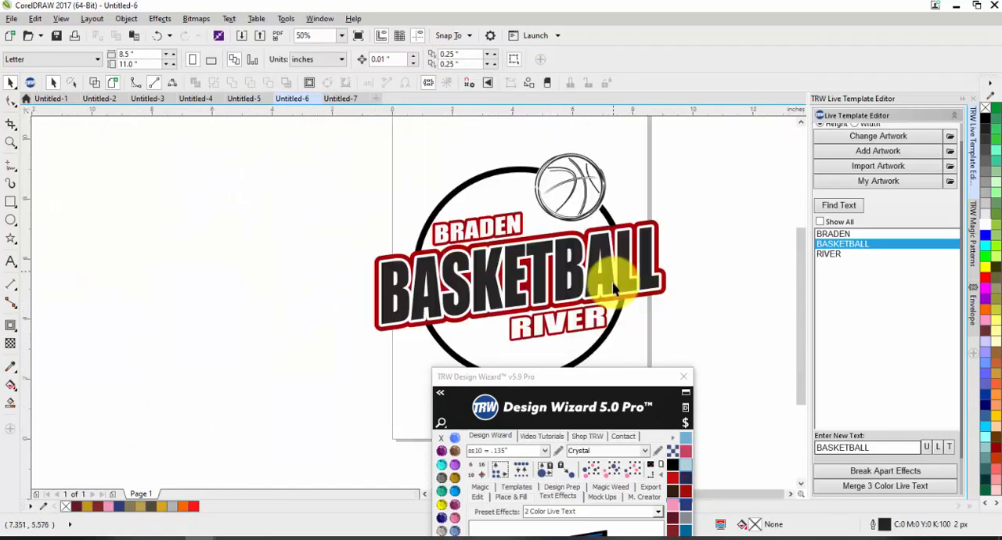
scroll(469, 210, "up", 1)
left_click(469, 209)
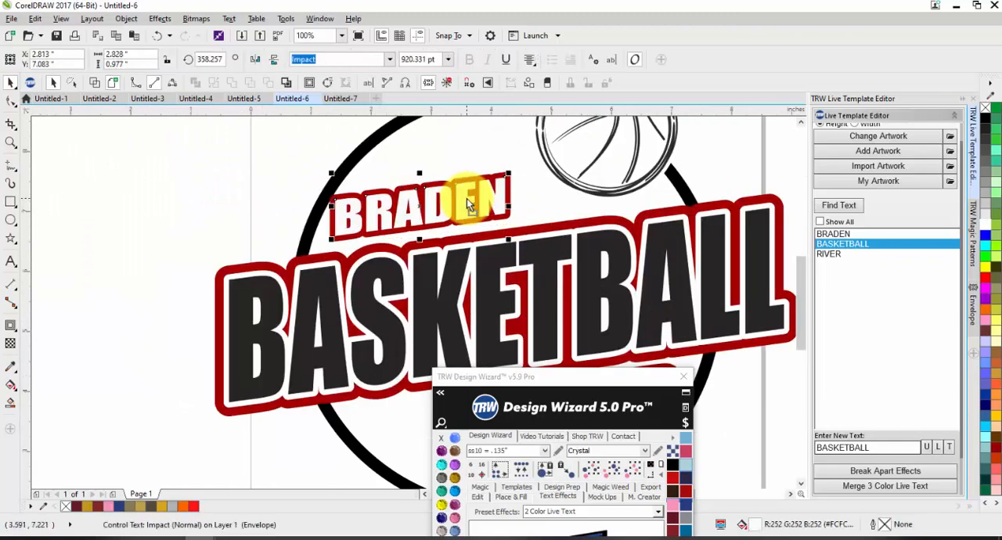
scroll(470, 210, "down", 1)
scroll(510, 331, "up", 1)
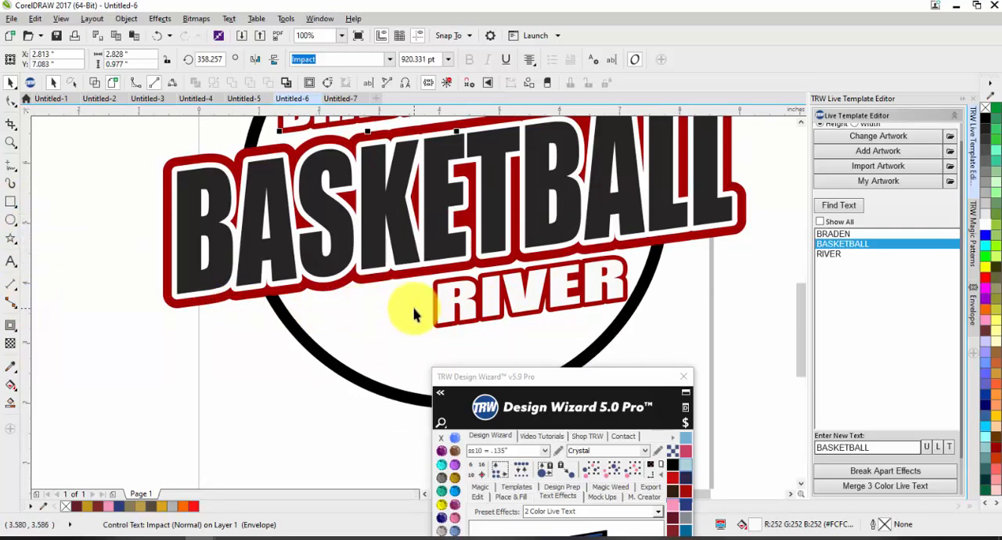
scroll(407, 328, "down", 1)
scroll(360, 335, "up", 1)
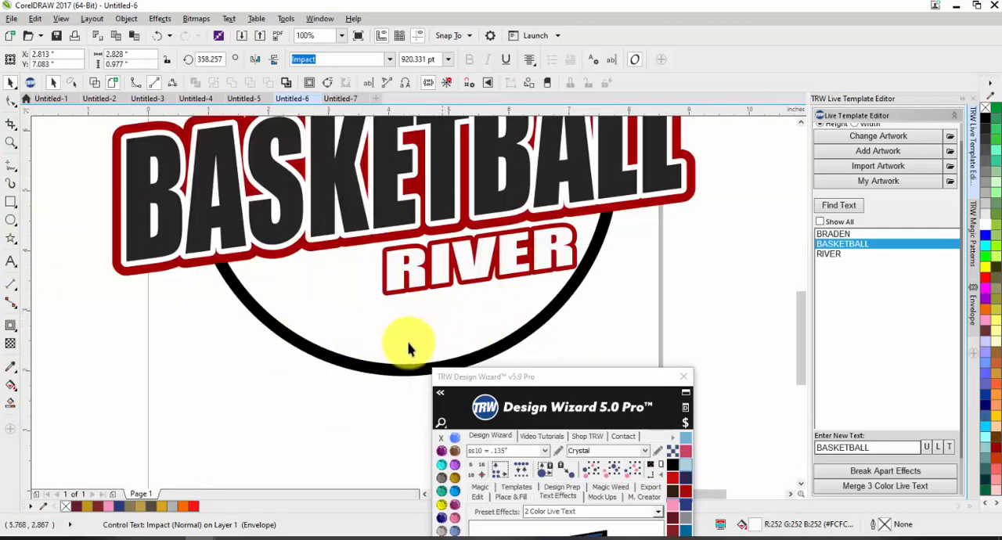
scroll(442, 336, "down", 1)
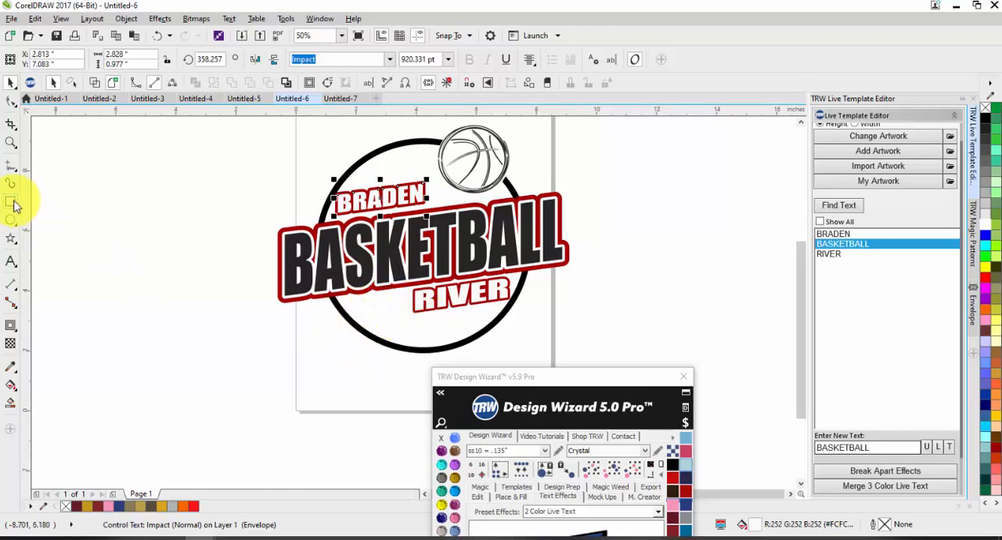
Draw a thin rectangle between the ring and RIVER and resize it to about 2.33 by 0.16 in.
left_click(14, 203)
scroll(387, 288, "up", 2)
left_click_drag(280, 302, 432, 291)
scroll(384, 307, "up", 2)
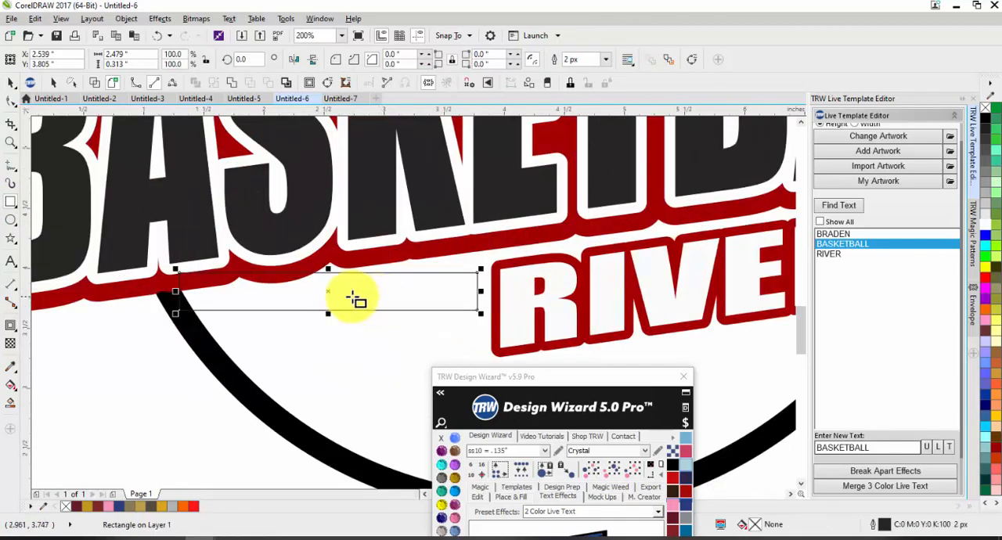
left_click_drag(176, 293, 194, 296)
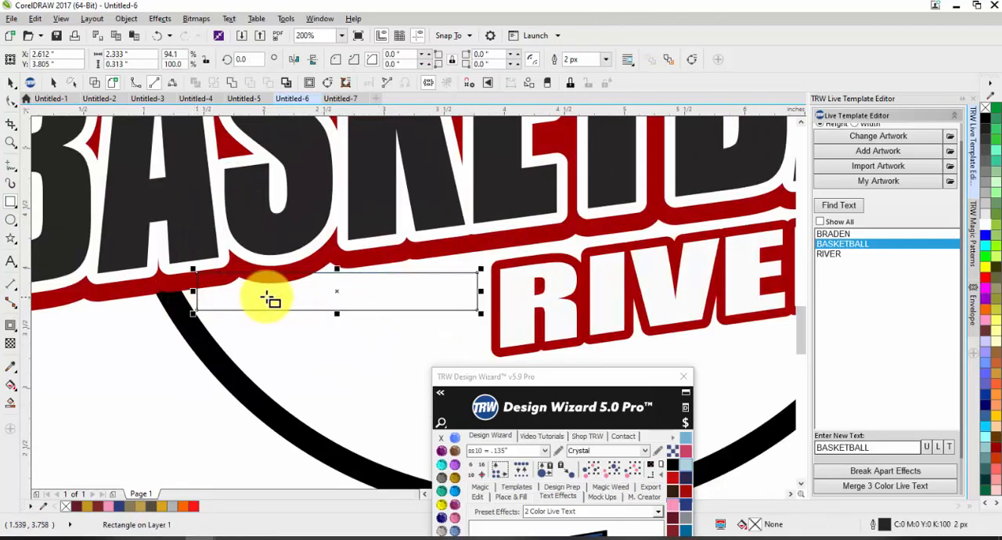
left_click_drag(336, 313, 335, 294)
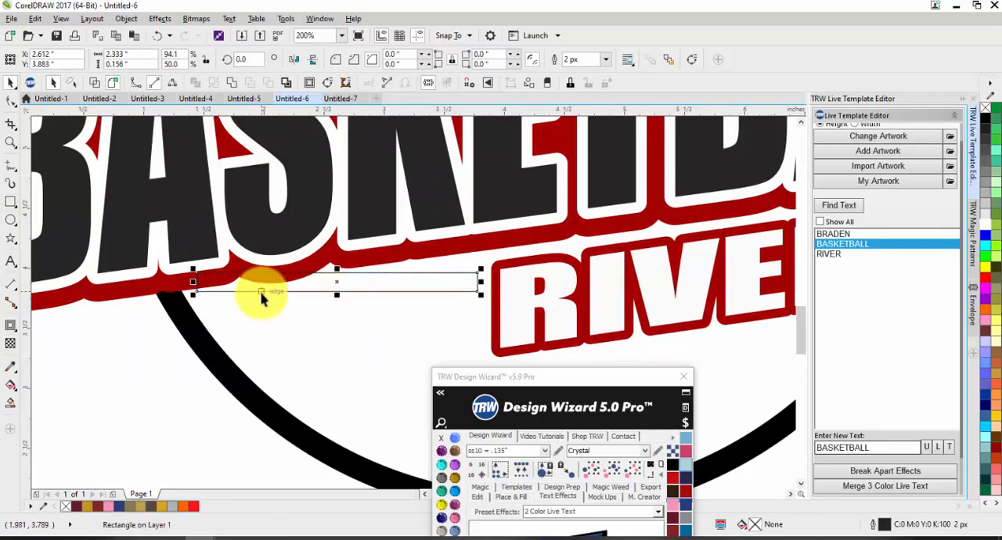
Skew the thin rectangle to match the lettering's slant and duplicate it twice below to form three parallel bars.
left_click_drag(197, 280, 204, 327)
left_click(345, 315)
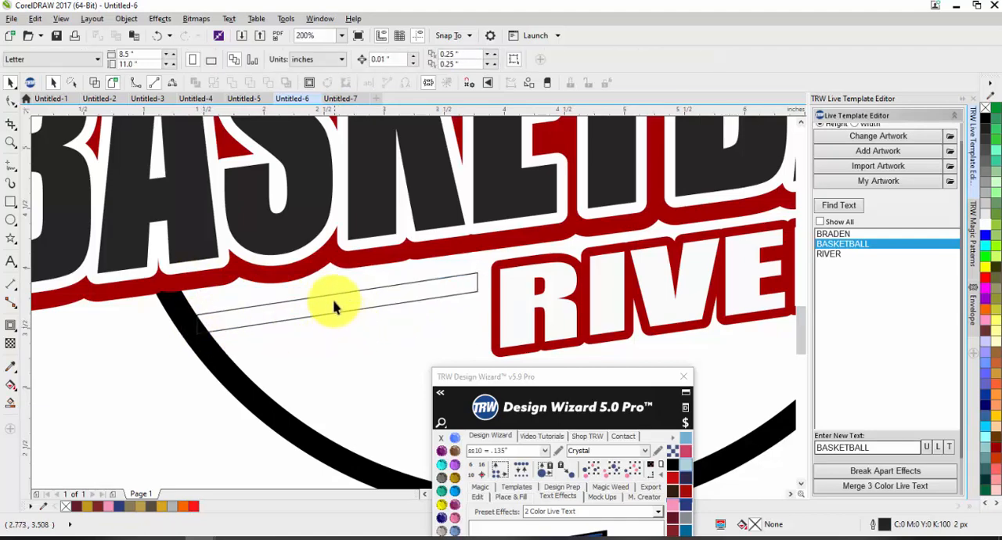
left_click_drag(354, 308, 371, 360)
scroll(376, 291, "down", 1)
left_click(351, 389)
scroll(309, 329, "up", 2)
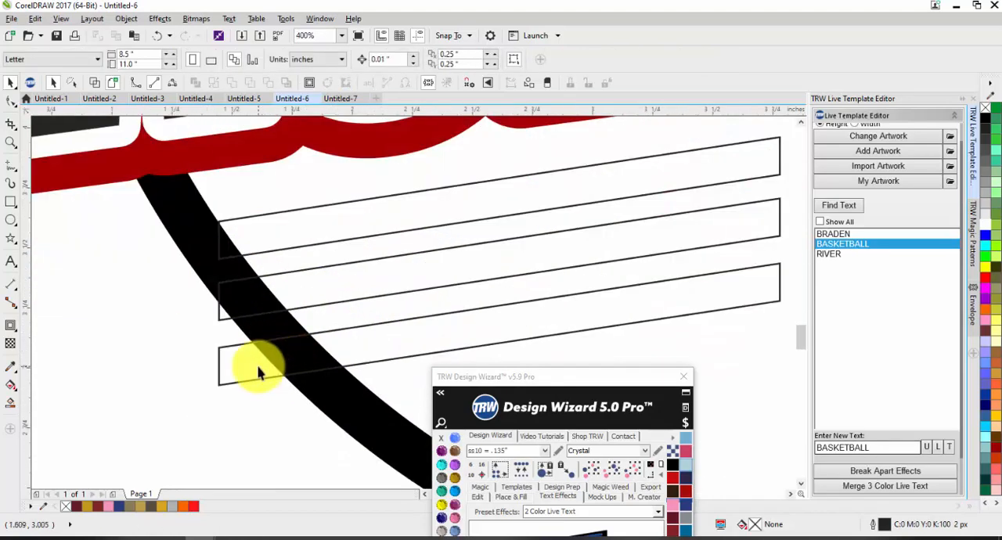
Convert the lowest slanted bar to curves.
scroll(255, 301, "down", 1)
double_click(257, 335)
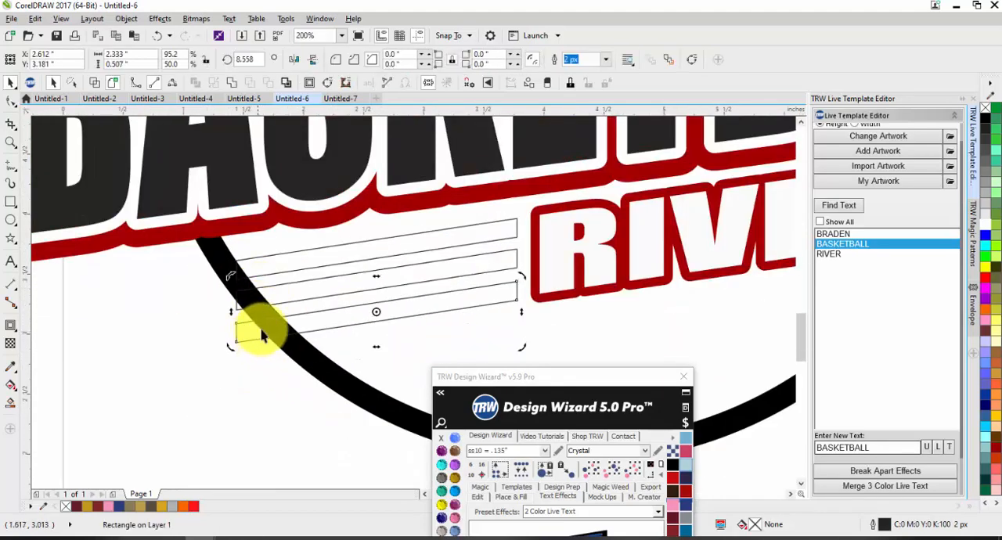
left_click(256, 408)
left_click(238, 327)
left_click(303, 288)
left_click(301, 259)
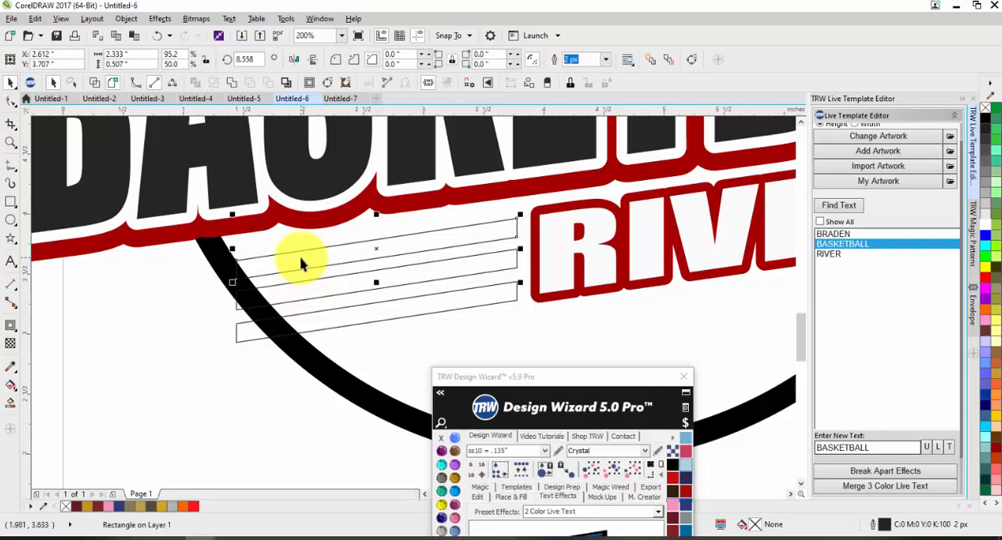
left_click(325, 297)
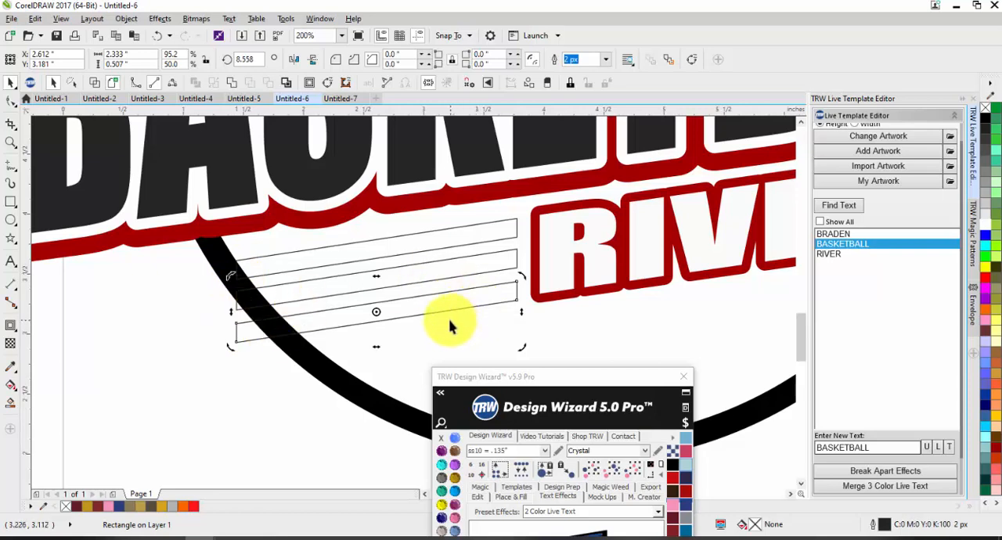
left_click(320, 353)
left_click(241, 332)
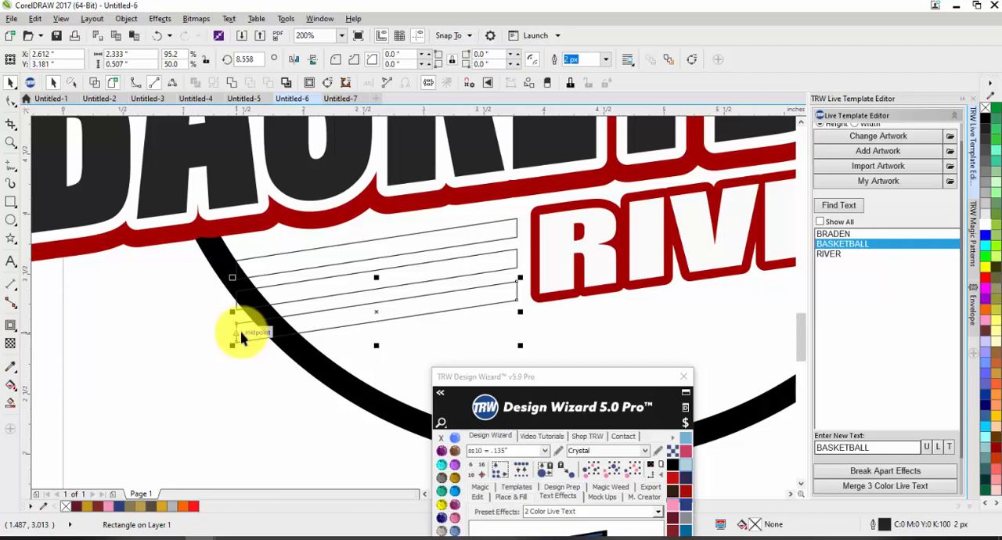
key("ctrl+q")
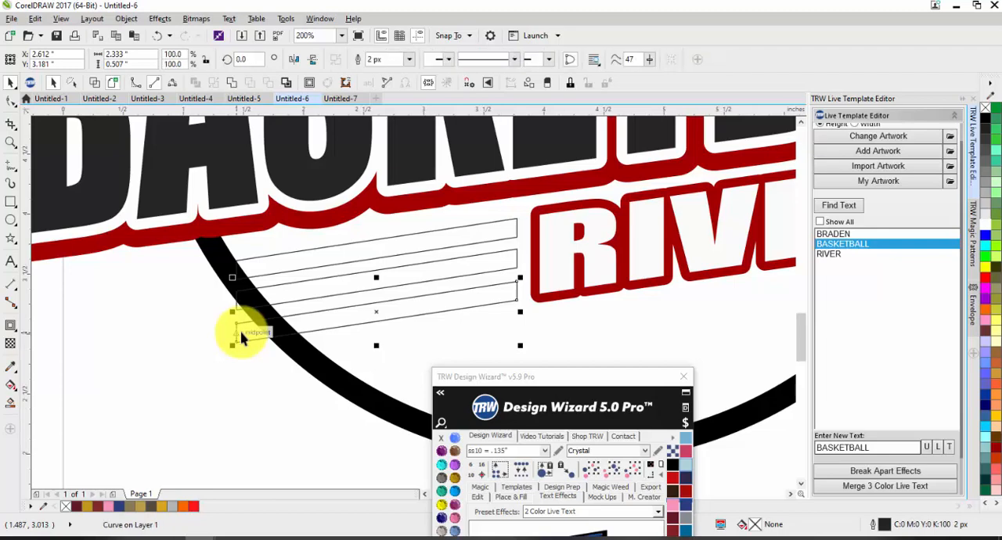
right_click(241, 333)
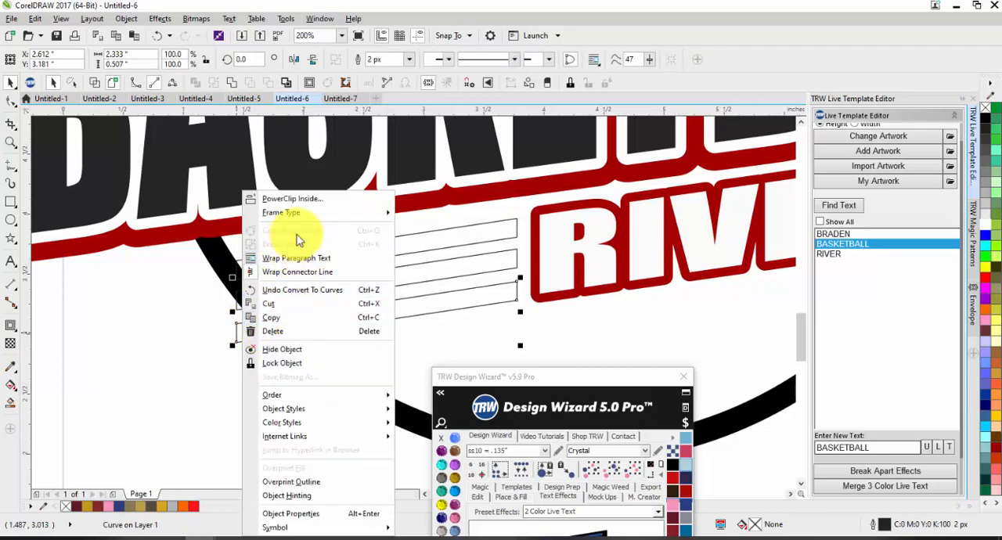
left_click(155, 327)
Move the lowest bar's two ring-side nodes inward along its edges so that end lies within the black ring.
key("F10")
scroll(243, 327, "up", 2)
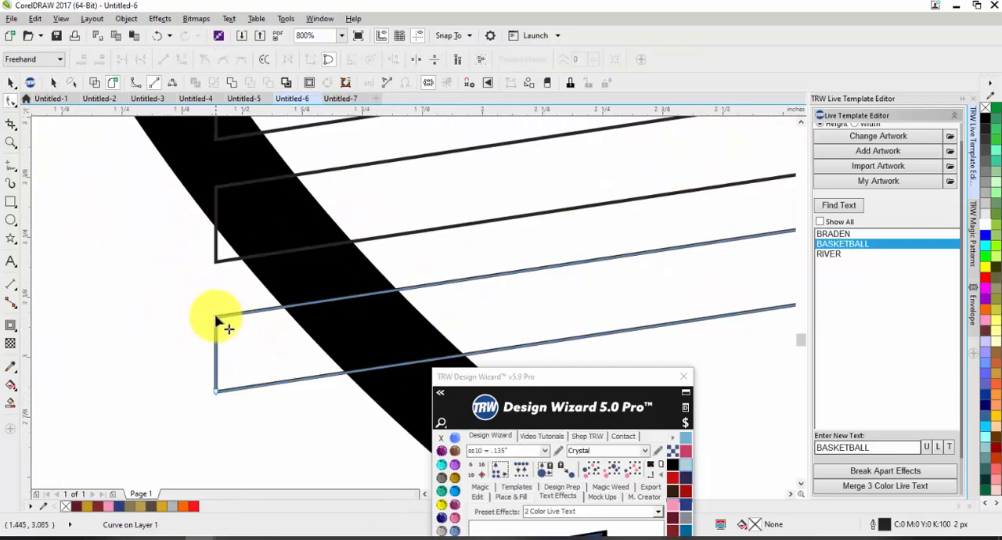
left_click_drag(217, 315, 318, 300)
left_click_drag(217, 389, 367, 366)
scroll(292, 355, "down", 1)
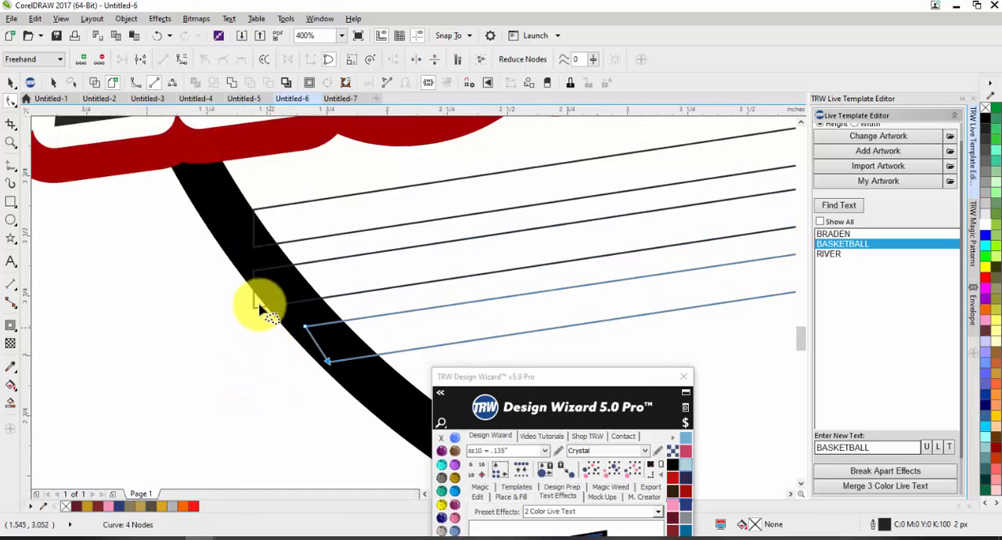
left_click(259, 289)
mouse_move(251, 314)
left_mouse_down()
mouse_move(283, 312)
mouse_move(287, 295)
mouse_move(258, 313)
mouse_move(280, 312)
mouse_move(253, 309)
left_mouse_up()
left_click(303, 280)
key("ctrl+z")
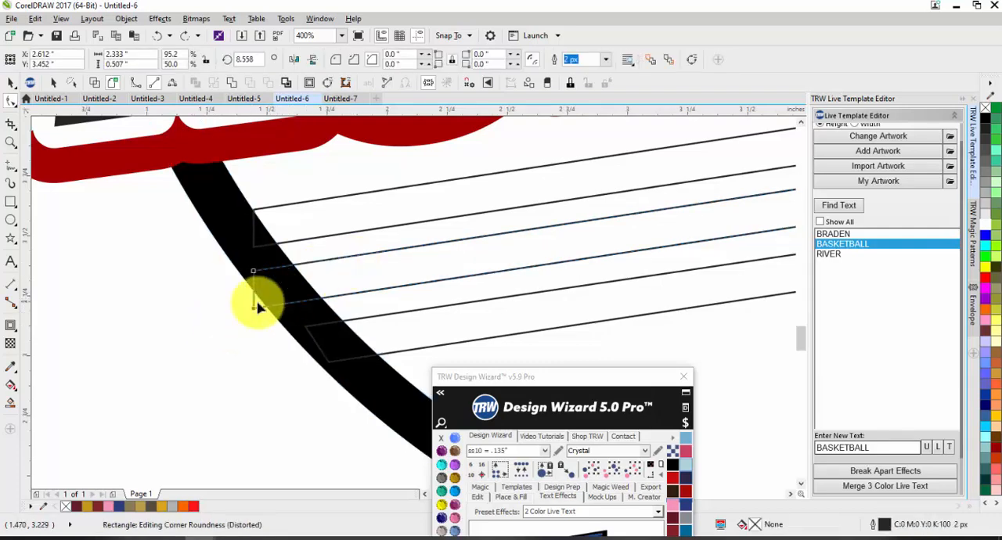
Convert the middle bar to curves and move its lower ring-side node inward so the end lies within the ring.
key("ctrl+q")
left_click_drag(261, 313, 291, 312)
scroll(274, 264, "up", 2)
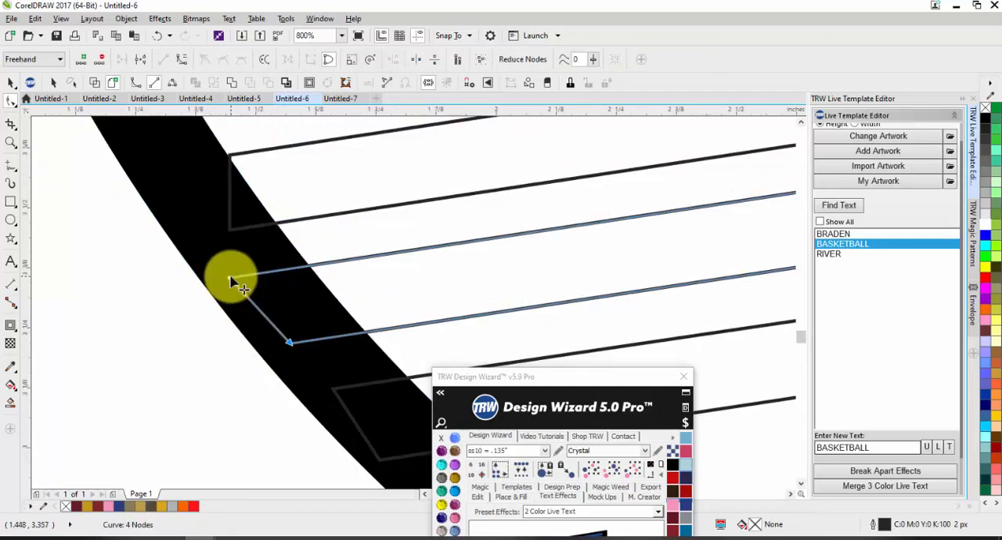
Convert the top bar to curves and extend its upper ring-side node outward into the ring.
left_click(237, 163)
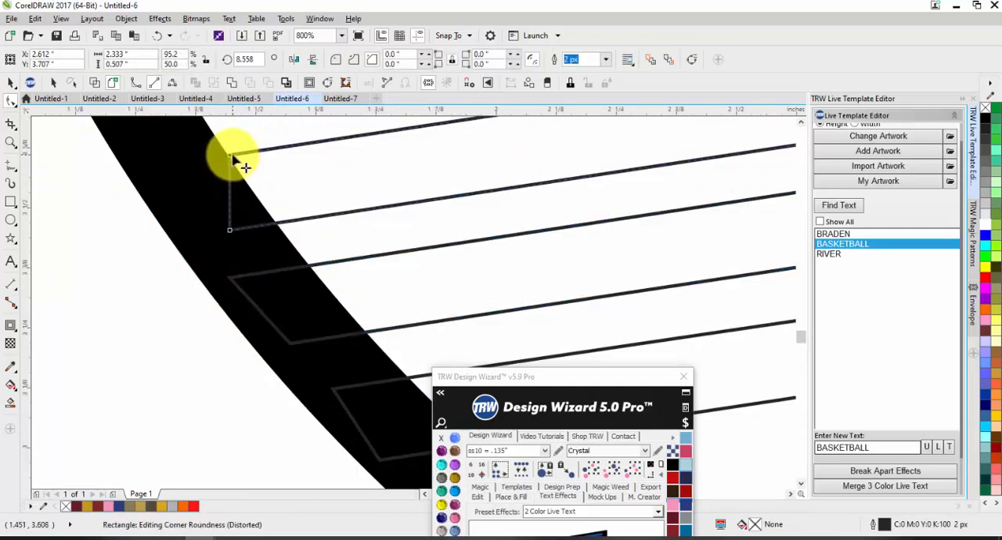
key("ctrl+q")
left_click_drag(231, 158, 208, 164)
scroll(205, 208, "down", 6)
Weld the three slanted accent bars and the black ring into a single shape.
key("space")
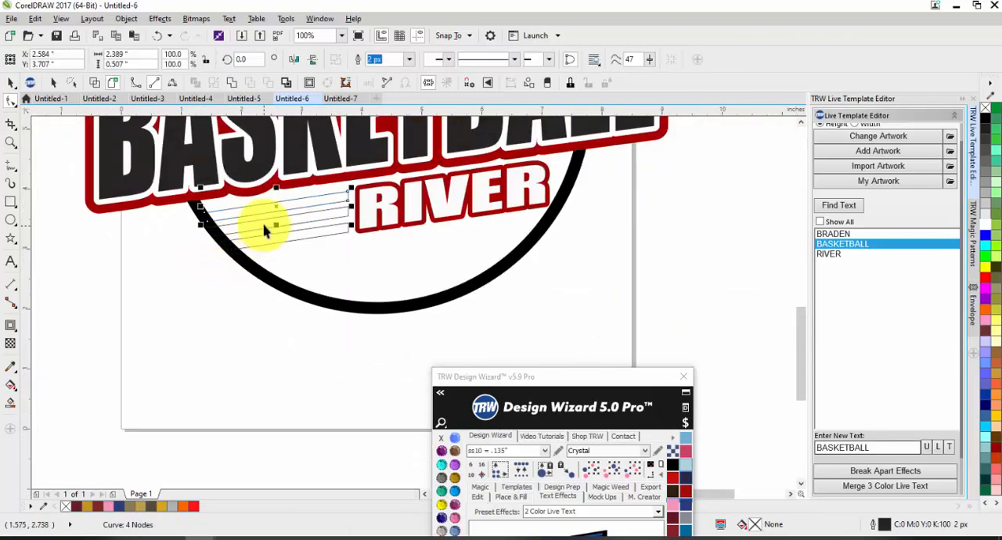
left_click(305, 239, "shift")
left_click(290, 288, "shift")
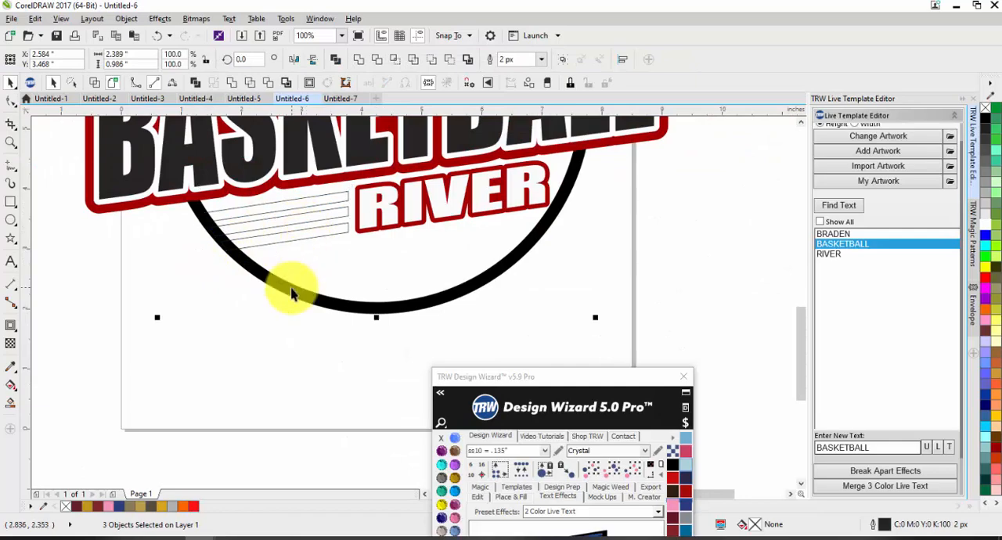
left_click(357, 59)
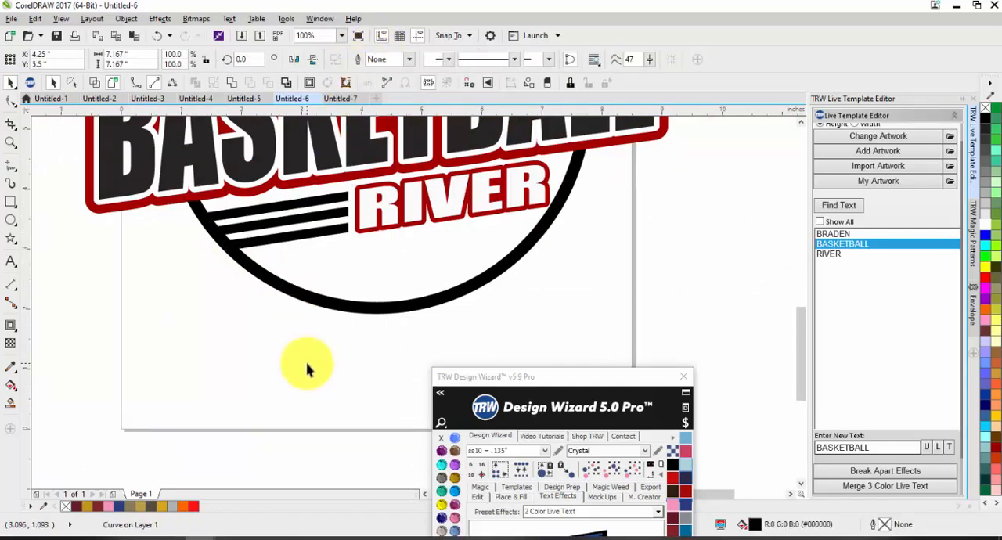
left_click(306, 368)
Examine the node outline of the welded ring and the bar ends beside the RIVER text.
scroll(322, 301, "down", 2)
scroll(335, 231, "up", 1)
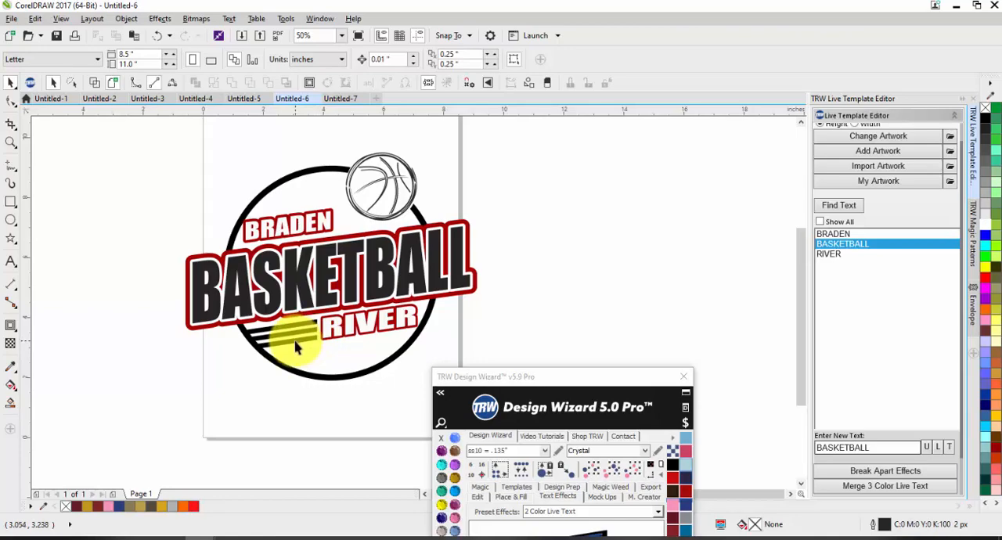
key("F10")
left_click(296, 347)
scroll(295, 348, "up", 2)
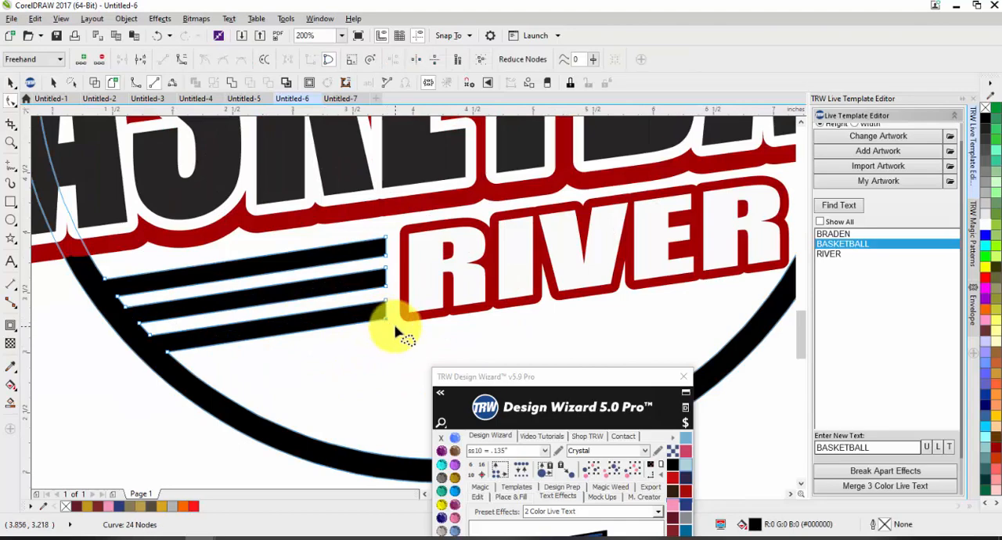
scroll(369, 331, "down", 2)
scroll(368, 337, "up", 2)
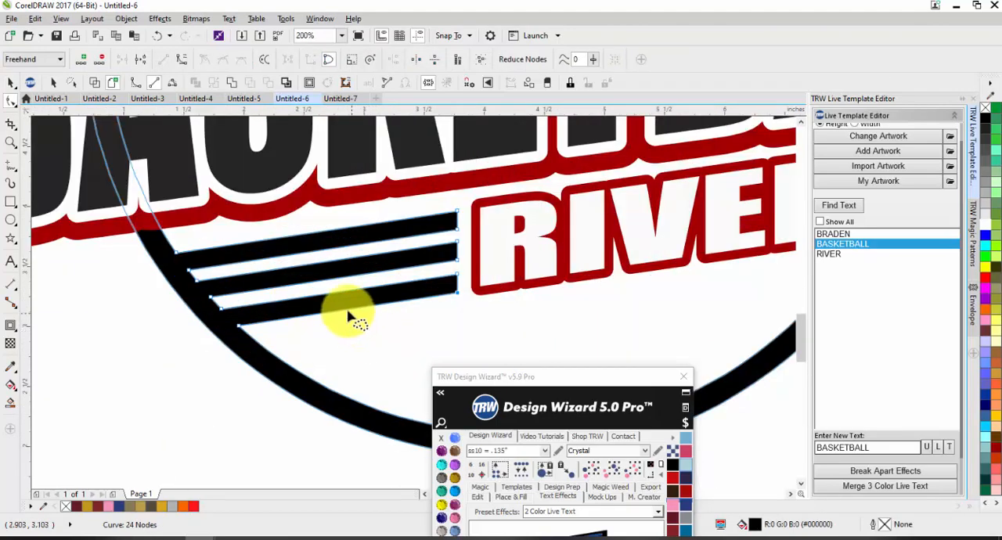
scroll(299, 312, "down", 1)
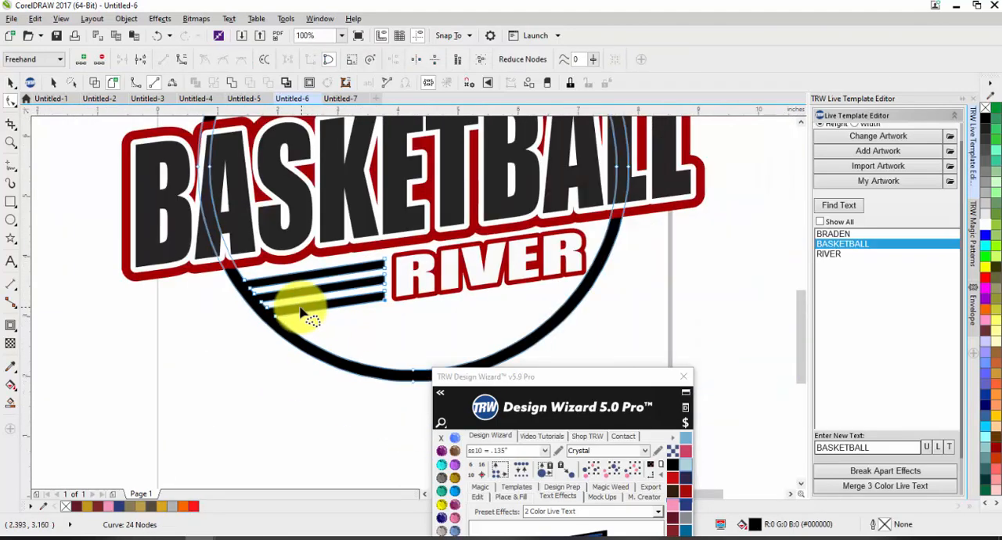
Clear the red contour effect from the RIVER text.
key("space")
left_click(410, 283)
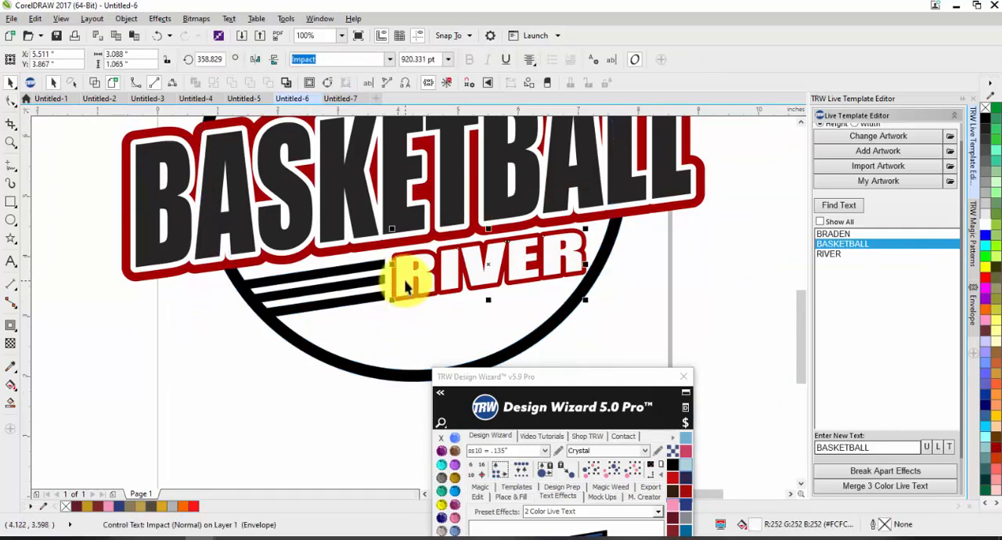
left_click(402, 295)
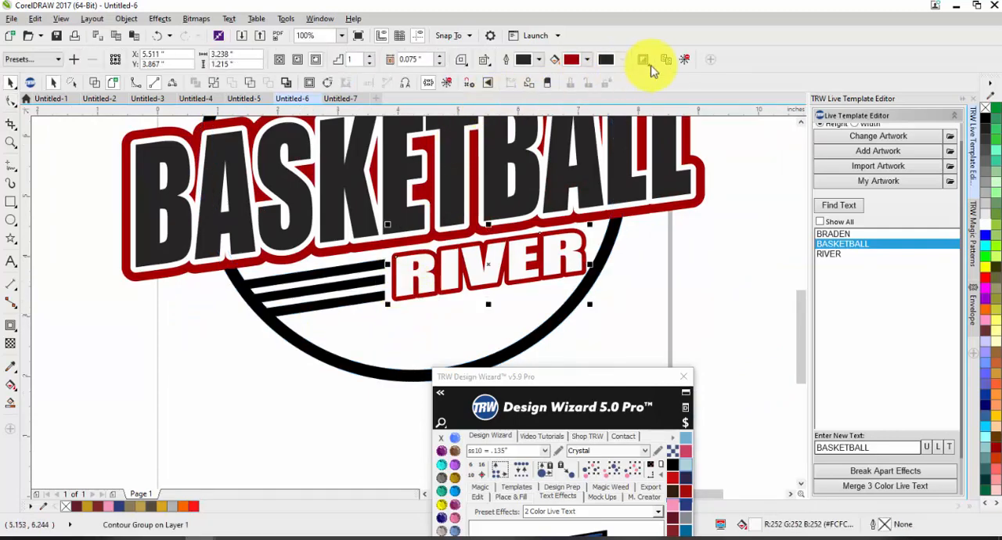
left_click(685, 64)
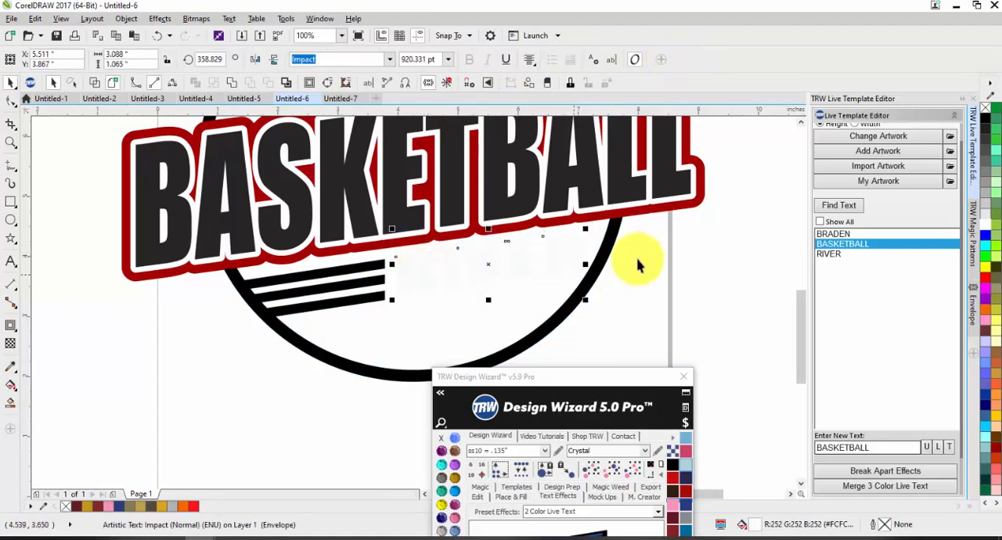
Convert the RIVER text to curves and fill it red.
key("ctrl+q")
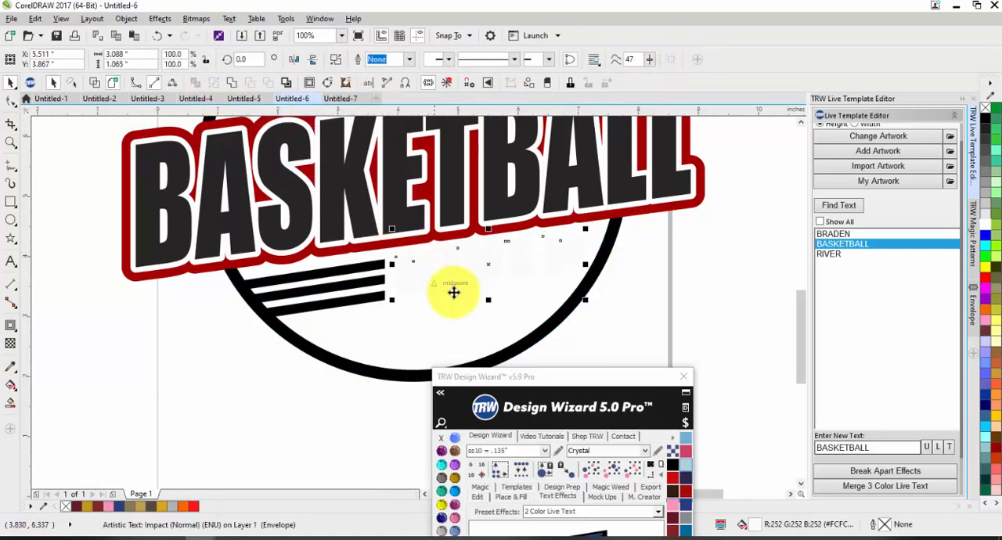
left_click(673, 479)
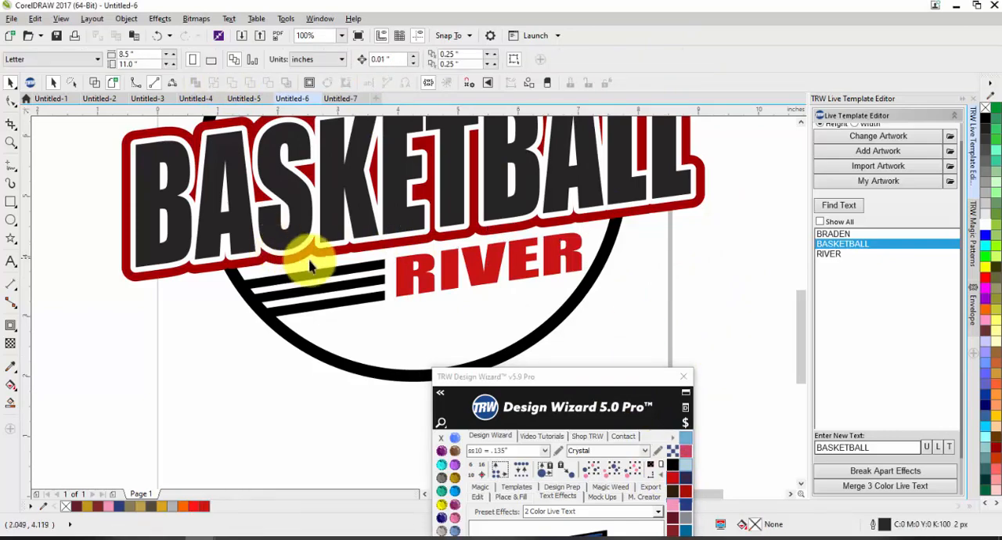
Examine the nodes of the RIVER lettering together with those of the adjacent bar ends on the ring.
double_click(407, 275)
scroll(373, 276, "up", 2)
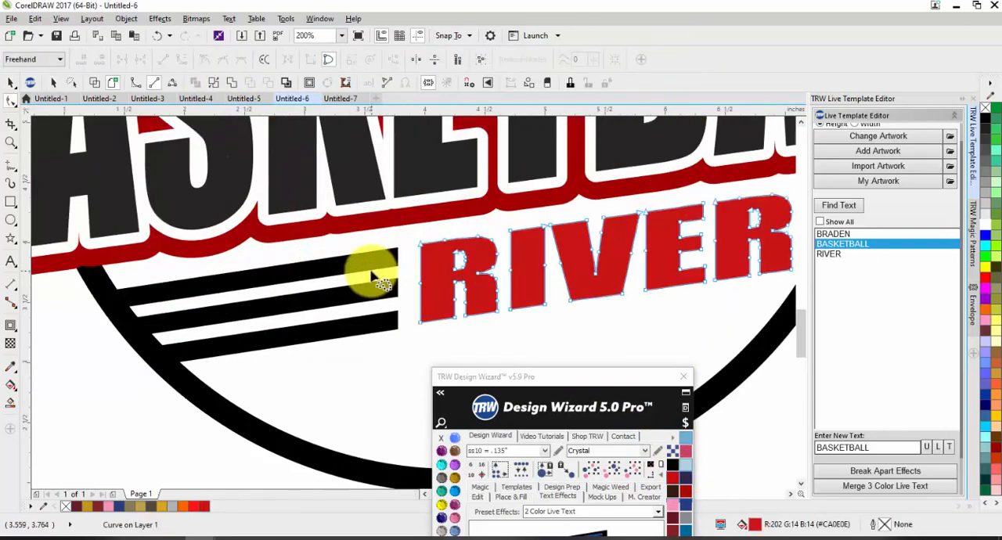
left_click(373, 275, "shift")
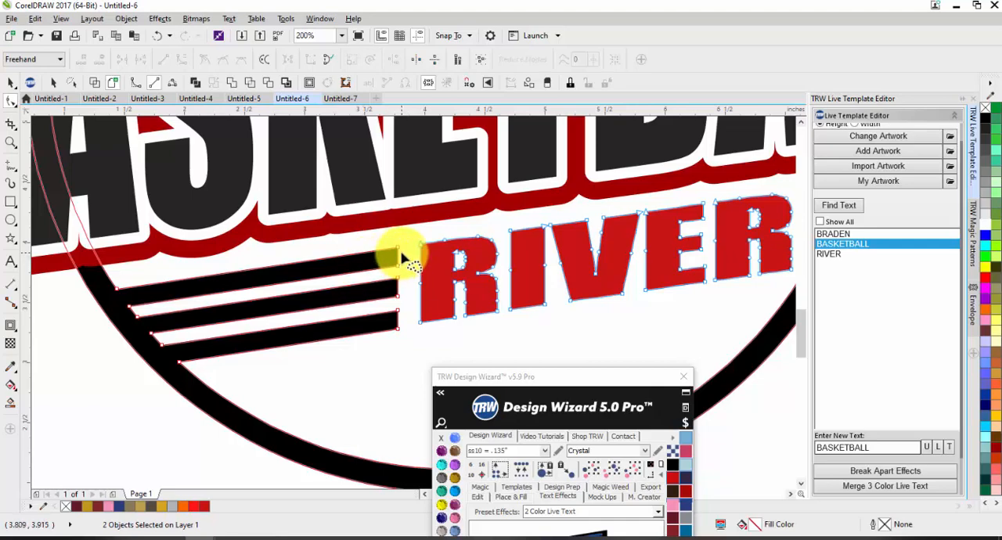
scroll(410, 253, "up", 2)
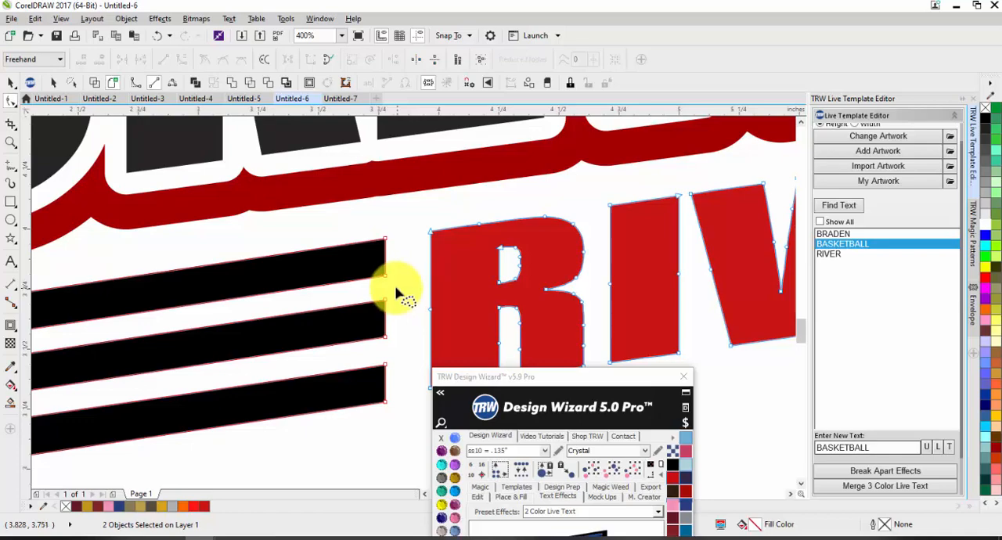
scroll(369, 305, "down", 3)
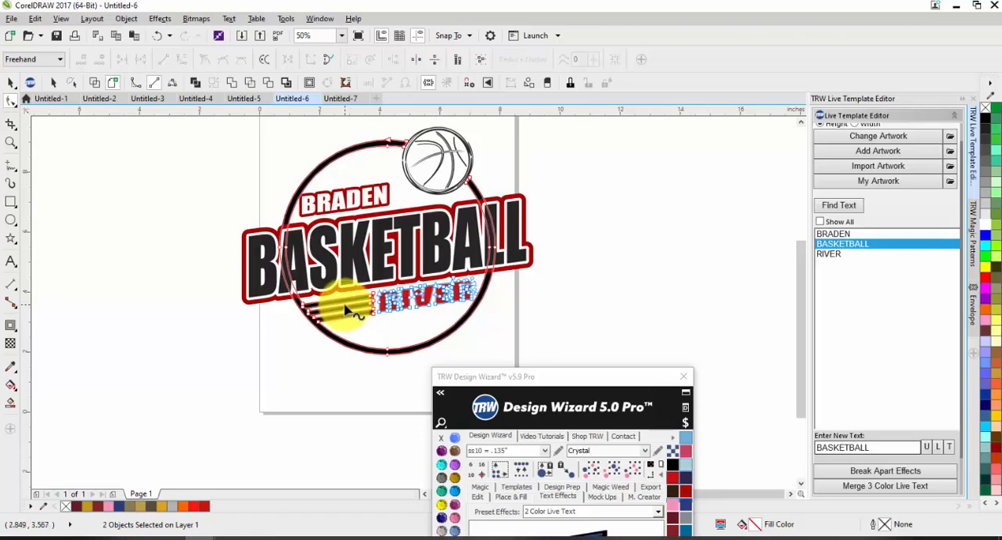
scroll(345, 310, "up", 1)
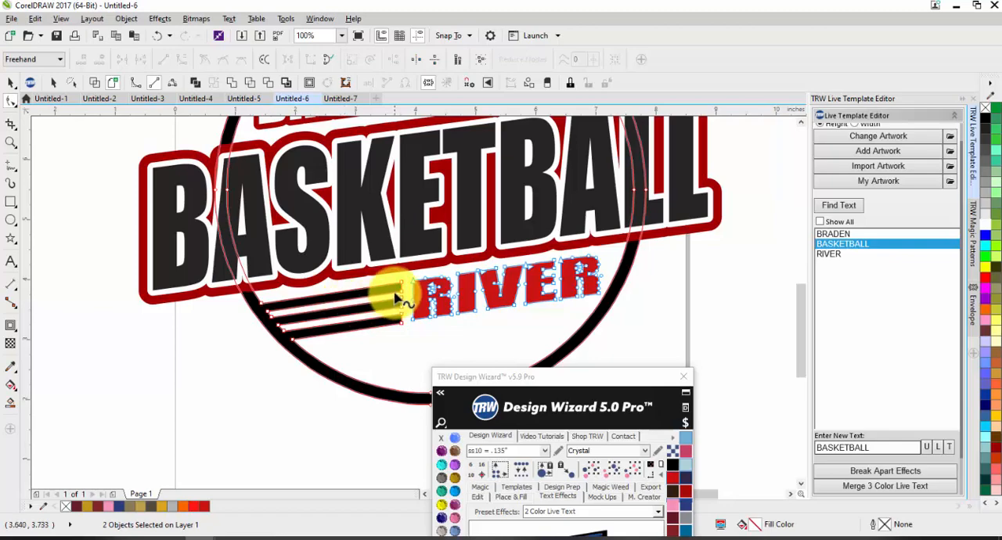
scroll(408, 292, "up", 1)
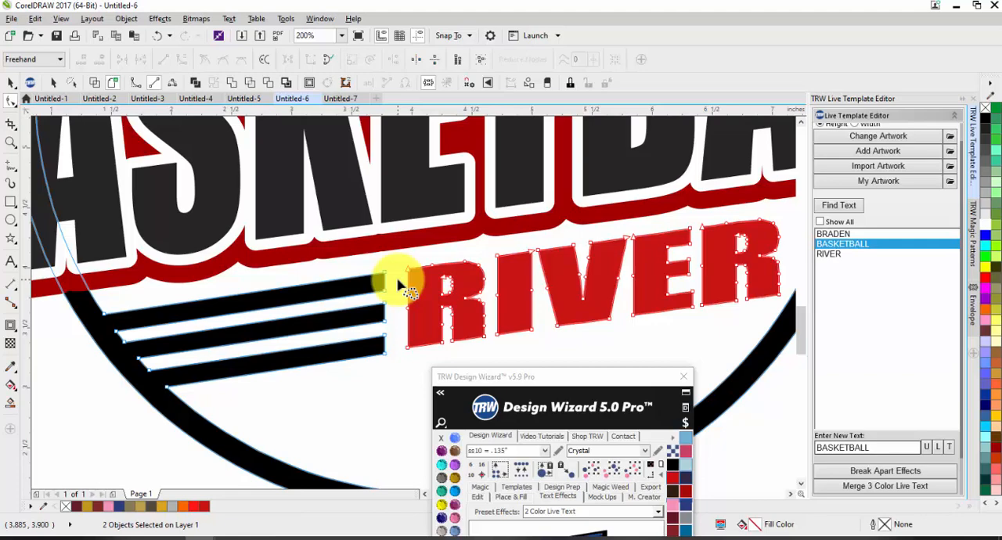
scroll(399, 286, "down", 3)
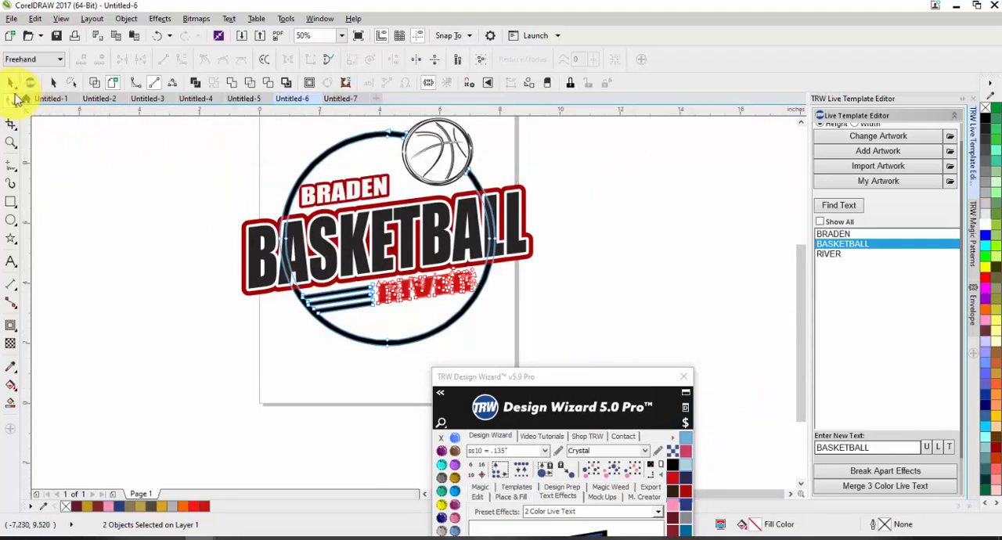
Enlarge the BRADEN text slightly, scaling it up and outward from its lower-left corner.
left_click(10, 84)
left_click(149, 269)
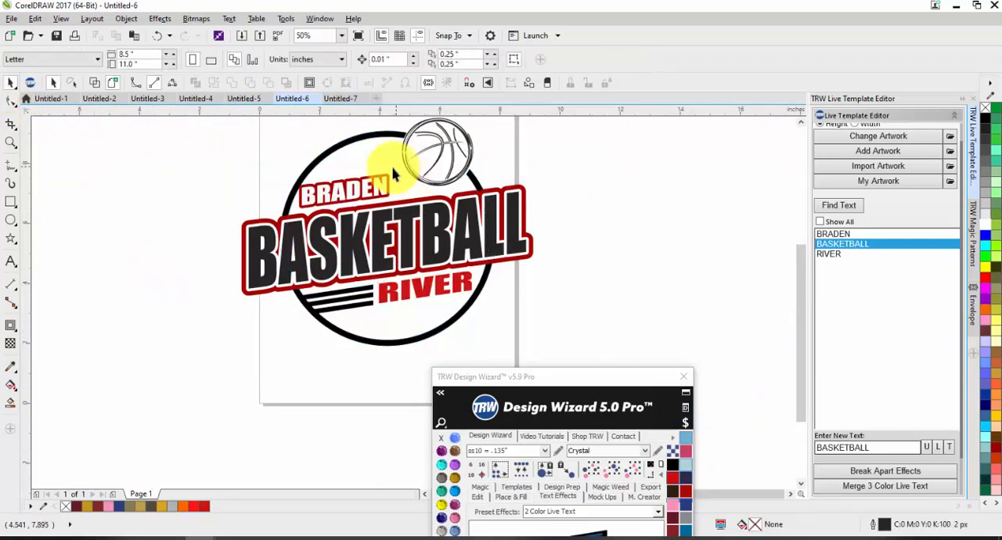
scroll(383, 192, "up", 2)
left_click(372, 202)
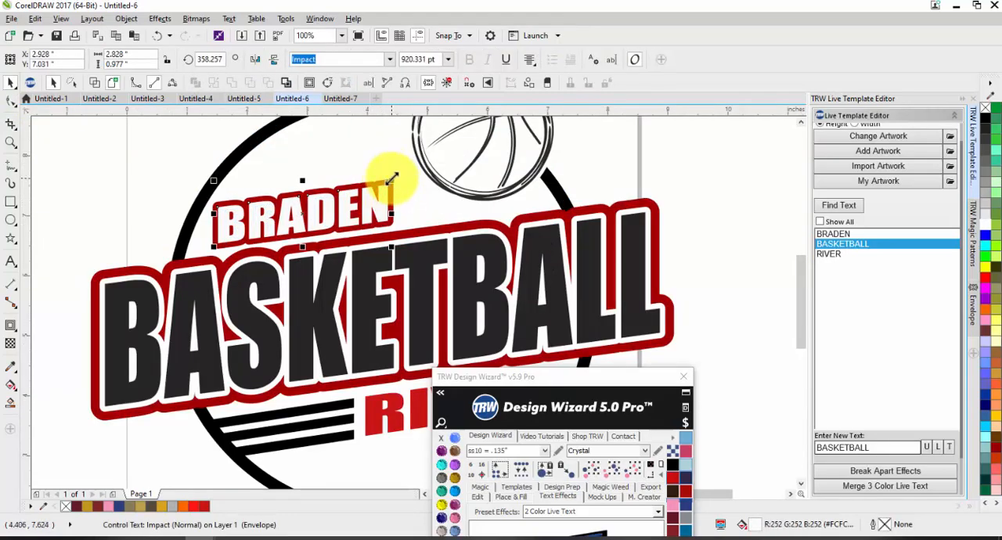
left_click_drag(391, 178, 405, 167)
left_click(143, 162)
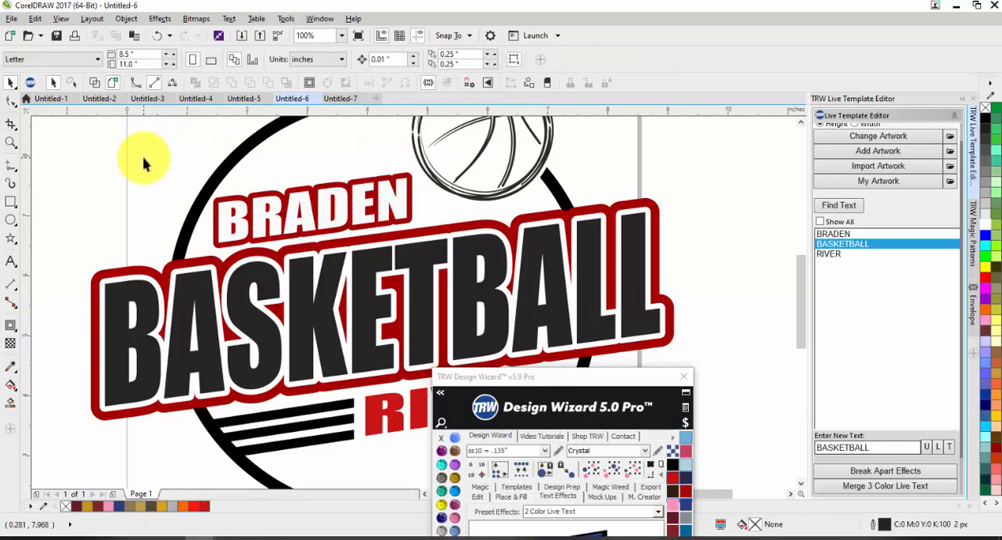
Add a placeholder text object with the 1 Color Live Text preset and no envelope shape.
scroll(335, 162, "down", 1)
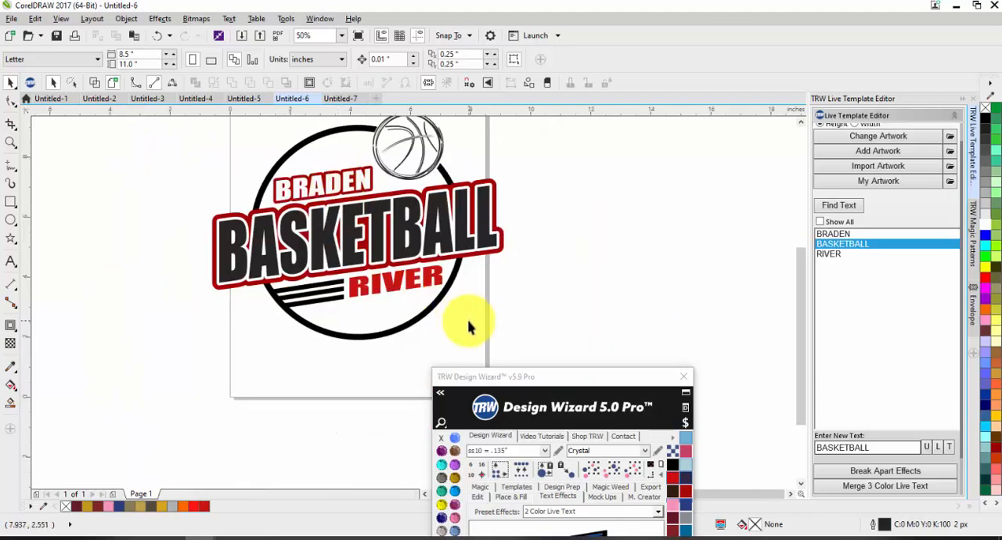
scroll(408, 308, "up", 1)
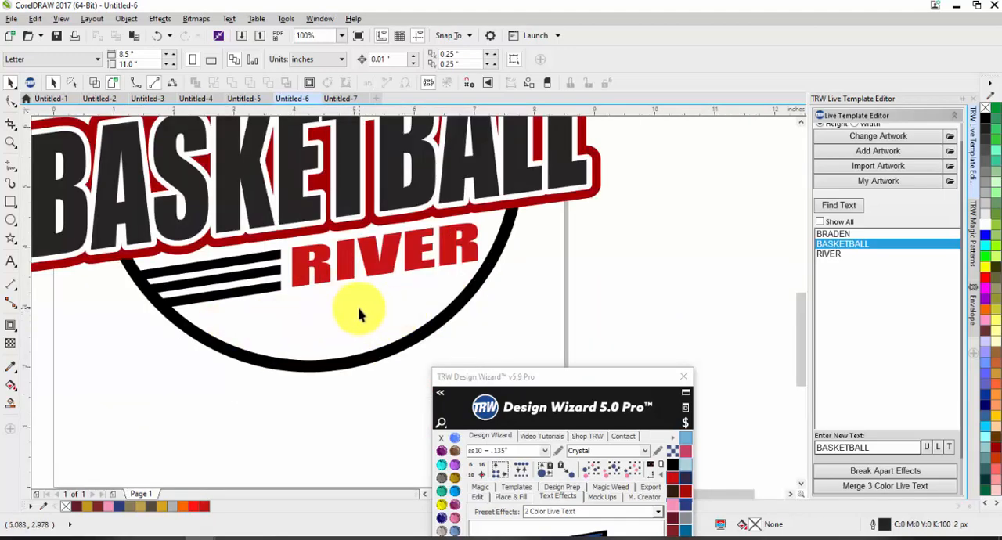
scroll(356, 315, "down", 1)
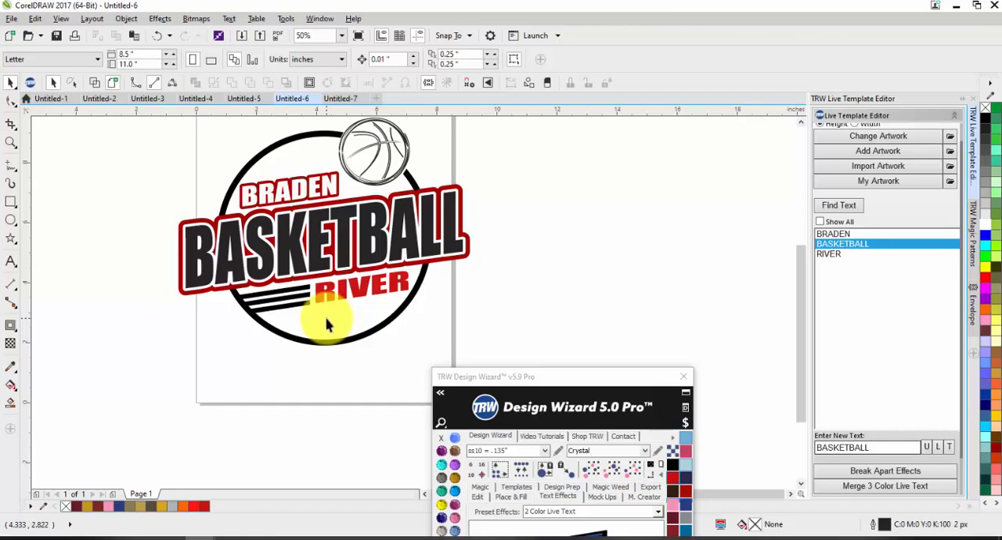
left_click_drag(557, 376, 698, 138)
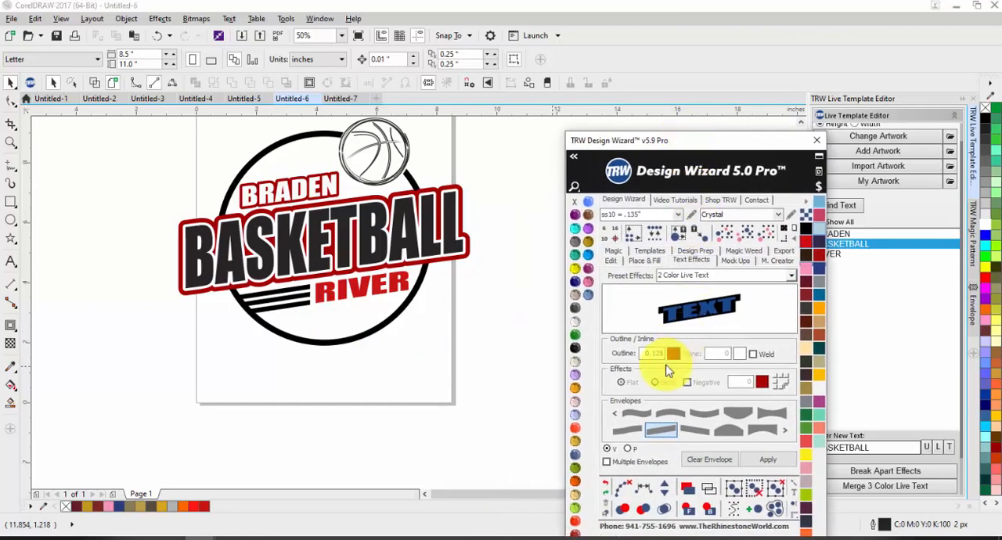
left_click(790, 275)
left_click(760, 288)
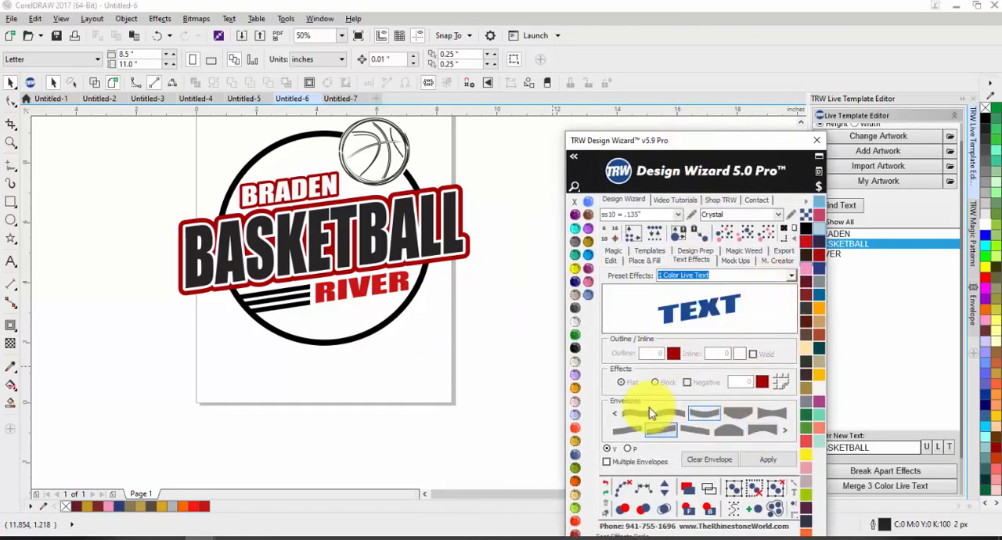
left_click(786, 430)
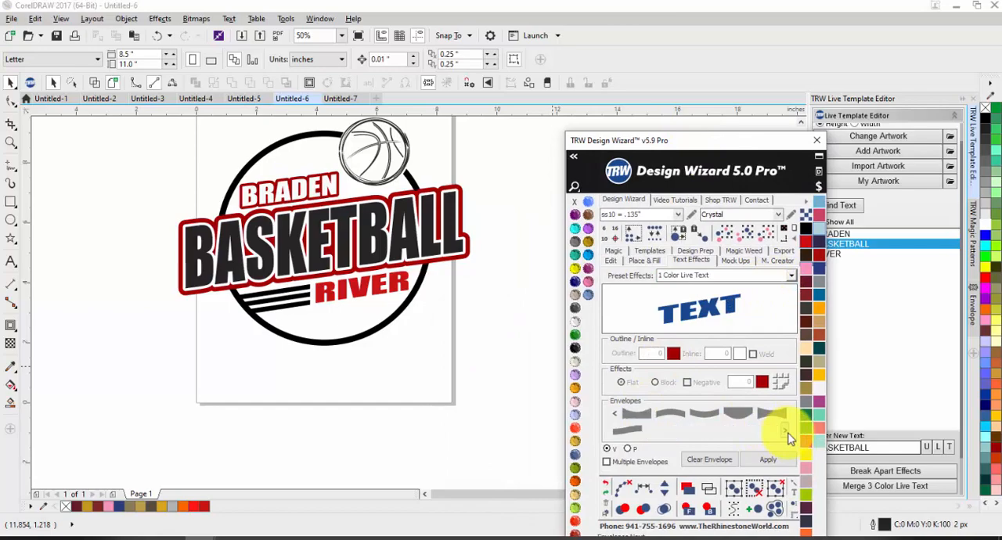
left_click(734, 453)
Place the new TEXT object in the basketball's lower-left panel and scale it to about 0.45 by 0.32 inches.
left_click_drag(477, 306, 205, 224)
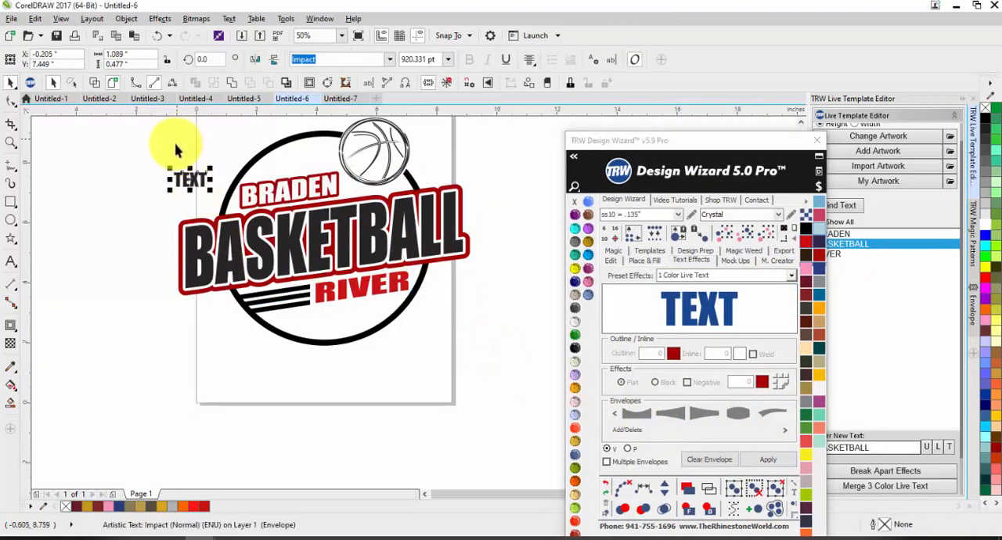
scroll(375, 147, "up", 2)
left_click_drag(376, 153, 398, 236)
left_click_drag(458, 207, 327, 223)
Change the placeholder text on the basketball to 23 and fill it dark red.
left_click(841, 206)
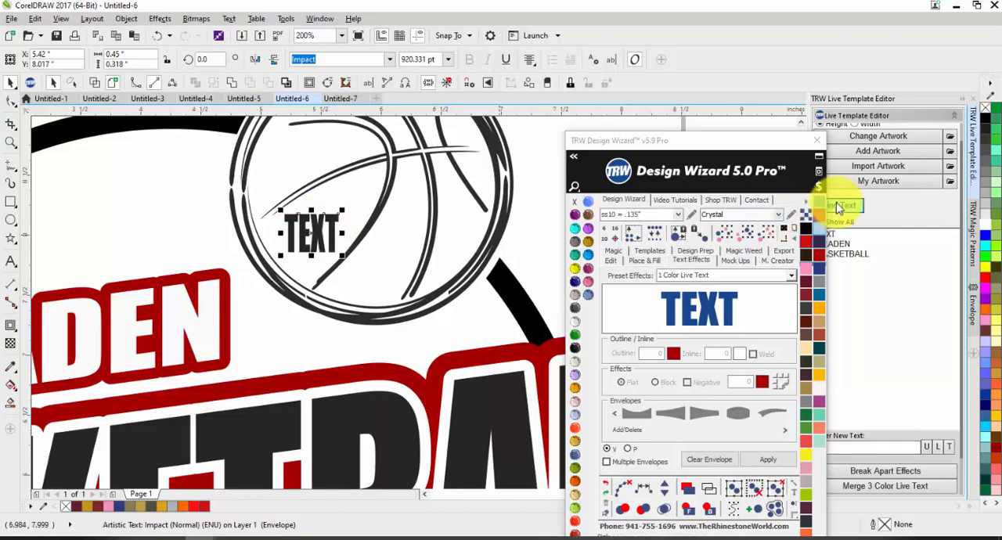
left_click(847, 236)
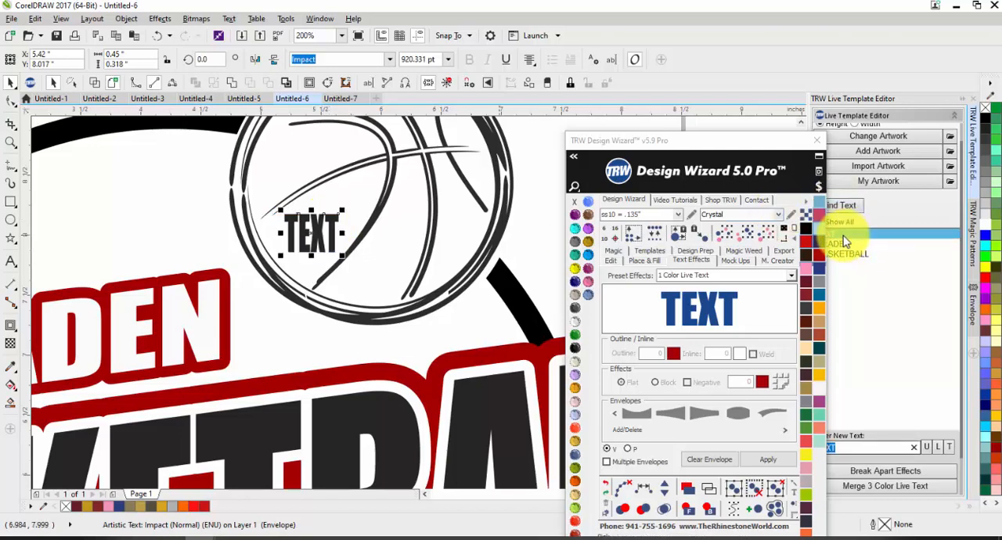
type("223")
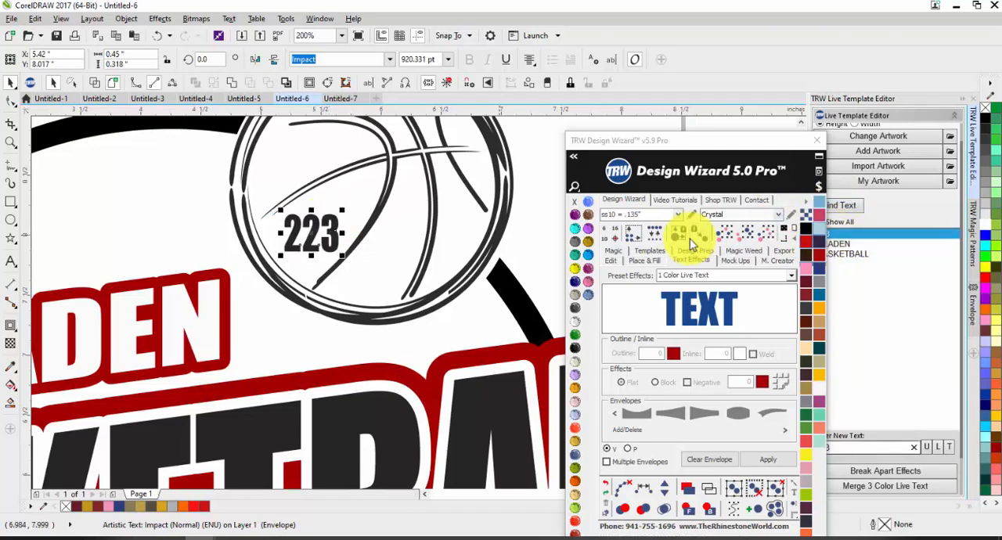
key("BackSpace")
key("BackSpace")
type("3")
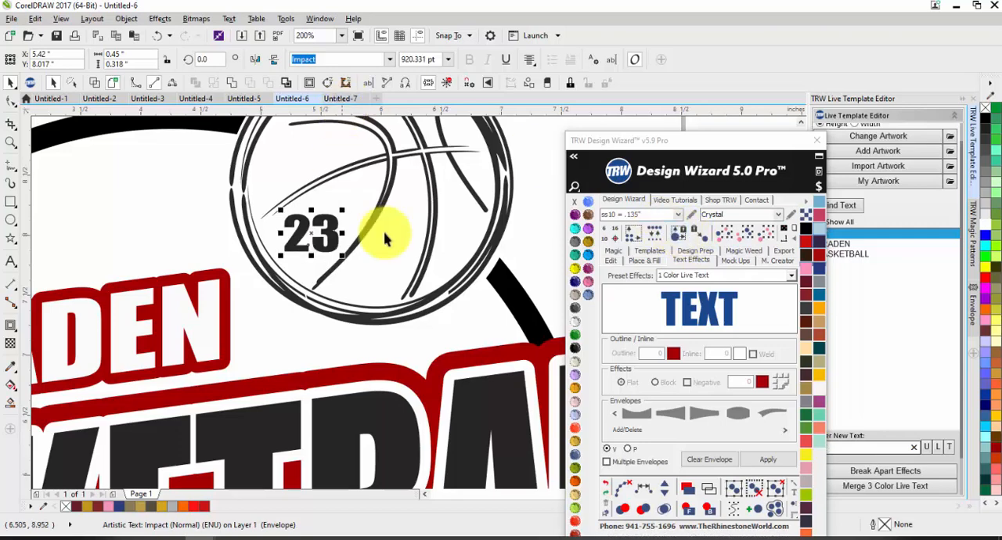
left_click(819, 255)
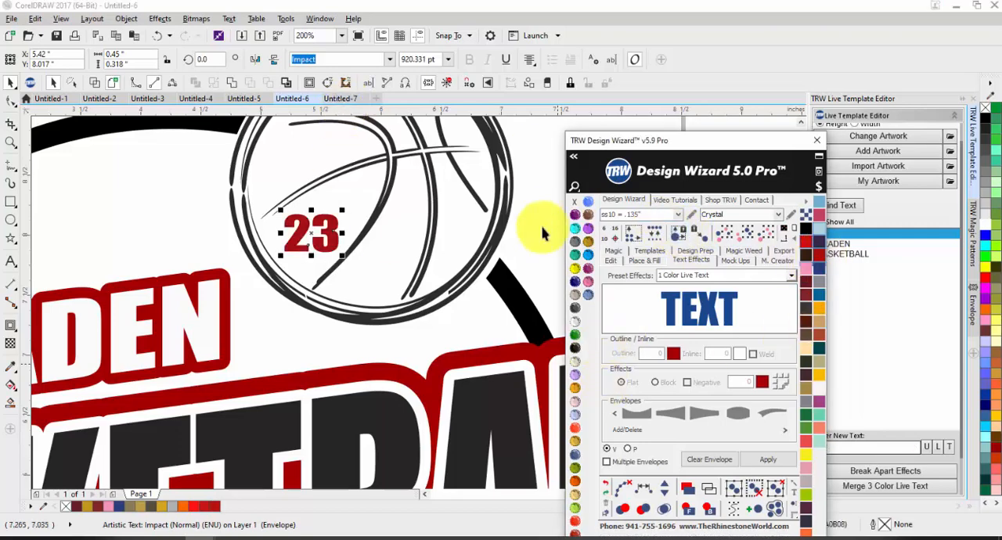
scroll(447, 224, "down", 2)
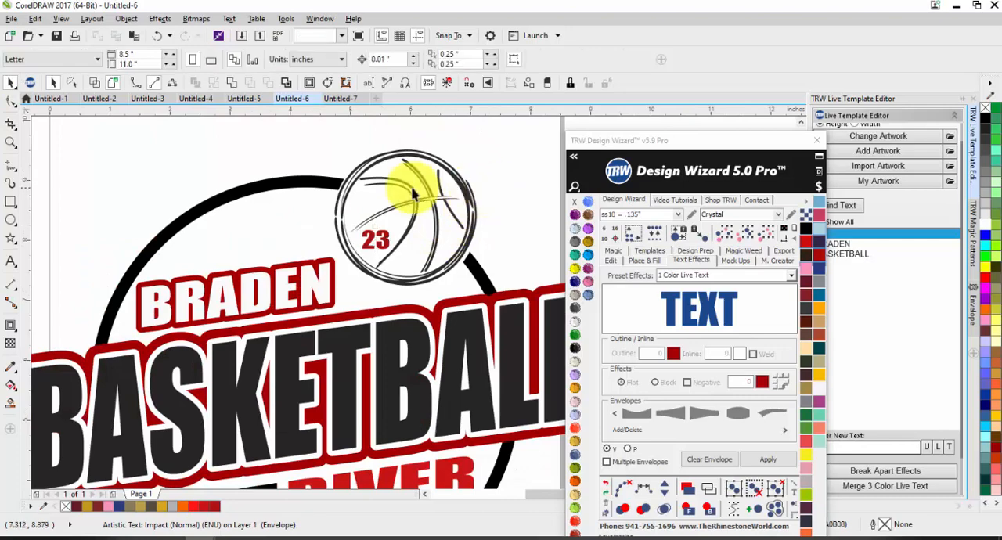
Draw a five-pointed star inside the ring above BRADEN and scale it to about 0.40 by 0.38 inches.
scroll(447, 235, "down", 2)
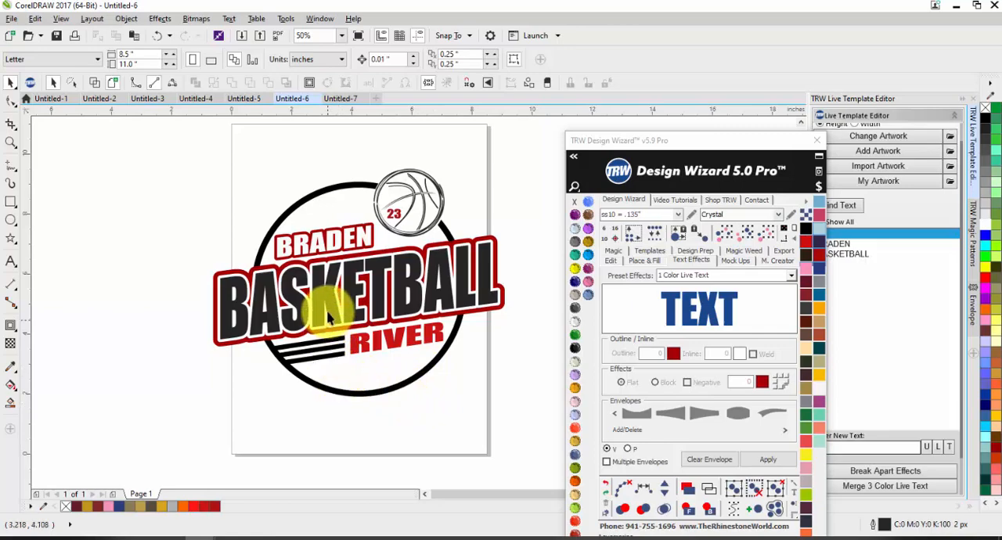
left_click(11, 239)
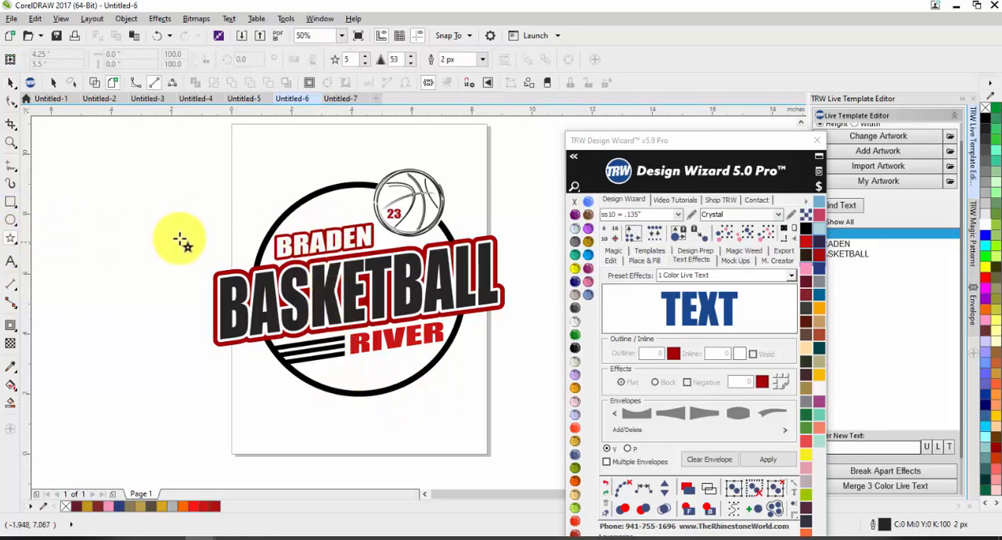
left_click_drag(178, 236, 159, 255)
scroll(172, 242, "up", 2)
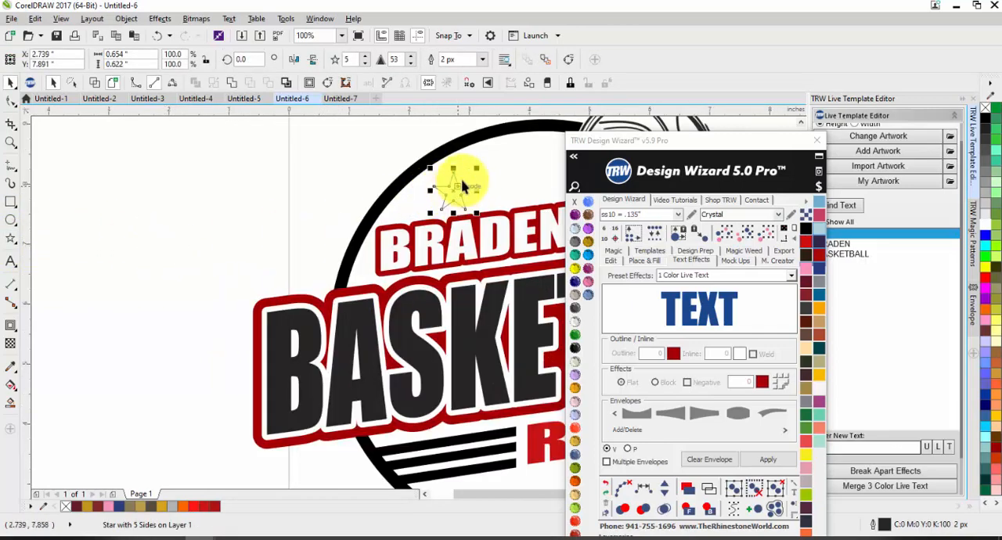
left_click_drag(476, 168, 441, 200)
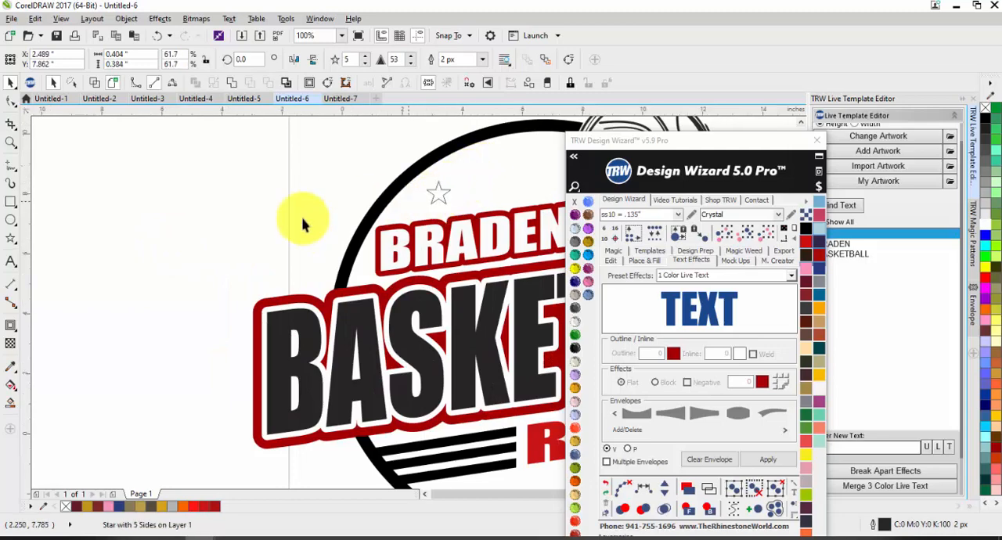
Rotate the star about 4.9 degrees to follow the slant of the BRADEN text.
scroll(402, 168, "down", 3)
scroll(324, 196, "up", 5)
left_click_drag(324, 202, 340, 185)
left_click(312, 213)
left_click(174, 160)
scroll(195, 234, "down", 1)
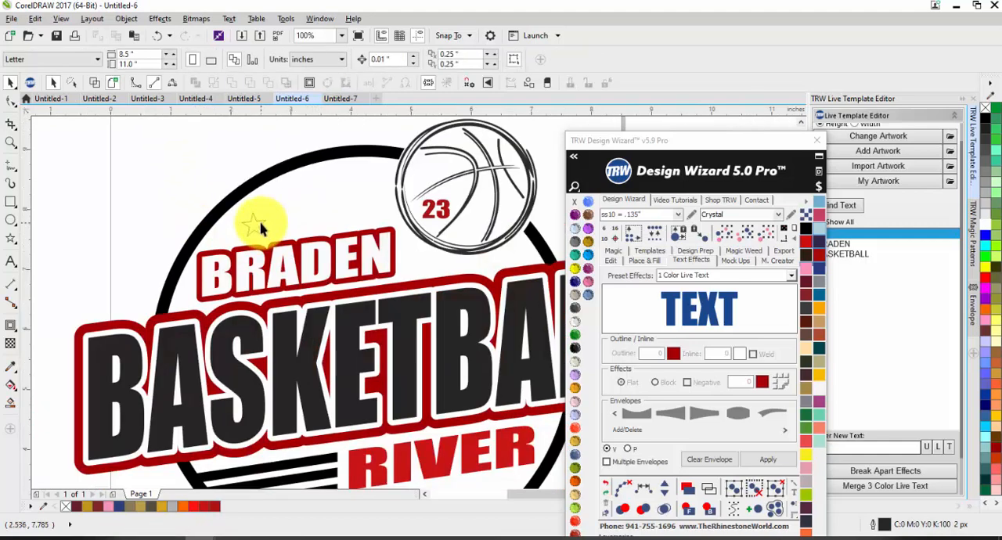
Duplicate the star up along the ring's arc at increasing sizes, the largest about 0.67 by 0.65 inches.
right_click(292, 194)
mouse_move(261, 223)
left_mouse_down()
mouse_move(292, 194)
mouse_move(305, 214)
mouse_move(298, 206)
mouse_move(334, 206)
mouse_move(352, 183)
mouse_move(328, 213)
mouse_move(357, 182)
mouse_move(381, 206)
left_mouse_up()
right_click(357, 182)
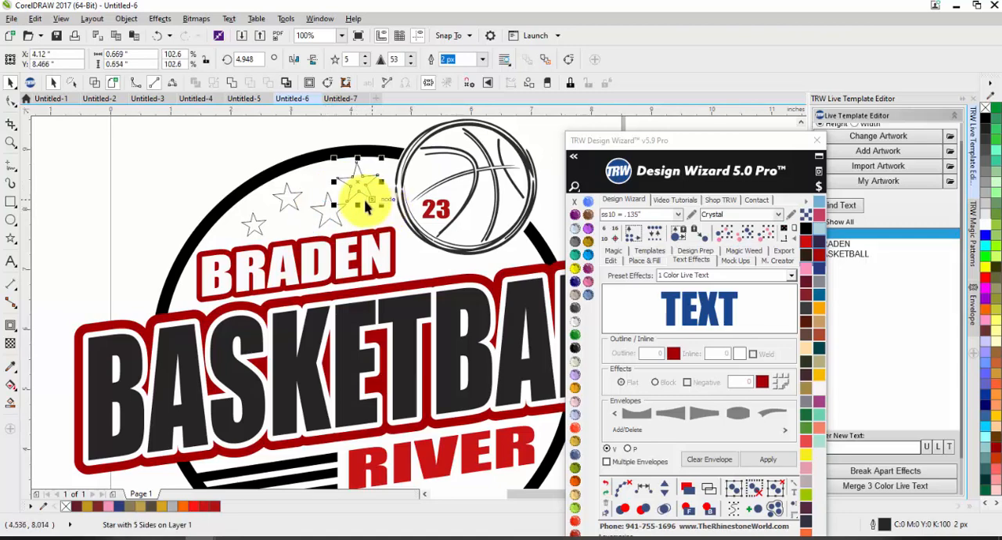
Fill the gaps between the larger stars above BRADEN with small star copies about 0.29 inches wide.
left_click(273, 153)
scroll(281, 201, "up", 1)
left_click_drag(226, 250, 453, 234)
right_click(303, 249)
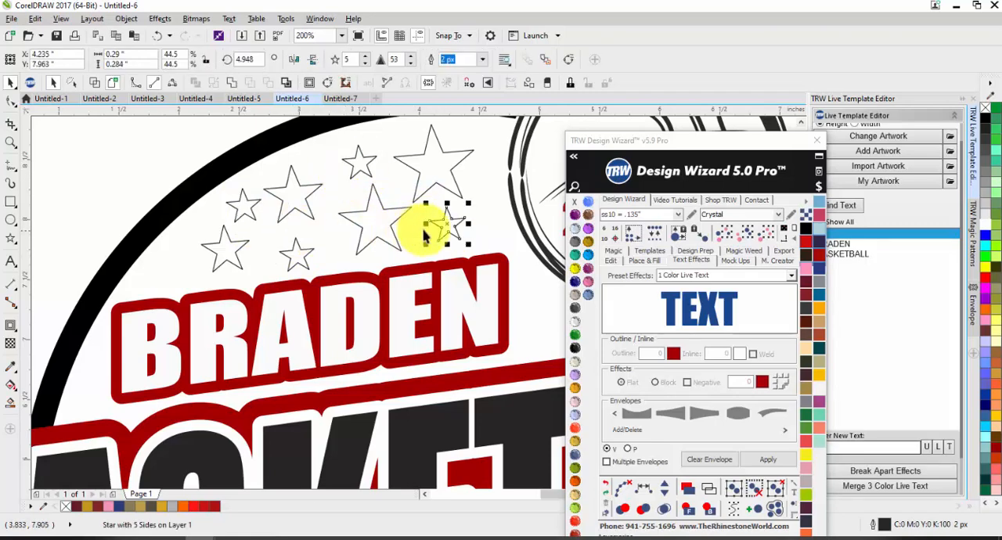
left_click(176, 264)
Fill all the stars above BRADEN with dark red and remove their outlines.
scroll(274, 225, "down", 2)
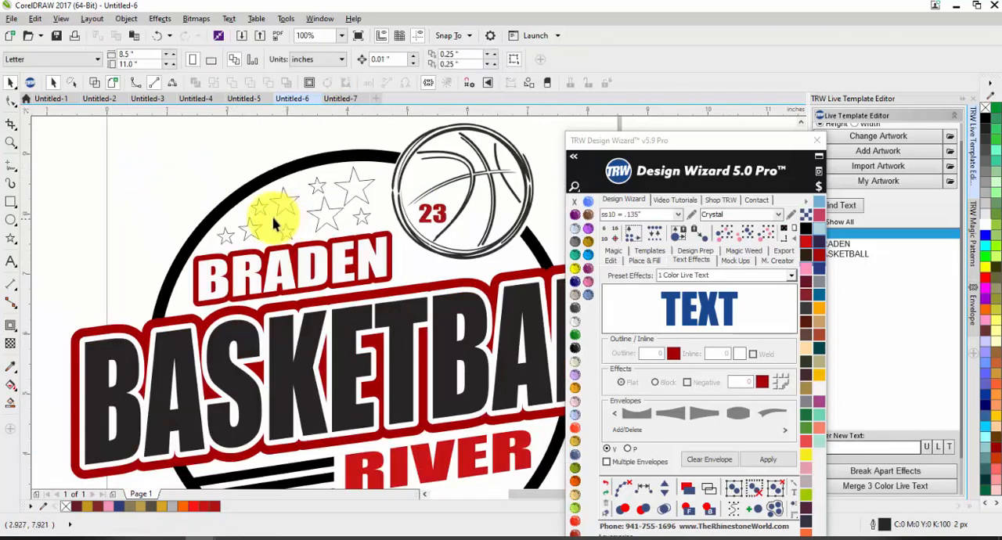
left_click_drag(150, 153, 388, 252)
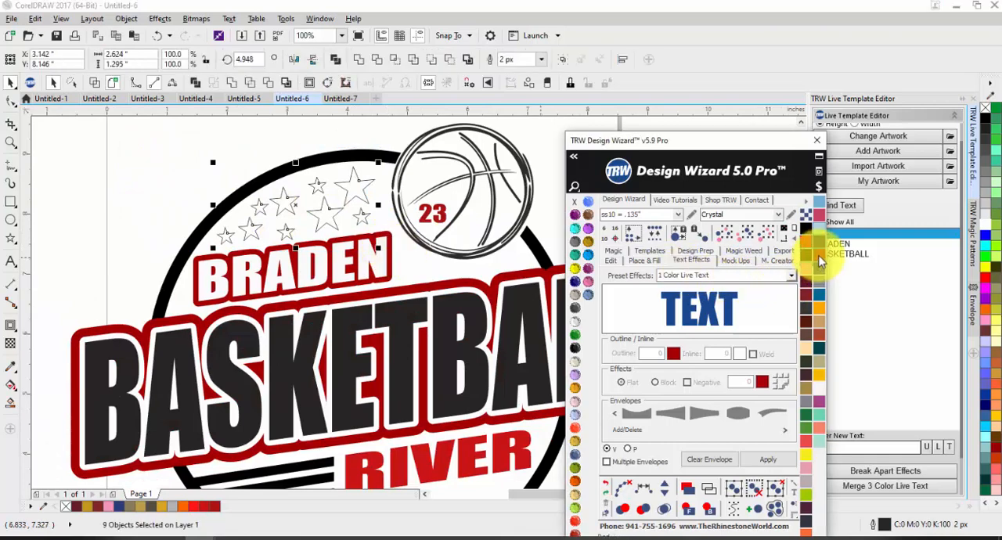
left_click(818, 261)
scroll(557, 234, "down", 2)
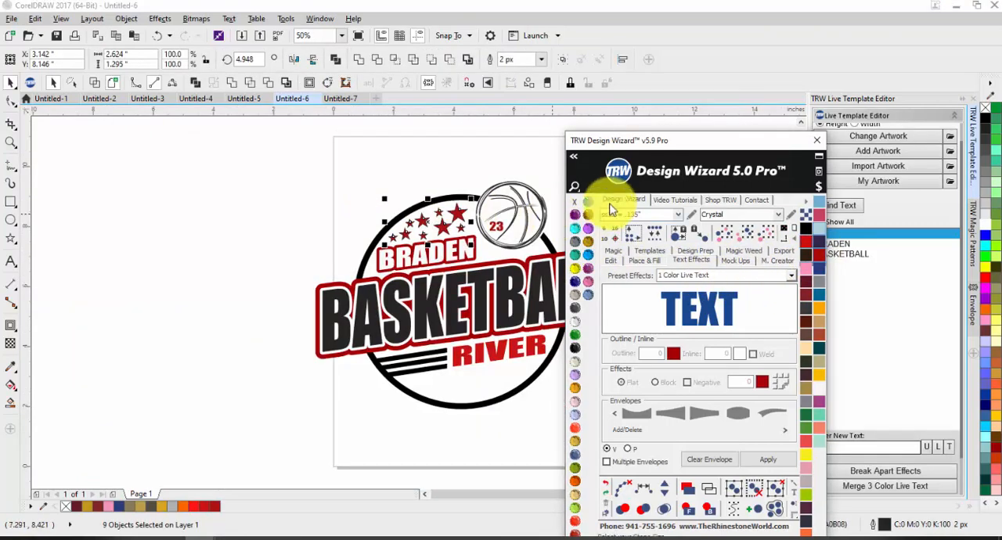
left_click(371, 179)
scroll(356, 192, "down", 1)
scroll(489, 222, "up", 1)
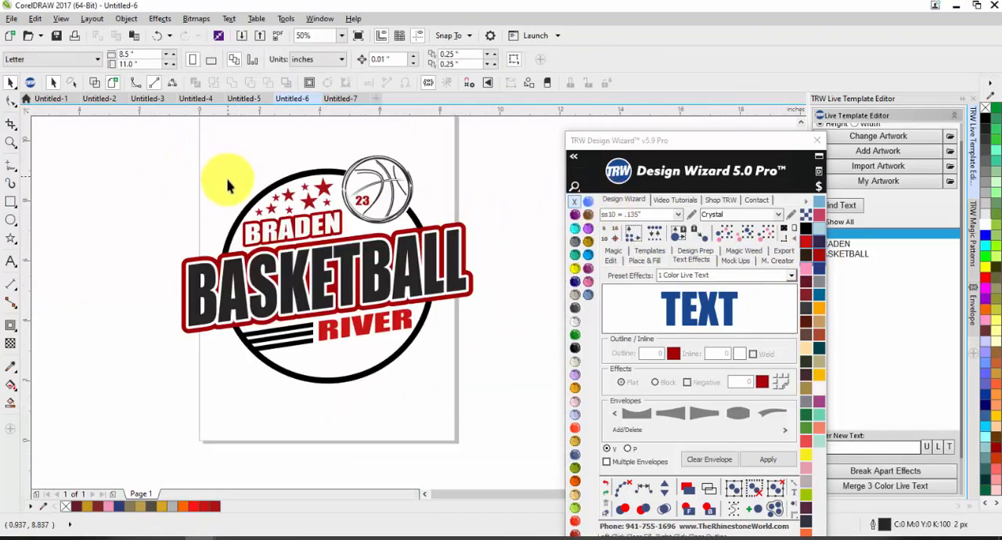
Place copies of the small 0.29-inch stars in the gap between the basketball and the BASKETBALL text.
scroll(295, 209, "up", 1)
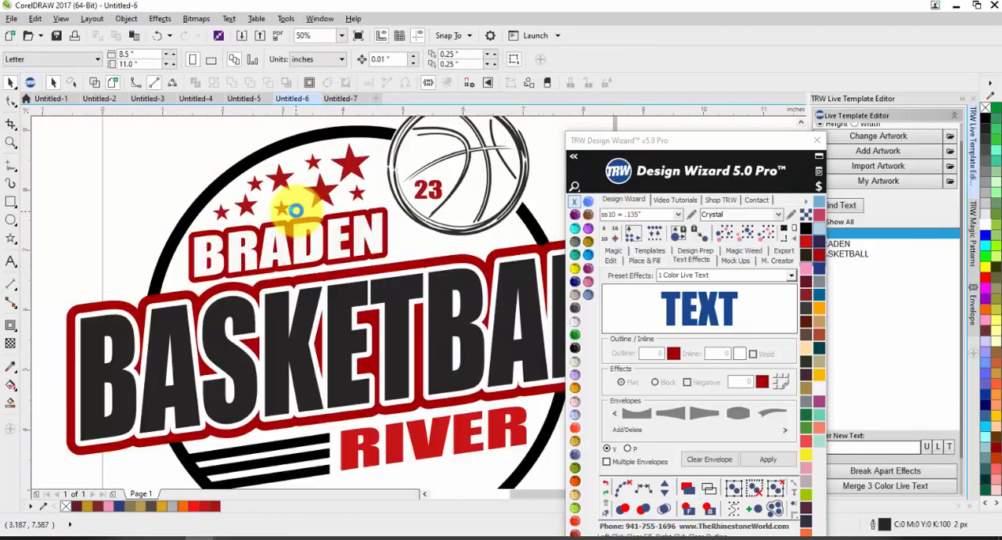
scroll(295, 210, "up", 2)
left_click(282, 168)
left_click(226, 180)
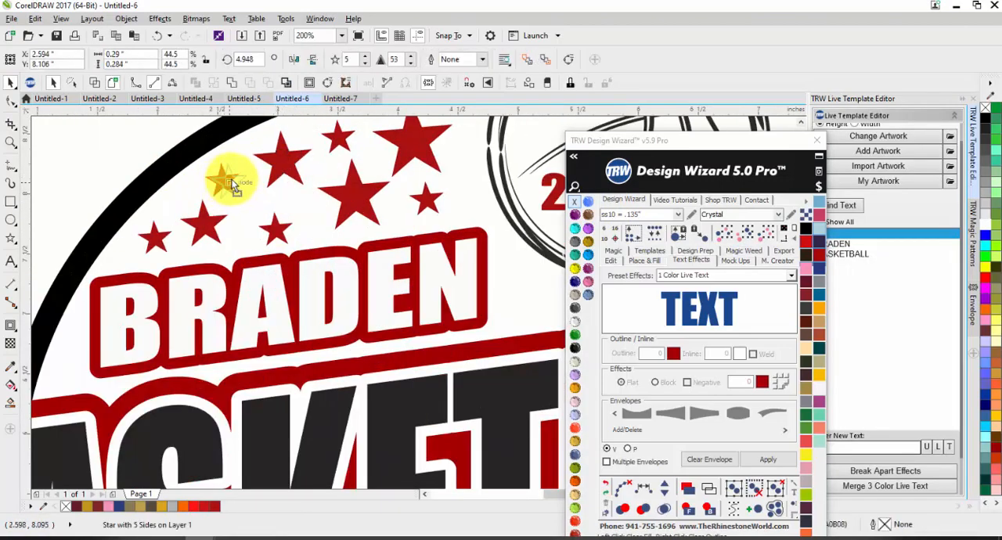
scroll(224, 167, "down", 2)
left_click_drag(166, 133, 358, 239)
scroll(282, 166, "up", 1)
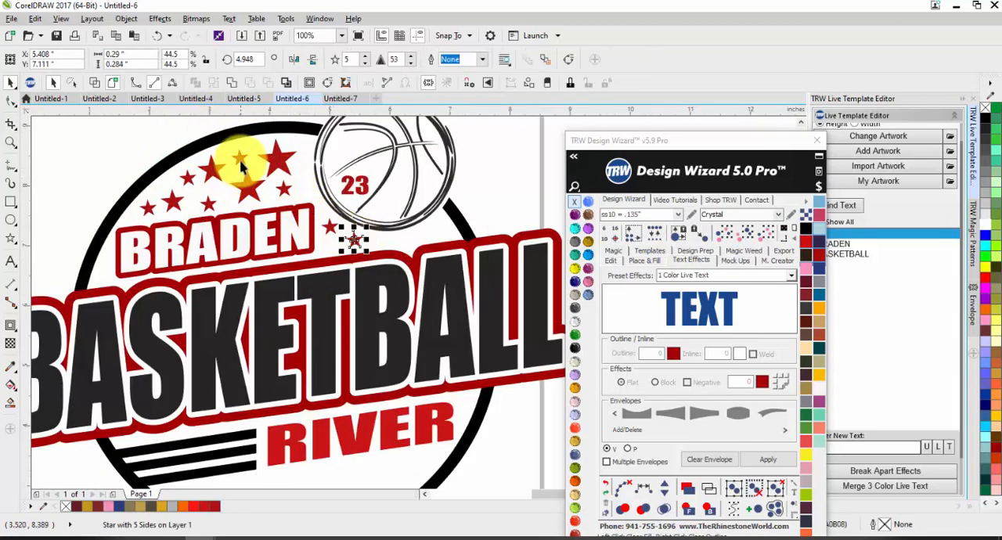
left_click_drag(241, 160, 439, 229)
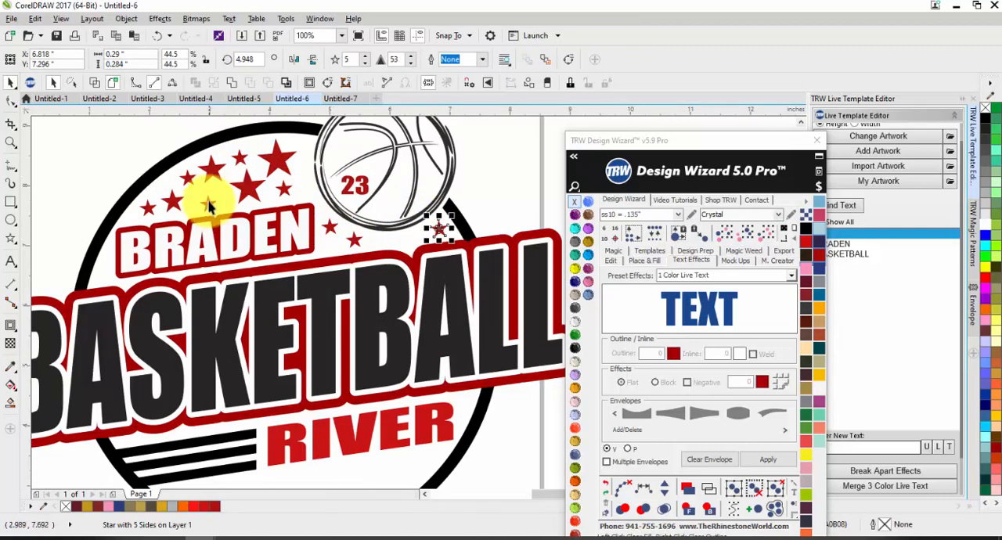
left_click_drag(207, 203, 415, 227)
Rearrange and resize the stars beneath the basketball, and add a copy about 0.18 inches wide near the ring.
left_click_drag(334, 236, 336, 236)
scroll(336, 235, "up", 2)
left_click_drag(295, 272, 302, 280)
left_click_drag(275, 210, 262, 190)
left_click_drag(389, 267, 403, 240)
scroll(320, 252, "down", 2)
scroll(286, 246, "up", 1)
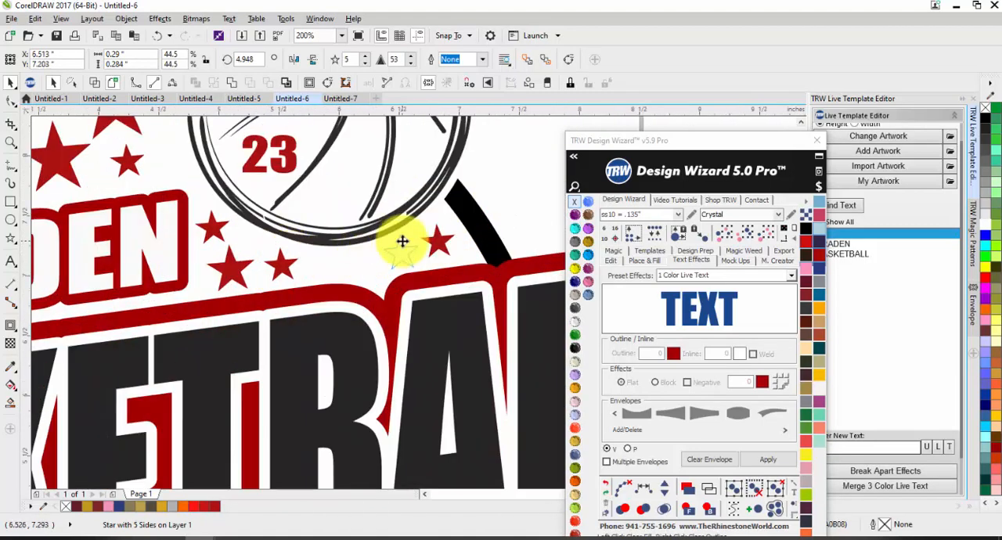
left_click_drag(381, 271, 459, 190)
scroll(410, 243, "up", 1)
left_click(462, 238)
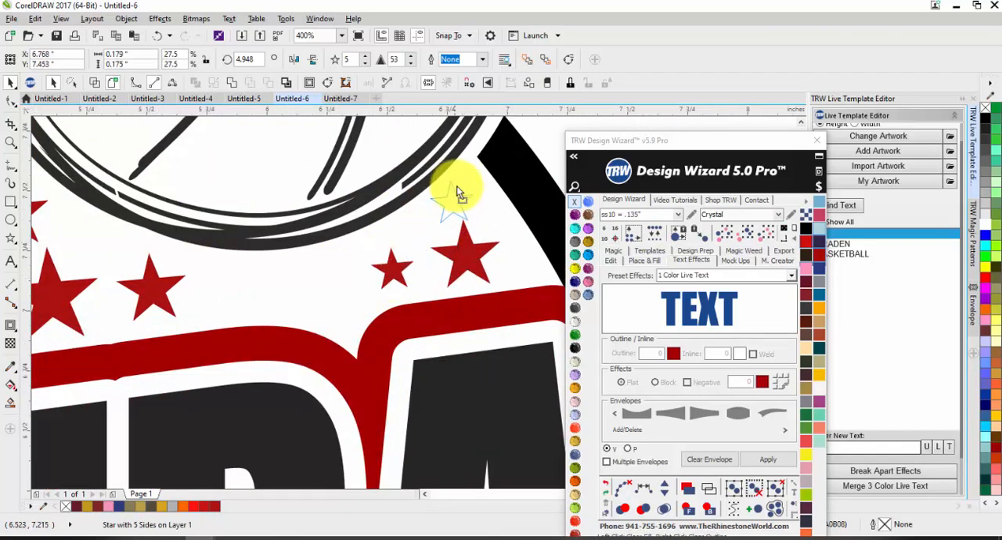
Place a star about 0.40 by 0.39 inches back in the empty spot above the start of BRADEN.
scroll(547, 161, "down", 2)
scroll(347, 224, "up", 1)
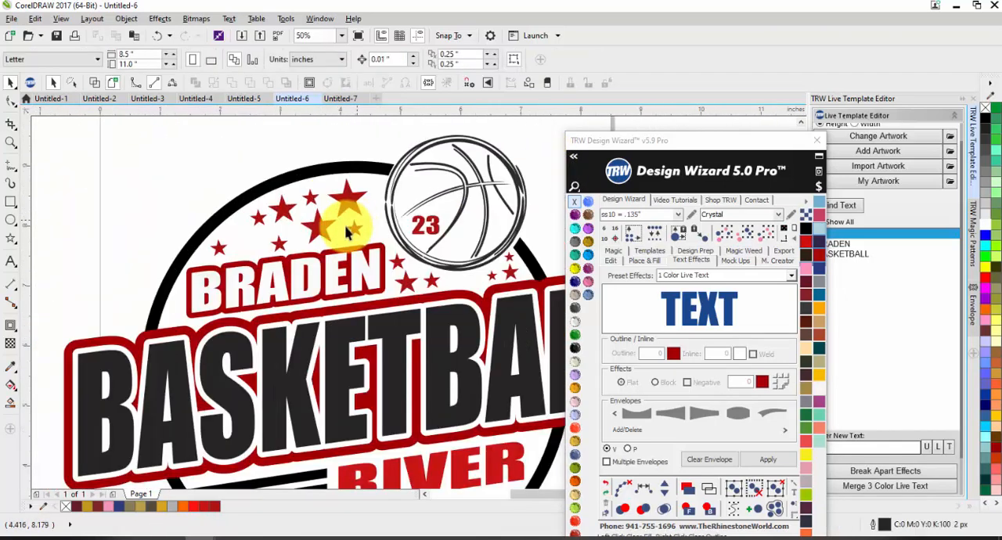
left_click(255, 245)
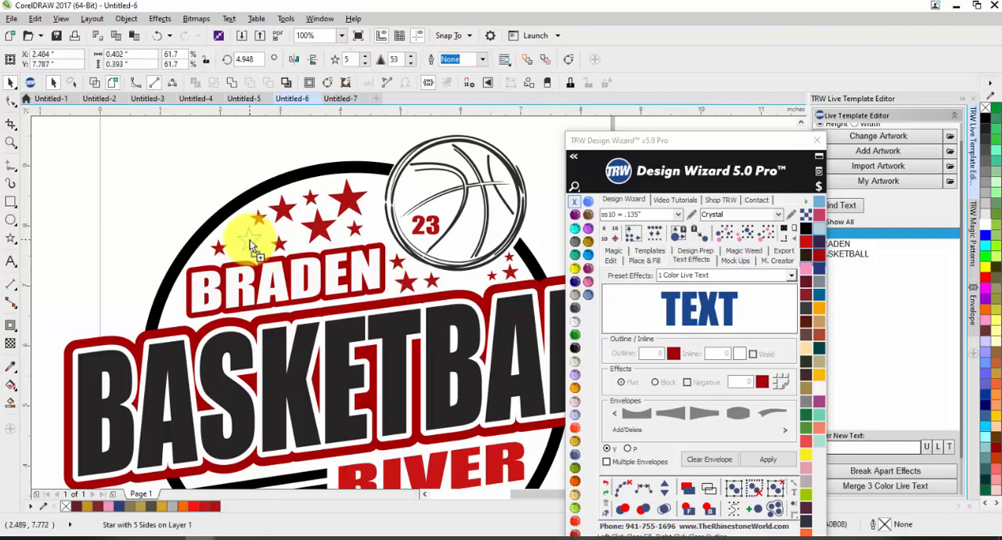
left_click_drag(249, 241, 250, 240)
left_click(203, 189)
Copy a large star from the upper cluster and spread duplicates of it along the space beneath RIVER.
scroll(340, 134, "down", 1)
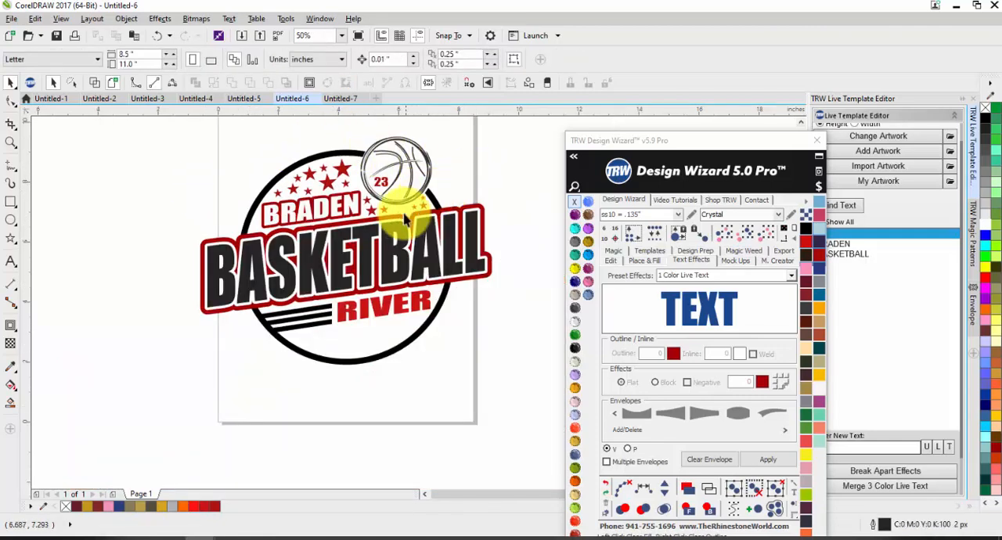
scroll(333, 188, "up", 1)
scroll(315, 175, "down", 1)
left_click_drag(315, 175, 409, 300)
scroll(381, 314, "up", 1)
left_click_drag(408, 300, 362, 333)
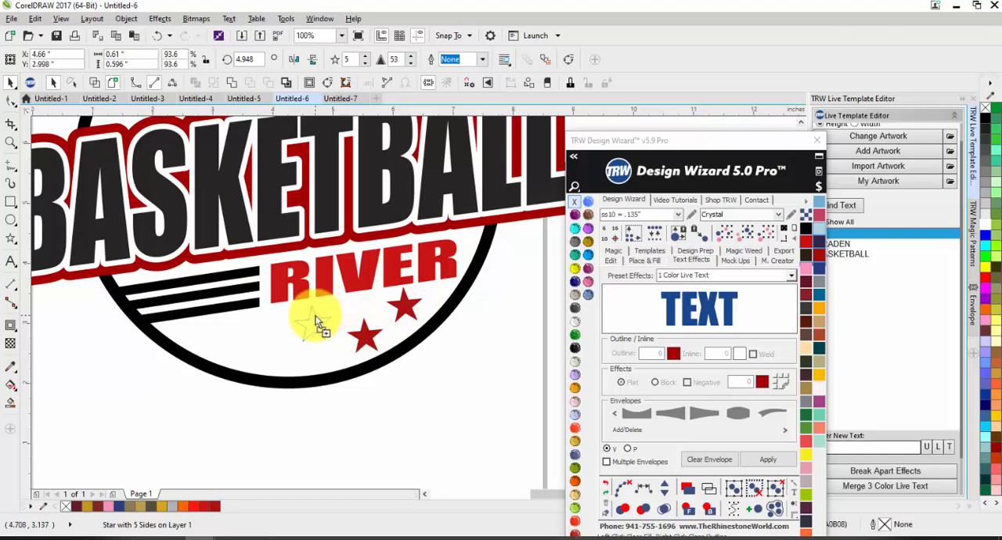
left_click_drag(317, 321, 250, 328)
Fill out the lower star cluster with smaller copies between the large stars, down to about 0.26 inches wide.
scroll(275, 346, "up", 2)
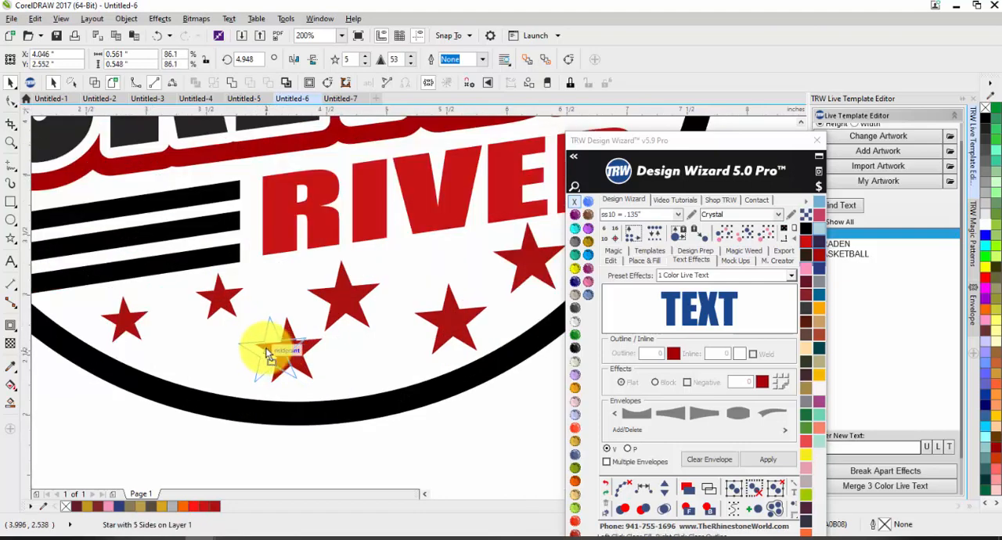
left_click_drag(221, 298, 422, 267)
left_click_drag(414, 281, 197, 346)
left_click_drag(226, 317, 209, 334)
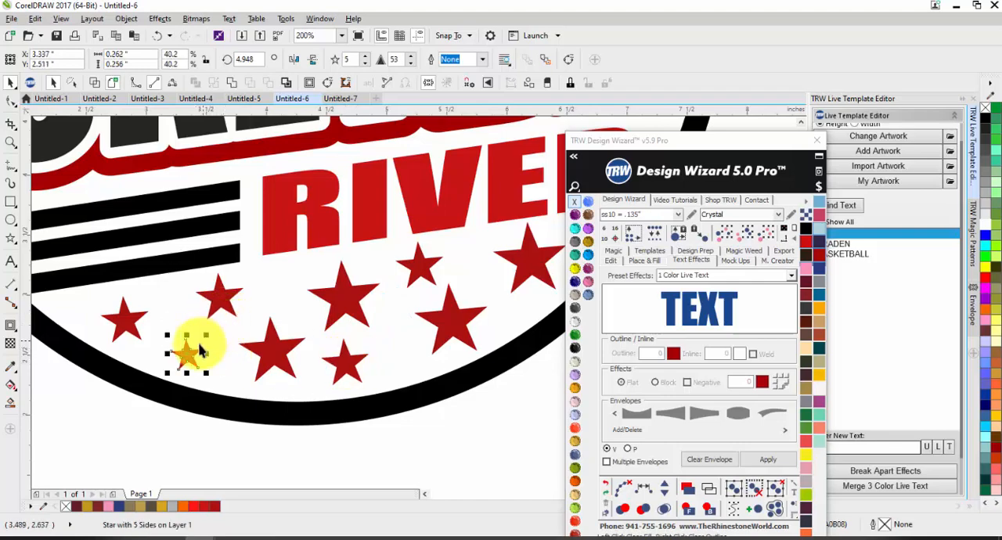
left_click(184, 311)
scroll(320, 307, "down", 2)
scroll(409, 307, "down", 1)
scroll(378, 278, "up", 1)
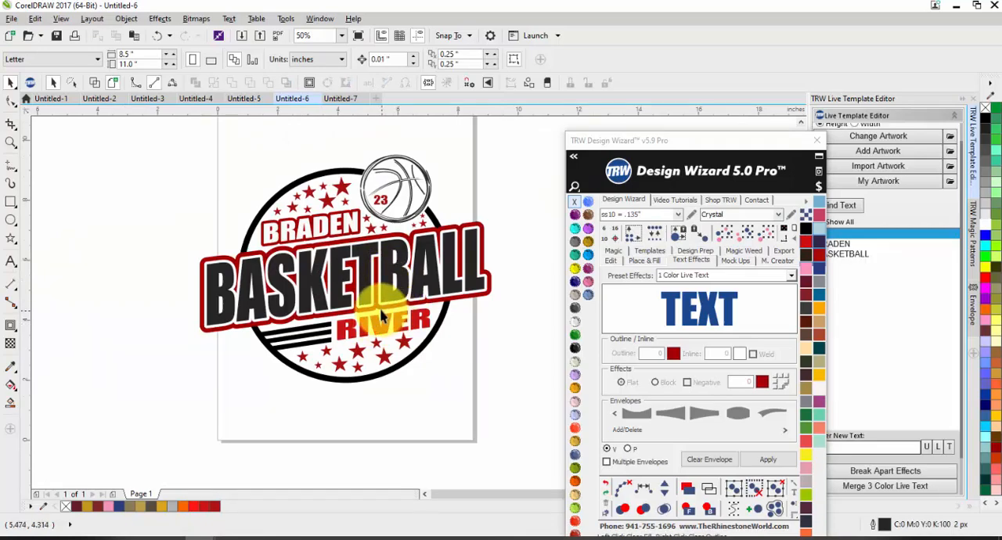
Enlarge the number 23 on the basketball to about 0.85 by 0.6 inches.
scroll(385, 202, "up", 1)
left_click(384, 203)
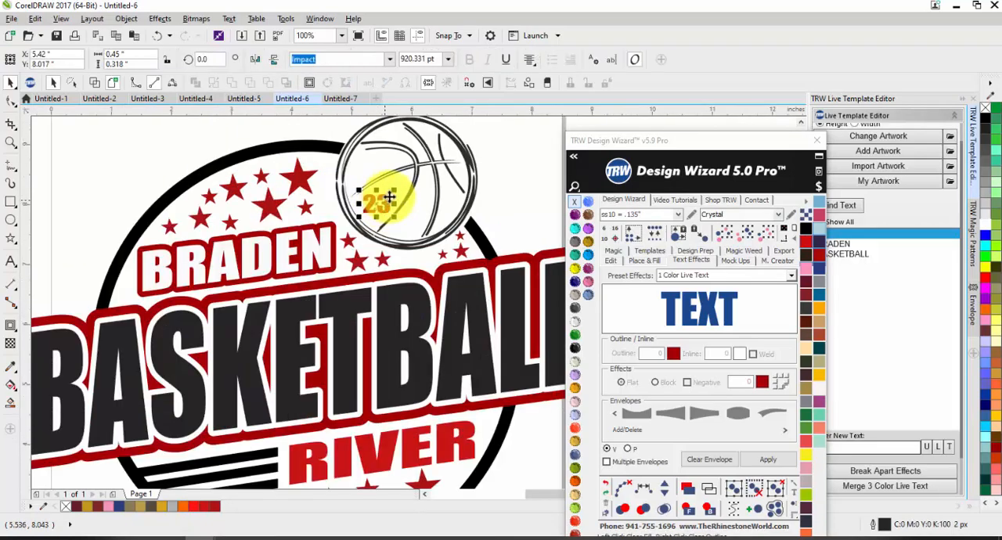
left_click_drag(393, 192, 409, 156)
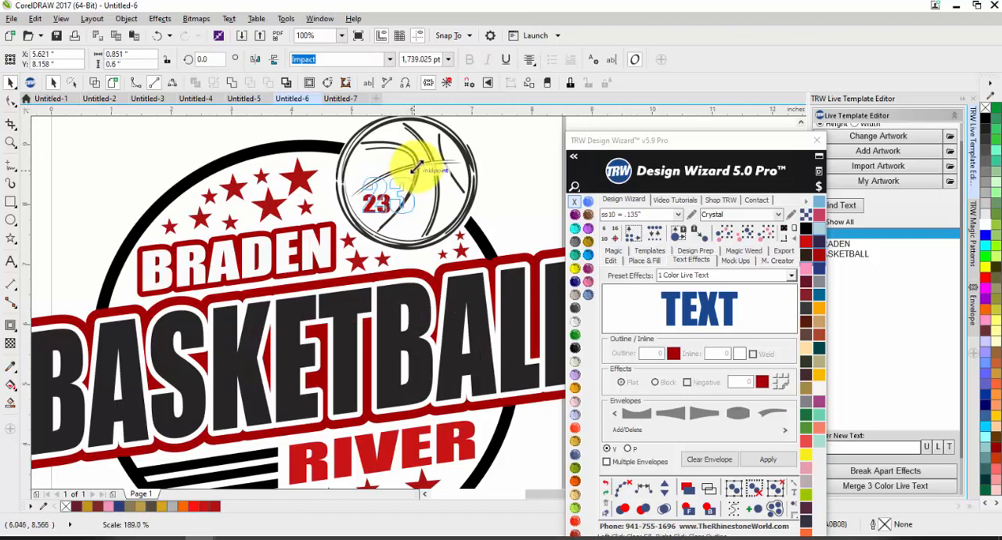
scroll(397, 190, "up", 1)
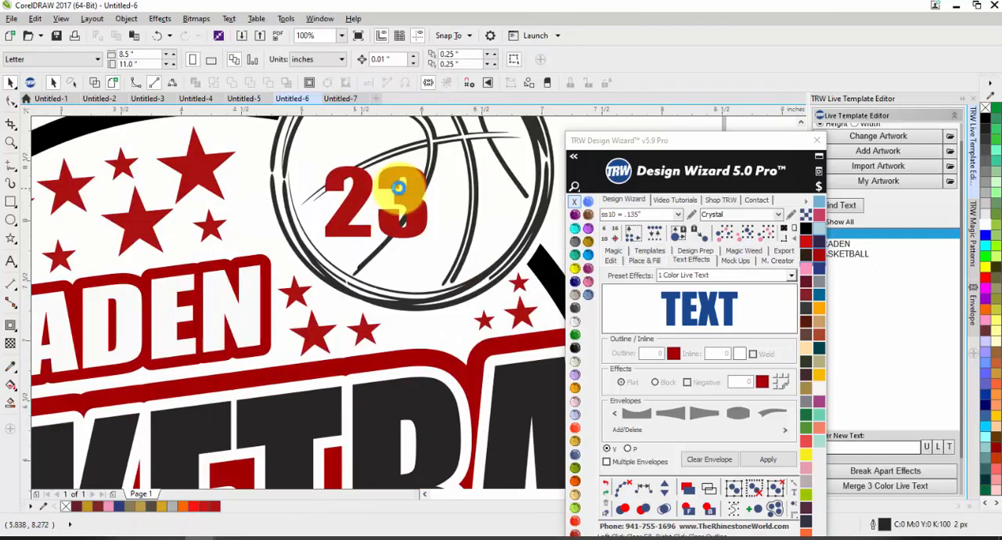
Add a one-step white outside contour to the 23 with a 0.05-inch offset.
left_click(310, 84)
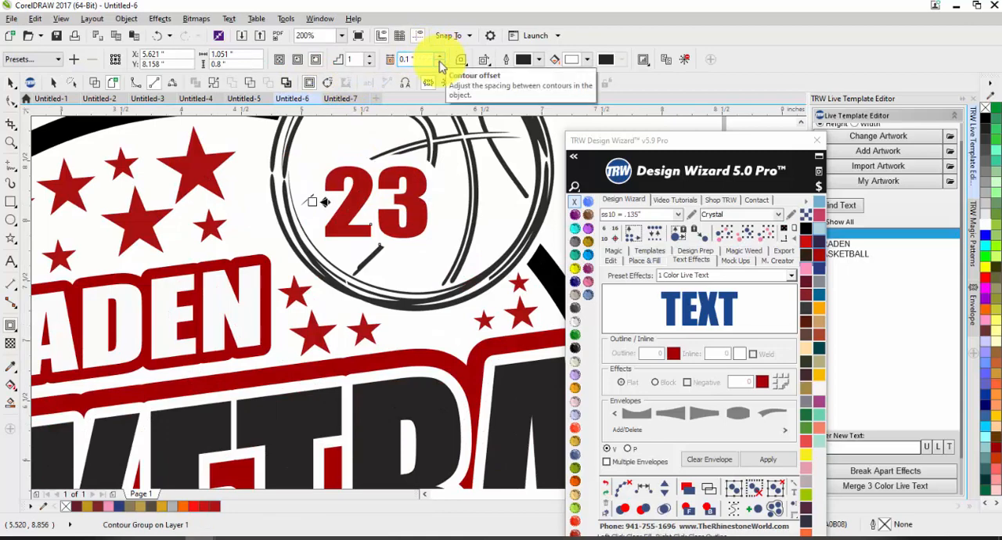
left_click(440, 62)
left_click(440, 63)
left_click(440, 63)
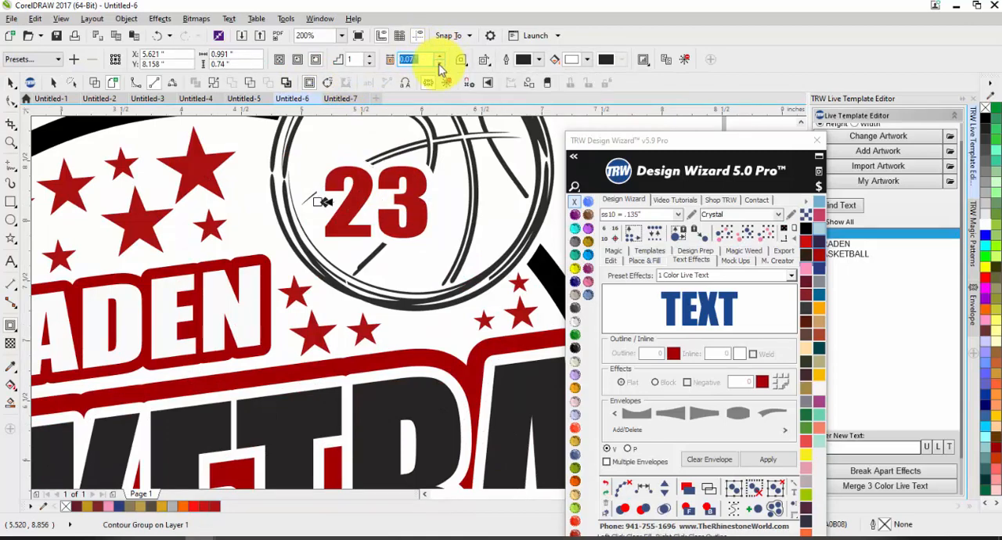
left_click(10, 83)
scroll(257, 172, "down", 1)
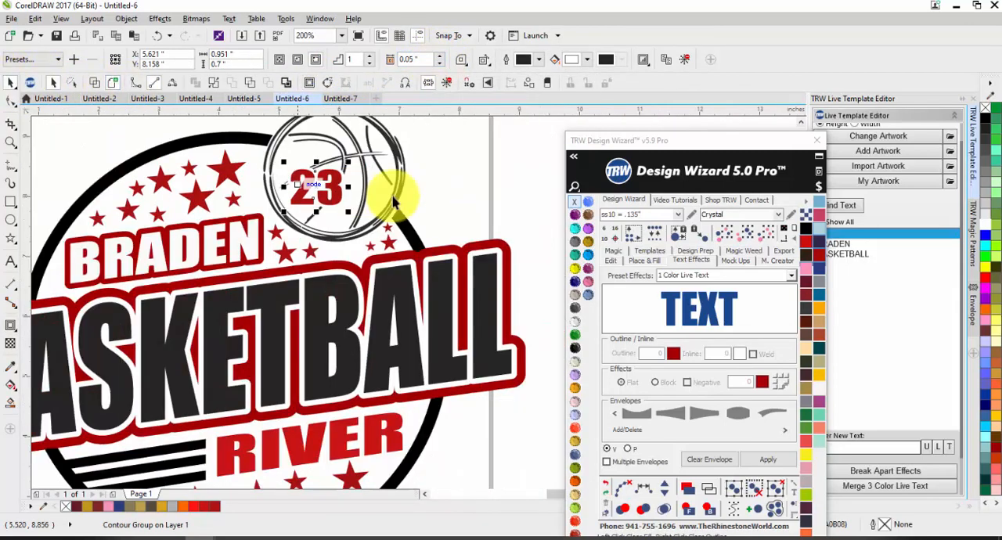
left_click(485, 186)
scroll(485, 186, "down", 1)
scroll(399, 170, "up", 2)
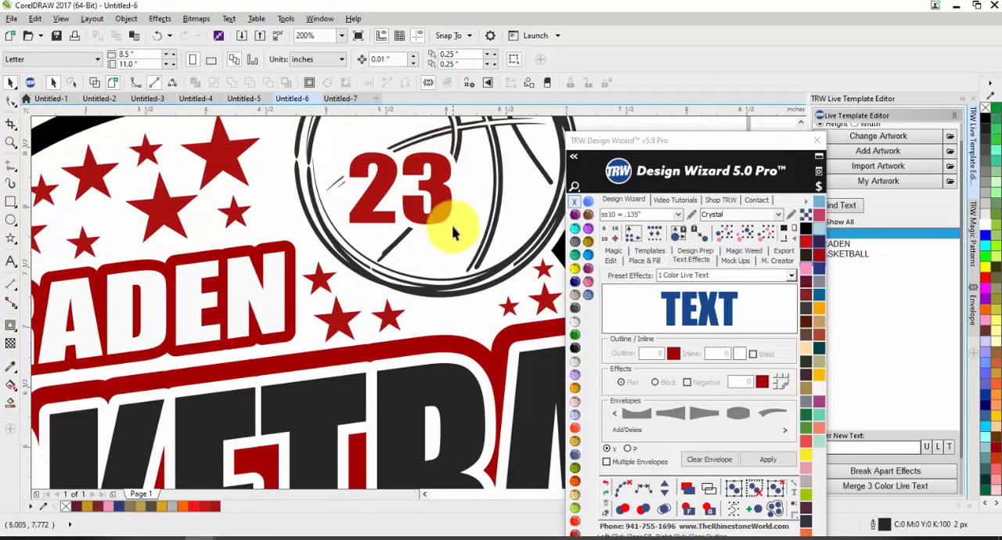
Recolor the RIVER text to the same dark red as the stars.
scroll(448, 205, "down", 2)
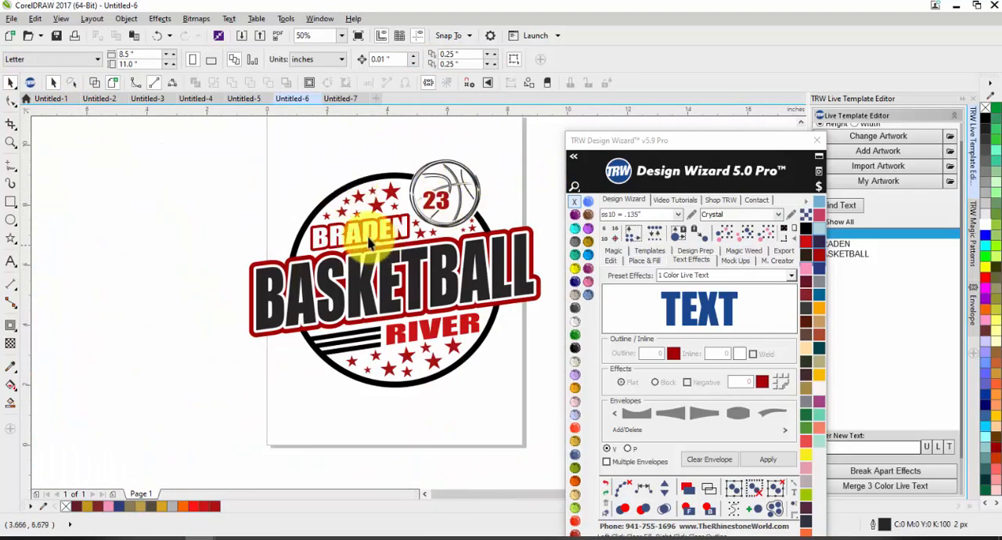
left_click(395, 342)
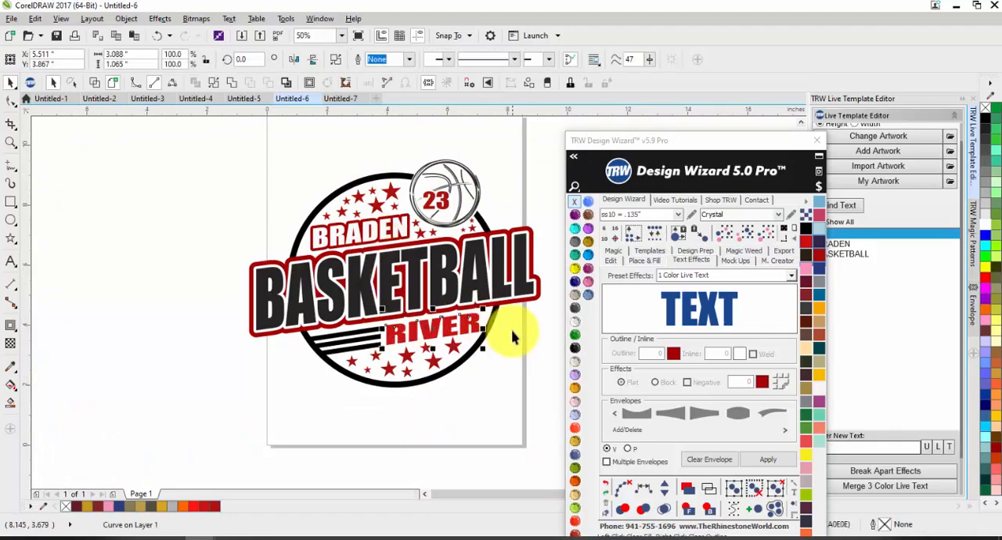
left_click(745, 233)
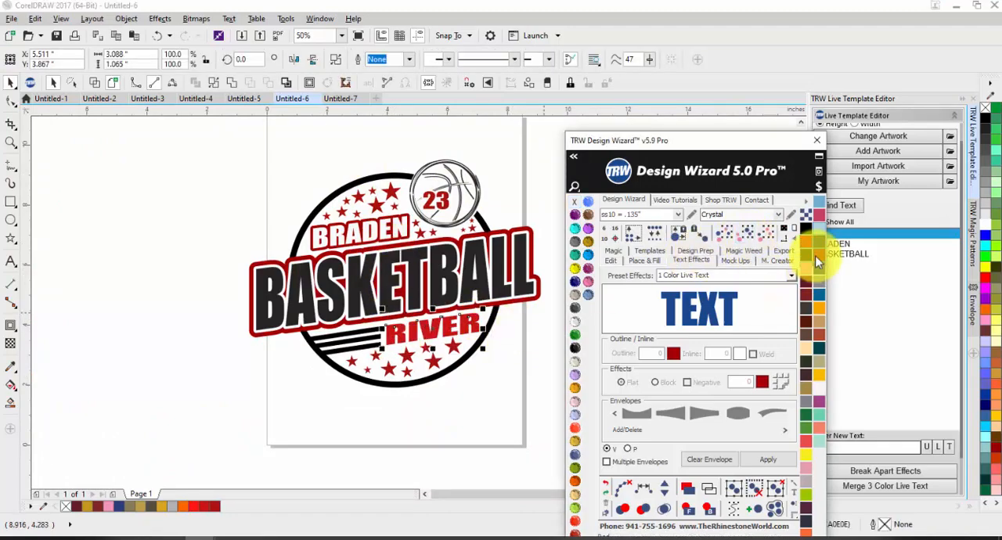
left_click(441, 397)
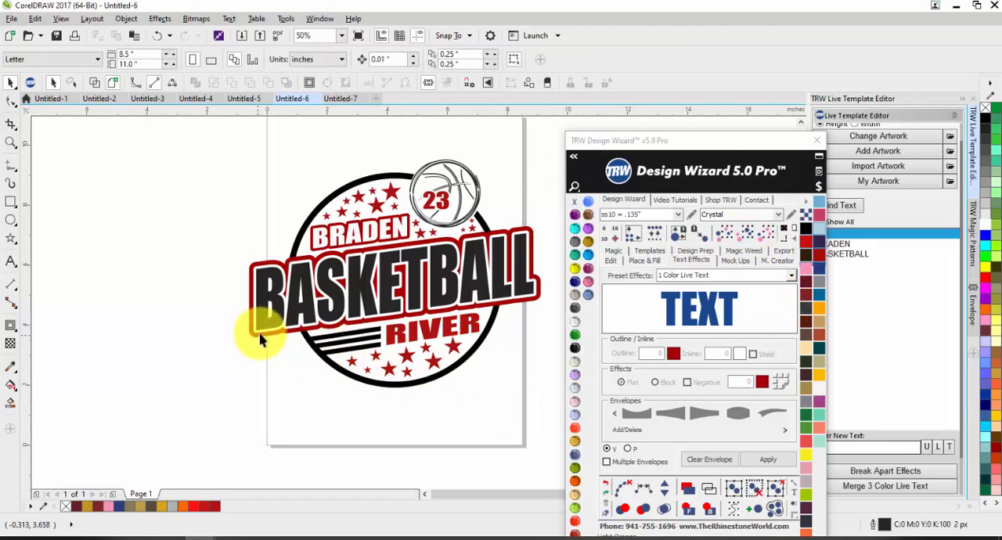
Add a one-step outside contour to RIVER in the dark red sampled from BRADEN's border, and recolor the lettering white.
scroll(399, 225, "up", 2)
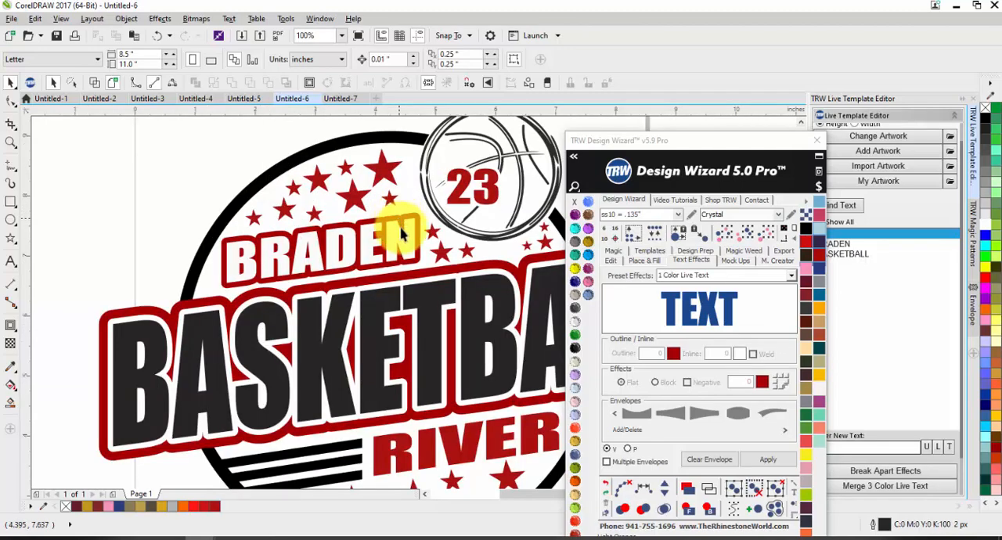
left_click(425, 447)
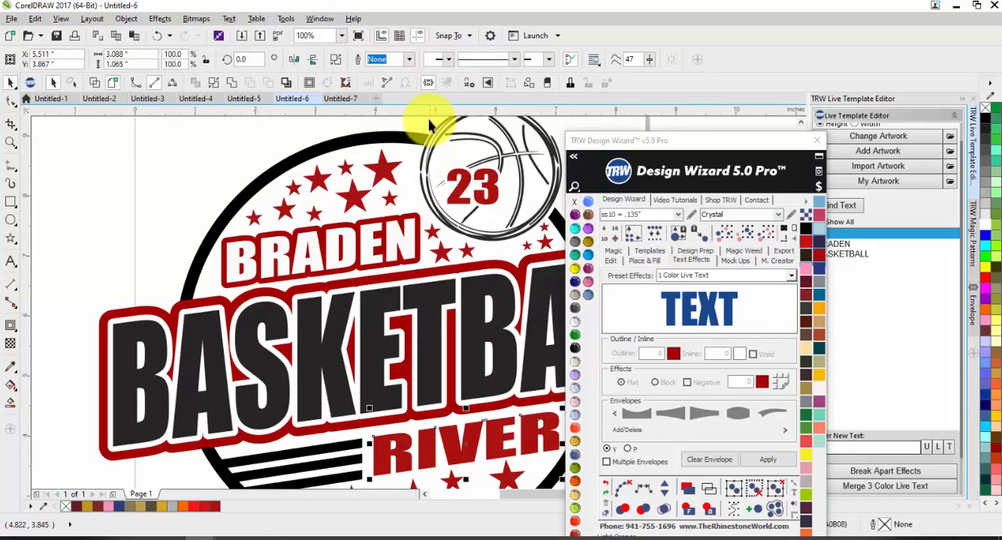
left_click(308, 83)
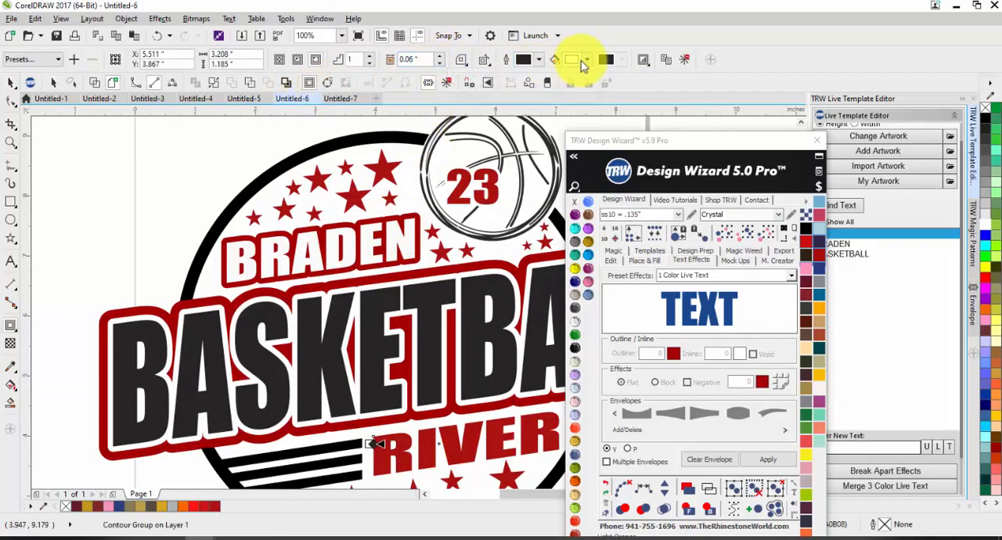
left_click(586, 61)
left_click(613, 92)
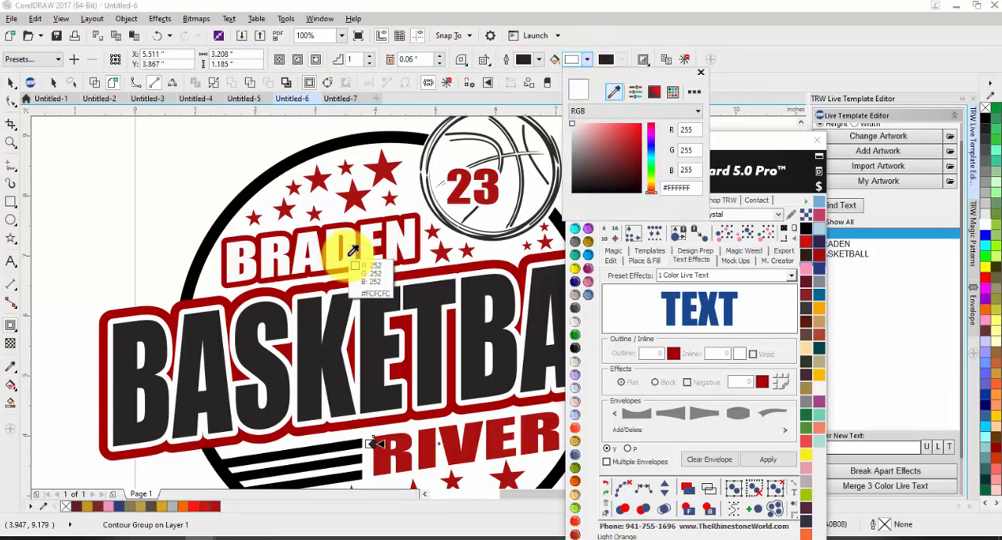
left_click(365, 219)
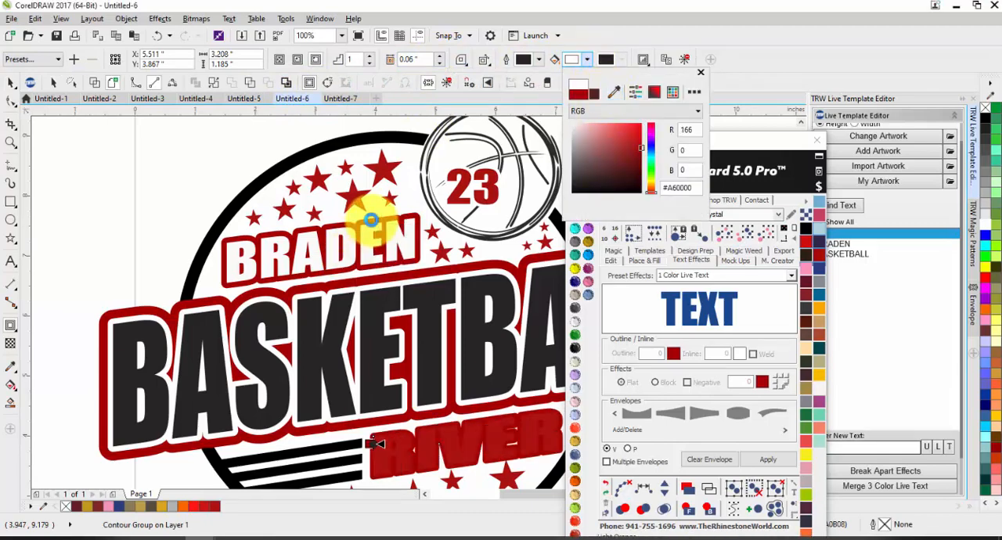
left_click(575, 322)
scroll(457, 283, "down", 1)
left_click(184, 264)
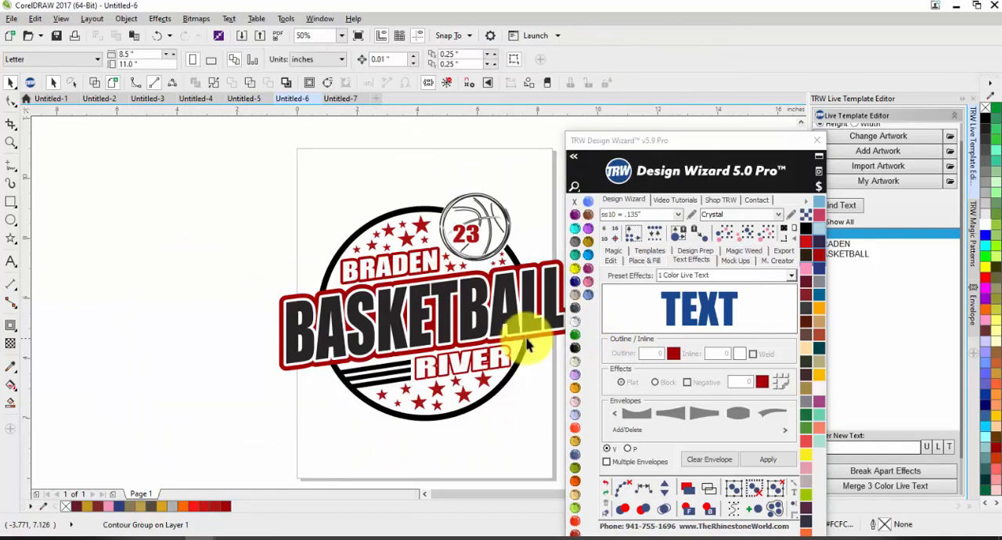
Set RIVER's contour offset to 0.08 inches.
scroll(525, 344, "up", 1)
left_click(490, 332)
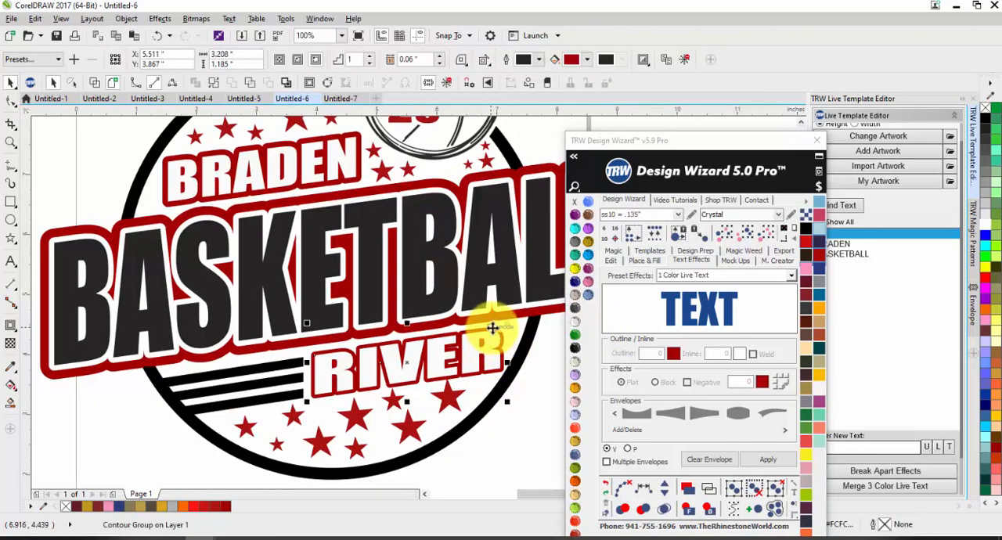
left_click(443, 58)
left_click(444, 58)
scroll(503, 329, "up", 1)
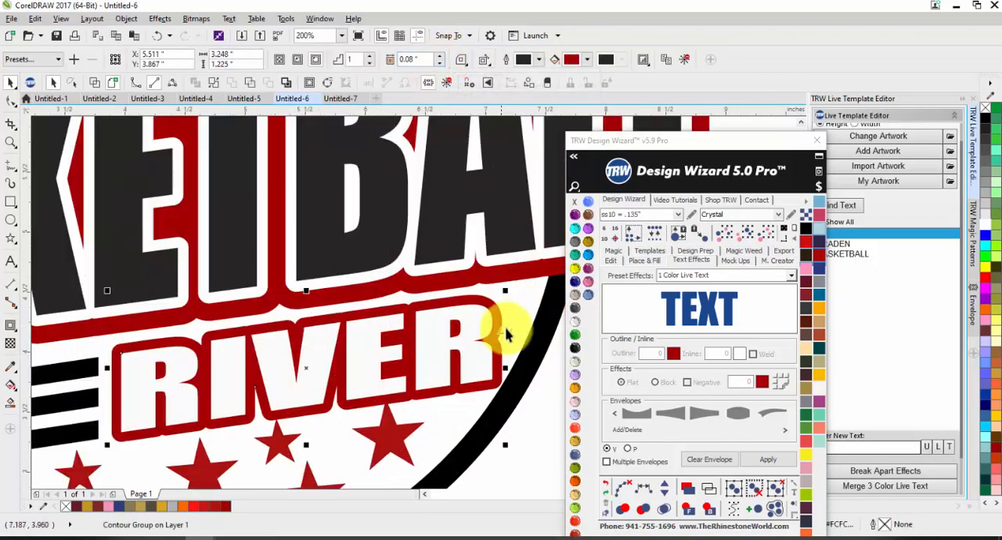
Shrink the contoured RIVER text to about 3.13 by 1.19 inches and nudge it up slightly beneath BASKETBALL.
mouse_move(505, 298)
left_mouse_down()
mouse_move(469, 320)
mouse_move(489, 302)
left_mouse_up()
scroll(438, 348, "down", 1)
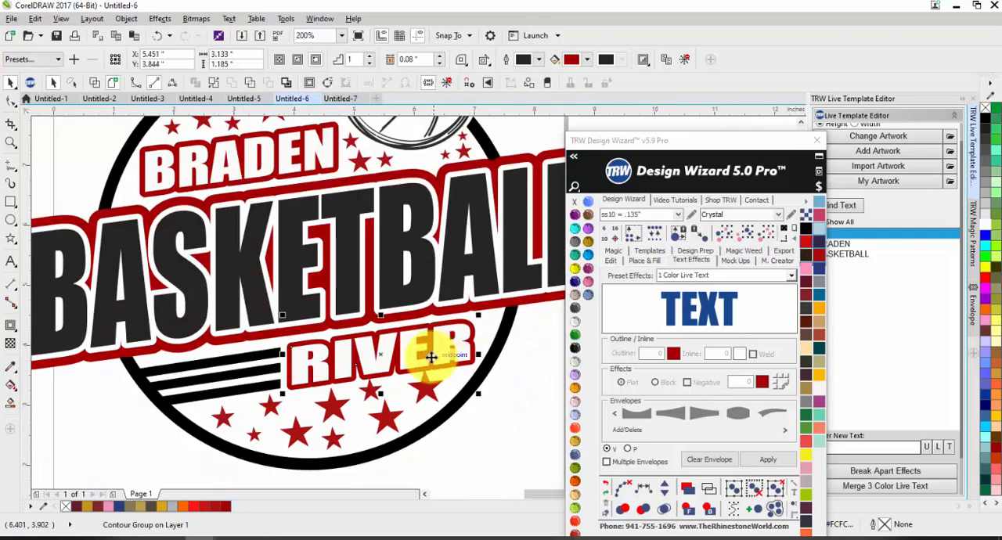
scroll(396, 354, "up", 1)
left_click_drag(395, 353, 395, 347)
scroll(396, 349, "down", 2)
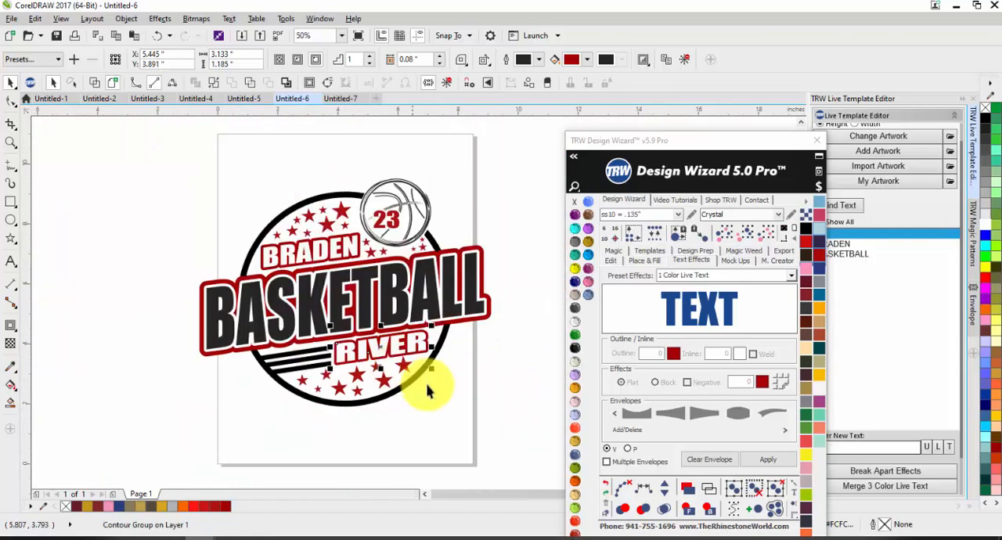
left_click(443, 403)
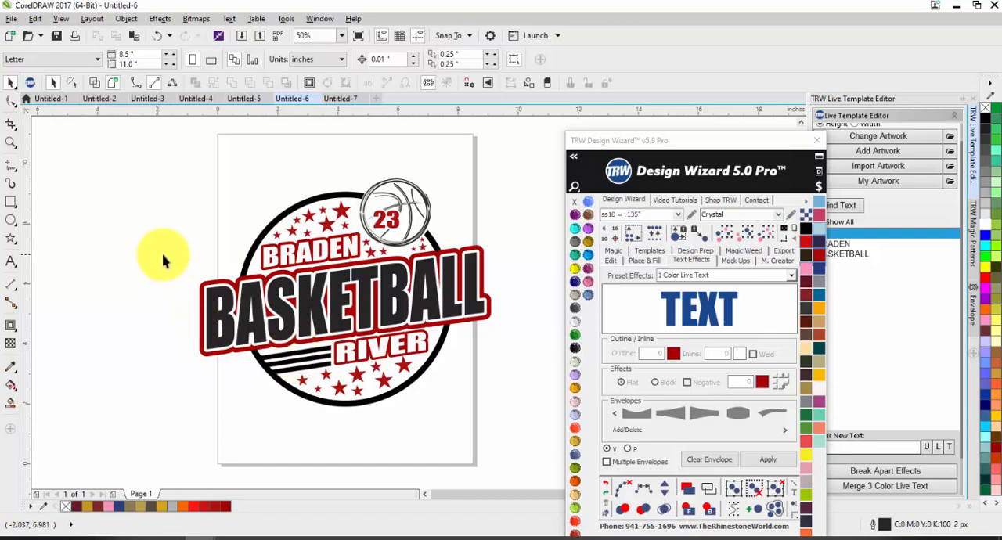
Fine-tune the position of the BASKETBALL text across the circle with a small nudge.
left_click_drag(158, 255, 567, 372)
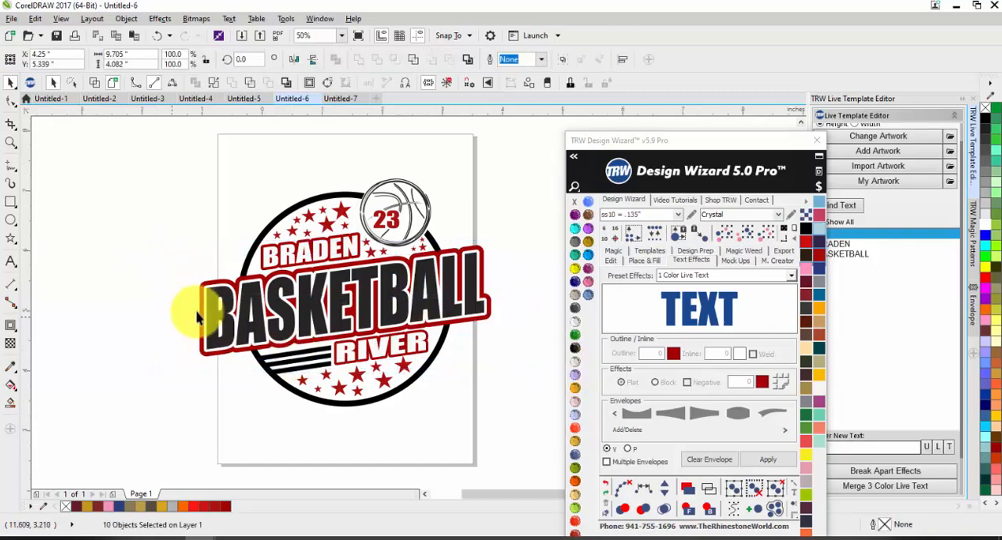
scroll(197, 316, "up", 1)
left_click(255, 304)
left_click_drag(220, 295, 230, 291)
scroll(217, 301, "down", 1)
left_click(163, 302)
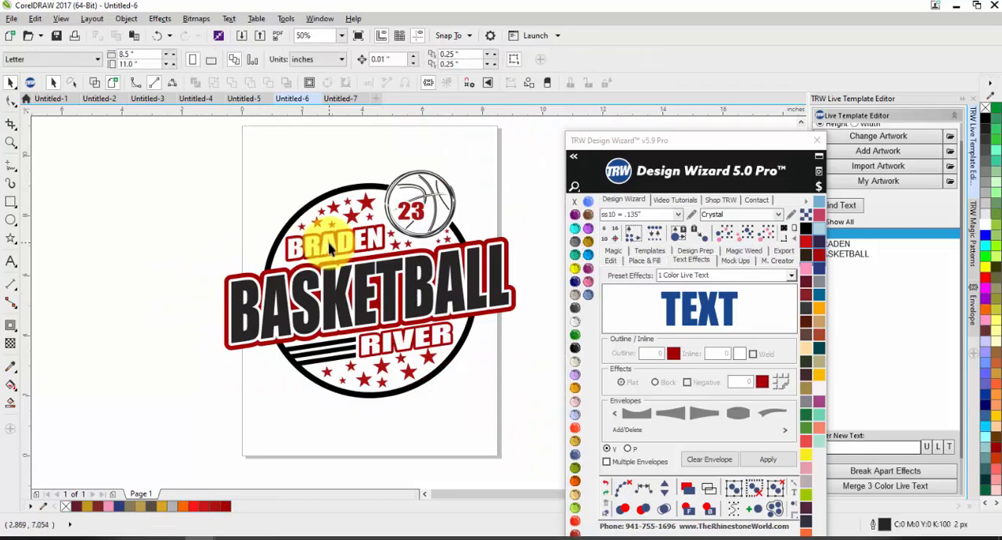
Nudge the BRADEN text down slightly, closer to BASKETBALL.
scroll(330, 240, "up", 2)
left_click_drag(331, 248, 326, 255)
scroll(333, 239, "down", 2)
left_click(263, 217)
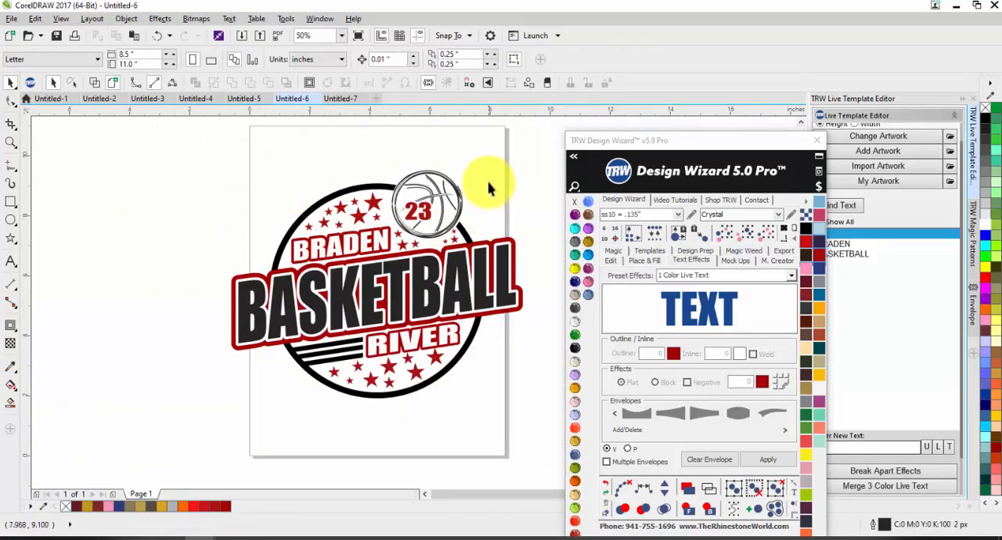
Recolor the basketball artwork dark red and the number 23 Jet Black.
left_click(429, 186)
left_click(814, 254)
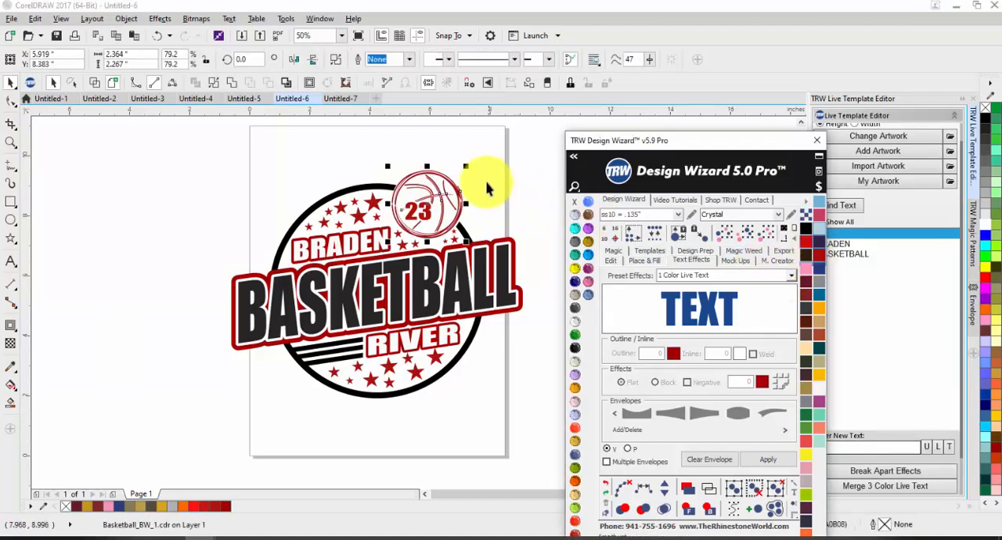
left_click(419, 205)
left_click(575, 346)
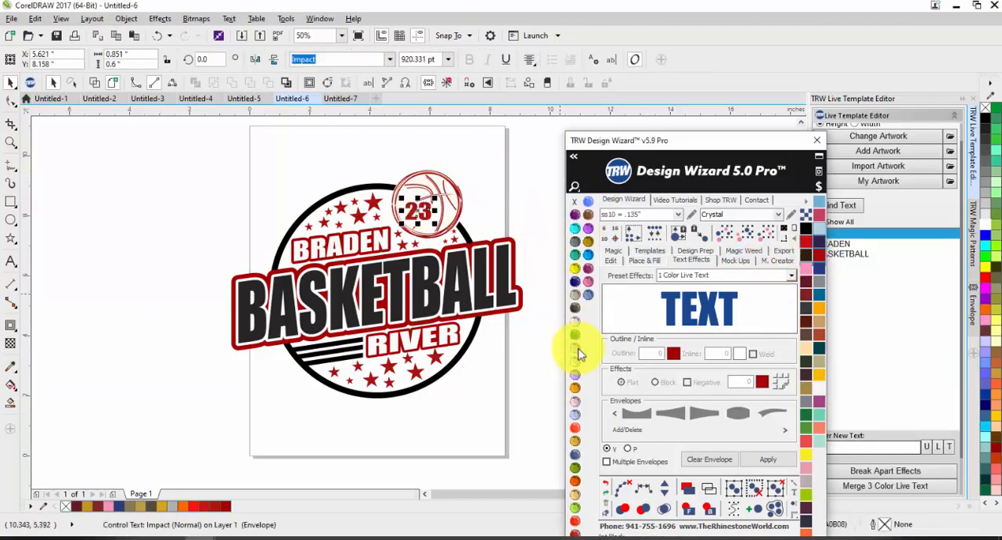
left_click(505, 375)
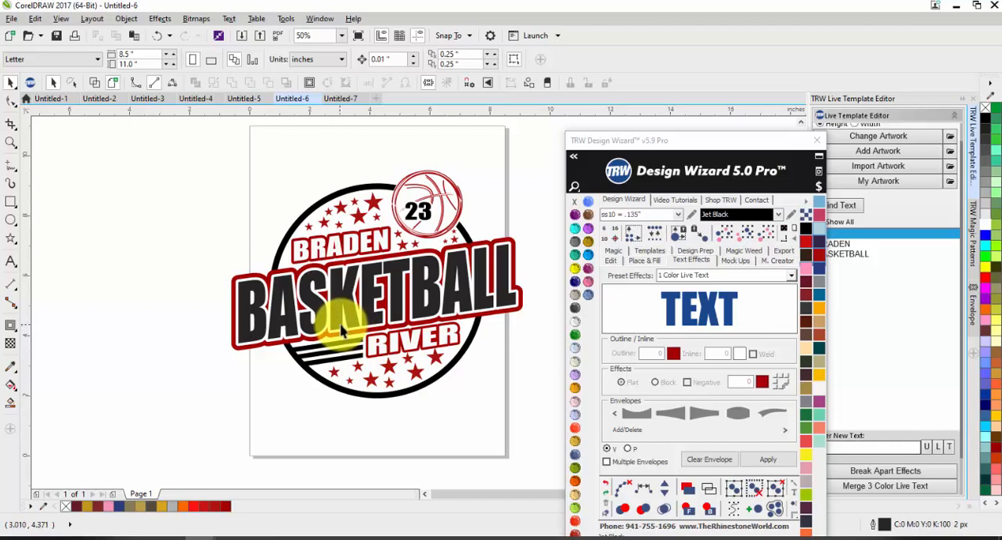
scroll(308, 305, "down", 1)
scroll(313, 292, "up", 1)
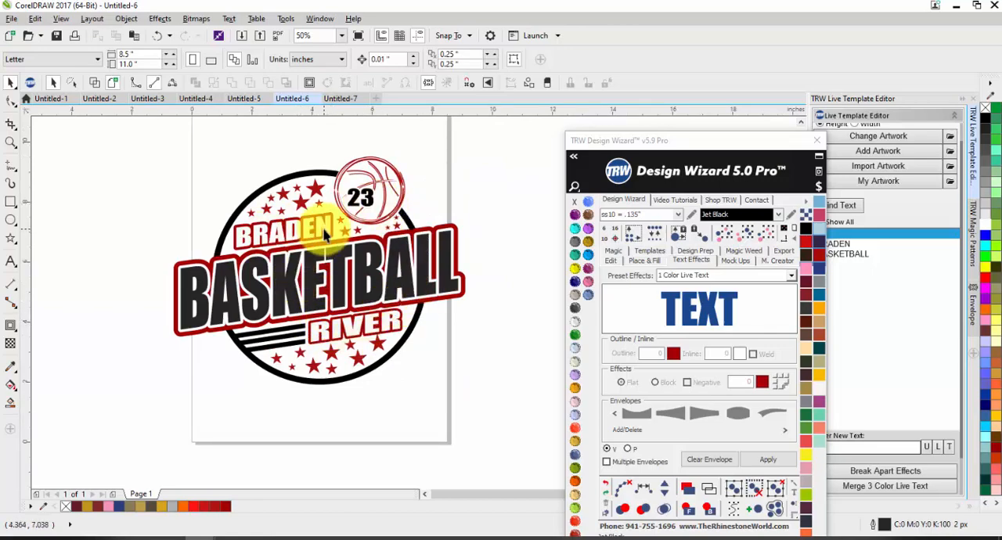
scroll(324, 233, "down", 1)
scroll(329, 219, "up", 1)
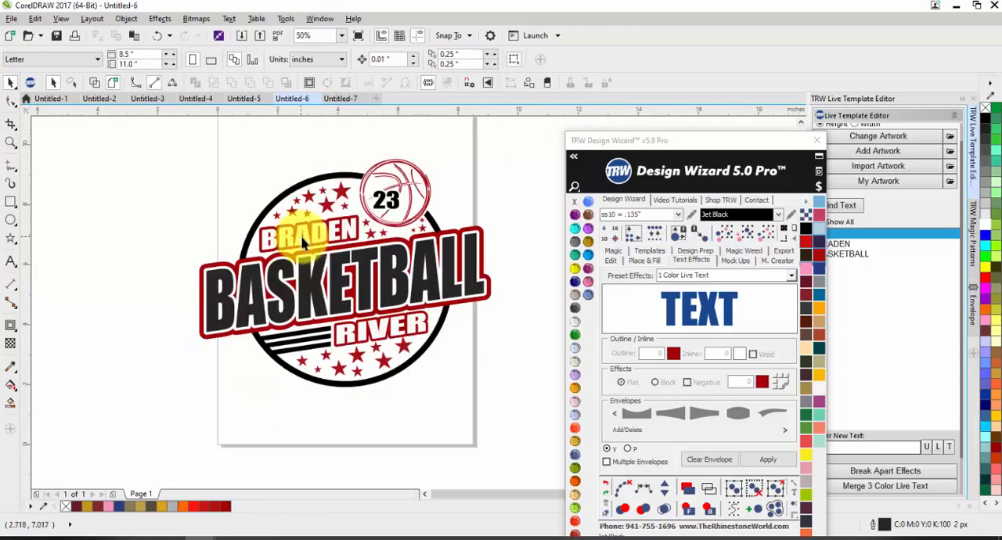
left_click(382, 335)
left_click(481, 383)
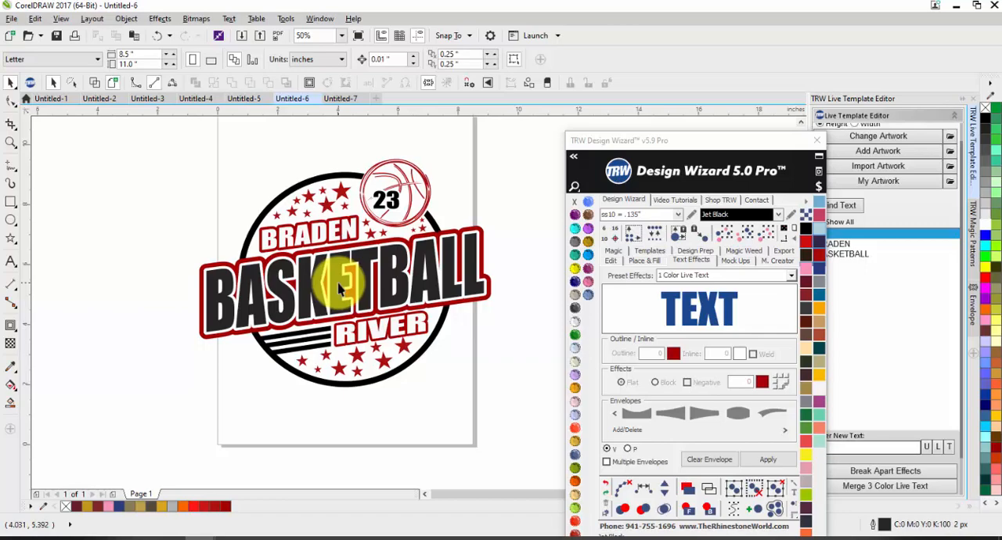
Find the template's live text entries and move the Design Wizard window clear of the text list.
left_click(830, 207)
left_click(848, 205)
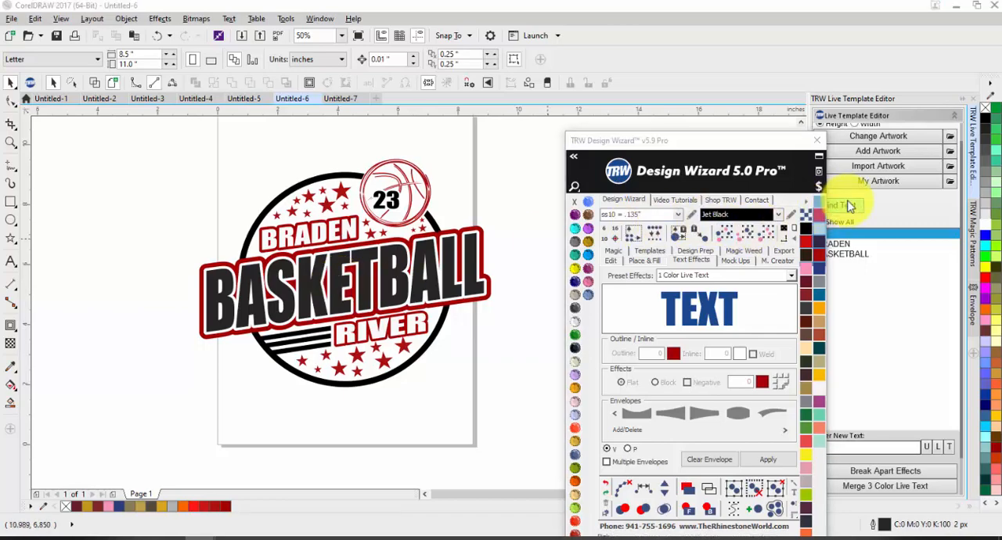
left_click_drag(716, 160, 667, 357)
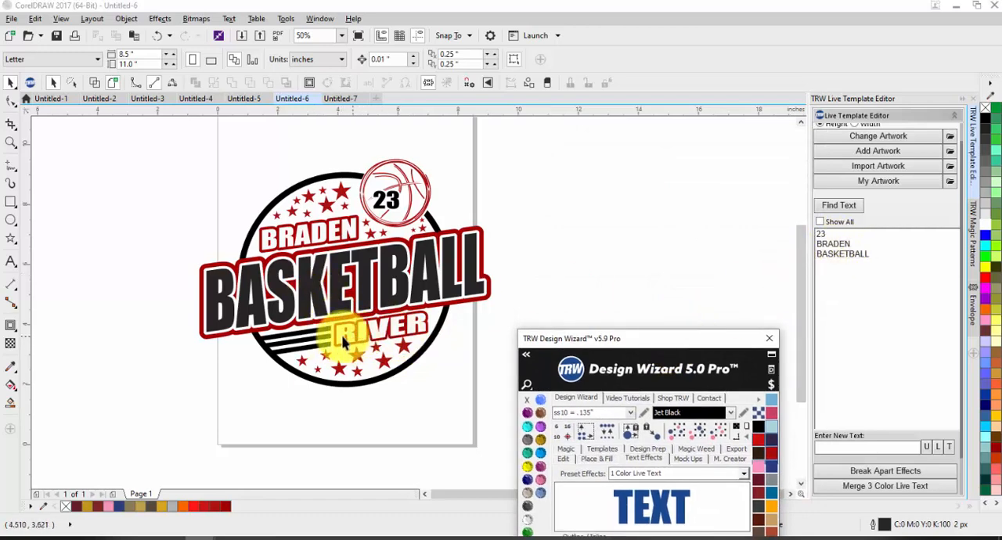
left_click(585, 251)
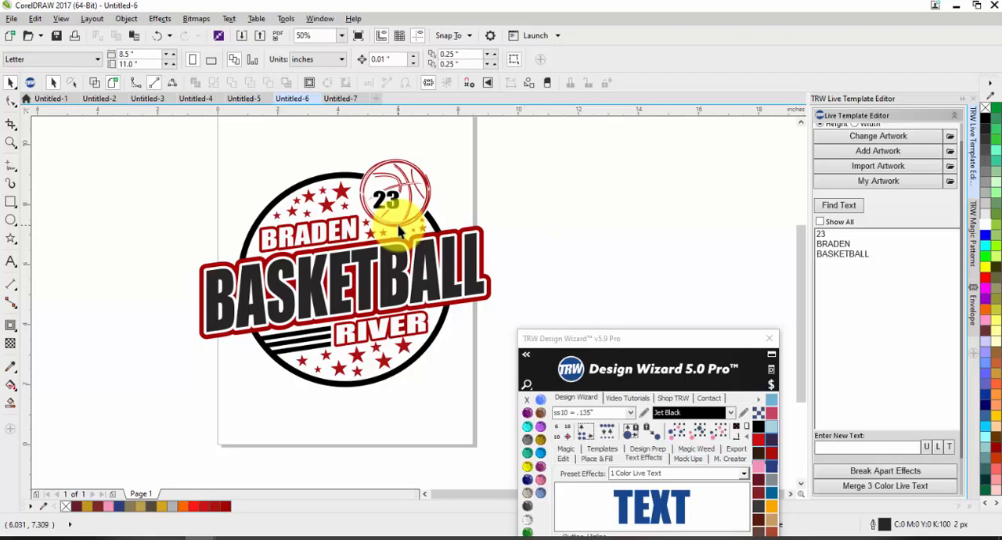
Start saving the logo as a new CDR drawing in the TRW Templates folder.
left_click(9, 20)
left_click(129, 177)
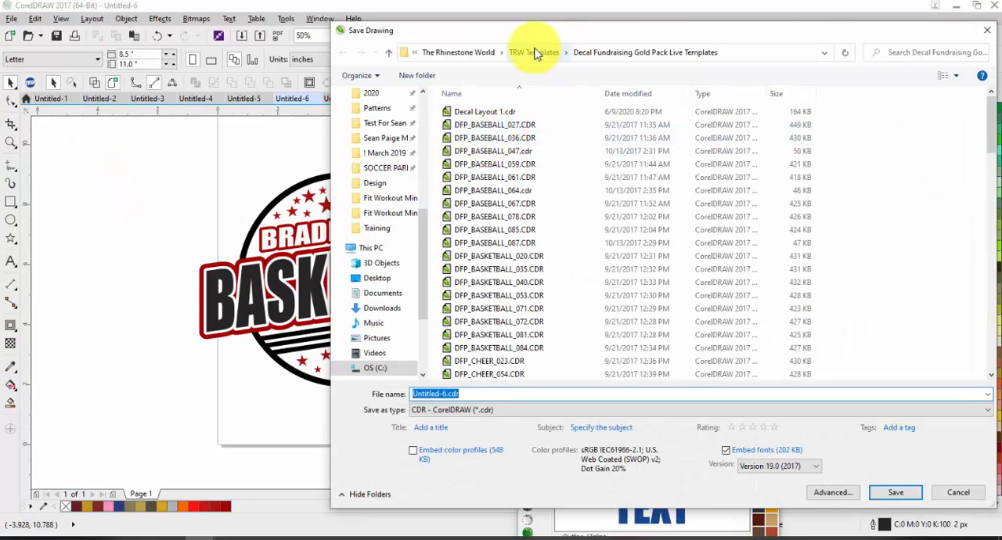
left_click(581, 54)
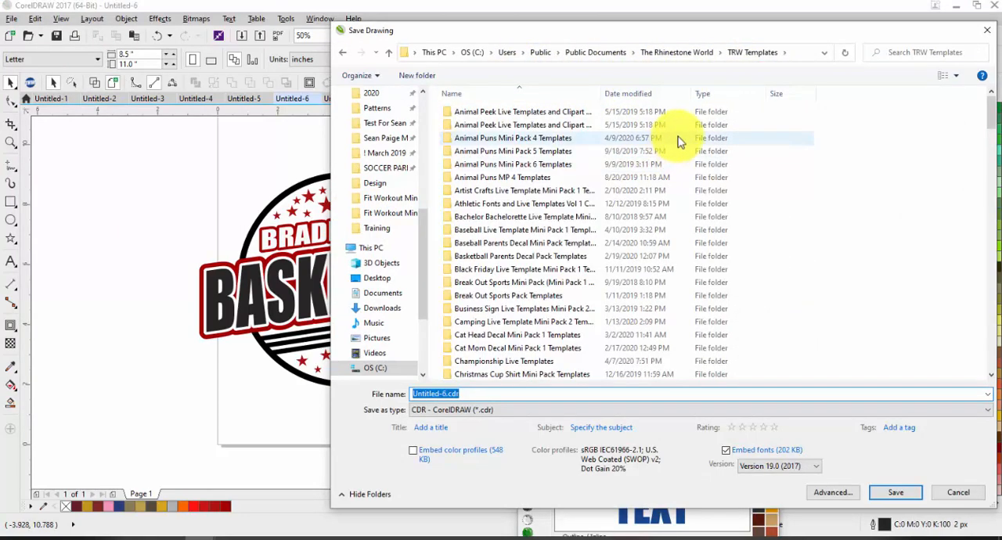
scroll(383, 163, "up", 8)
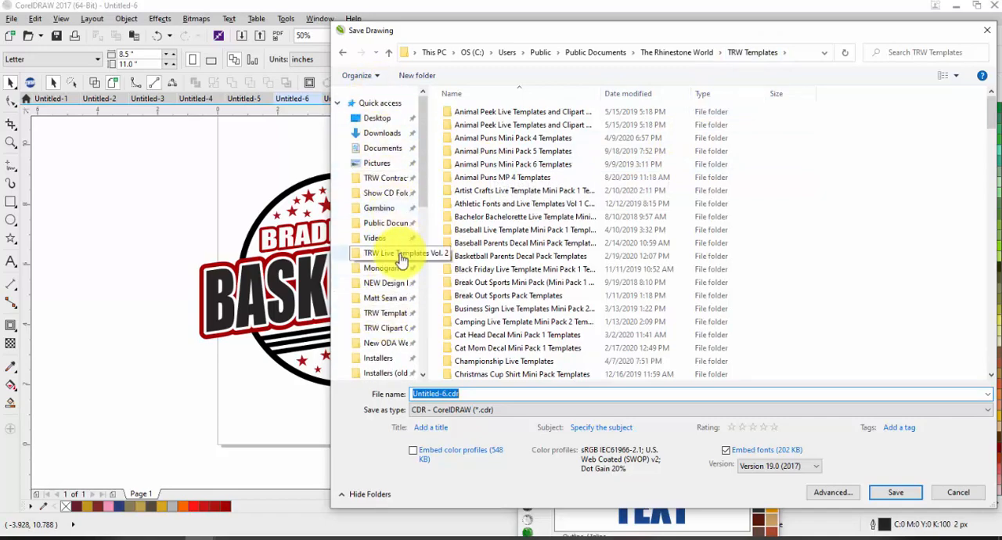
scroll(400, 258, "down", 1)
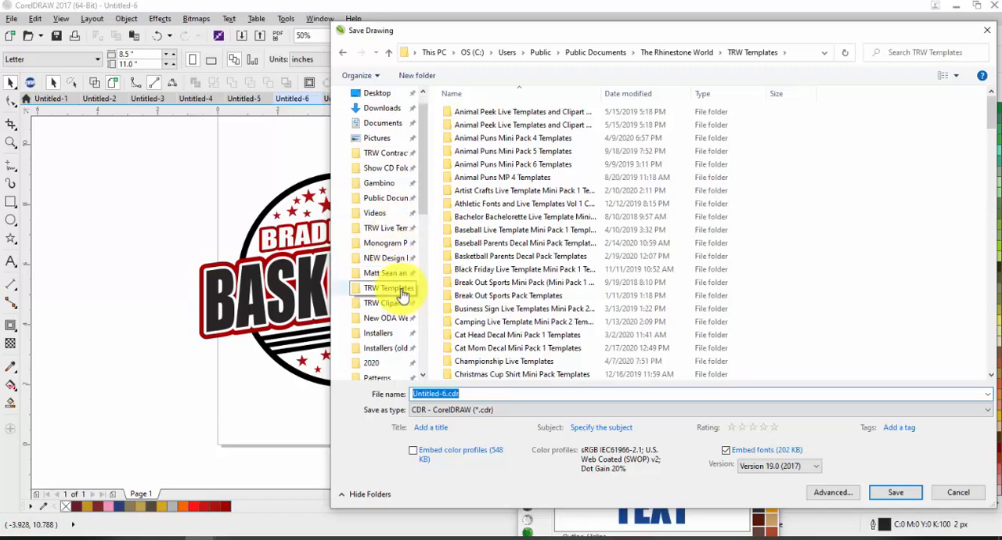
scroll(394, 299, "down", 1)
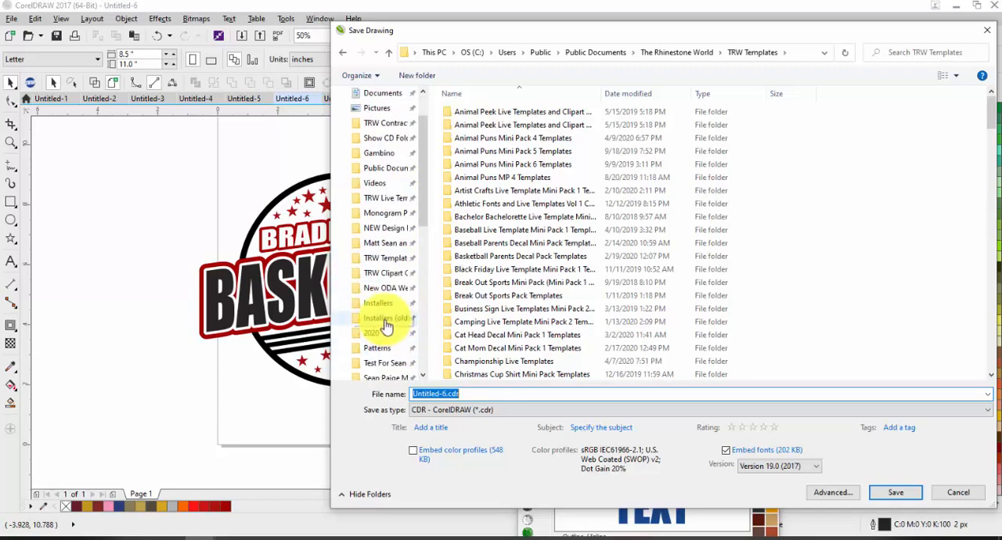
scroll(389, 345, "up", 1)
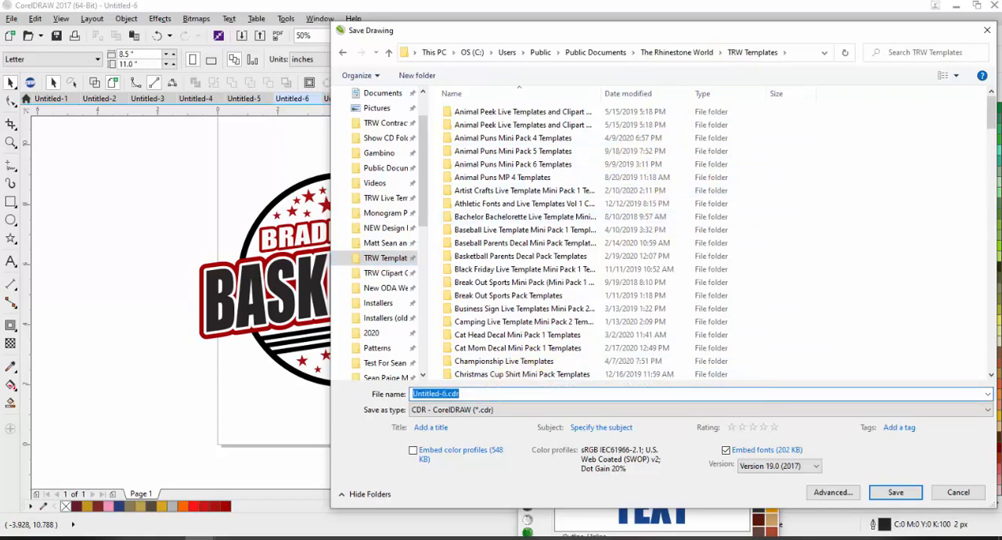
Save the drawing into the TRW Custom Folder under the file name Sports Blank Live Template 1.
right_click(837, 266)
left_click(789, 268)
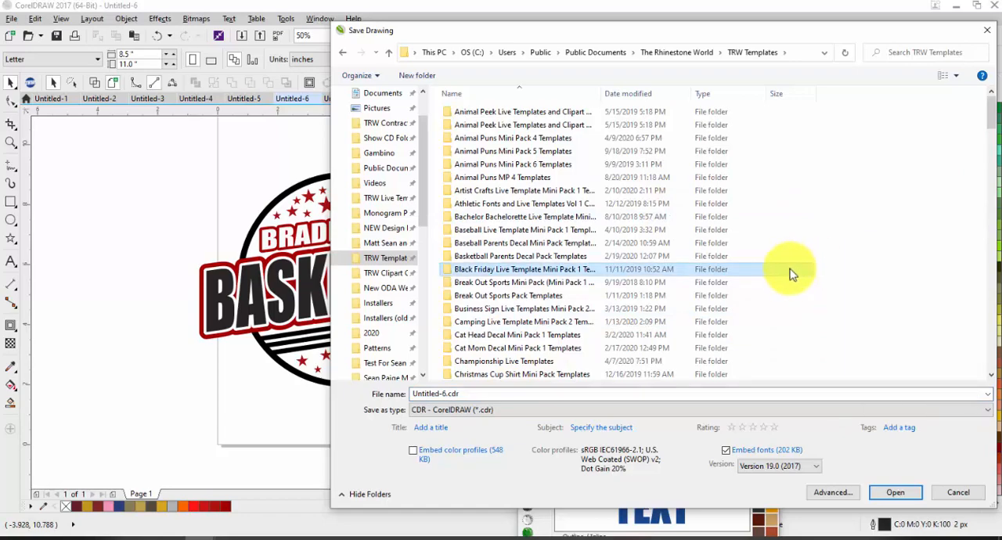
scroll(603, 324, "down", 5)
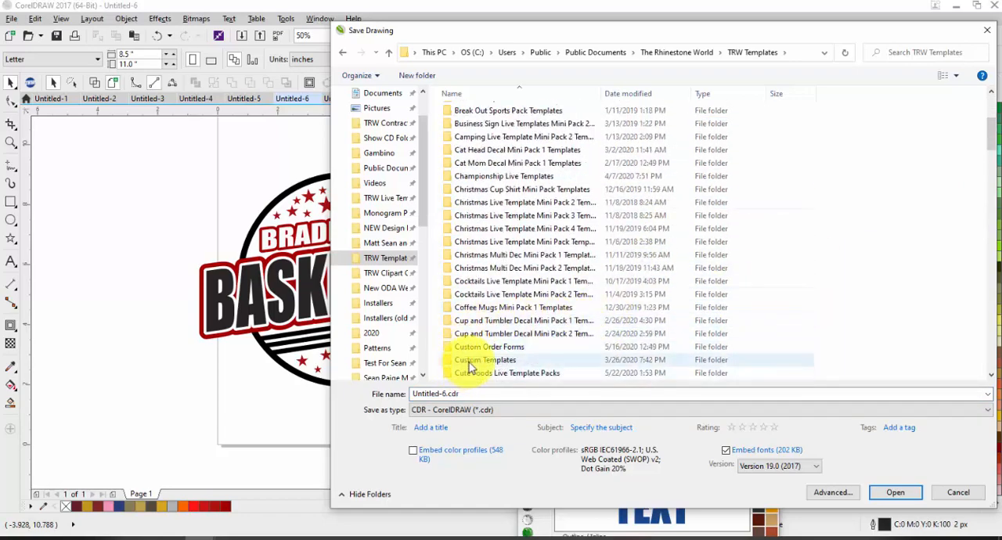
left_click(471, 362)
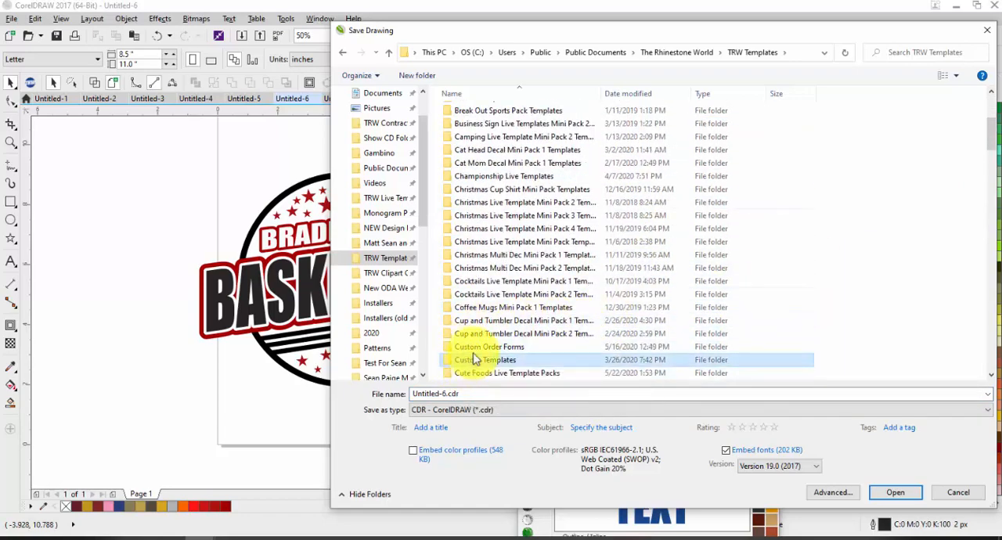
scroll(501, 347, "down", 3)
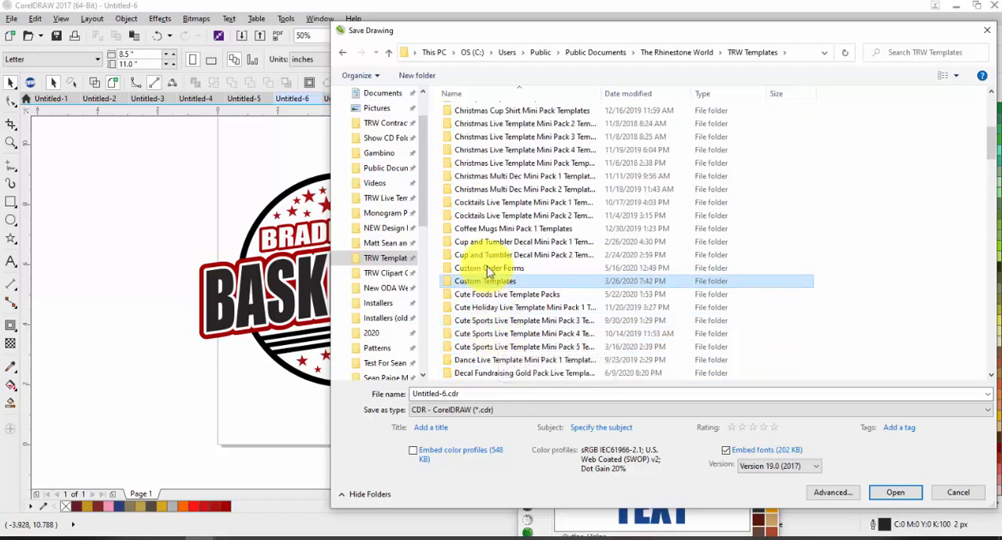
scroll(535, 347, "down", 20)
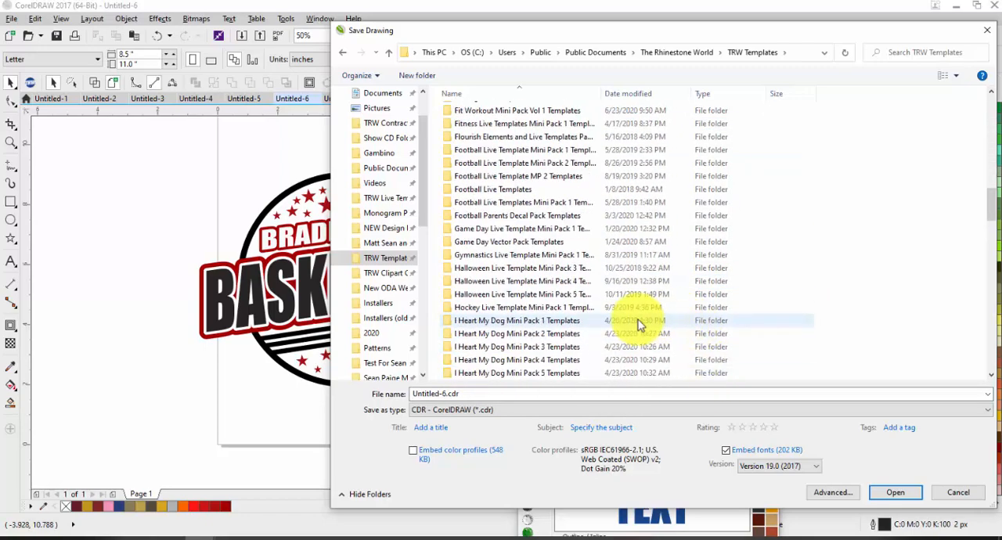
scroll(618, 346, "down", 15)
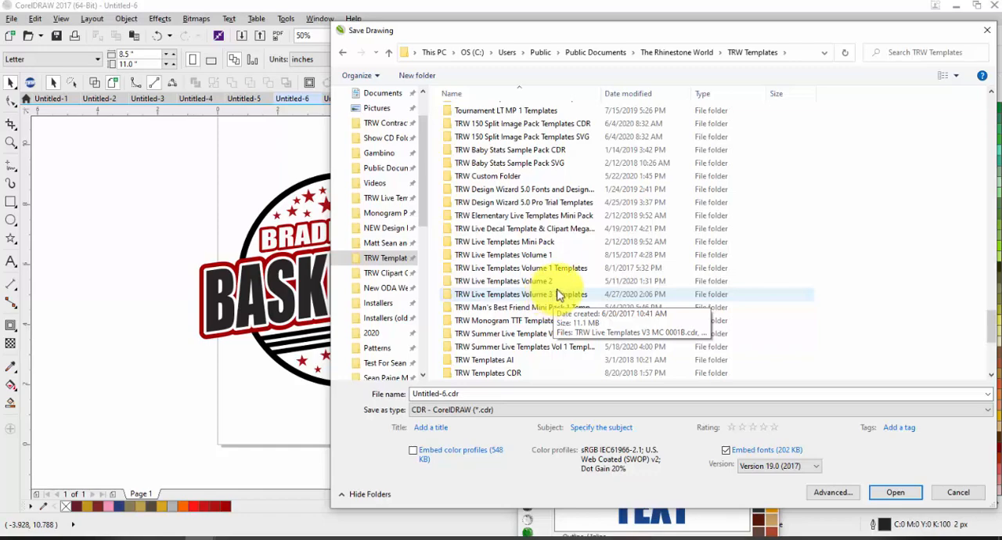
scroll(559, 281, "up", 1)
double_click(501, 214)
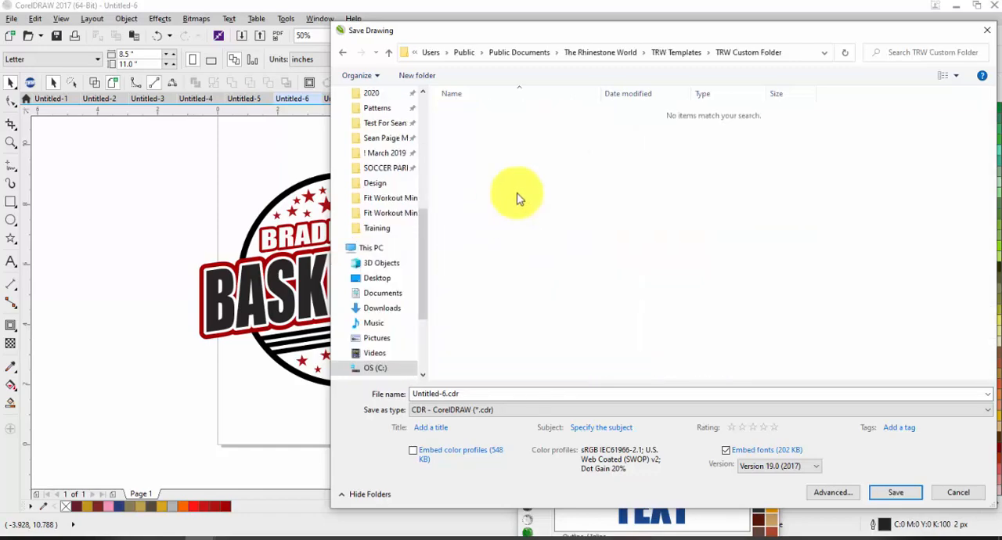
left_click(486, 393)
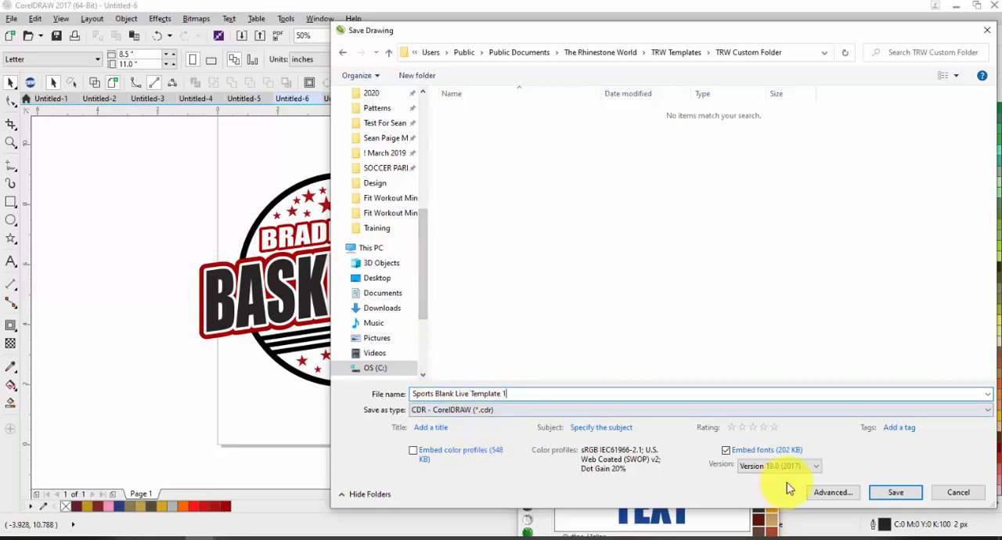
left_click(896, 493)
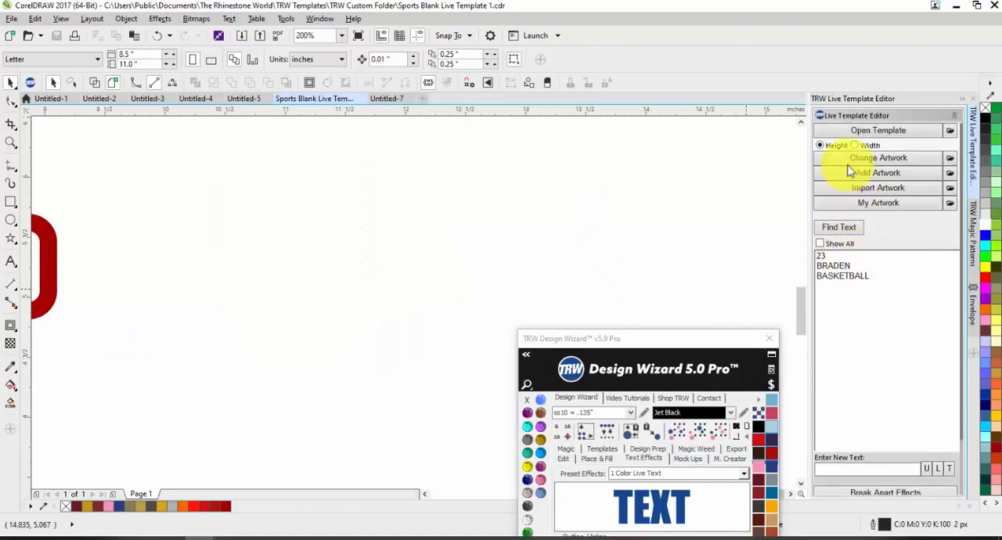
Start opening a live template and browse to the TRW Custom Folder.
left_click(878, 133)
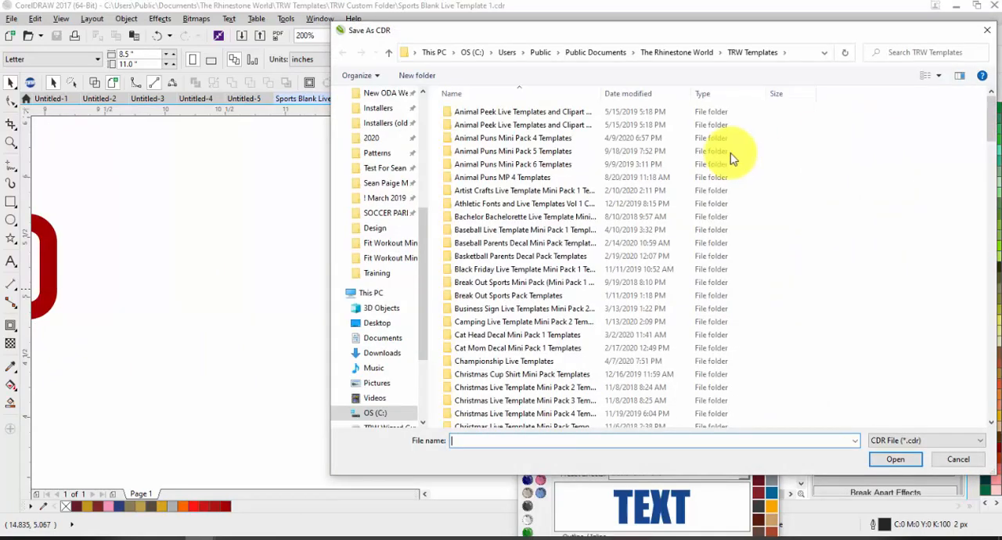
scroll(535, 335, "down", 5)
scroll(535, 335, "down", 15)
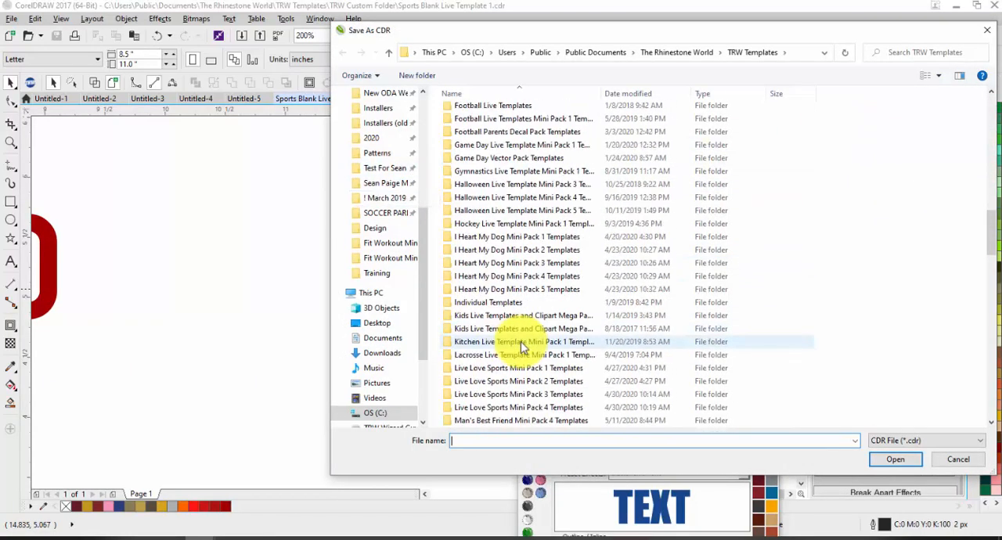
scroll(525, 324, "down", 9)
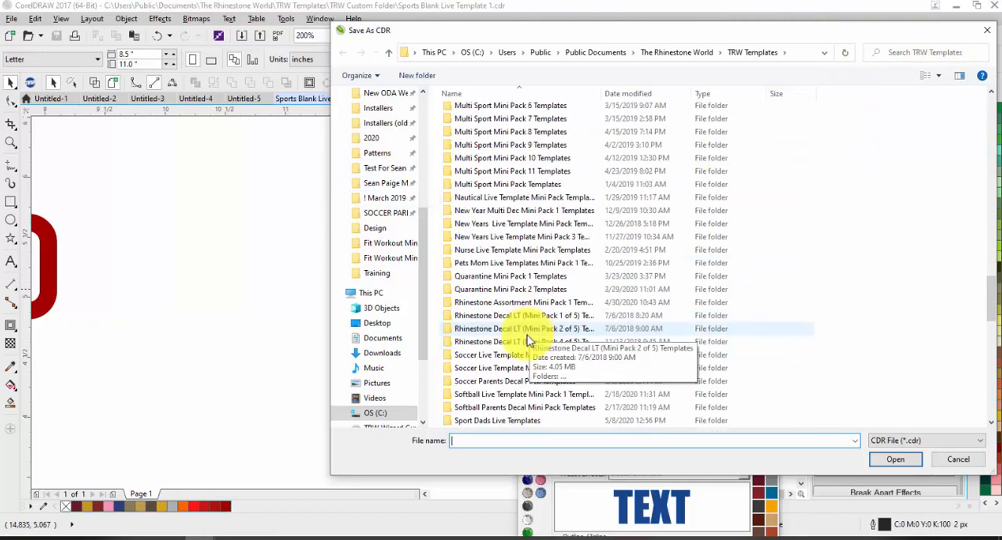
scroll(515, 331, "down", 5)
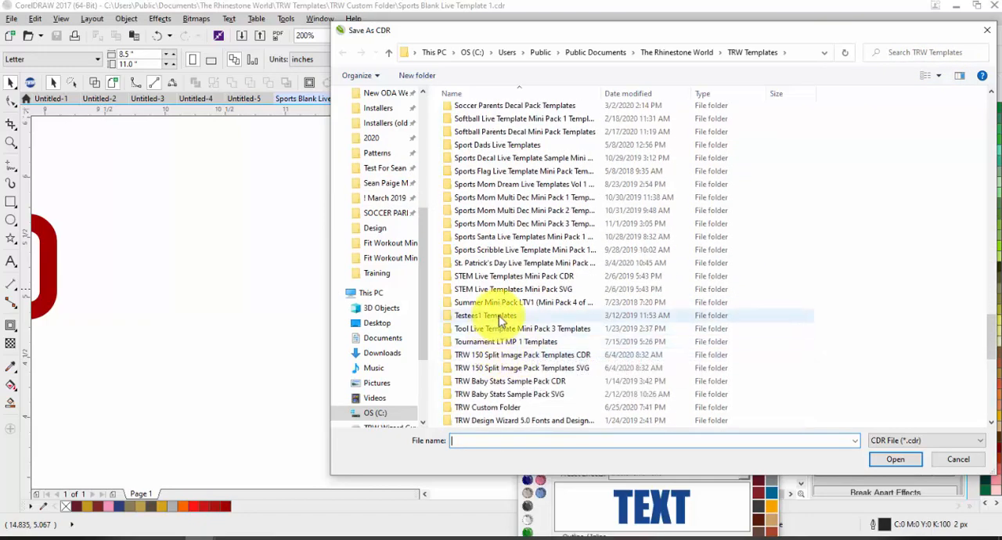
double_click(507, 407)
Show the folder's files as extra large icons and open Sports Blank Live Template 1.cdr.
right_click(524, 163)
mouse_move(554, 168)
left_click(751, 169)
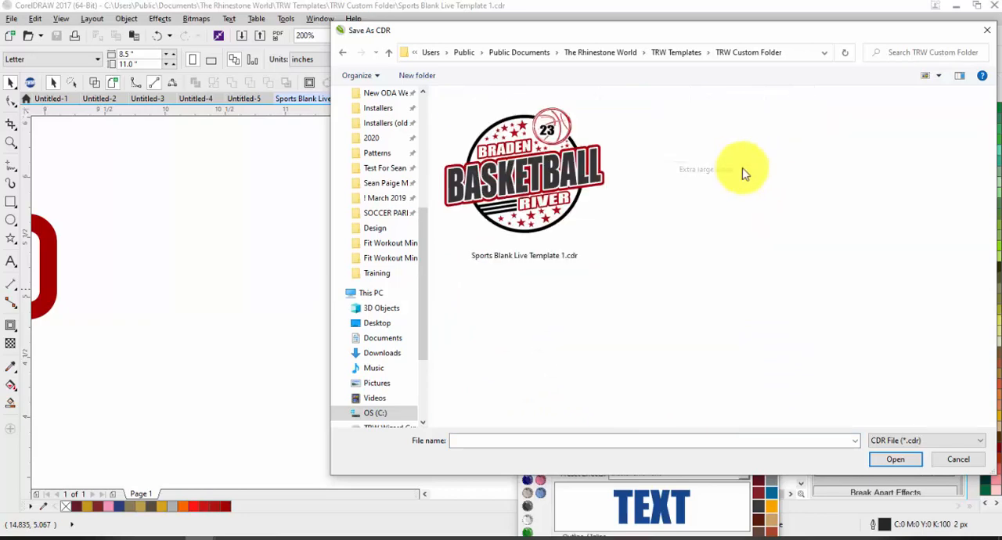
left_click(563, 163)
double_click(562, 163)
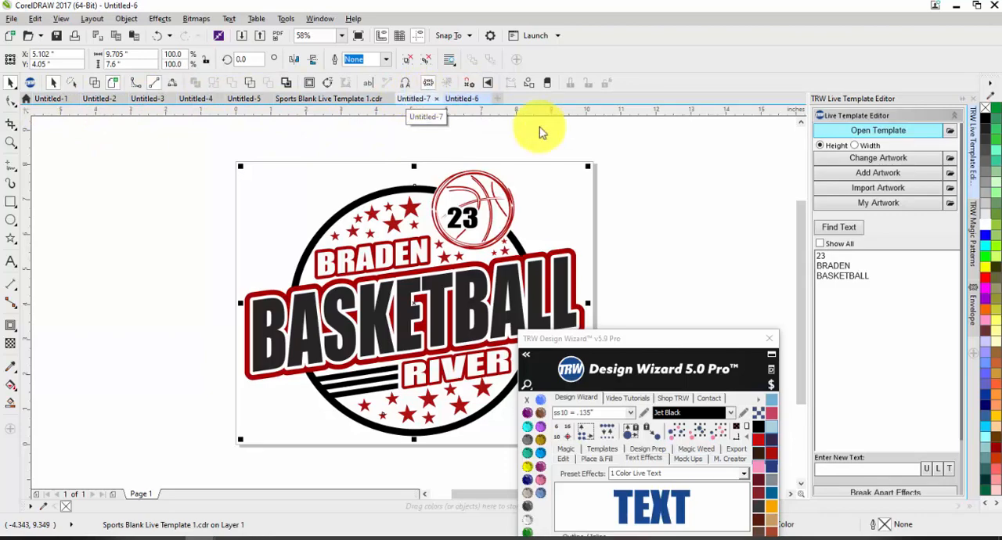
Look over the opened basketball template and ungroup its artwork.
left_click(709, 197)
scroll(468, 202, "down", 2)
scroll(468, 201, "up", 2)
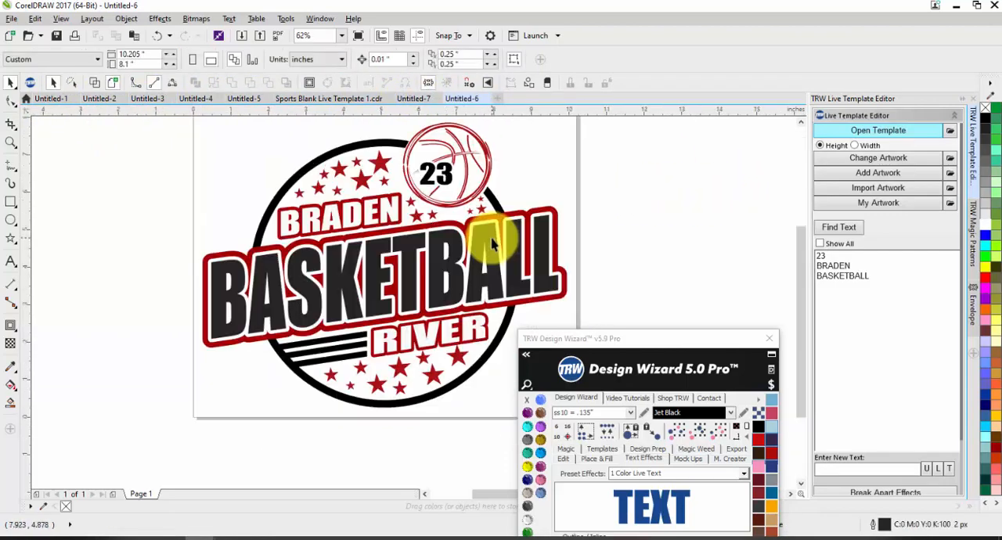
scroll(474, 234, "down", 2)
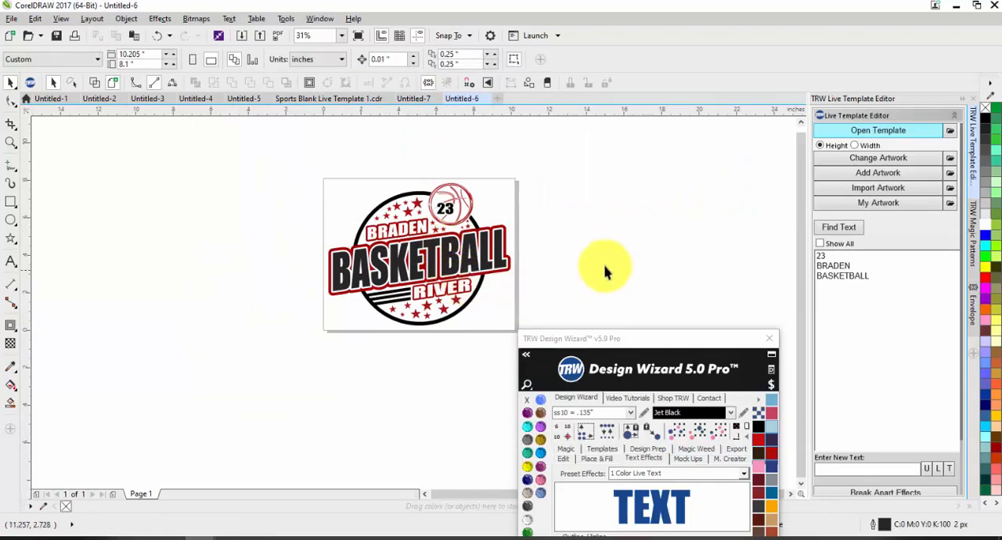
scroll(422, 240, "up", 2)
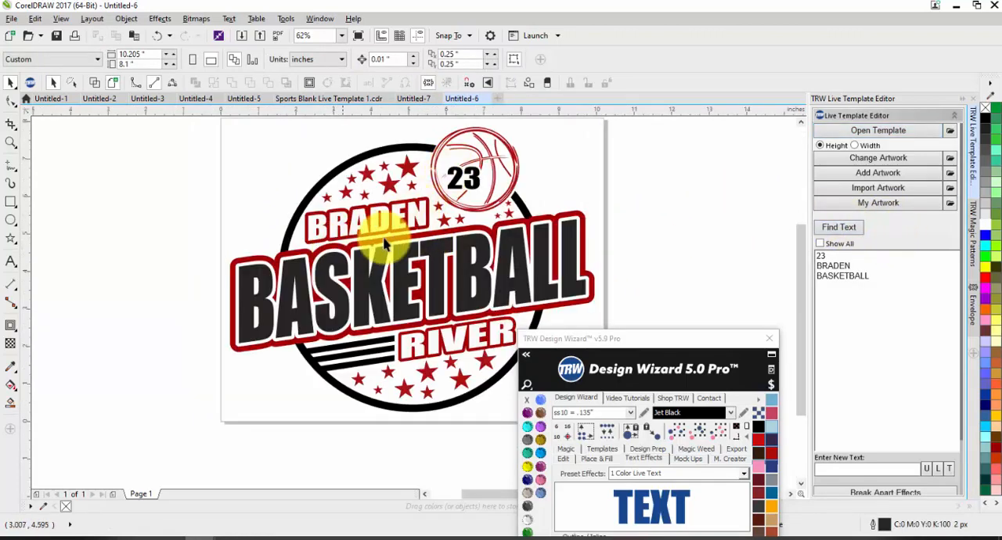
scroll(191, 227, "down", 2)
left_click_drag(190, 223, 438, 285)
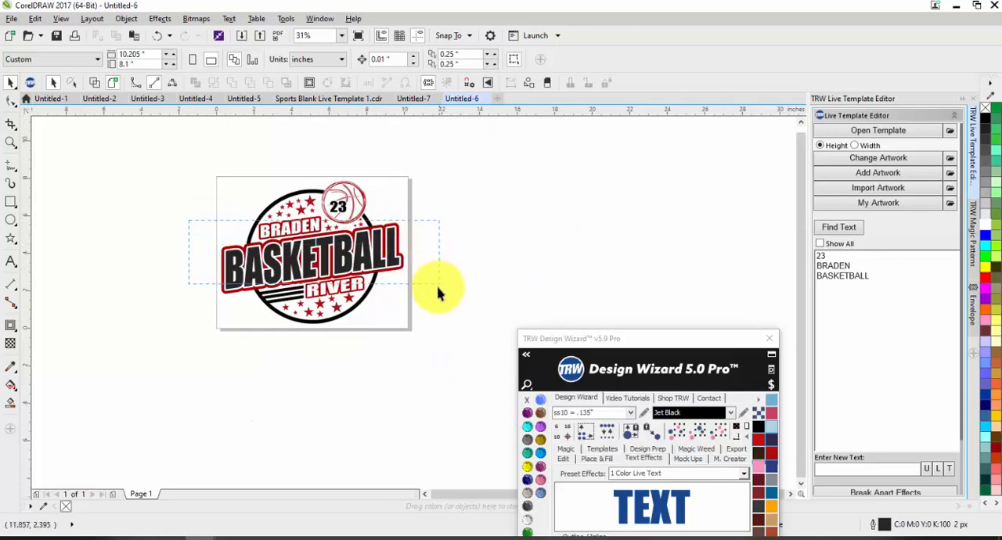
left_click(304, 255)
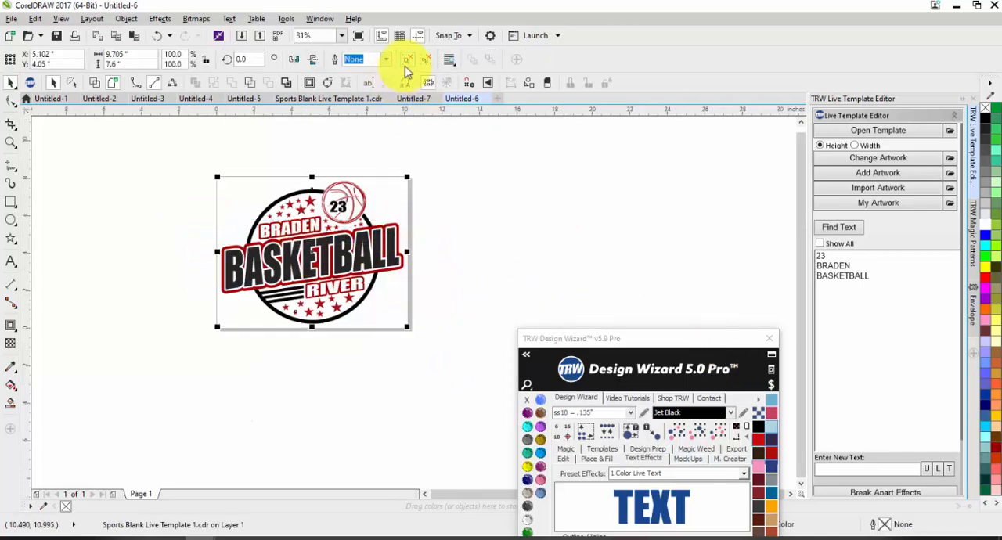
Merge the stacked layers of the BASKETBALL lettering with Merge 3 Color Live Text.
left_click_drag(423, 223, 185, 299)
scroll(843, 397, "down", 3)
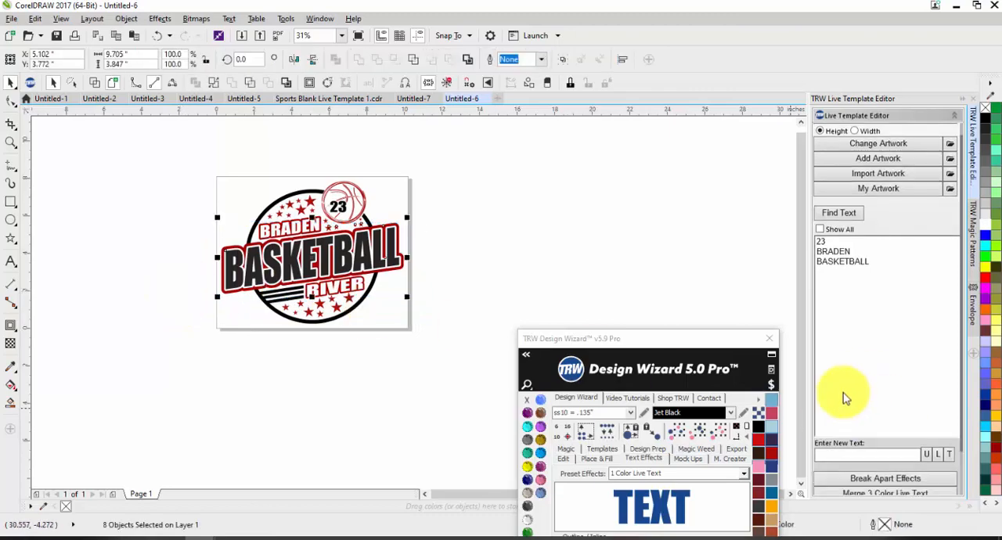
left_click(858, 462)
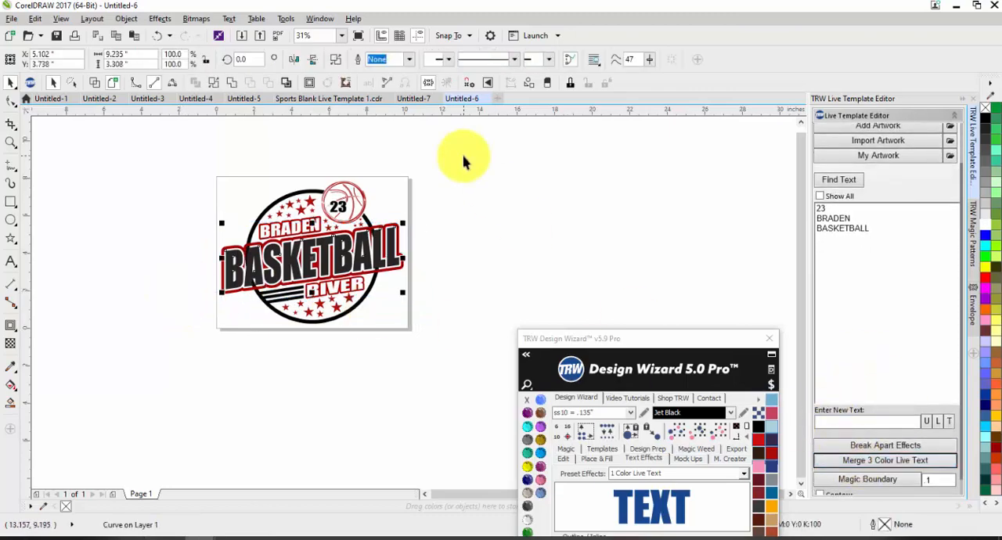
Try moving the merged red BASKETBALL outline to check its cutout, and undo the move.
scroll(379, 219, "up", 2)
scroll(377, 233, "up", 2)
scroll(425, 223, "down", 2)
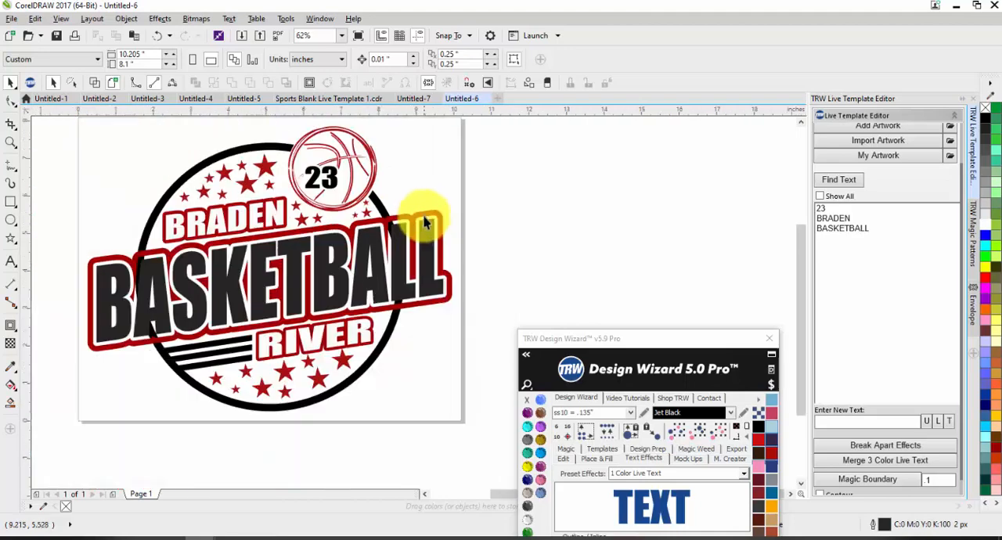
mouse_move(400, 221)
left_mouse_down()
mouse_move(404, 197)
mouse_move(406, 205)
left_mouse_up()
key("ctrl+z")
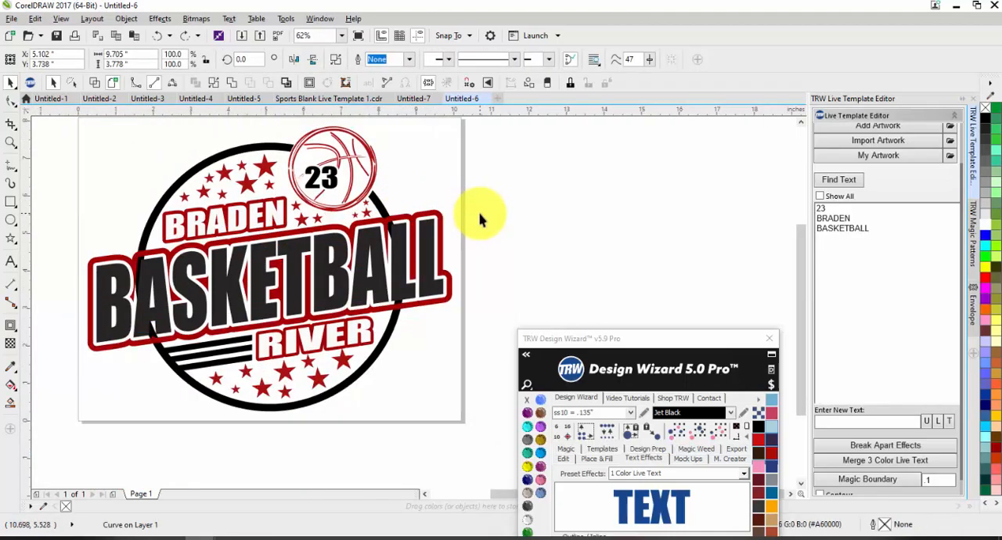
Break apart the contour effects of the BRADEN and RIVER texts.
left_click(480, 219)
scroll(190, 218, "up", 1)
left_click(190, 219)
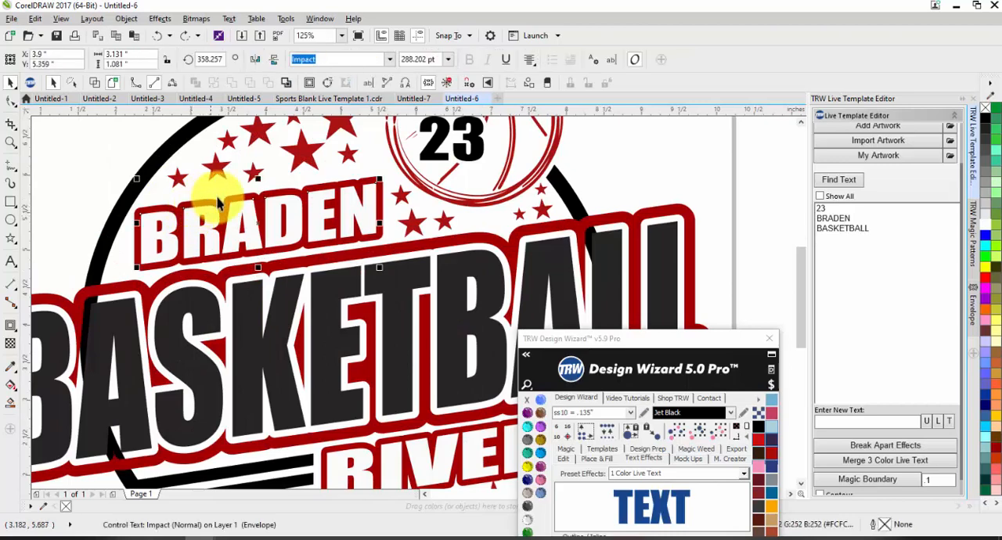
left_click(267, 182)
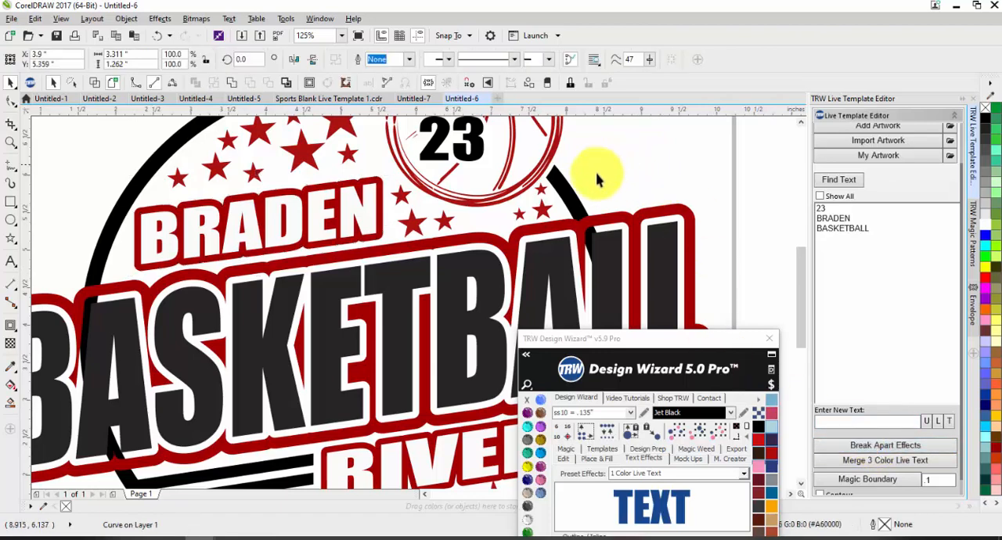
scroll(600, 175, "down", 1)
left_click(516, 330)
left_click(920, 447)
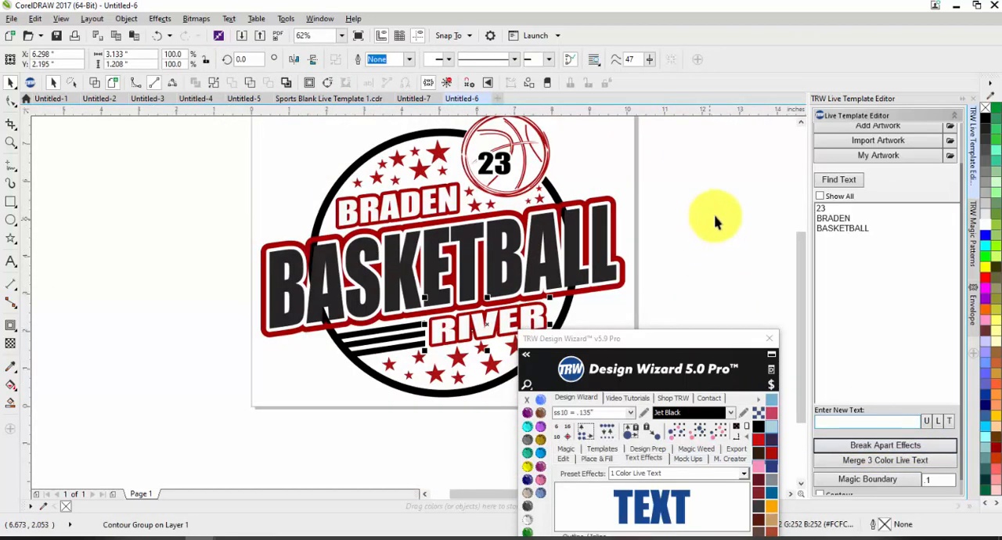
Cut the BRADEN letters out of their red outline with Back minus front.
left_click(715, 218)
scroll(452, 181, "up", 1)
left_click(428, 225)
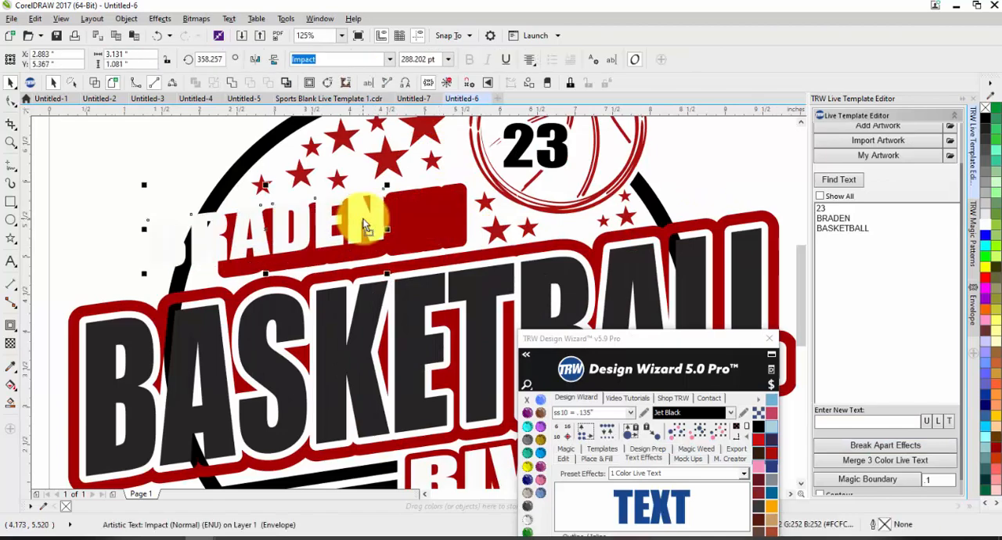
scroll(426, 195, "up", 1)
left_click(422, 195, "shift")
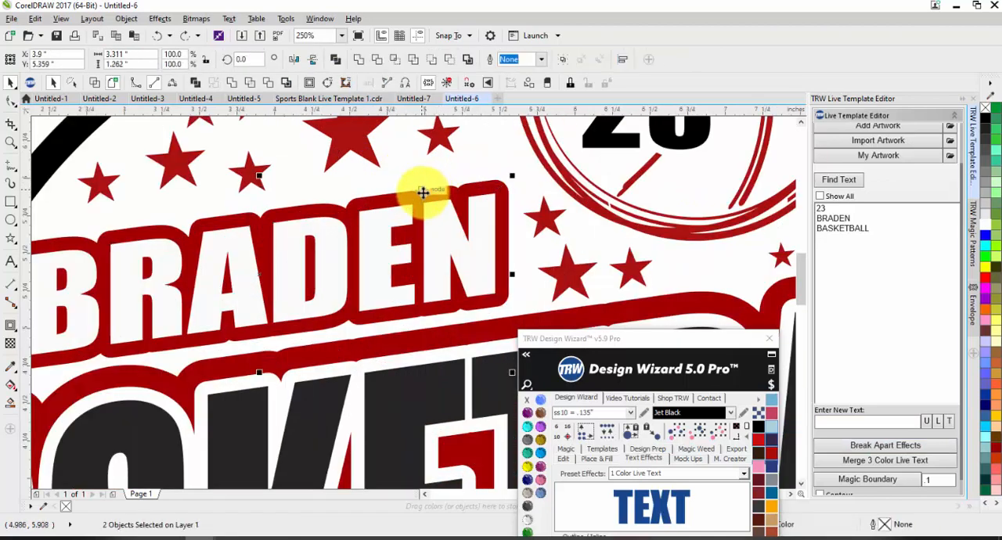
left_click(405, 274)
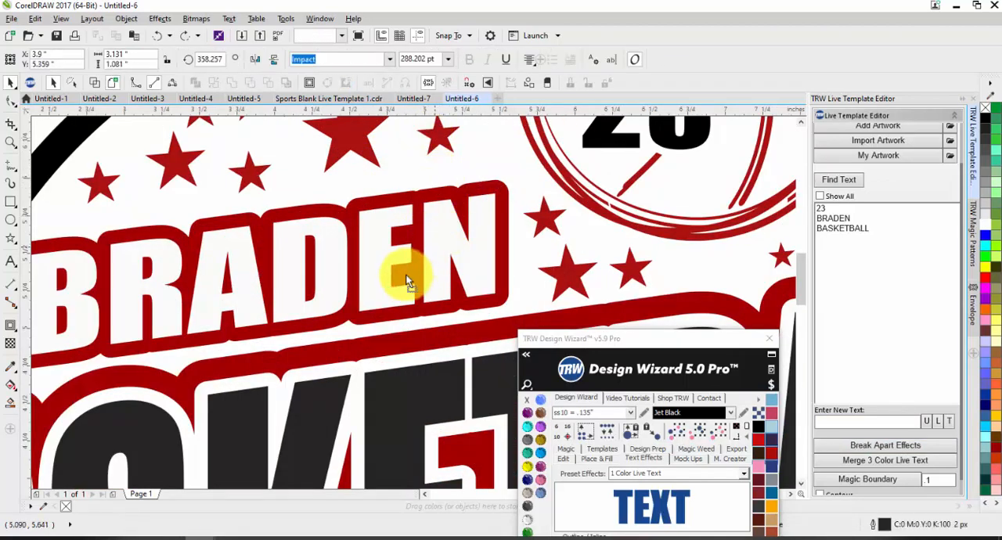
left_click(436, 192, "shift")
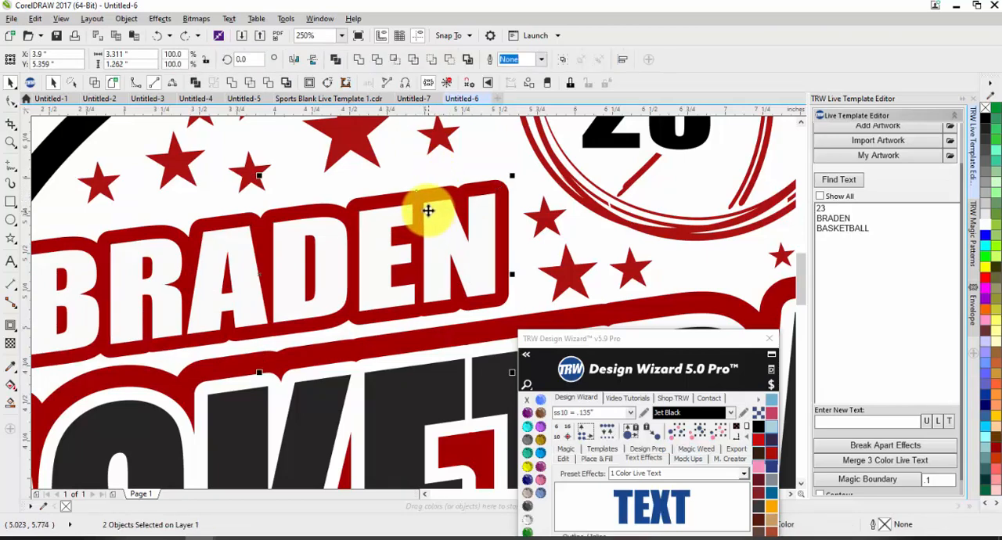
left_click(453, 65)
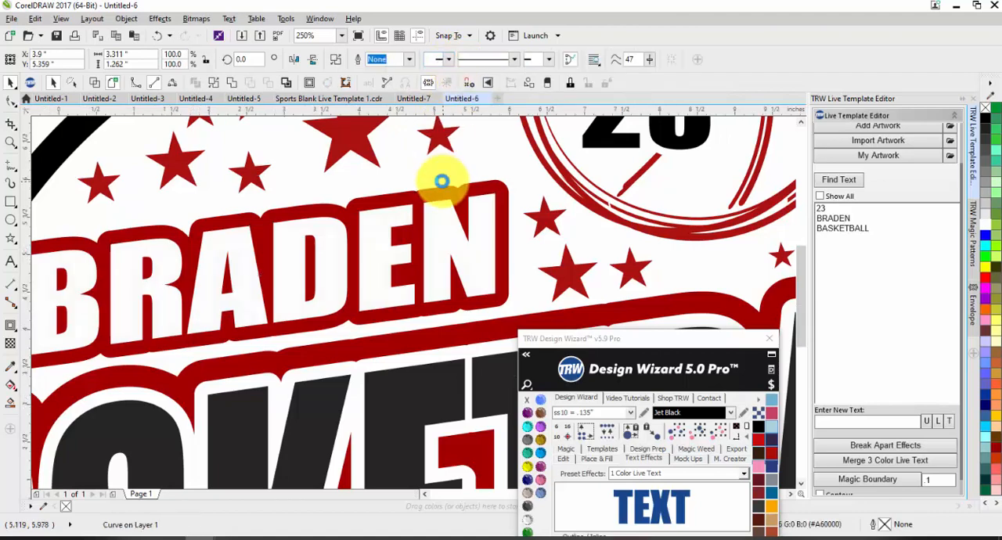
Color the RIVER letters Sapphire and cut them out of their red outline with Back minus front.
scroll(442, 181, "down", 4)
left_click(560, 247)
scroll(501, 243, "up", 1)
scroll(502, 251, "up", 5)
left_click(425, 277)
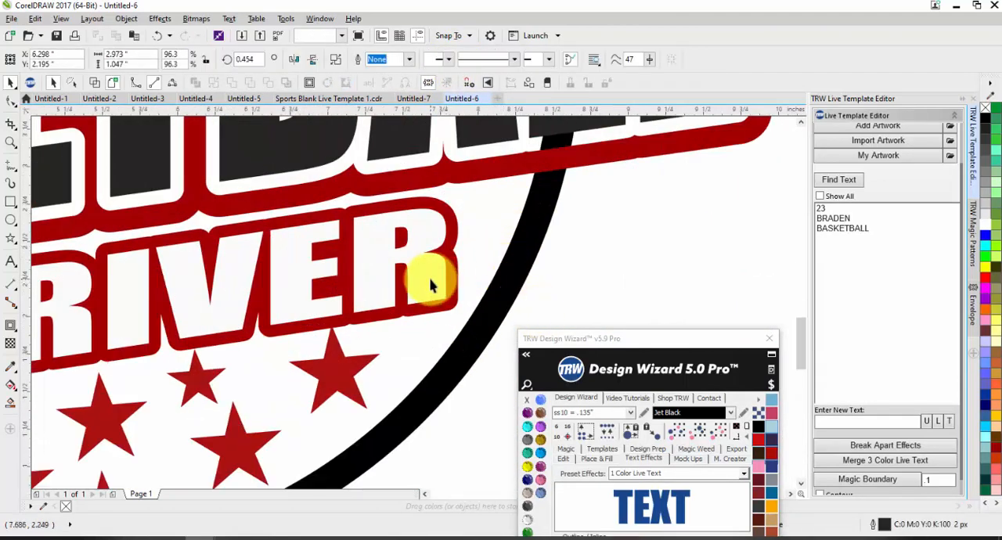
left_click(540, 400)
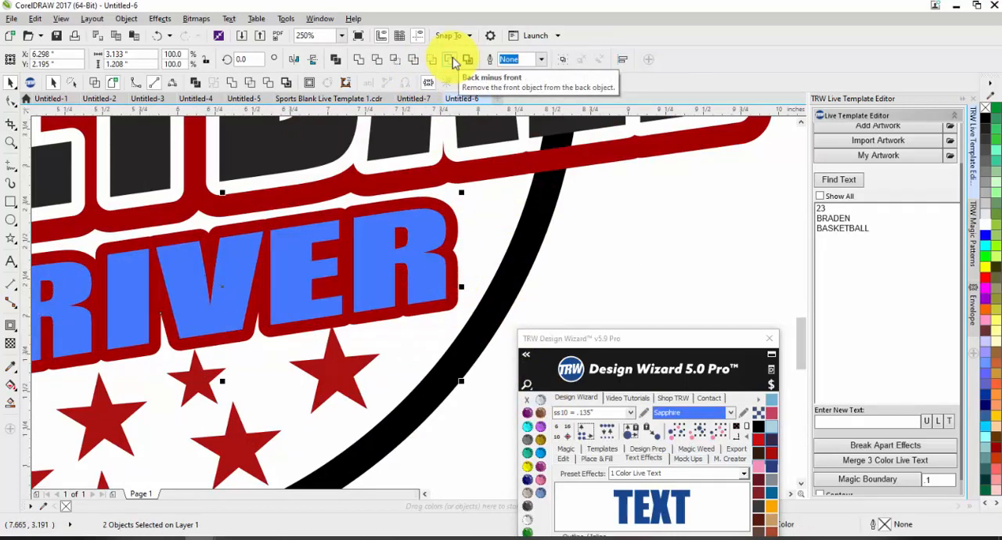
left_click(454, 62)
scroll(447, 230, "down", 5)
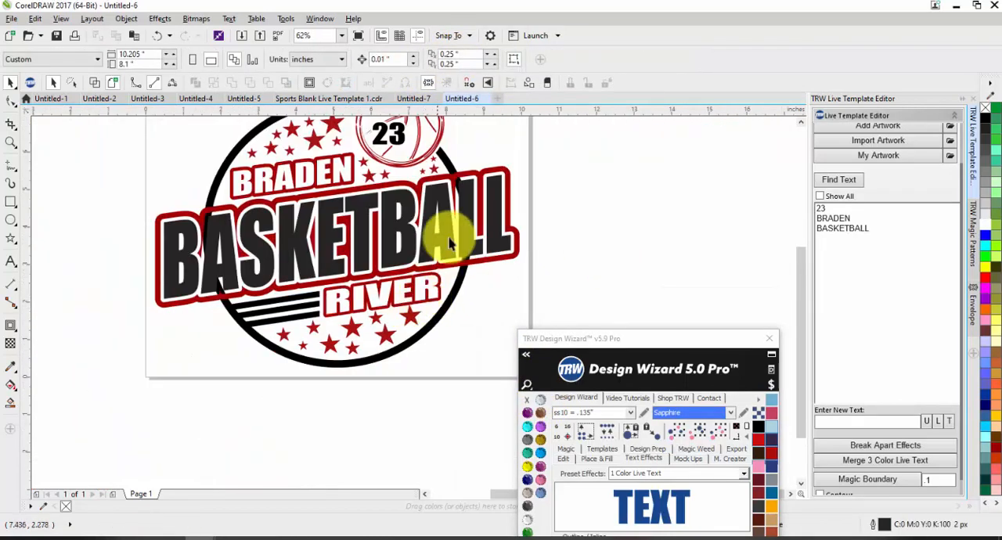
Break apart the contour effect of the number 23 and cut its contour out of the basketball with Back minus front.
scroll(410, 251, "down", 2)
scroll(423, 276, "up", 4)
scroll(423, 277, "up", 4)
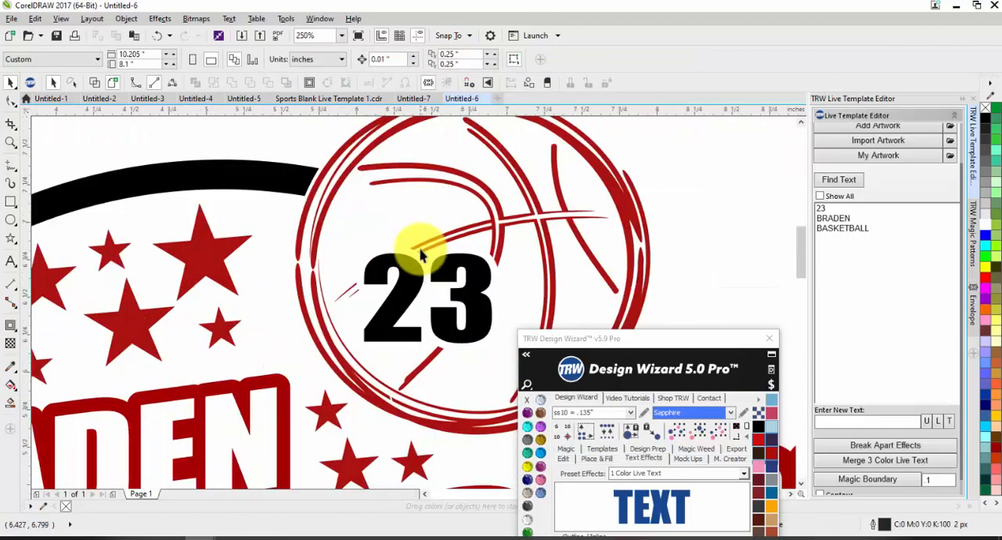
left_click(402, 253)
left_click(849, 452)
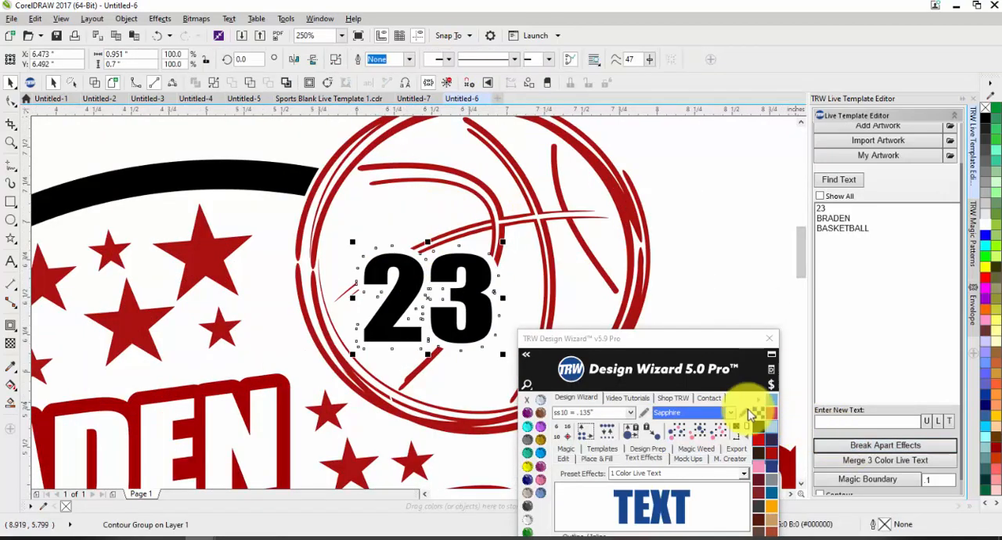
left_click(519, 239)
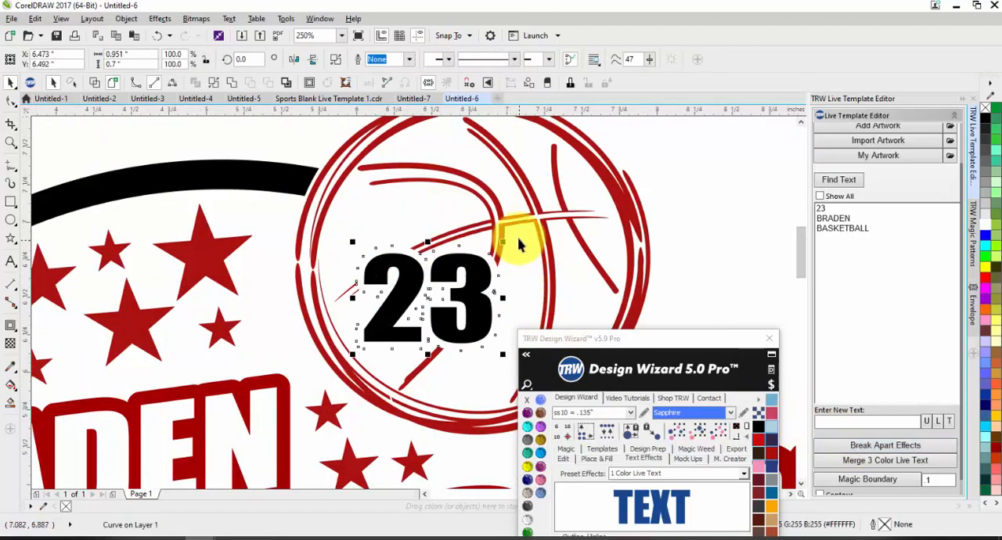
left_click(497, 241)
left_click(488, 217, "shift")
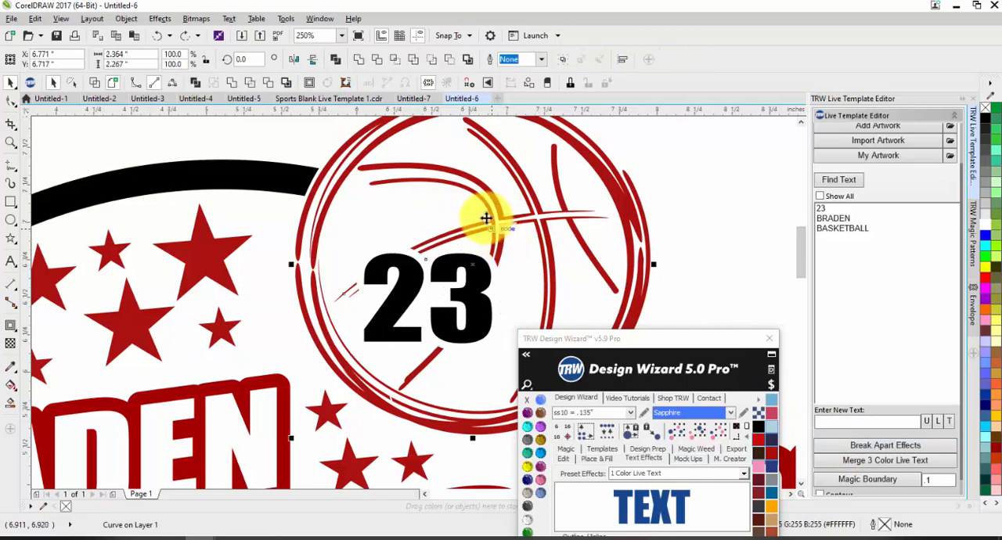
left_click(447, 64)
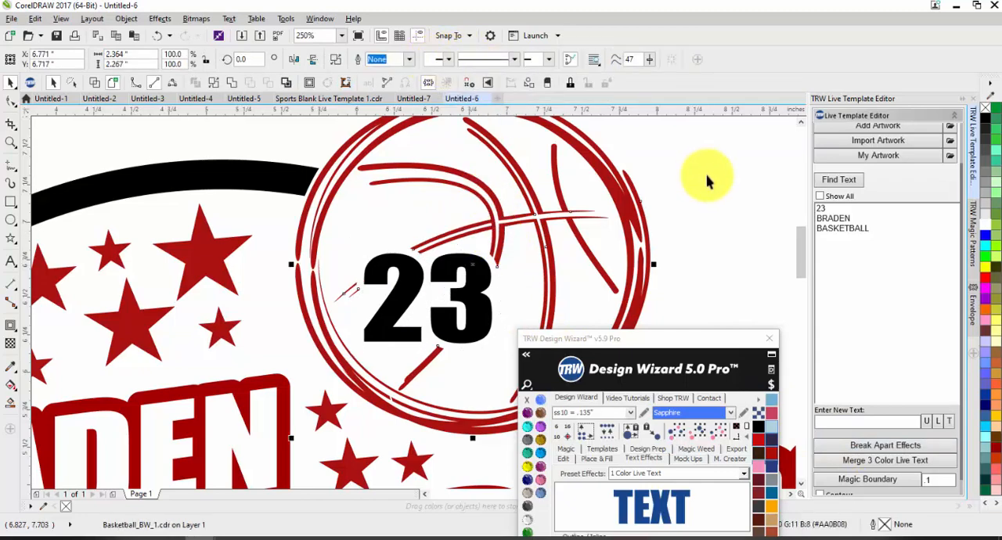
left_click(708, 178)
scroll(537, 183, "down", 2)
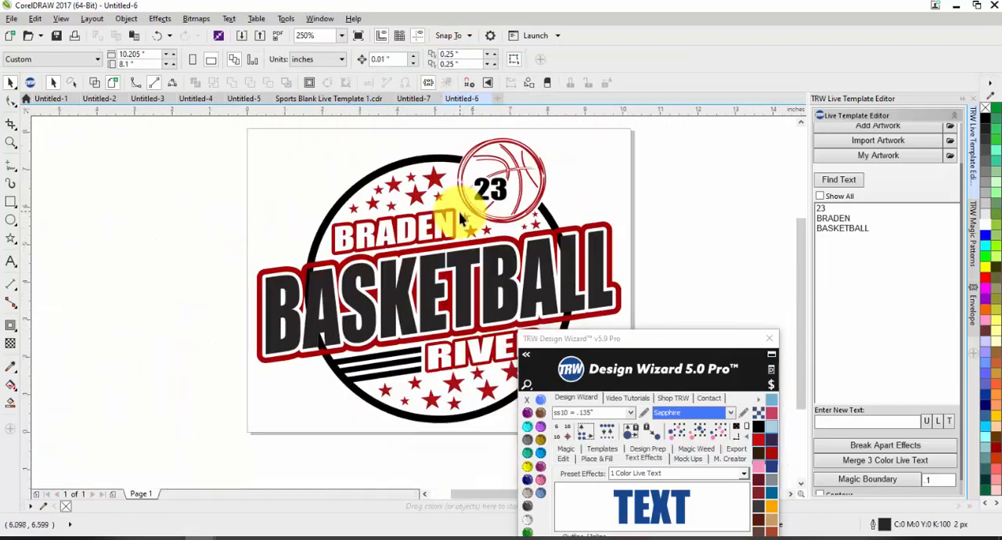
Apply a .1 Magic Boundary with Remove Shapes Behind to the red BASKETBALL outline to trim the circle behind it.
left_click(604, 231)
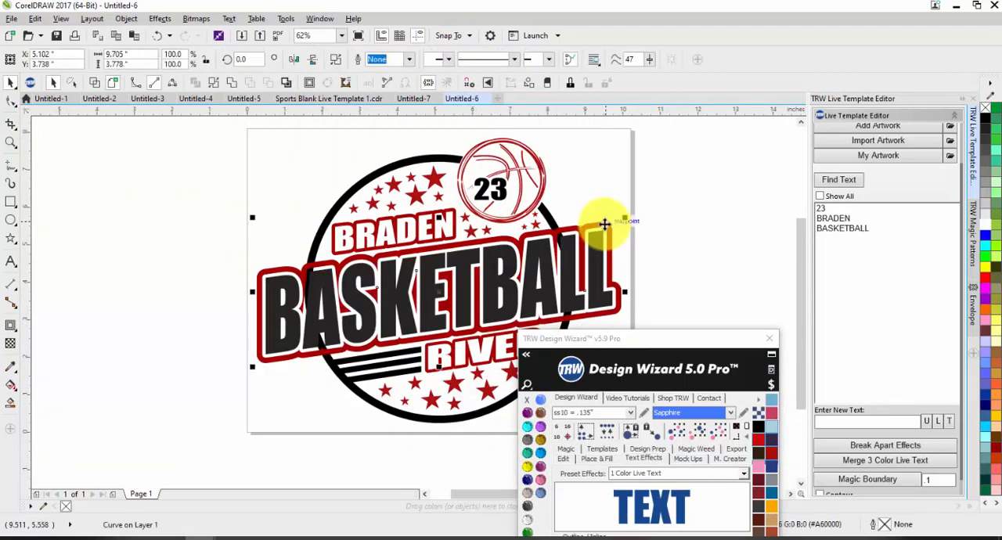
mouse_move(604, 220)
left_mouse_down()
mouse_move(599, 196)
mouse_move(603, 224)
left_mouse_up()
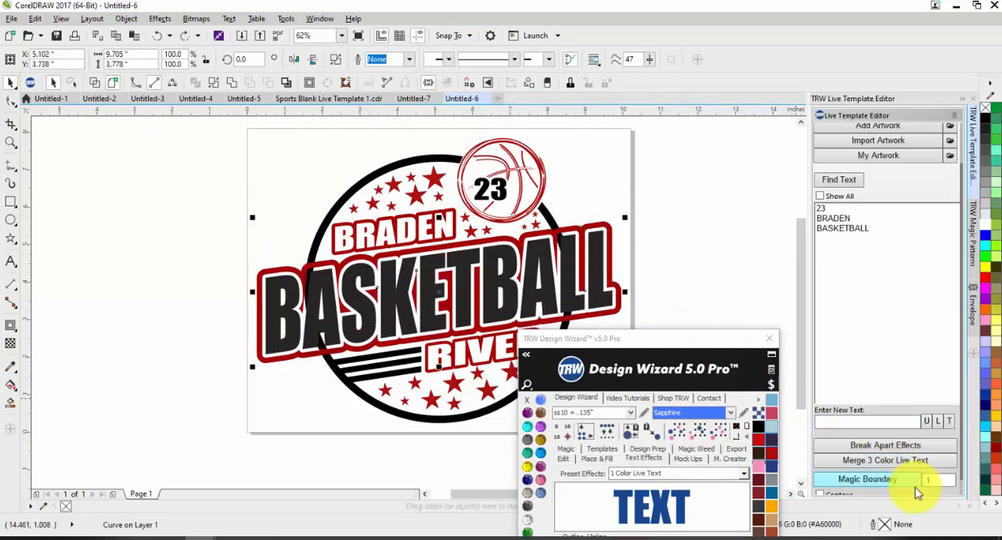
scroll(907, 485, "down", 1)
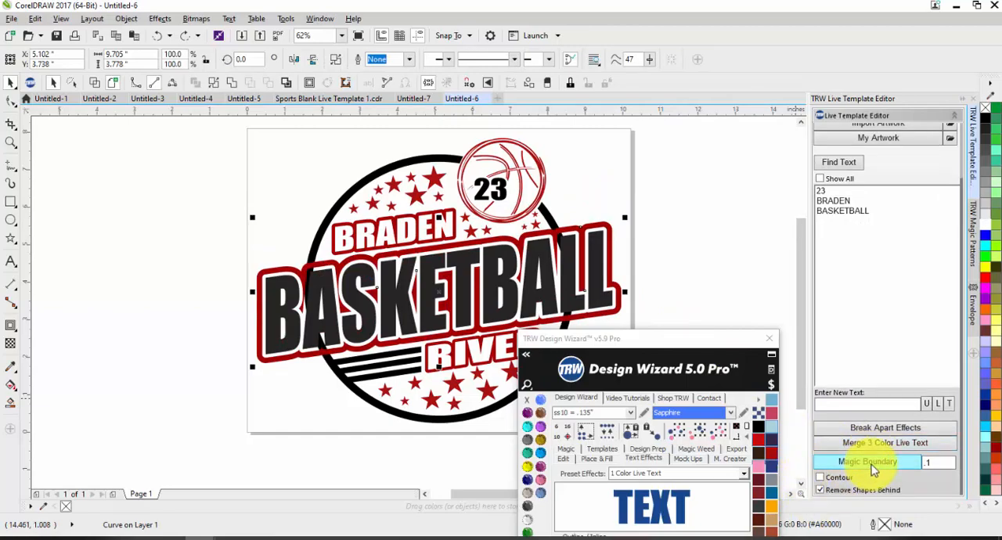
left_click(874, 468)
left_click(684, 281)
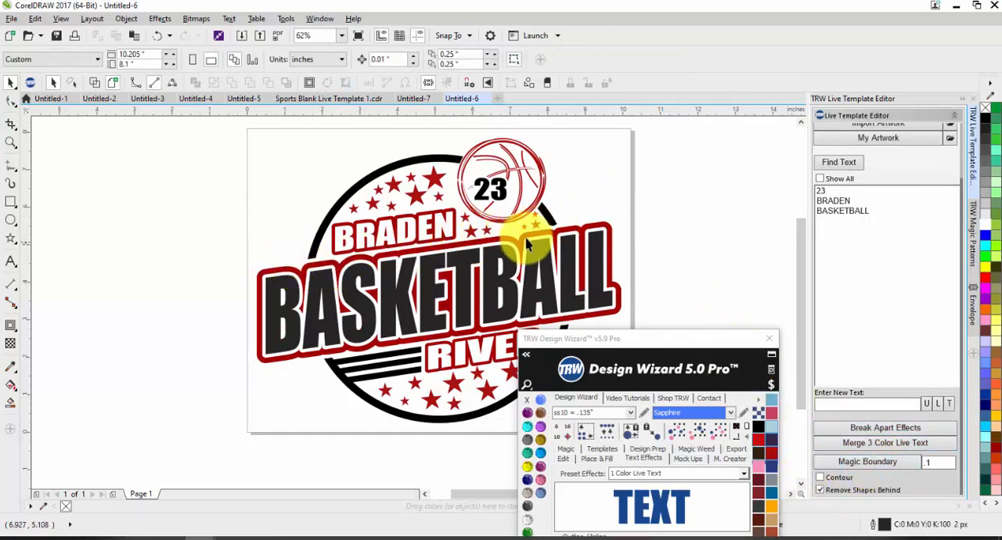
scroll(560, 230, "up", 3)
scroll(538, 207, "down", 3)
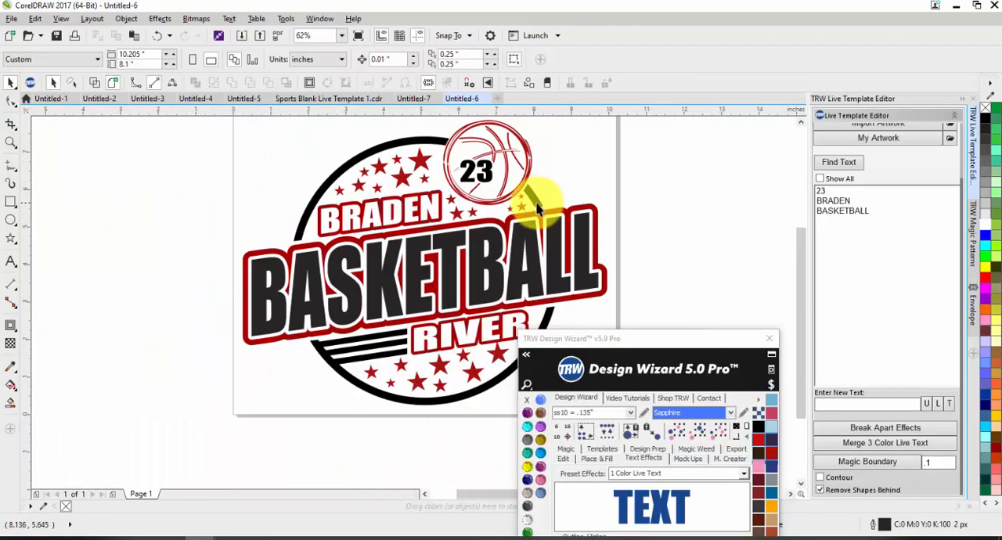
Weld the black BASKETBALL letters, the circle with its stripes and the number 23 into one shape, and color it Montana.
left_click(477, 252)
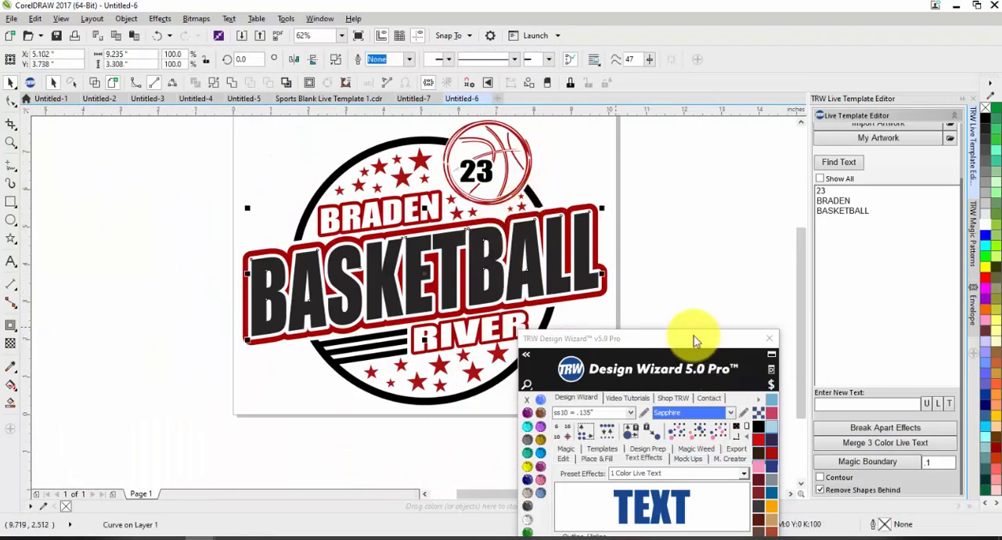
left_click_drag(695, 340, 868, 171)
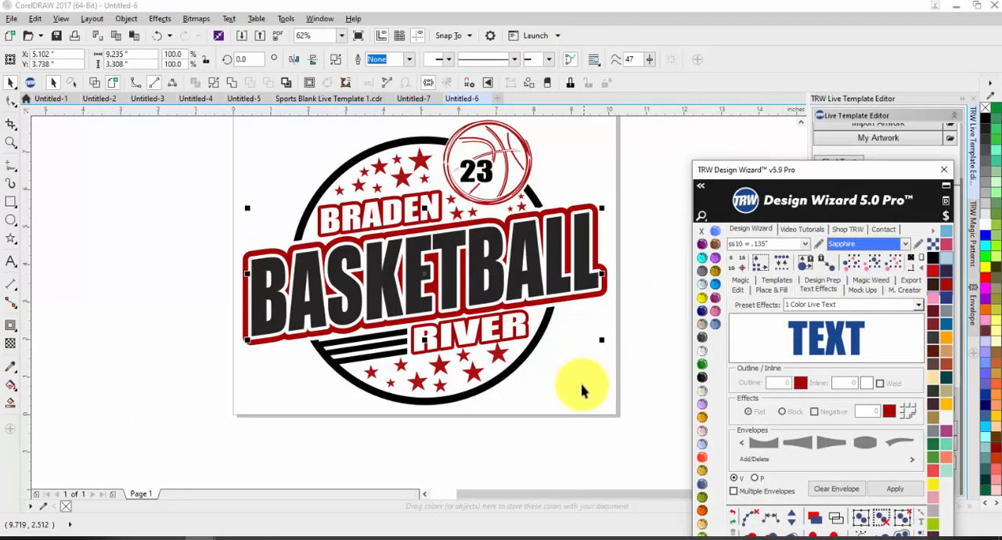
left_click(384, 342)
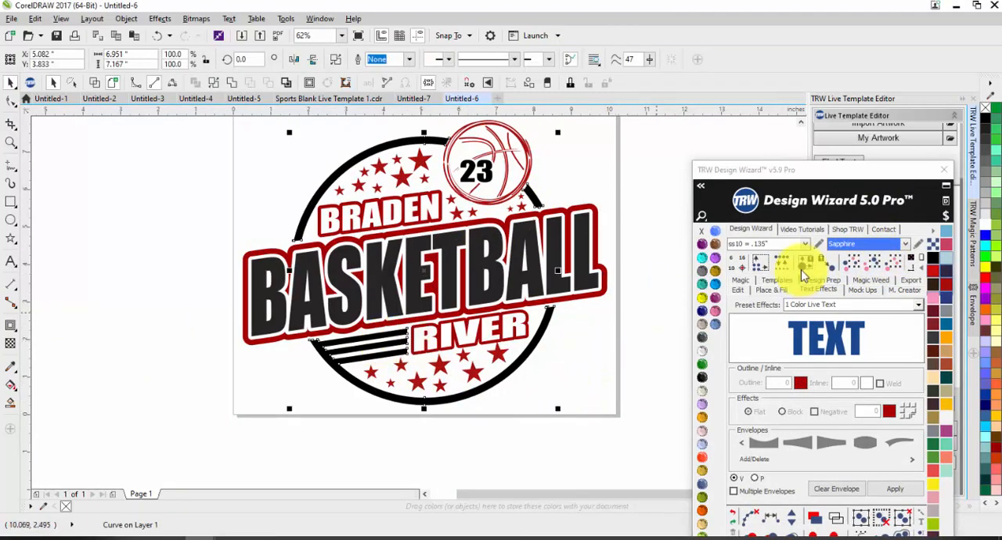
left_click(562, 239, "shift")
left_click(478, 168, "shift")
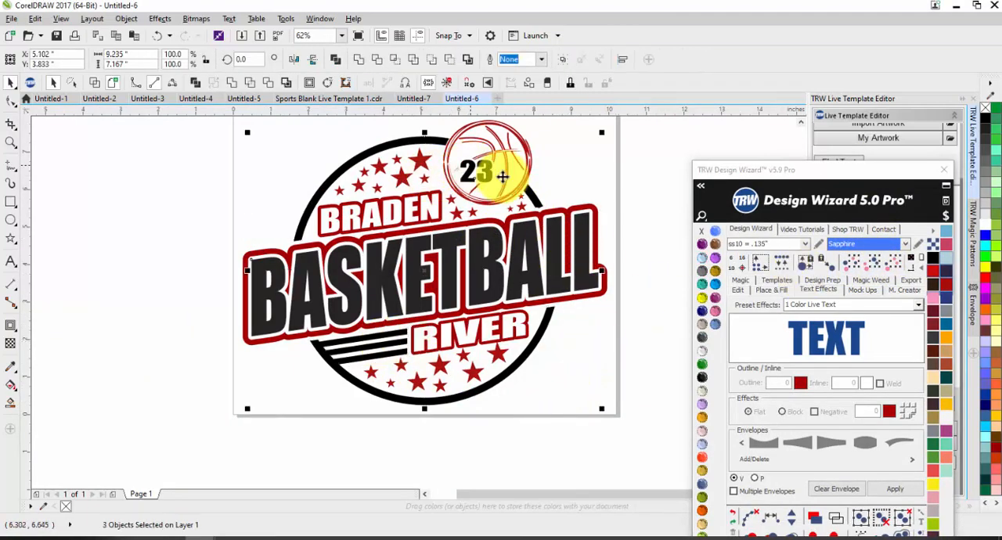
left_click(929, 338)
left_click(931, 352)
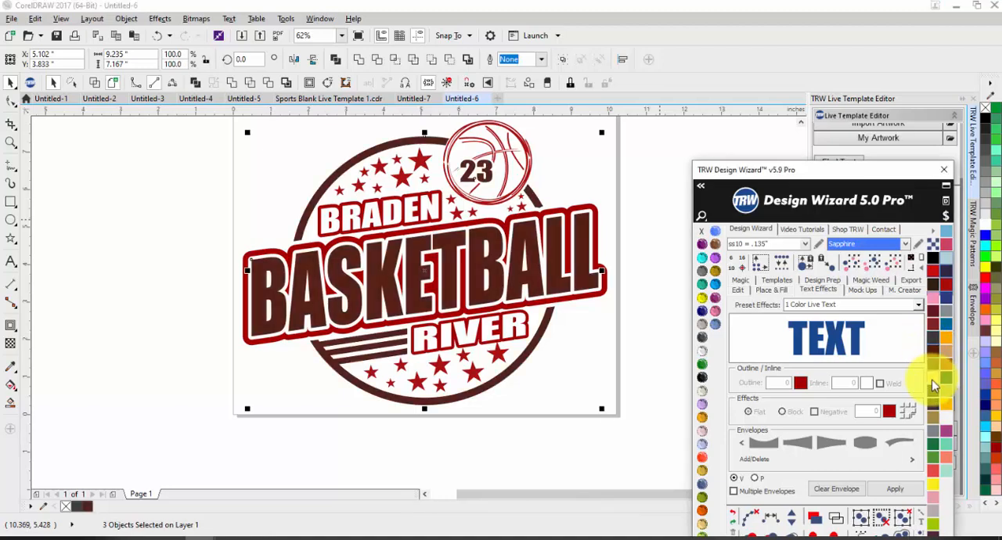
left_click(932, 378)
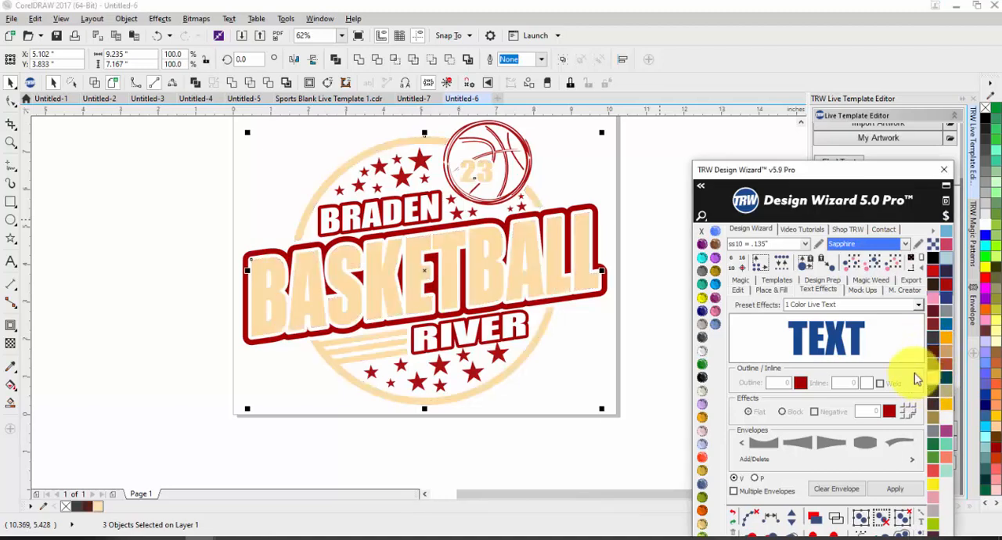
left_click(360, 60)
left_click(705, 473)
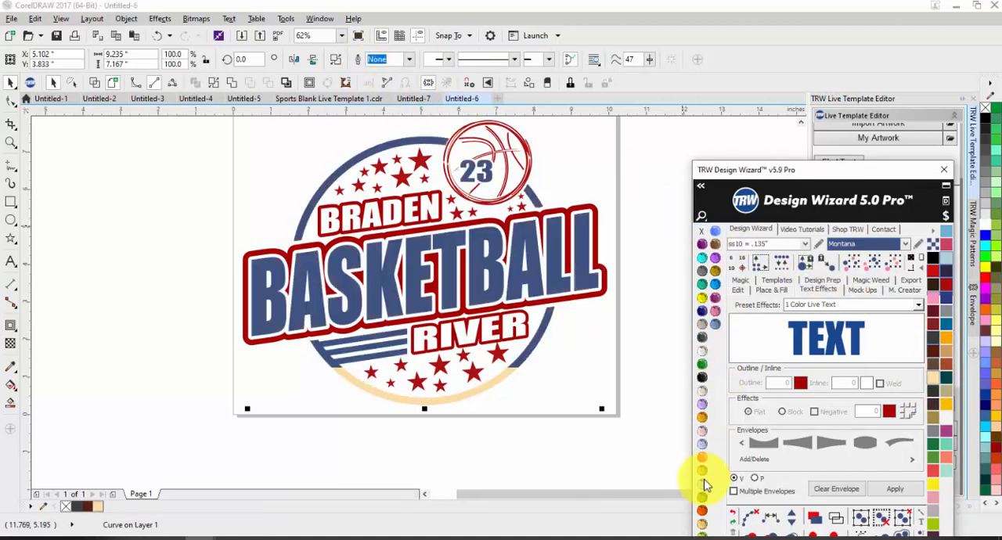
Weld the BASKETBALL outline with the BRADEN and RIVER outlines of the same red, and undo the extra weld with the basketball.
left_click(568, 304)
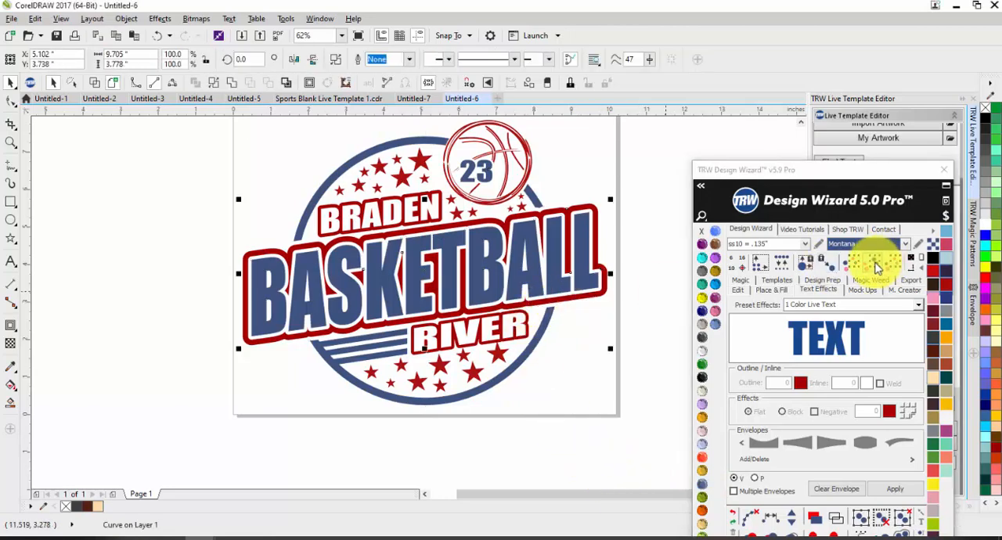
left_click(874, 265)
left_click(360, 59)
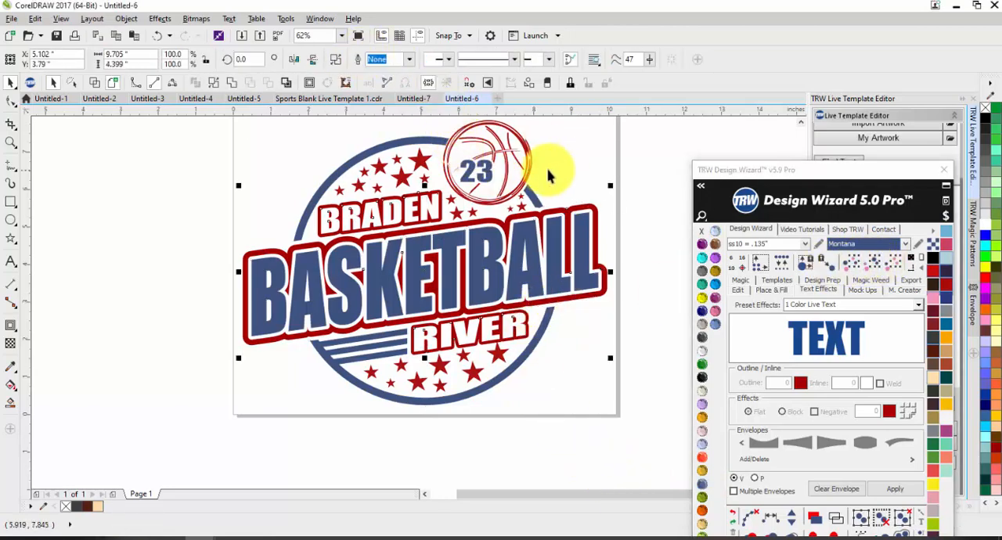
left_click(360, 64)
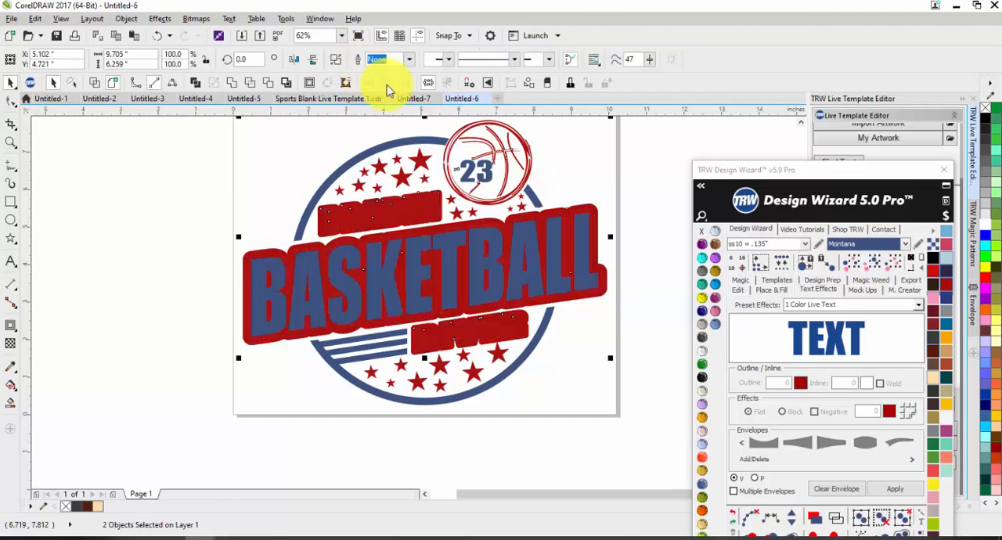
key("ctrl+z")
Weld the basketball with the matching red stars, and weld them to the red lettering outlines as one shape.
left_click(580, 156)
left_click(532, 166)
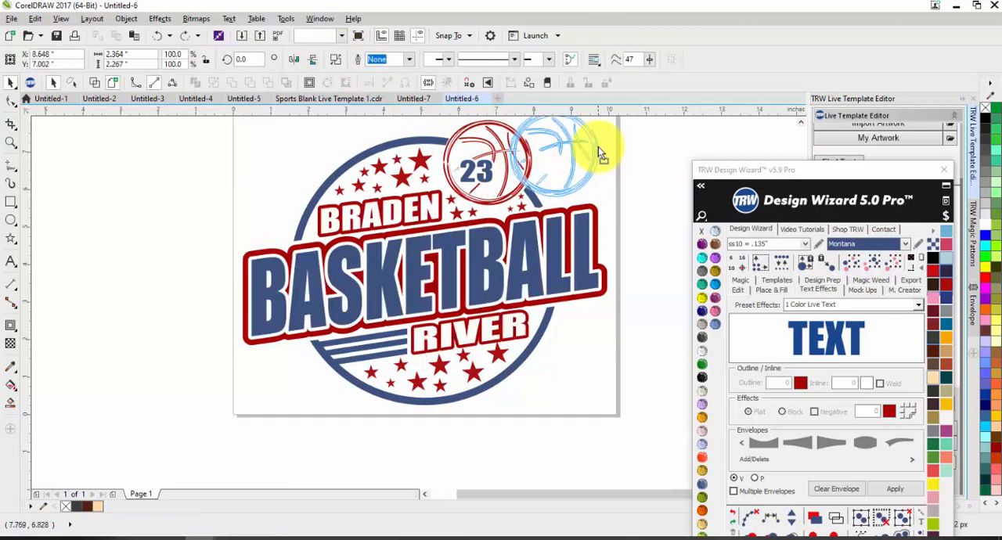
left_click(875, 268)
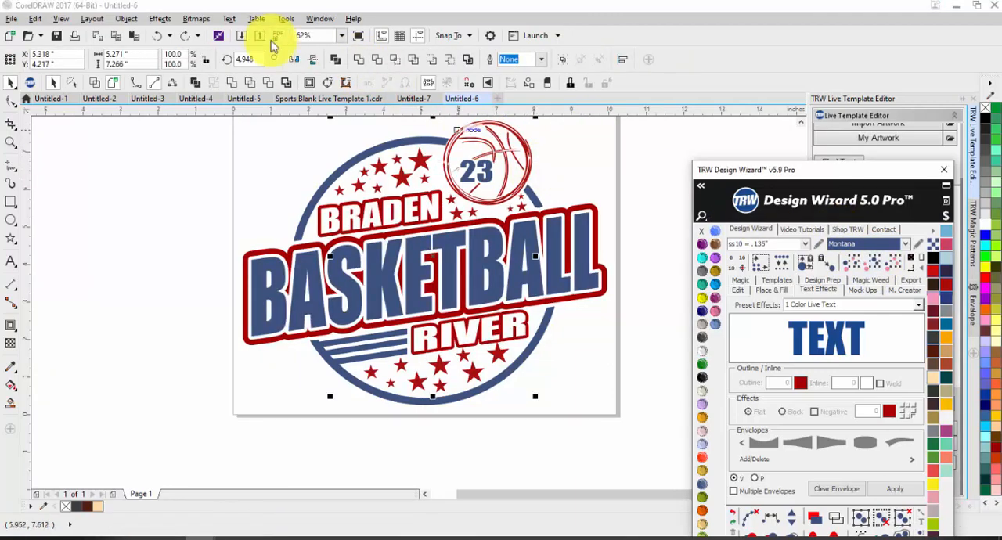
left_click(359, 60)
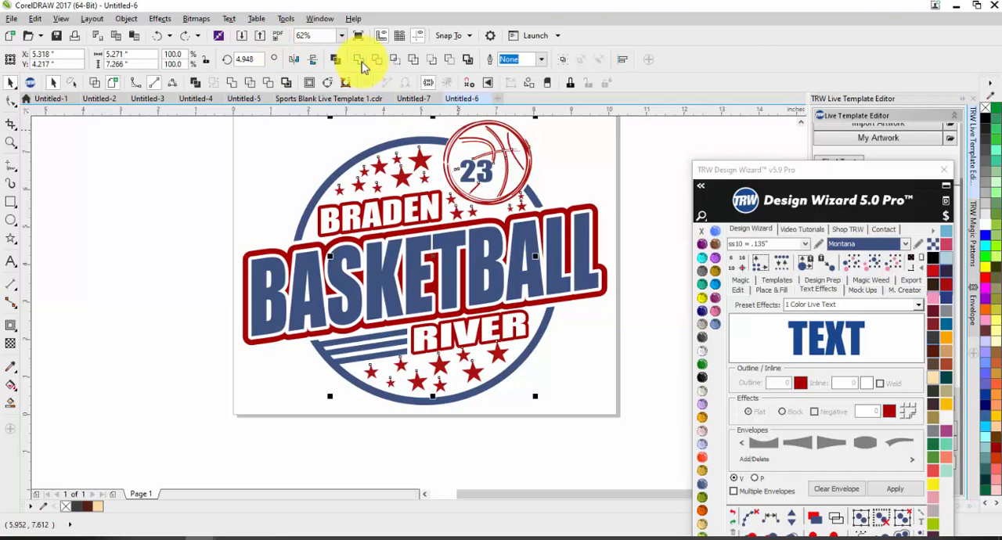
left_click(350, 208, "shift")
left_click(359, 61)
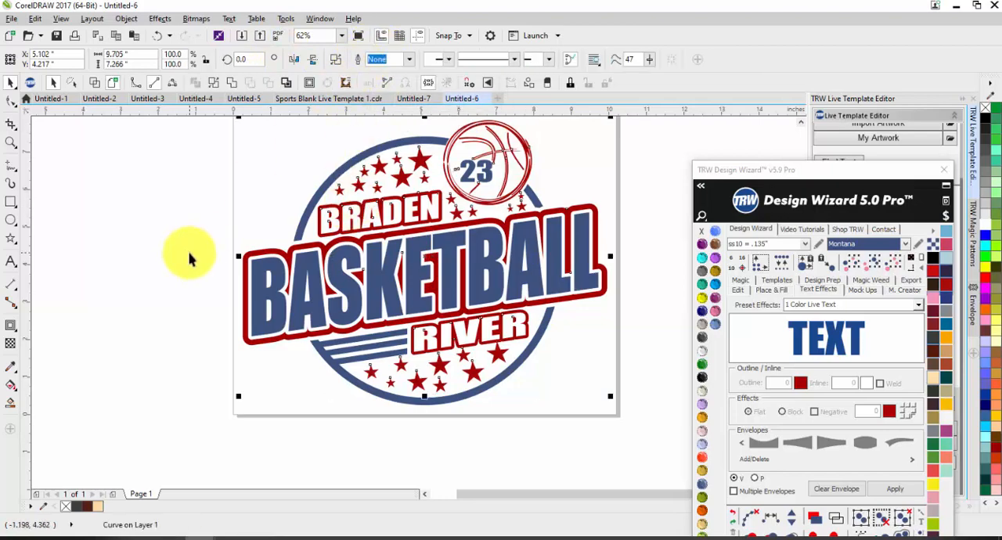
Move the welded red artwork aside to check its cutouts, and undo the move.
left_click_drag(446, 375, 565, 356)
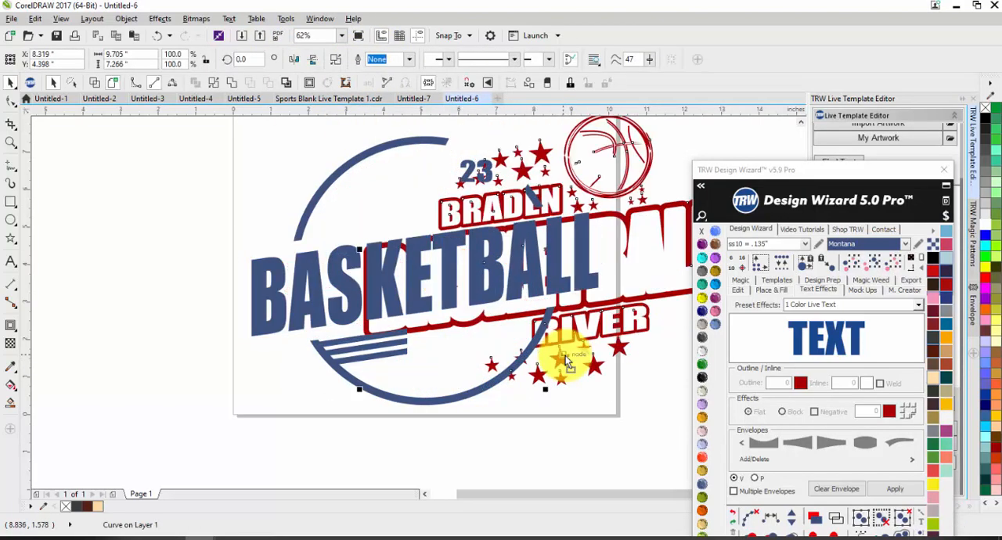
key("ctrl+z")
left_click(586, 394)
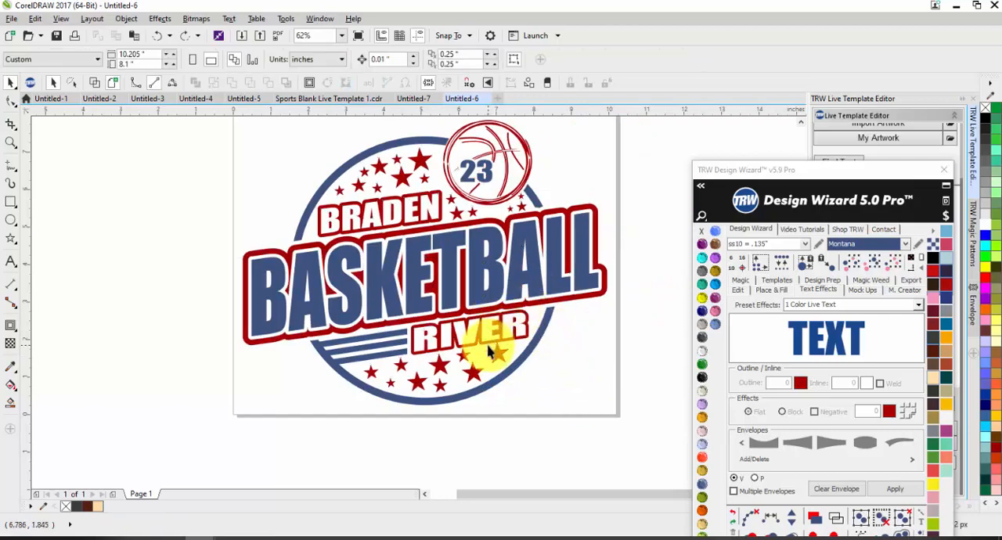
Color the welded red artwork Light Blue and check the overall size of the whole logo.
left_click(488, 343)
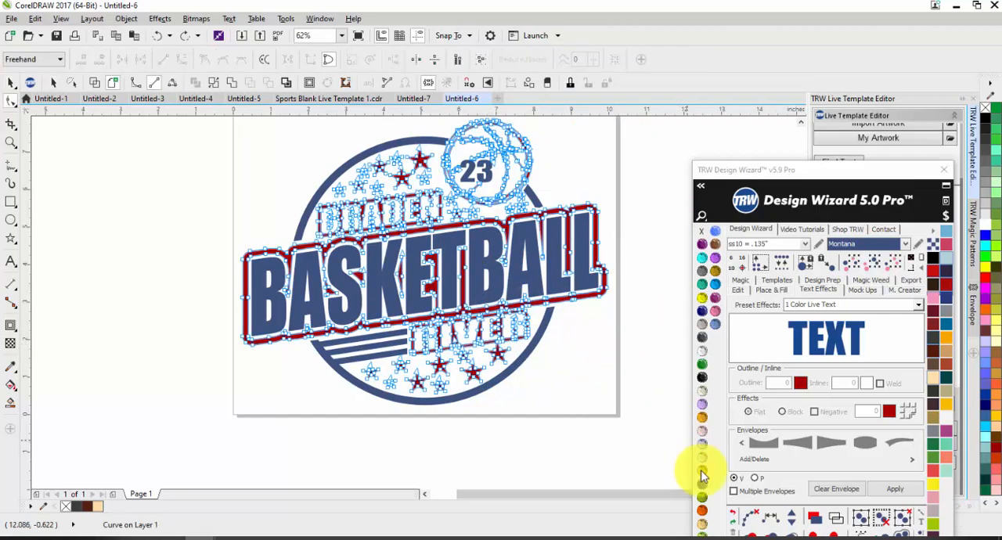
left_click(714, 324)
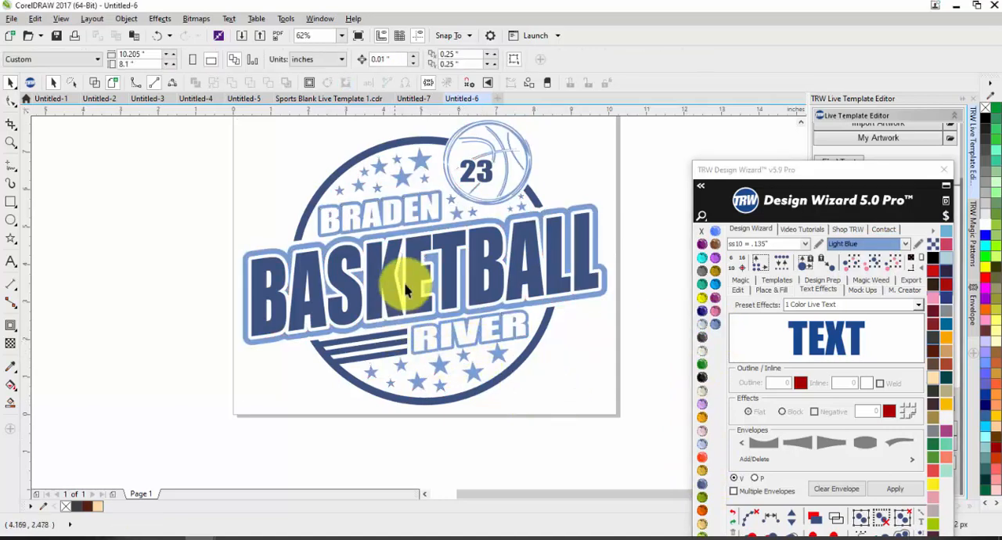
scroll(420, 273, "down", 2)
left_click_drag(573, 159, 228, 413)
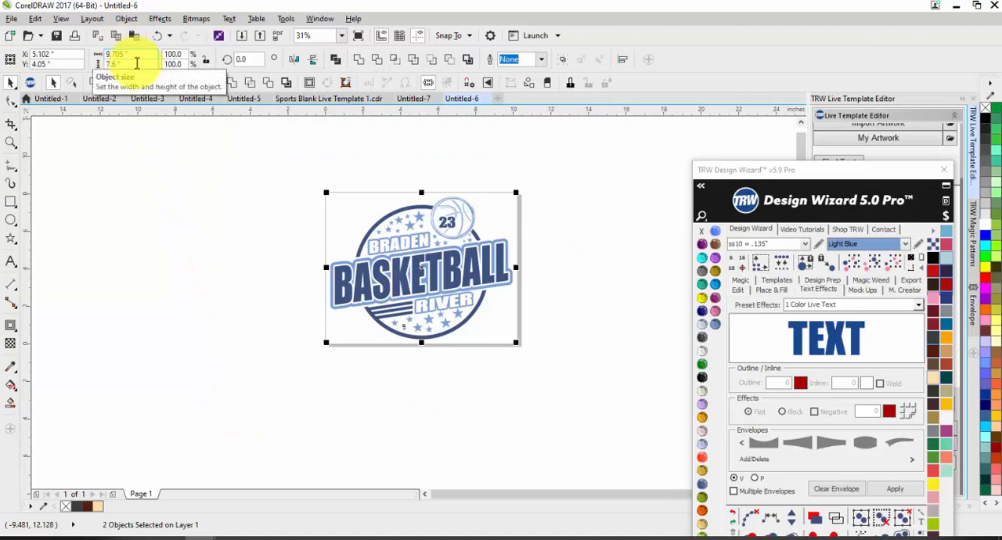
left_click(379, 387)
scroll(498, 235, "up", 2)
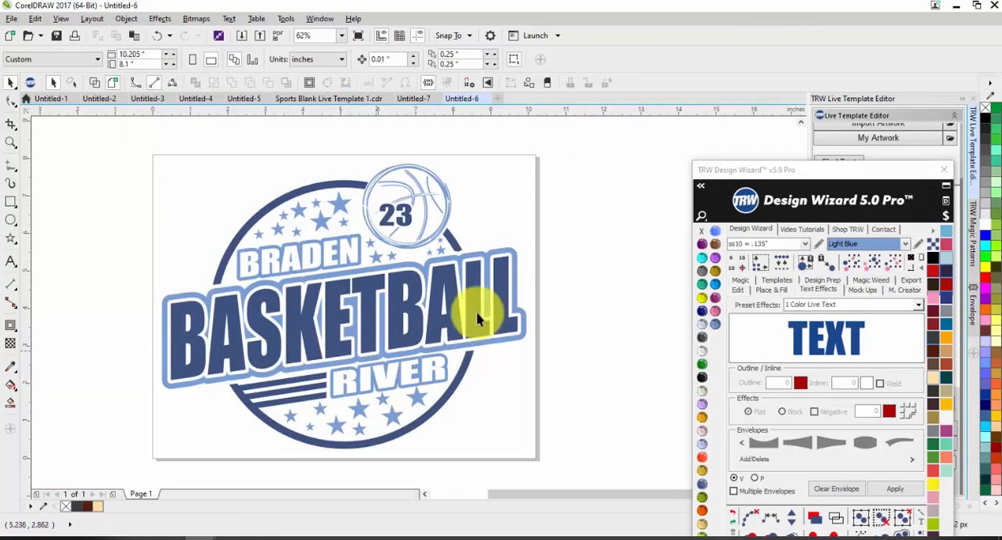
From the glitter vinyl colors, fill the outlines, stars and ball with dark blue glitter and the BASKETBALL, circle and 23 shape with white glitter.
left_click(446, 217)
left_click(920, 249)
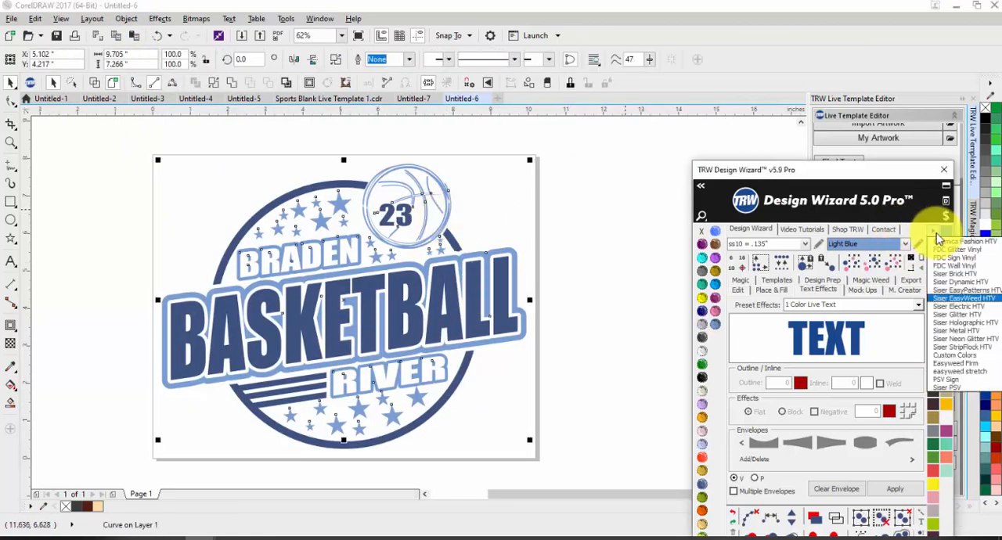
left_click(942, 321)
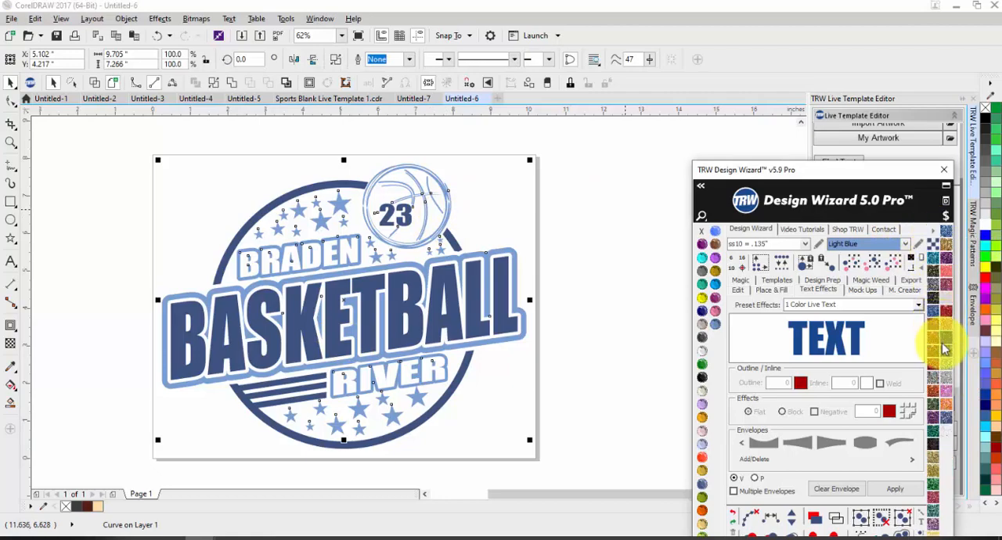
left_click(931, 351)
left_click(529, 425)
left_click(404, 381)
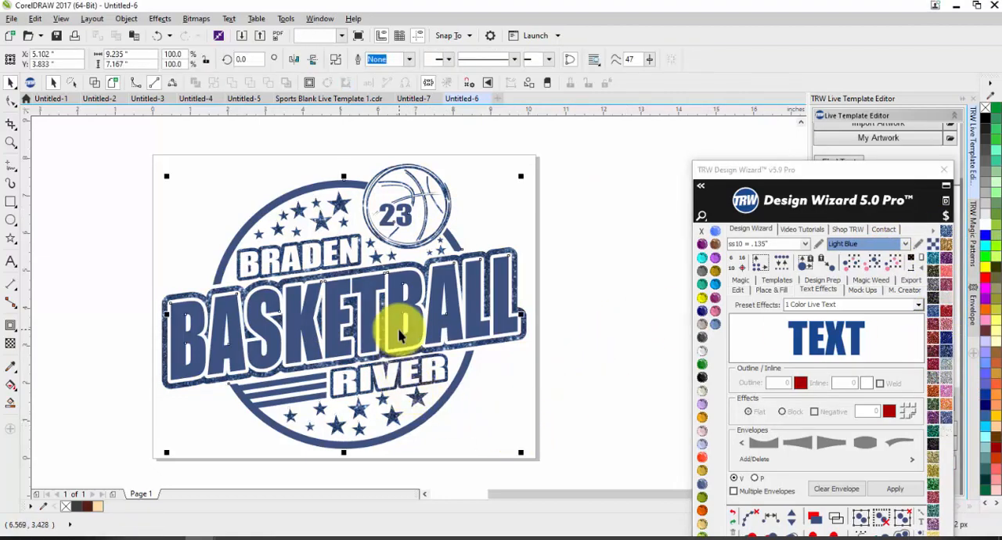
left_click(943, 437)
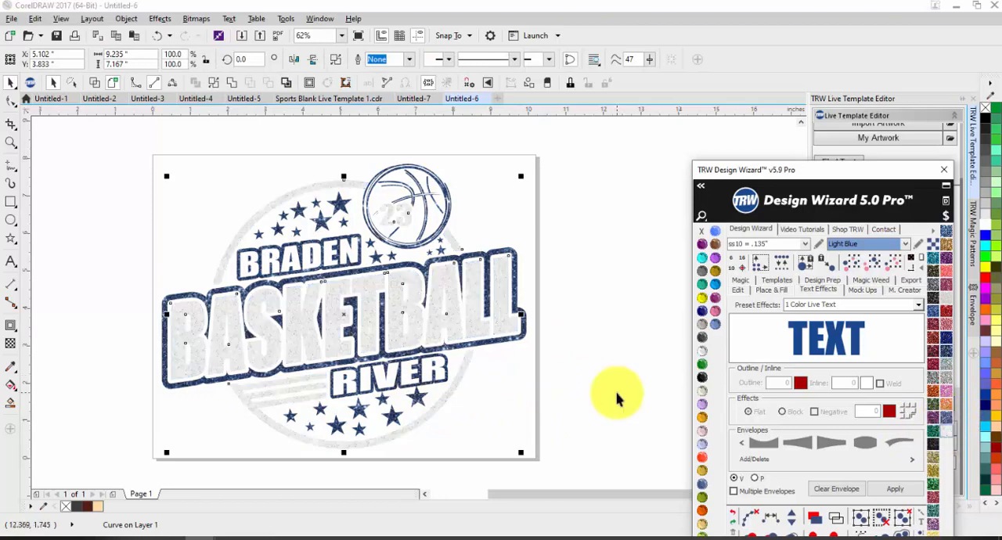
Select the whole logo and create a mockup of it on the Womens Burn-Out Shirt Front product.
left_click(574, 370)
scroll(571, 370, "down", 1)
left_click_drag(622, 436, 299, 201)
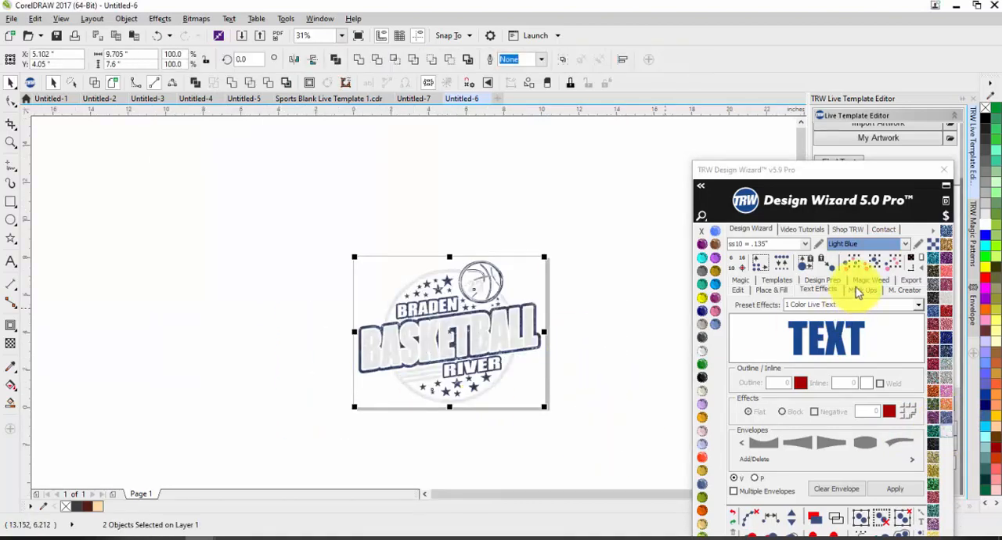
left_click(861, 289)
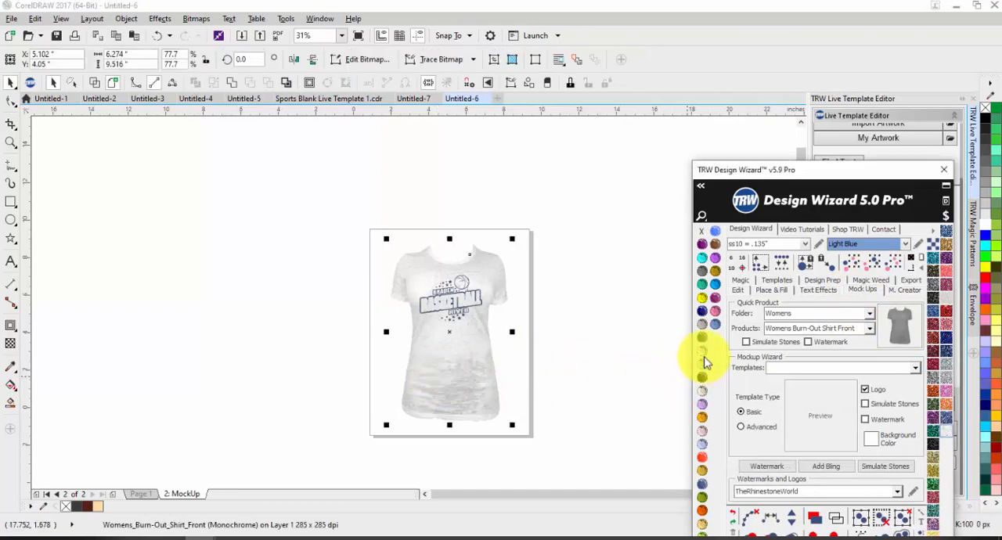
Color the mockup shirt Jet Black and check the logo against it.
left_click(702, 376)
left_click(583, 368)
scroll(453, 288, "up", 2)
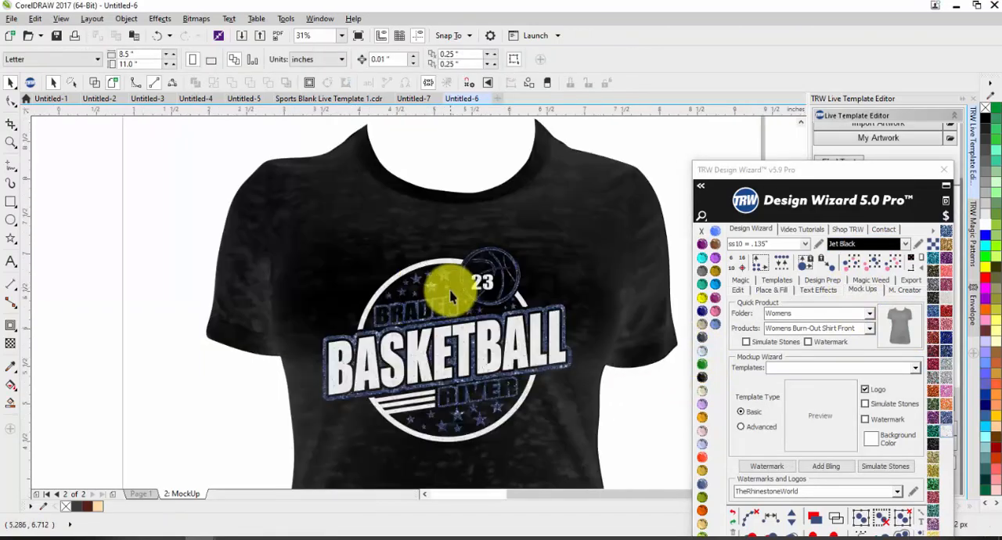
On the mockup, recolor the dark blue glitter outlines, stars and ball with red glitter vinyl and check the look.
scroll(467, 297, "up", 1)
left_click(468, 299)
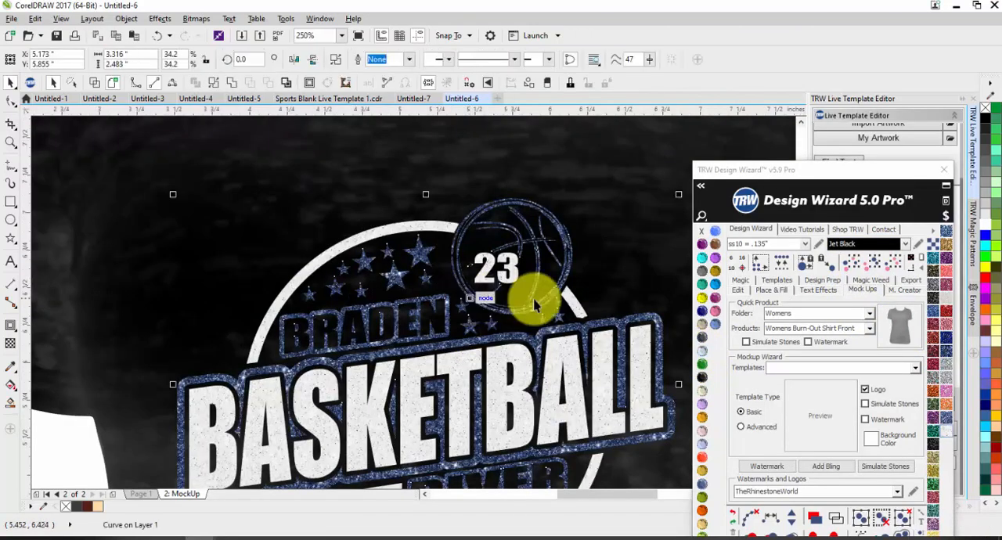
left_click(938, 366)
scroll(458, 197, "down", 1)
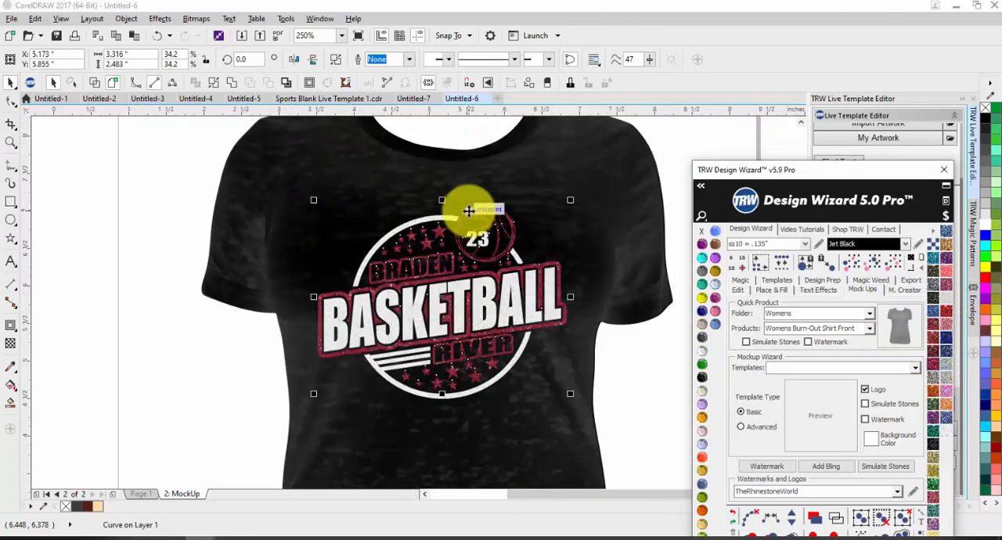
left_click(448, 266)
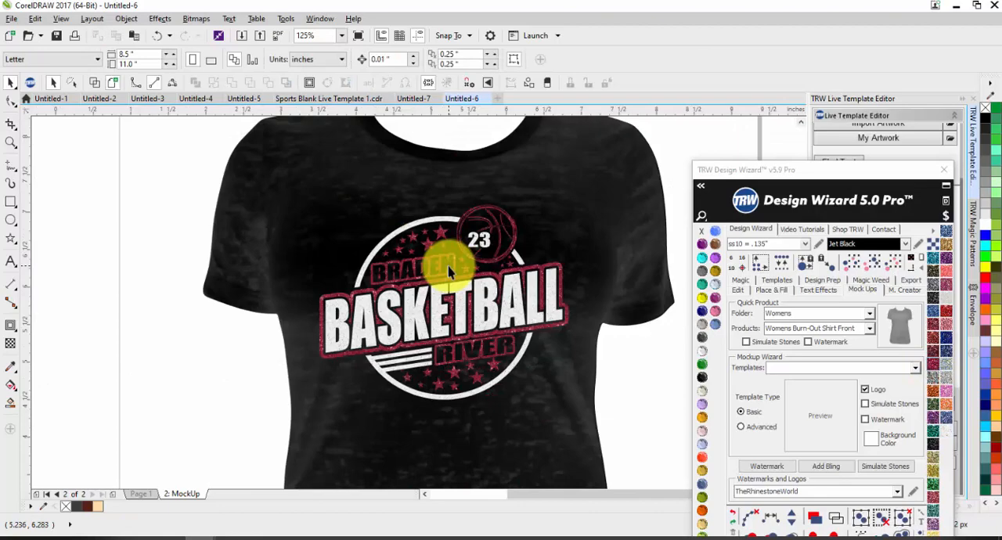
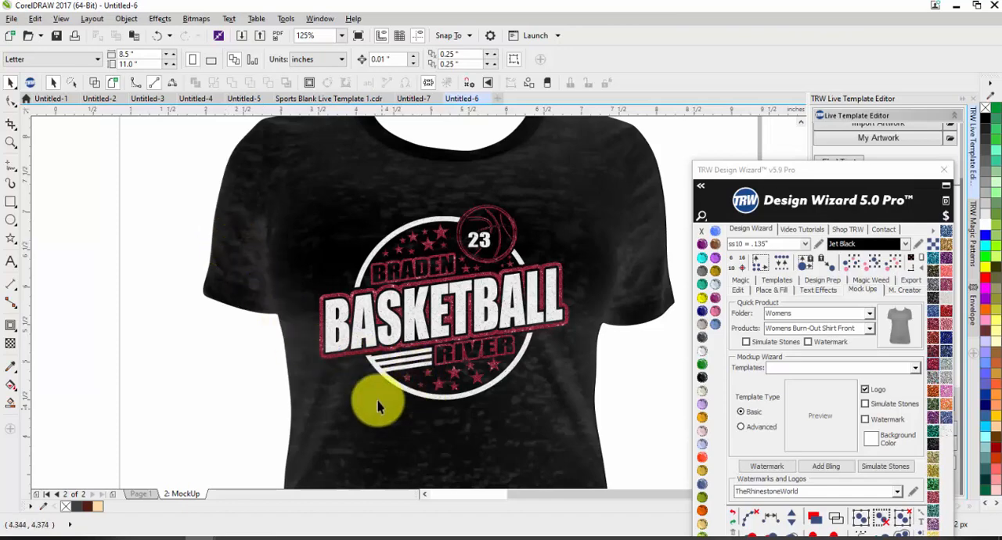
Move the Design Wizard clear of the artwork and review the list of available vinyl types without changing the current one.
left_click_drag(795, 170, 788, 89)
left_click(931, 149)
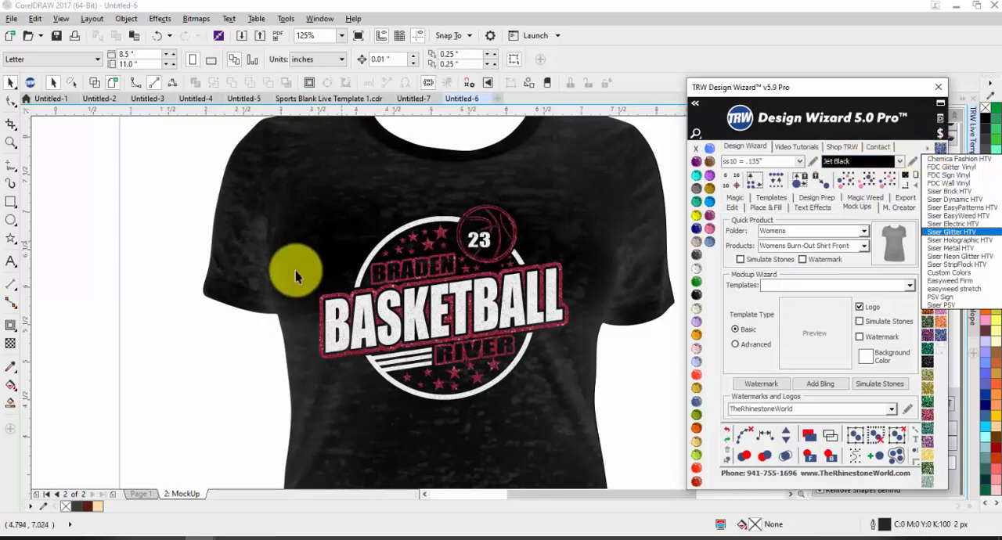
left_click(323, 376)
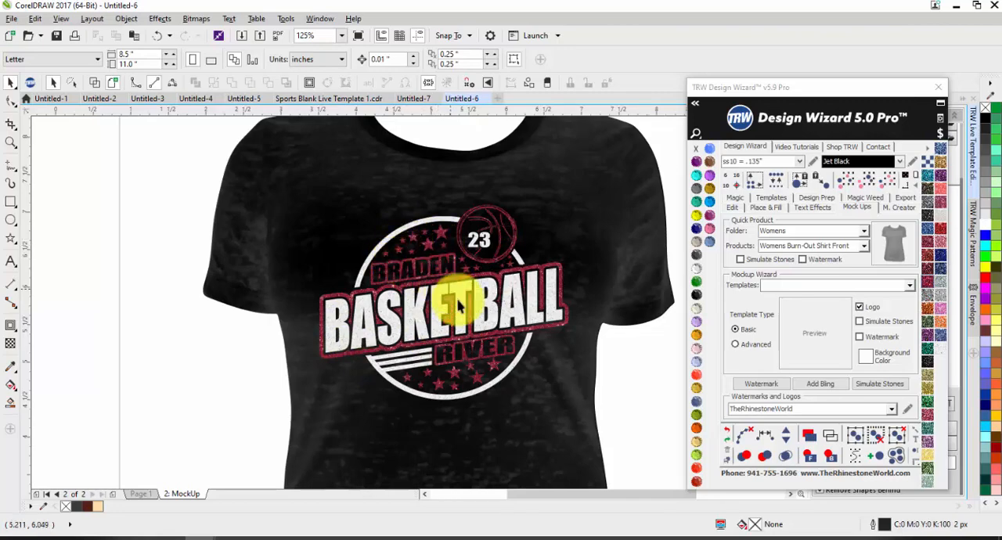
Inspect the red and white glitter vinyl logo on the black shirt mockup up close, especially the basketball and the 23.
scroll(475, 389, "up", 2)
scroll(440, 321, "down", 2)
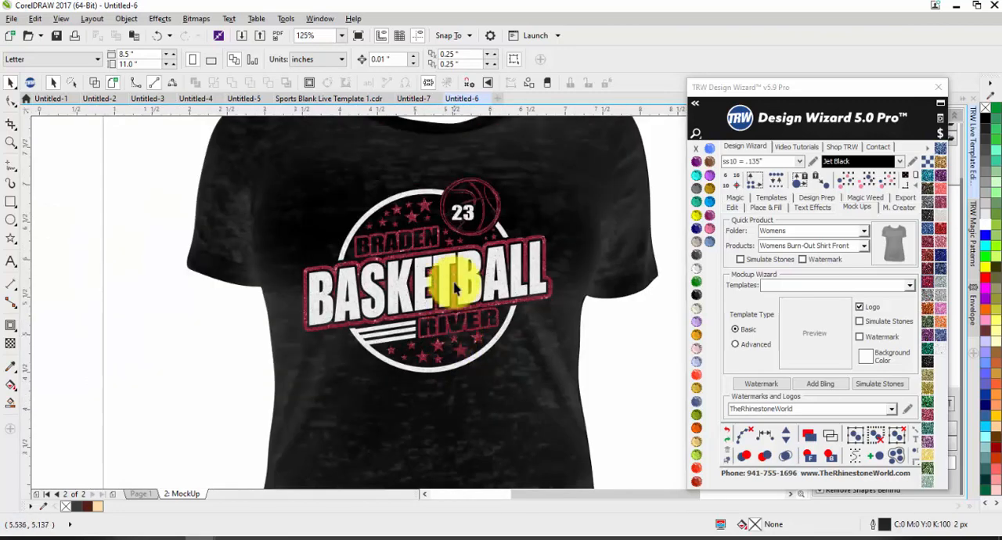
scroll(454, 184, "up", 2)
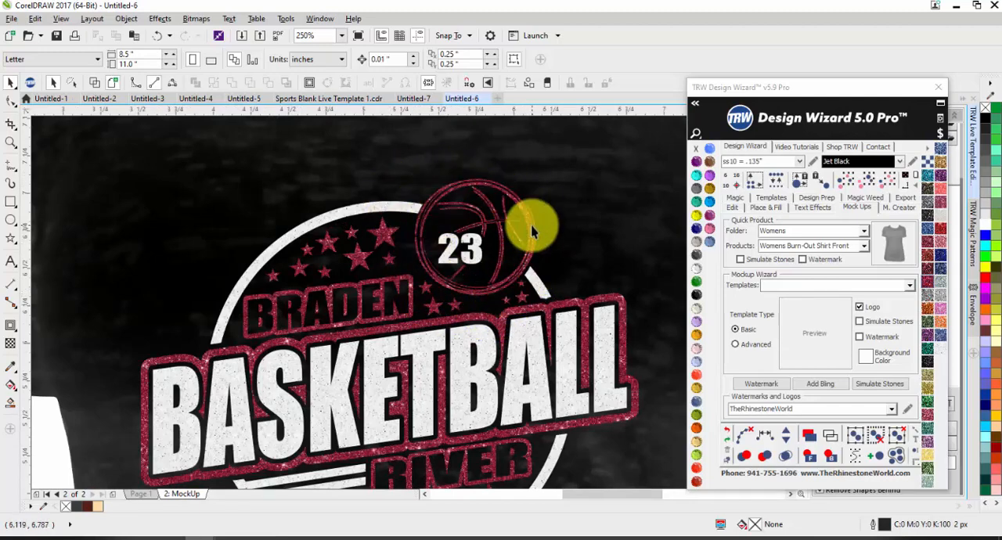
left_click(429, 213)
scroll(447, 196, "up", 3)
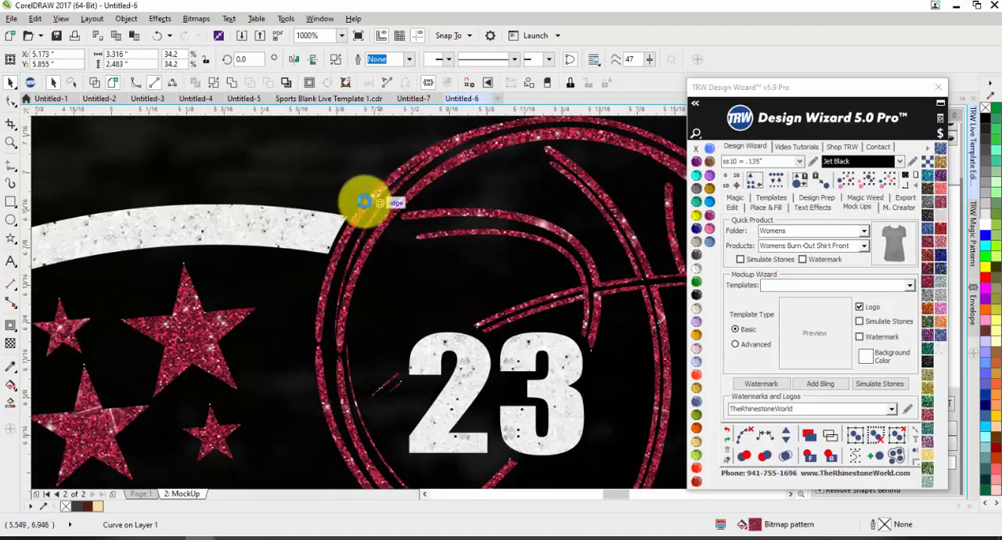
scroll(364, 202, "down", 2)
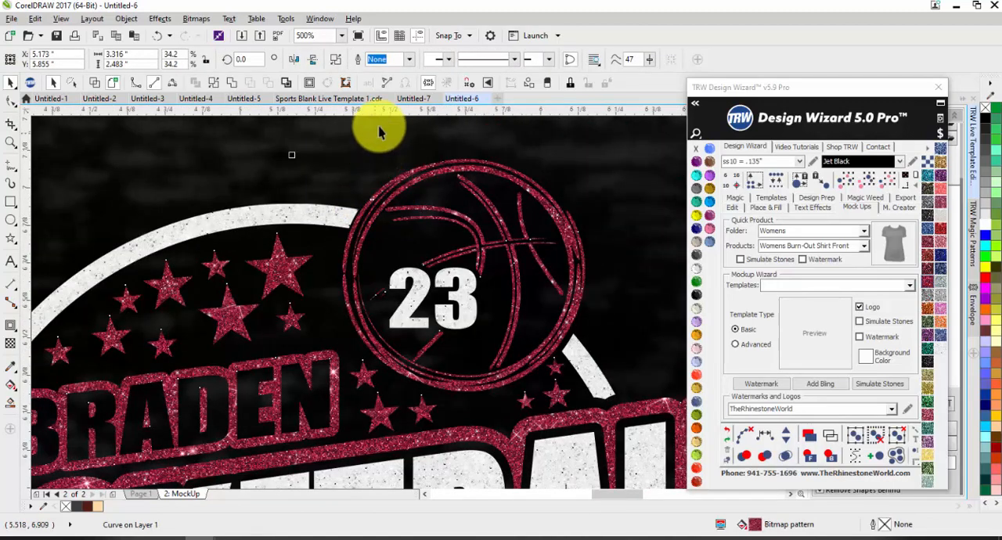
Switch to the Untitled-7 document, select the basketball artwork and examine the gaps in its outer outline.
left_click(411, 99)
left_click(473, 163)
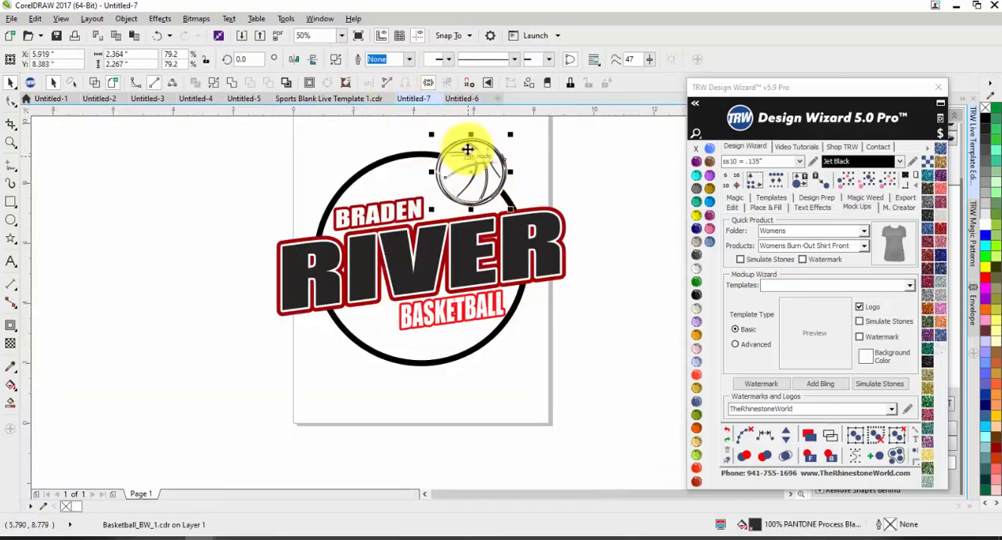
scroll(467, 149, "up", 2)
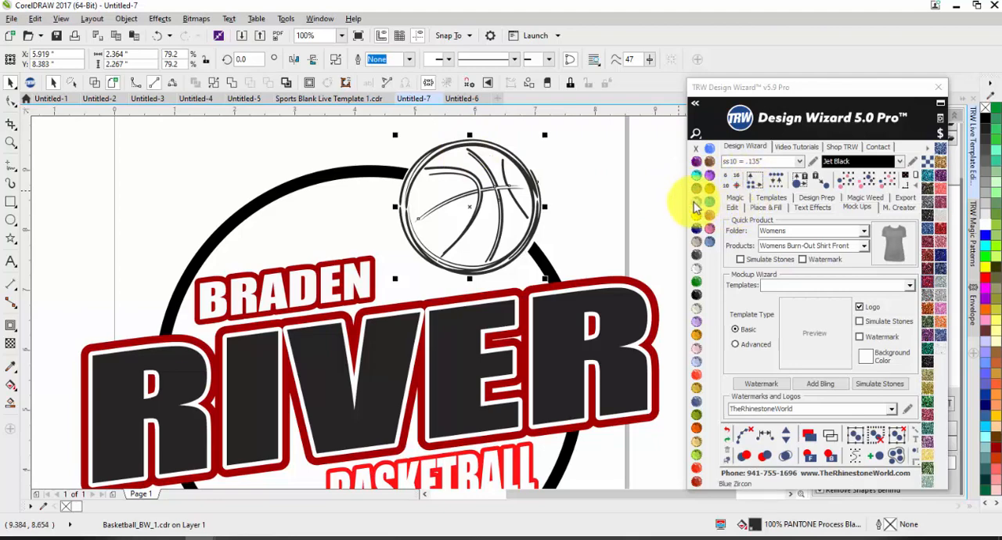
scroll(398, 196, "up", 3)
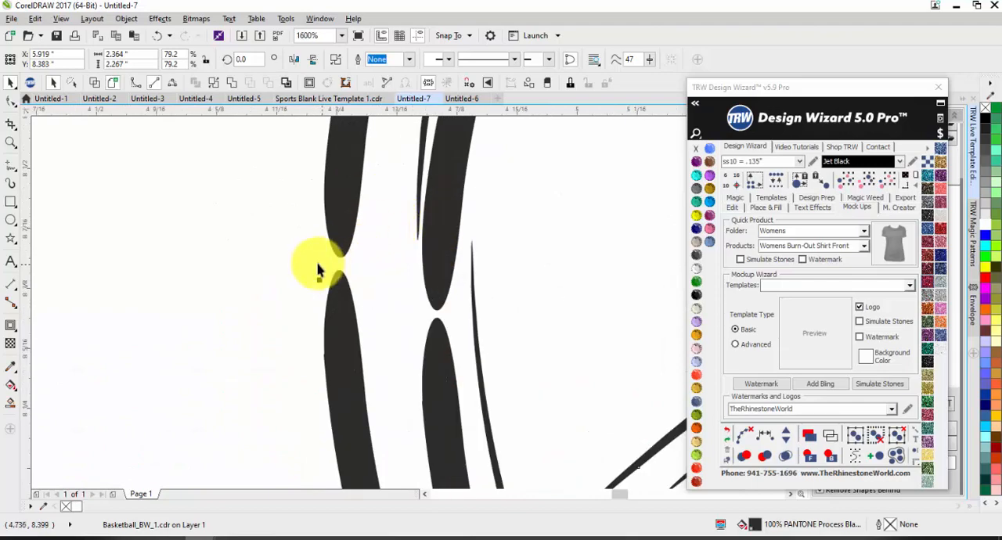
scroll(364, 235, "down", 1)
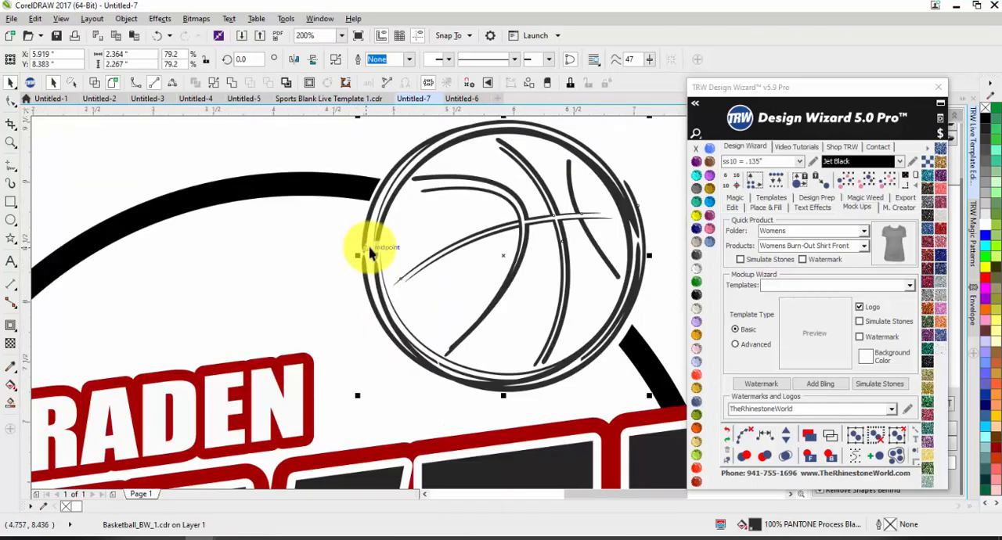
scroll(369, 246, "down", 3)
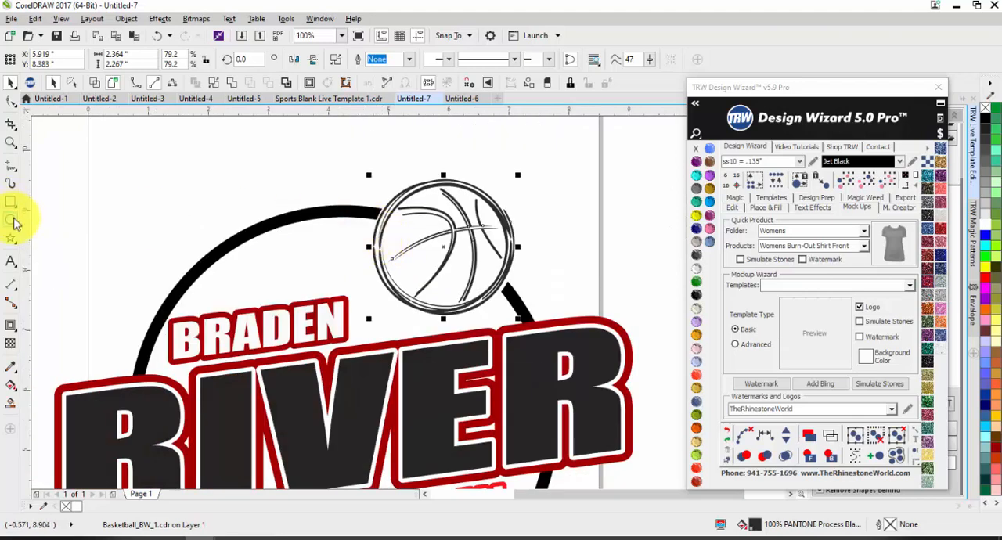
Draw a circle over the basketball, align it with the ball and scale it to about 2.245 inches across.
left_click(13, 221)
left_click_drag(532, 173, 380, 230)
scroll(457, 249, "up", 2)
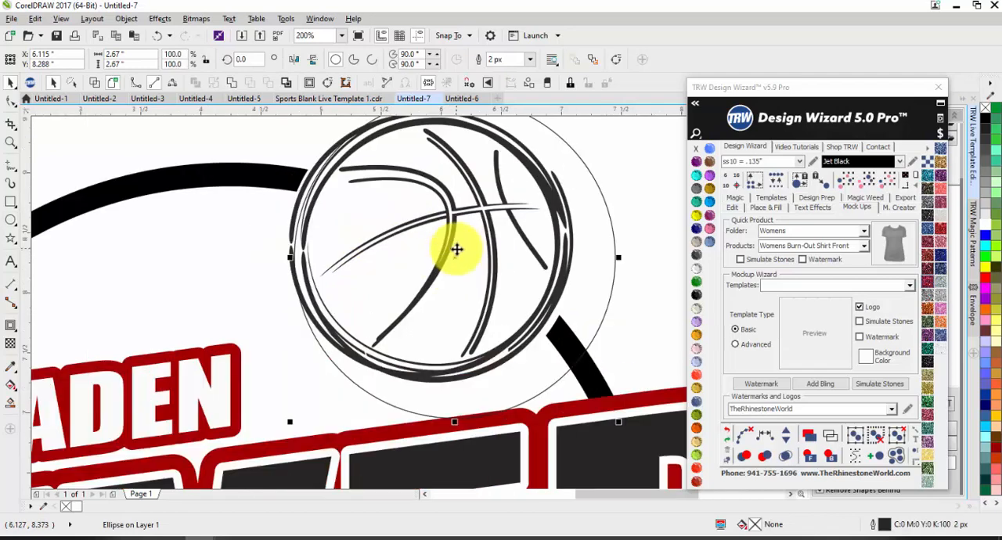
left_click_drag(454, 257, 432, 237)
scroll(490, 248, "down", 1)
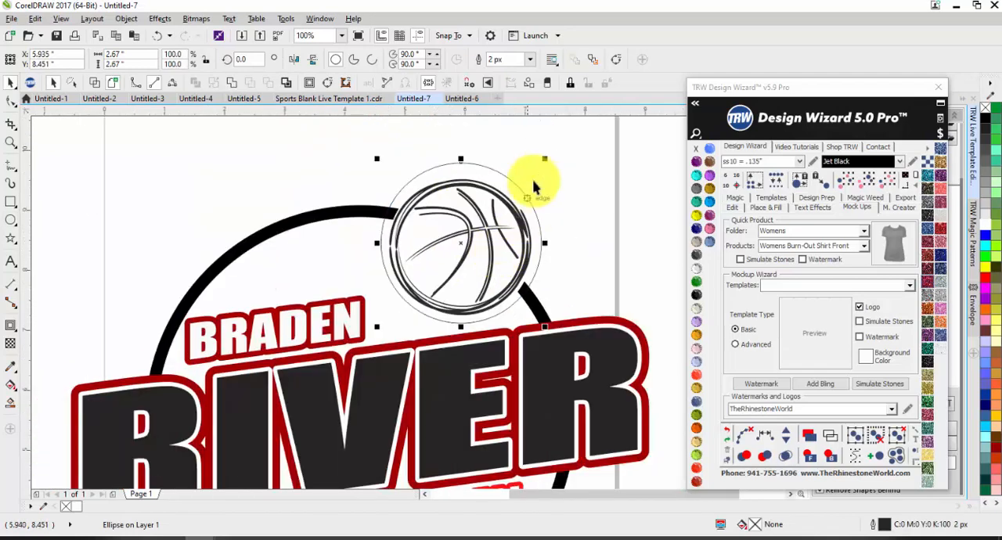
left_click_drag(544, 154, 530, 173)
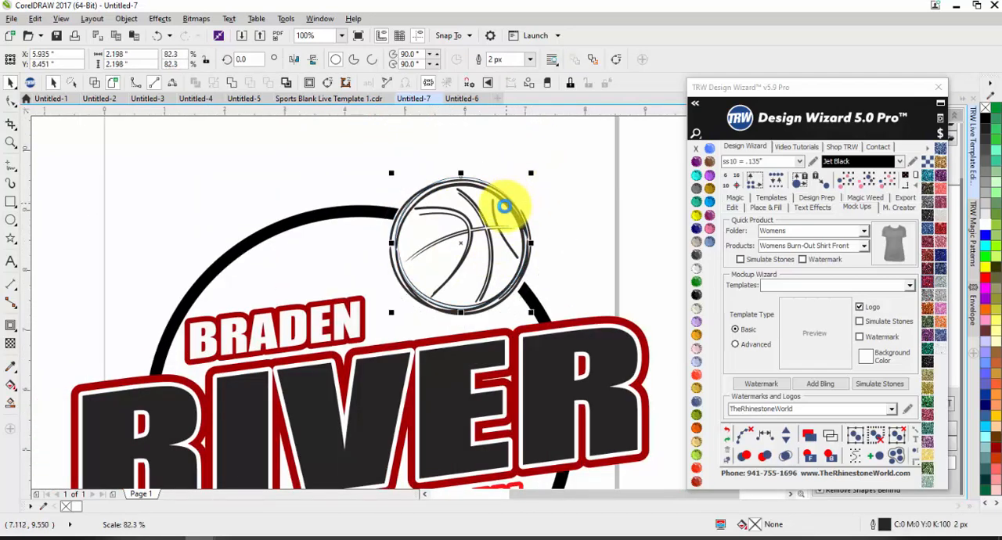
scroll(504, 205, "up", 1)
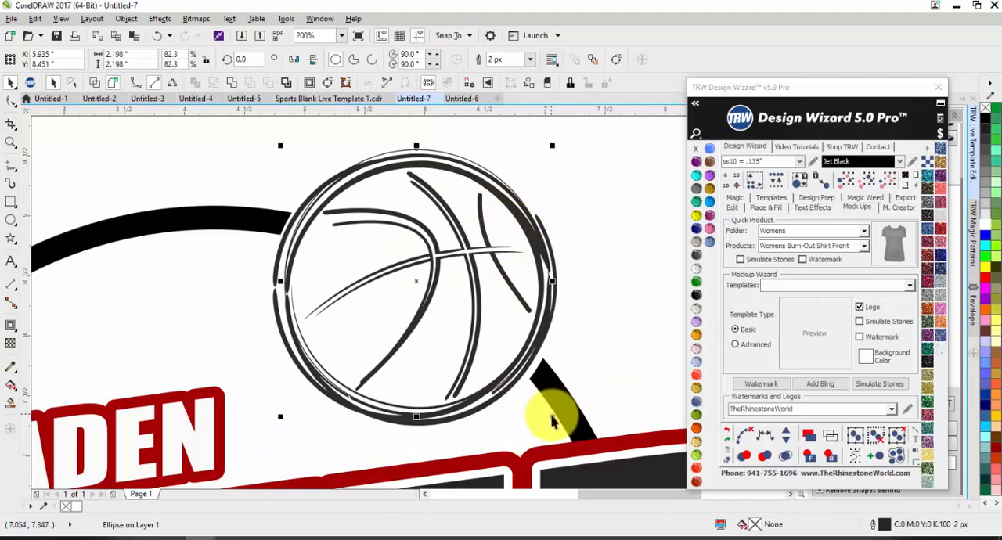
mouse_move(551, 417)
left_mouse_down()
mouse_move(566, 418)
mouse_move(557, 421)
left_mouse_up()
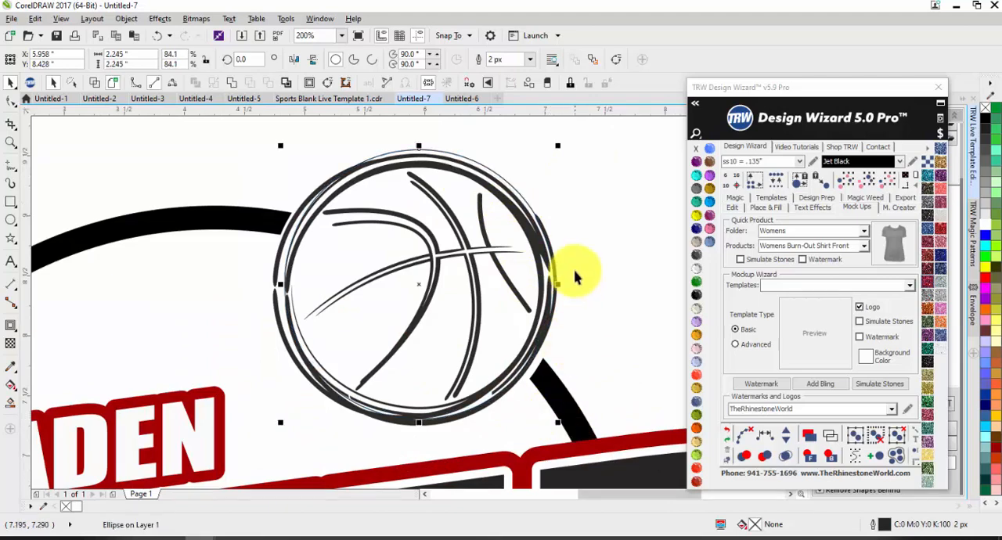
Recolor the basketball artwork Light Orange so it contrasts with the circle.
scroll(575, 276, "up", 2)
left_click(521, 215)
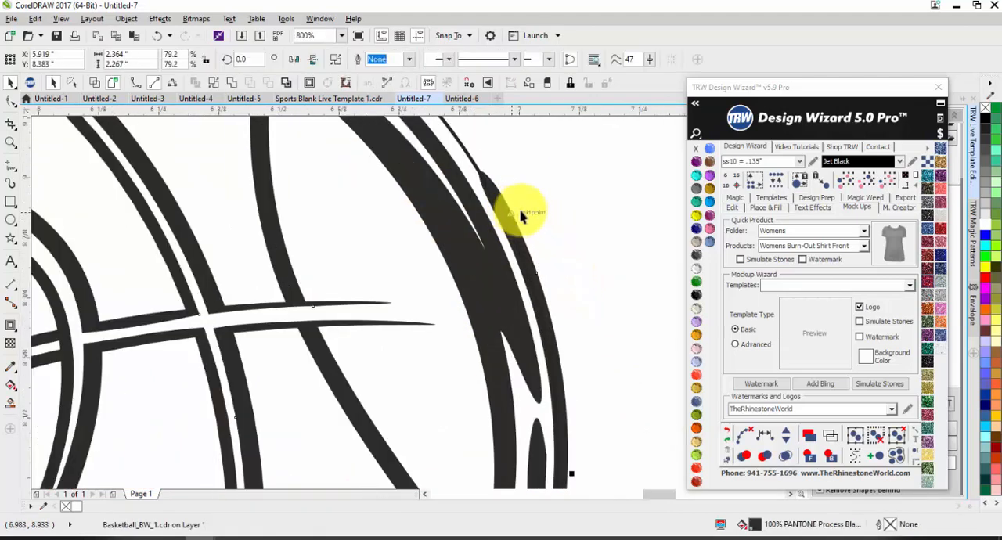
scroll(575, 267, "down", 1)
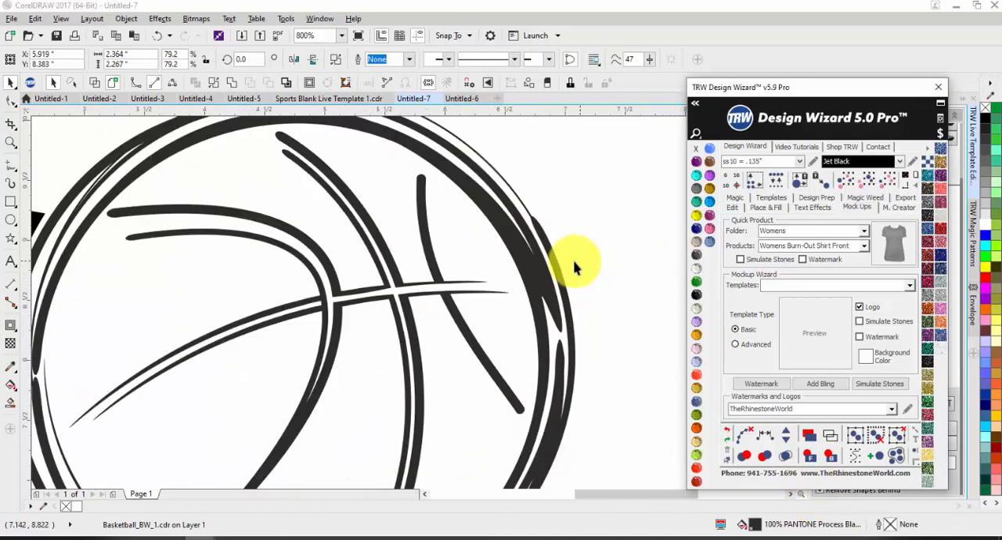
scroll(576, 268, "down", 2)
left_click_drag(544, 273, 498, 280)
left_click(697, 333)
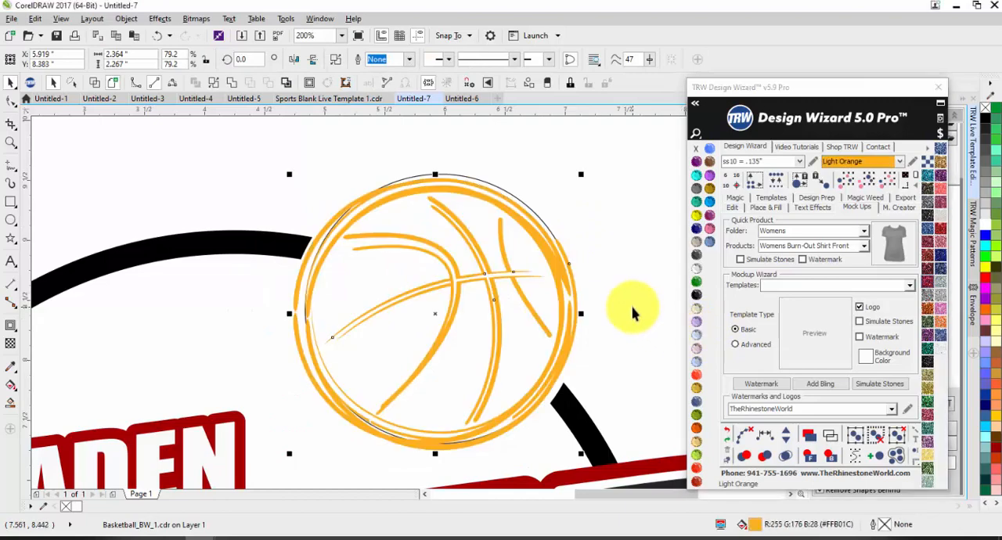
Stretch the circle's left side out to the basketball's outer edge, making it about 2.358 inches wide.
scroll(509, 251, "up", 3)
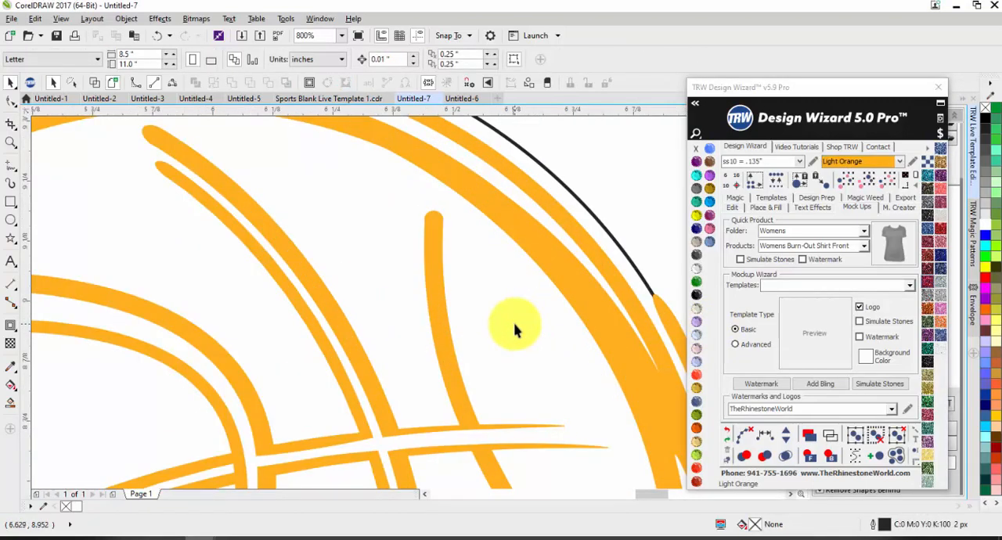
scroll(514, 329, "down", 3)
left_click(308, 259)
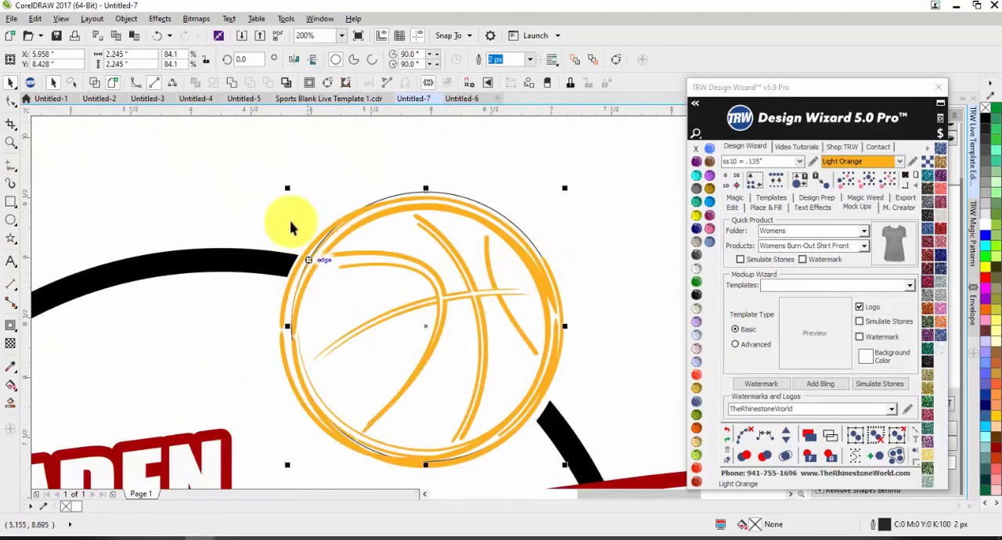
scroll(289, 227, "up", 1)
mouse_move(288, 159)
left_mouse_down()
mouse_move(257, 153)
mouse_move(289, 161)
left_mouse_up()
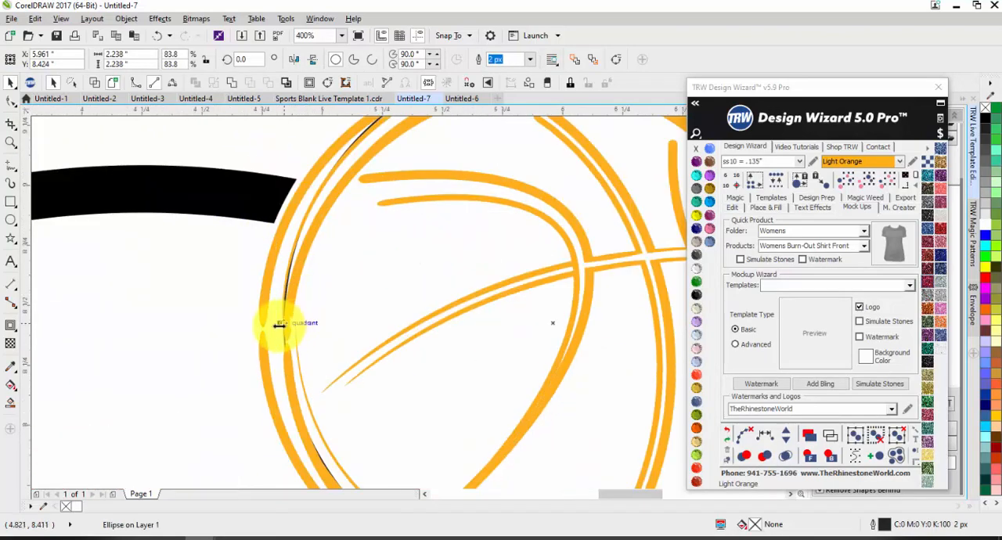
left_click_drag(250, 326, 250, 326)
Extend the circle's bottom and right sides to the basketball's outer edge, making it about 2.376 by 2.293 inches.
scroll(262, 317, "down", 2)
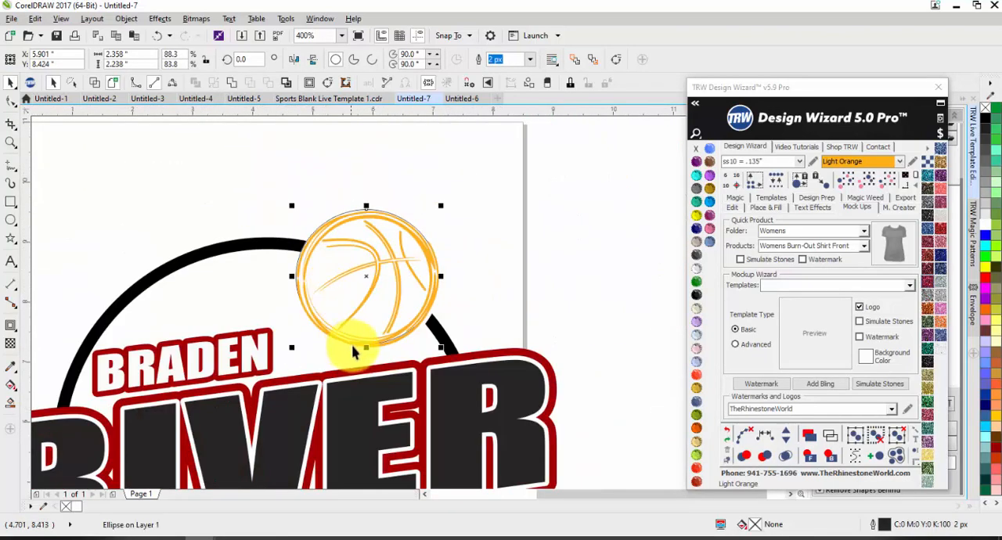
scroll(366, 349, "up", 2)
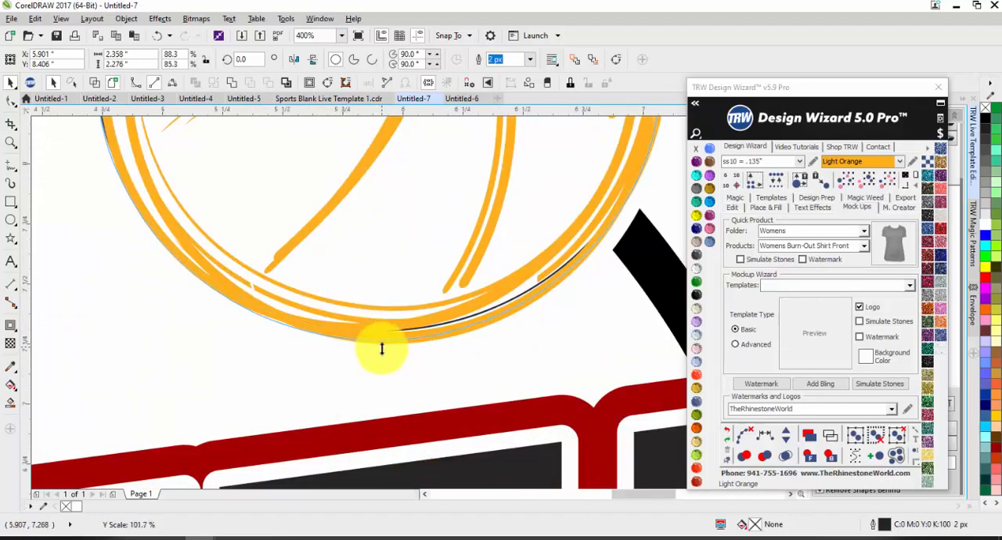
left_click_drag(382, 349, 376, 347)
scroll(377, 348, "down", 2)
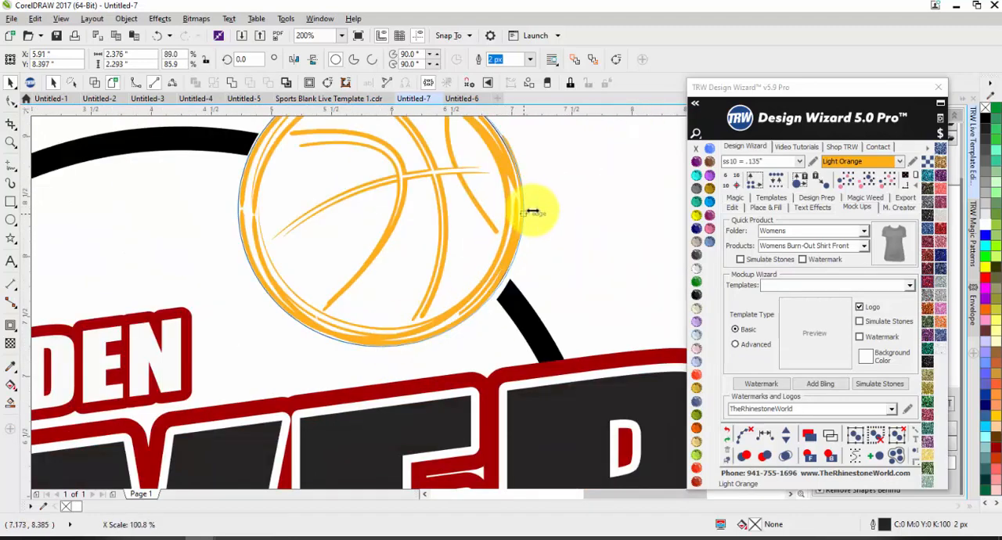
scroll(470, 143, "down", 2)
scroll(608, 358, "up", 2)
scroll(553, 354, "down", 2)
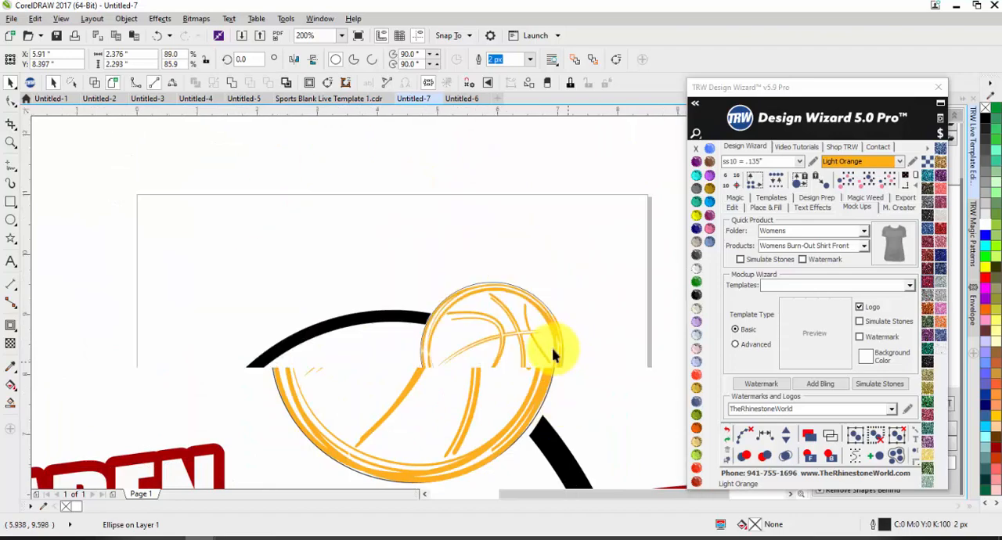
scroll(476, 347, "down", 2)
scroll(475, 347, "up", 2)
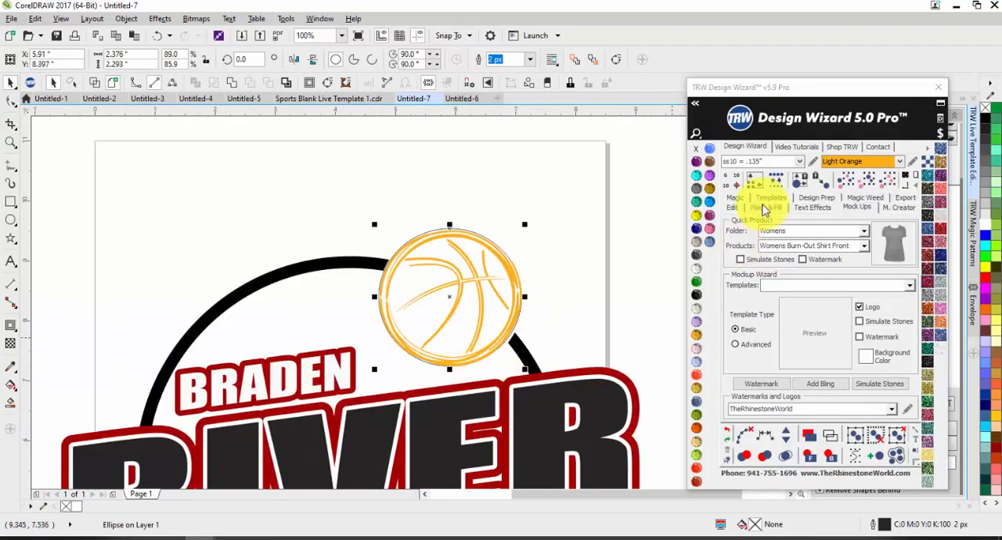
Try a Stone Outline on the circle around the basketball, and undo it.
left_click(730, 199)
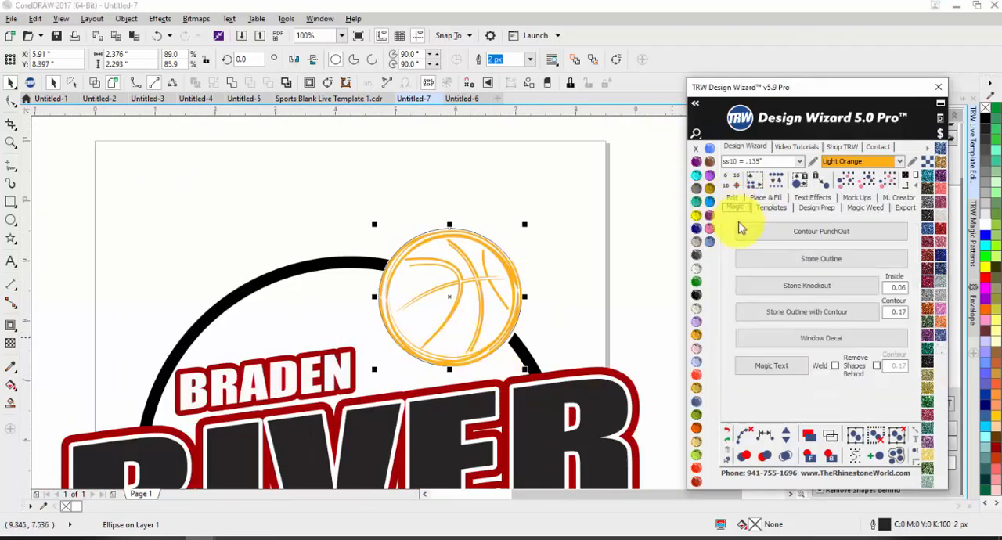
left_click(764, 261)
left_click(592, 316)
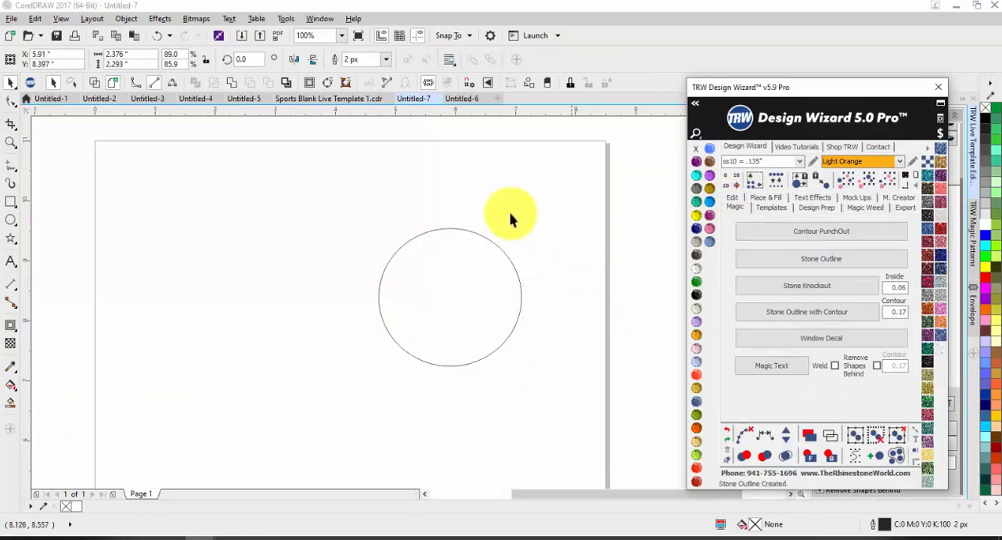
scroll(515, 216, "down", 2)
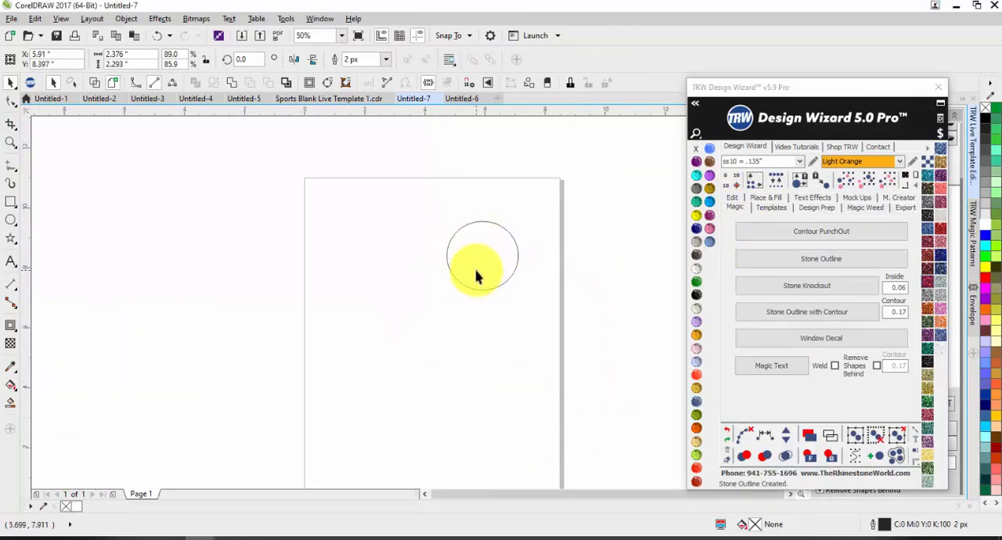
key("ctrl+z")
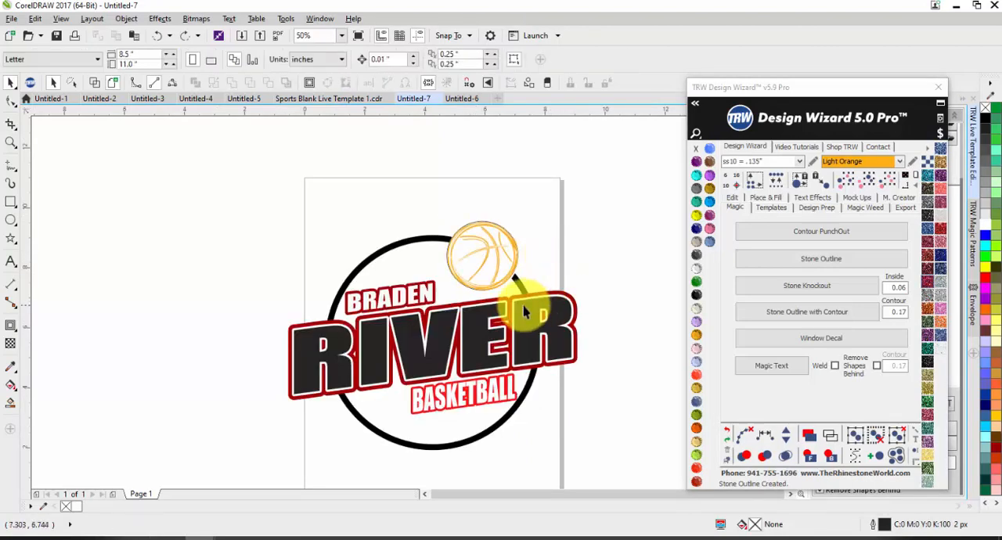
Select the BRADEN, RIVER and BASKETBALL live text and break apart its effects into separate curves.
left_click_drag(221, 265, 593, 378)
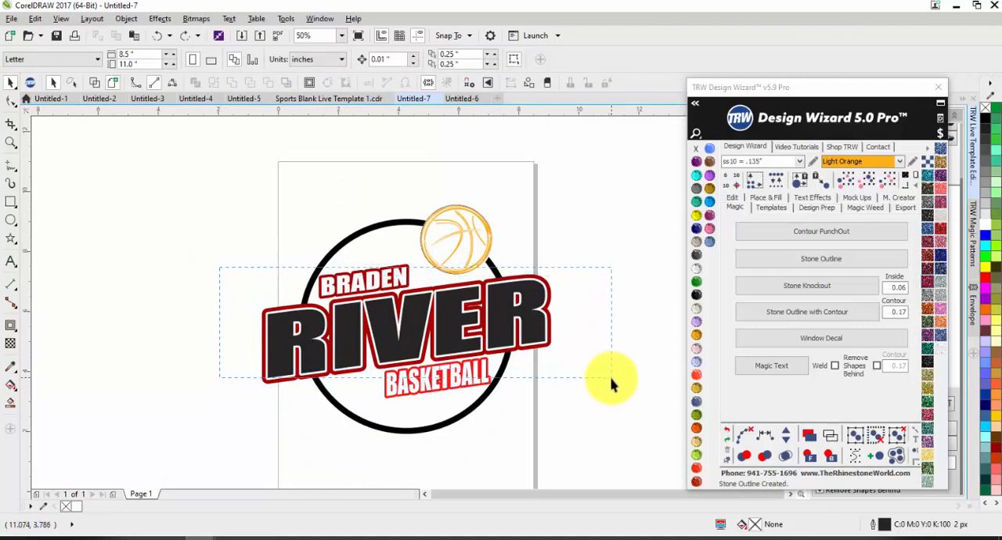
left_click_drag(606, 399, 607, 397)
left_click_drag(844, 89, 744, 76)
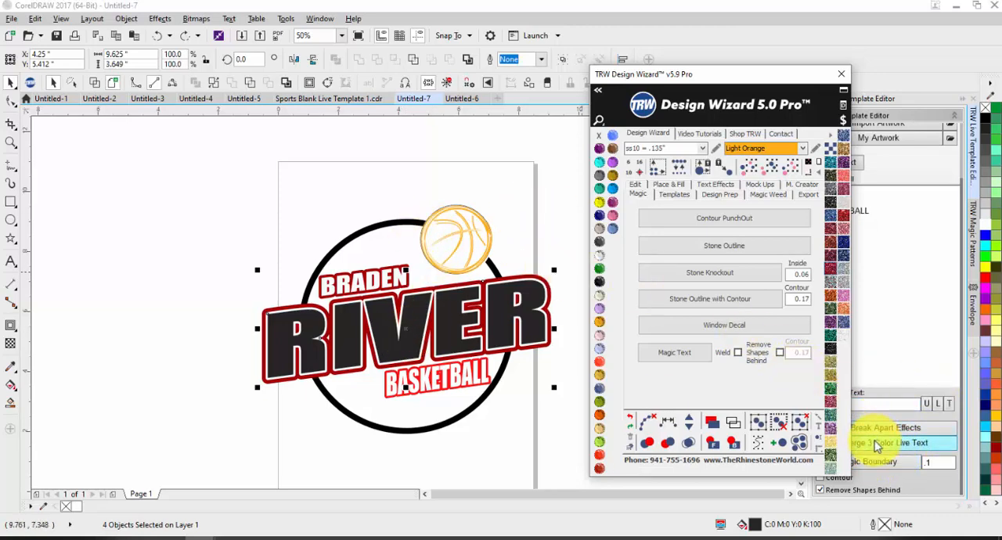
left_click(875, 462)
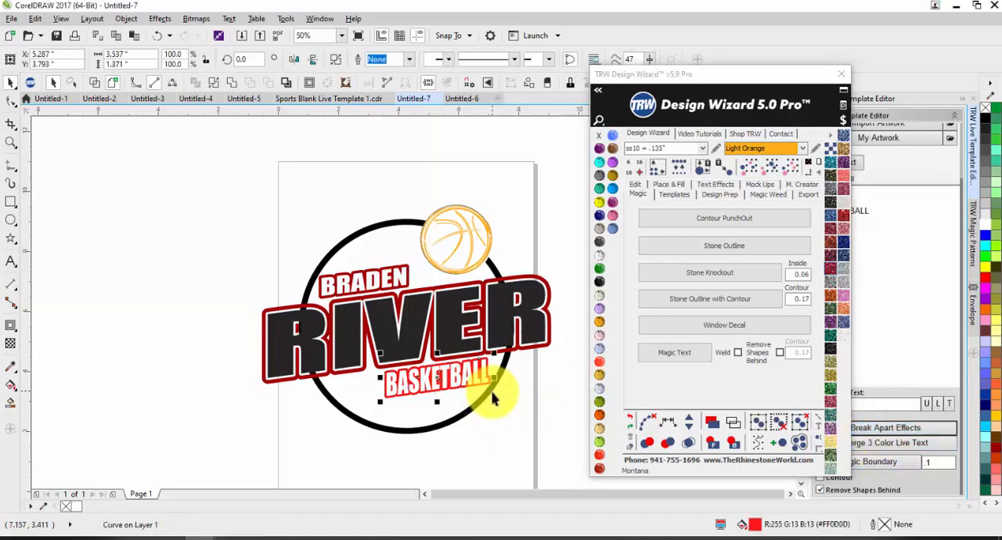
left_click(328, 275)
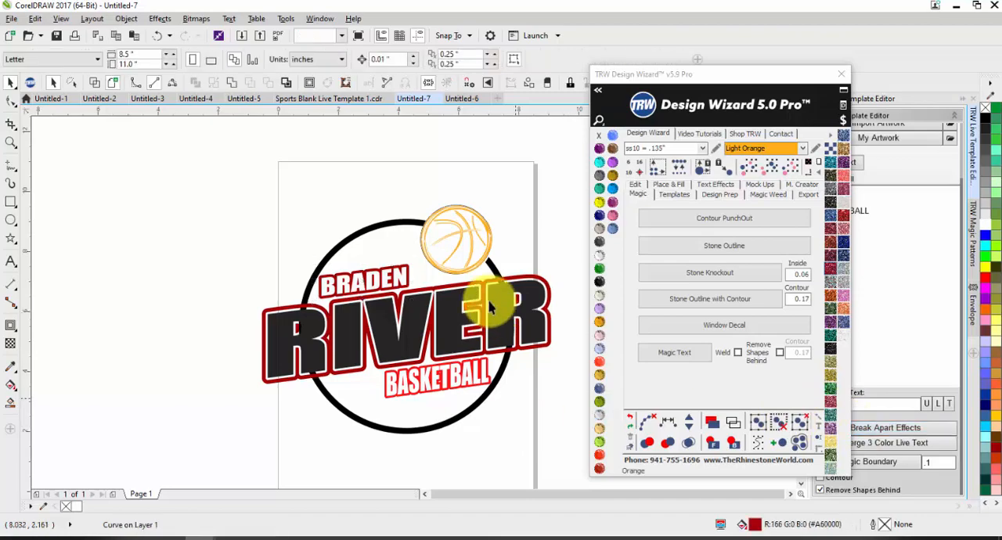
Try a Stone Outline in ss10 Light Orange on the circle around the basketball, and undo it.
left_click(442, 251)
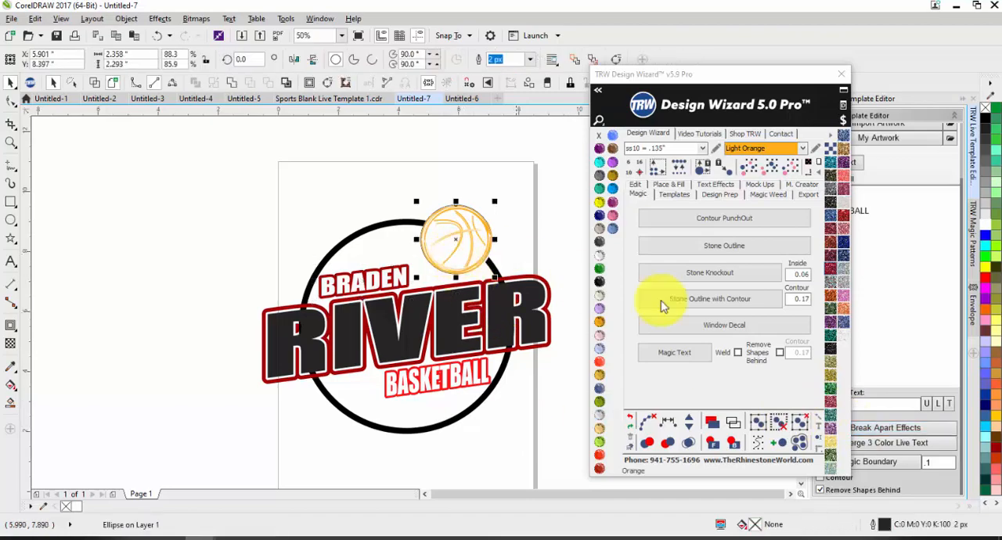
left_click(708, 249)
scroll(463, 220, "up", 2)
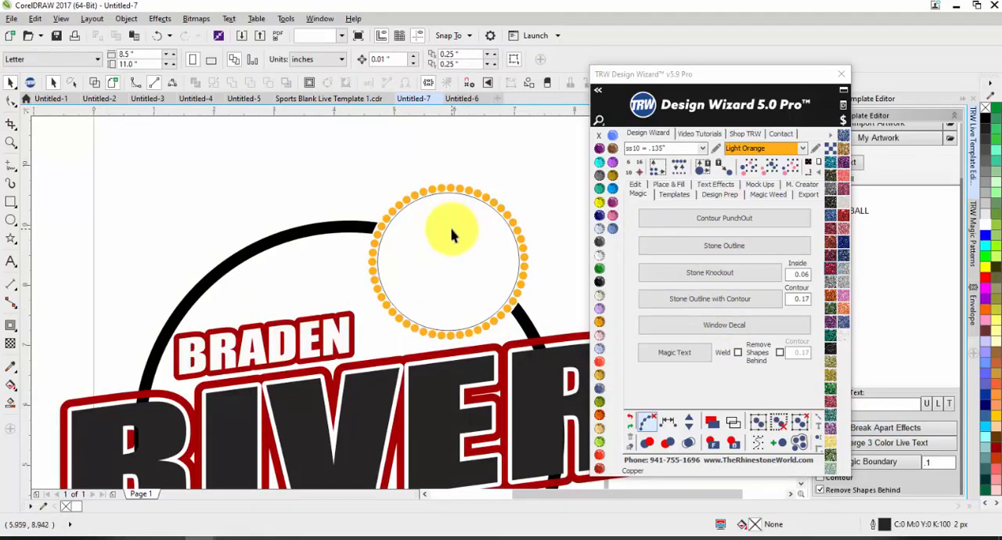
left_click(450, 235)
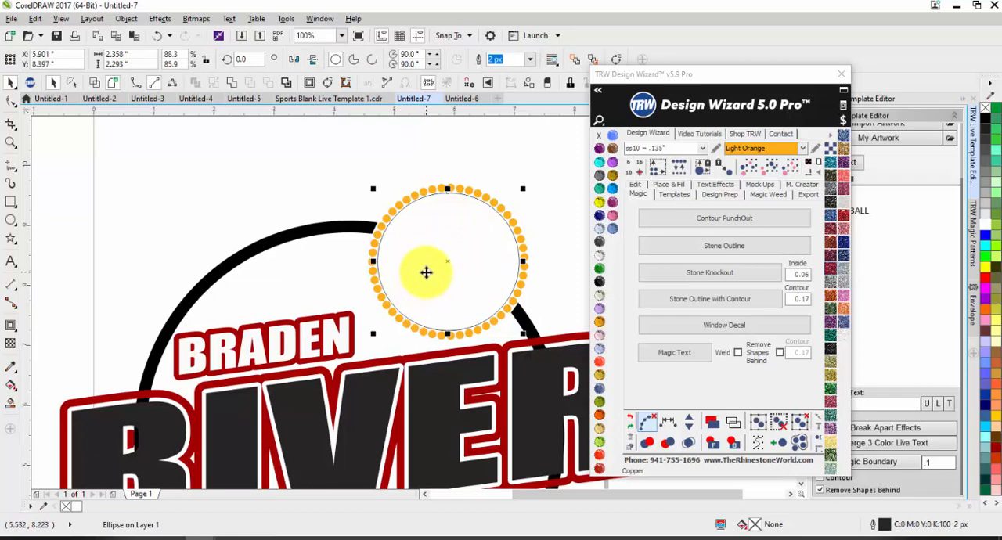
key("ctrl+z")
key("ctrl+z")
key("ctrl+z")
key("ctrl+z")
key("ctrl+z")
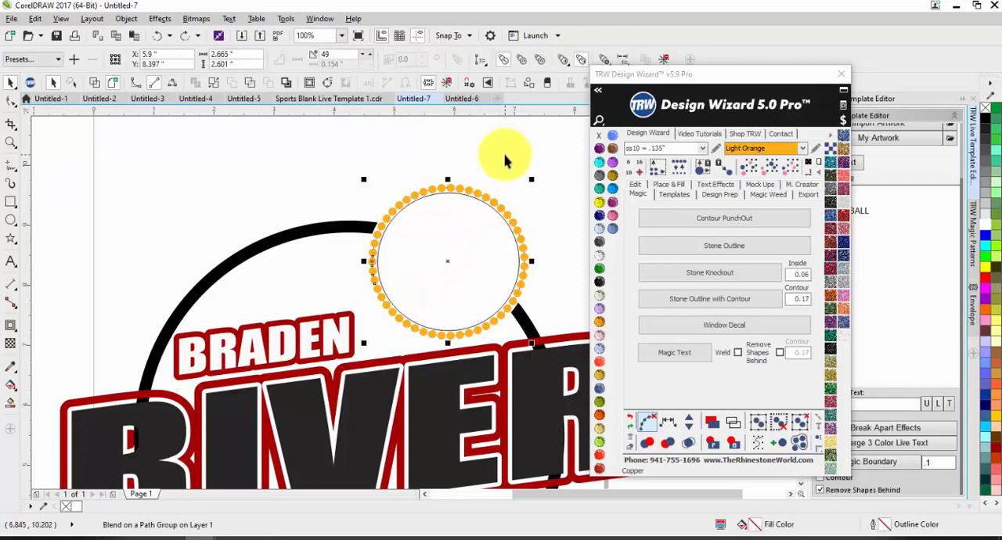
key("ctrl+z")
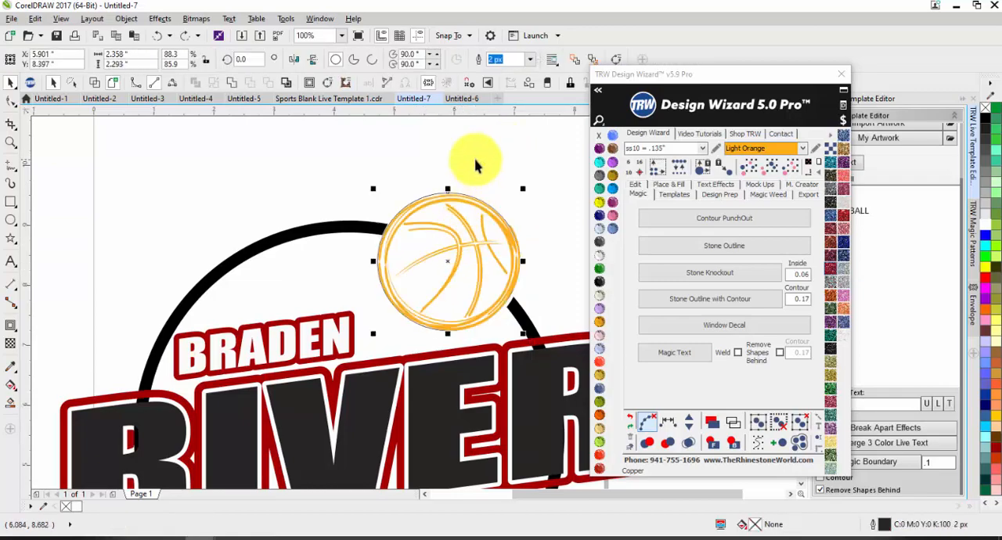
Try moving the guide circle away from the basketball, and undo the move.
left_click(476, 161)
left_click_drag(455, 234, 379, 222)
key("ctrl+z")
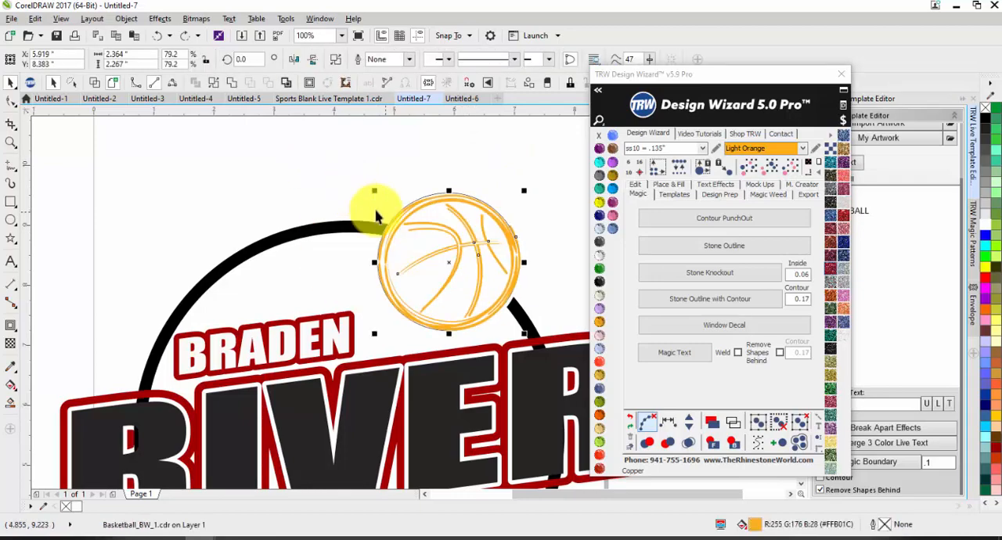
left_click(401, 247)
left_click_drag(402, 248, 319, 209)
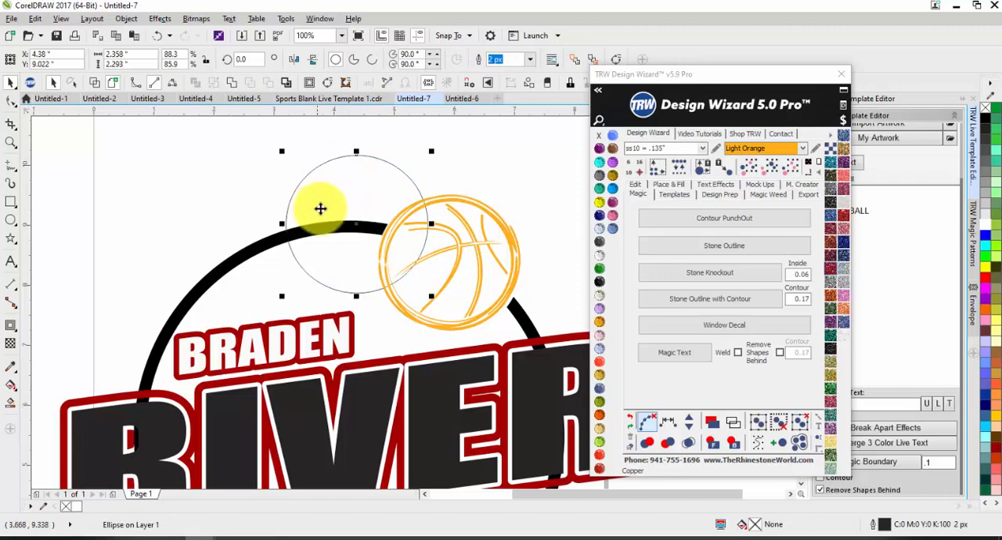
key("ctrl+z")
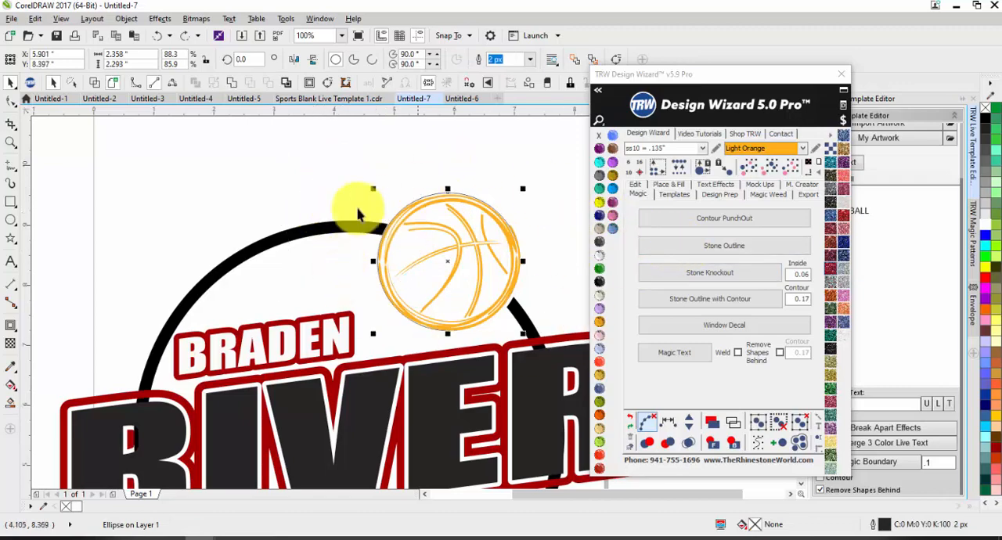
Apply an ss10 Light Orange Stone Outline to the circle around the basketball and remove the guide circle.
left_click(699, 243)
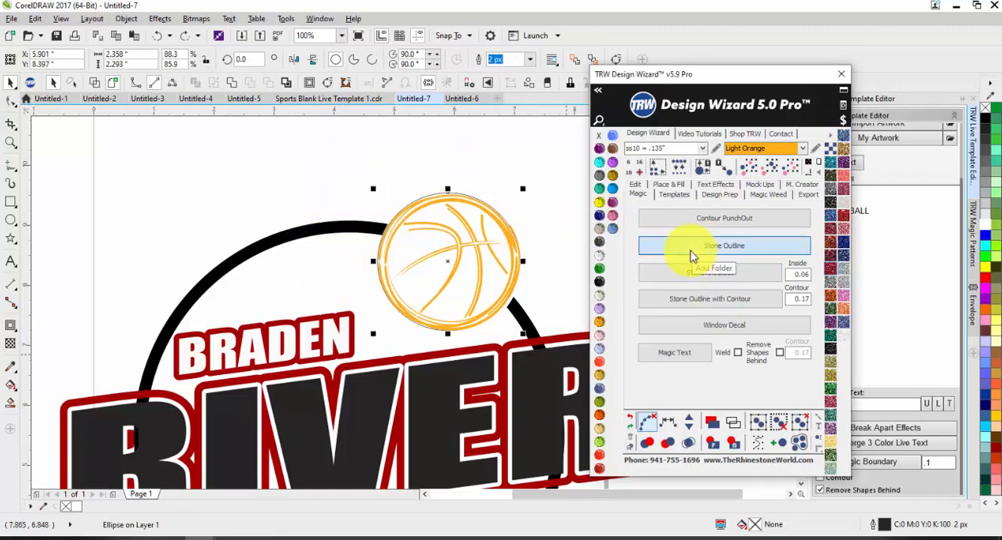
left_click(474, 243)
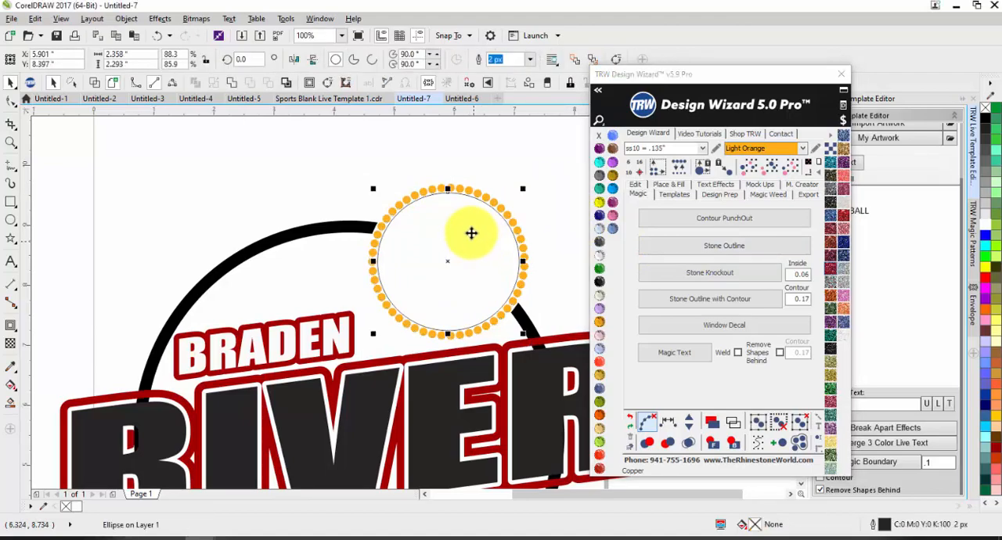
left_click_drag(471, 233, 429, 233)
left_click(429, 232)
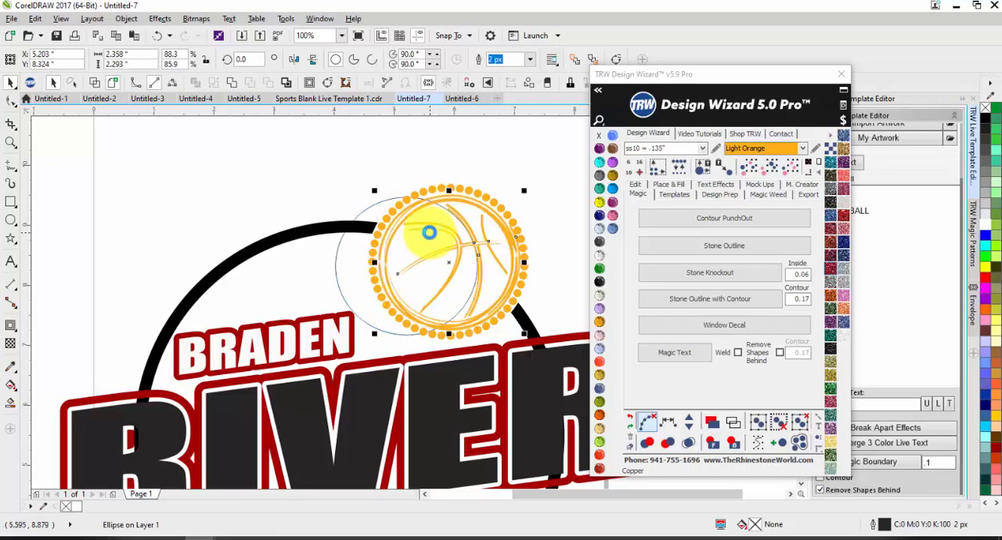
left_click_drag(340, 279, 447, 253)
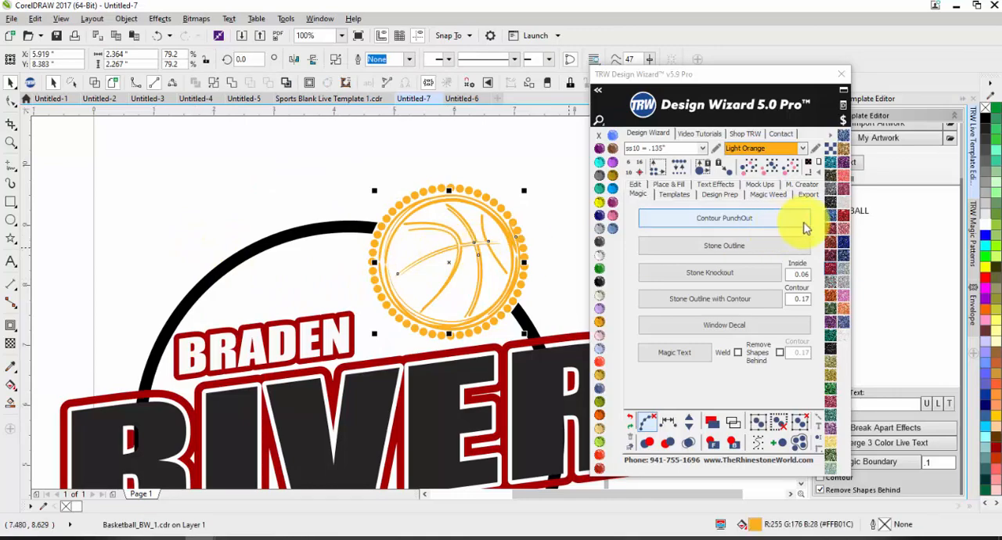
Fill the basketball artwork with the black-and-gold glitter pattern.
left_click(832, 177)
left_click(566, 163)
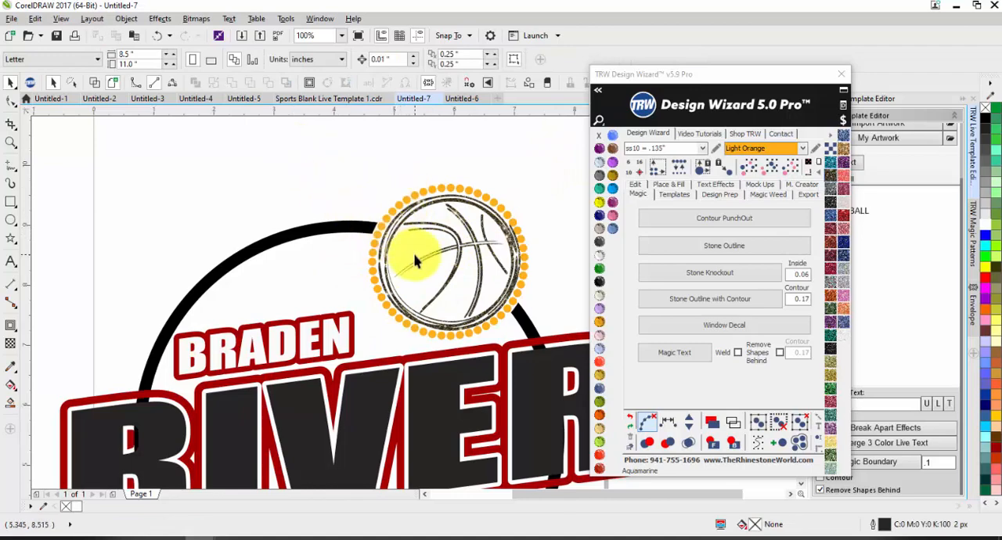
scroll(413, 242, "up", 2)
scroll(376, 258, "down", 1)
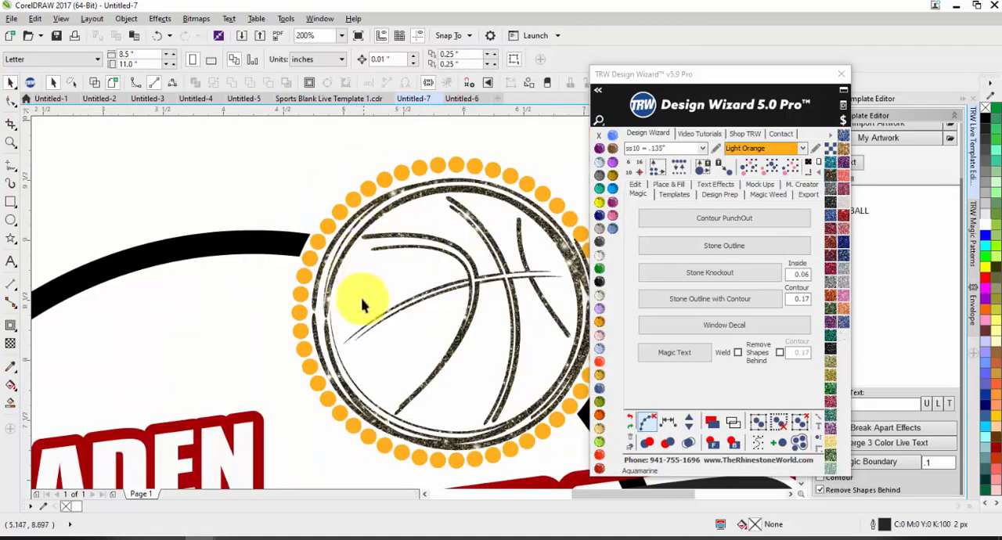
scroll(337, 313, "up", 1)
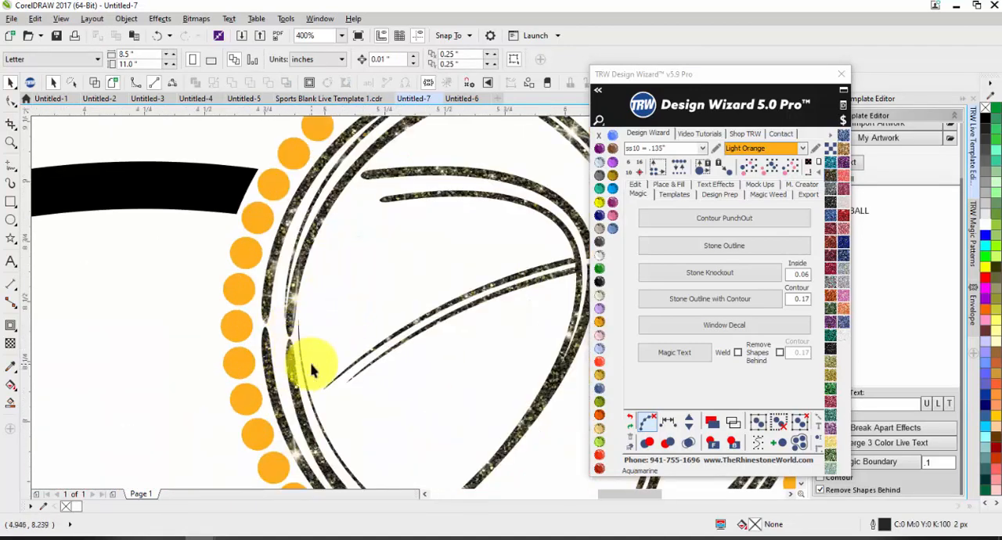
scroll(290, 320, "down", 1)
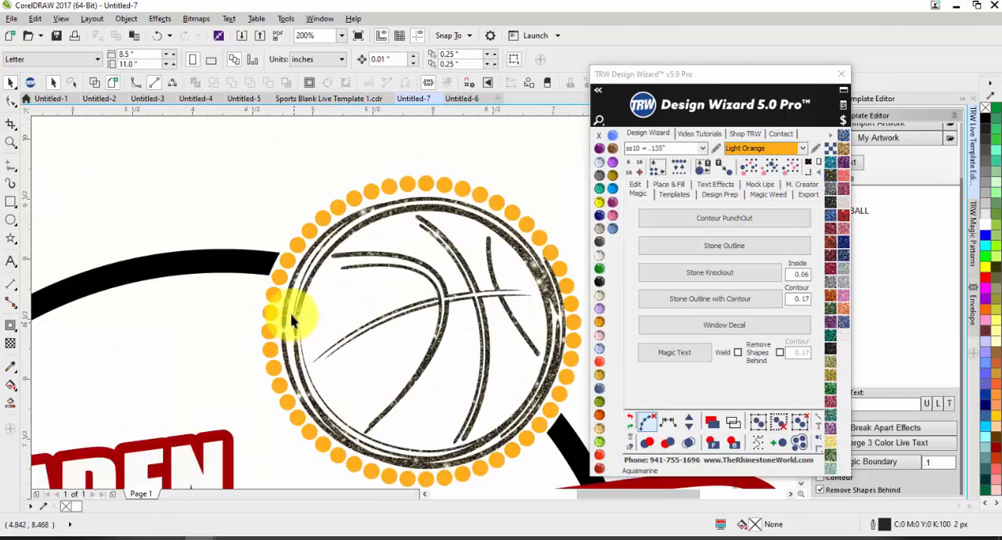
Switch to Untitled-5 and examine the soccer ball in the Lakewood Mustangs design.
left_click(245, 101)
scroll(320, 282, "down", 2)
scroll(89, 259, "up", 2)
scroll(164, 268, "down", 1)
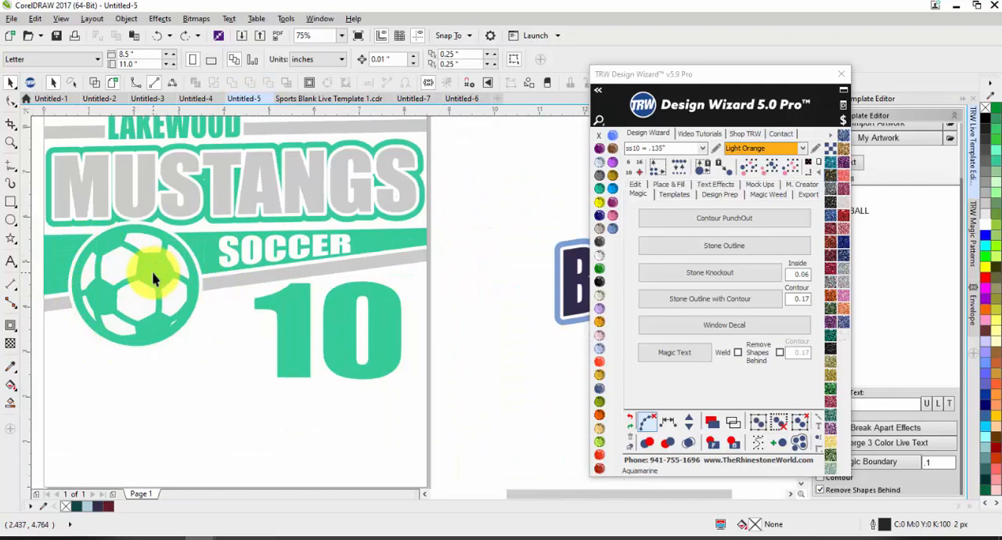
Switch to Untitled-6 and examine the glitter details of the Braden River basketball design on the shirt mockup.
left_click(462, 98)
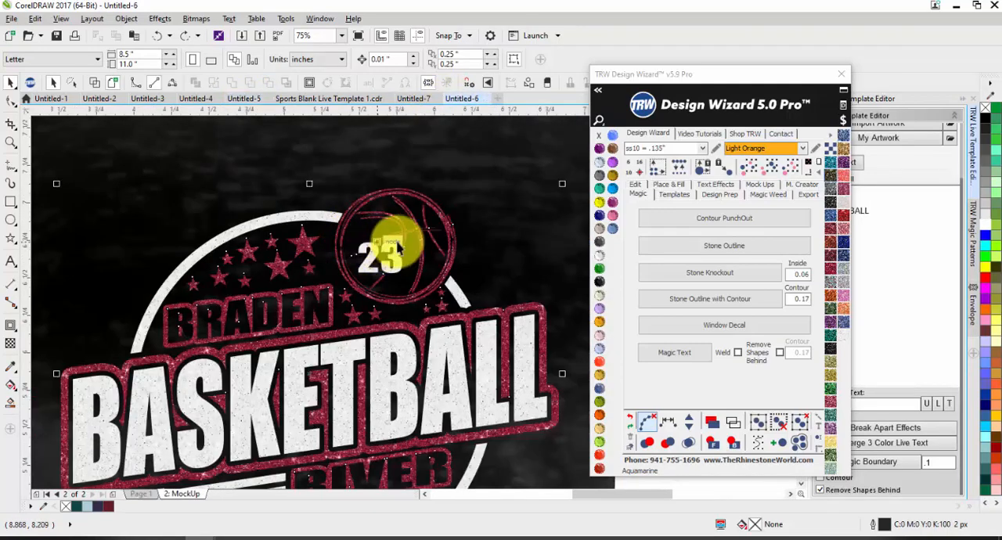
left_click(331, 281)
scroll(365, 153, "down", 1)
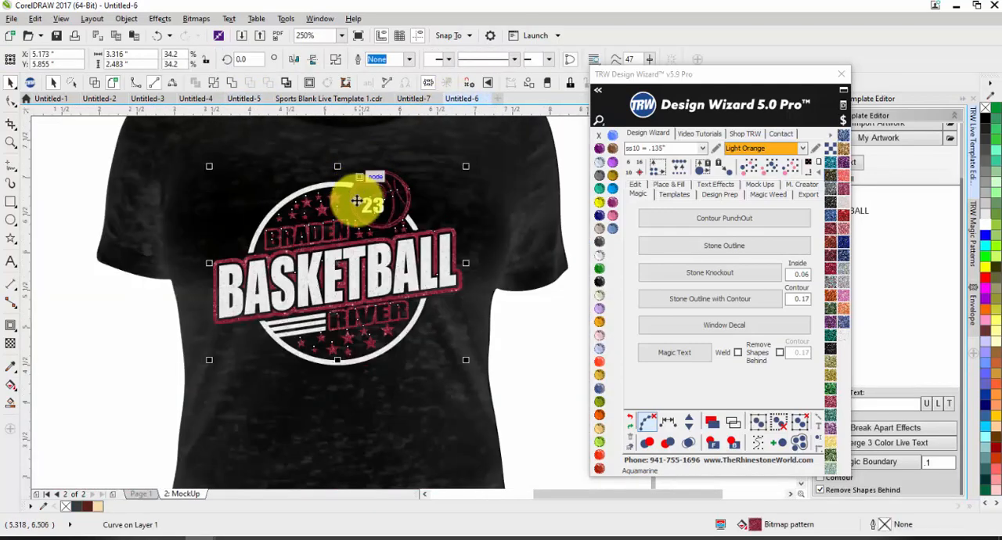
left_click(536, 341)
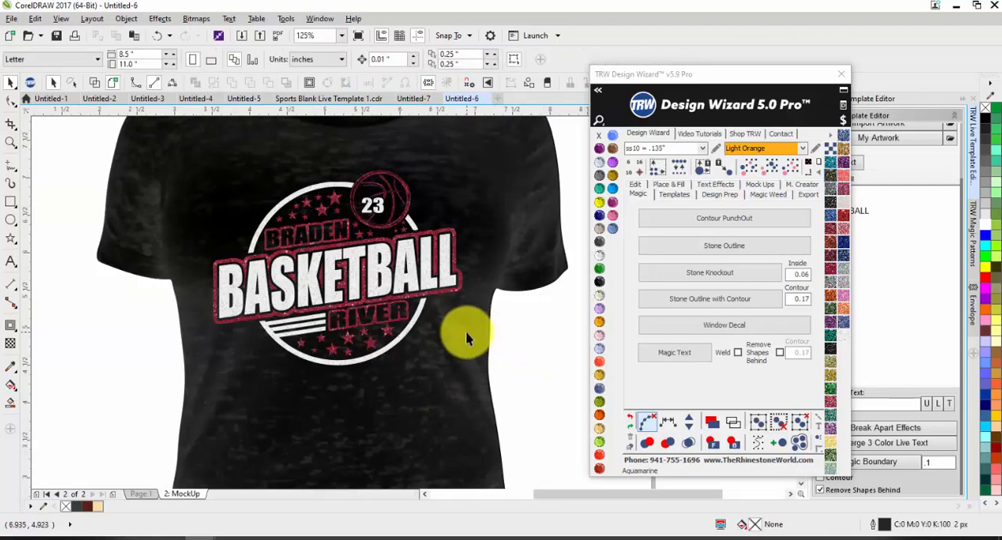
scroll(456, 337, "up", 1)
left_click(319, 307)
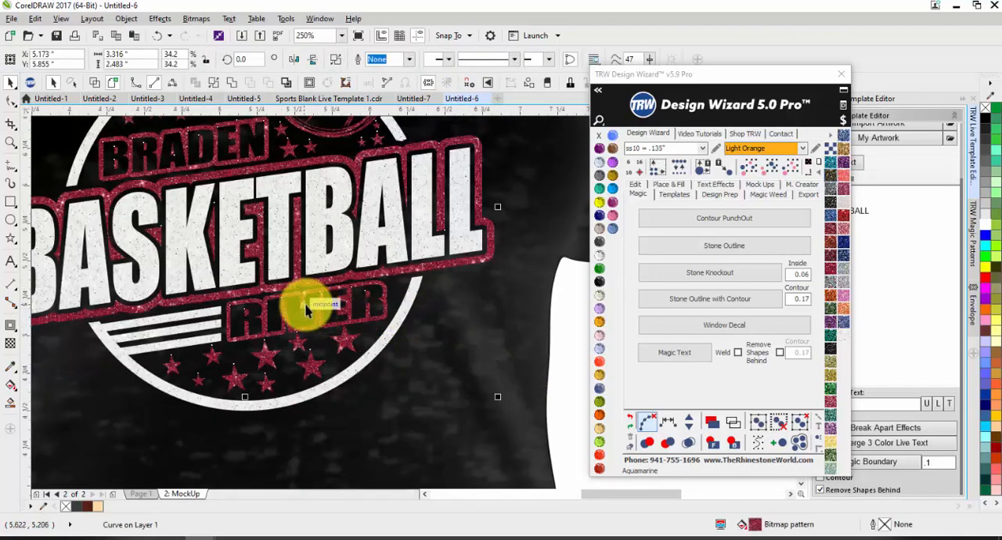
scroll(245, 312, "up", 1)
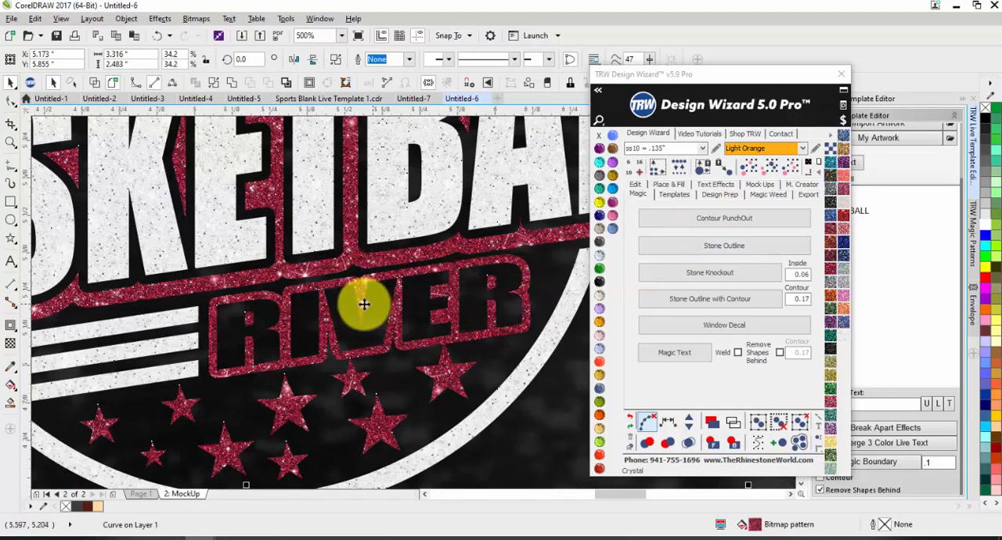
Switch to Sports Blank Live Template 1.cdr and examine the RIVER lettering, the stars and the basketball with its number.
left_click(358, 103)
scroll(295, 285, "up", 4)
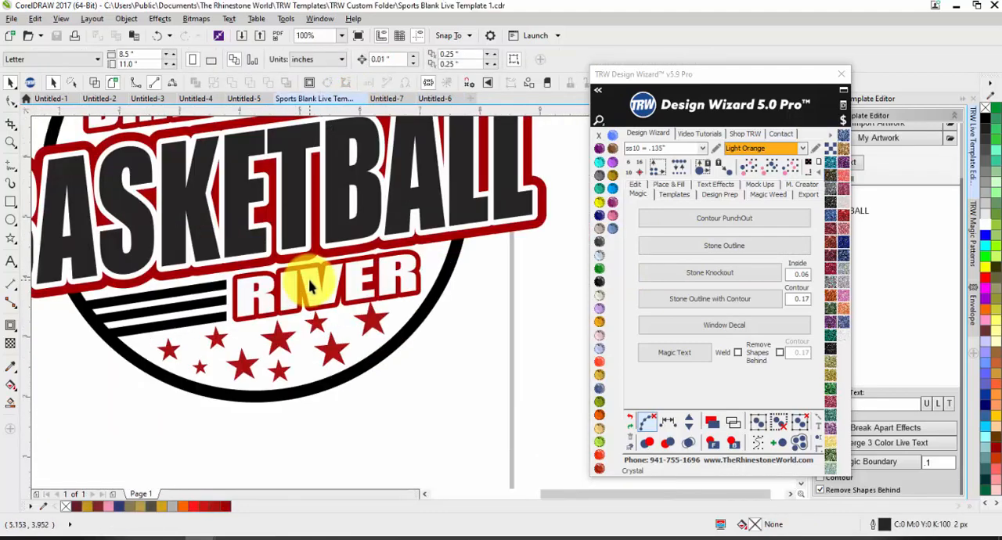
left_click(317, 268)
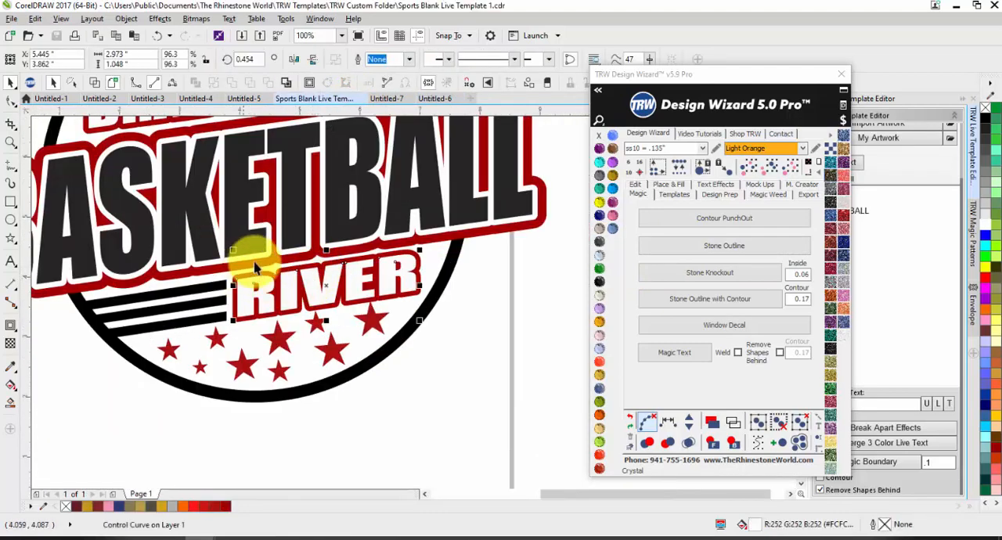
scroll(255, 268, "up", 2)
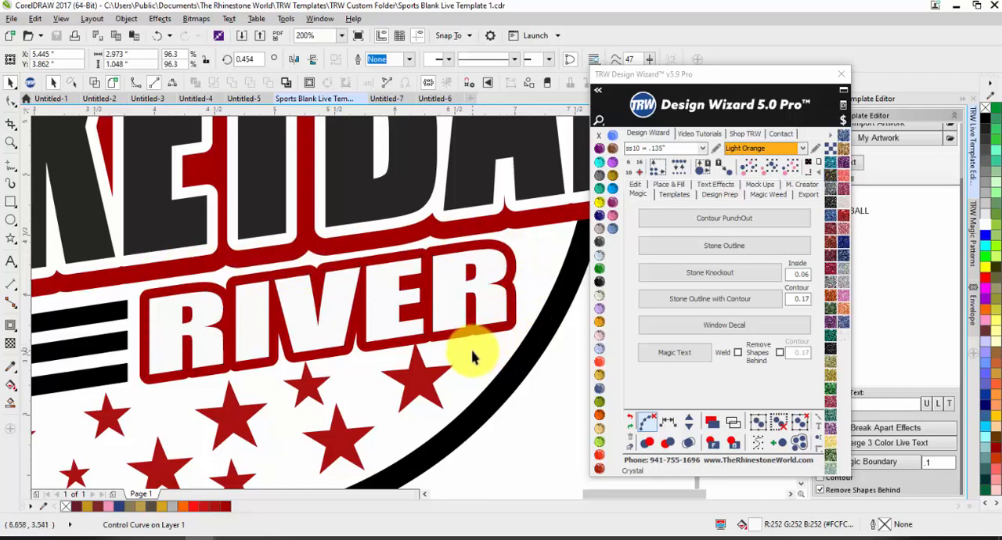
key("Escape")
scroll(459, 347, "down", 4)
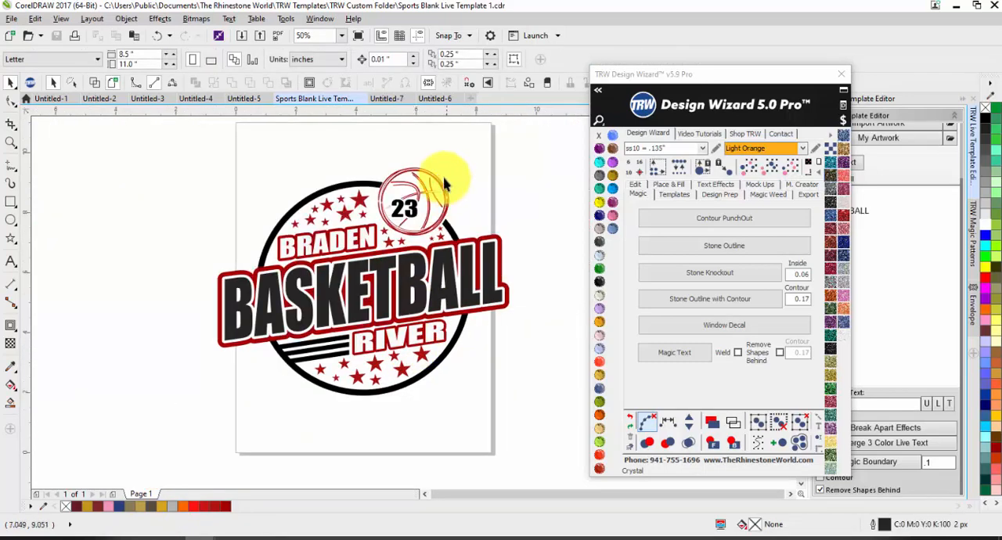
scroll(443, 182, "up", 2)
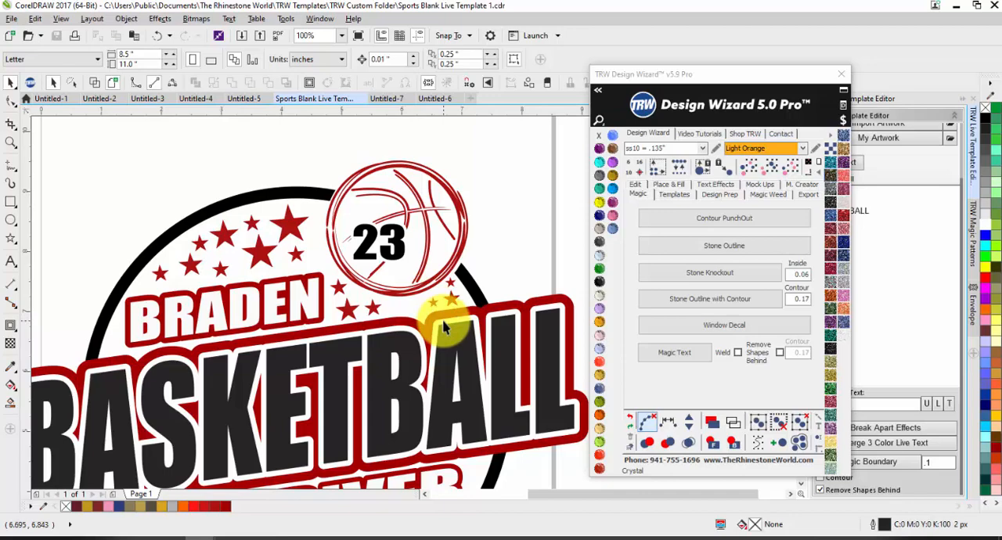
scroll(443, 327, "up", 2)
scroll(398, 333, "down", 2)
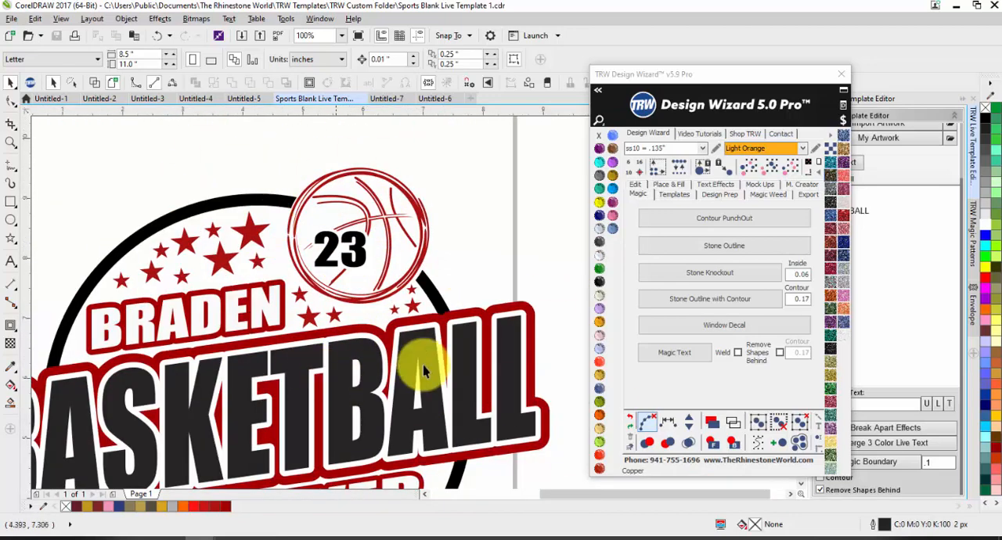
Return to Untitled-7 and select the glitter-filled basketball inside the stone outline.
left_click(379, 101)
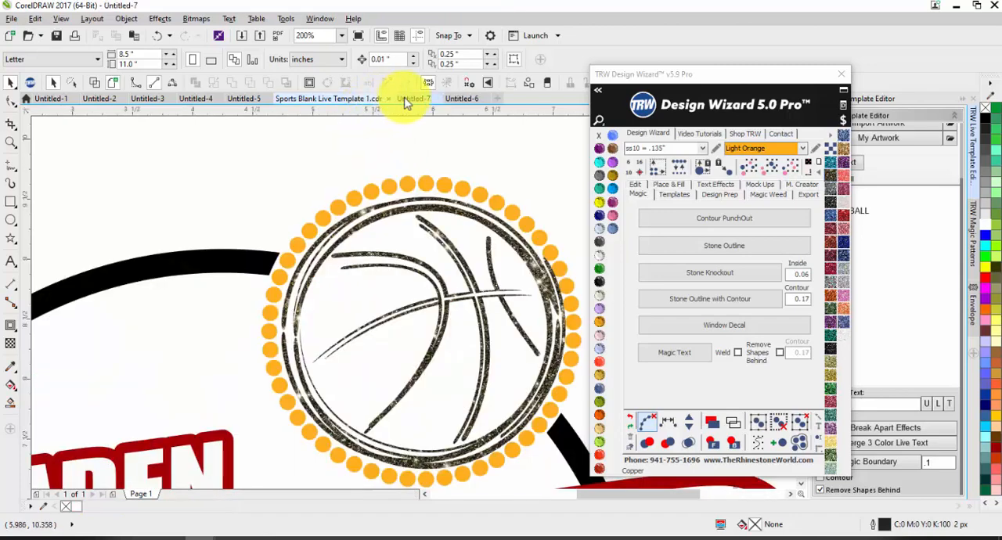
scroll(313, 219, "down", 2)
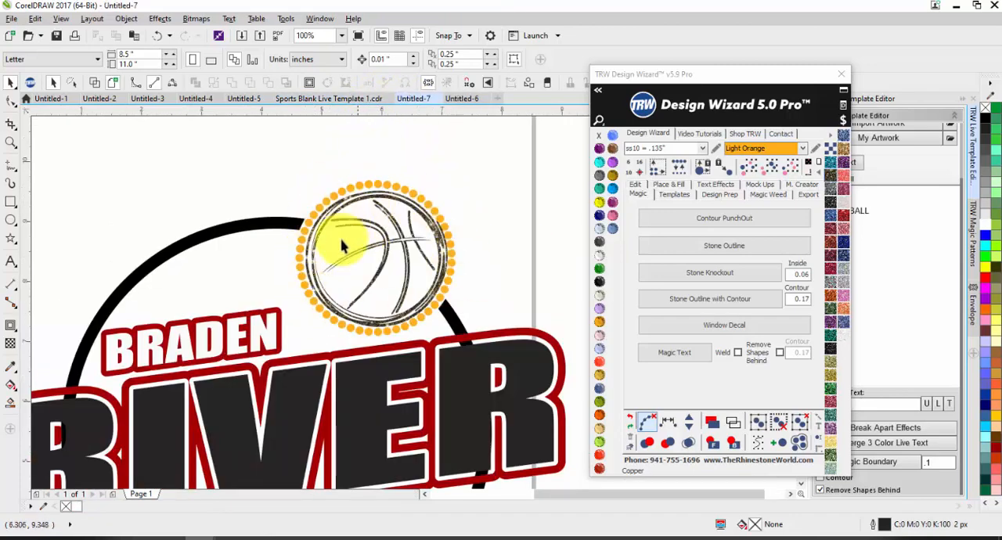
left_click(381, 250)
scroll(446, 292, "down", 2)
scroll(347, 235, "up", 2)
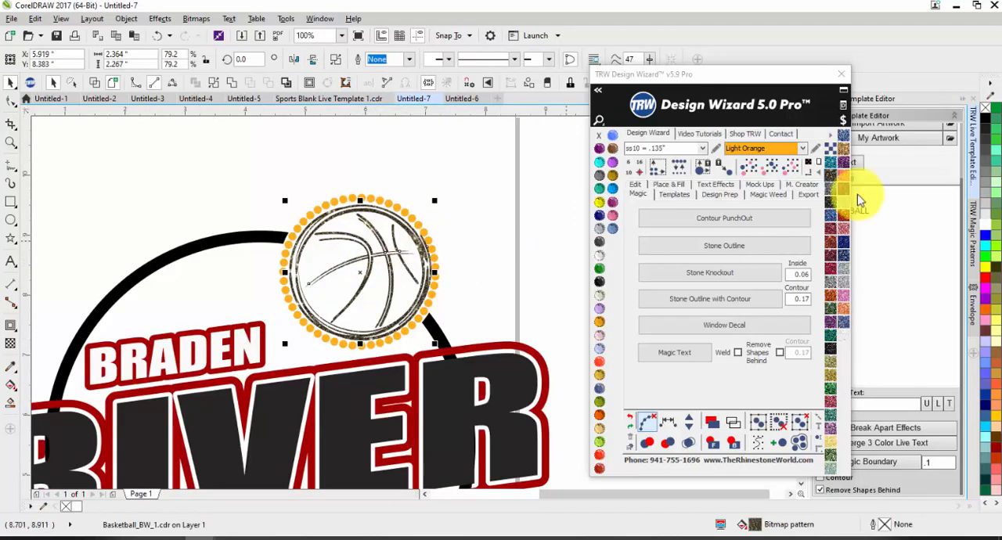
Start changing the basketball's artwork and search the TRW Clipart CDR folder for SOCCER.
left_click(760, 98)
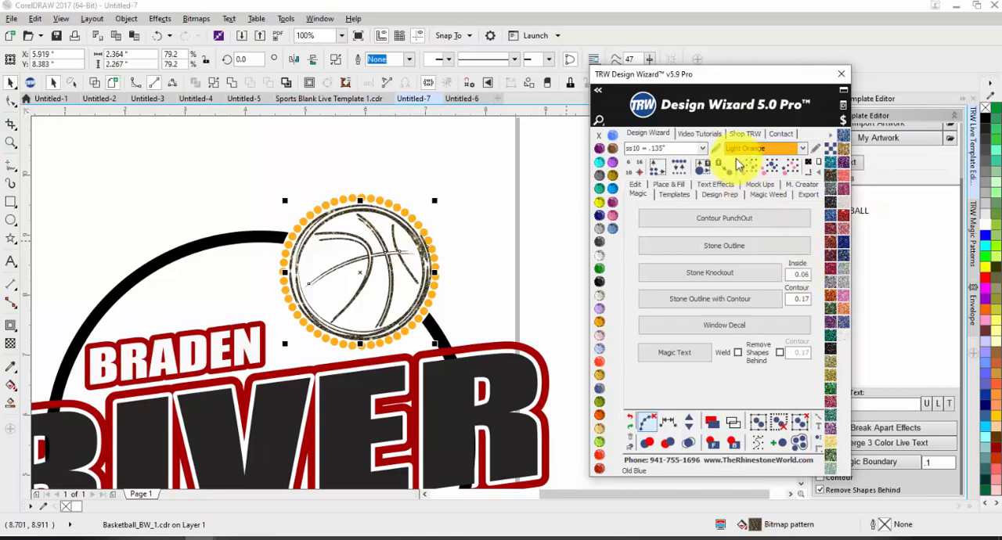
left_click_drag(730, 83, 763, 267)
scroll(877, 190, "up", 3)
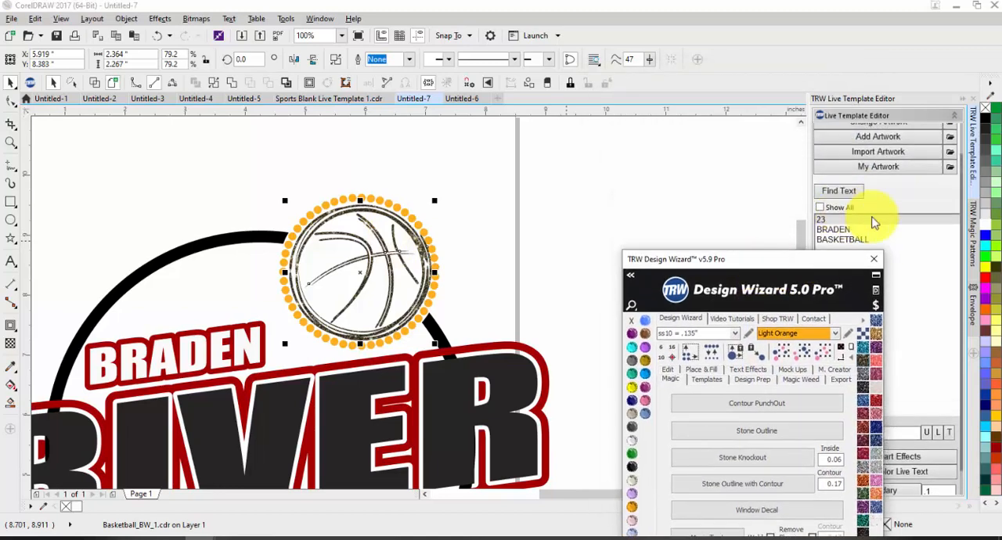
left_click(876, 136)
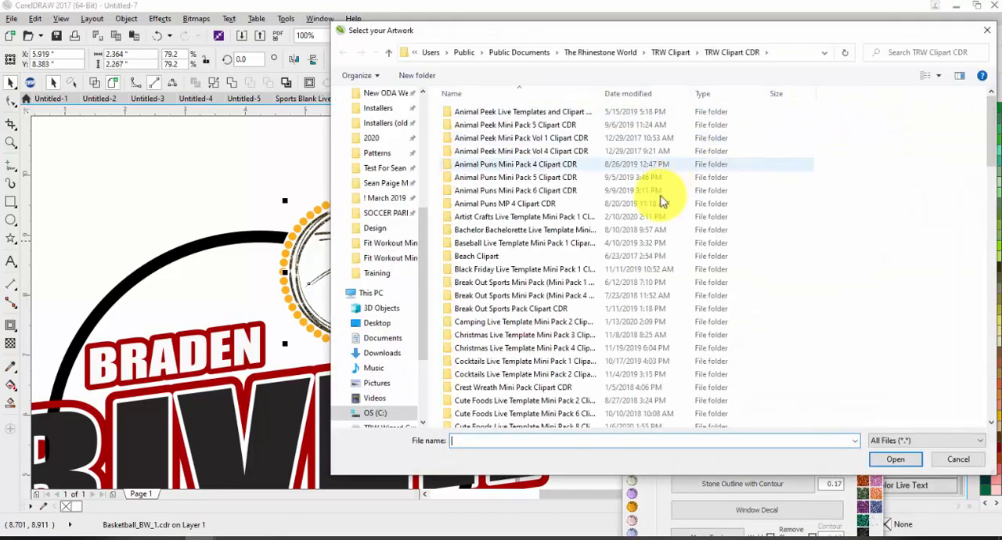
scroll(554, 331, "down", 12)
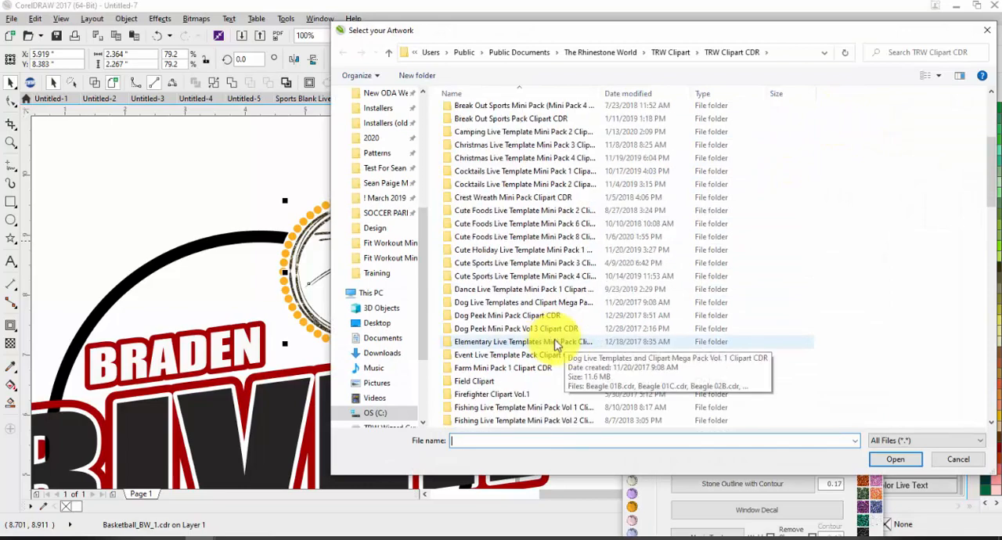
left_click(932, 53)
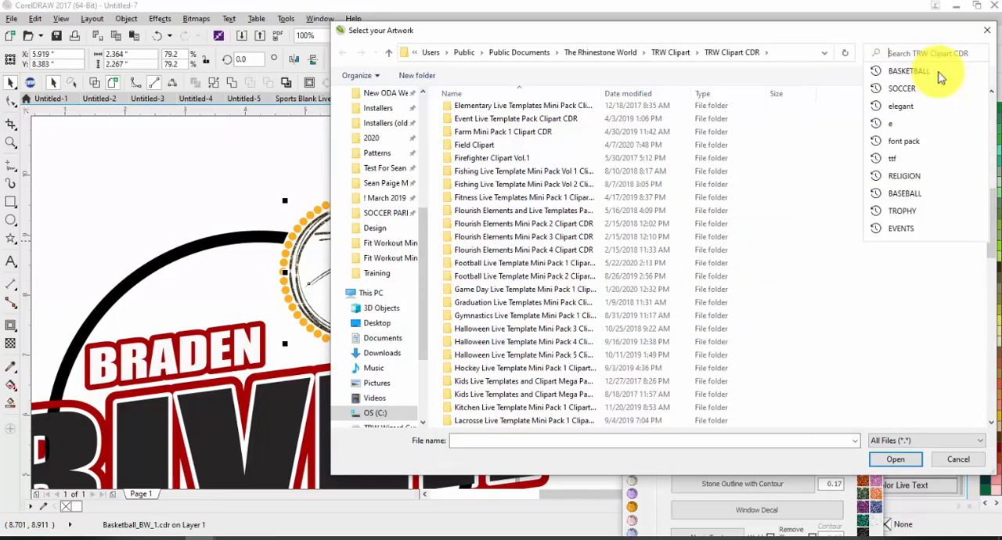
left_click(961, 87)
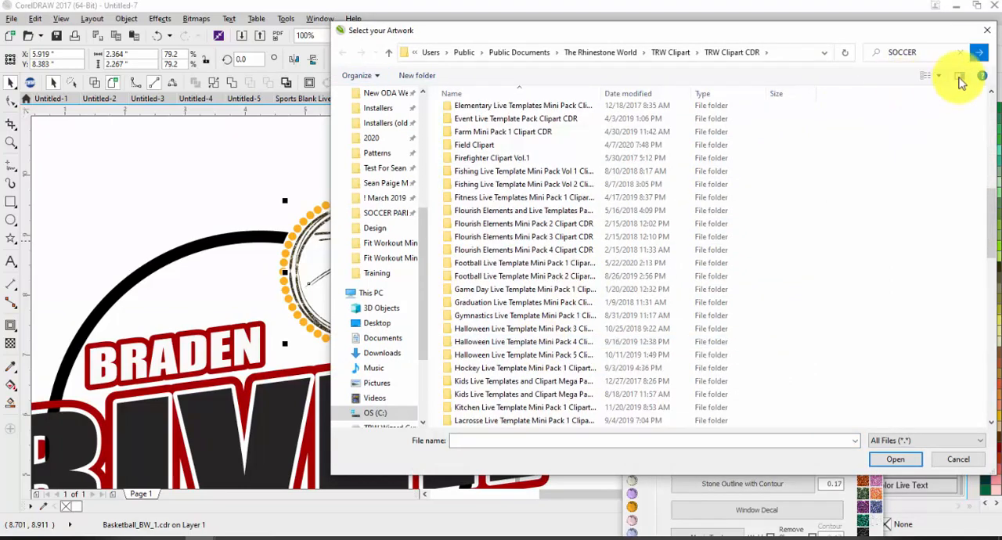
left_click(977, 52)
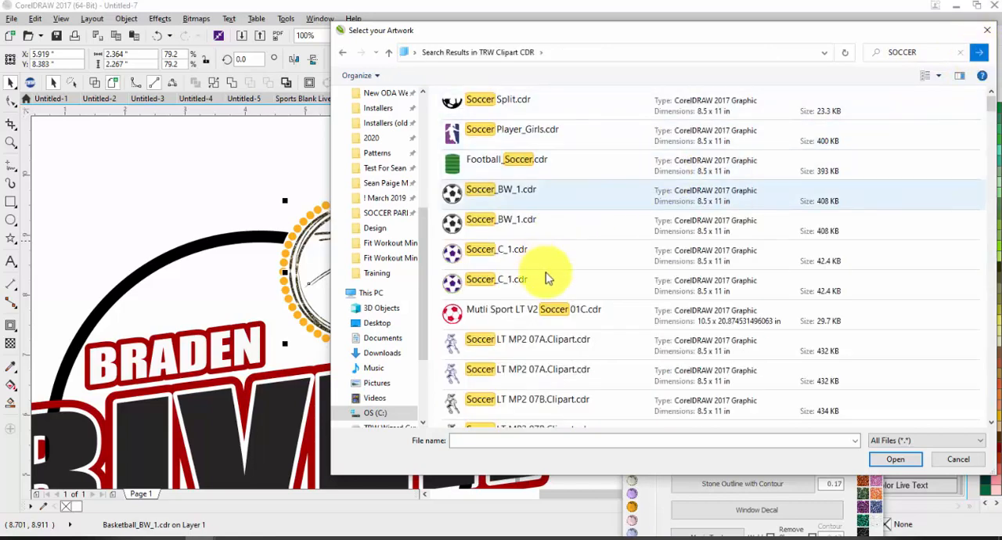
Replace the basketball inside the stone outline with the TRW 0110A V3 Soccer Thick.cdr clipart.
scroll(580, 318, "down", 3)
scroll(581, 318, "down", 5)
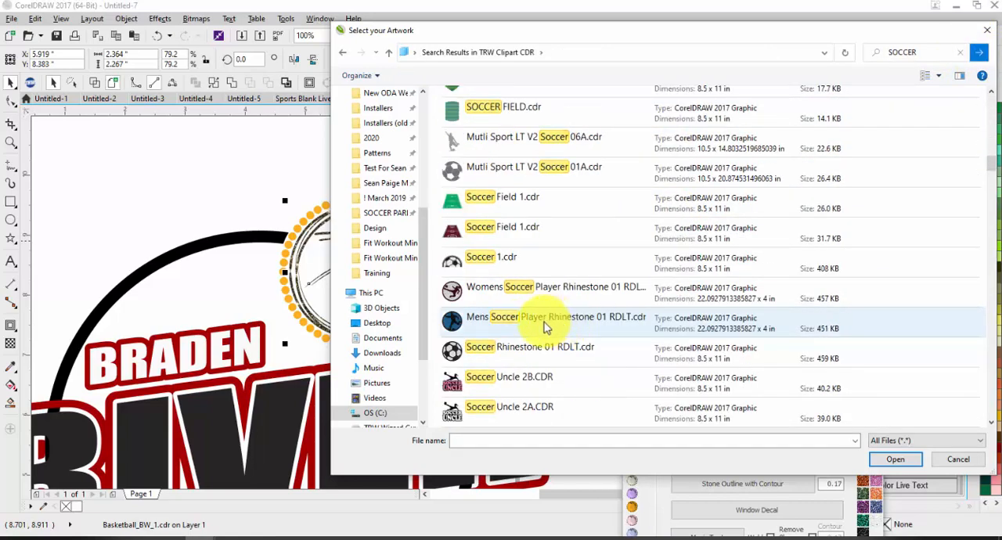
scroll(546, 328, "down", 10)
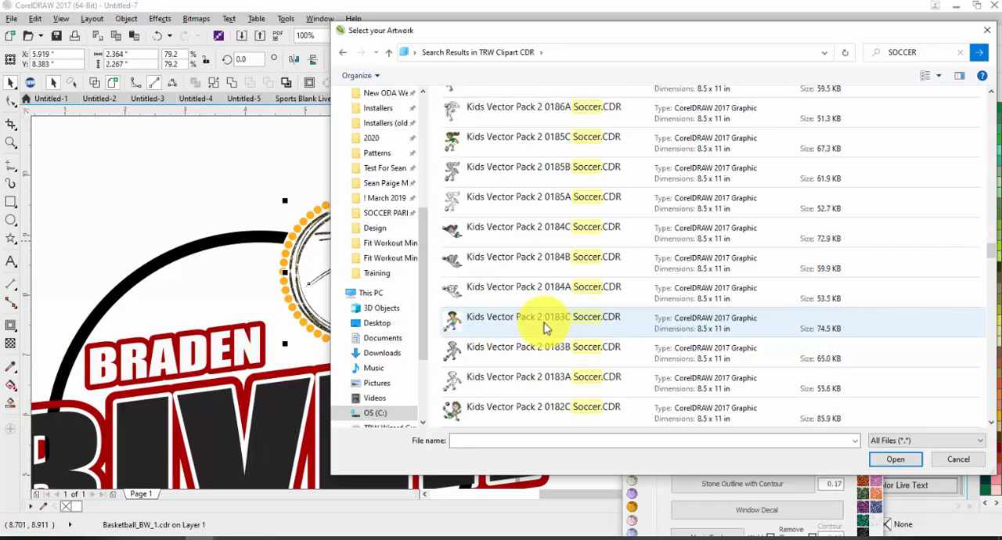
scroll(547, 327, "down", 10)
double_click(483, 205)
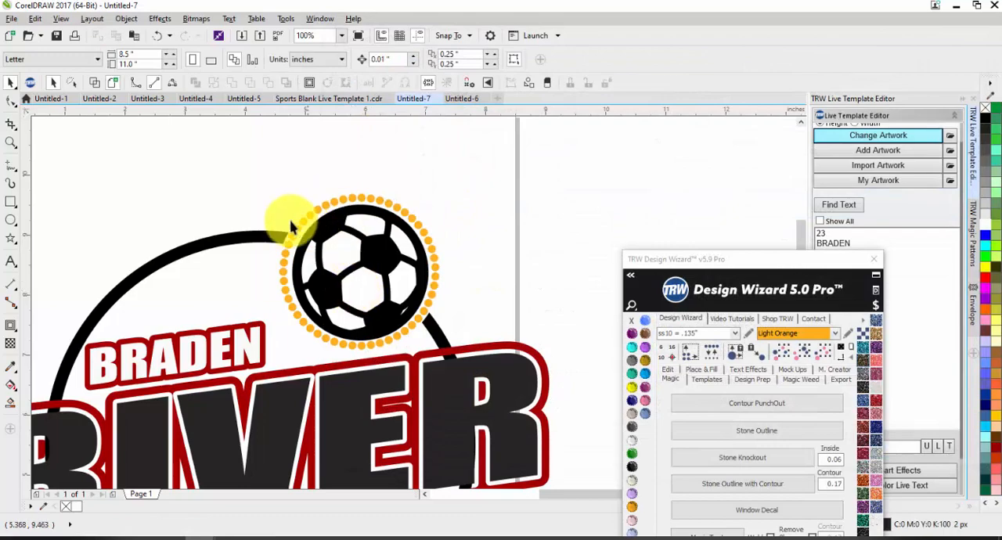
Examine the whole Braden River design and the fit of the soccer ball inside its orange stone outline.
scroll(383, 294, "down", 3)
scroll(383, 293, "up", 1)
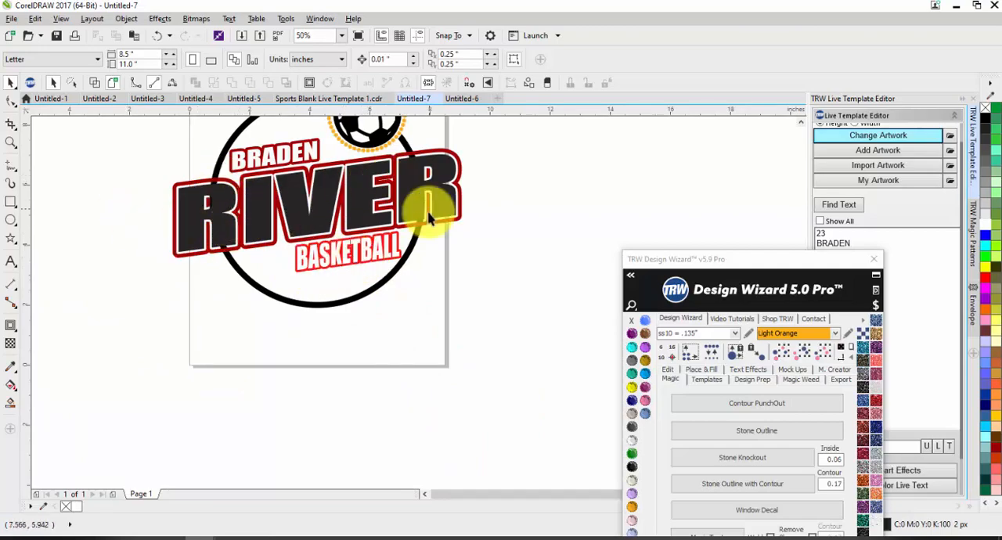
scroll(347, 222, "down", 1)
scroll(335, 175, "up", 1)
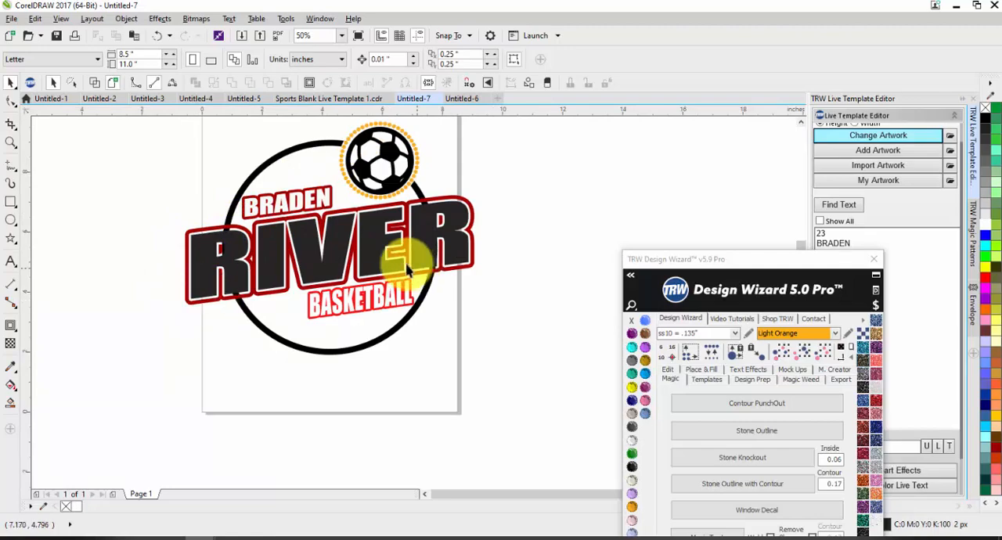
scroll(402, 268, "down", 1)
scroll(409, 194, "up", 1)
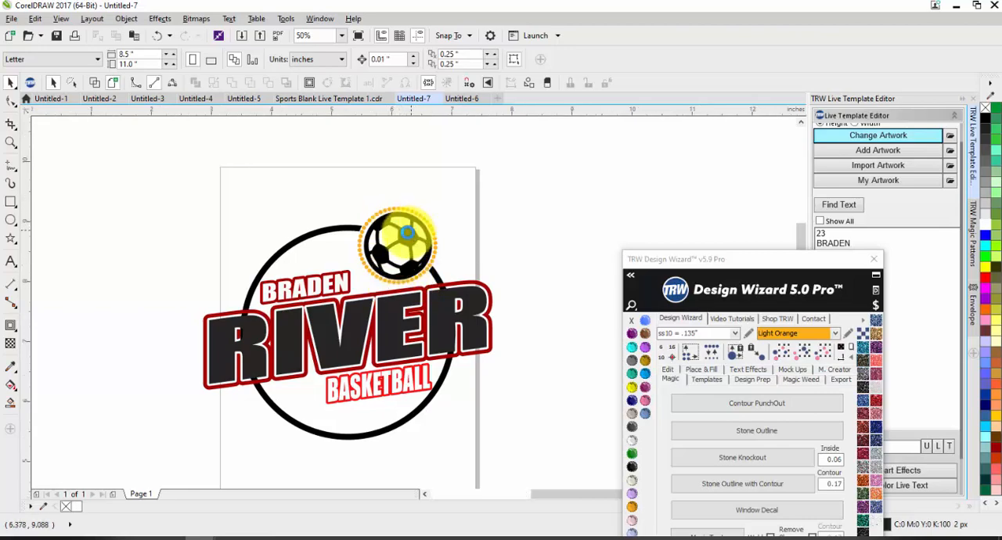
scroll(411, 227, "up", 2)
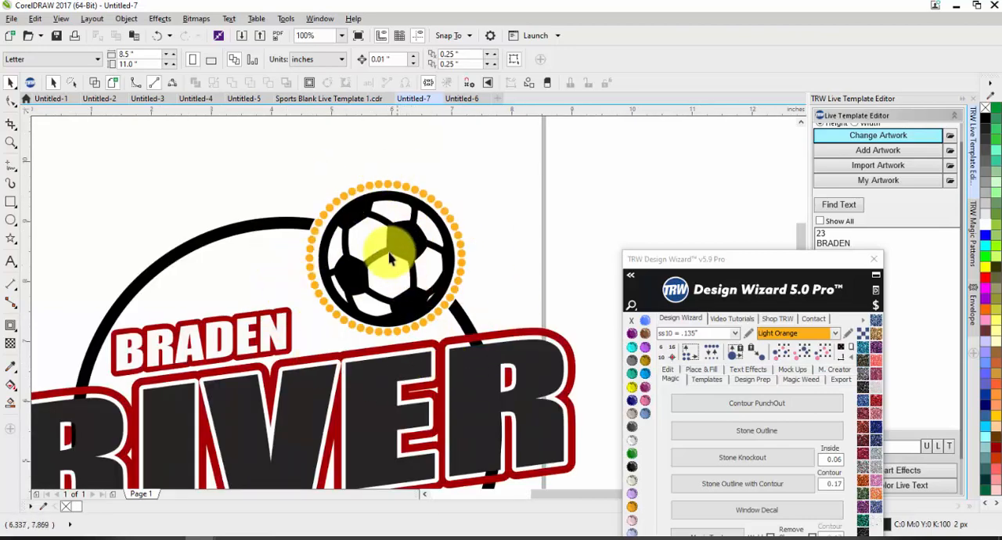
scroll(381, 241, "down", 2)
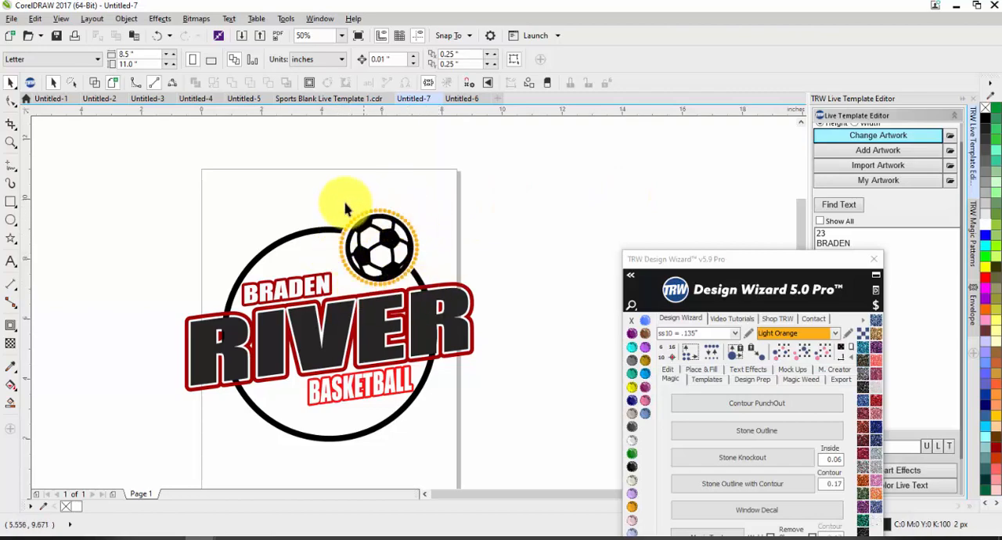
scroll(365, 226, "up", 1)
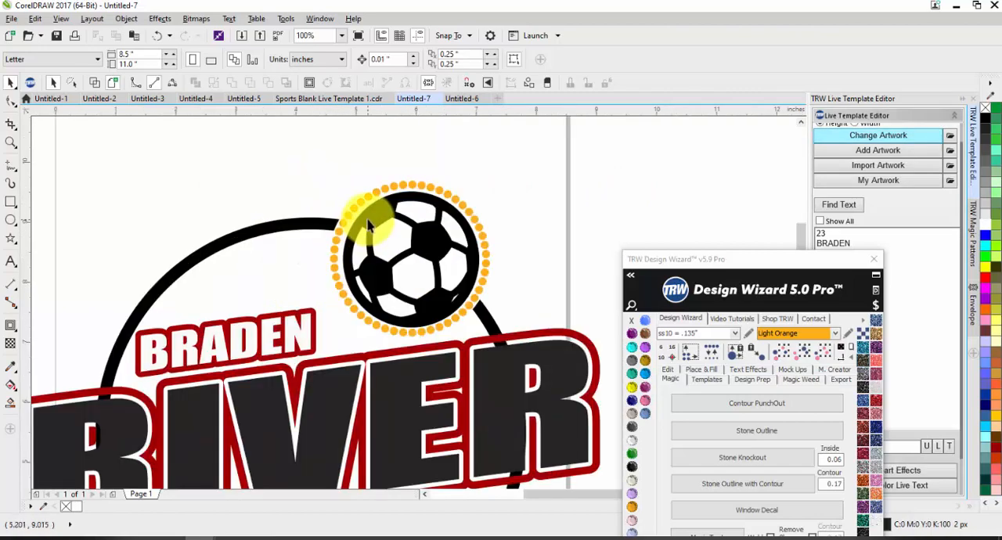
Select the soccer ball and its surrounding stones to inspect them, and clear the selection.
left_click(368, 216)
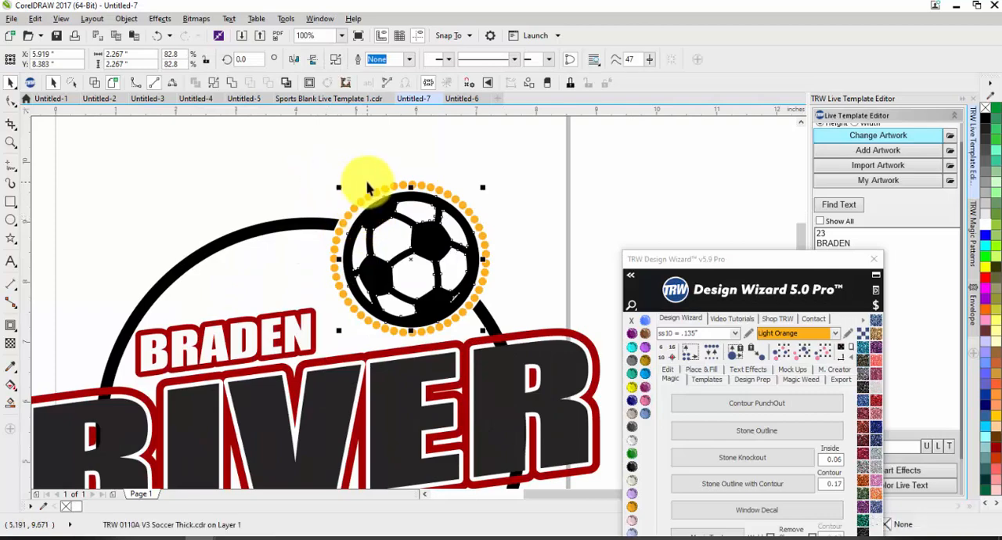
left_click_drag(287, 148, 536, 350)
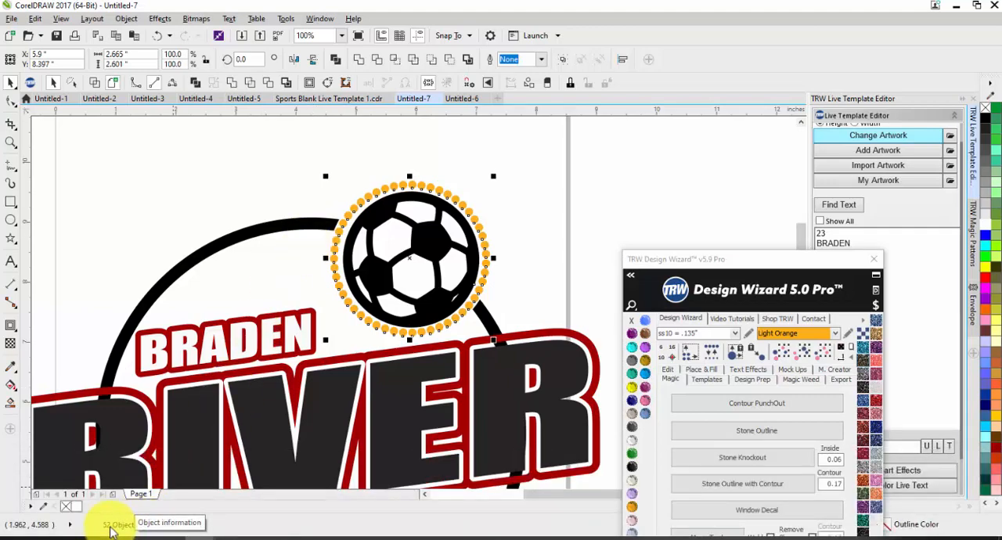
left_click(232, 191)
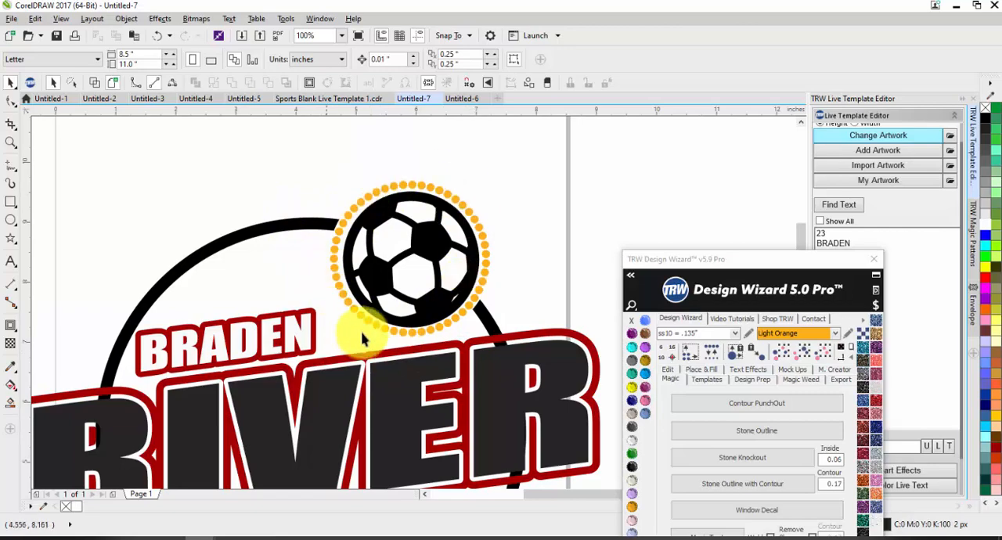
scroll(446, 311, "down", 2)
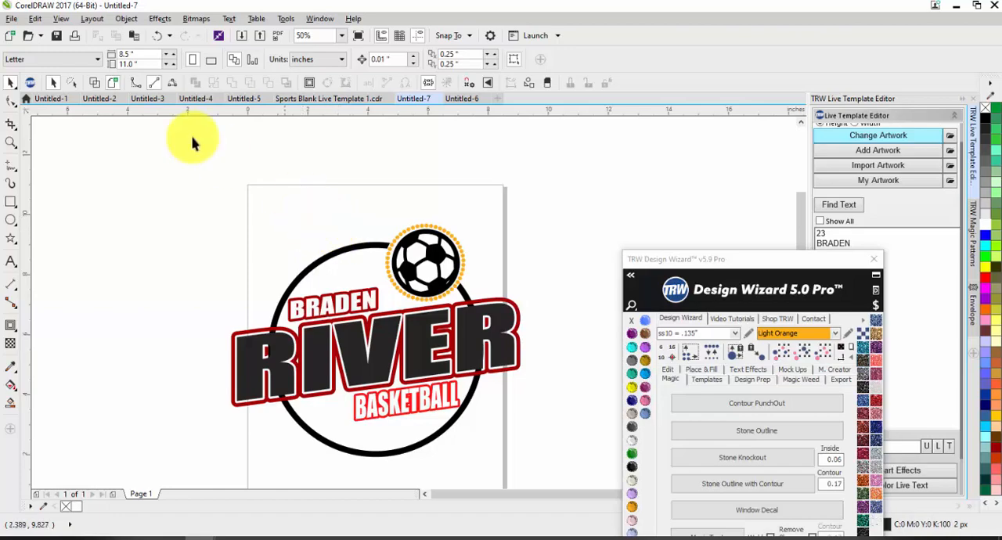
Copy the complete Lakewood Mustangs soccer design from Untitled-5 into a new document.
left_click(247, 101)
scroll(335, 219, "down", 3)
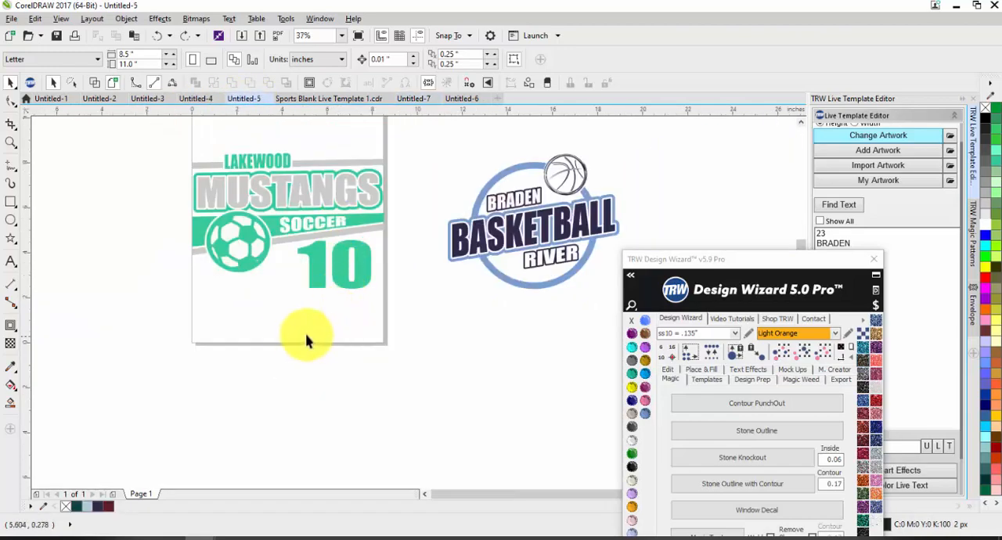
left_click_drag(151, 148, 427, 342)
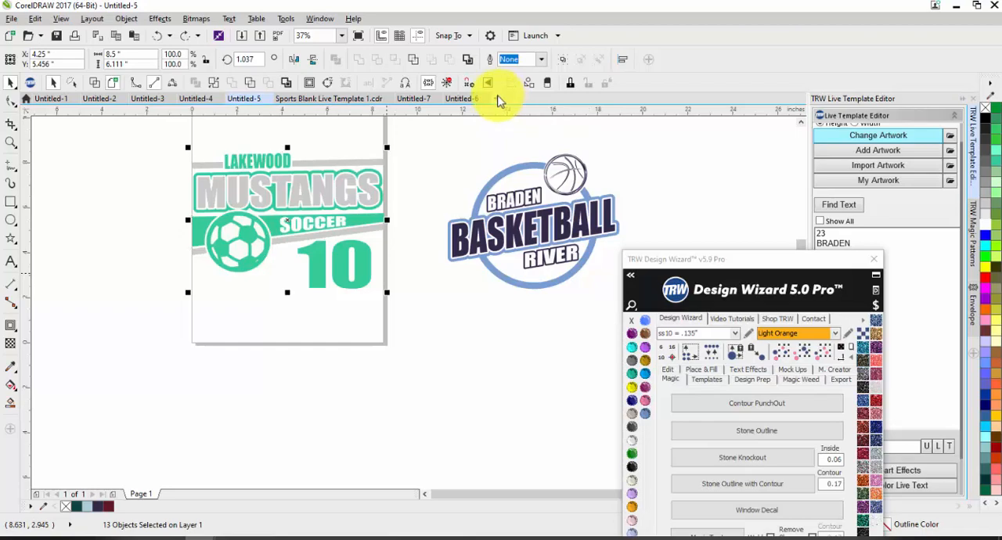
left_click(496, 98)
key("ctrl+v")
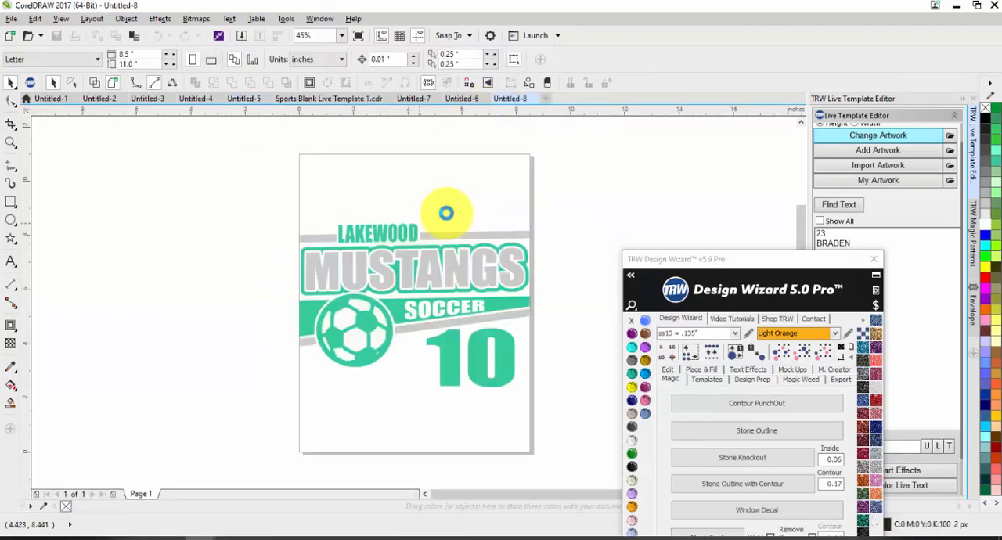
left_click(481, 221)
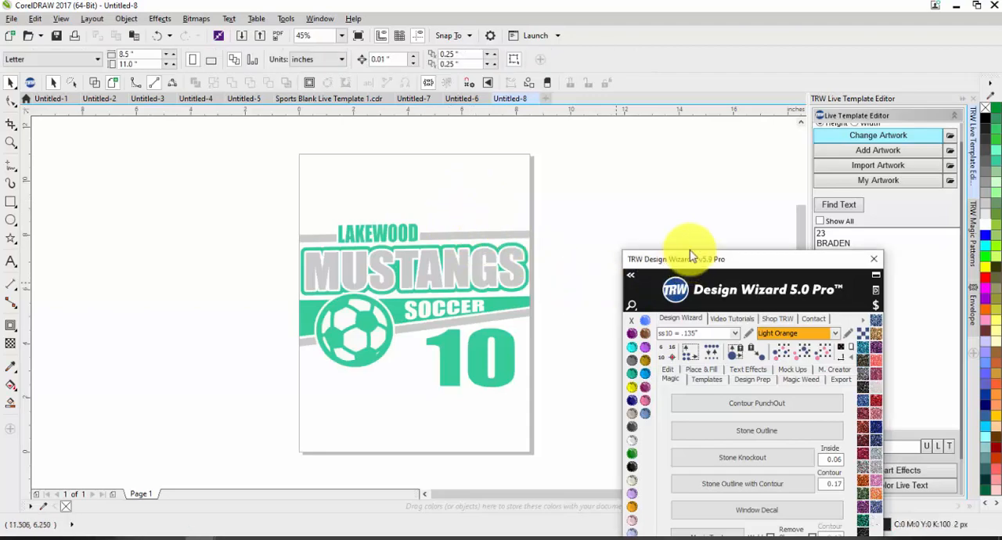
Move the Design Wizard clear of the artwork and choose the 3 Color Live Text preset effect.
left_click_drag(690, 259, 787, 216)
left_click(636, 241)
scroll(318, 228, "down", 1)
scroll(493, 237, "up", 1)
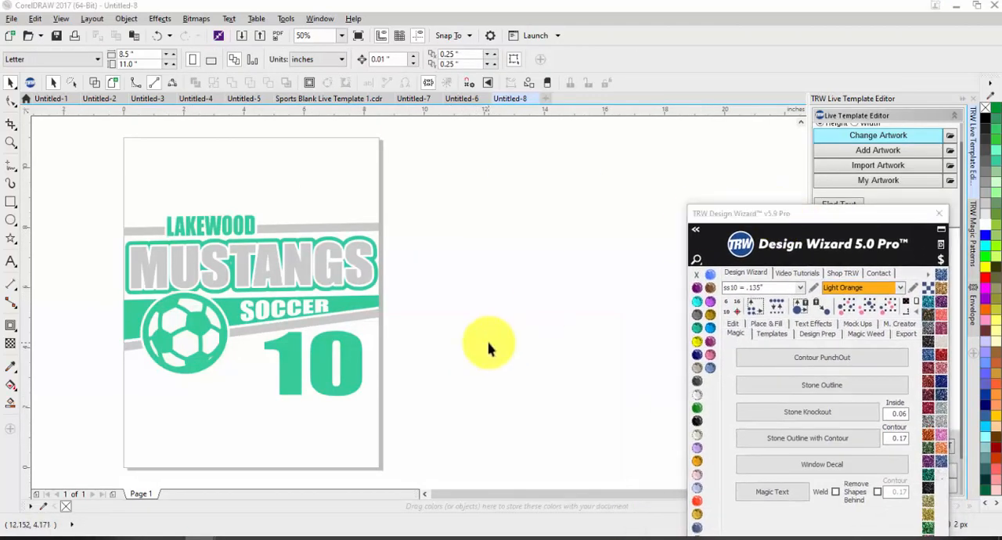
left_click(810, 327)
left_click(853, 349)
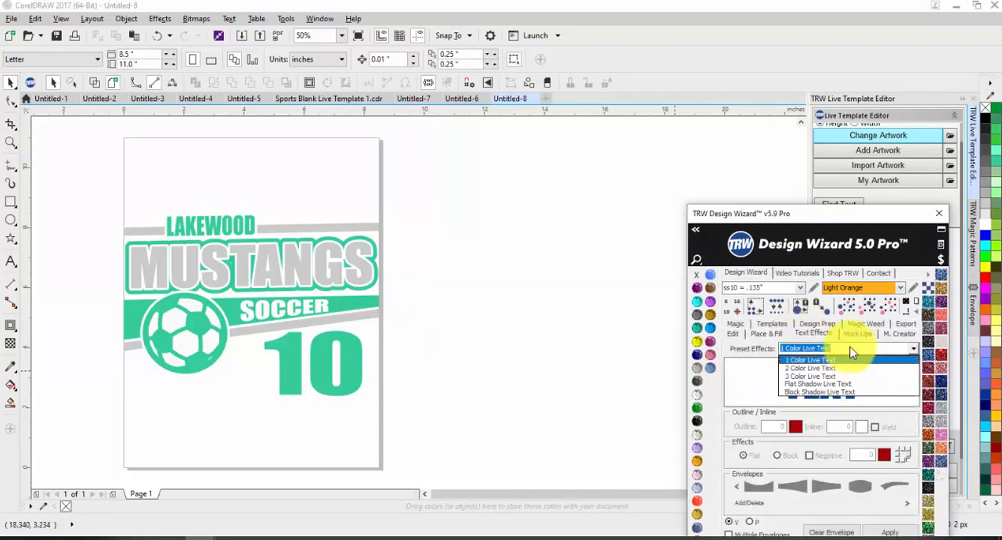
left_click(835, 380)
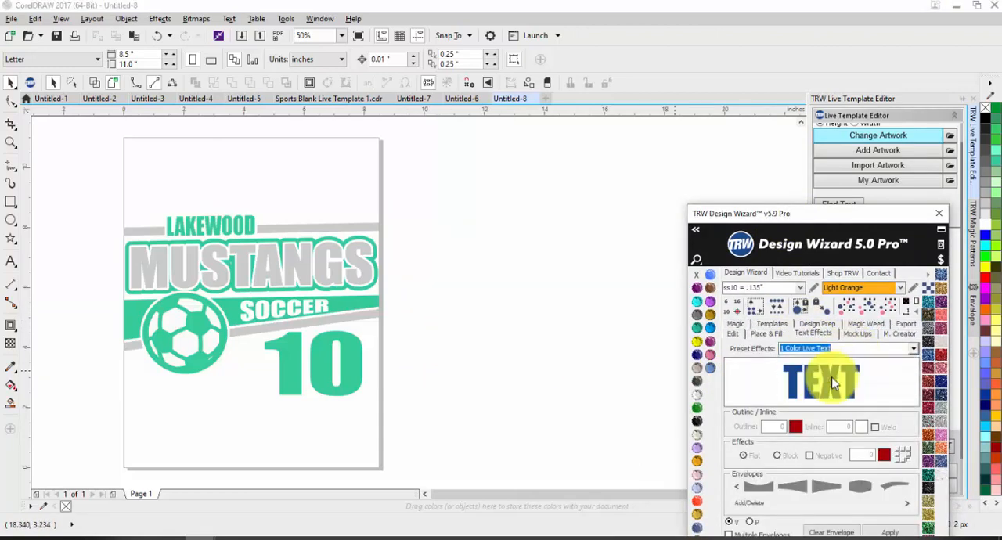
Preview several envelope shapes on the three-color text, including the tapered, concave and arched ones.
left_click(801, 494)
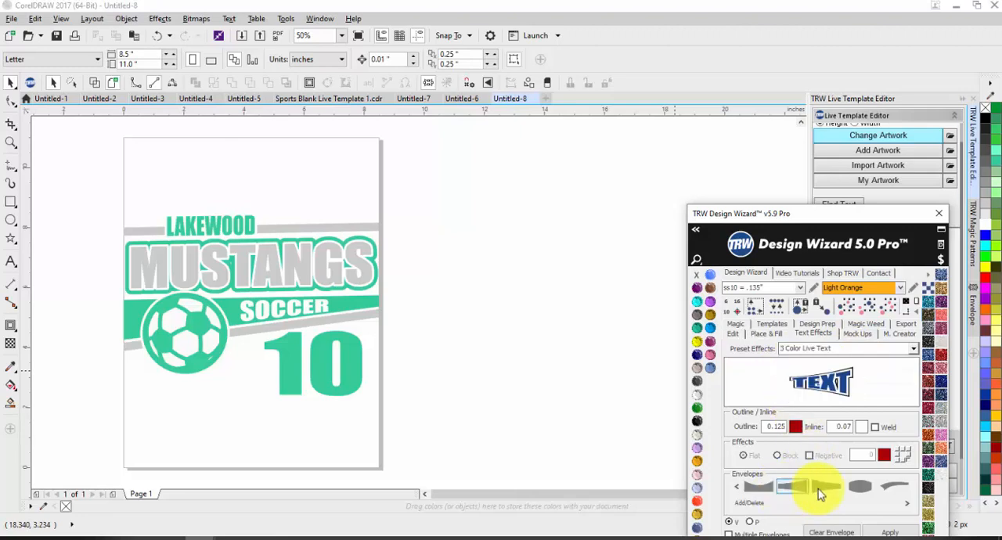
left_click(823, 490)
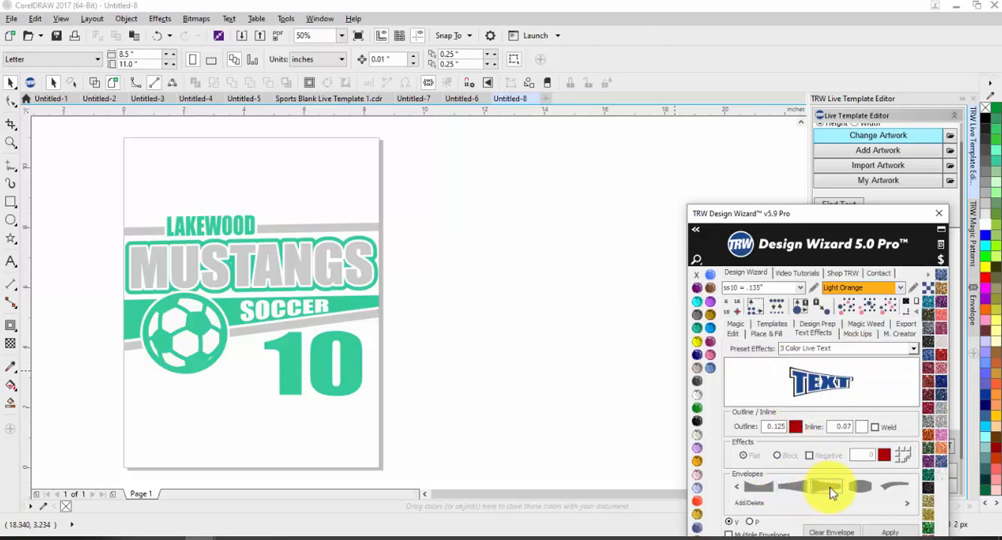
left_click(757, 489)
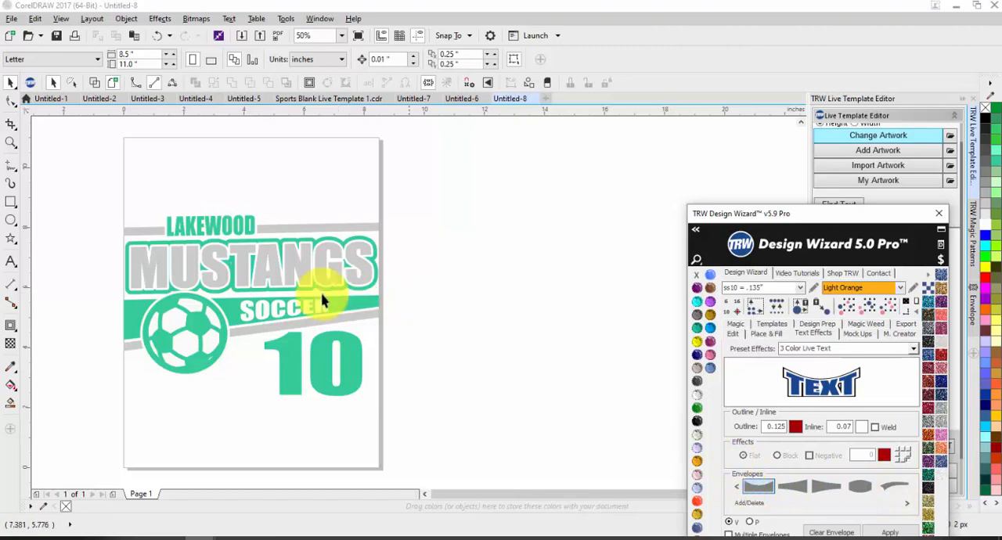
left_click(738, 491)
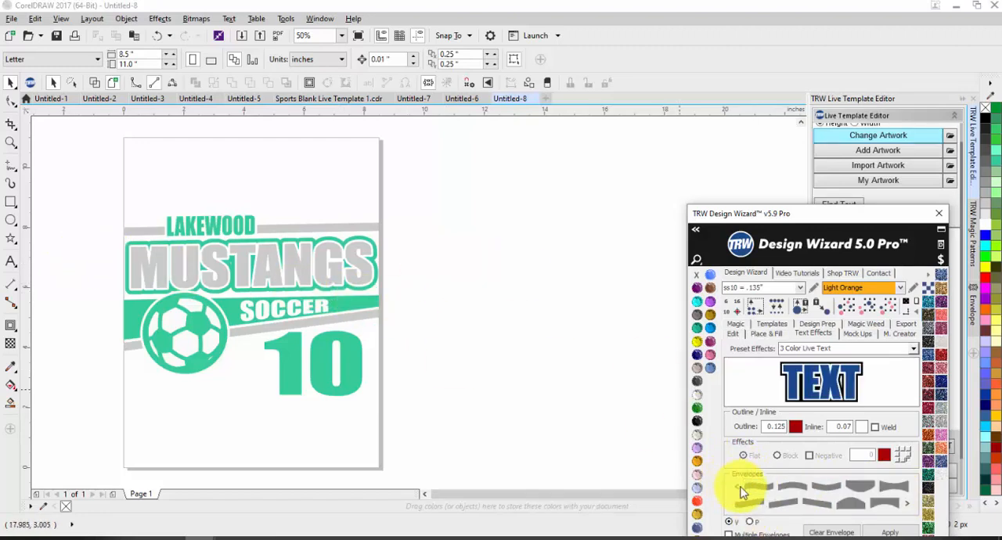
left_click(792, 489)
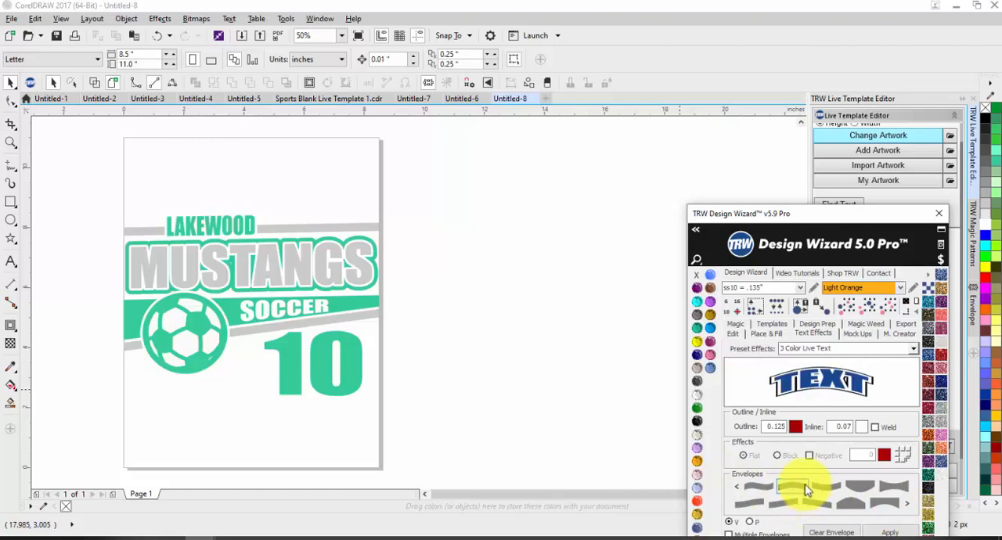
left_click(907, 510)
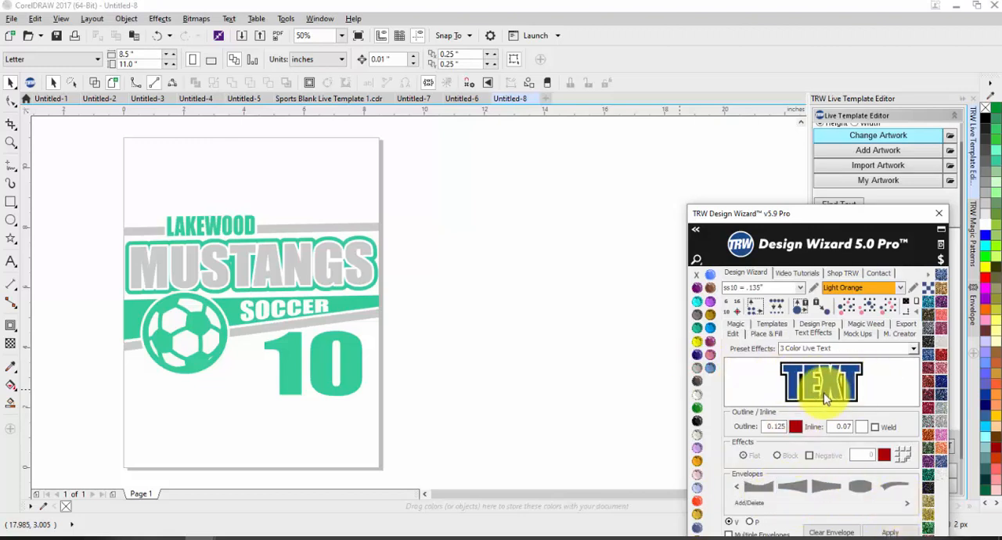
Insert the 3 Color Live Text without an envelope, place it beside the page and reduce its height to about 2.9 inches.
left_click(888, 533)
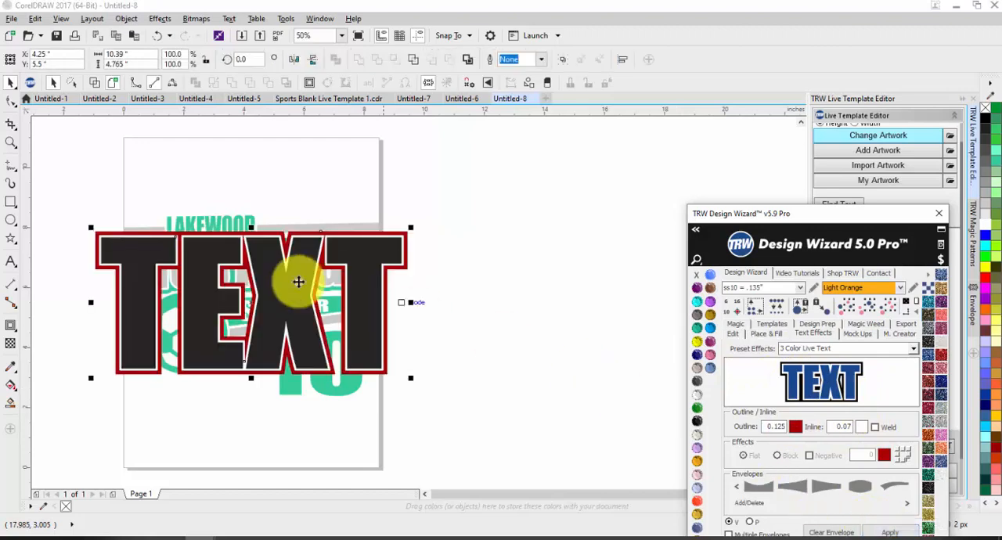
scroll(253, 290, "down", 1)
left_click_drag(223, 285, 432, 306)
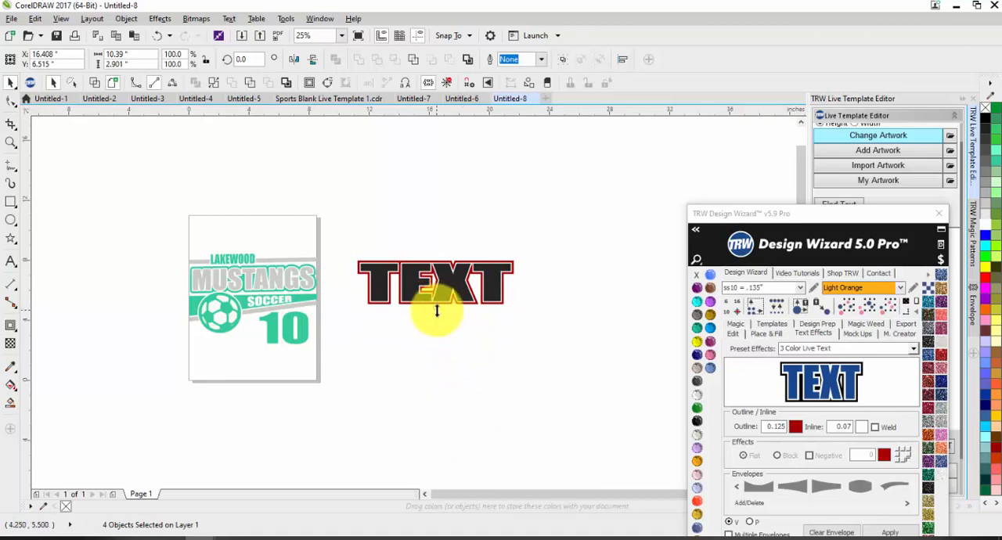
Give the white inner contour of the three-color text round corners.
left_click(431, 380)
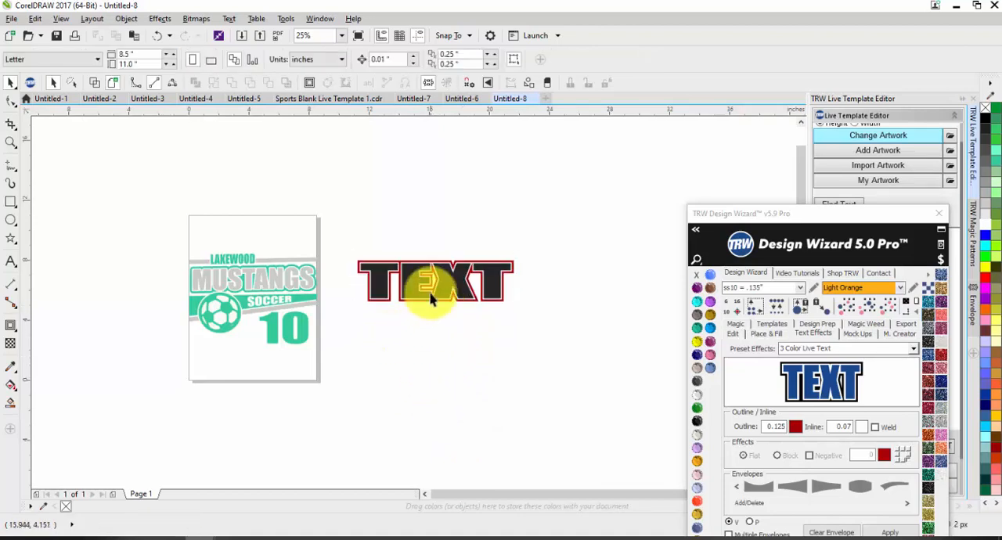
scroll(389, 277, "up", 2)
left_click(410, 275)
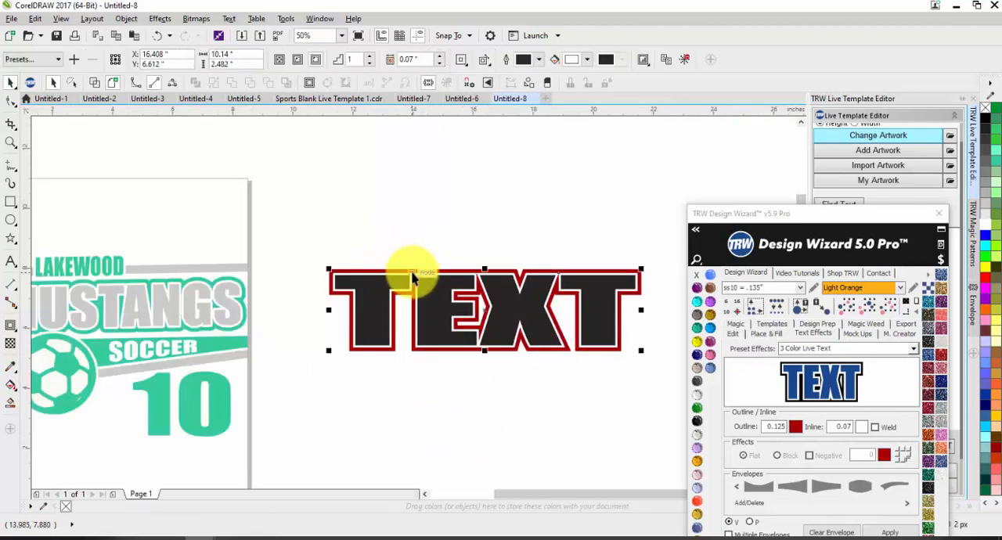
left_click(466, 62)
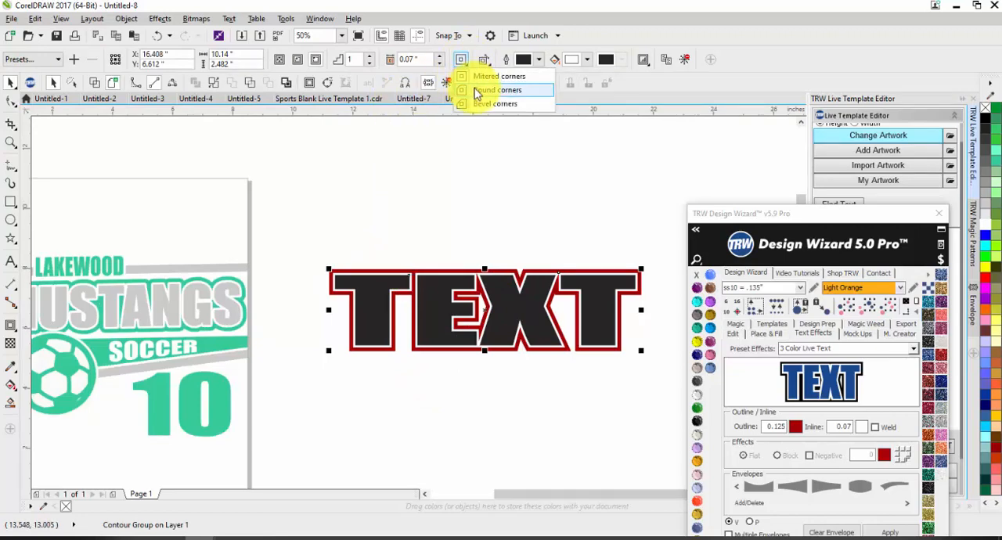
left_click(475, 91)
left_click(424, 186)
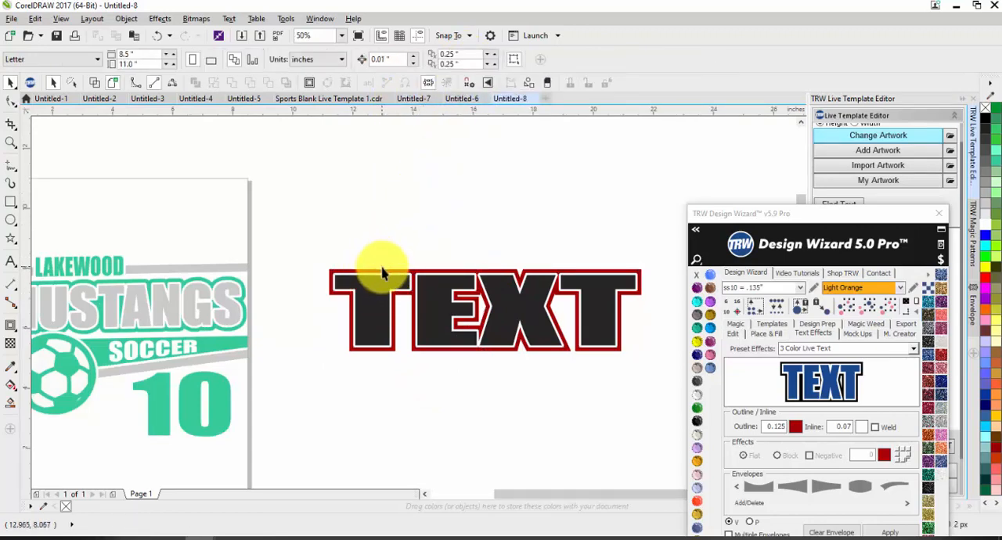
Set the red outer contour of the text to round corners and inspect the rounded outline up close.
left_click(383, 272)
left_click(461, 60)
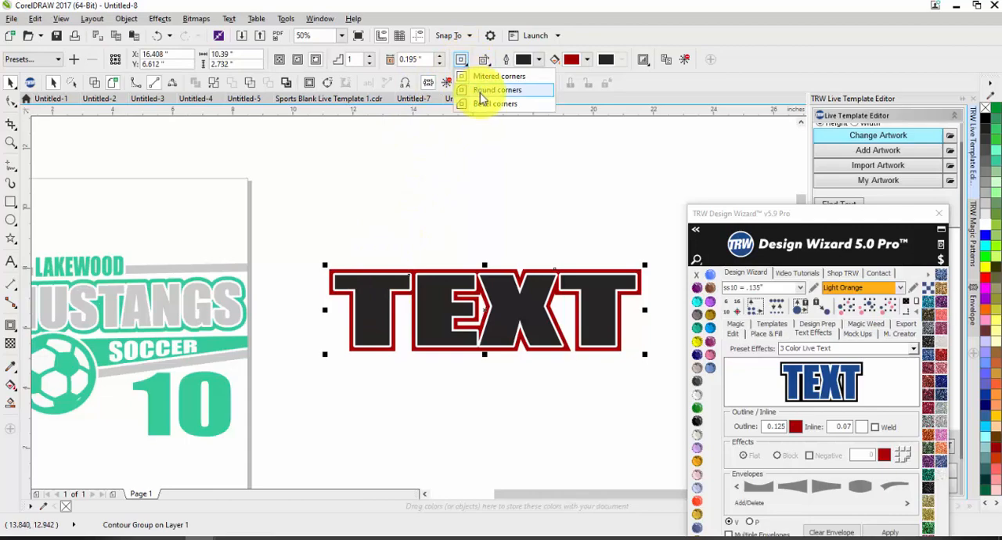
left_click(481, 91)
left_click(365, 259)
scroll(344, 298, "up", 3)
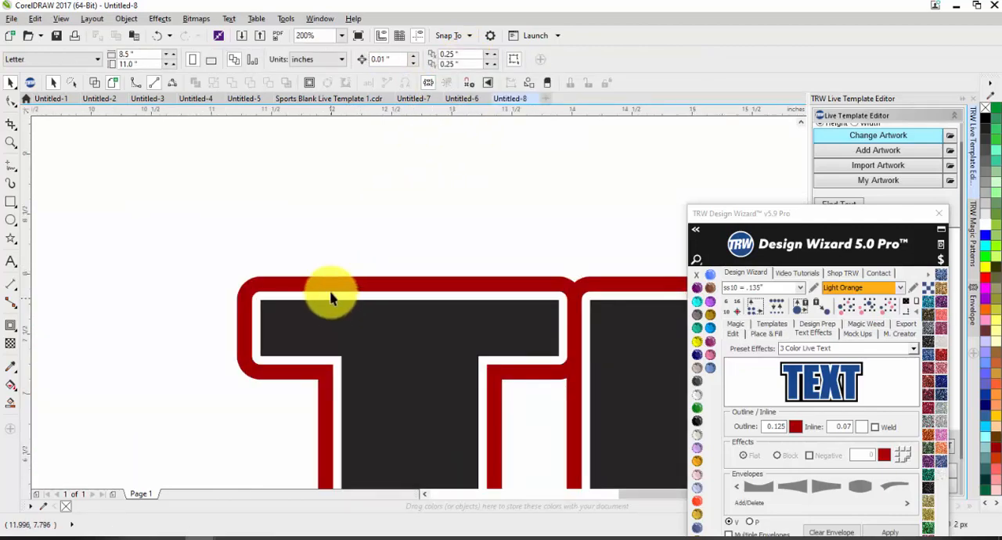
scroll(330, 298, "down", 4)
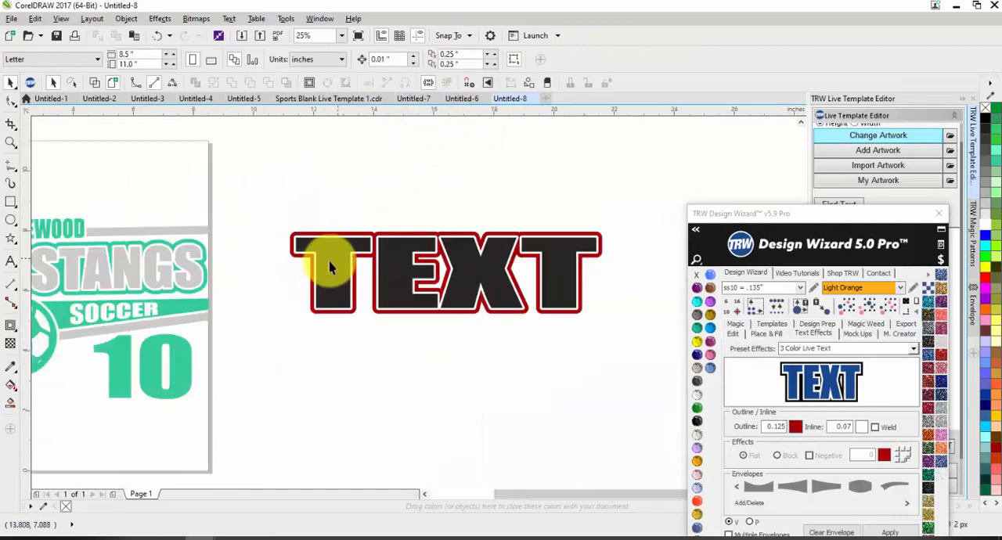
scroll(362, 264, "up", 1)
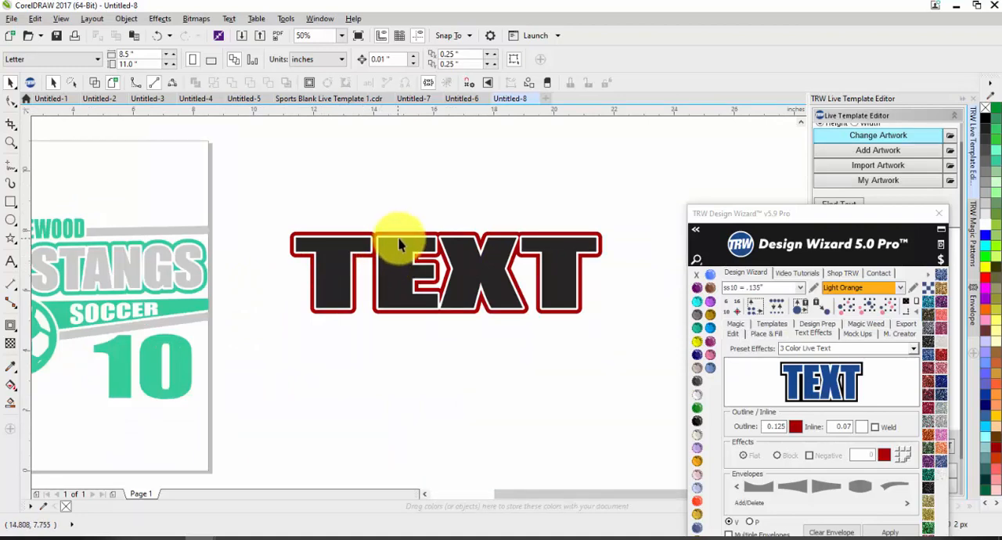
Recolor the outer contour of the text to blue #1300A6.
left_click(423, 239)
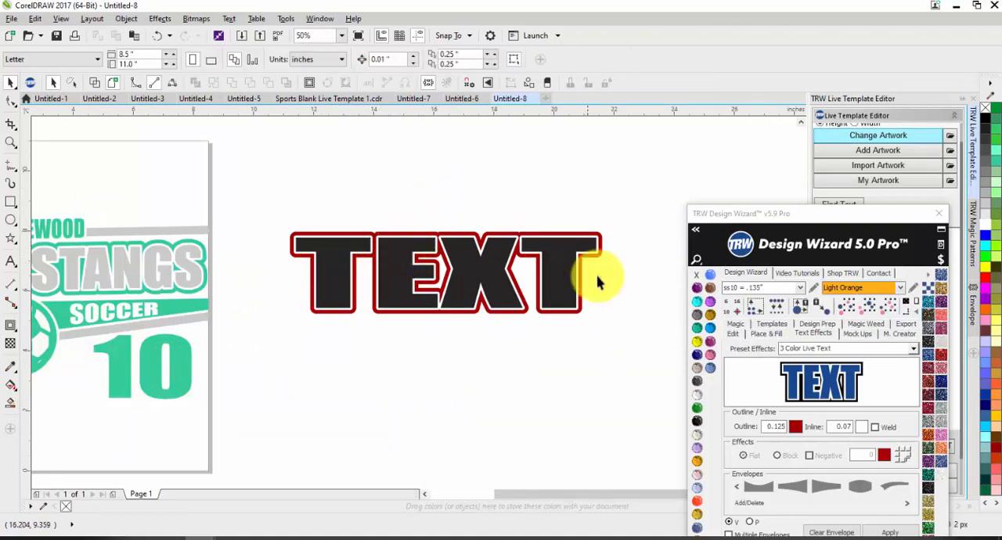
left_click(583, 305)
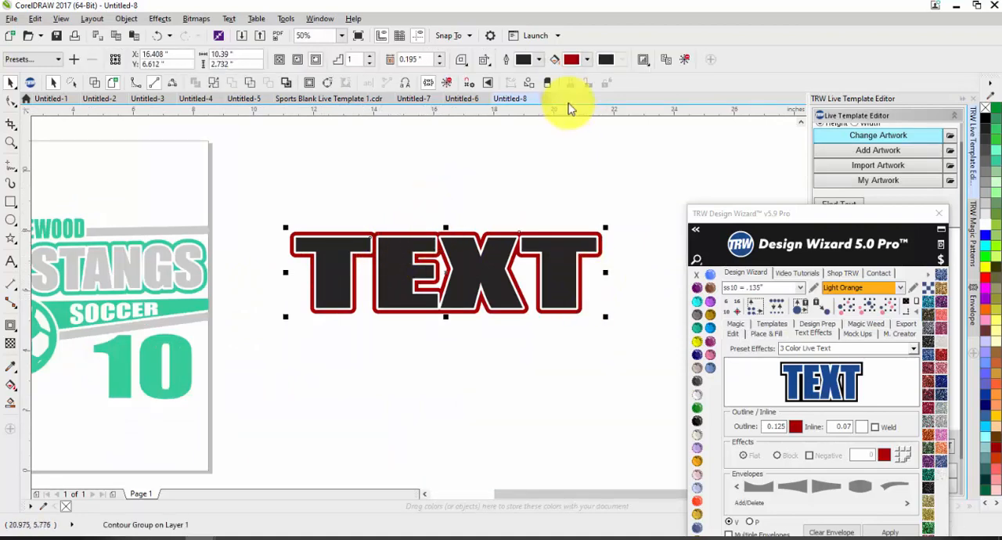
left_click(589, 65)
left_click_drag(650, 168, 651, 146)
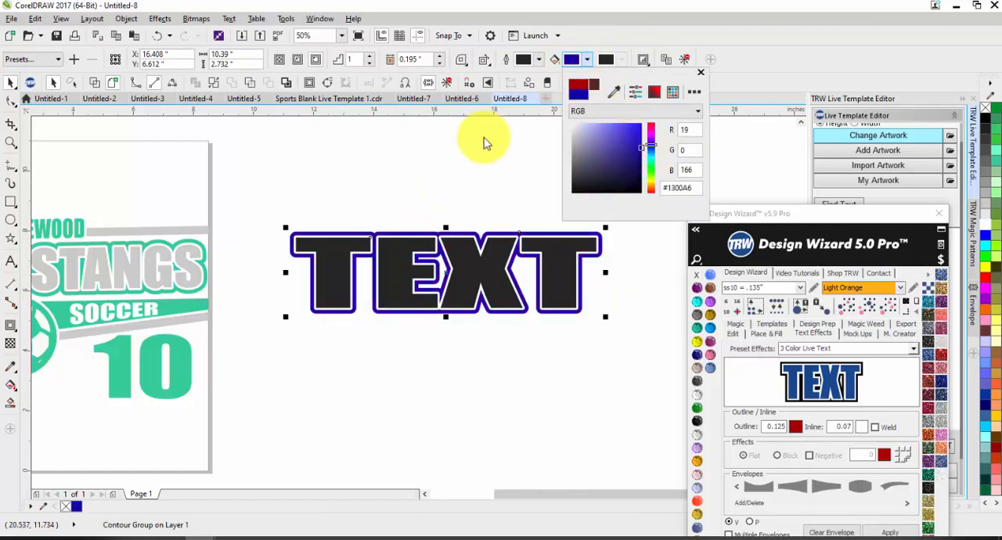
left_click(465, 183)
Load the Siser EasyWeed HTV color palette, try dark red shades on the text and settle on a tan fill.
left_click(465, 268)
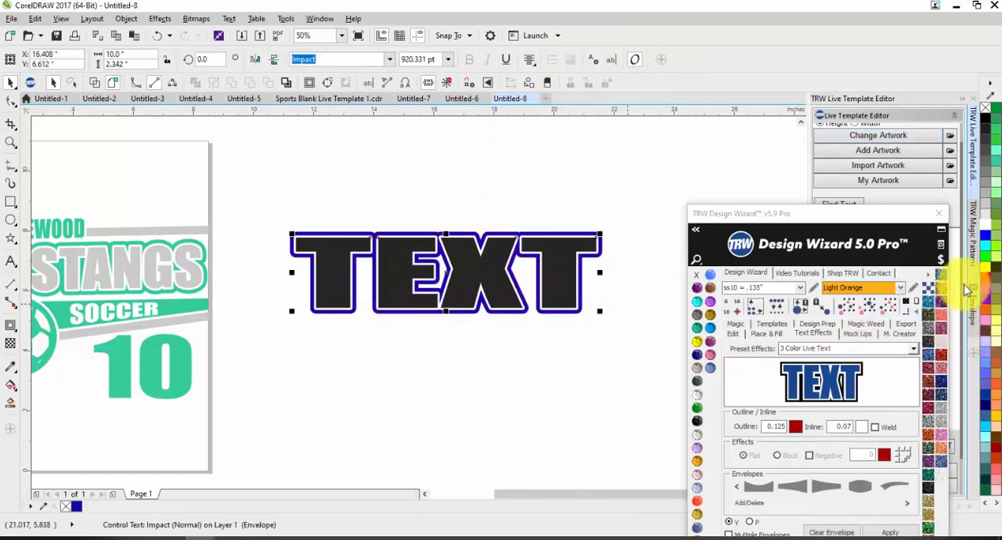
left_click(935, 274)
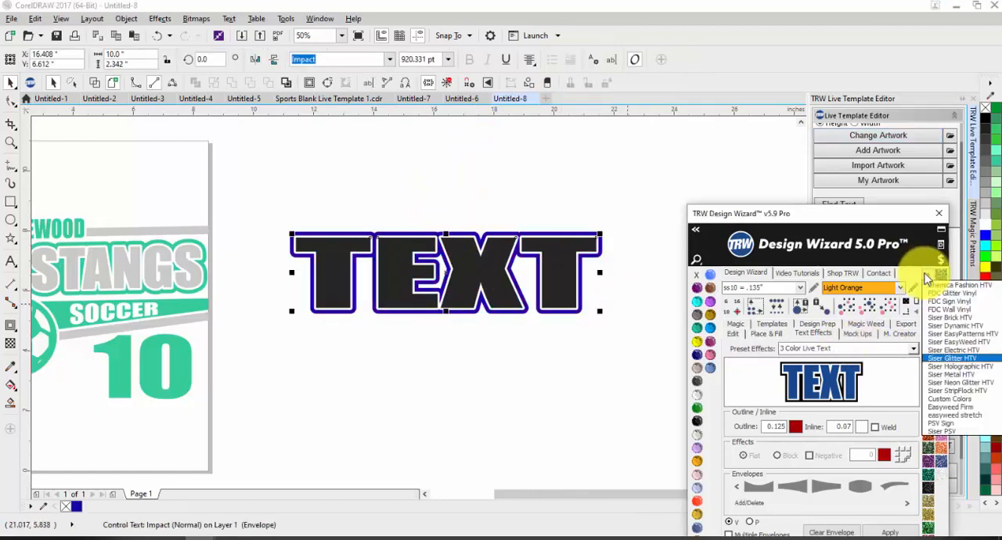
left_click(953, 343)
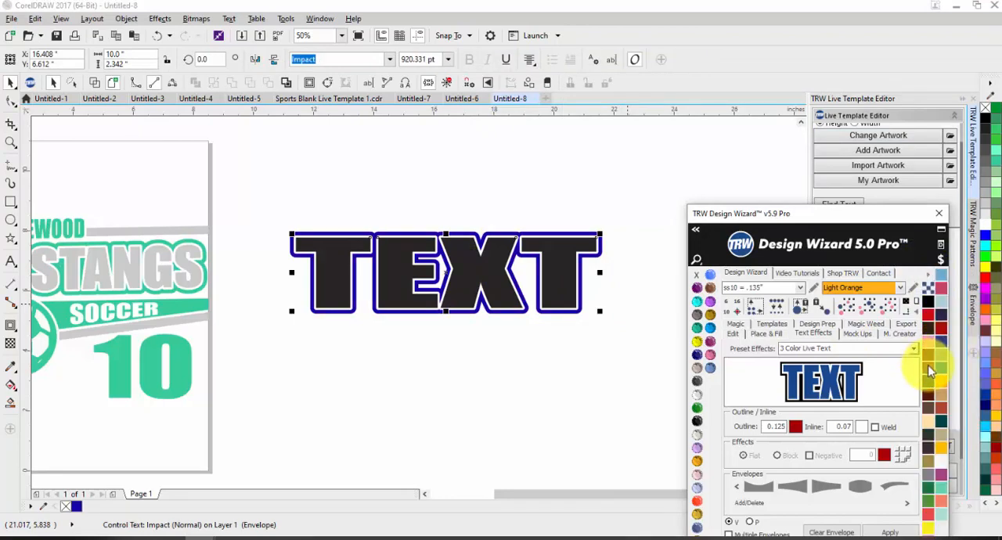
left_click(931, 373)
left_click(931, 395)
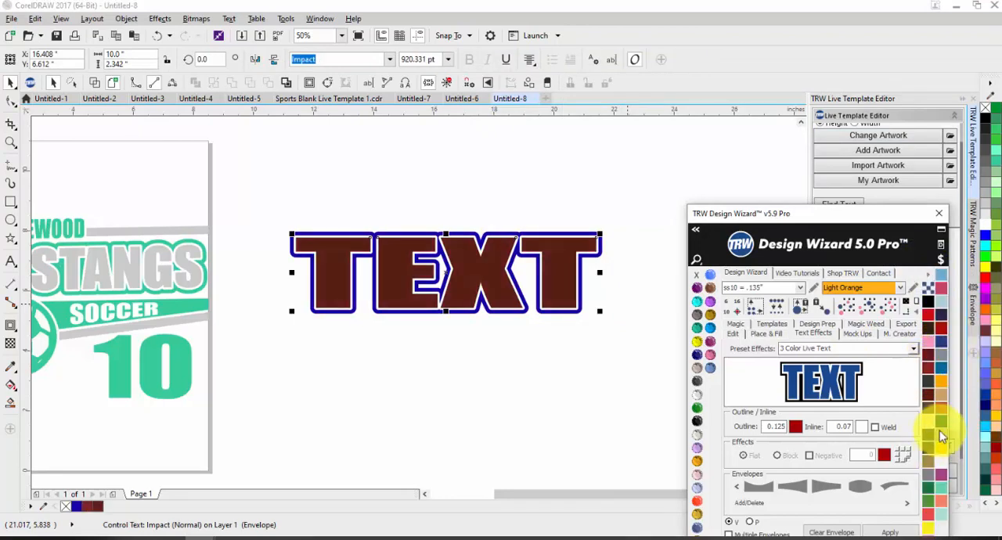
left_click(942, 437)
left_click(577, 358)
scroll(401, 286, "down", 2)
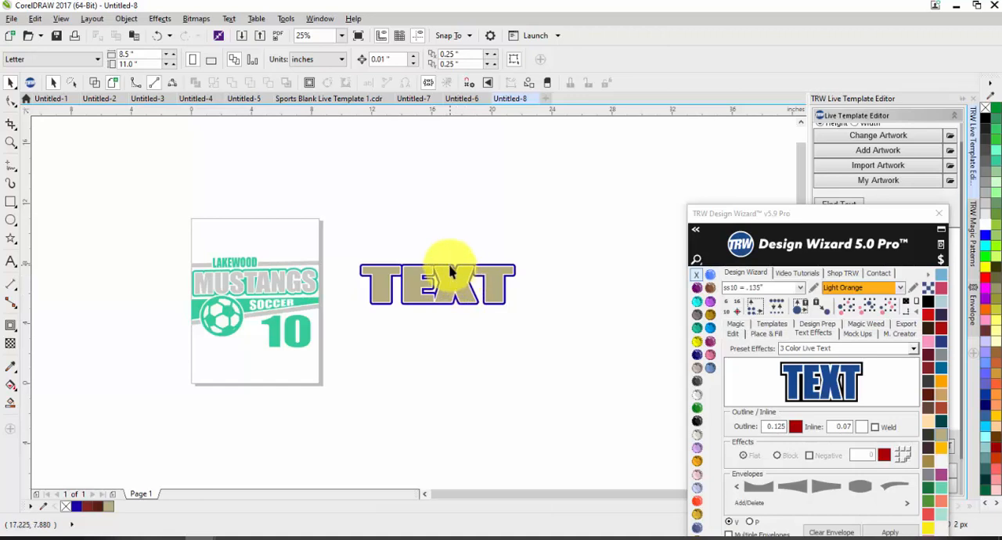
Draw a thin rectangle about 10.9 by 0.4 inches just above the text, slightly overhanging both its ends.
scroll(450, 270, "up", 2)
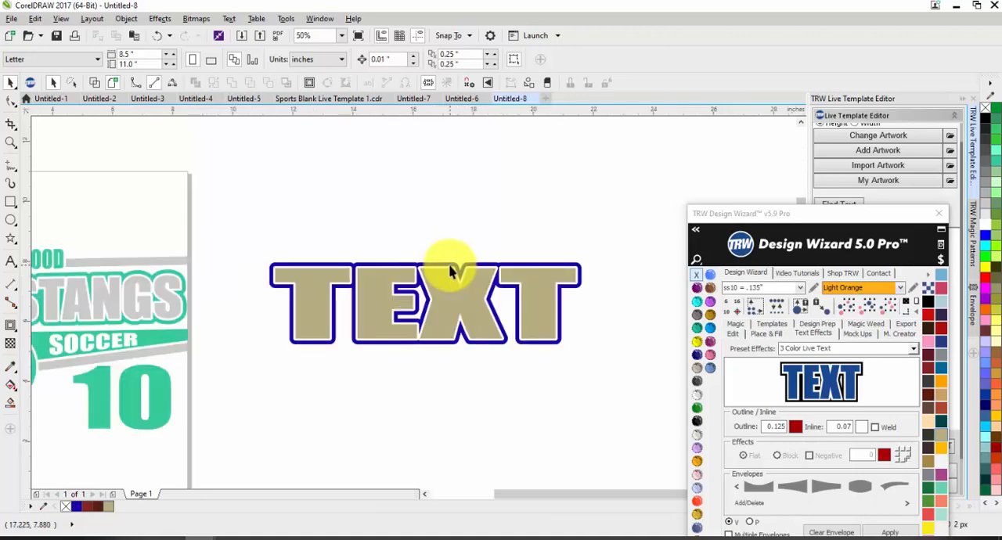
left_click(11, 201)
left_click_drag(275, 245, 572, 255)
scroll(268, 264, "up", 1)
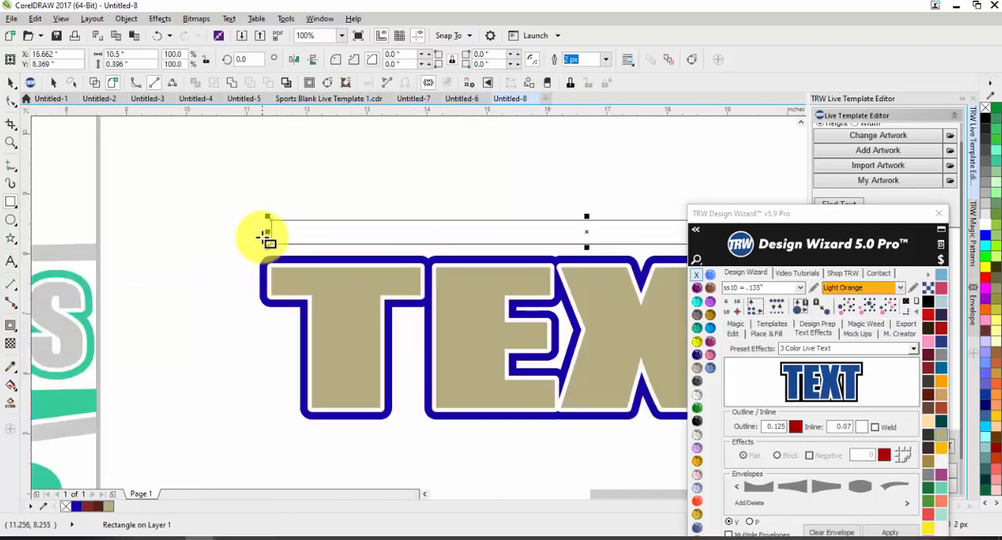
left_click_drag(269, 233, 240, 230)
scroll(242, 231, "down", 1)
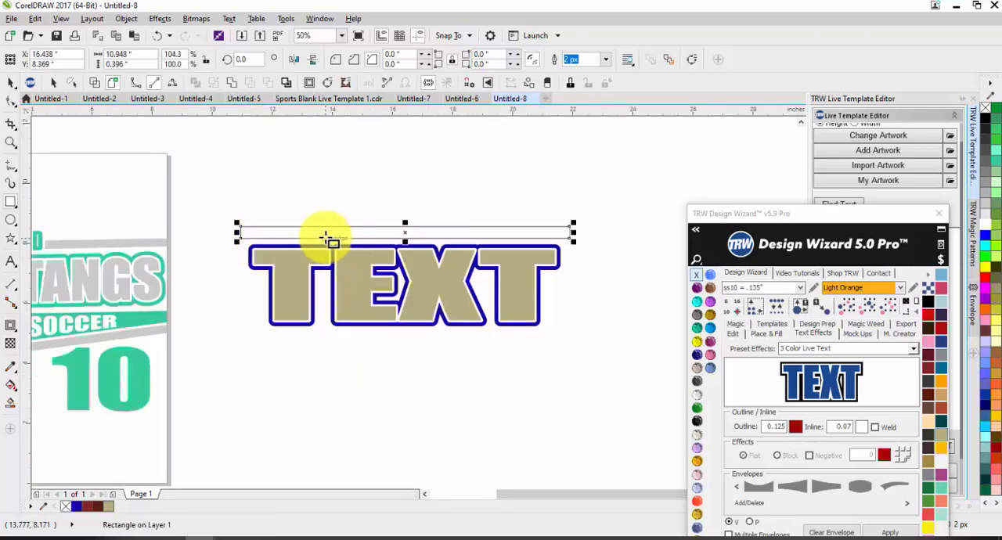
Place a copy of the thin rectangle directly beneath the text.
left_click_drag(369, 233, 383, 342)
scroll(565, 233, "down", 1)
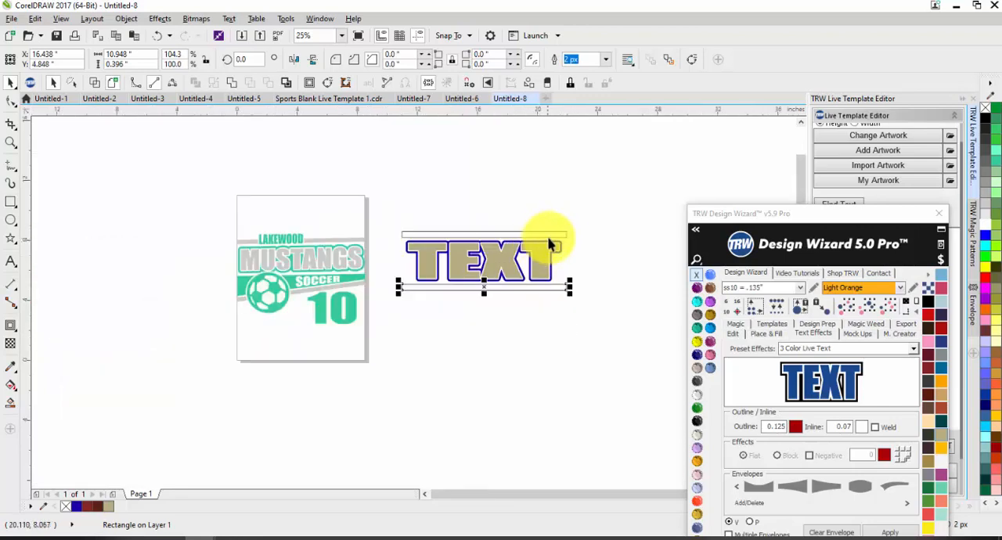
scroll(485, 251, "up", 1)
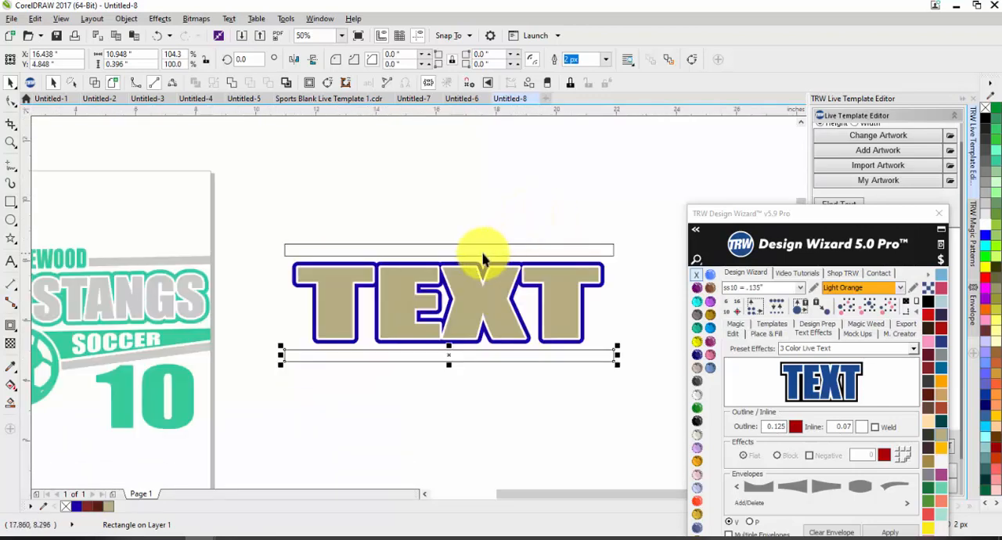
Move the whole Lakewood Mustangs design off the page to the free area on its left.
scroll(423, 245, "down", 1)
left_click_drag(370, 213, 169, 348)
left_click_drag(290, 261, 118, 263)
left_click(488, 369)
scroll(454, 281, "up", 1)
left_click_drag(454, 305, 458, 342)
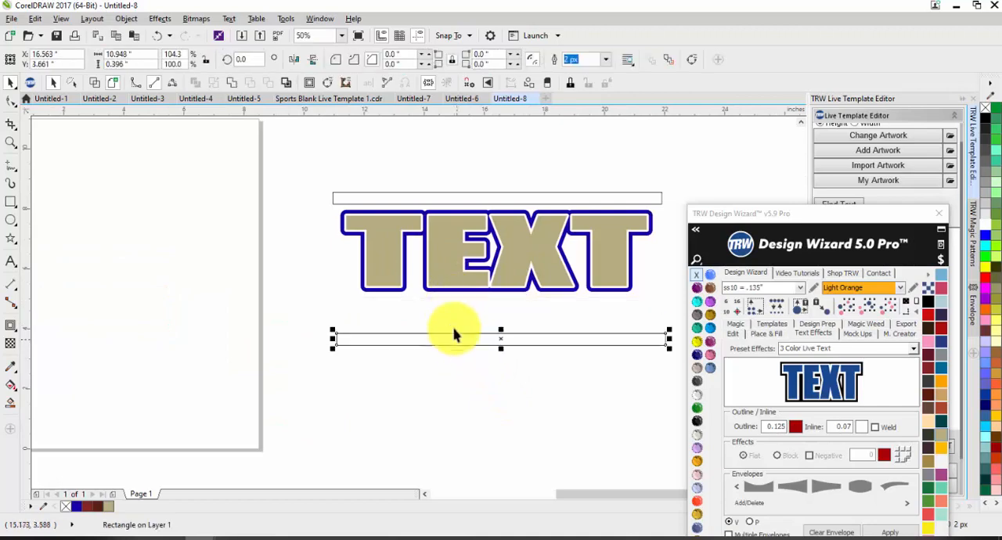
key("ctrl+z")
Group the two thin rectangles and fill them with navy blue from the vinyl palette.
left_click(437, 199, "shift")
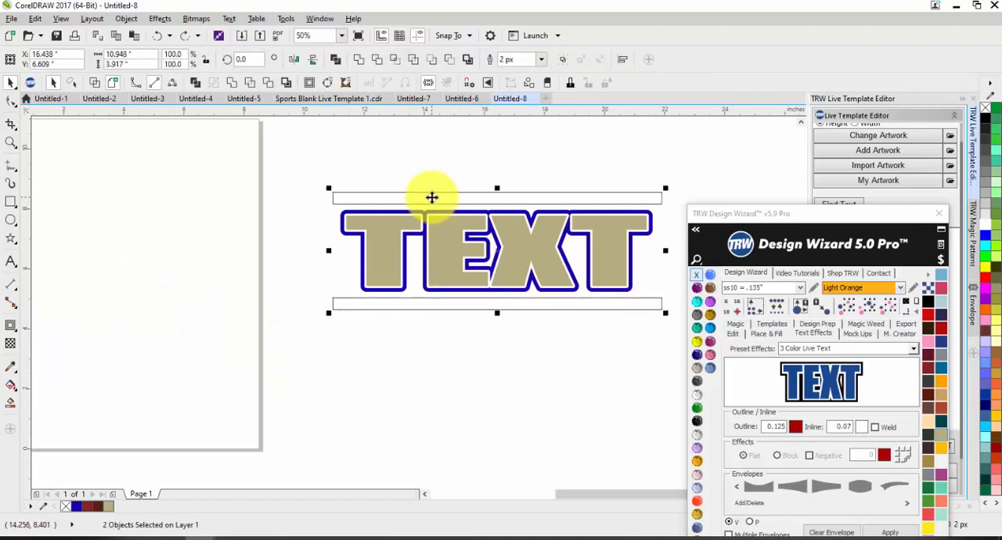
key("ctrl+g")
left_click(945, 345)
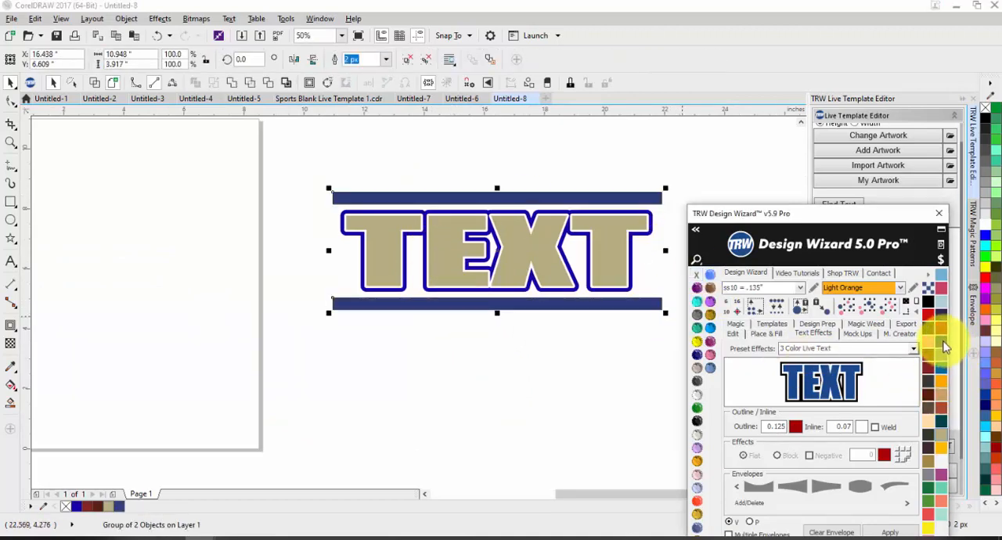
Sample the bars' navy blue and apply it as the fill color of the text's outer contour.
left_click(442, 356)
left_click(480, 290)
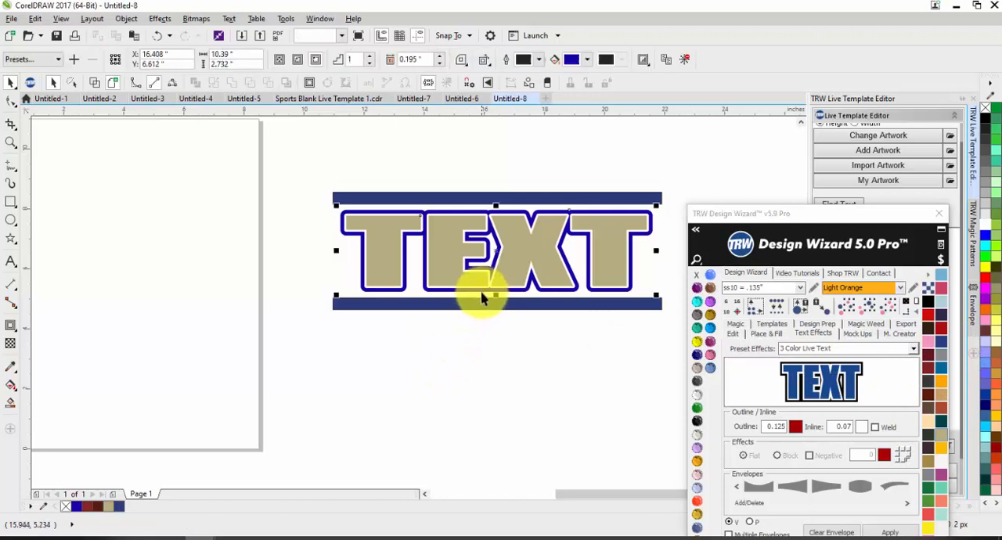
left_click(588, 63)
left_click(612, 94)
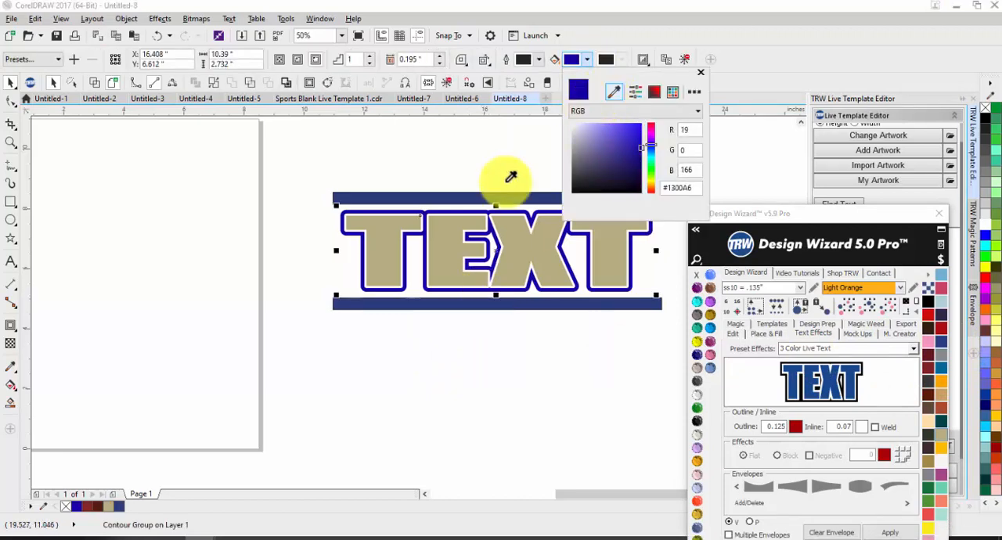
left_click(470, 194)
left_click(464, 162)
scroll(451, 164, "down", 1)
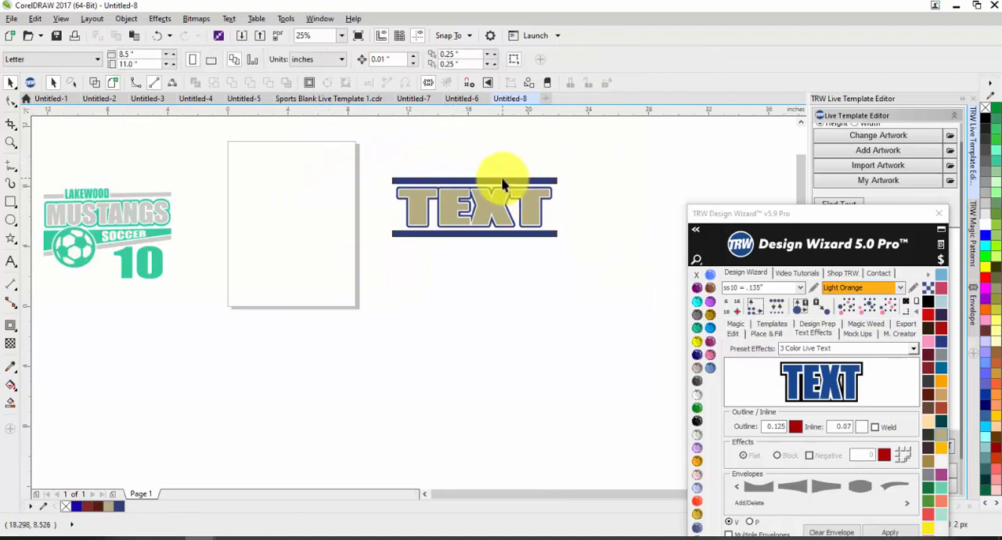
left_click_drag(505, 178, 506, 128)
key("ctrl+z")
Center the text and both bars together on the page.
left_click_drag(583, 254, 317, 163)
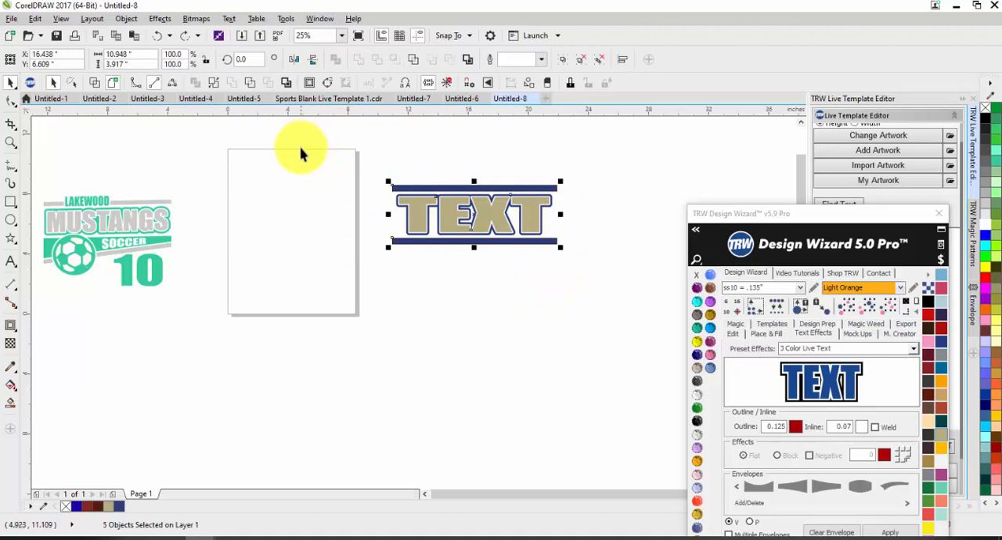
key("p")
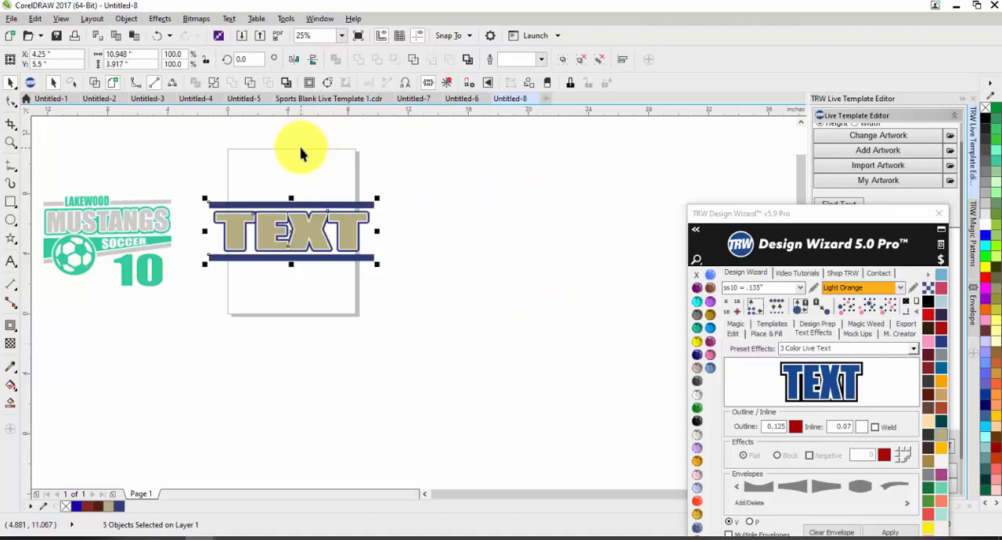
left_click(508, 189)
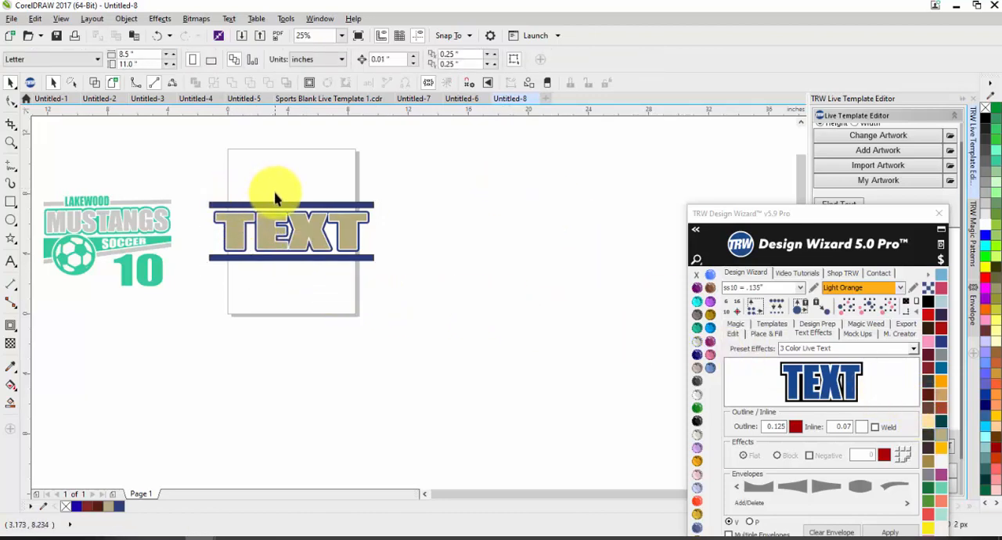
Ungroup the two navy bars and place a copy of the lower bar about 2 inches beneath it.
left_click(250, 262)
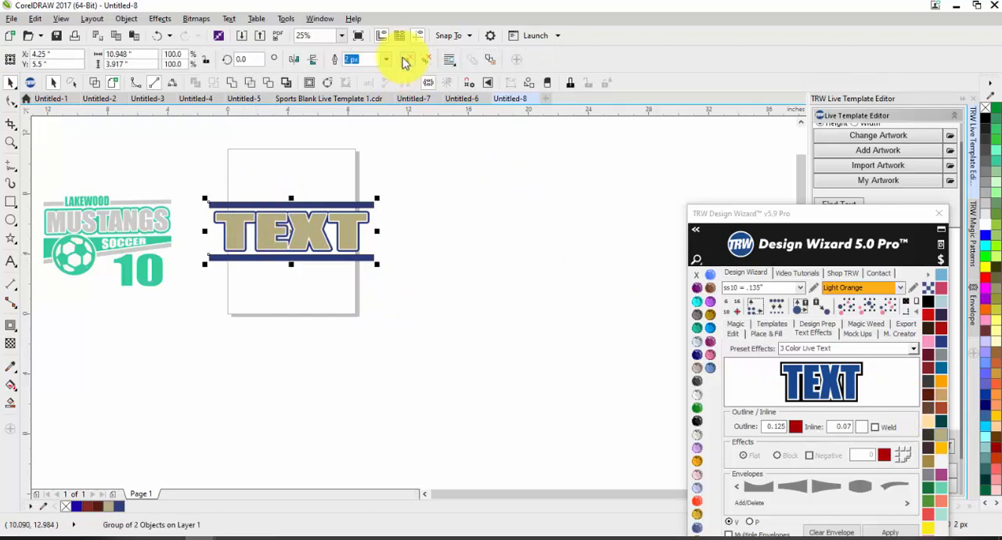
left_click(588, 239)
scroll(247, 268, "up", 1)
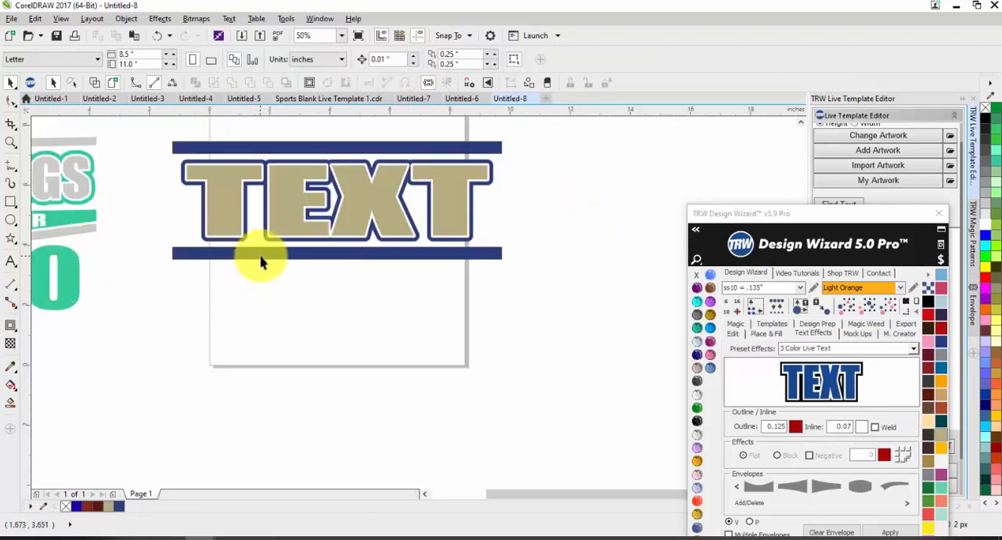
left_click_drag(261, 257, 275, 328)
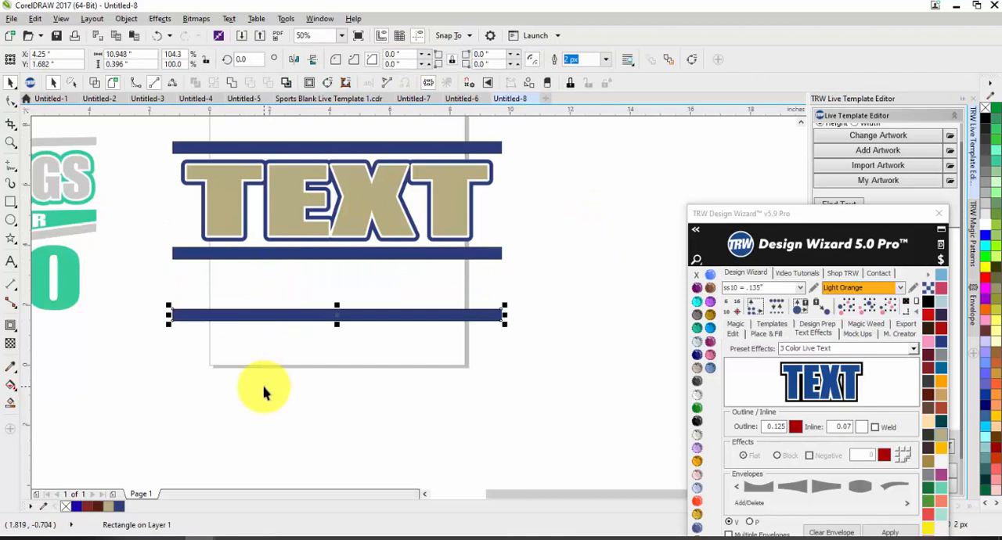
left_click(264, 391)
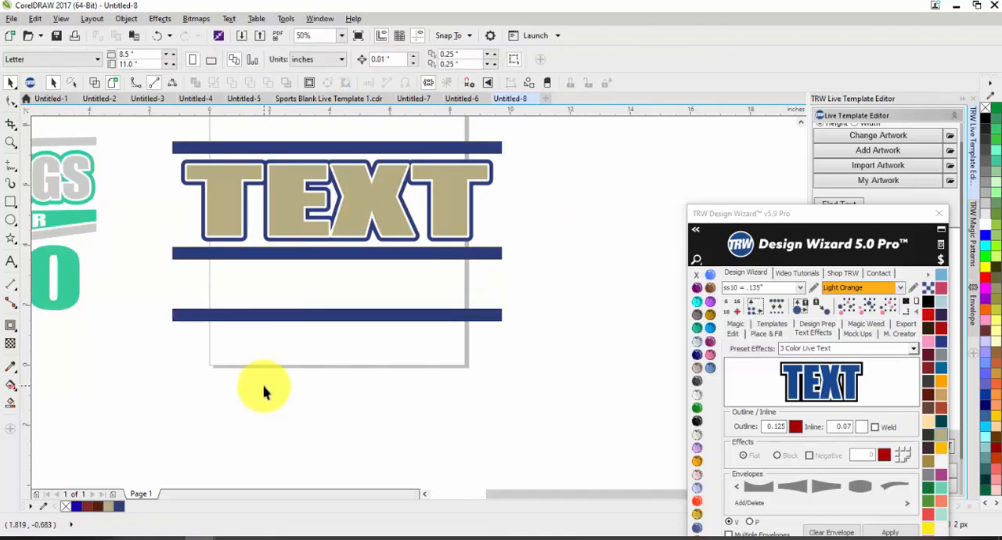
scroll(356, 284, "down", 1)
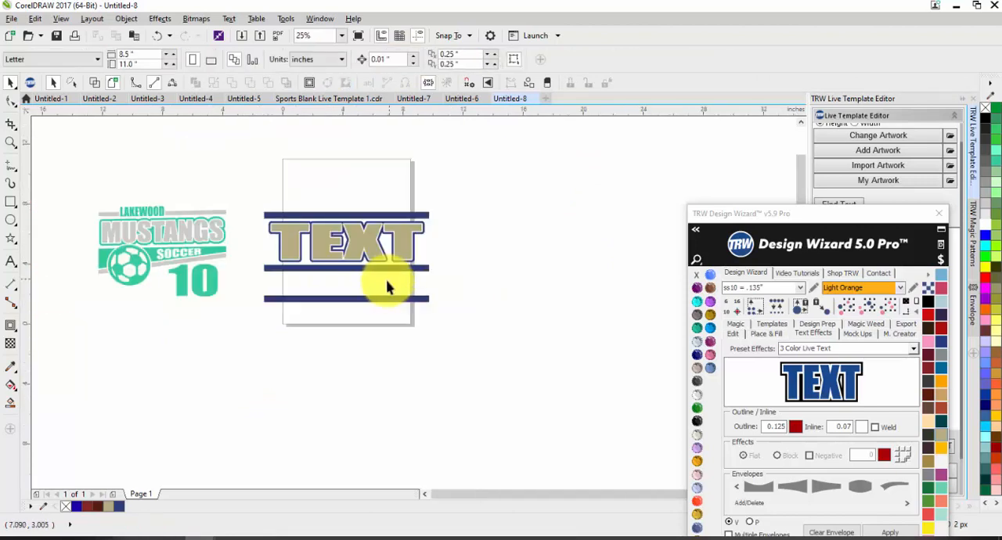
Try skewing the top navy bar horizontally to slant its ends, and undo the skew.
left_click(286, 269)
left_click(285, 269)
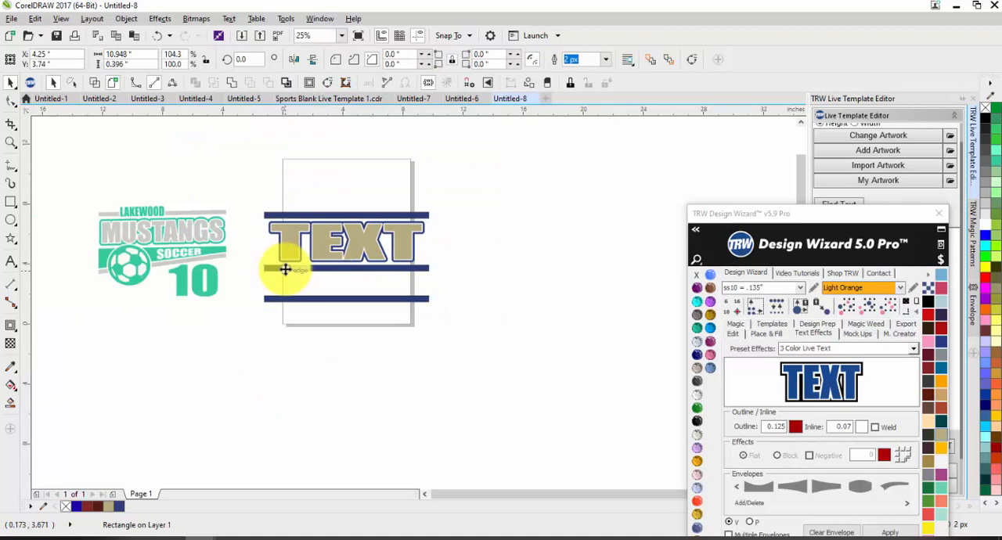
scroll(280, 198, "up", 1)
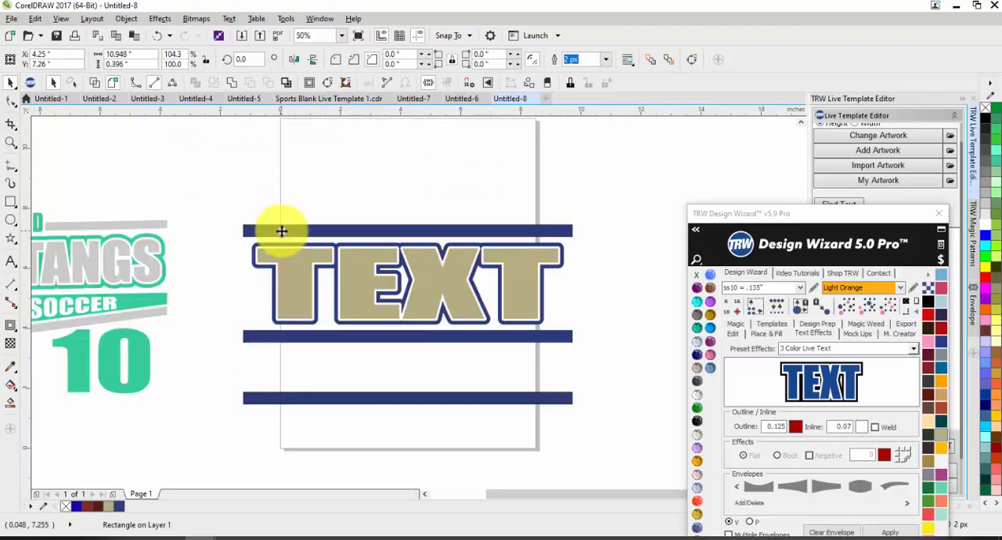
left_click(281, 231)
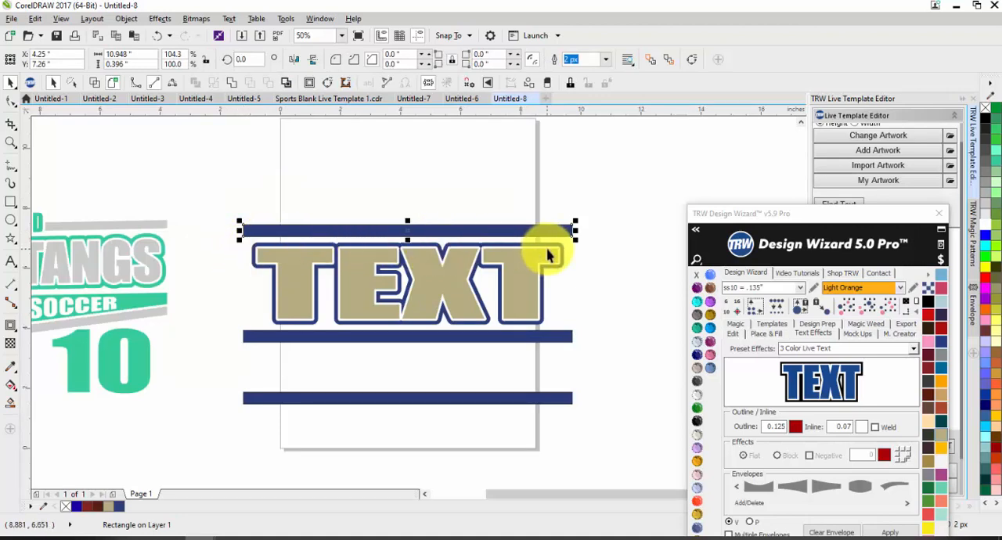
left_click(347, 231)
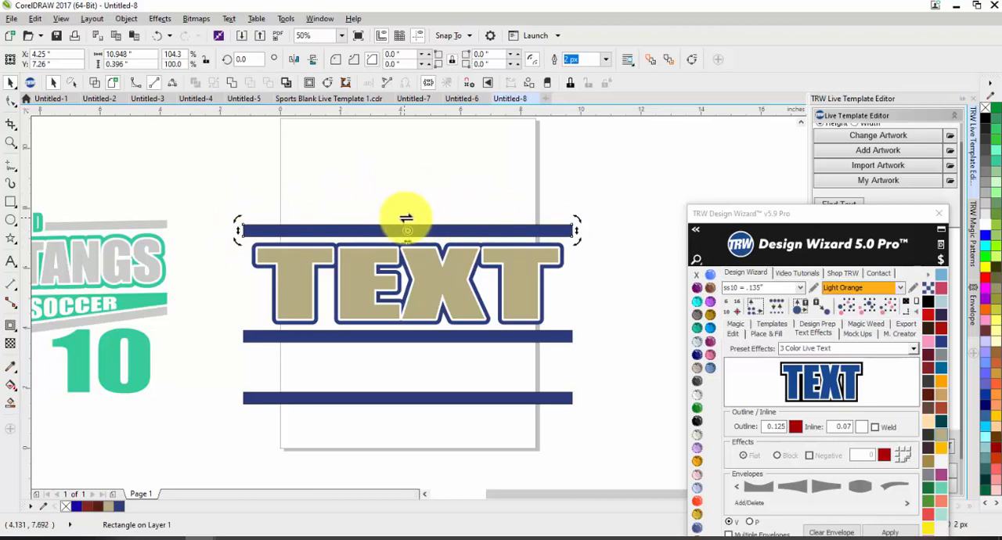
left_click_drag(407, 219, 416, 217)
left_click_drag(589, 227, 558, 188)
key("ctrl+z")
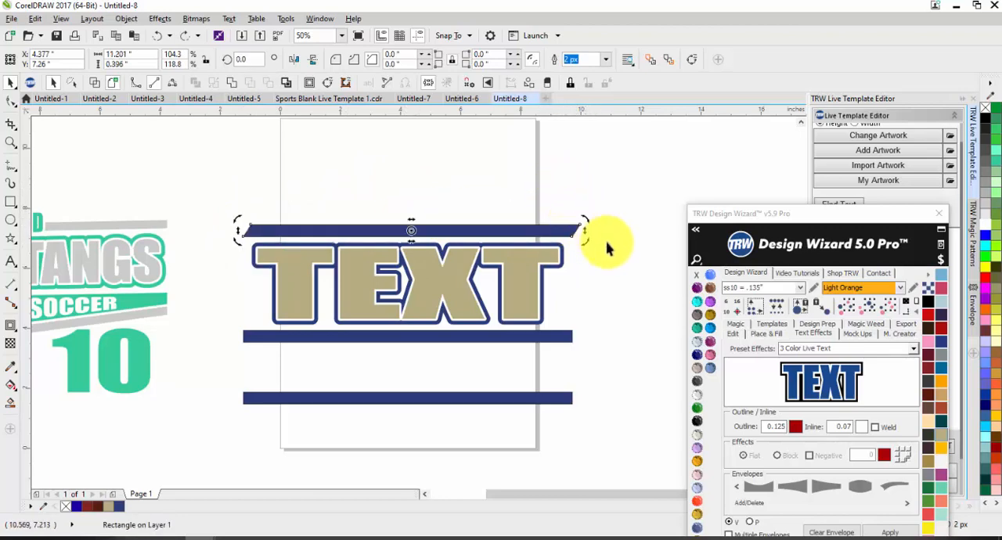
left_click(607, 278)
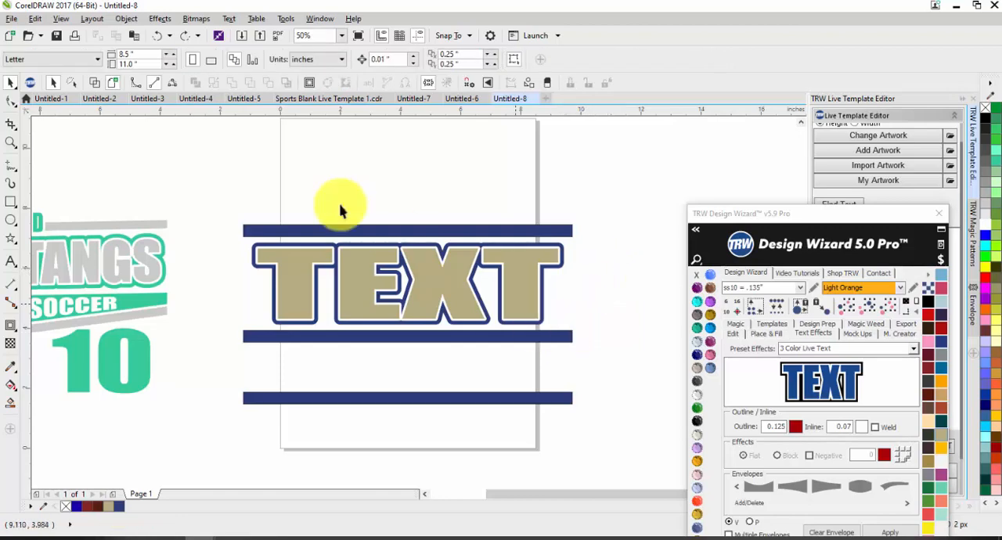
Convert the top navy bar above the text to curves and check its editable nodes.
left_click(311, 229)
key("ctrl+q")
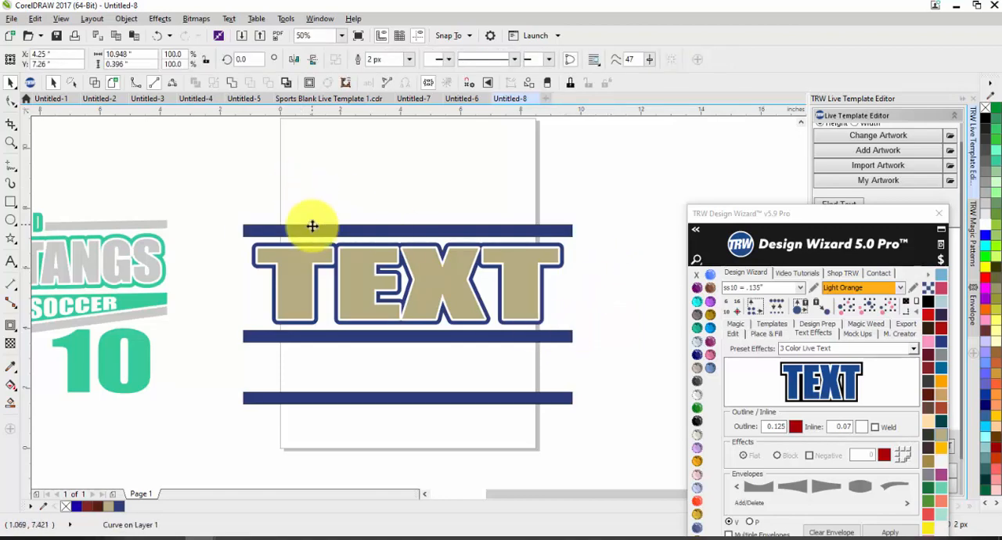
key("F10")
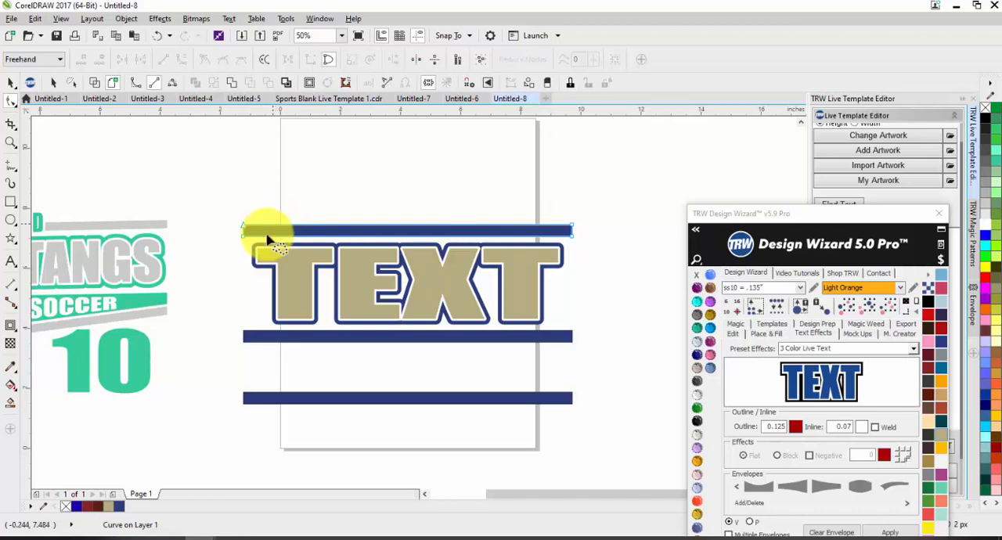
key("space")
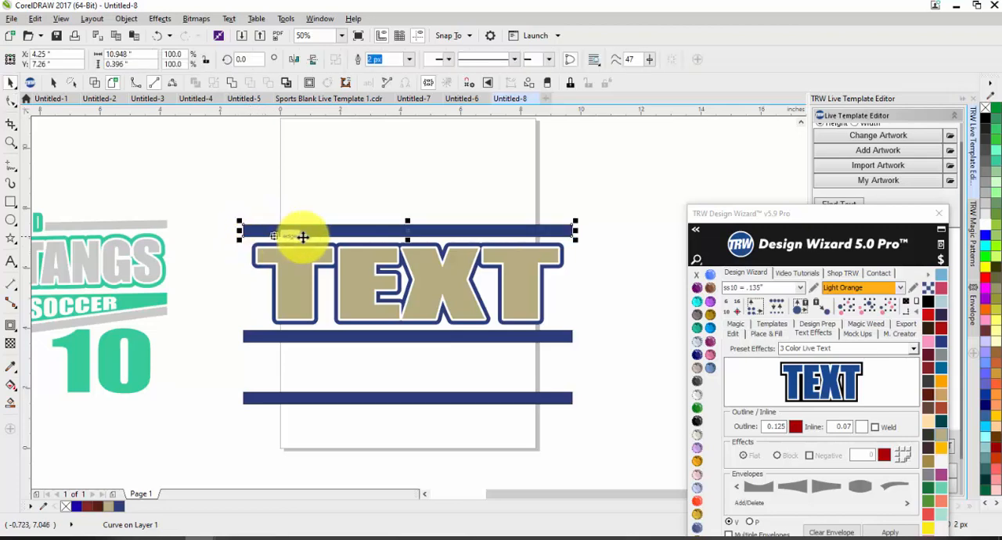
Try stretching the navy bar directly below the text downward to about 1.04 inches tall, and undo the stretch.
left_click(391, 336)
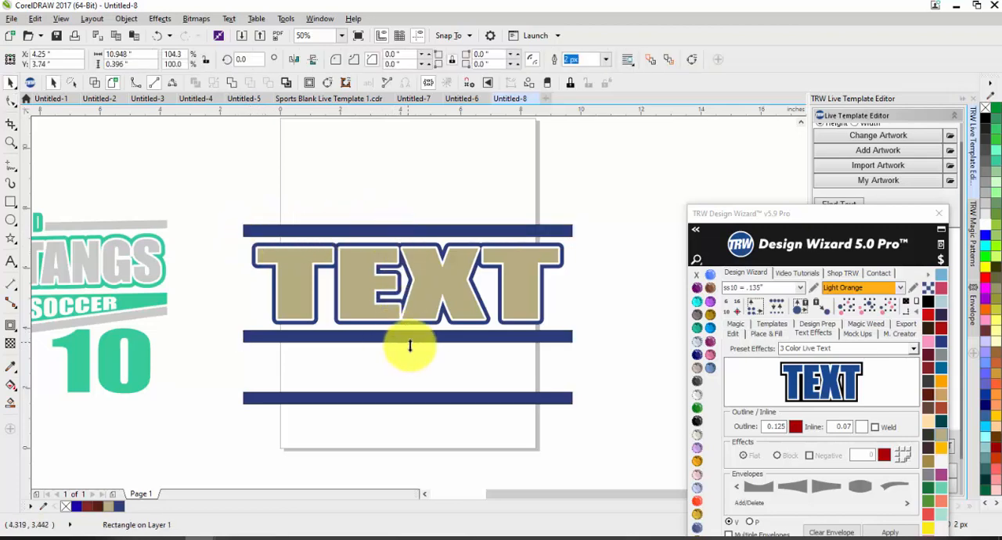
left_click_drag(407, 345, 402, 363)
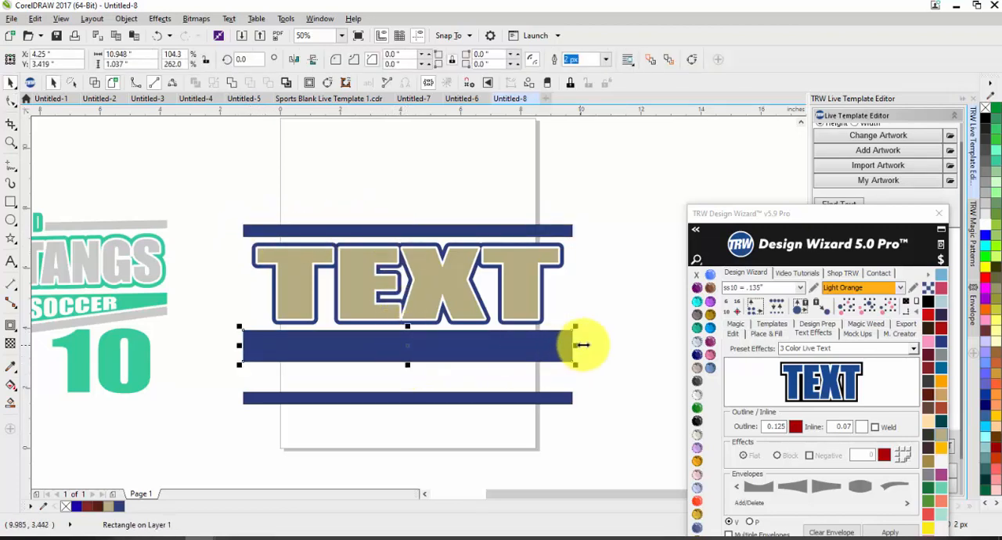
key("ctrl+z")
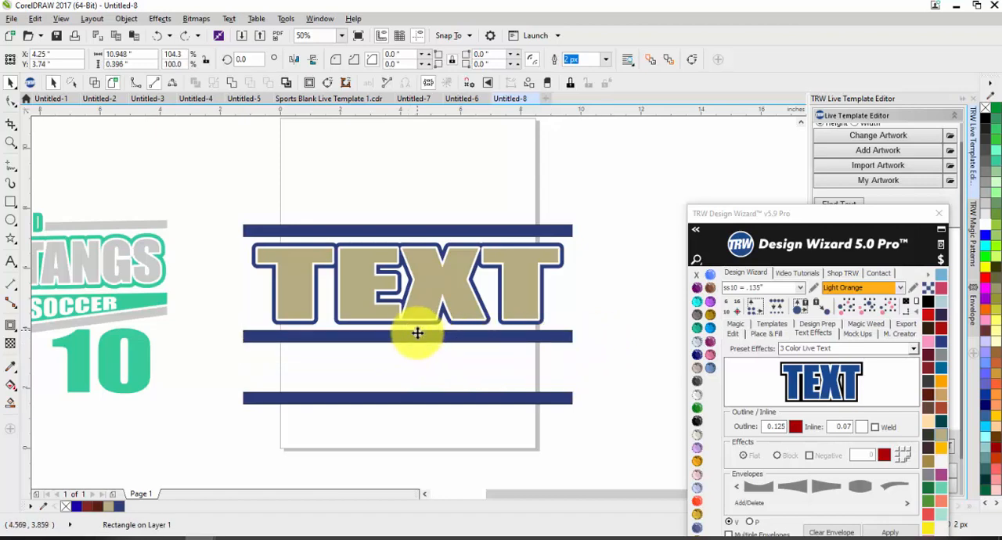
left_click(408, 333)
key("ctrl+z")
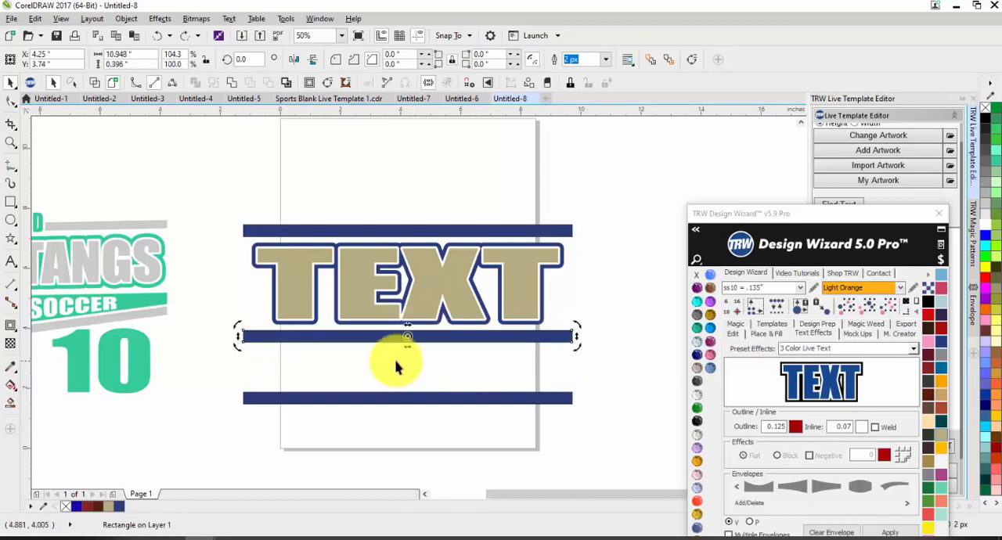
Convert the navy bar directly below the text to curves.
left_click(308, 352)
left_click(306, 342)
key("ctrl+q")
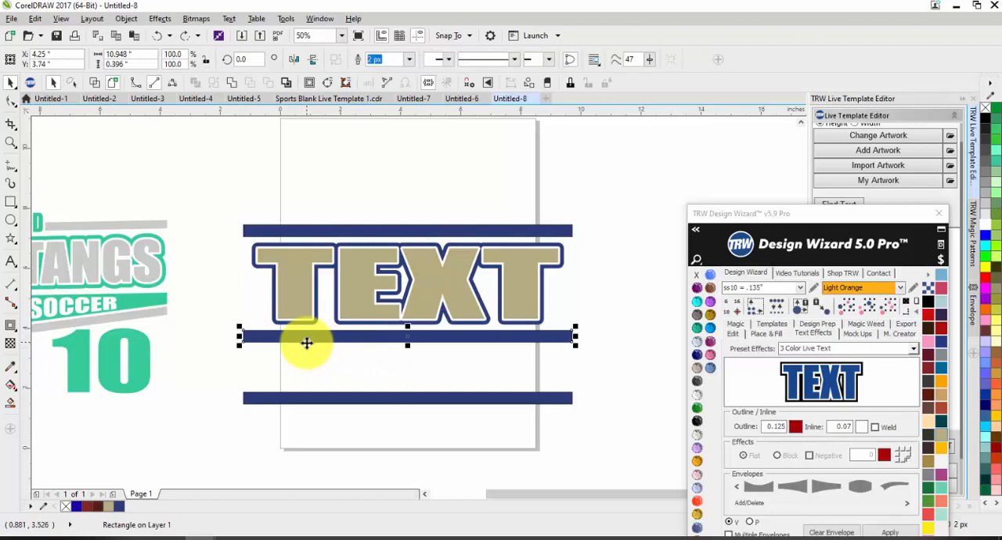
left_click(324, 373)
scroll(534, 286, "down", 1)
scroll(436, 320, "up", 1)
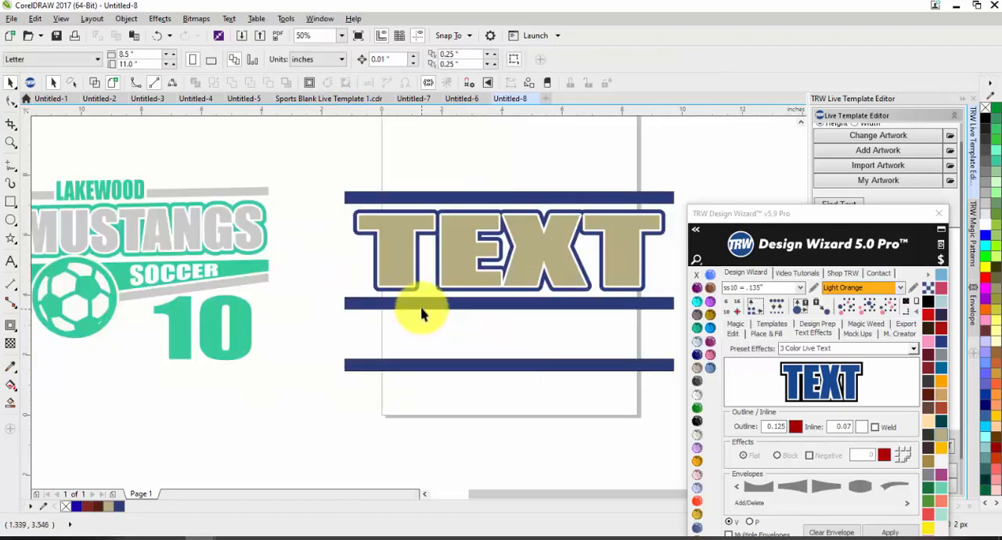
scroll(376, 301, "down", 1)
scroll(415, 291, "up", 1)
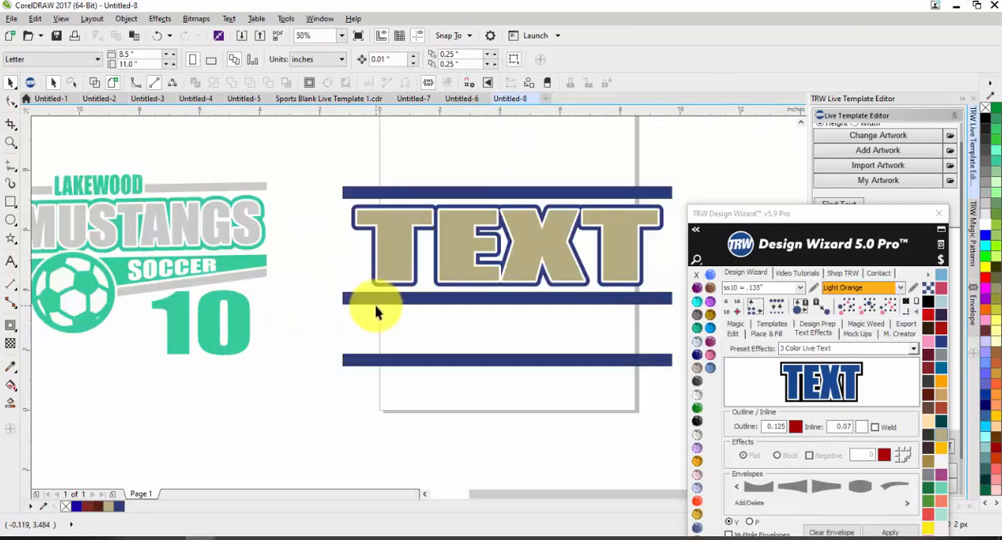
Reshape the middle bar into a wedge by lowering its bottom-left node to the lowest bar's upper edge and its bottom-right node slightly.
double_click(364, 297)
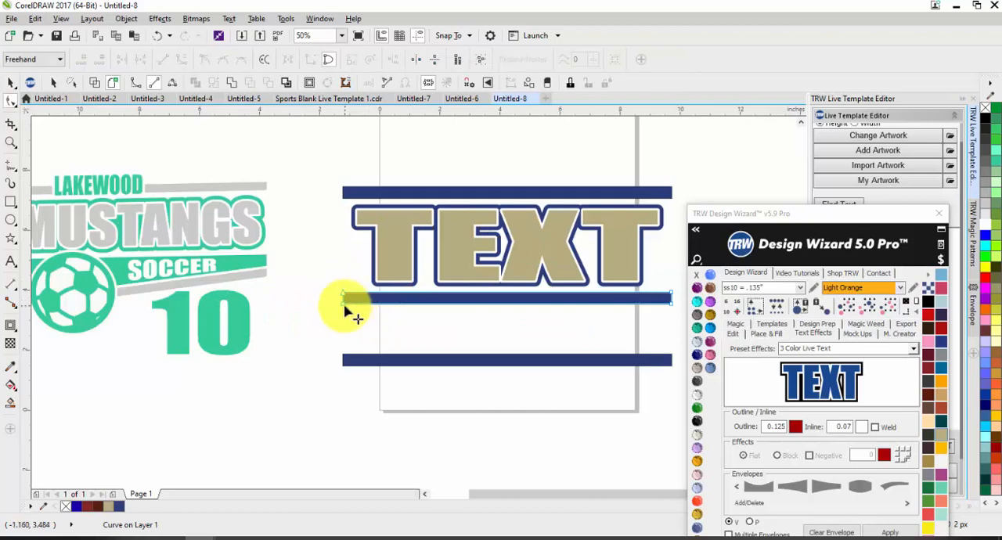
left_click_drag(344, 307, 345, 355)
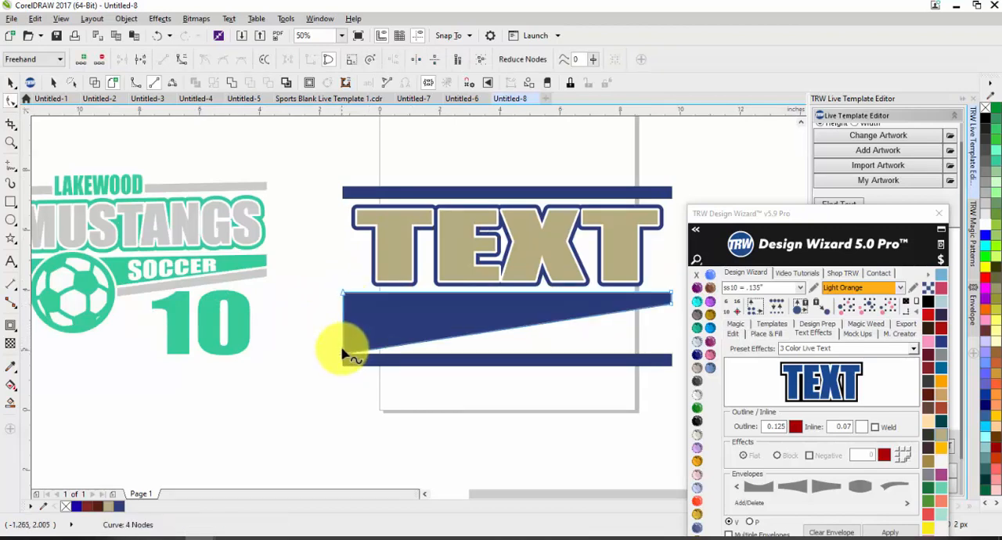
scroll(665, 314, "up", 3)
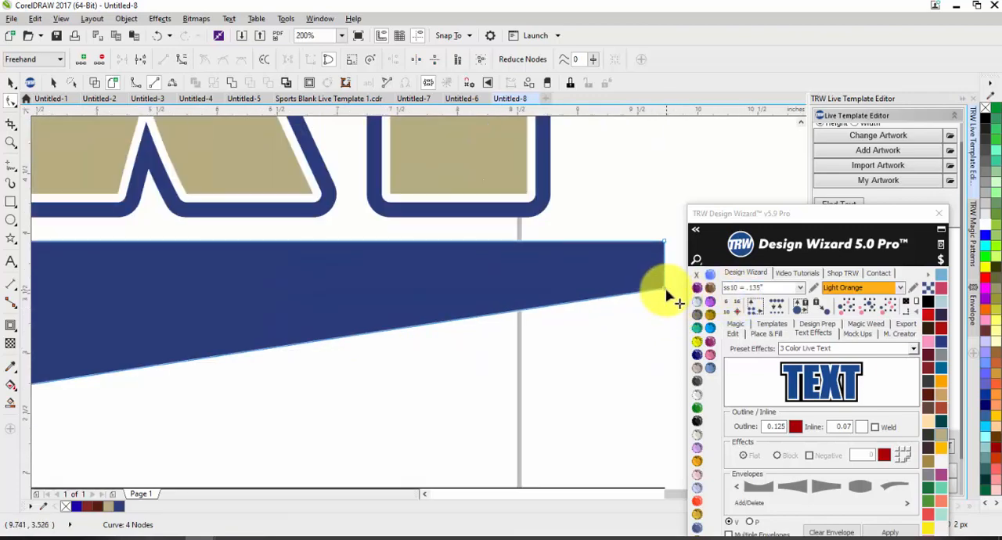
left_click_drag(666, 288, 667, 315)
scroll(647, 233, "down", 2)
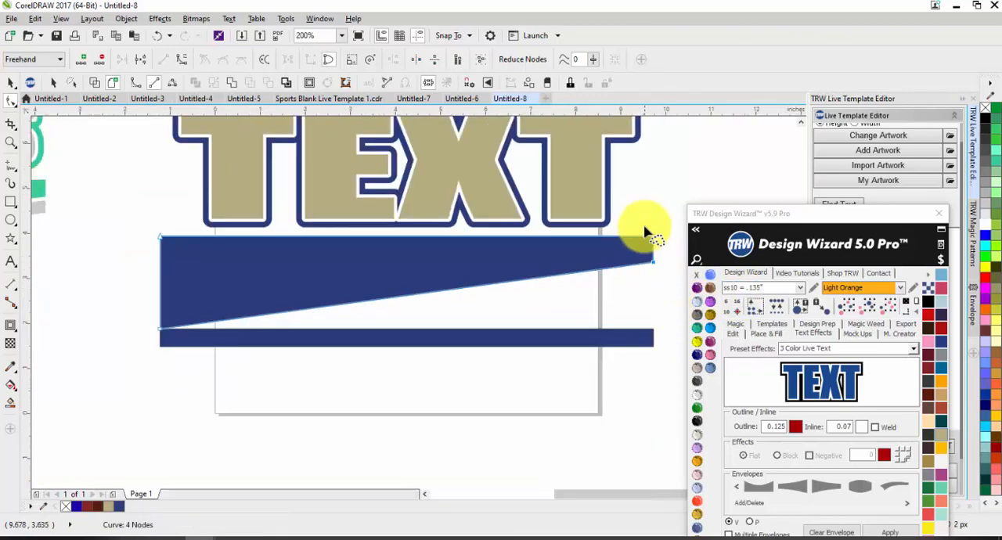
key("space")
left_click(648, 194)
Move the lowest navy bar slightly down and skew it vertically so it runs parallel to the wedge's slanted edge with a thin gap.
left_click_drag(414, 336, 413, 345)
scroll(516, 338, "down", 2)
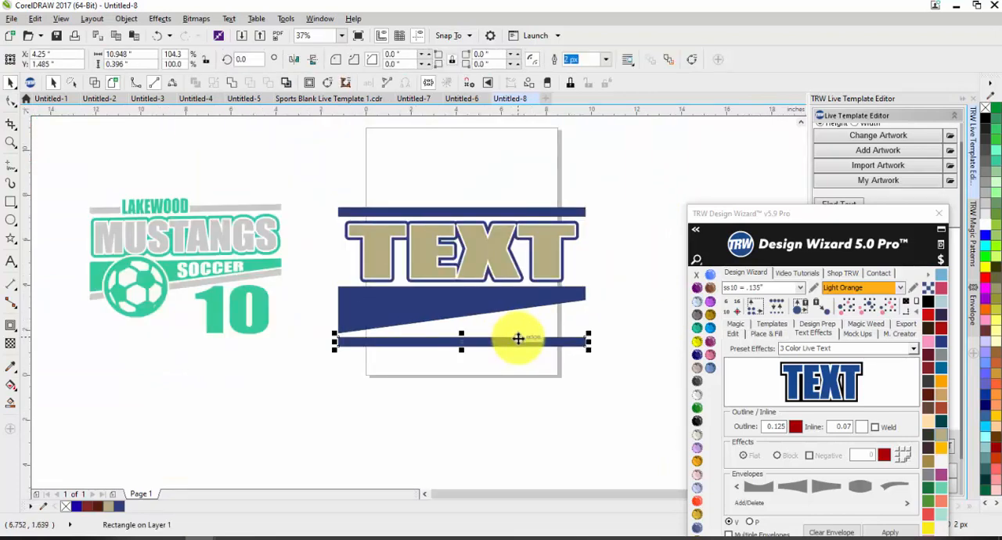
left_click(518, 338)
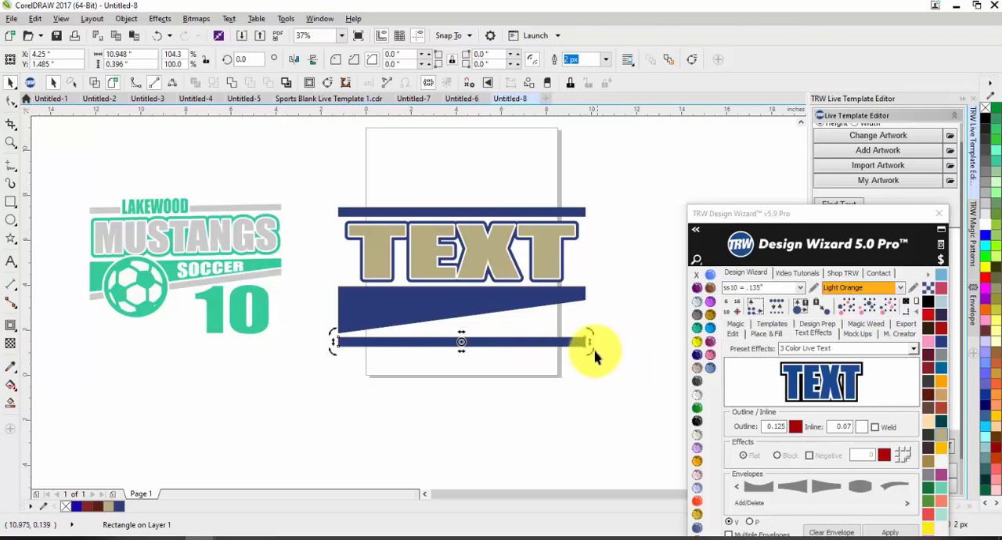
scroll(562, 339, "up", 2)
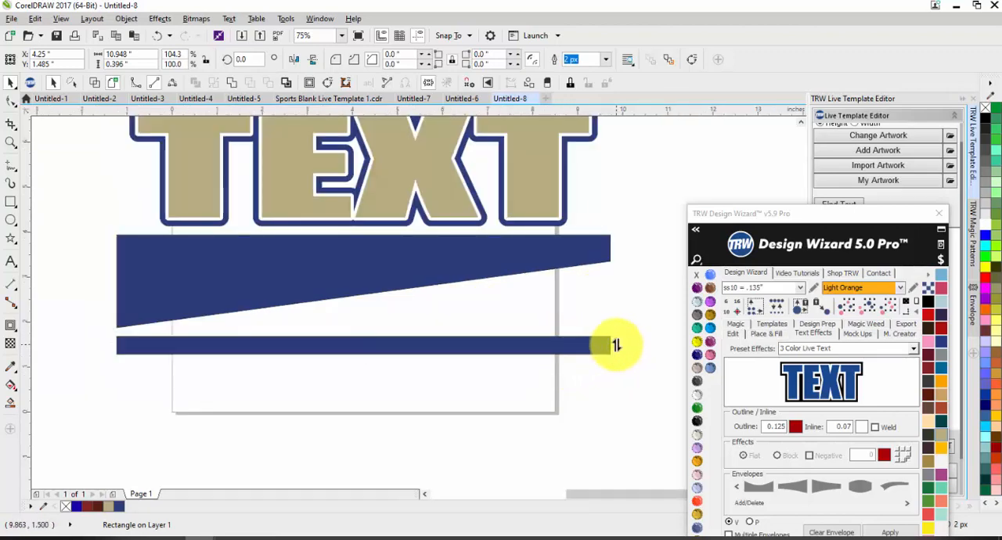
left_click_drag(616, 345, 623, 277)
left_click(505, 341)
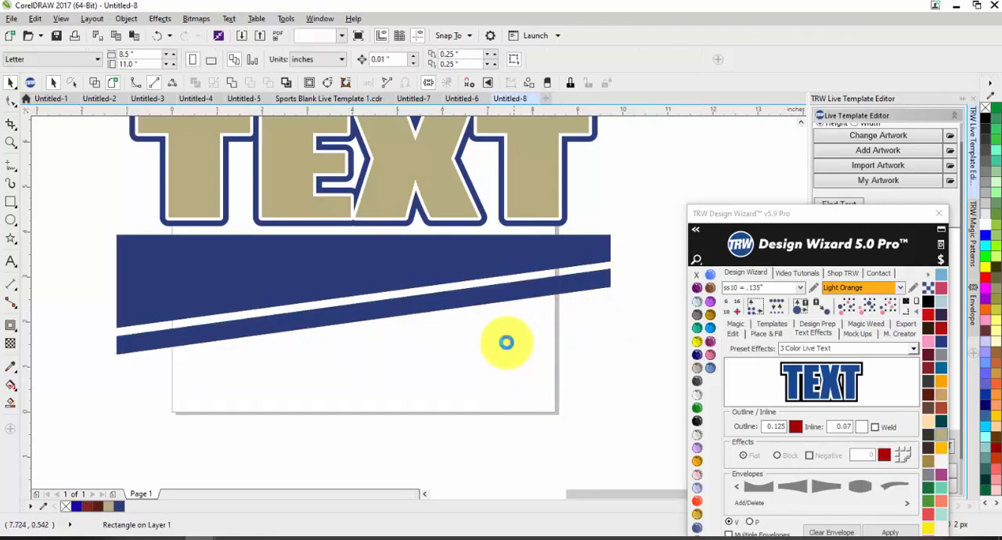
scroll(507, 343, "down", 2)
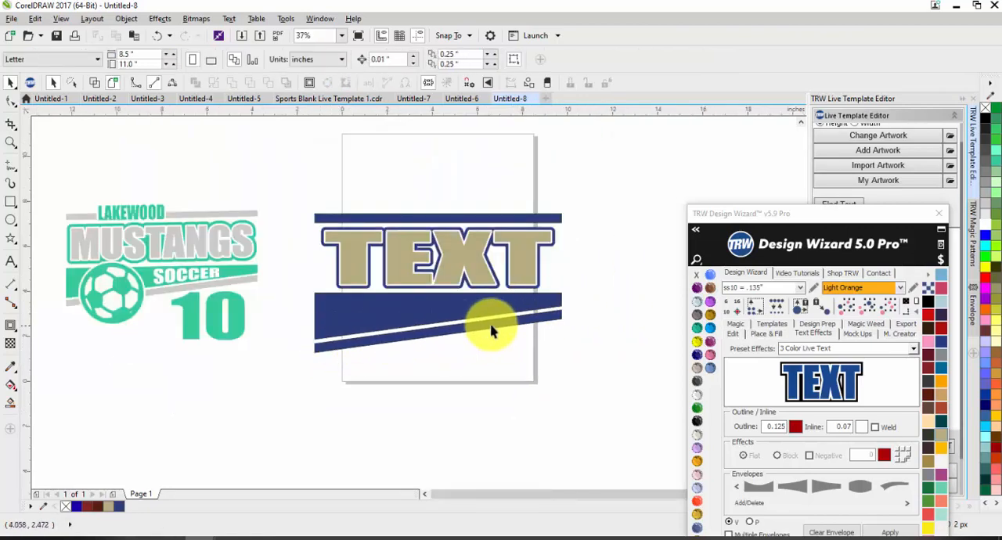
Fill the slanted lowest bar with the vinyl tan that matches the text and remove its outline.
left_click(521, 324)
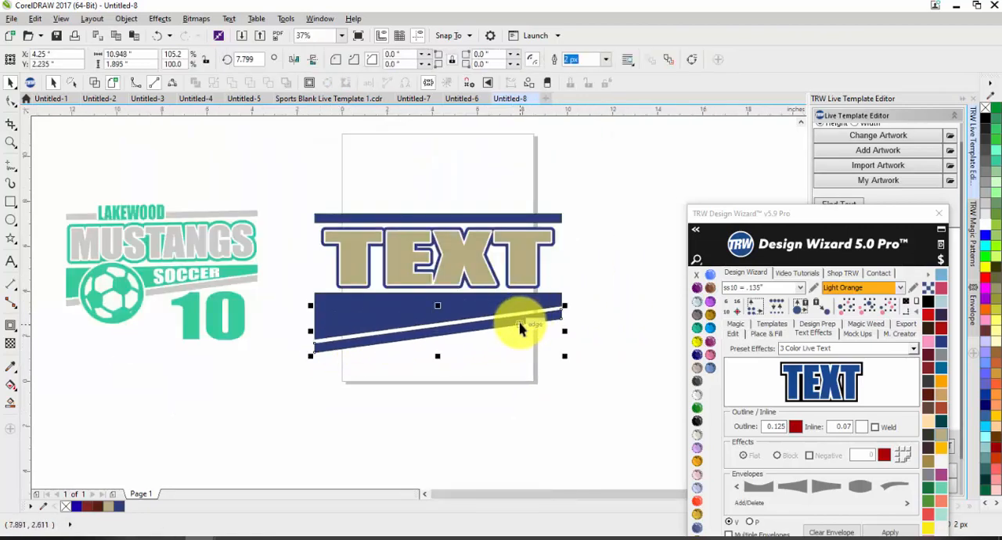
left_click(939, 397)
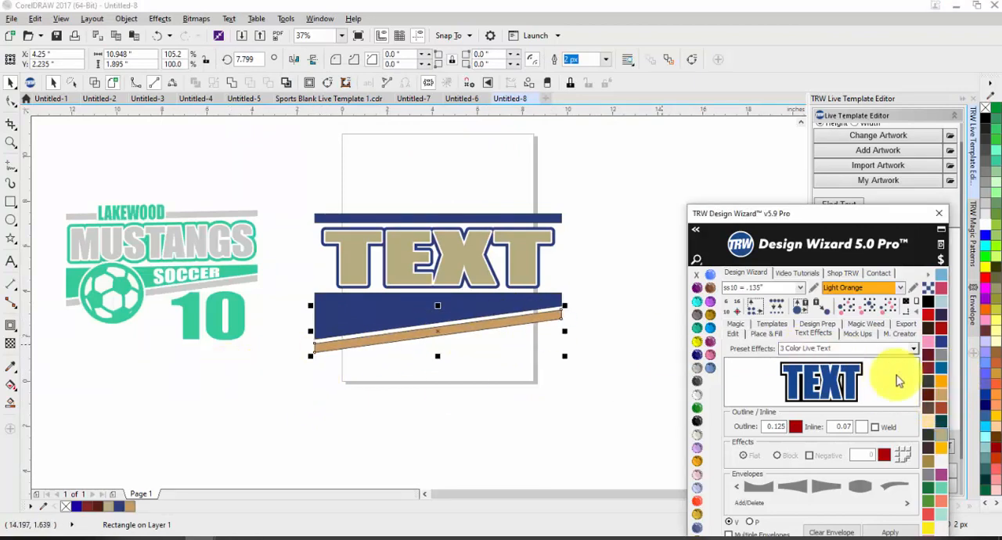
left_click(942, 435)
right_click(697, 275)
left_click(481, 352)
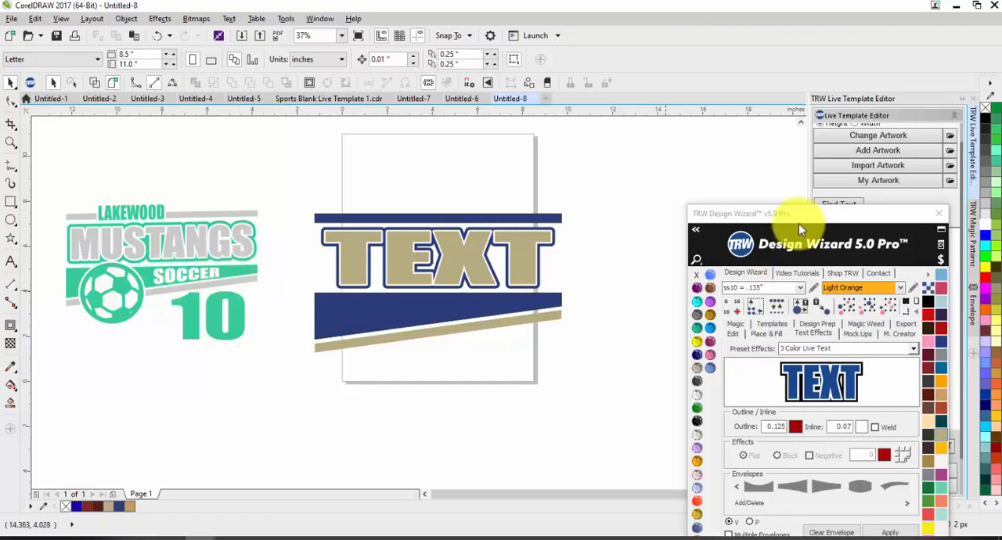
Start adding artwork and search the TRW clipart library for football.
left_click_drag(802, 240, 780, 335)
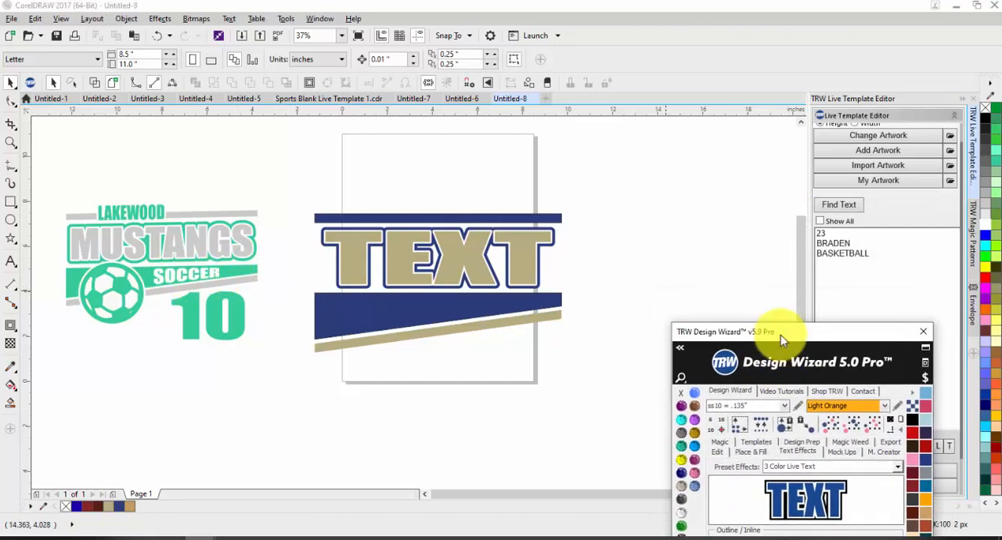
left_click(853, 152)
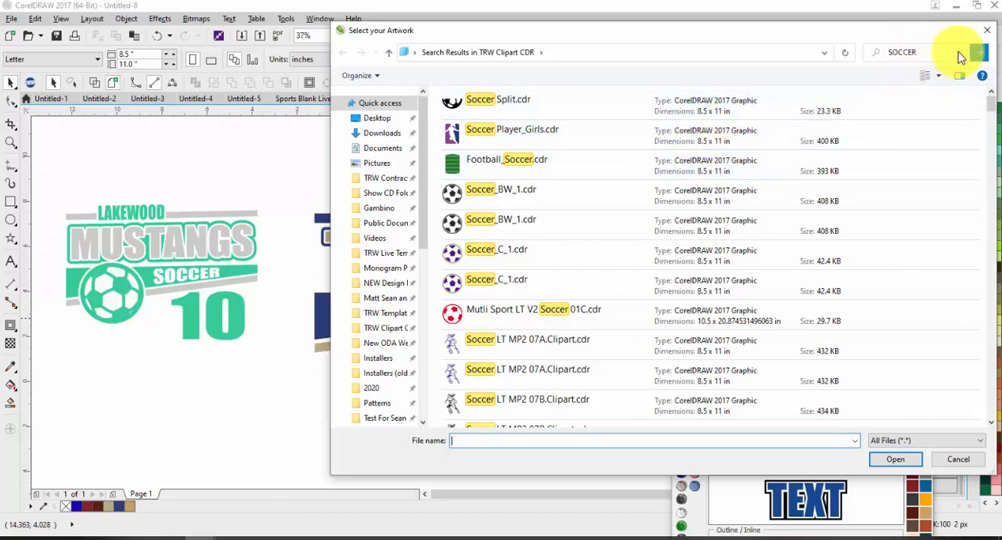
left_click(899, 52)
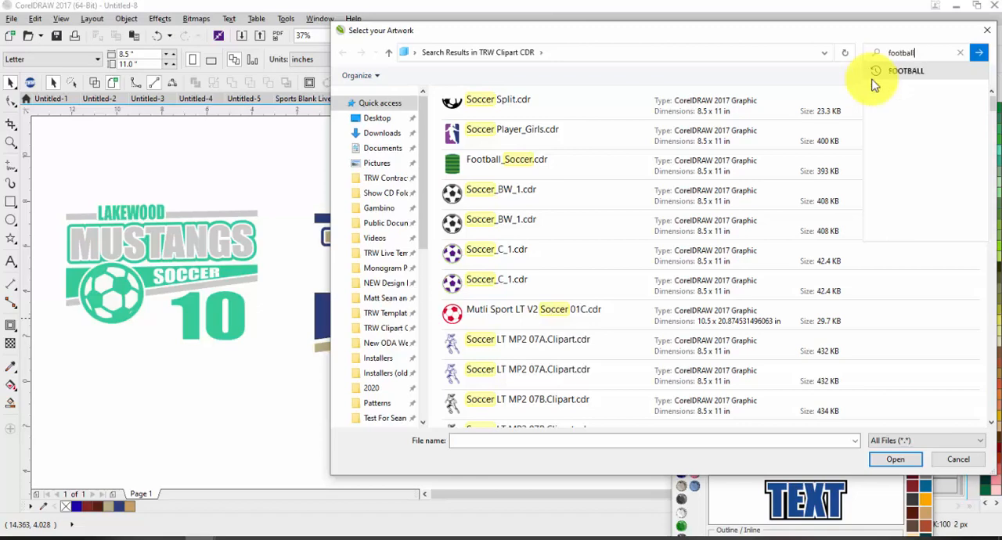
left_click(977, 52)
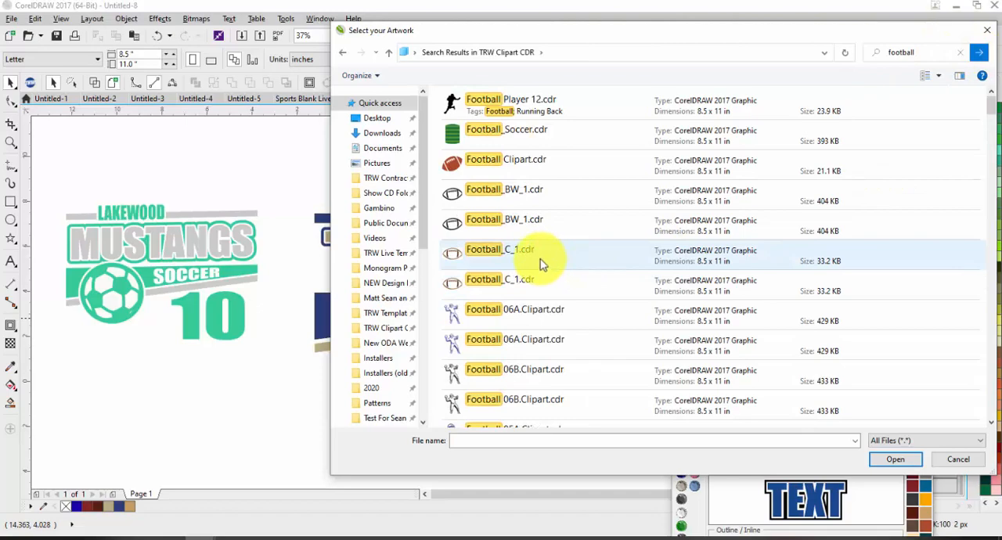
Add the TRW 0105A V3 Football Thick.cdr clipart to the design.
scroll(540, 265, "down", 5)
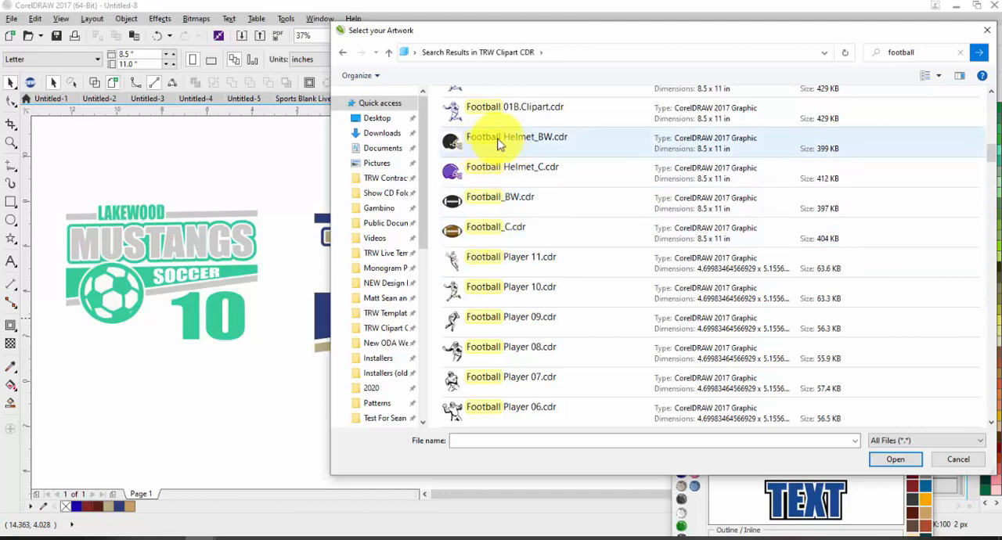
scroll(501, 161, "down", 5)
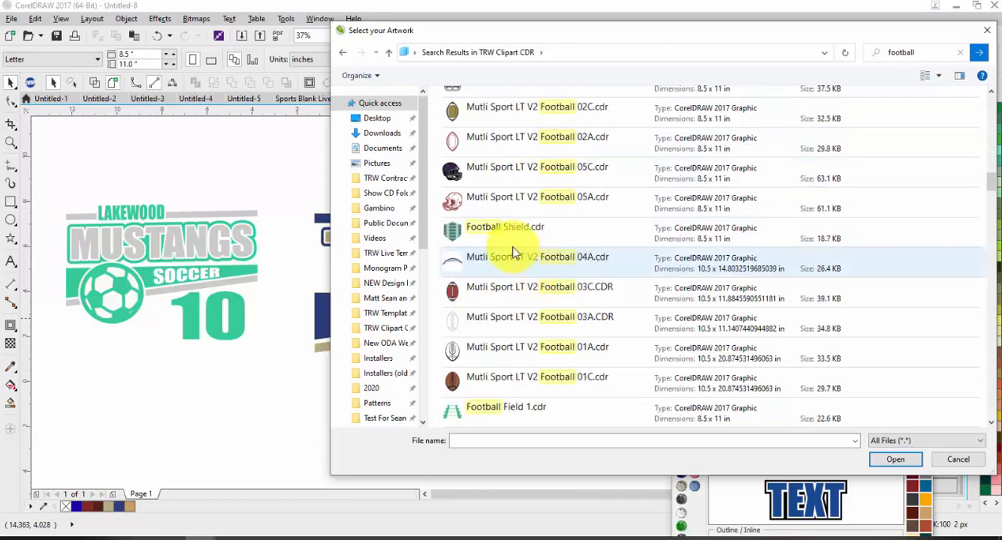
scroll(485, 251, "down", 3)
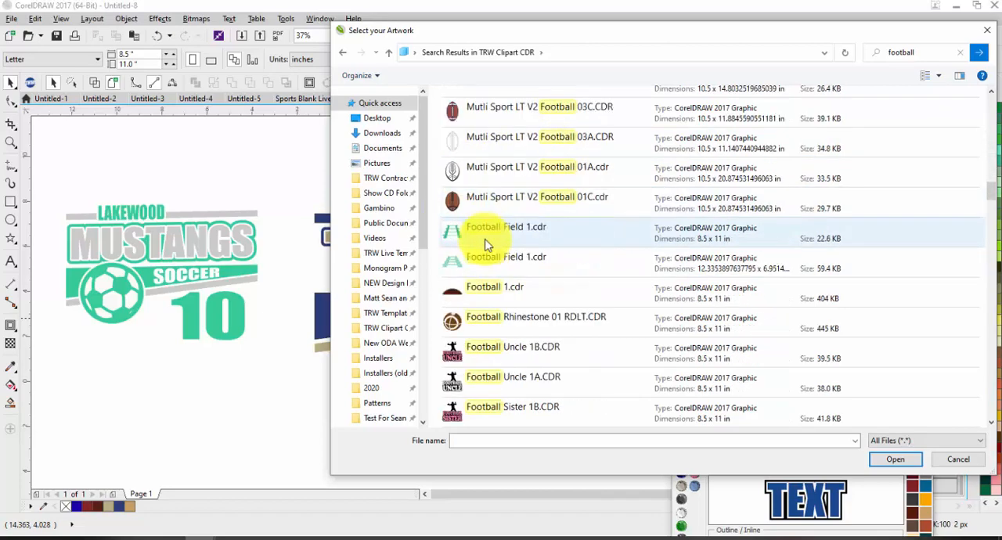
scroll(466, 257, "down", 10)
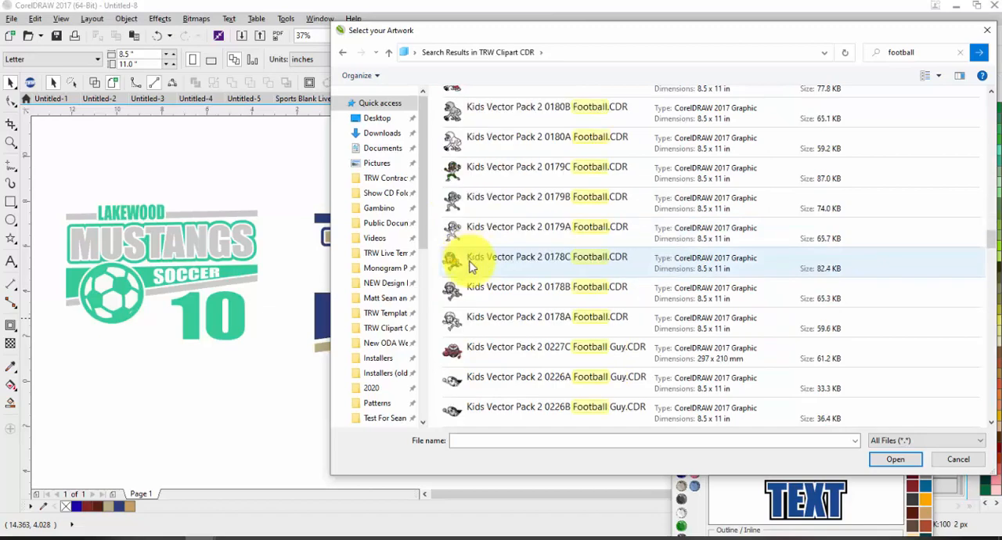
scroll(469, 266, "up", 3)
left_click(510, 278)
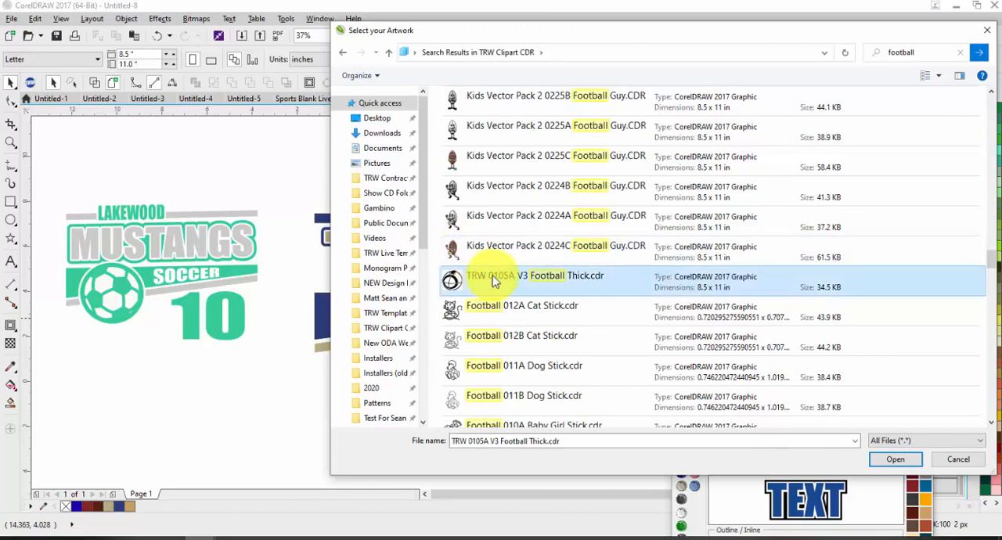
double_click(513, 280)
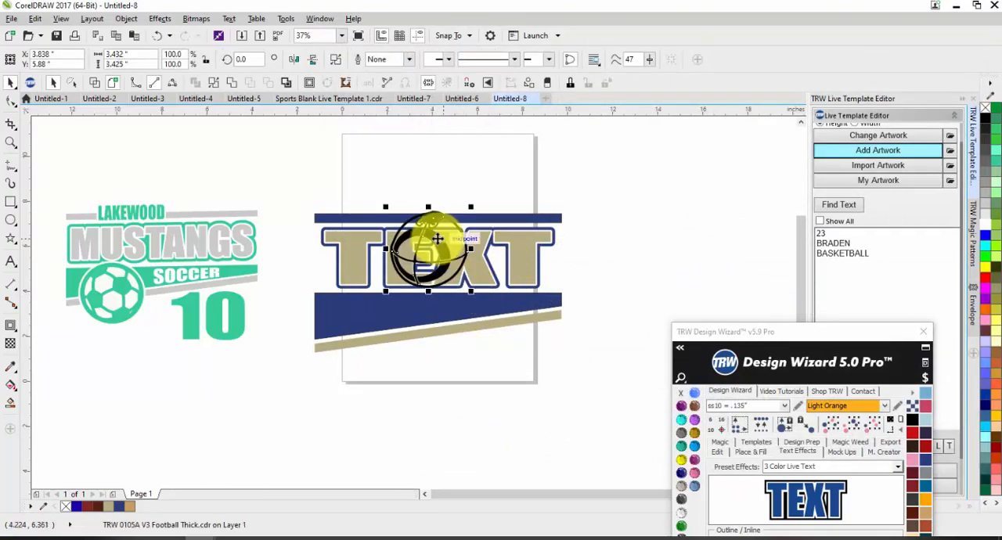
Move the football clipart down onto the left part of the navy wedge, overlapping the slanted tan bar.
left_click_drag(440, 244, 368, 307)
left_click(425, 354)
scroll(377, 338, "up", 2)
left_click(365, 315)
scroll(369, 309, "down", 2)
left_click(459, 358)
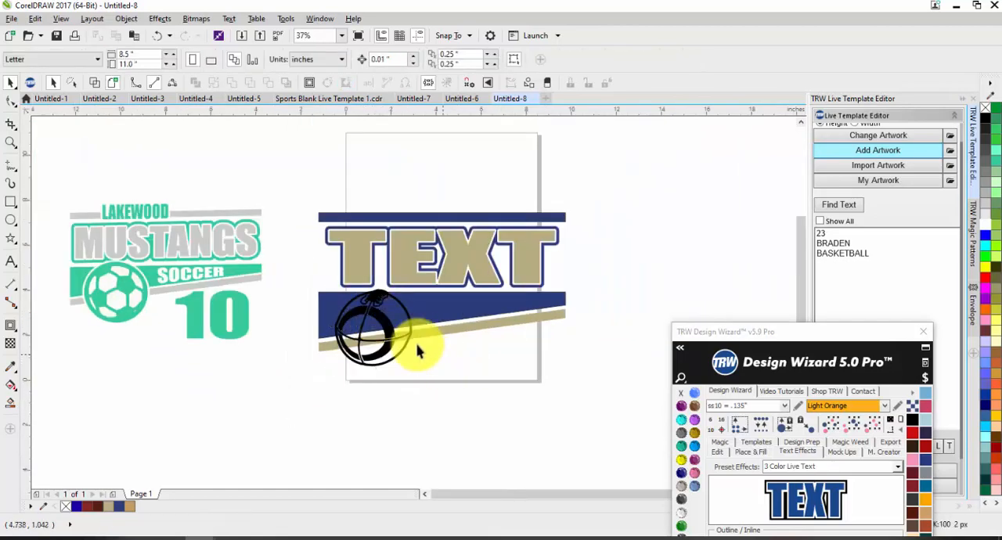
Fill the football clipart with the reddish-brown vinyl color.
scroll(386, 327, "up", 2)
left_click(352, 313)
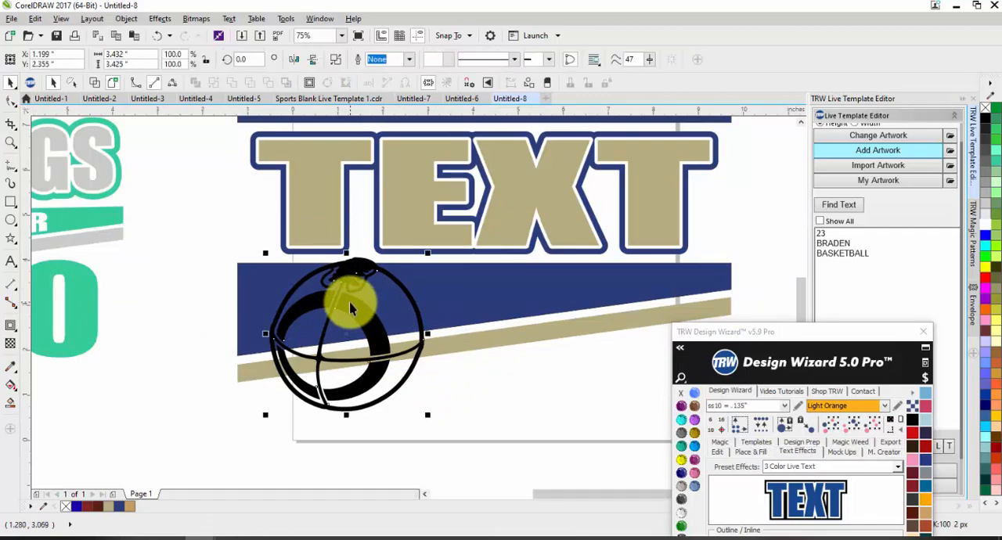
left_click(926, 472)
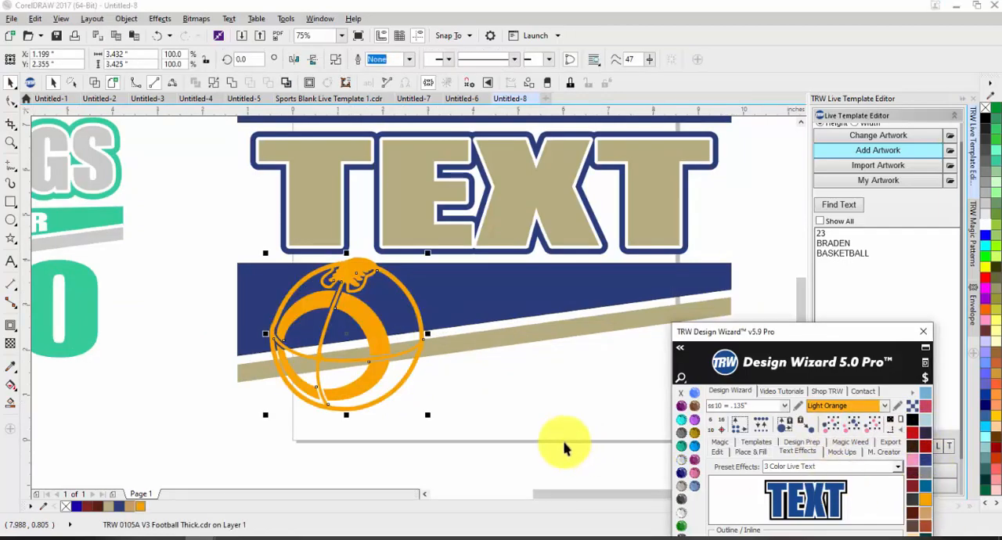
left_click(926, 524)
left_click(498, 411)
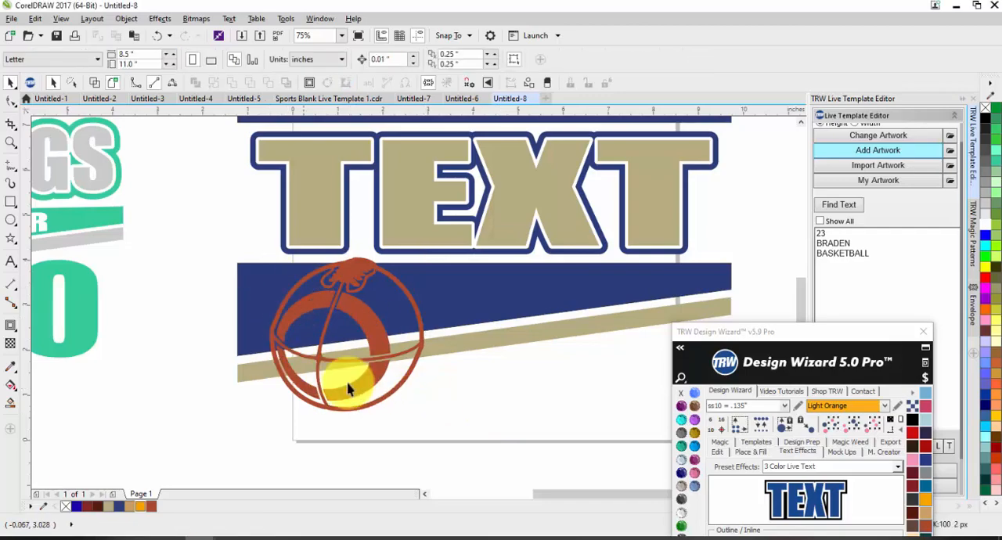
Examine how the football clipart overlaps the navy wedge and the slanted tan bar.
scroll(329, 329, "down", 2)
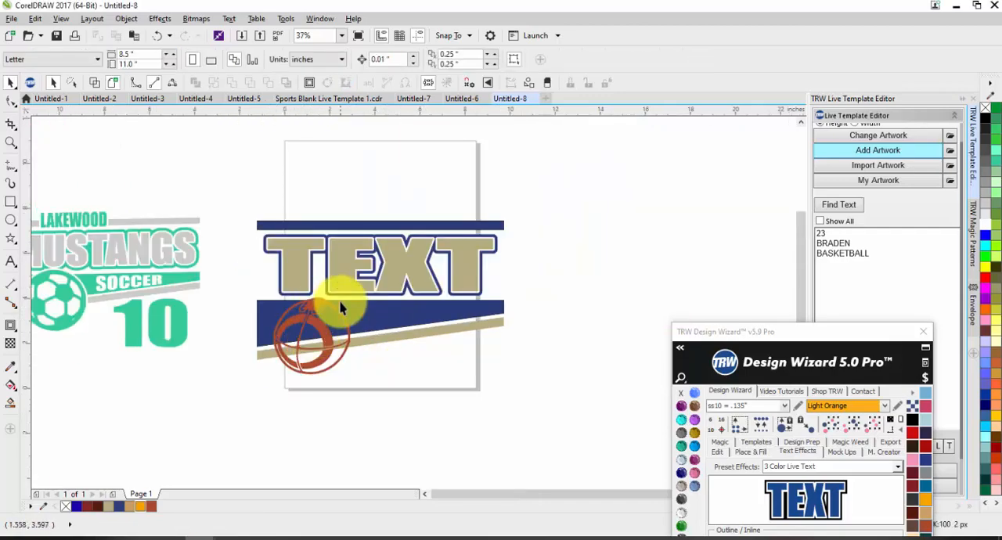
scroll(286, 317, "up", 2)
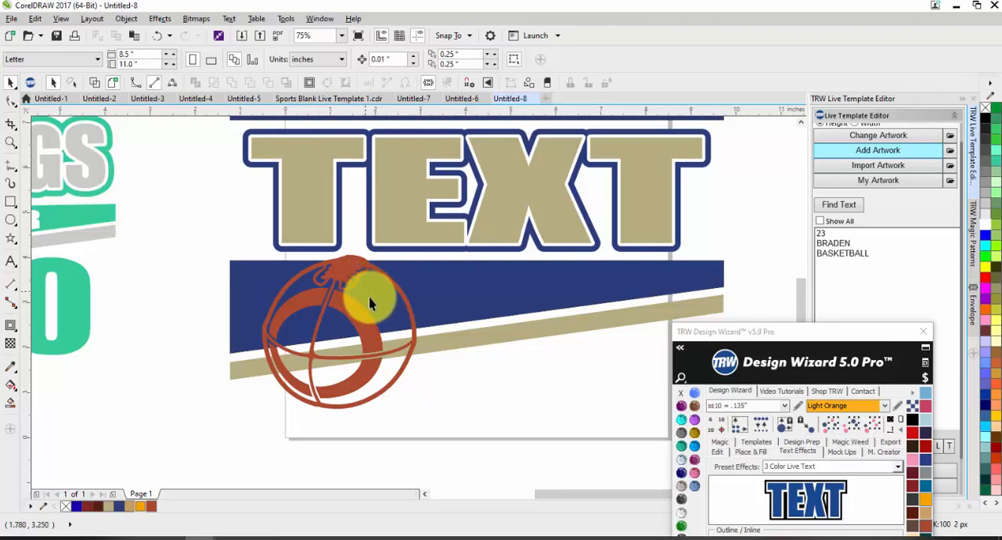
scroll(369, 293, "down", 2)
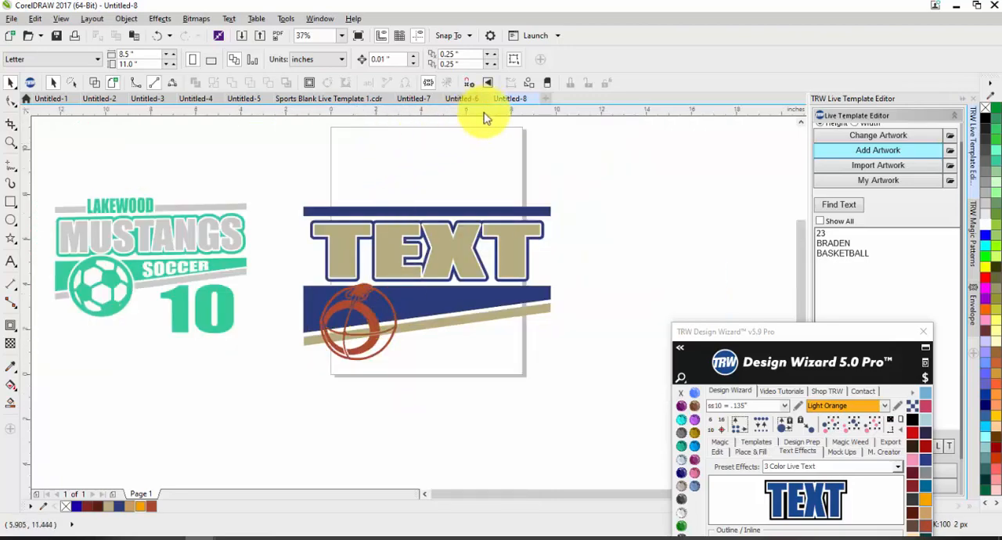
left_click(338, 325)
scroll(331, 303, "up", 2)
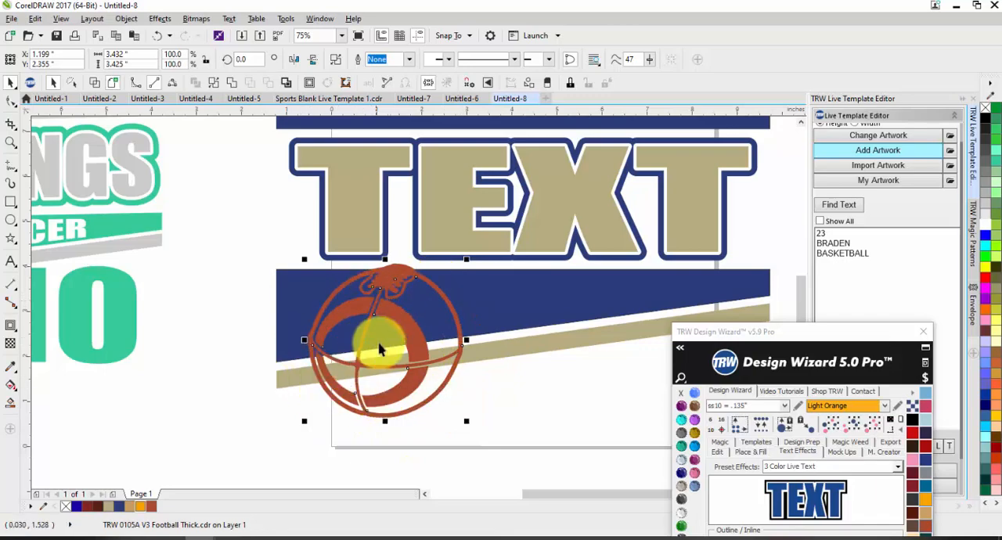
left_click(554, 398)
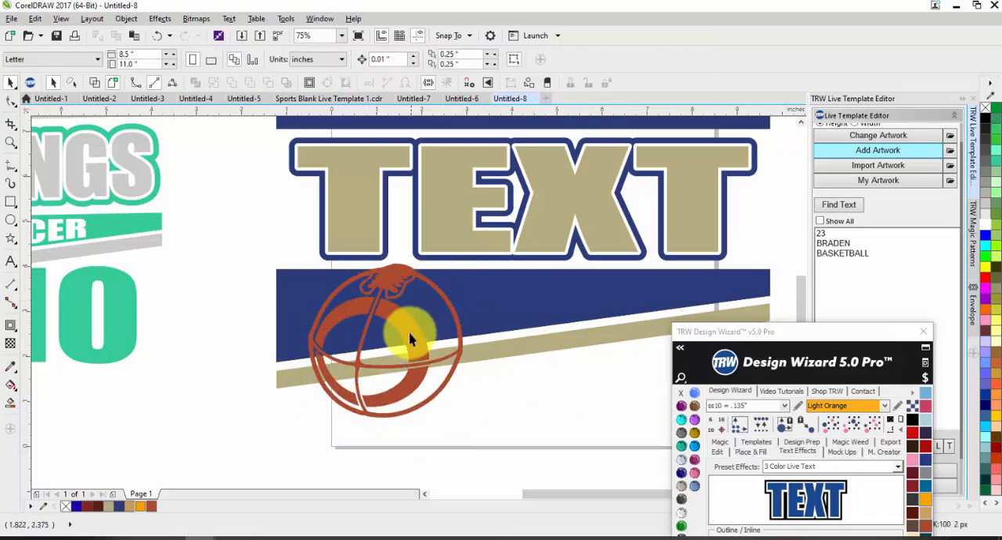
scroll(400, 329, "down", 1)
left_click(428, 345)
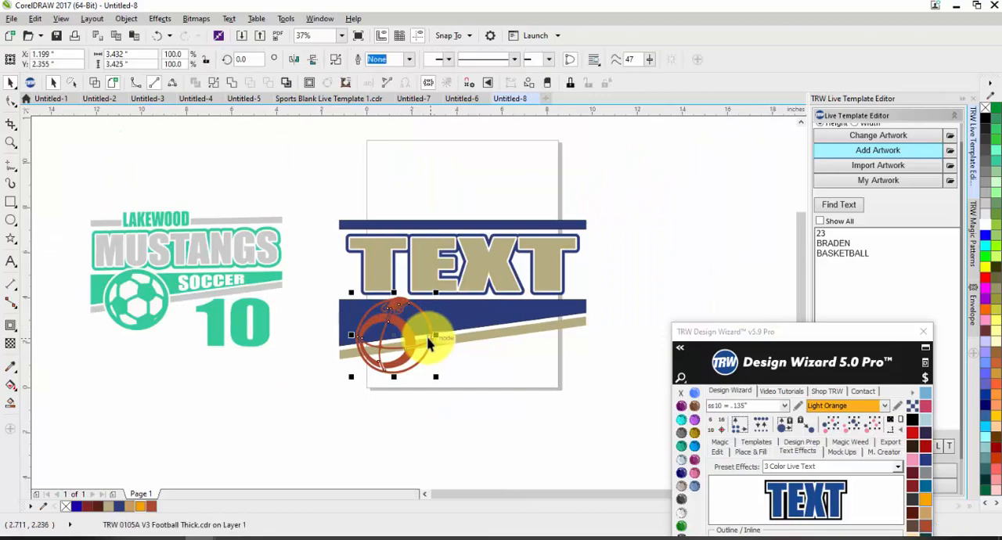
left_click(478, 377)
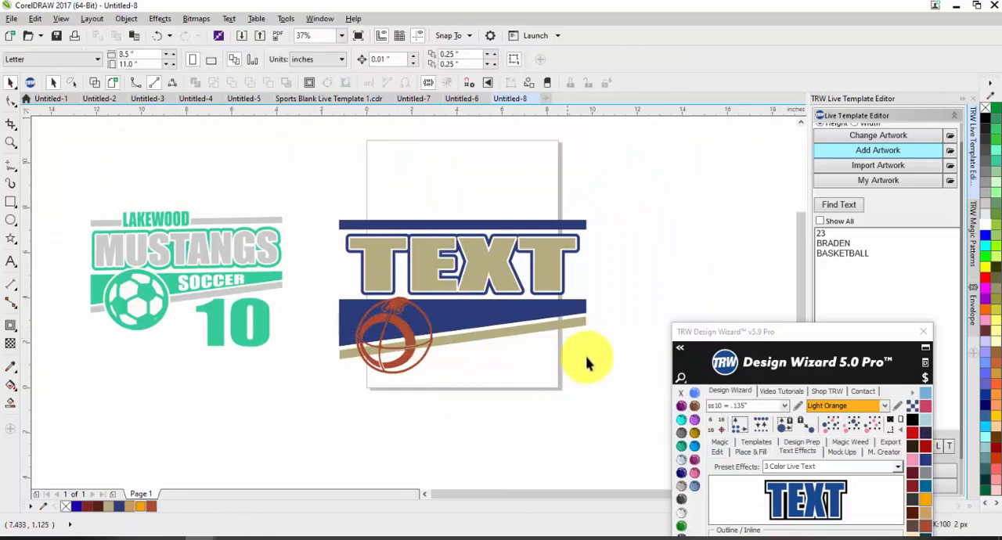
Insert a 2 Color Live Text with a white 0.125 outline.
left_click_drag(731, 334, 730, 171)
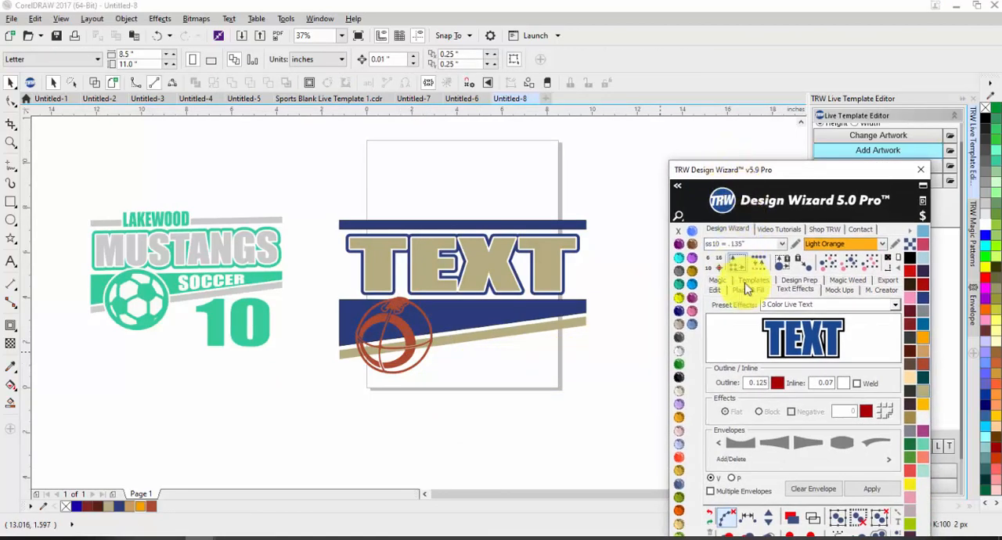
left_click(836, 305)
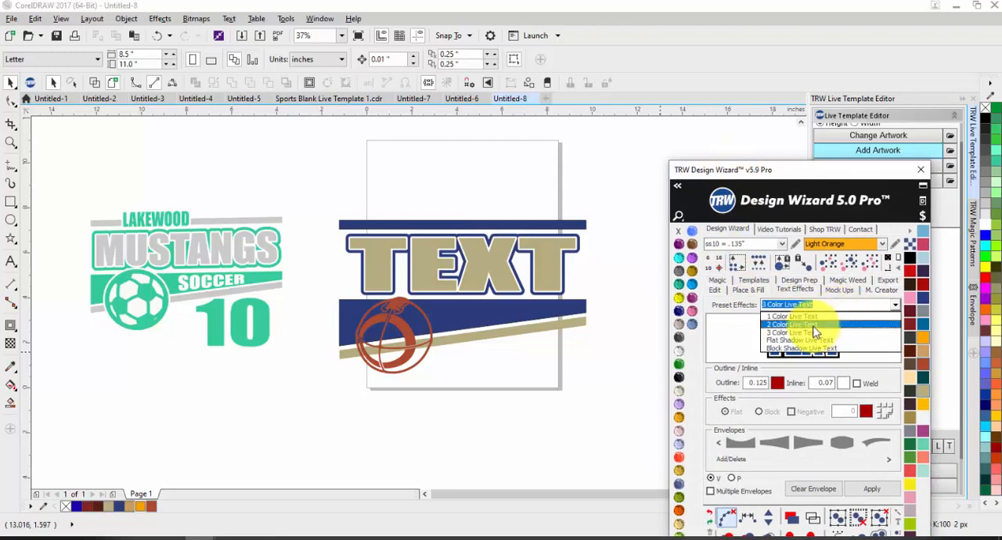
left_click(813, 325)
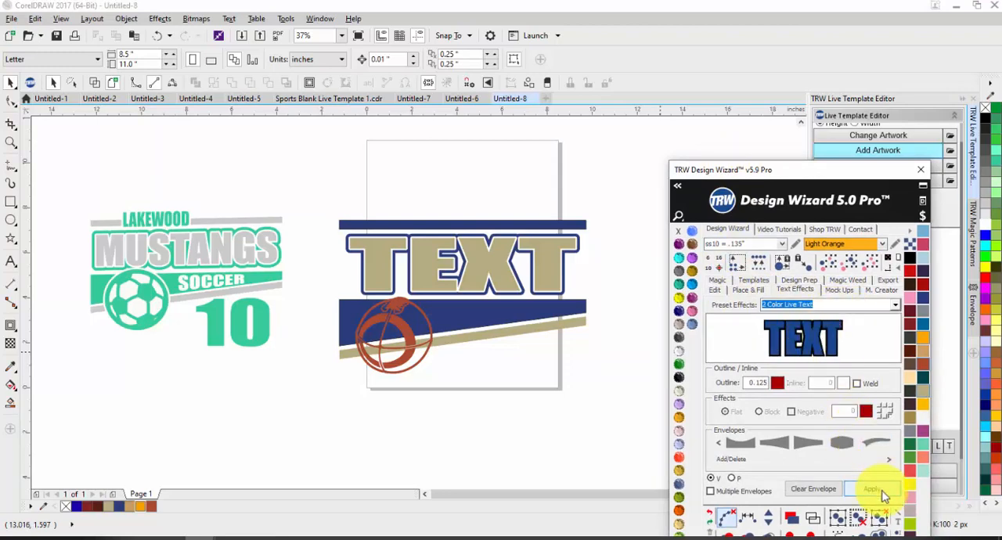
left_click(778, 384)
left_click(229, 129)
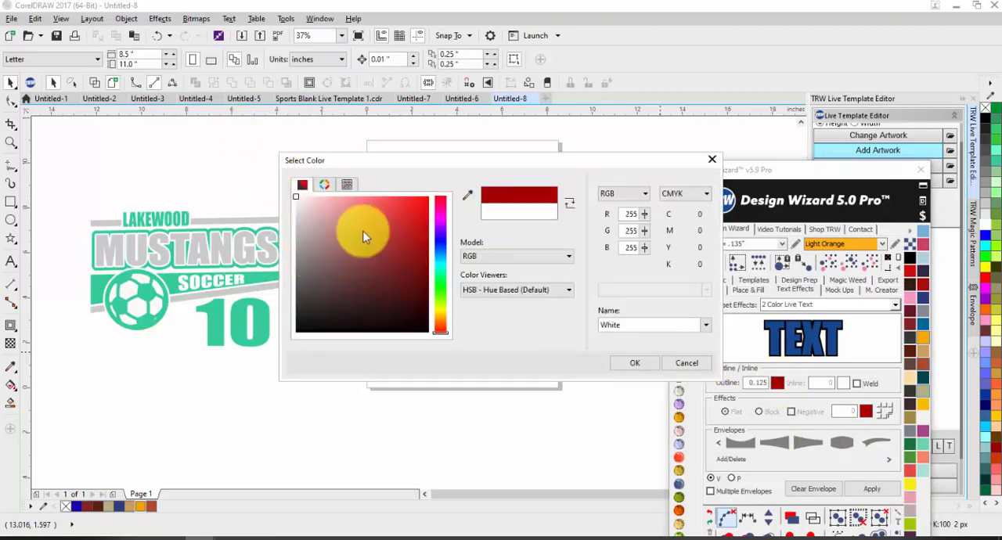
left_click(634, 363)
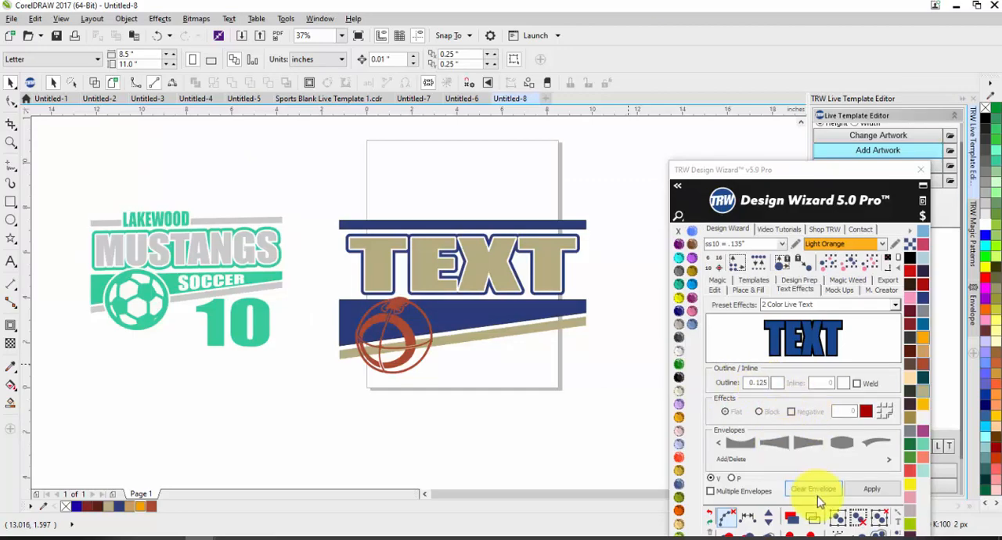
left_click(866, 492)
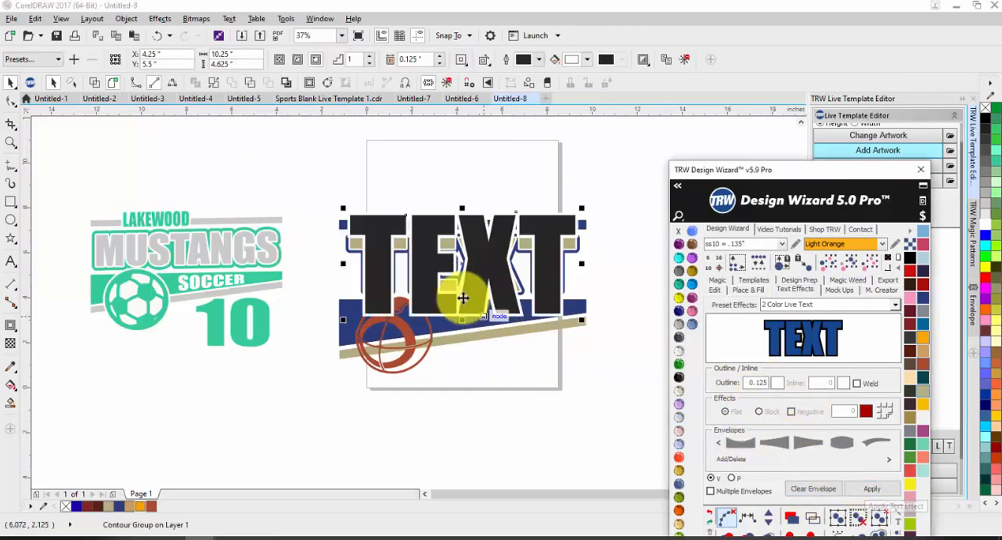
Change the new text's contour corner style and scale the text to about 2.68 × 1.21 in over the upper navy bar's left end.
scroll(452, 221, "up", 2)
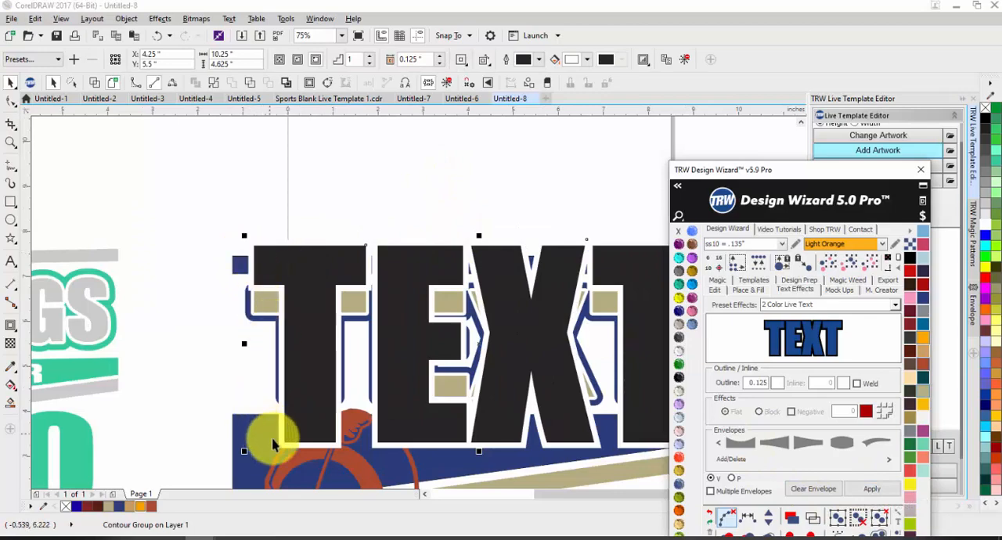
left_click(460, 60)
left_click(468, 83)
scroll(381, 209, "down", 2)
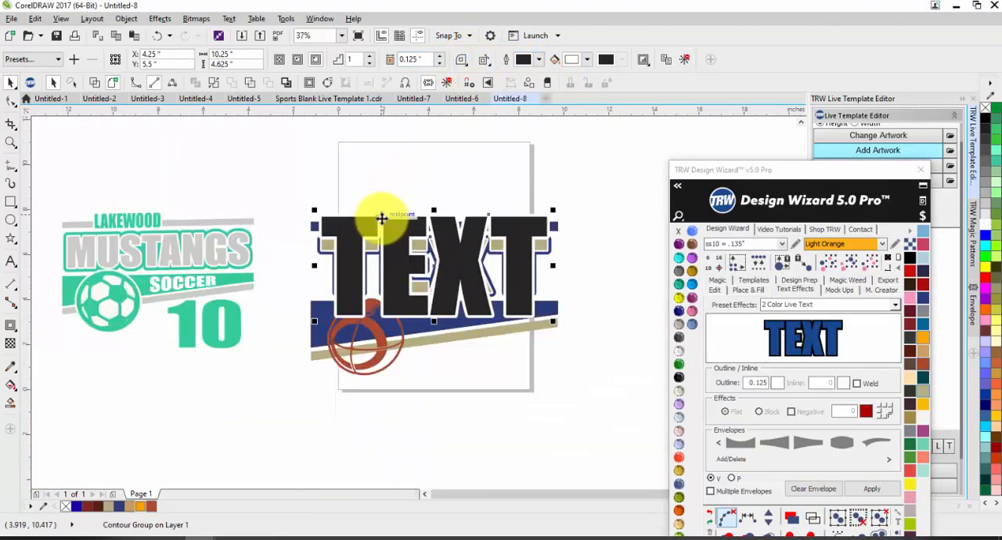
left_click_drag(551, 319, 381, 207)
Reduce the small text's contour offset to 0.075 in.
scroll(425, 224, "up", 2)
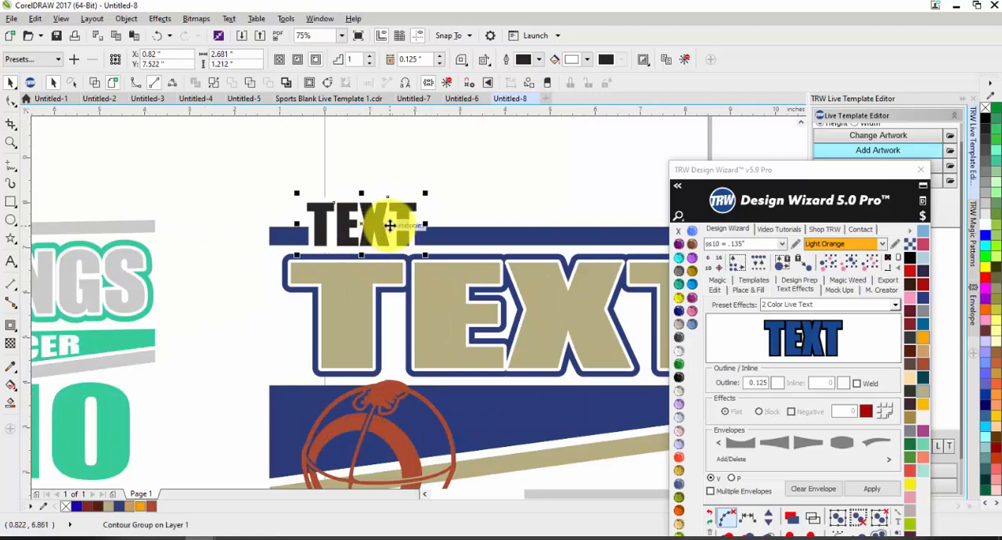
scroll(425, 185, "up", 2)
left_click(441, 211)
left_click(441, 211)
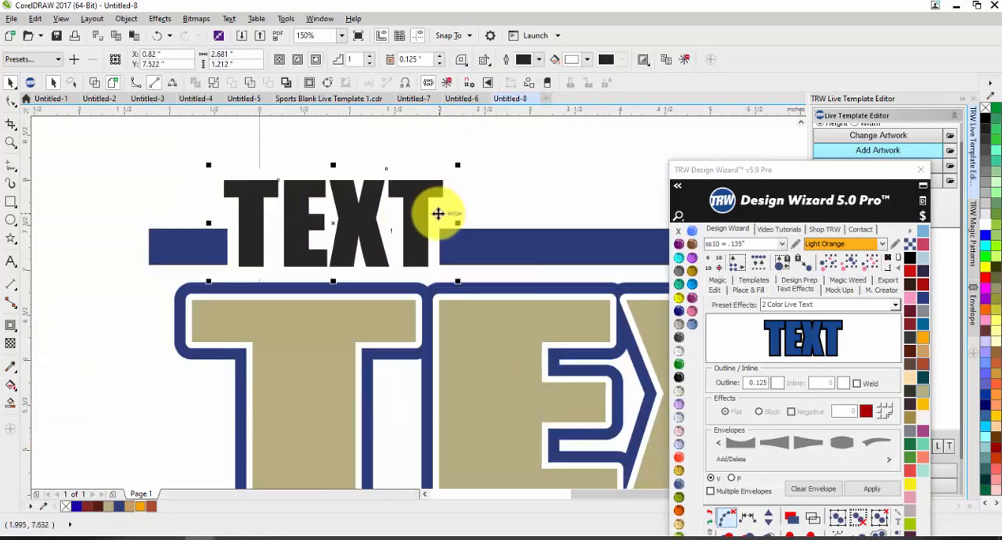
left_click(440, 62)
left_click(440, 63)
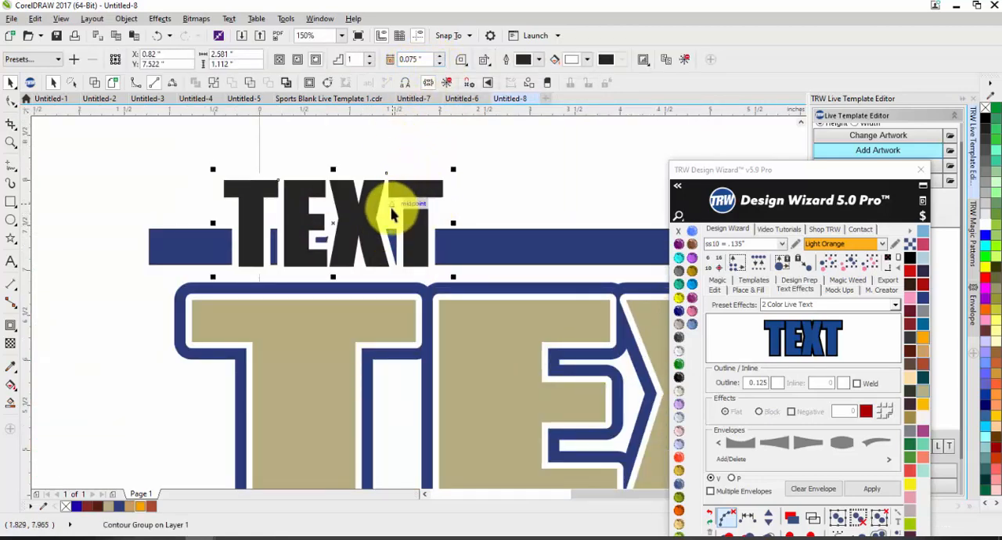
Stretch the small text to about 4.26 in wide and flatten it to about 0.87 in high over the upper navy bar.
scroll(427, 216, "down", 2)
left_click_drag(442, 216, 502, 218)
scroll(390, 221, "down", 1)
scroll(423, 207, "up", 1)
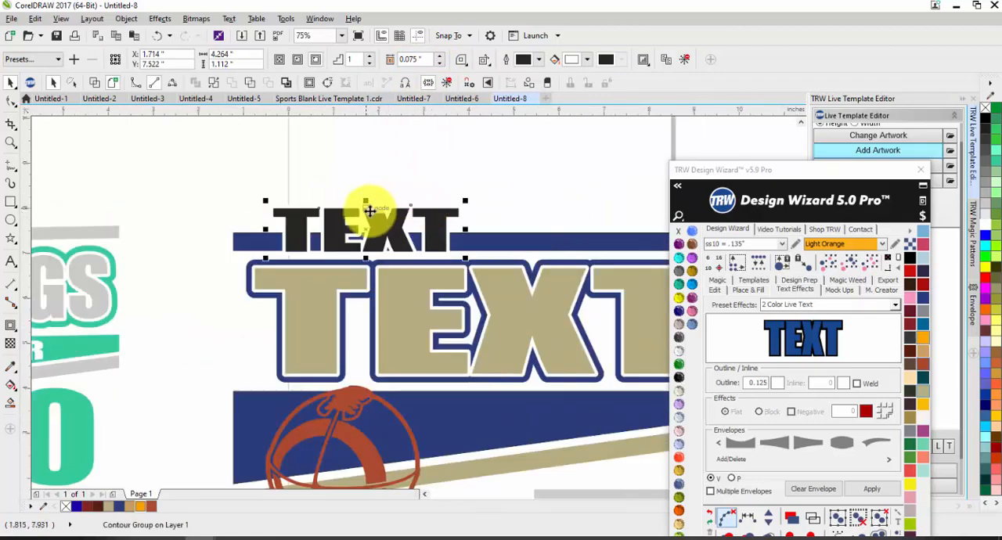
left_click_drag(365, 199, 365, 213)
scroll(348, 218, "down", 1)
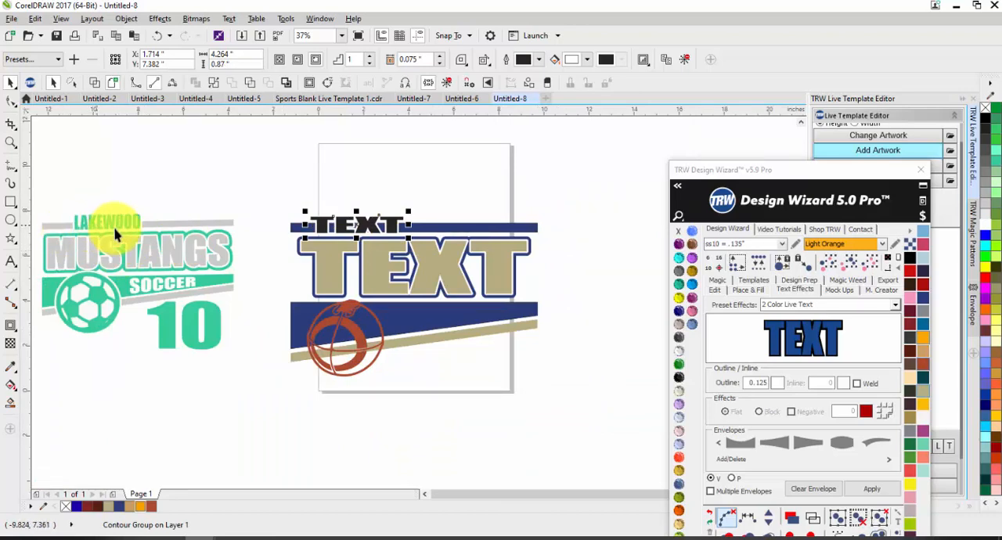
Center the small text on the page's width over the upper navy bar and resize it to about 7.07 × 0.72 in.
key("p")
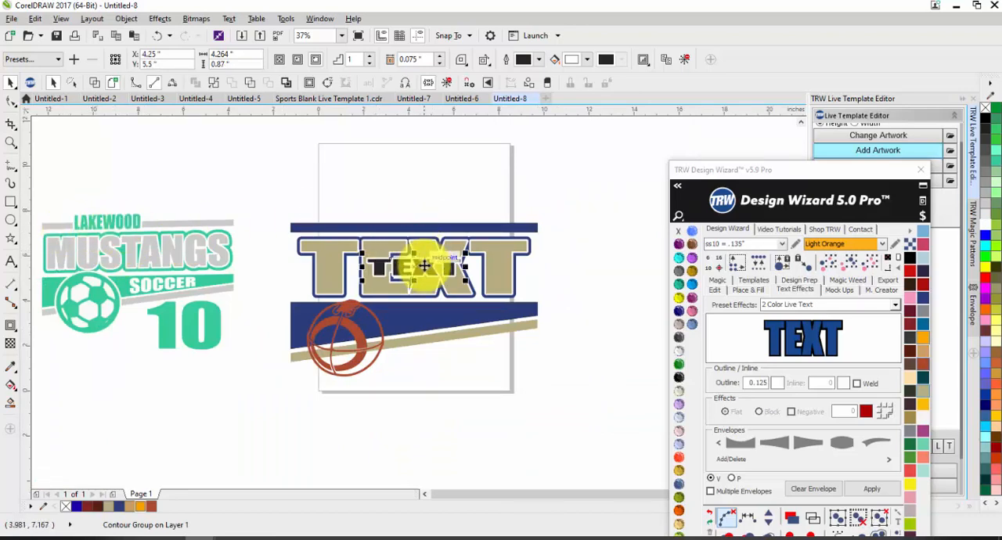
left_click_drag(416, 268, 395, 231)
scroll(460, 227, "up", 1)
left_click_drag(471, 219, 540, 209)
scroll(404, 248, "up", 1)
left_click_drag(404, 247, 404, 260)
left_click(392, 196)
scroll(410, 256, "down", 1)
scroll(410, 255, "up", 1)
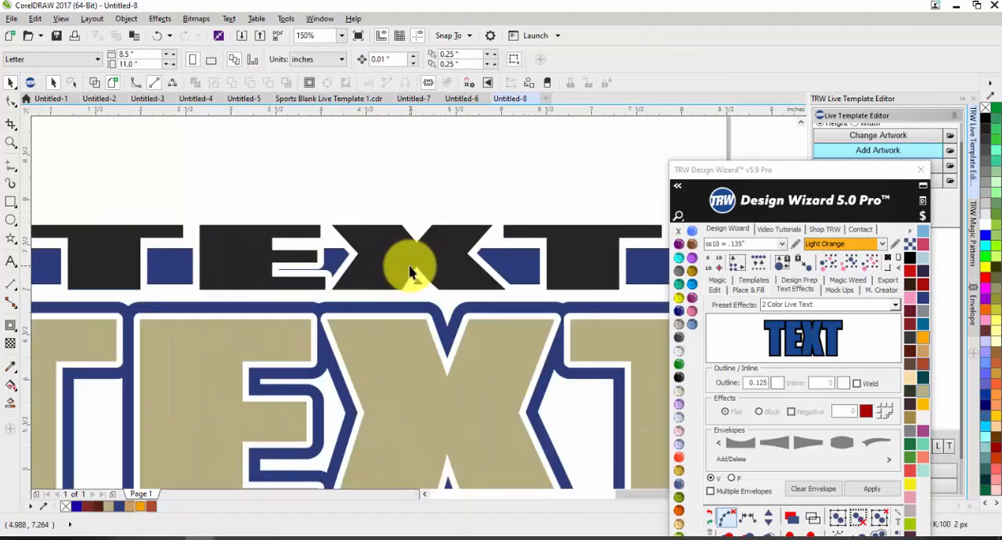
Increase the horizontal letter spacing of the small text over the upper navy bar.
left_click(409, 270)
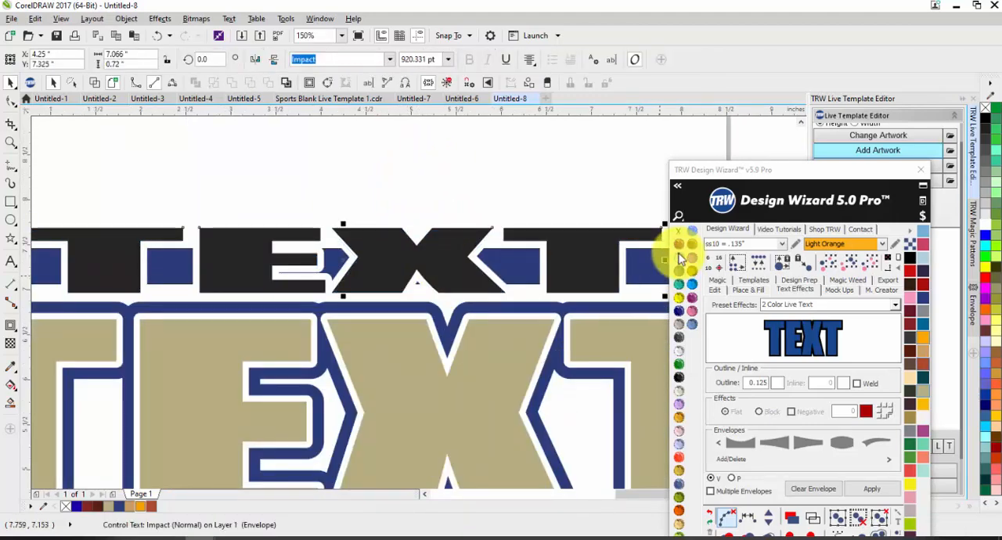
left_click(716, 291)
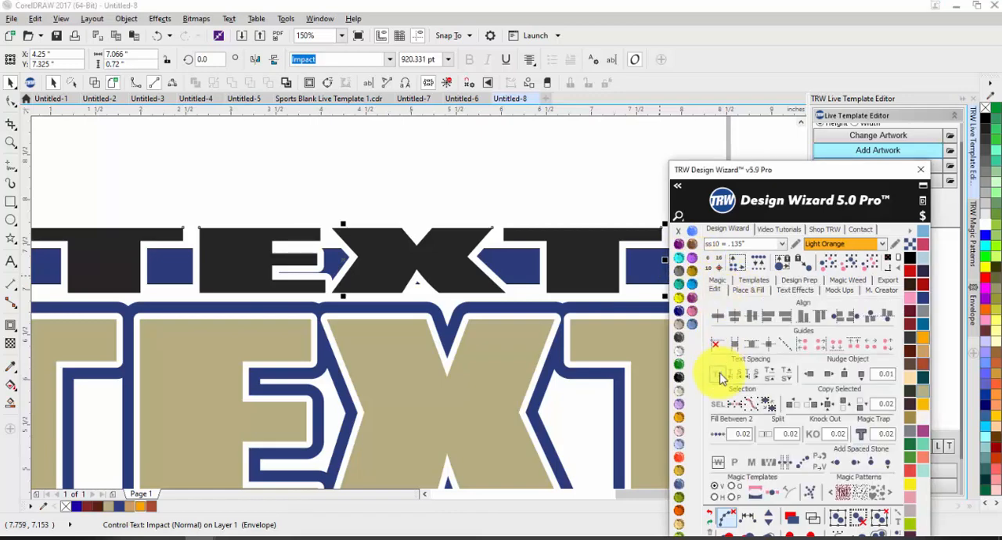
left_click_drag(287, 100, 369, 288)
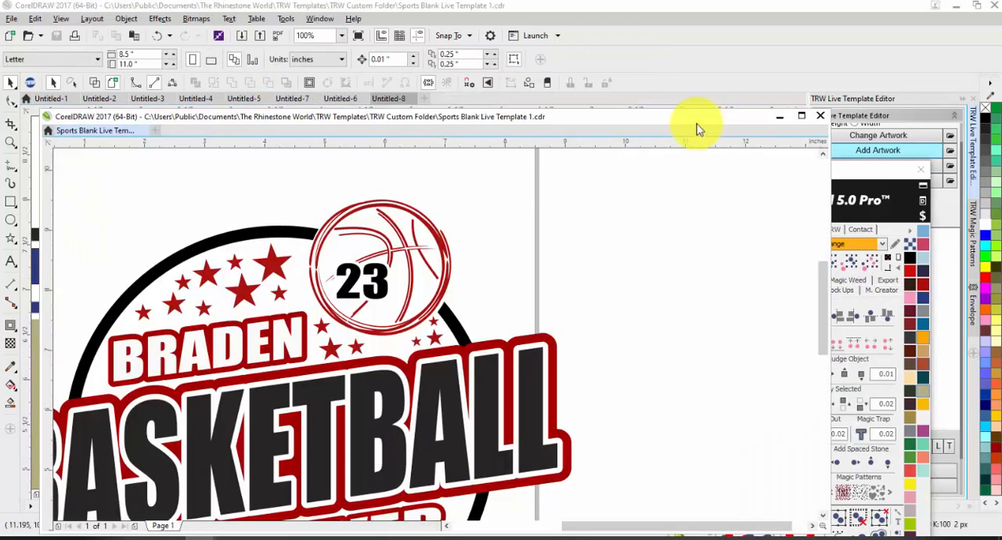
left_click_drag(698, 129, 431, 104)
left_click(391, 101)
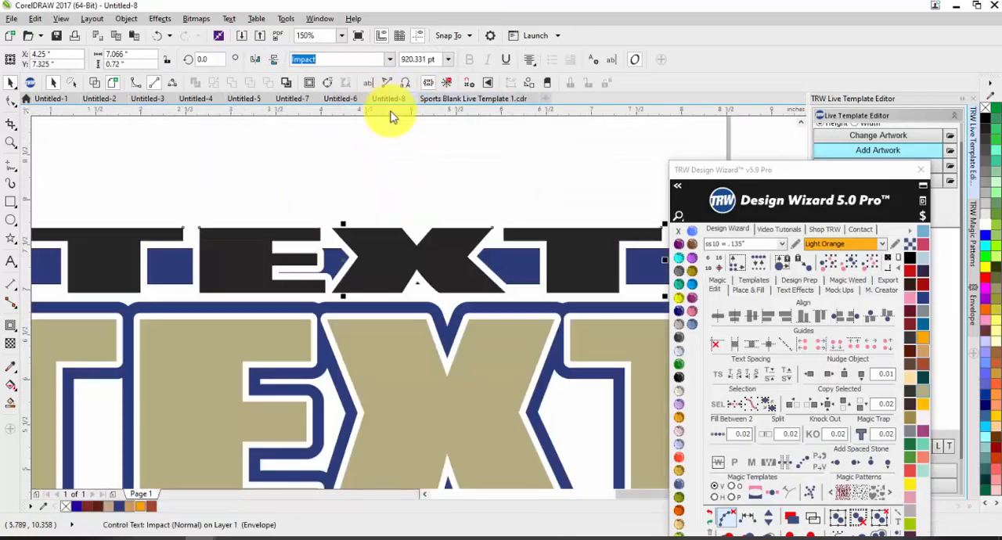
scroll(395, 174, "down", 1)
left_click(423, 165)
double_click(405, 209)
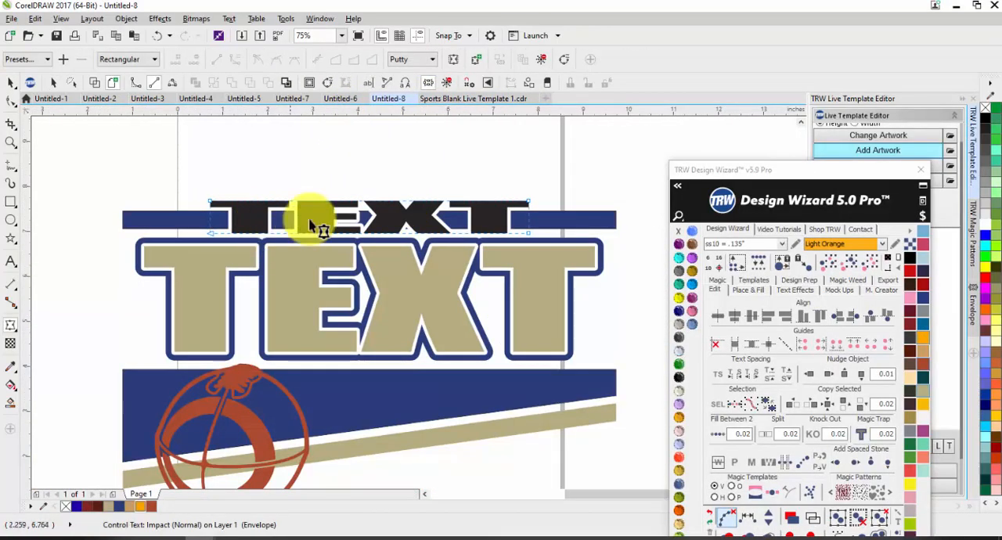
key("space")
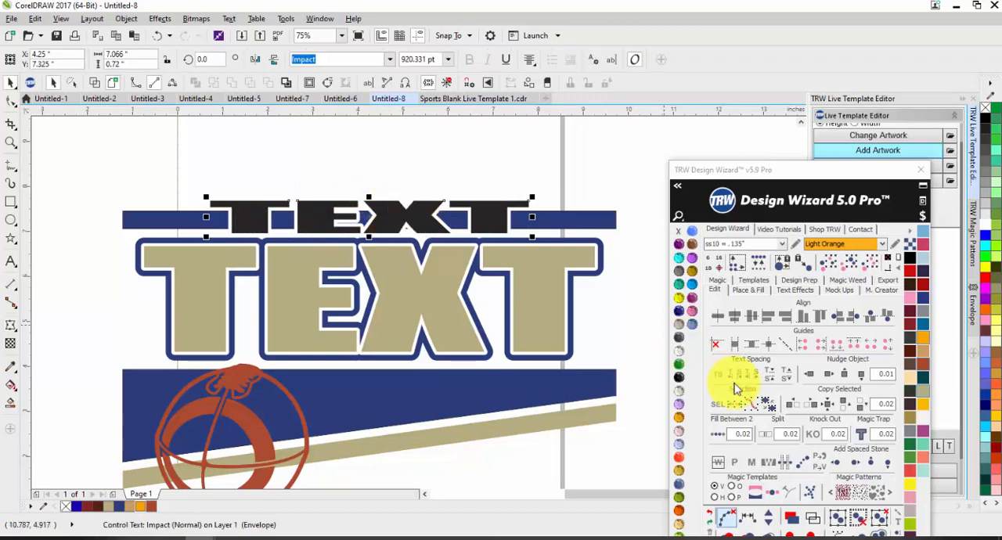
left_click(752, 378)
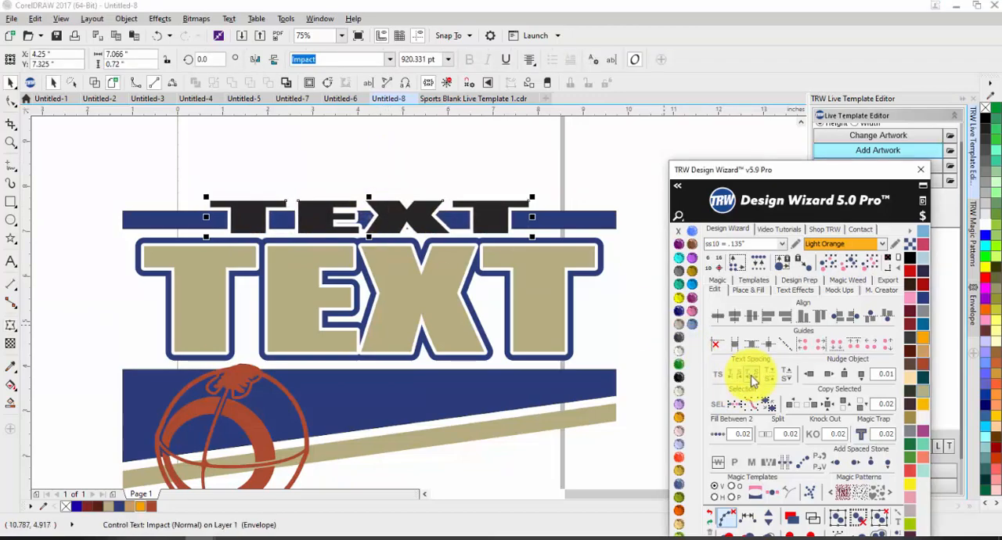
Spread the letters of the small top text further apart within its 7.066 in width.
left_click(250, 204)
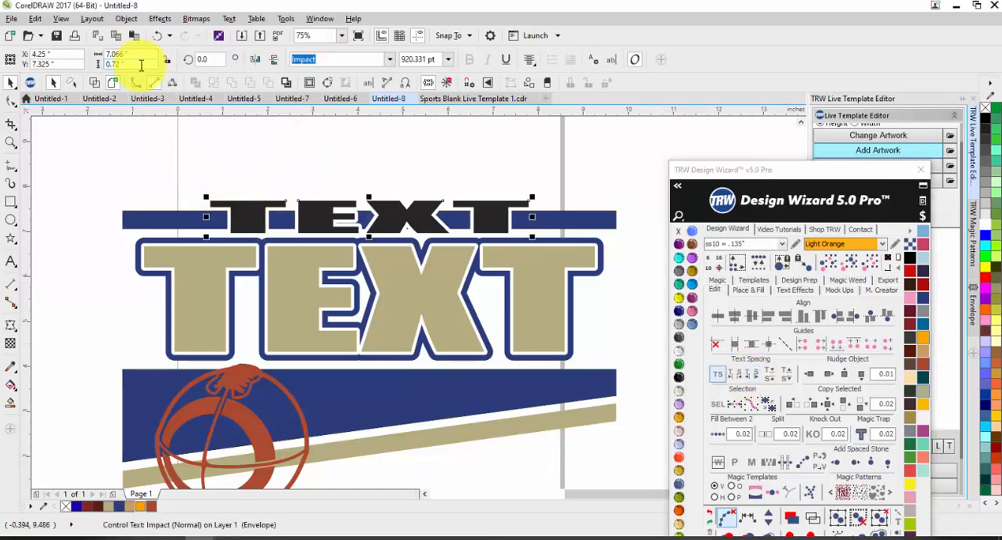
left_click_drag(140, 54, 88, 54)
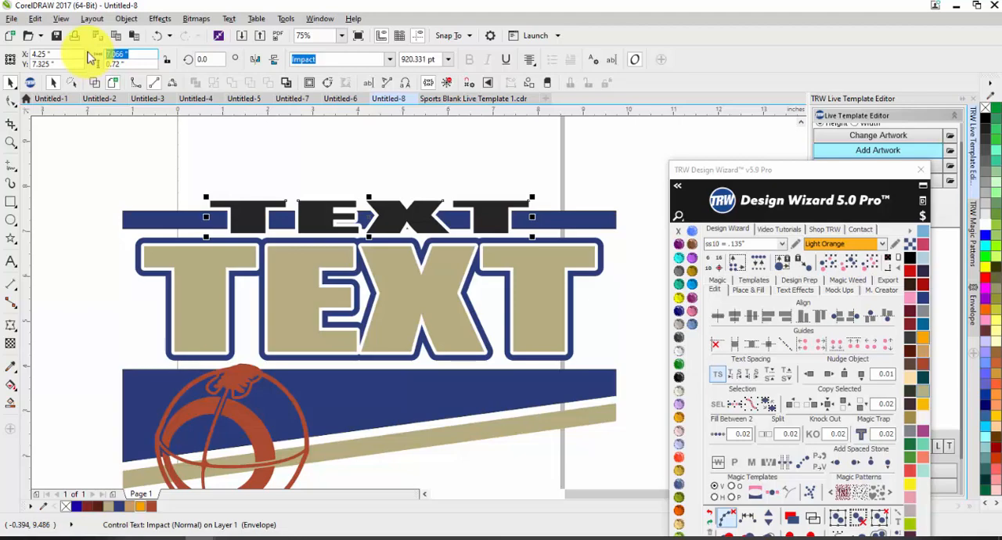
left_click(160, 148)
left_click(250, 225)
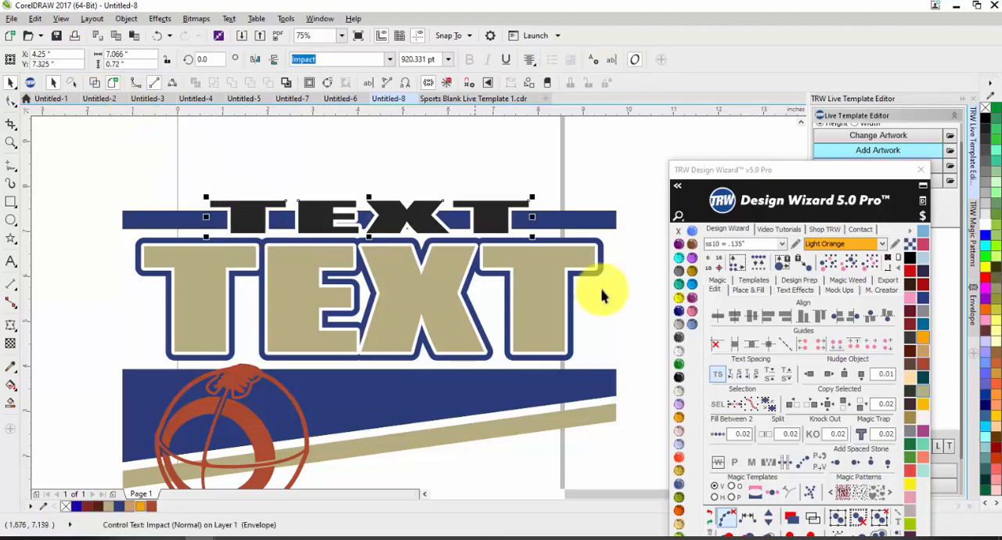
left_click(757, 381)
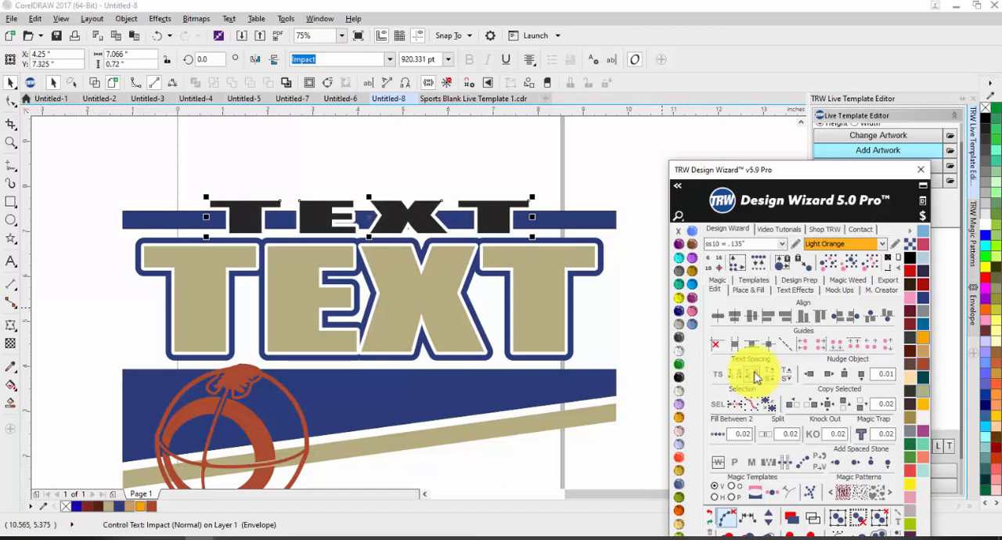
left_click_drag(134, 54, 110, 64)
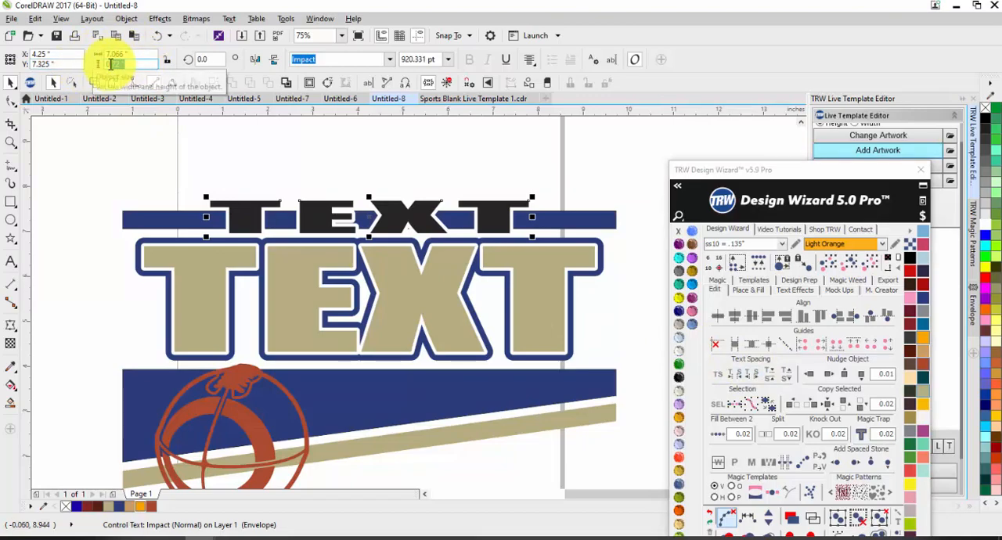
left_click(234, 163)
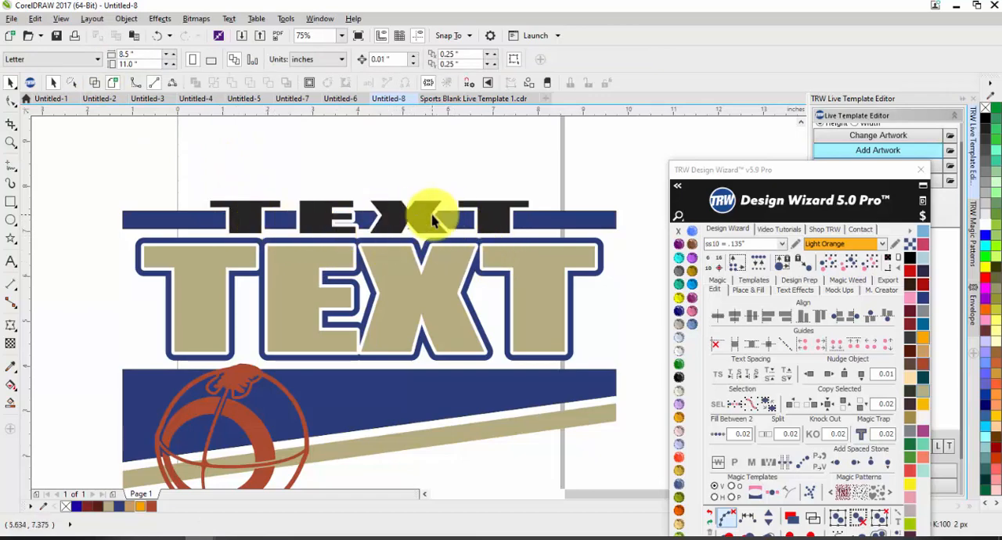
List all live texts with Show All on and change the small top text to MANATEE.
left_click_drag(728, 169, 744, 404)
left_click(835, 205)
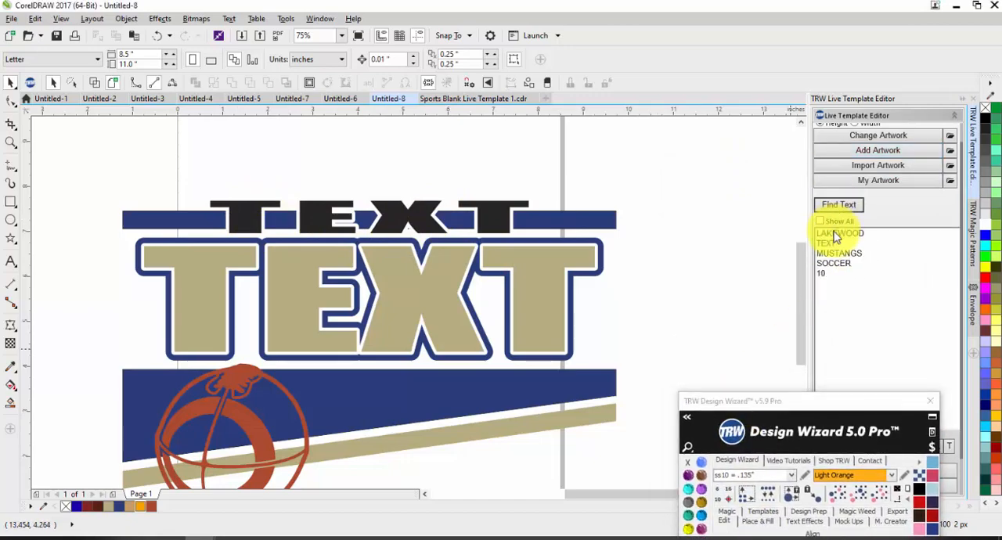
left_click(830, 233)
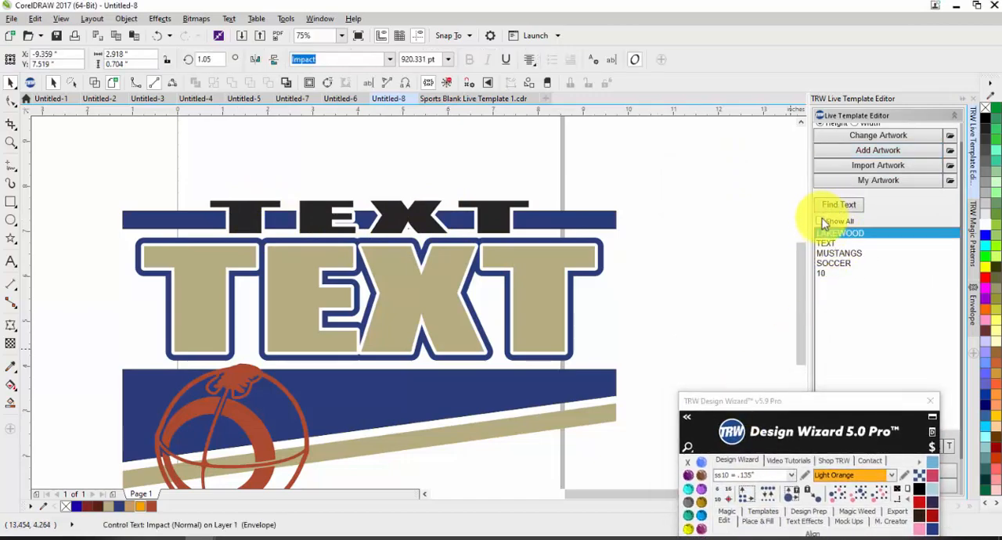
left_click(819, 221)
left_click(836, 206)
left_click(839, 244)
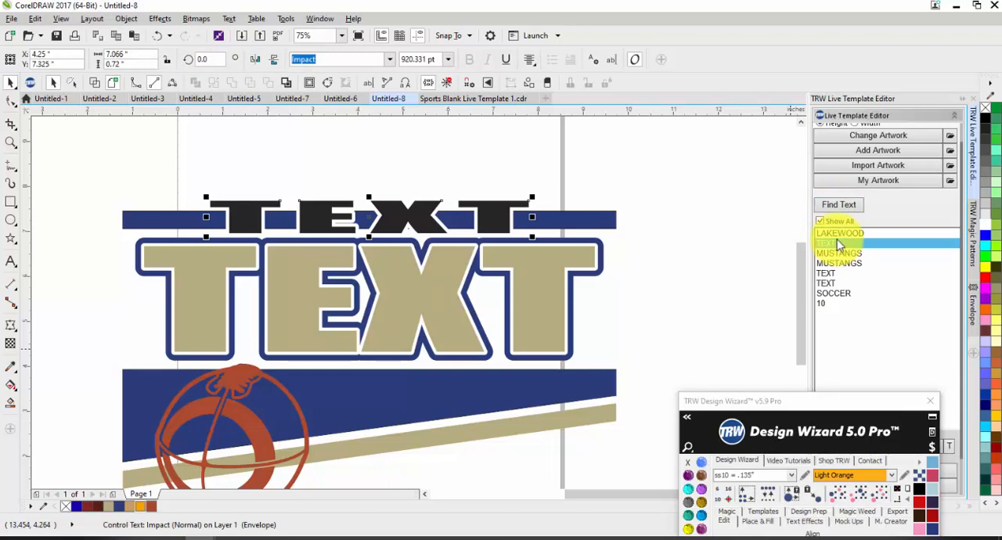
key("Delete")
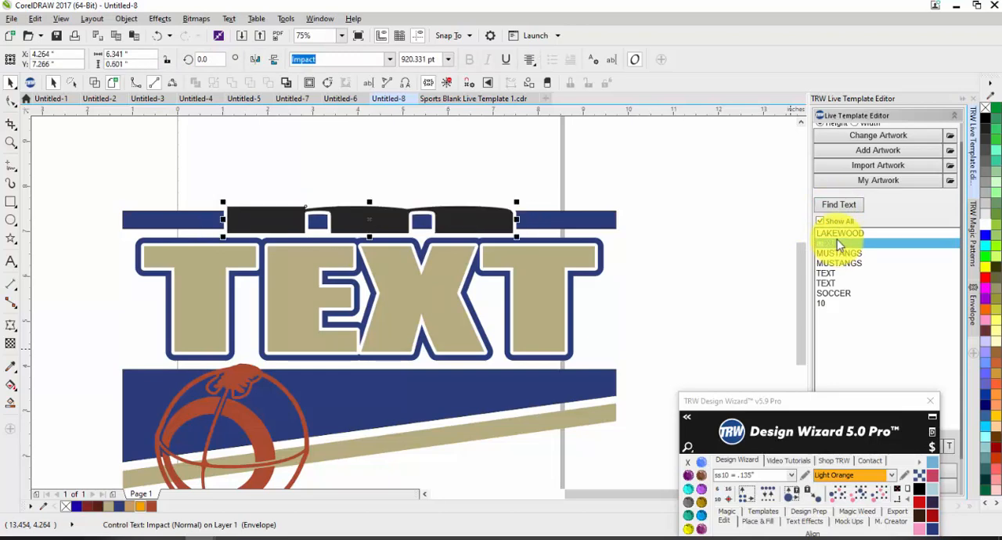
type("MAN")
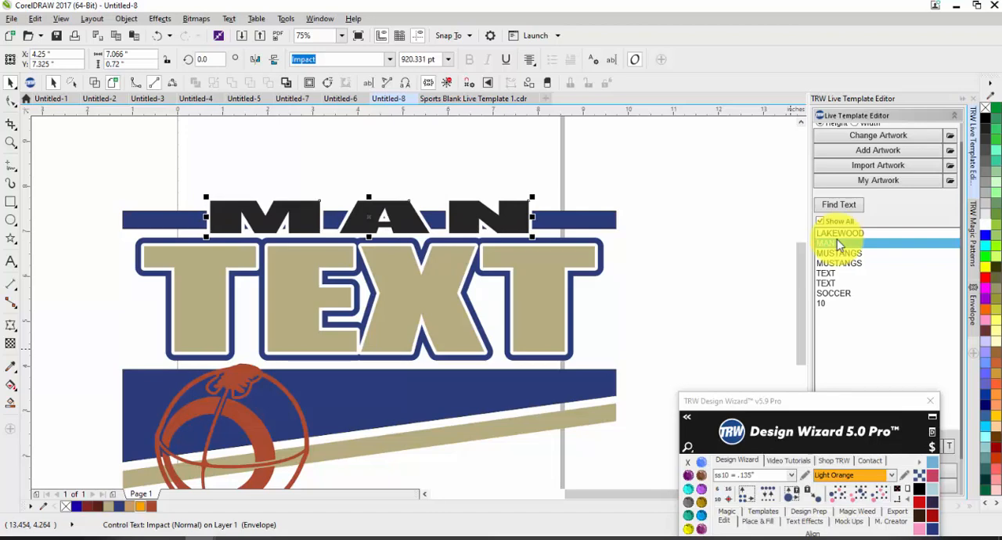
type("ATEE")
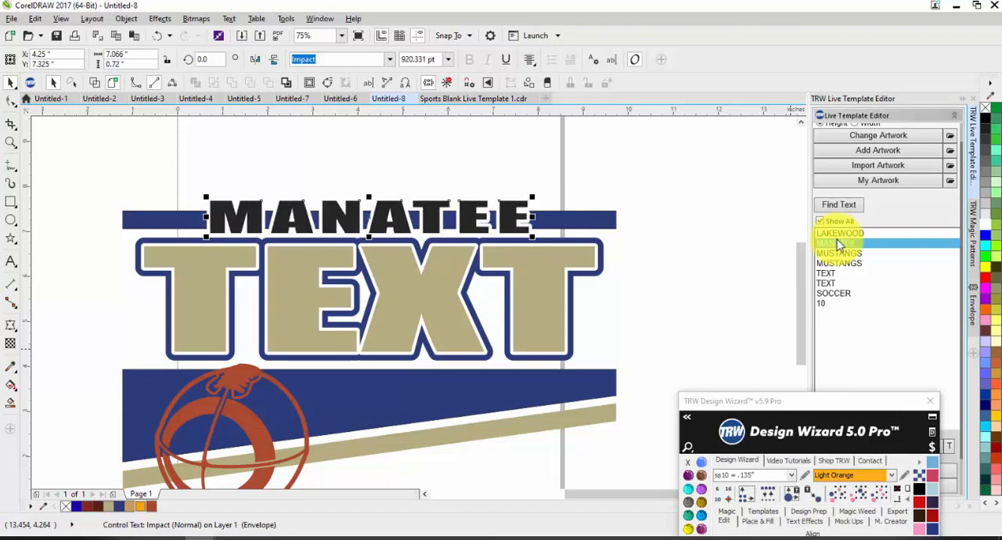
Compare the MANATEE line with the LAKEWOOD line of the soccer template at close range.
left_click(462, 166)
scroll(297, 213, "up", 2)
scroll(264, 221, "down", 4)
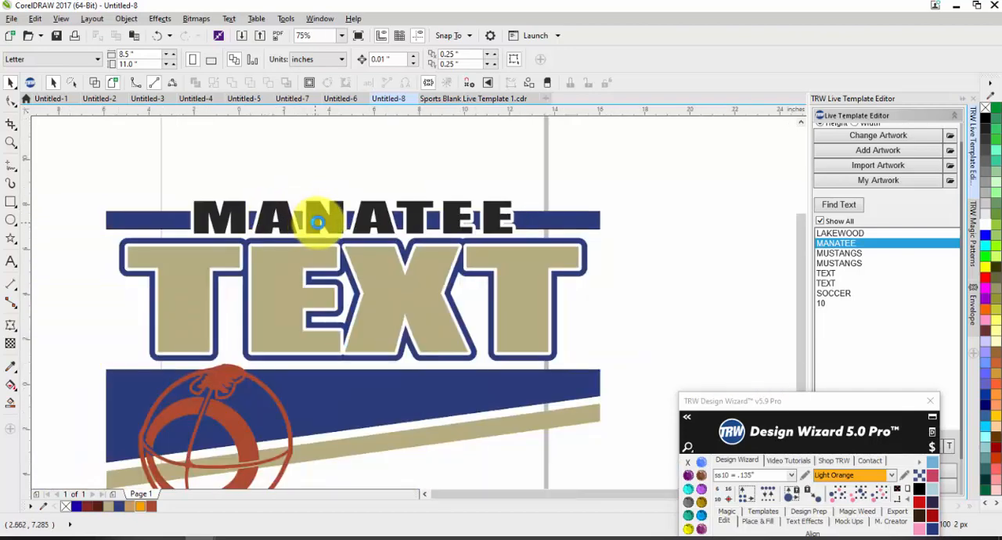
scroll(156, 219, "left", 2)
scroll(107, 221, "up", 4)
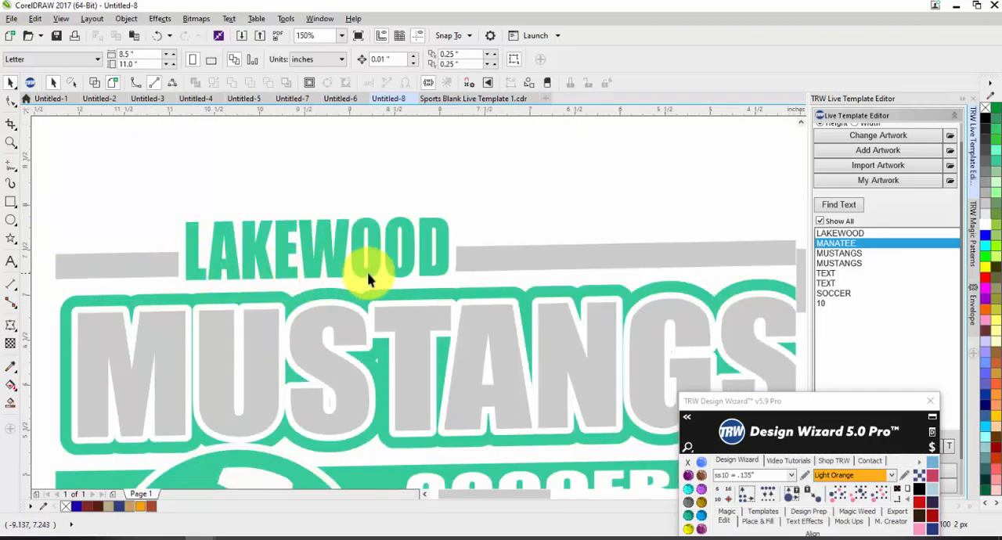
scroll(235, 227, "down", 4)
scroll(669, 258, "up", 2)
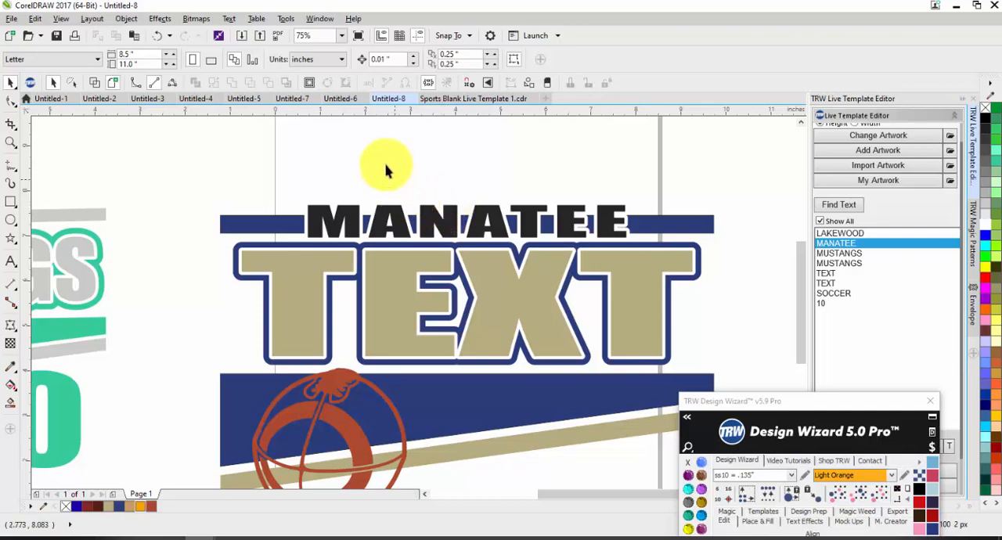
scroll(368, 168, "down", 1)
Refresh the live text list with Show All off and select the main TEXT entry.
left_click_drag(770, 110, 771, 101)
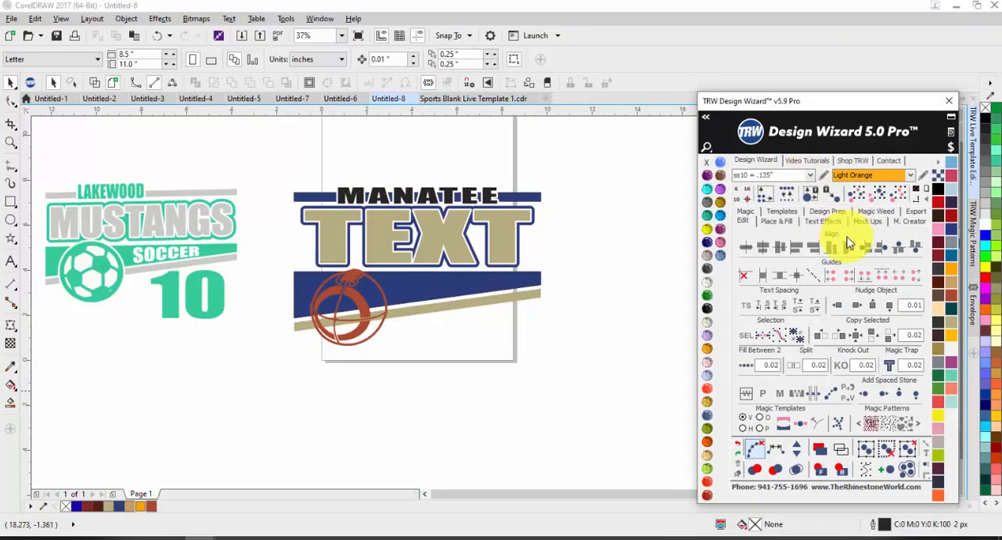
left_click(823, 224)
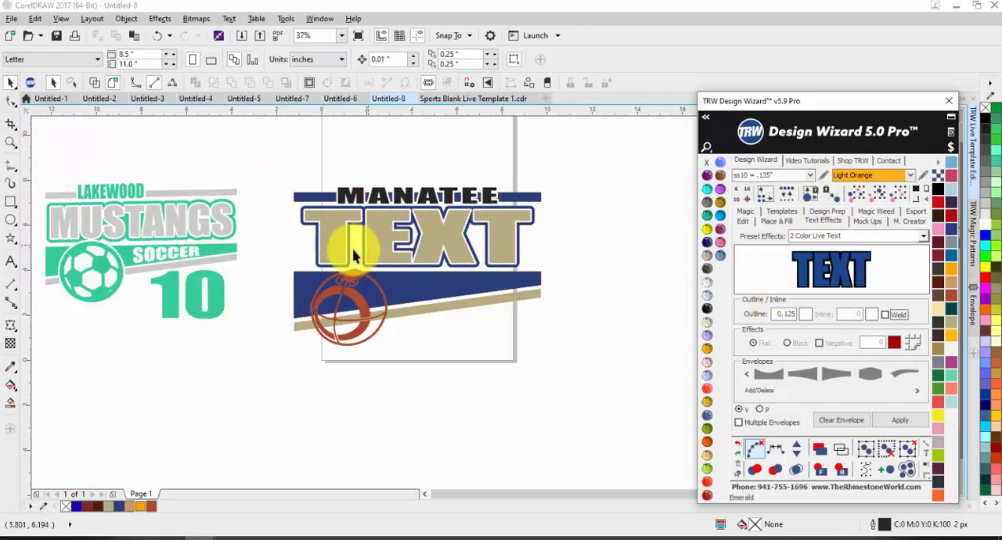
left_click_drag(760, 101, 599, 336)
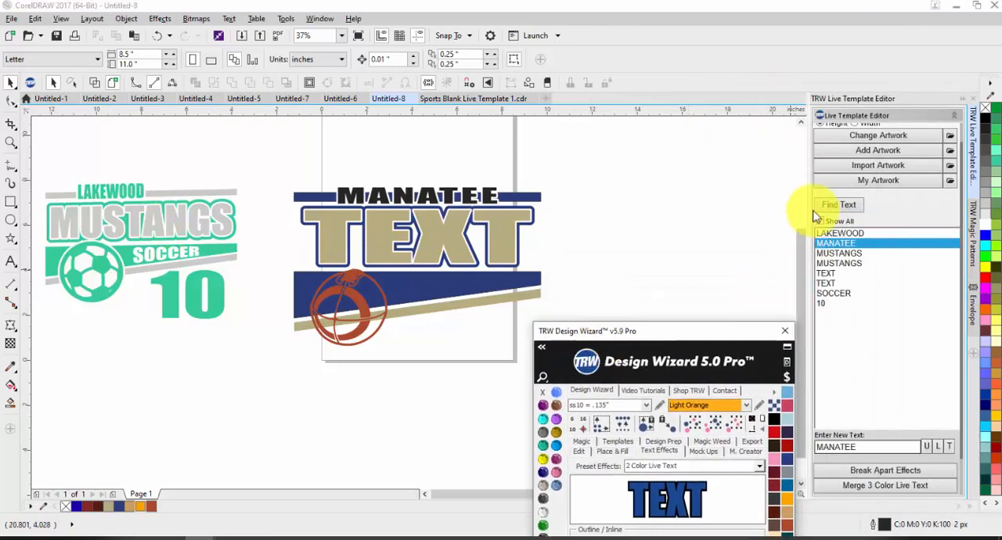
left_click(836, 204)
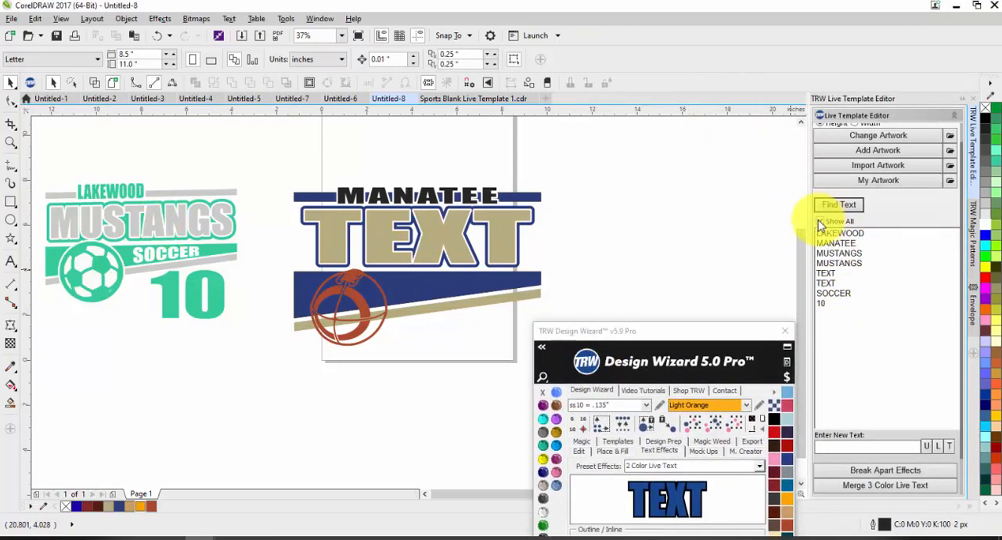
left_click(819, 221)
left_click(829, 263)
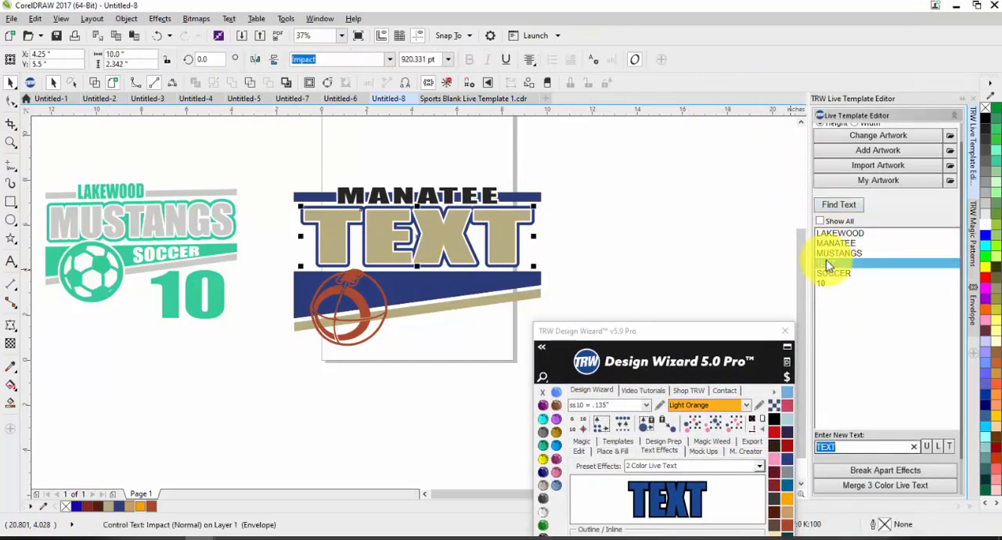
Try USA and BASKETBALL as the wording of the large main text.
type("USA")
key("BackSpace")
key("BackSpace")
key("BackSpace")
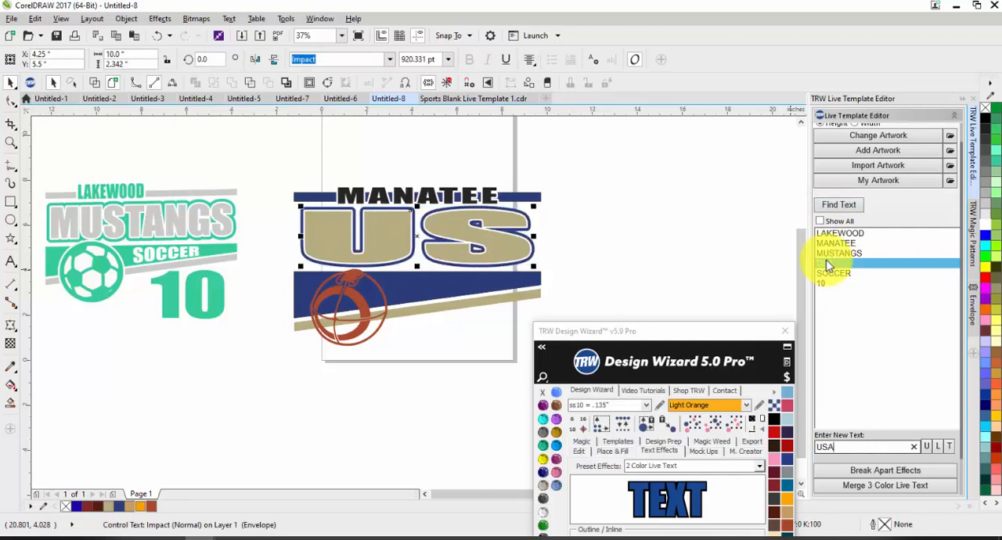
type("BASKETBALL")
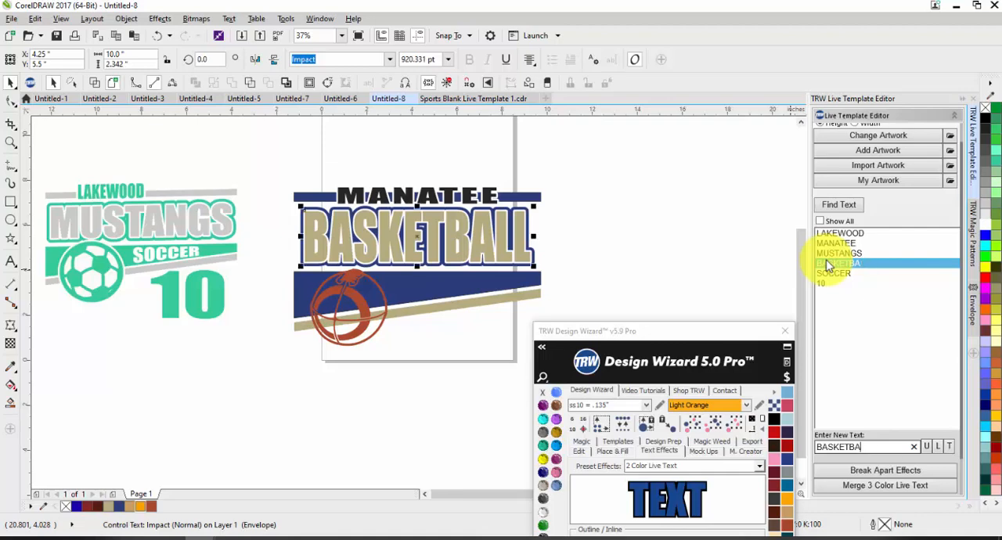
Change the large main text to VARSITY BASKETBALL.
key("BackSpace")
key("BackSpace")
key("BackSpace")
type("VARSITY ")
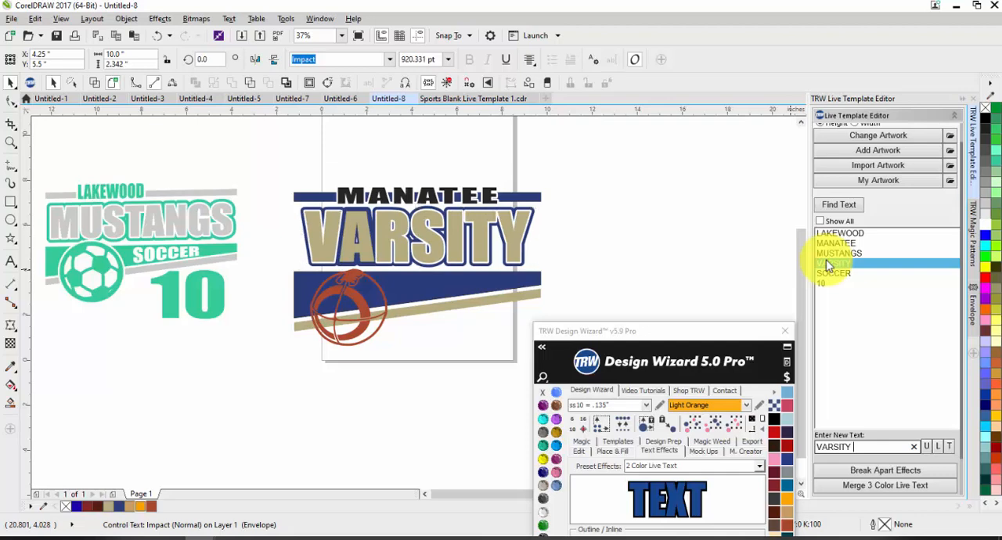
type("BASKET")
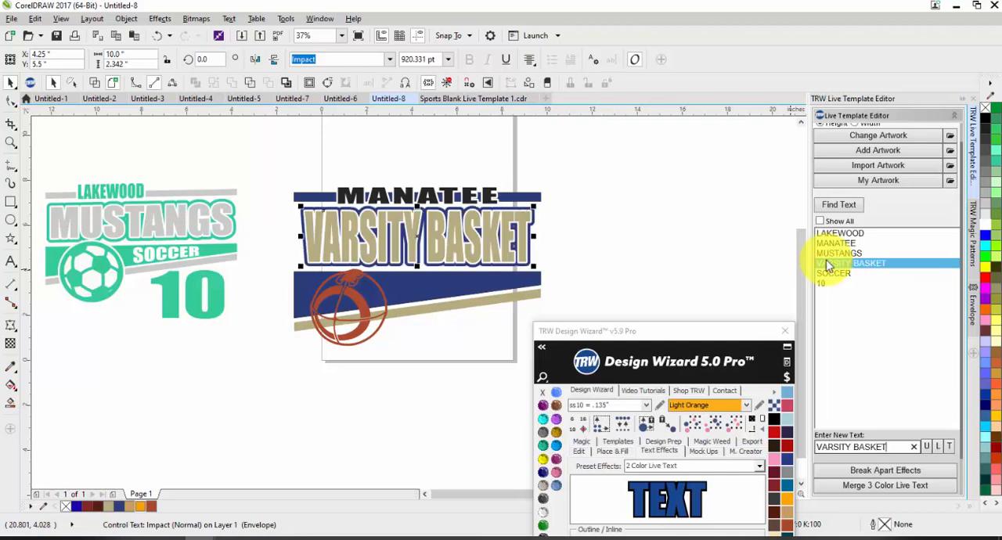
type("BALL")
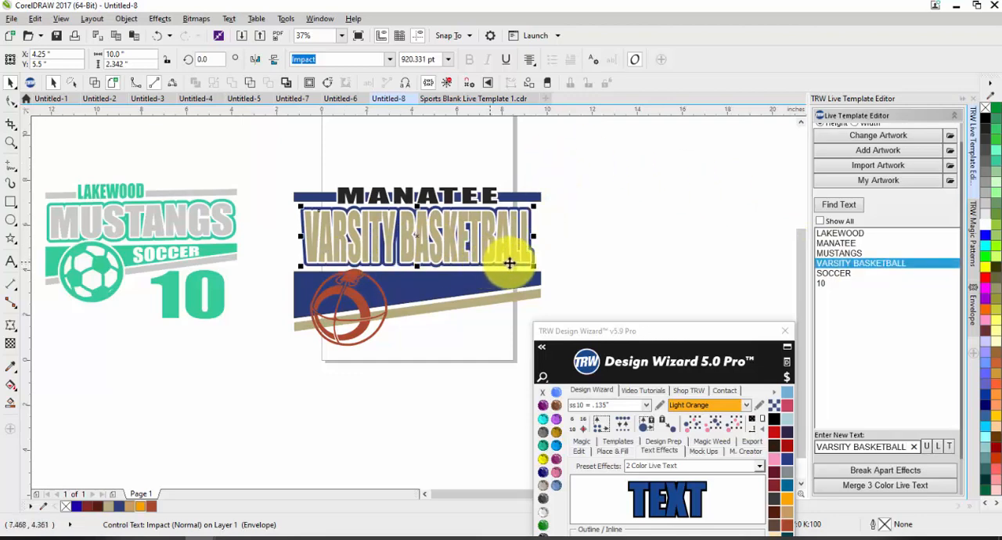
Refresh the live text list and change the large VARSITY BASKETBALL text to FOOTBALL.
left_click(833, 205)
left_click(839, 264)
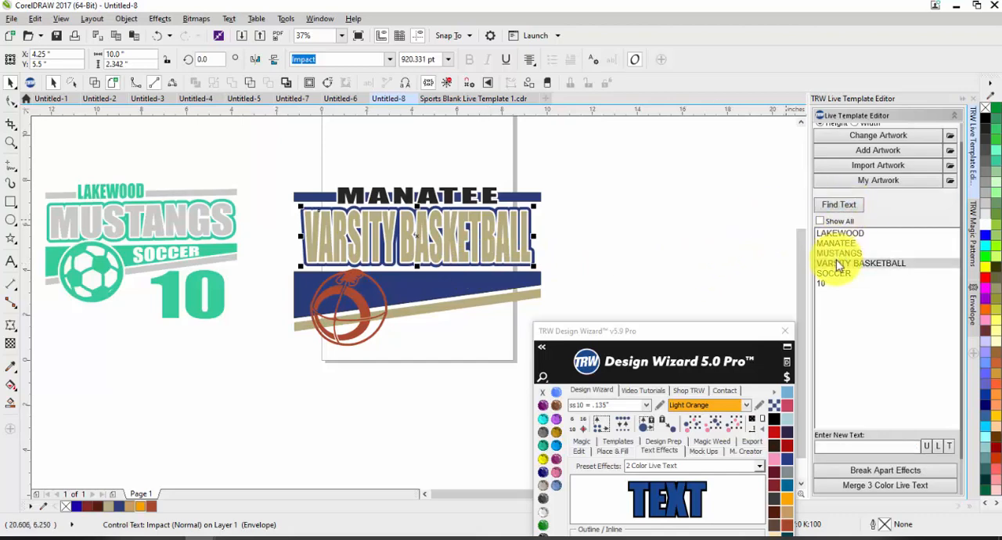
type("FOOTBALL")
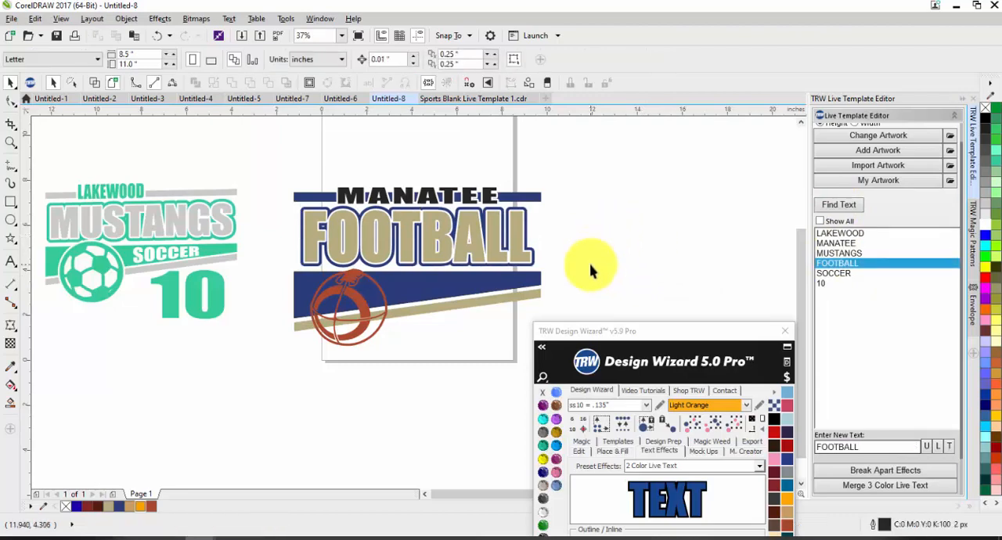
Fill the MANATEE text with the tan colour of the large main text.
left_click(431, 195)
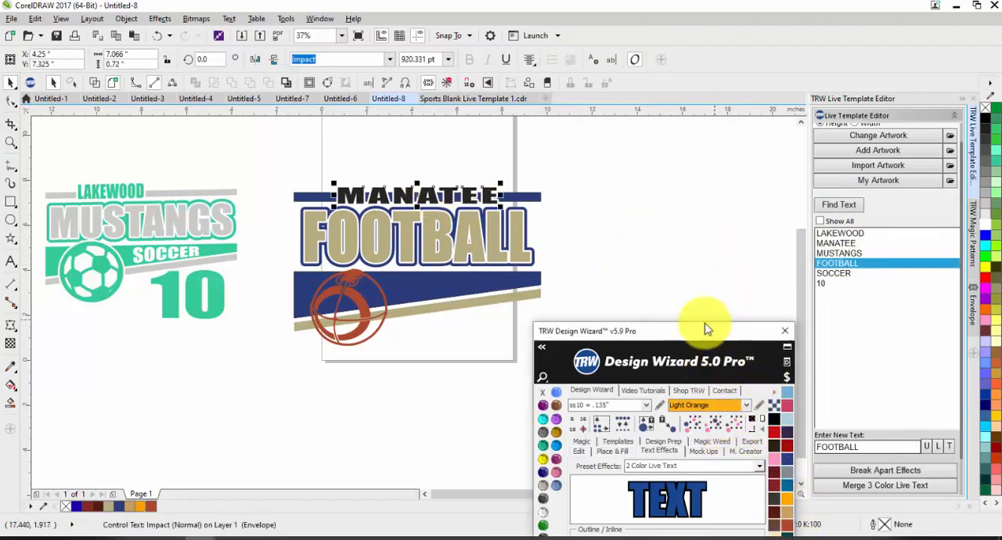
left_click_drag(697, 329, 794, 205)
left_click(481, 378)
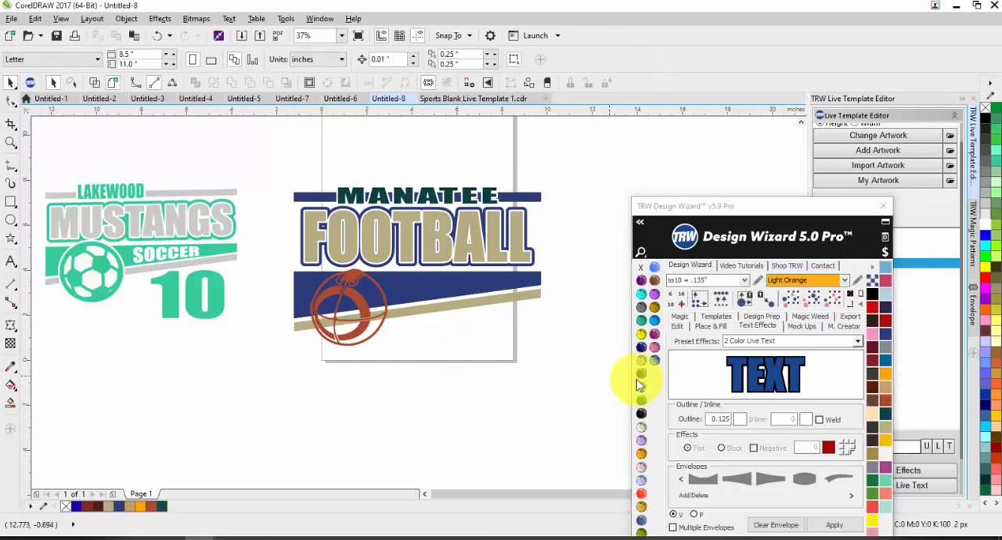
left_click(487, 201)
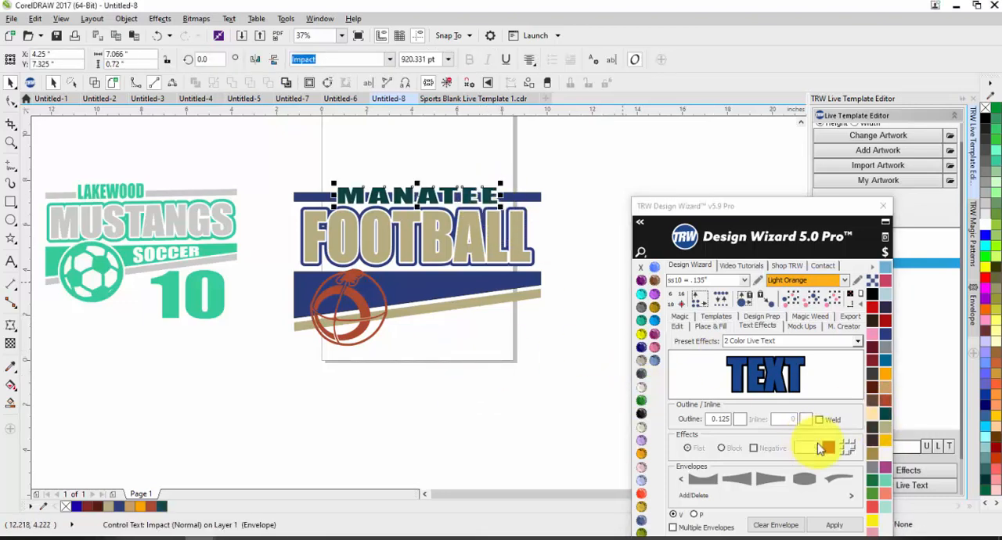
left_click(885, 427)
left_click(462, 376)
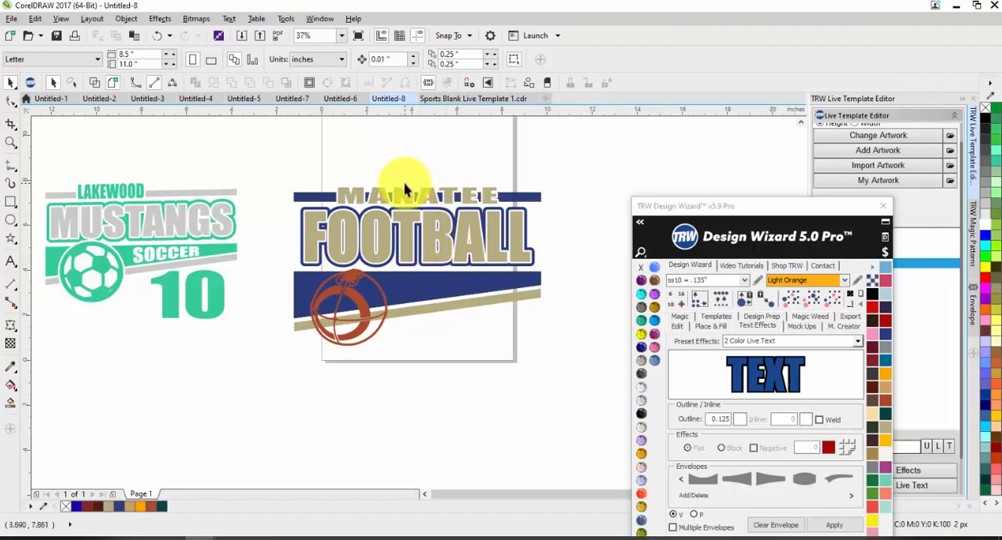
Increase the contour offset around the MANATEE text to 0.175 inches.
scroll(397, 179, "up", 3)
left_click(435, 196)
left_click(439, 57)
left_click(439, 57)
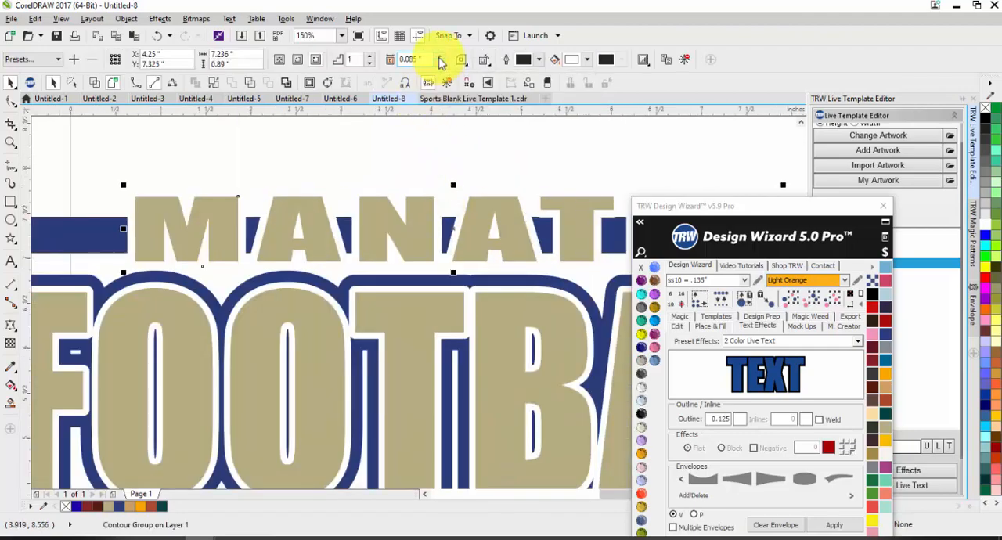
left_click(439, 58)
left_click(439, 57)
left_click(439, 58)
left_click(439, 58)
left_click(439, 57)
left_click(439, 57)
left_click(439, 57)
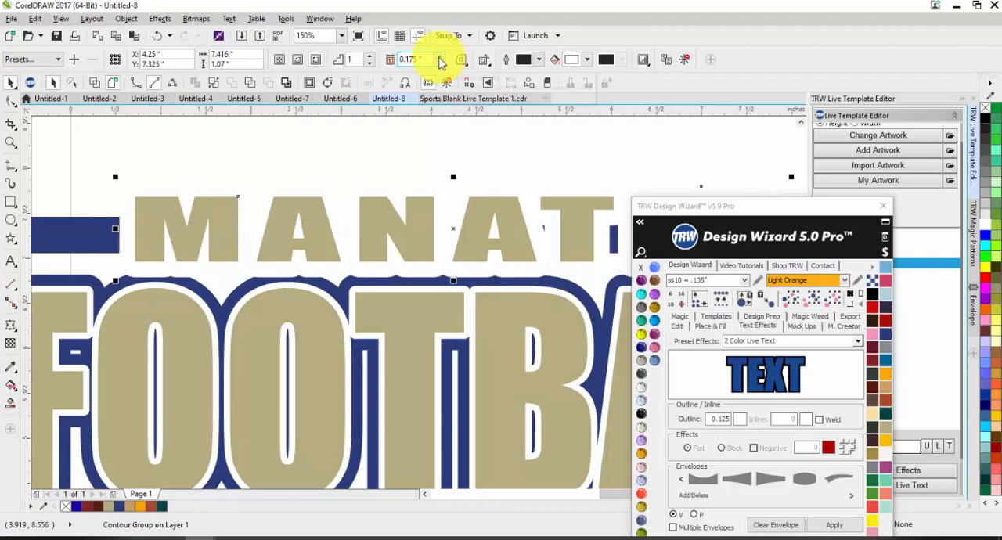
Undo the last three contour offset increases on the MANATEE text.
scroll(324, 206, "down", 2)
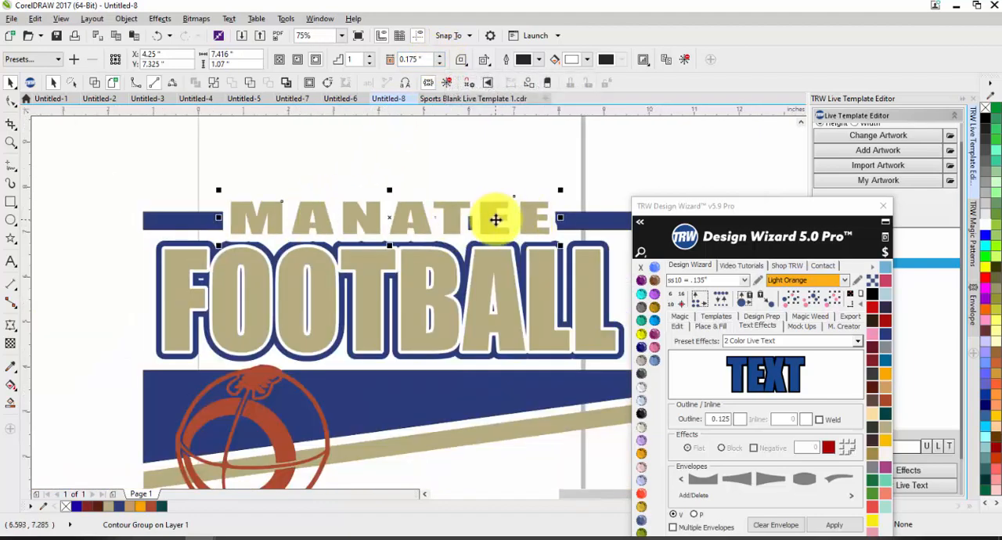
key("ctrl+z")
key("ctrl+z")
key("ctrl+z")
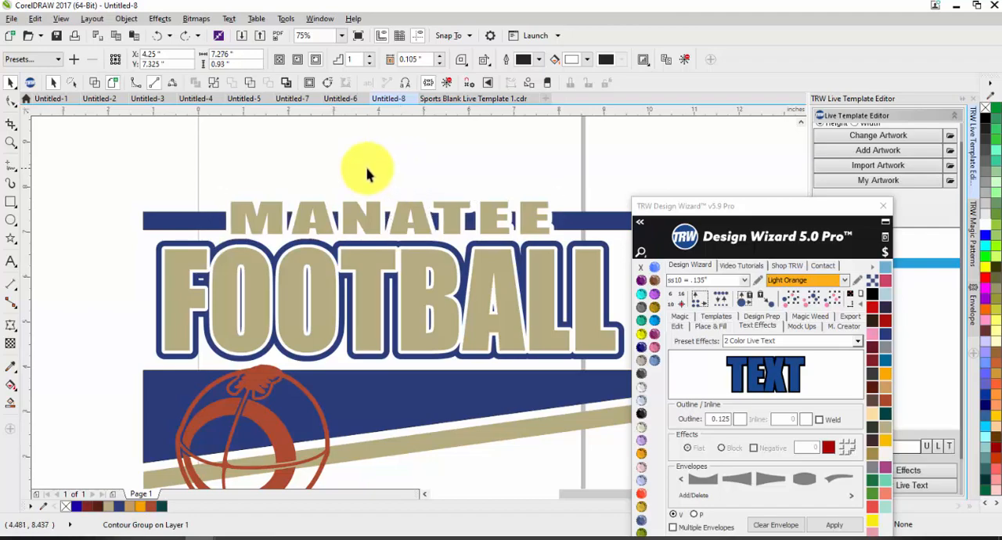
left_click(369, 167)
Try to cut the upper navy bar around MANATEE with a rectangle about 7.7 by 0.95 inches, and undo the cut.
scroll(344, 180, "down", 1)
scroll(324, 191, "up", 1)
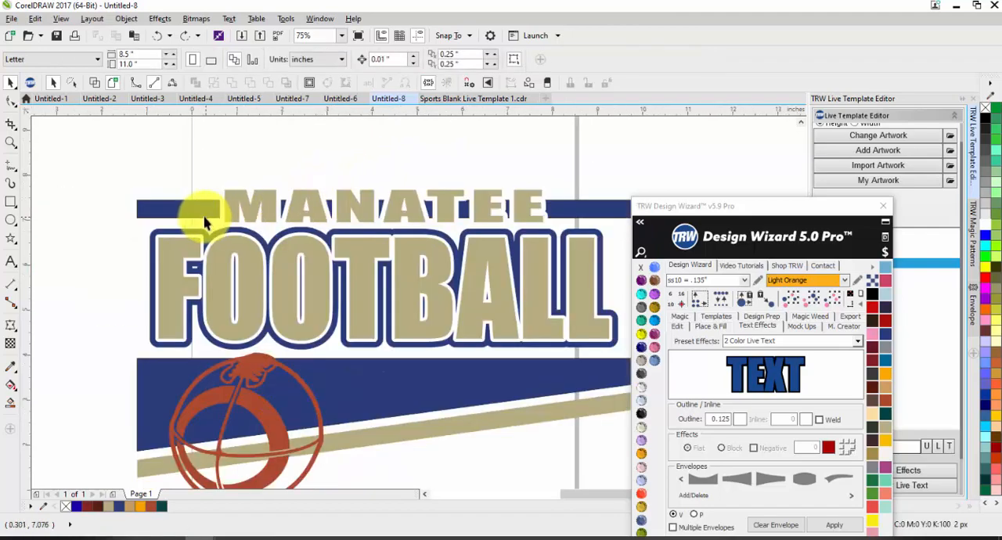
left_click(11, 202)
left_click_drag(206, 188, 554, 231)
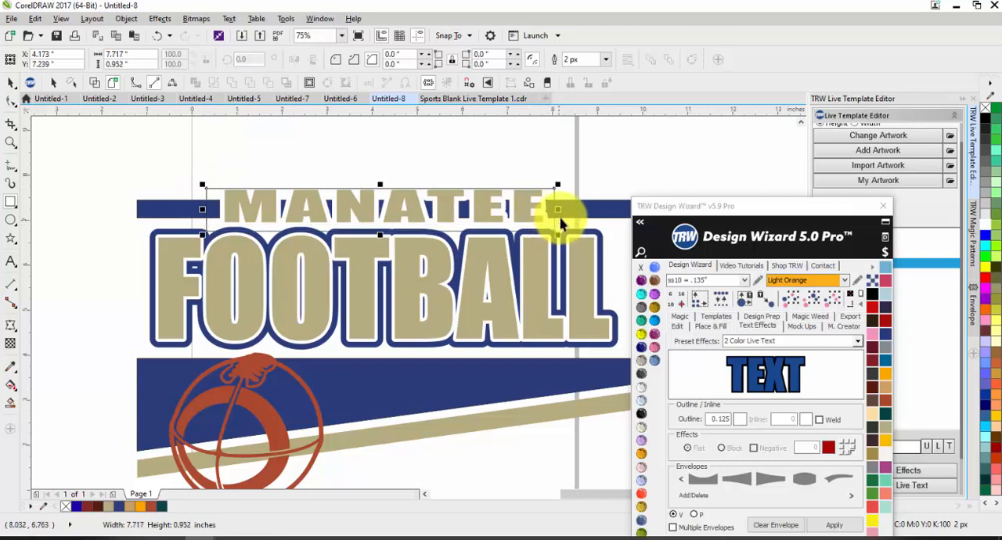
key("space")
left_click(566, 208, "shift")
left_click(449, 59)
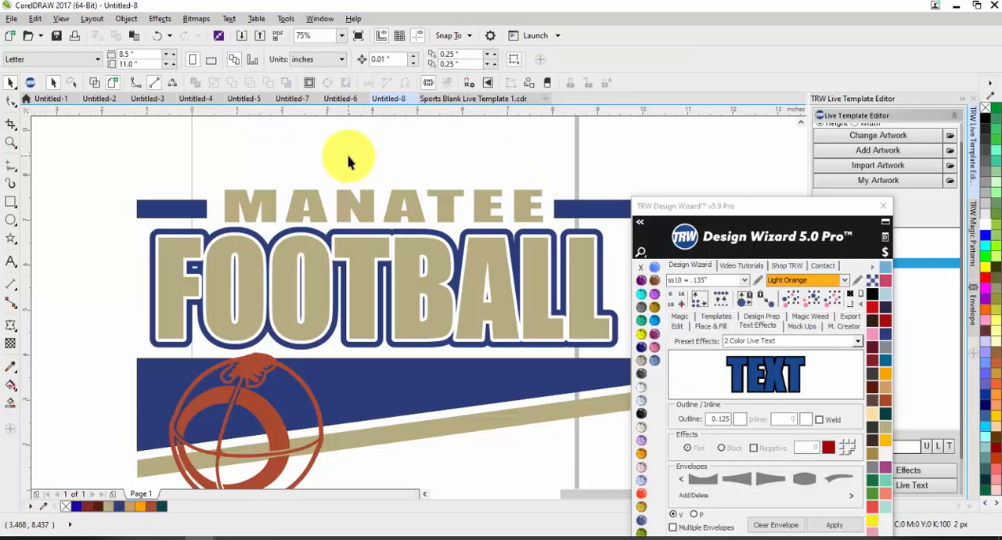
key("ctrl+z")
key("ctrl+z")
Add a new live text object to the layout using the 1 Color Live Text preset.
scroll(324, 173, "down", 1)
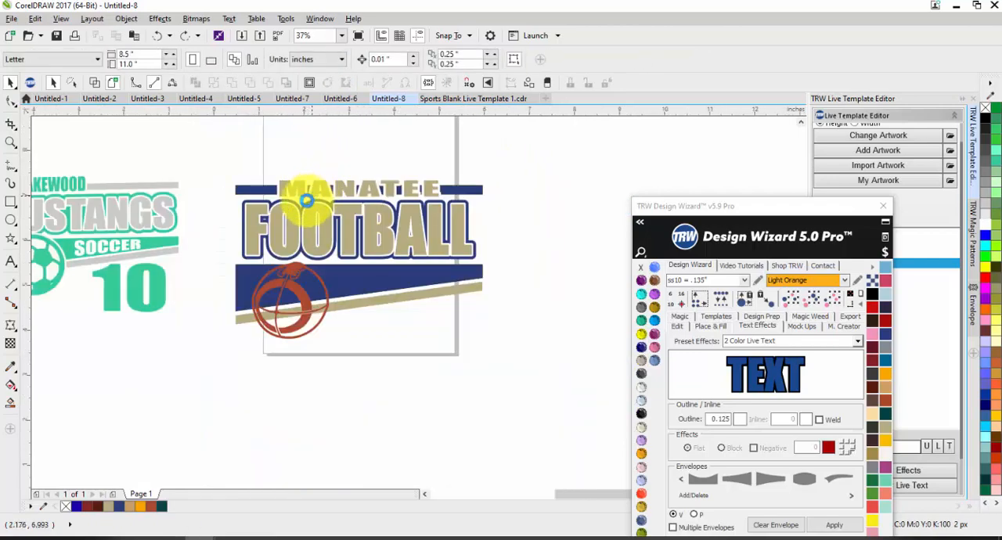
scroll(305, 200, "up", 1)
scroll(259, 205, "down", 1)
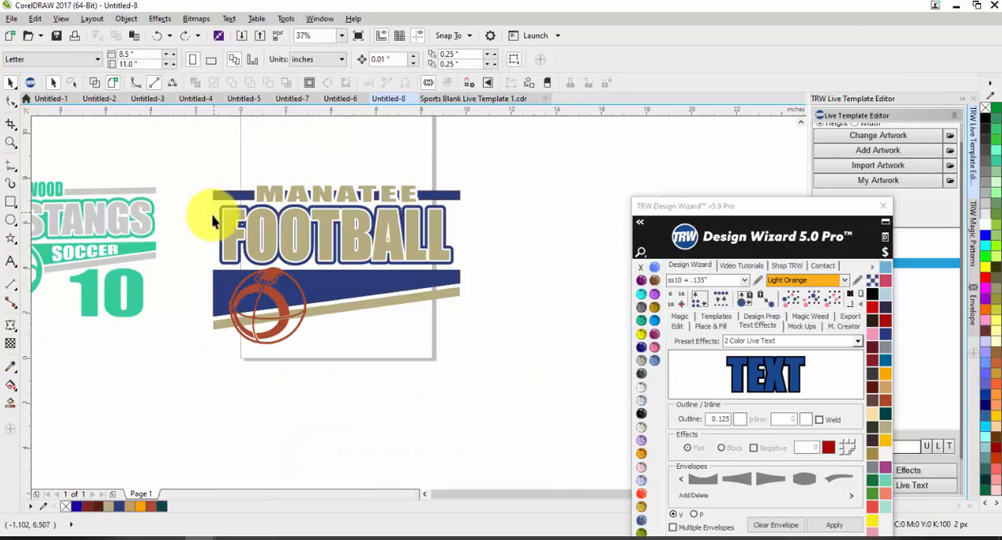
scroll(369, 264, "up", 1)
scroll(364, 258, "down", 1)
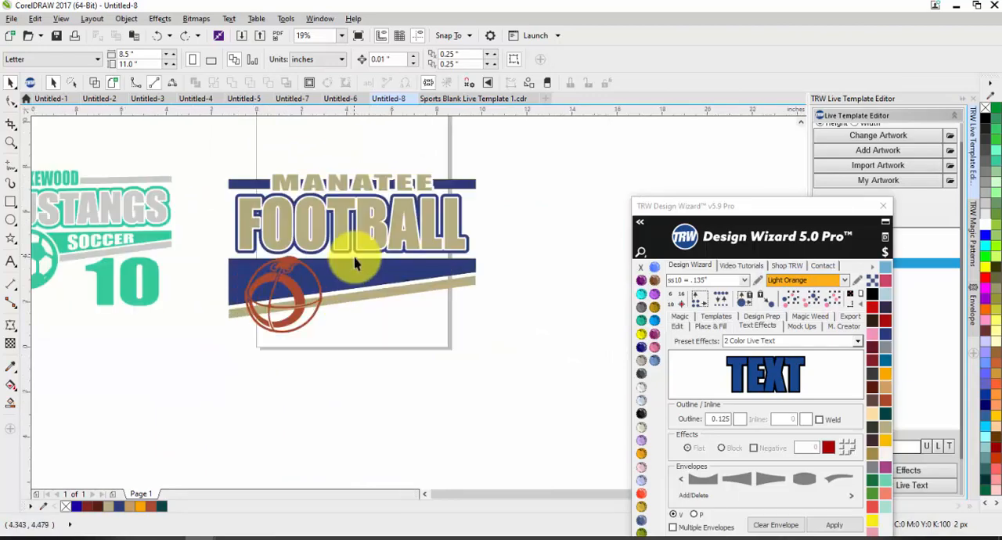
left_click_drag(687, 207, 669, 162)
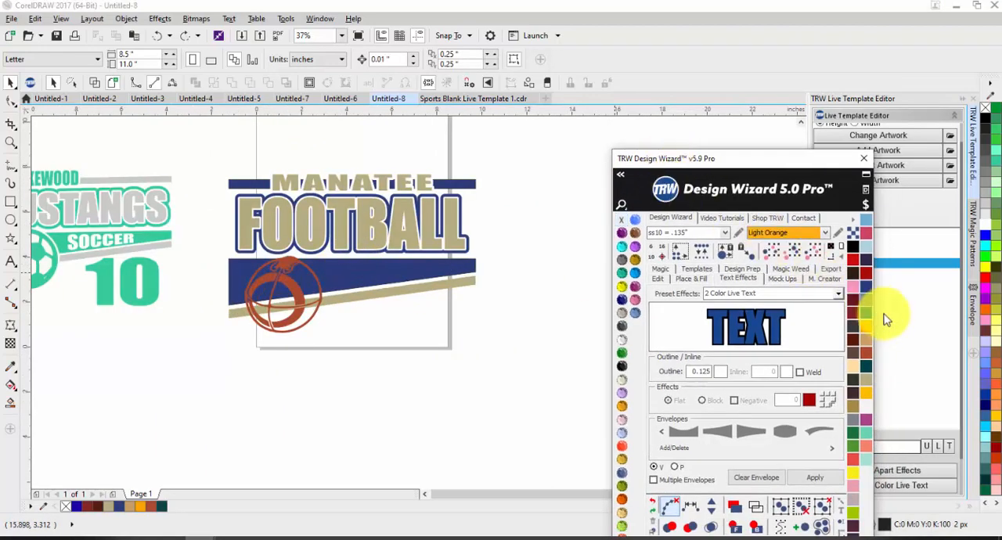
left_click(836, 295)
left_click(797, 305)
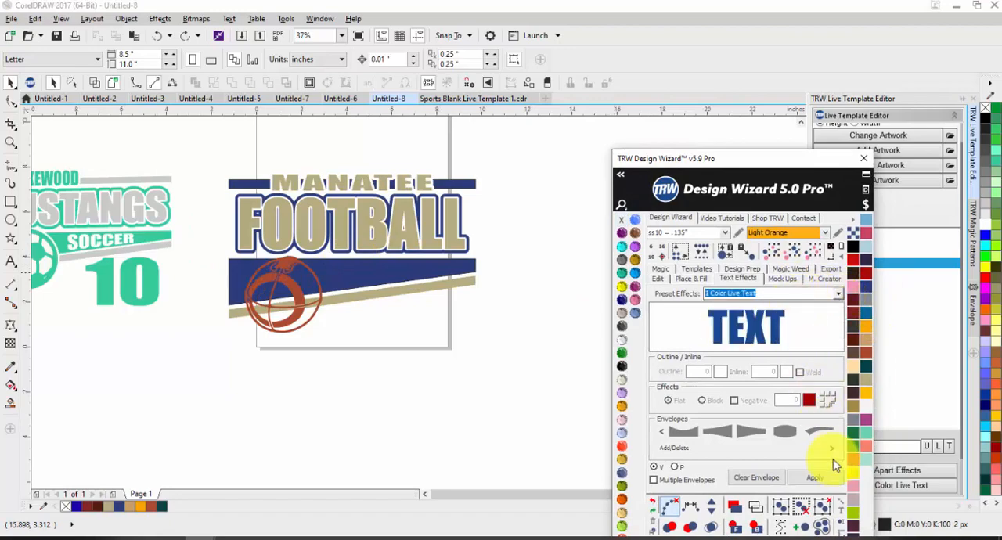
left_click(828, 479)
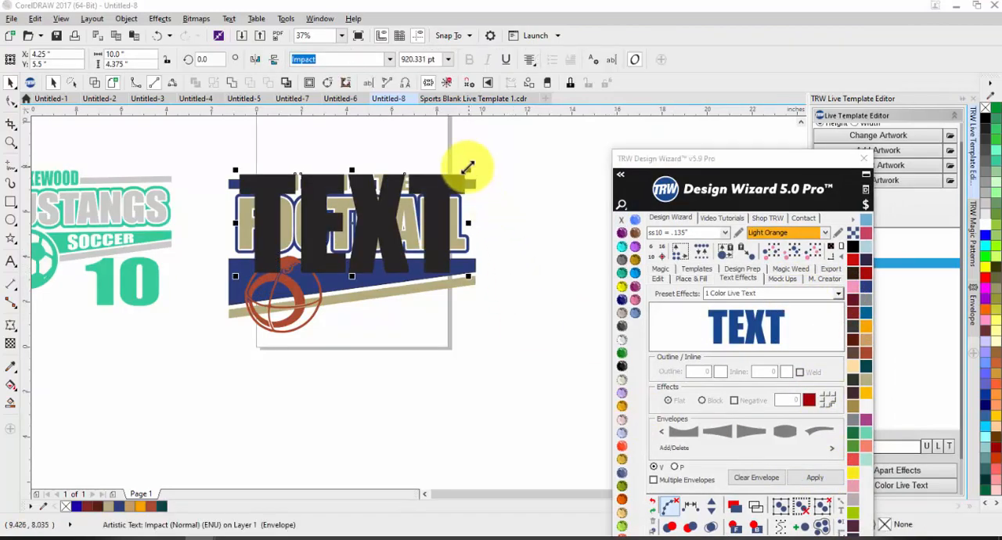
Resize the new TEXT to about 5.6 by 1.77 inches and place it over the navy wedge beside the ball.
left_click_drag(469, 168, 335, 227)
scroll(321, 256, "up", 1)
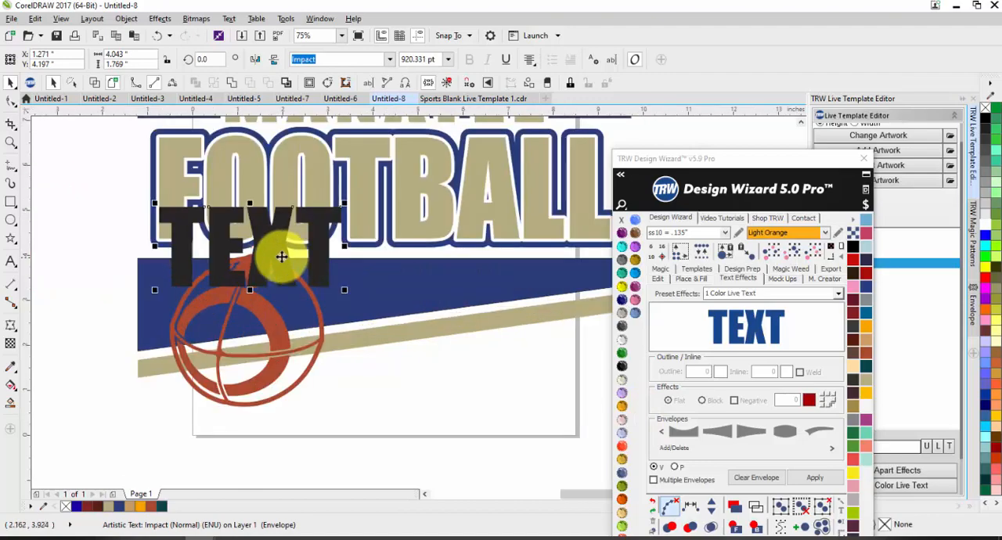
left_click_drag(283, 255, 593, 291)
scroll(453, 280, "down", 1)
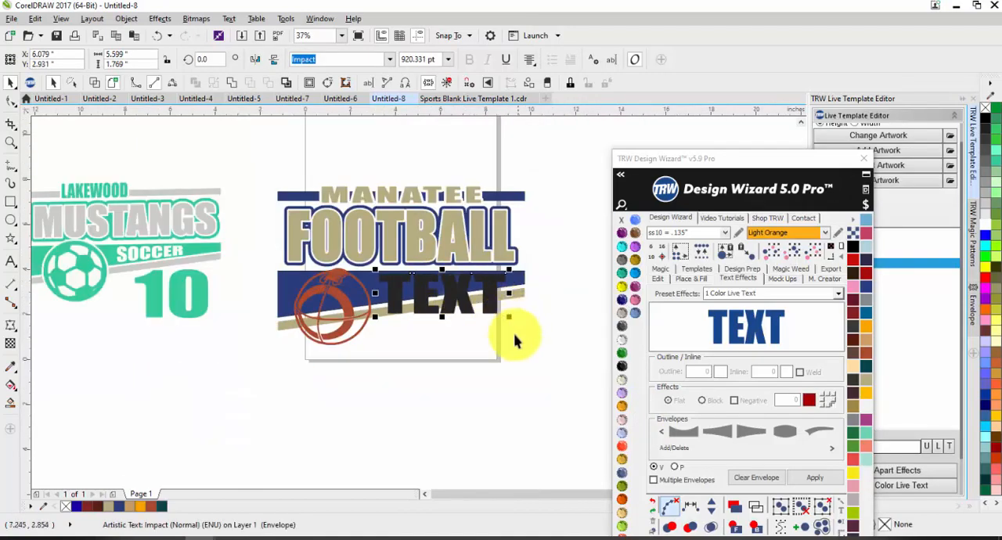
Reshape the TEXT envelope so its lower edge slants parallel to the wedge, and centre the text within the navy area.
scroll(511, 336, "up", 1)
double_click(463, 257)
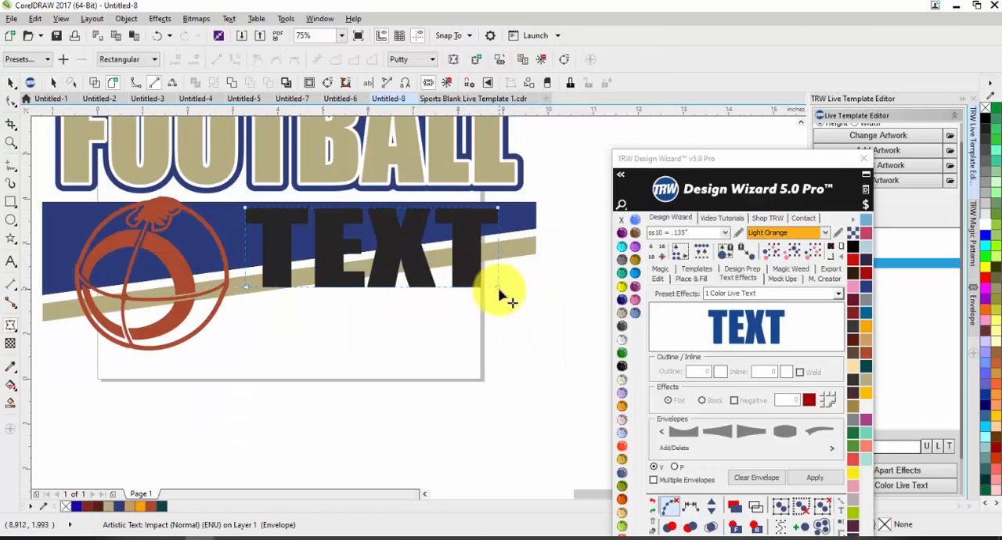
left_click_drag(498, 289, 499, 232)
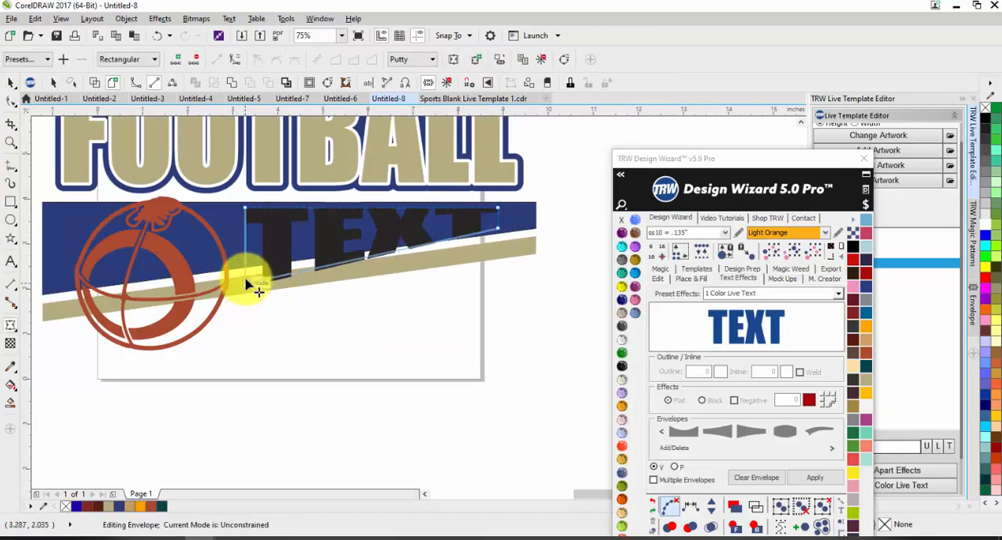
left_click_drag(245, 287, 248, 263)
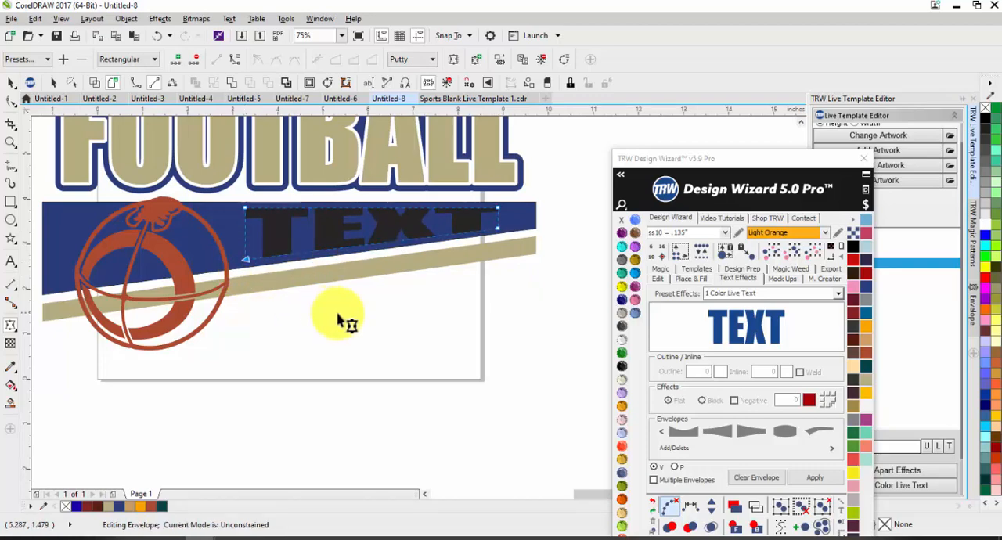
key("space")
scroll(319, 217, "up", 1)
left_click_drag(335, 222, 334, 224)
Fill the slanted TEXT on the navy wedge with the near-white colour.
scroll(317, 229, "down", 1)
left_click(635, 285)
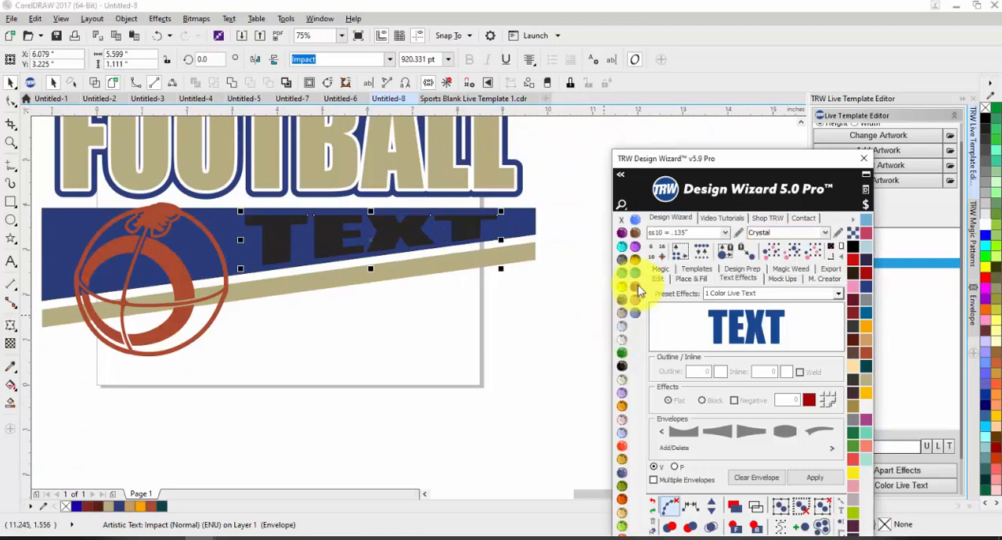
left_click_drag(728, 158, 595, 340)
scroll(519, 268, "down", 2)
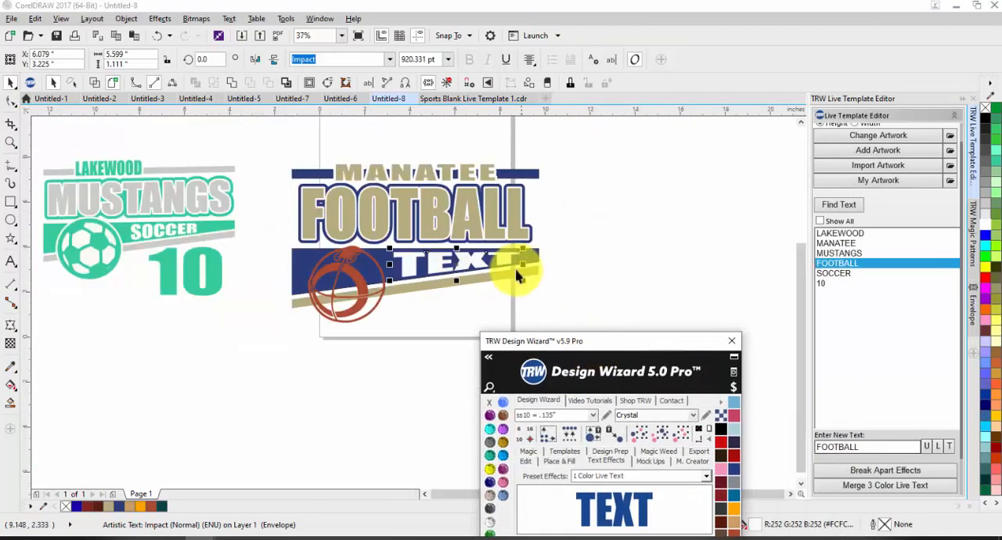
left_click(596, 241)
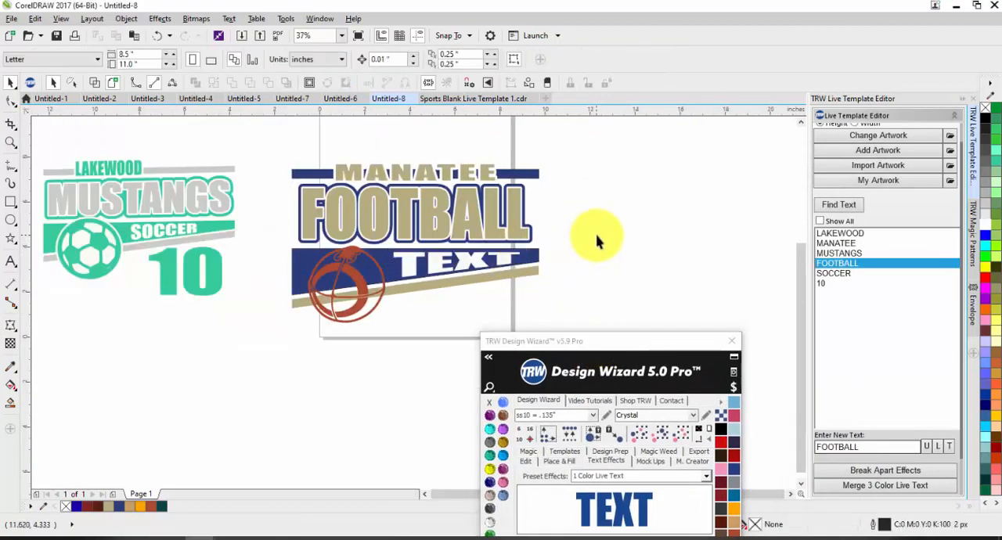
Refresh the live text list and change the large FOOTBALL text to HURRICANES.
left_click(823, 206)
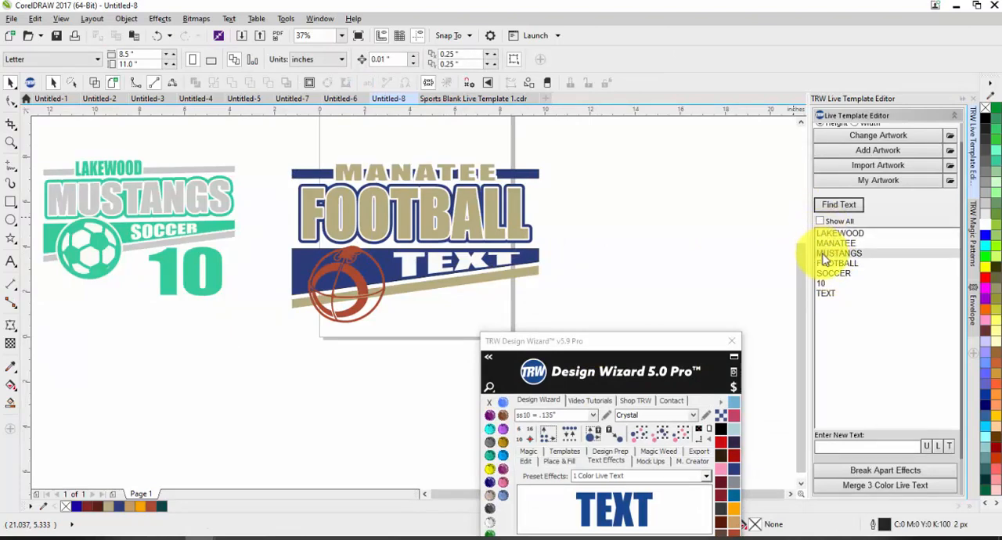
left_click(827, 265)
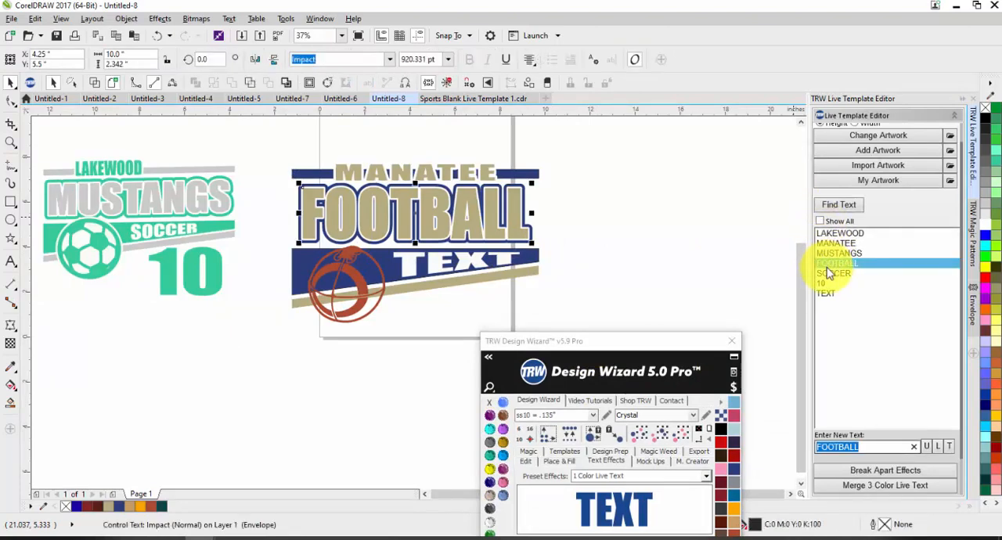
type("HUR")
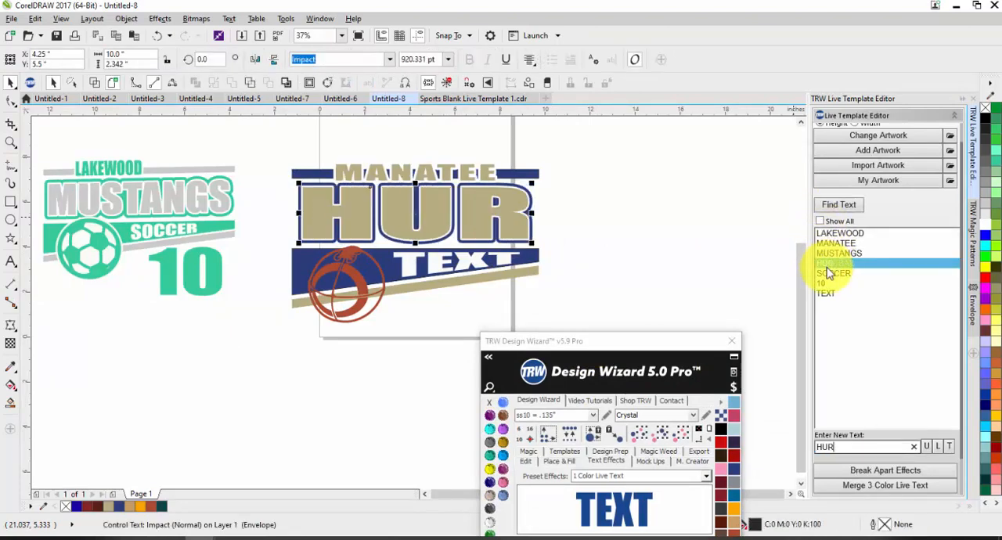
type("RIACNES")
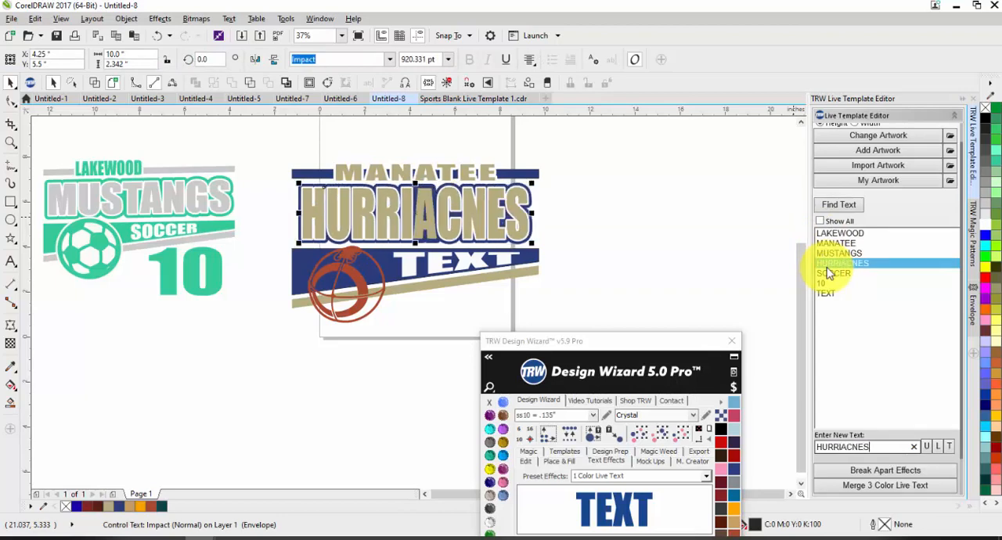
key("BackSpace")
key("BackSpace")
key("BackSpace")
key("BackSpace")
key("BackSpace")
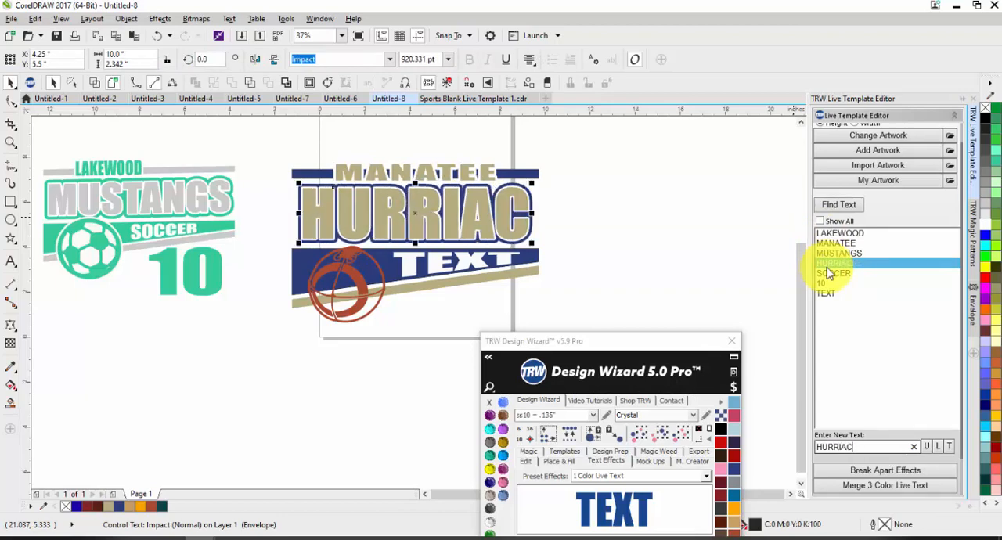
type("CANES")
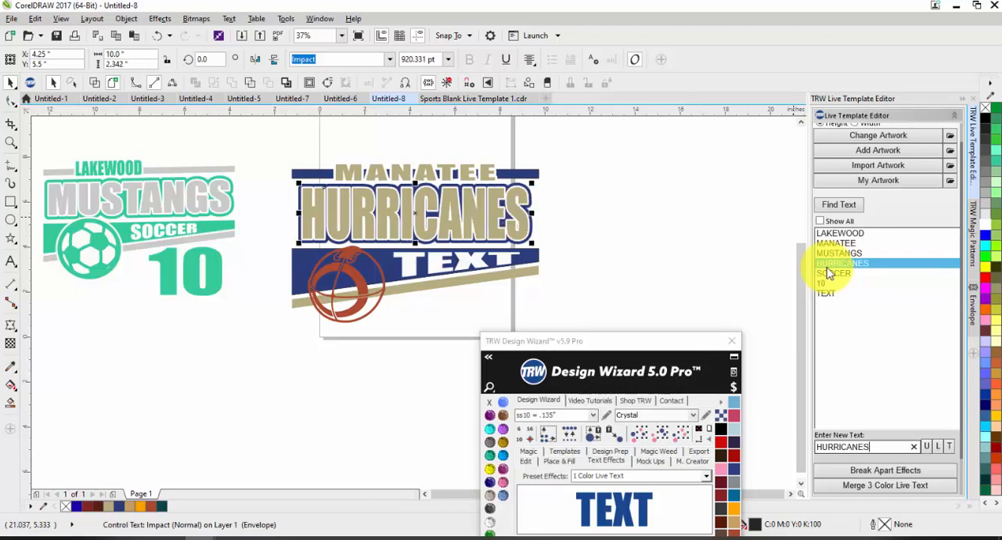
Cut the main HURRICANES text back to HURRI and retype its ending, starting with A.
key("BackSpace")
key("BackSpace")
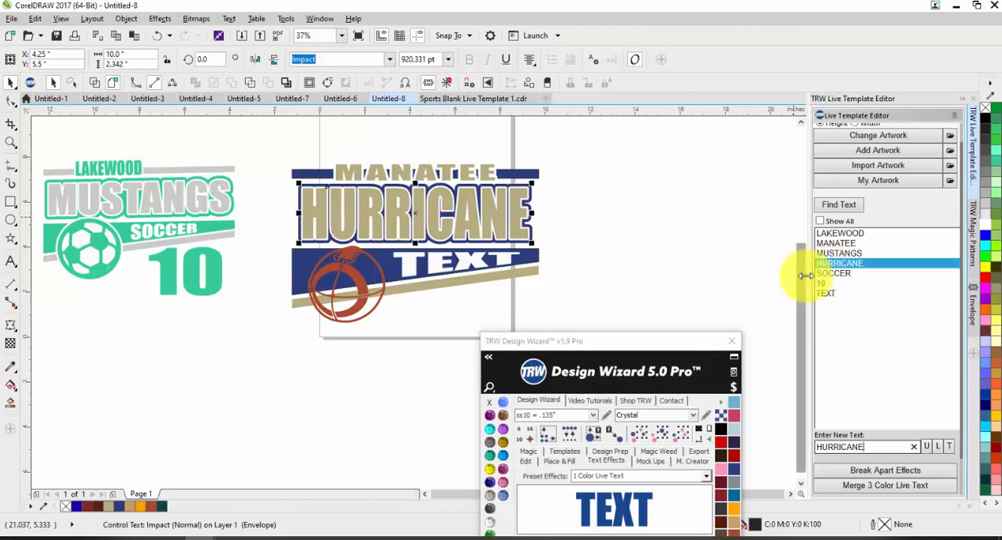
key("BackSpace")
key("BackSpace")
key("BackSpace")
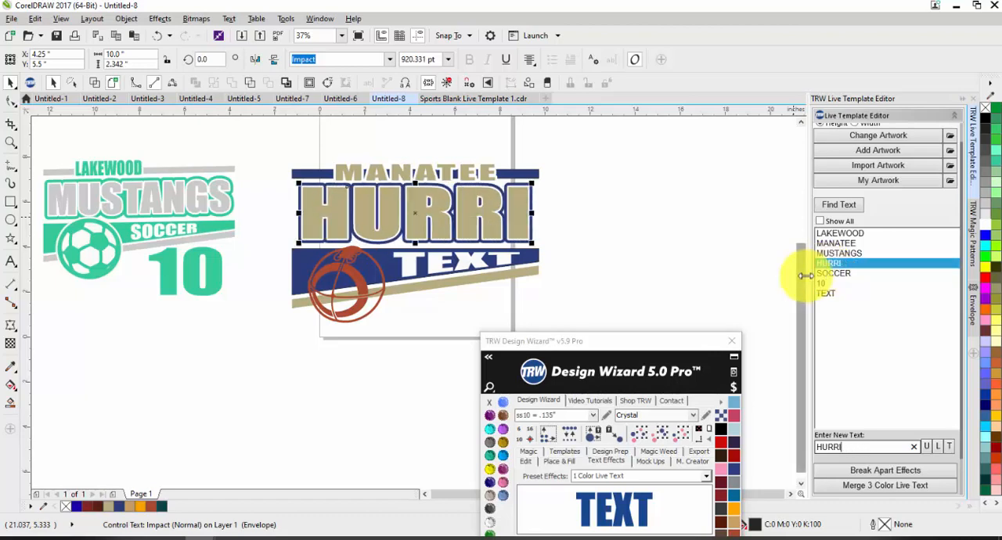
type("C")
key("BackSpace")
type("A")
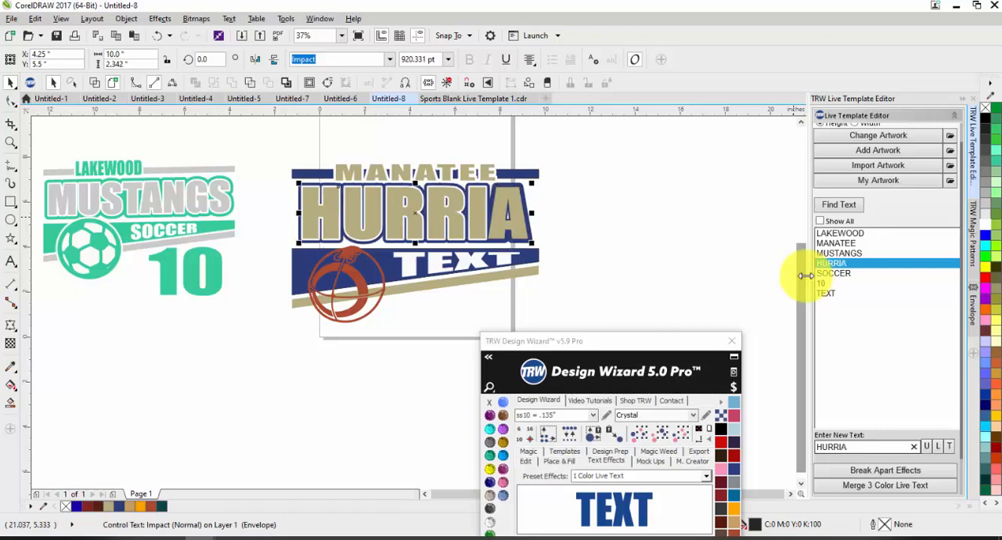
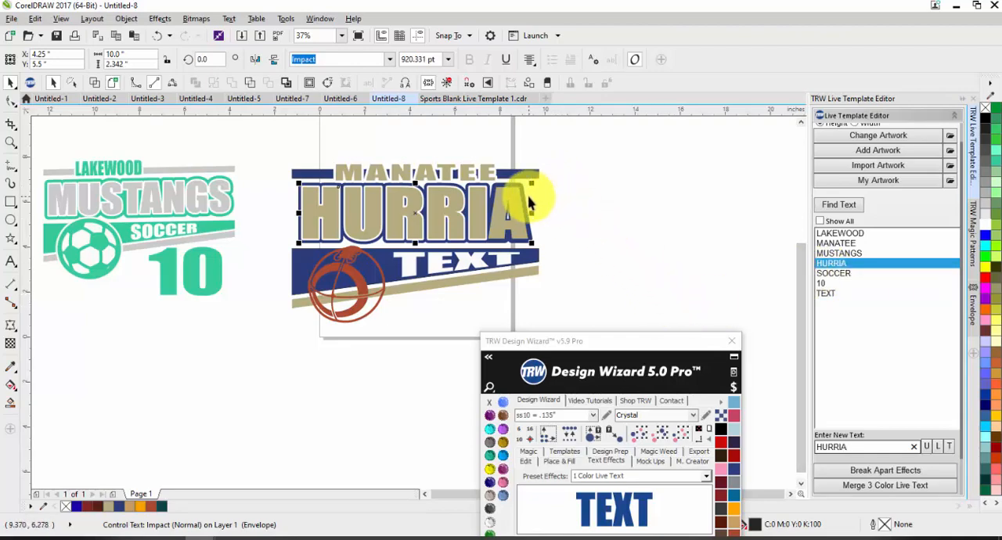
Try different widths for the stacked HURRIA text layers, and undo the resizing.
scroll(528, 202, "up", 2)
left_click(572, 250)
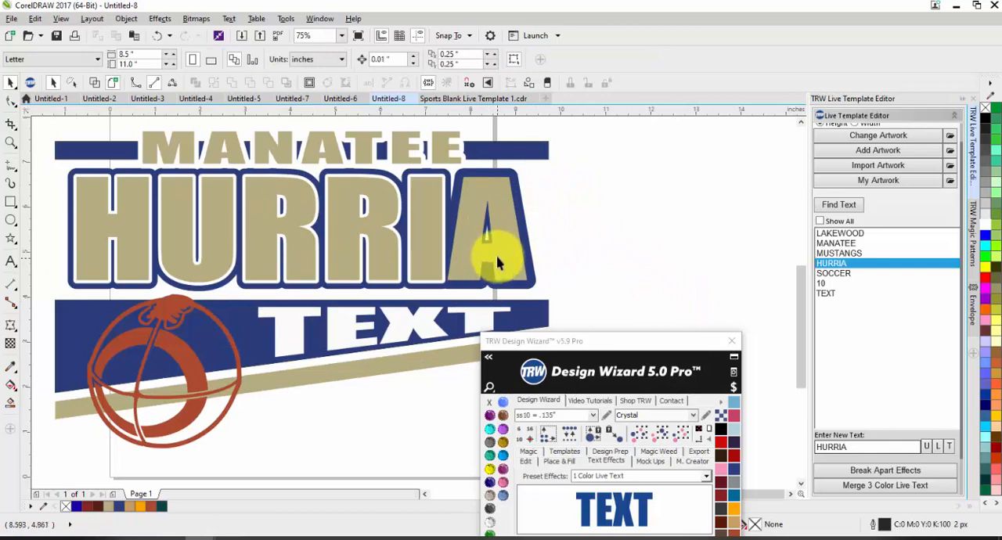
scroll(548, 258, "down", 2)
left_click_drag(613, 278, 291, 205)
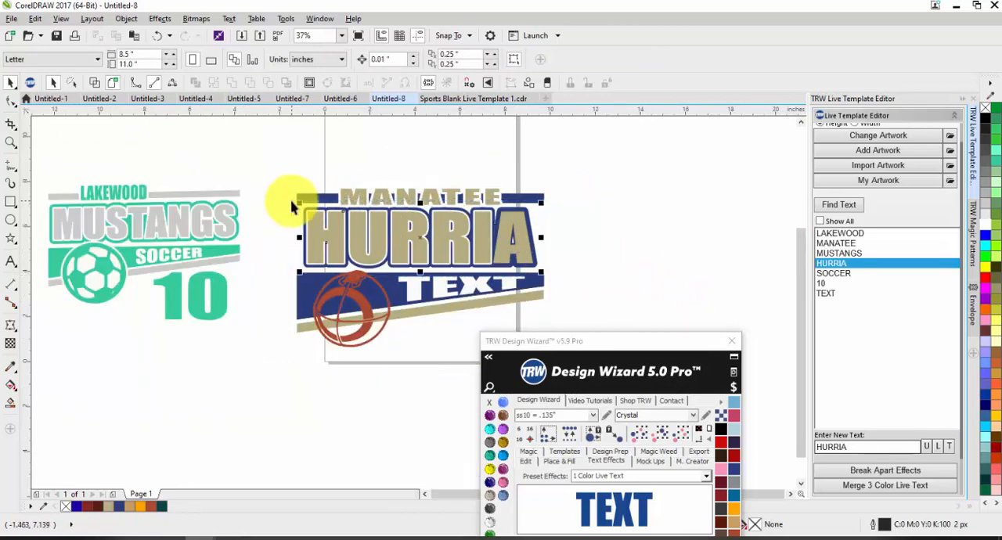
scroll(559, 251, "up", 2)
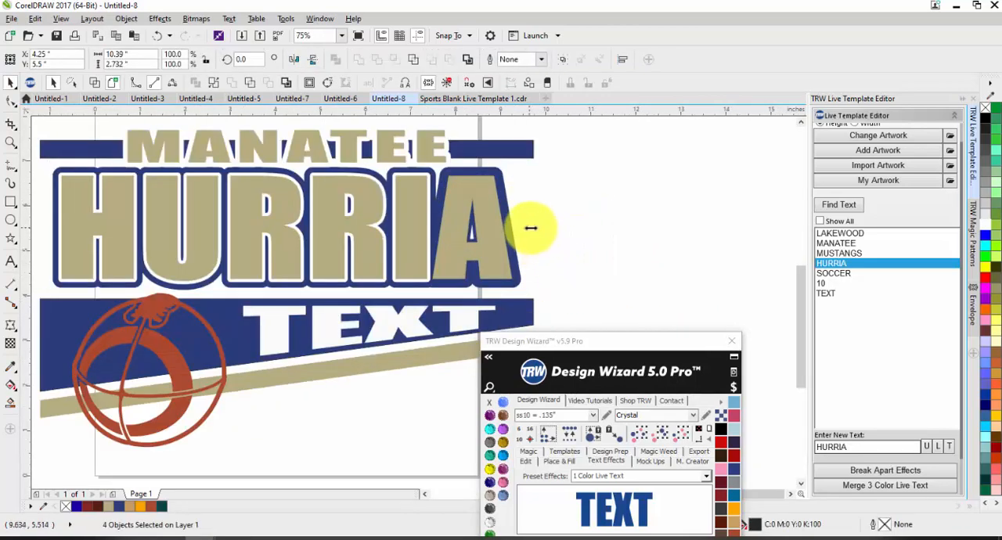
left_click_drag(530, 227, 532, 227)
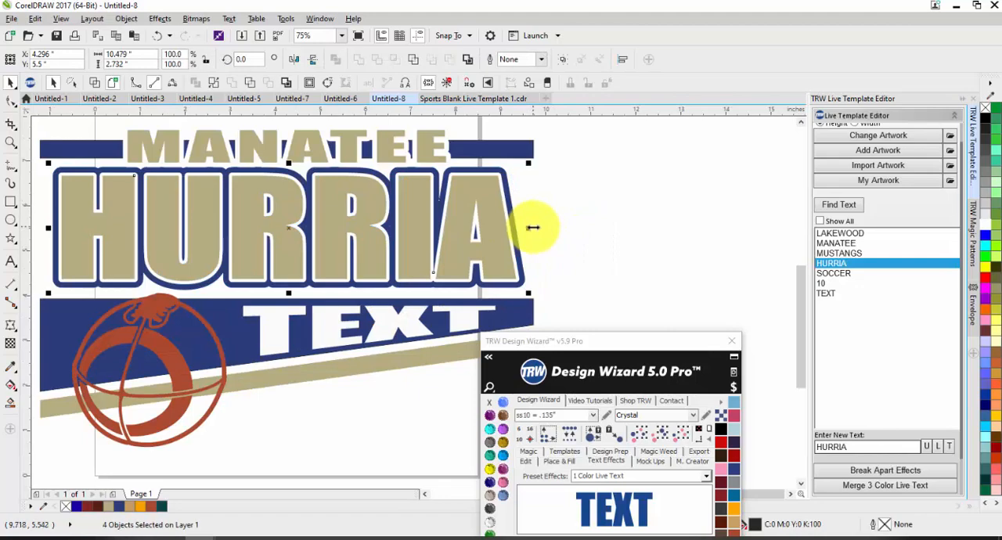
left_click_drag(532, 226, 504, 229)
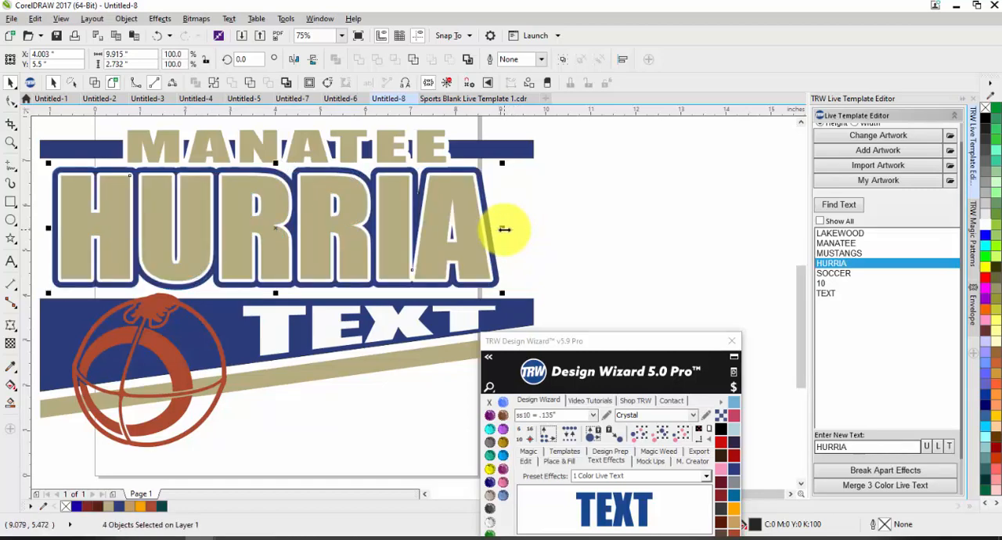
key("ctrl+z")
key("ctrl+z")
key("ctrl+z")
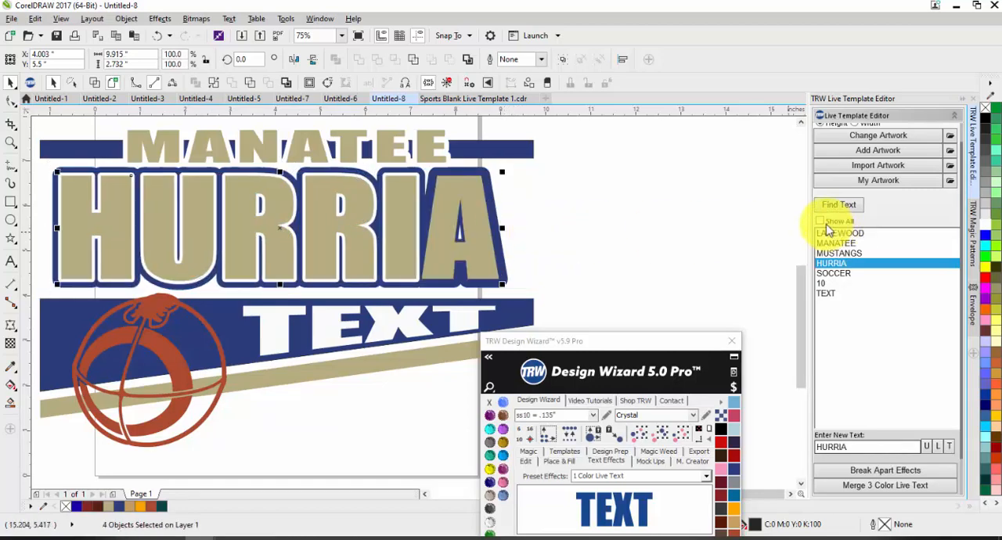
key("ctrl+z")
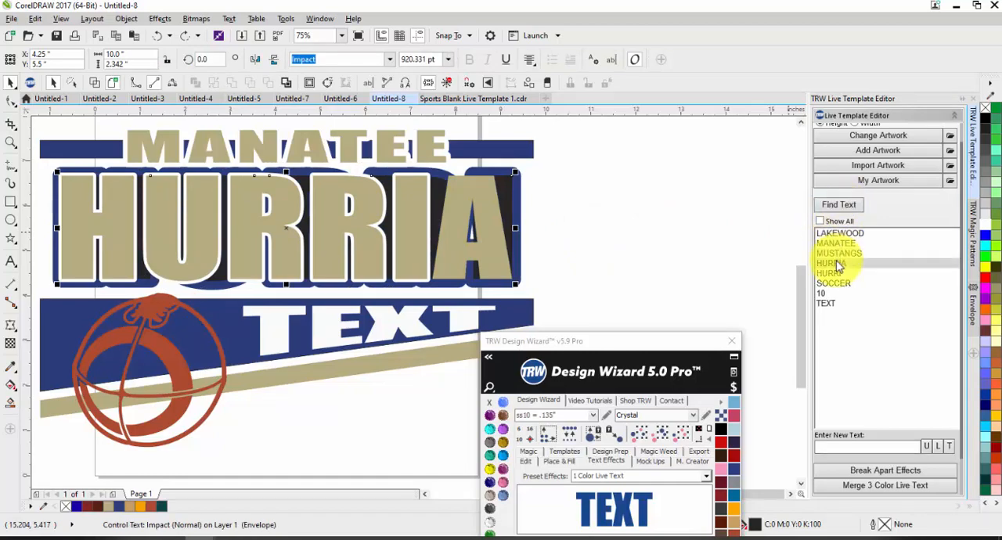
Change both layers of the unfinished team name under MANATEE to HURRICANES.
left_click(836, 264)
type("HURRICANES")
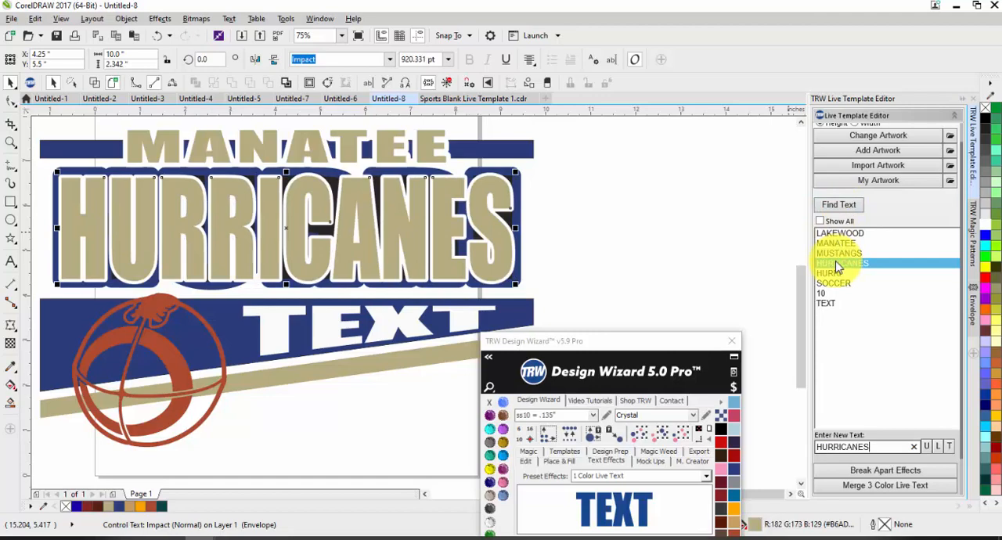
key("Down")
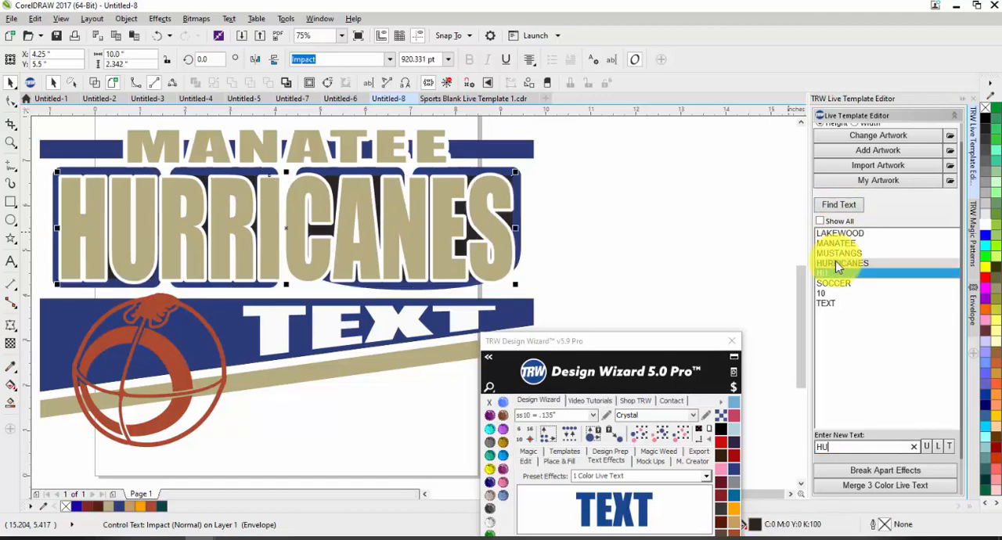
type("RRICANES")
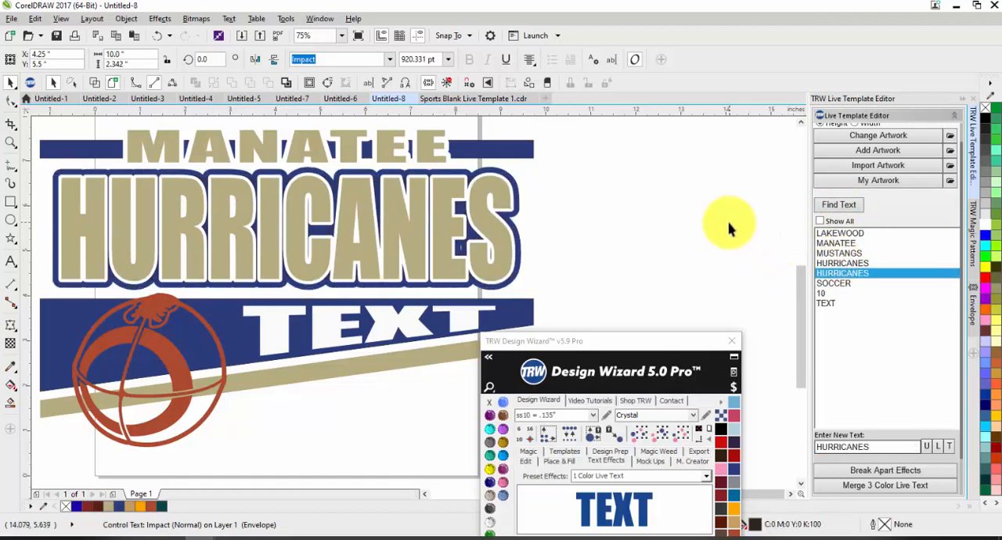
left_click(651, 244)
scroll(658, 244, "down", 1)
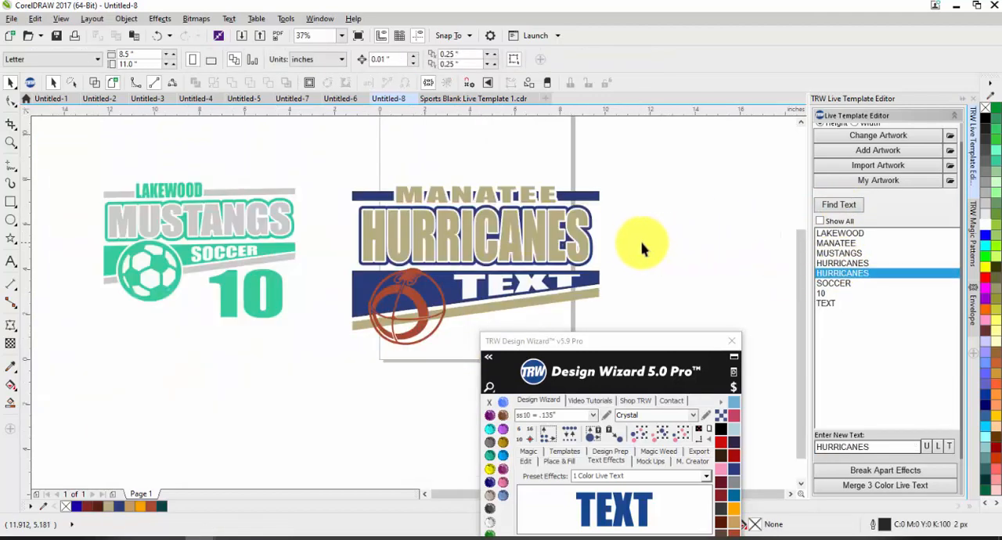
Replace the TEXT placeholder in the blue banner with FOOTBALL.
left_click(827, 302)
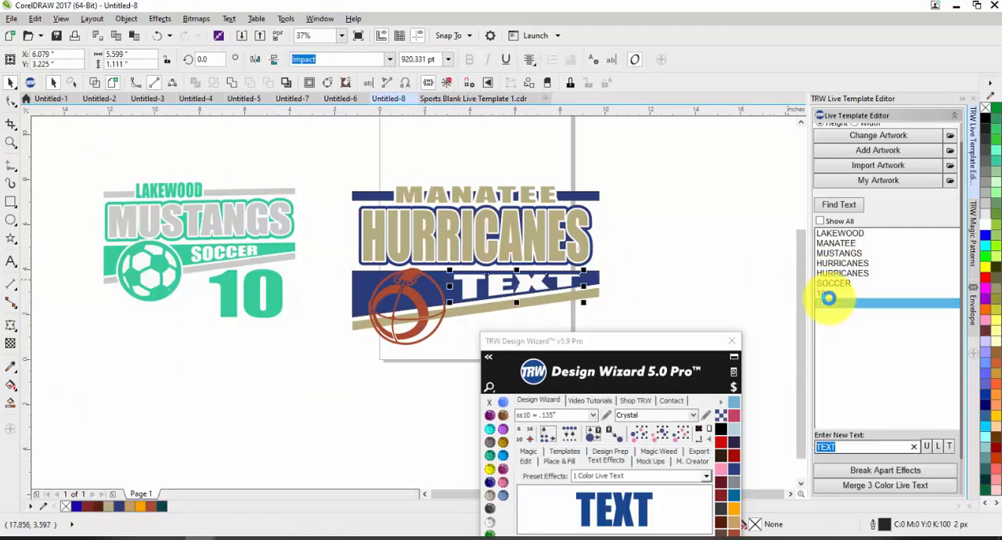
type("FOOTBALL")
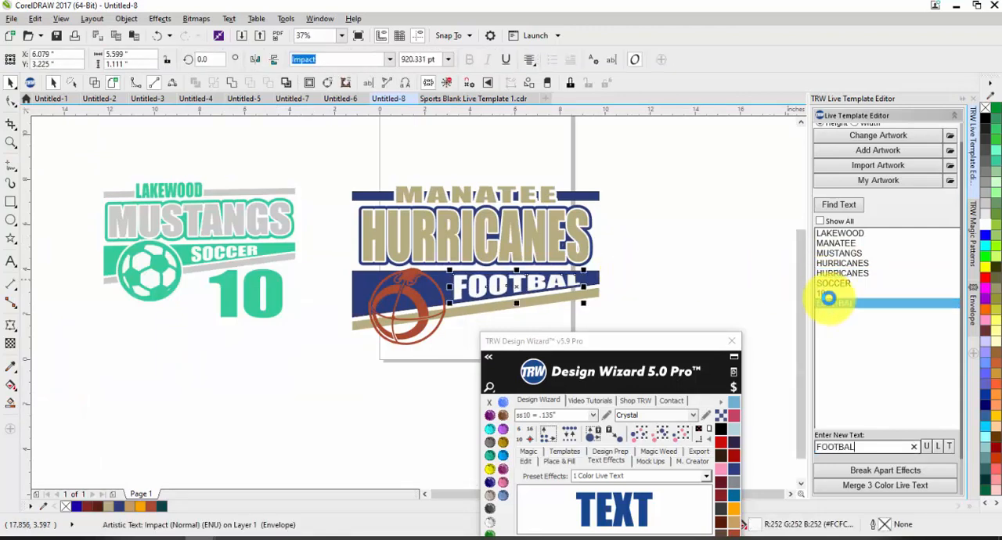
key("Return")
left_click(632, 268)
scroll(632, 269, "down", 1)
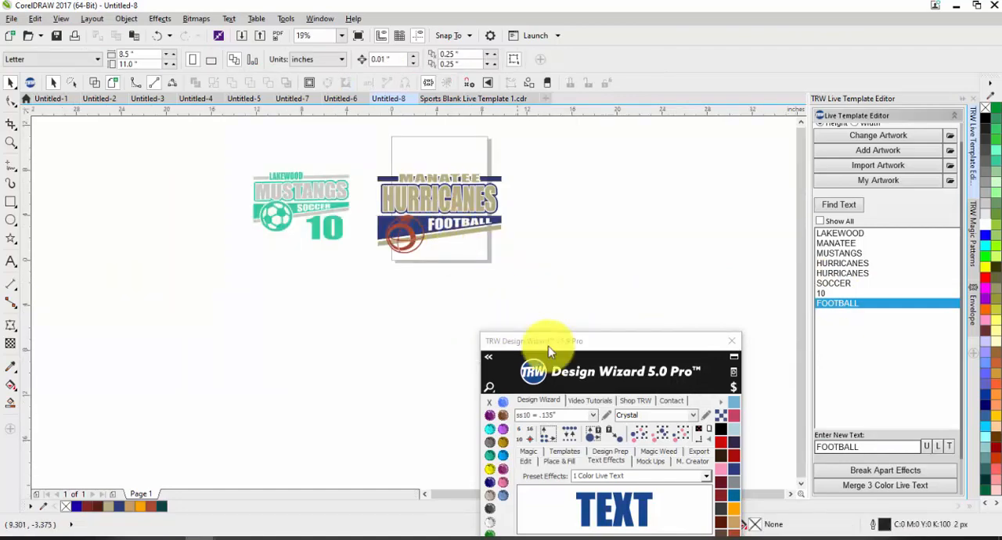
Add a 1 Color Live Text object, scale it to about 4.8 in wide, and place it below FOOTBALL.
left_click_drag(613, 338, 711, 145)
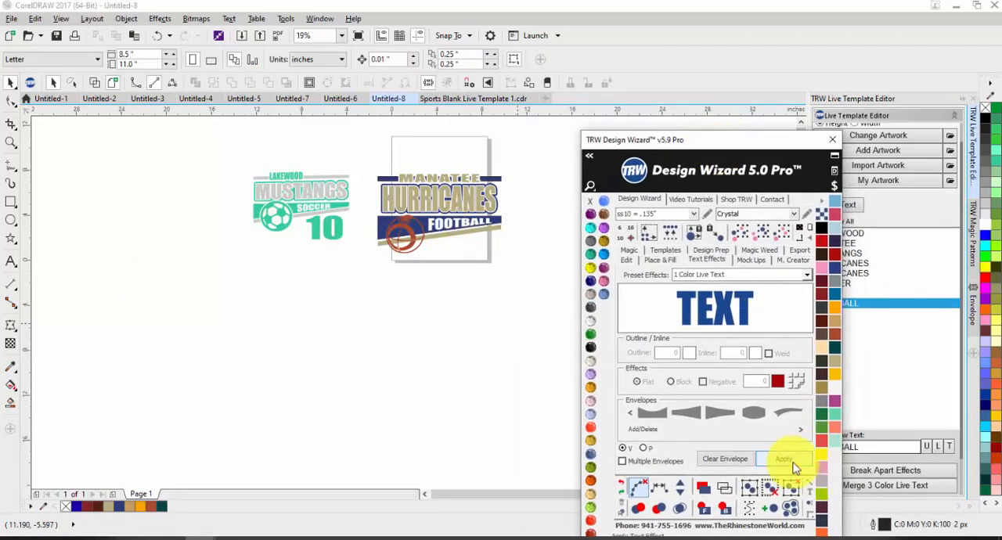
left_click(792, 460)
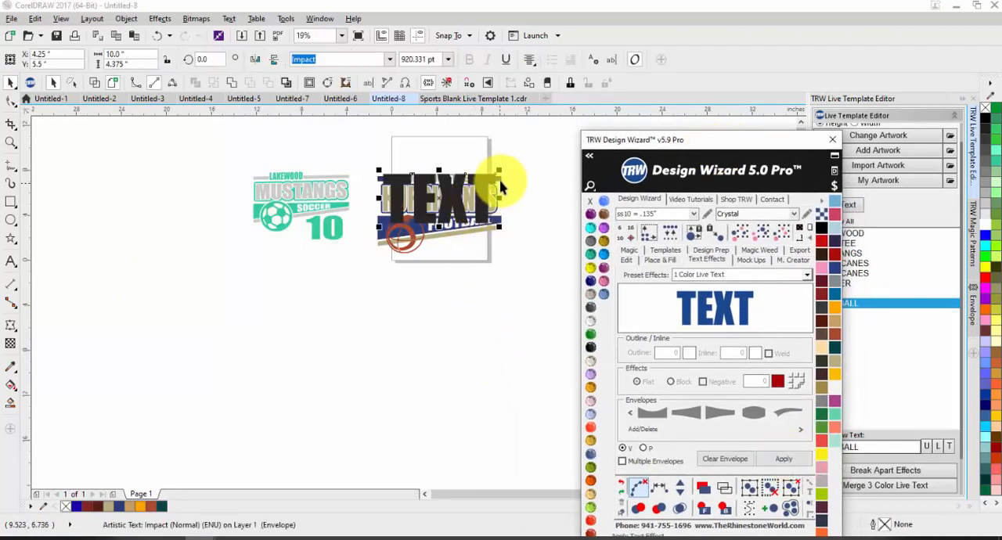
left_click_drag(503, 175, 450, 185)
left_click_drag(432, 219, 483, 262)
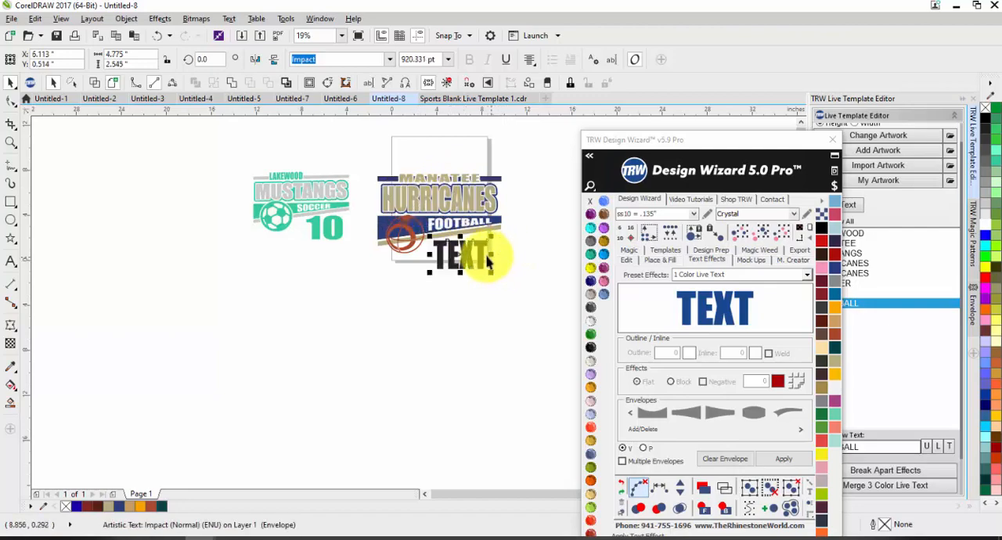
scroll(486, 250, "up", 2)
left_click(467, 257)
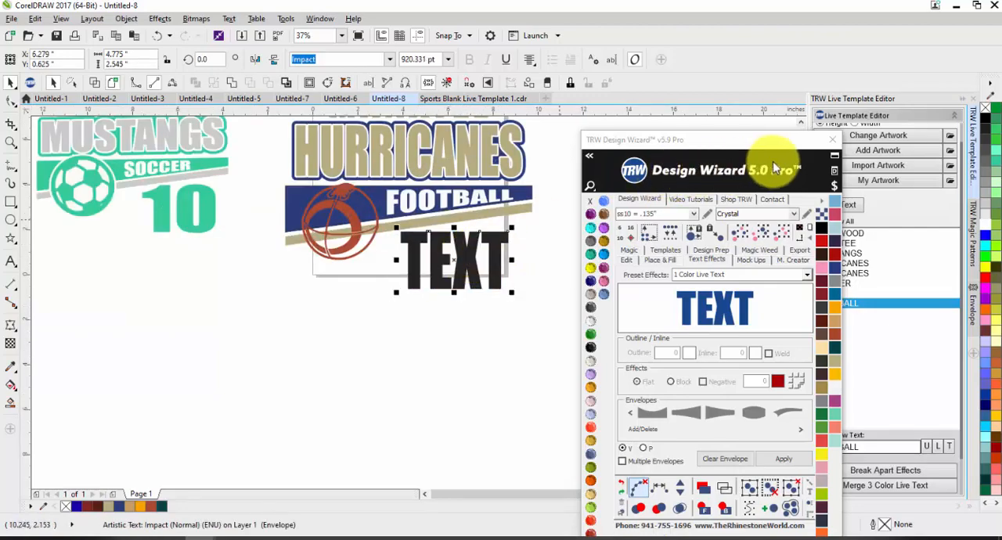
Close the Design Wizard, refresh the text list, and change the new black TEXT object to 15.
left_click(832, 139)
left_click(830, 204)
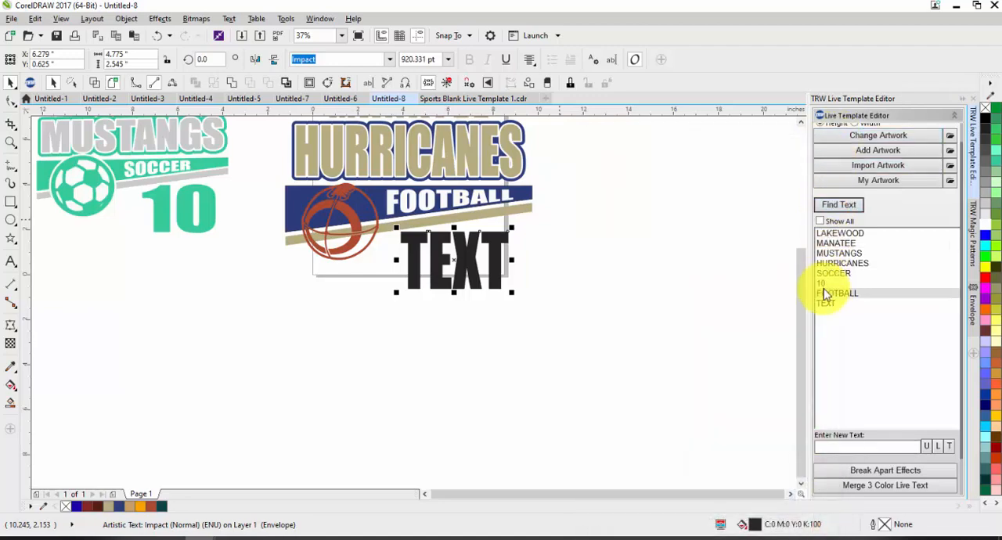
left_click(827, 304)
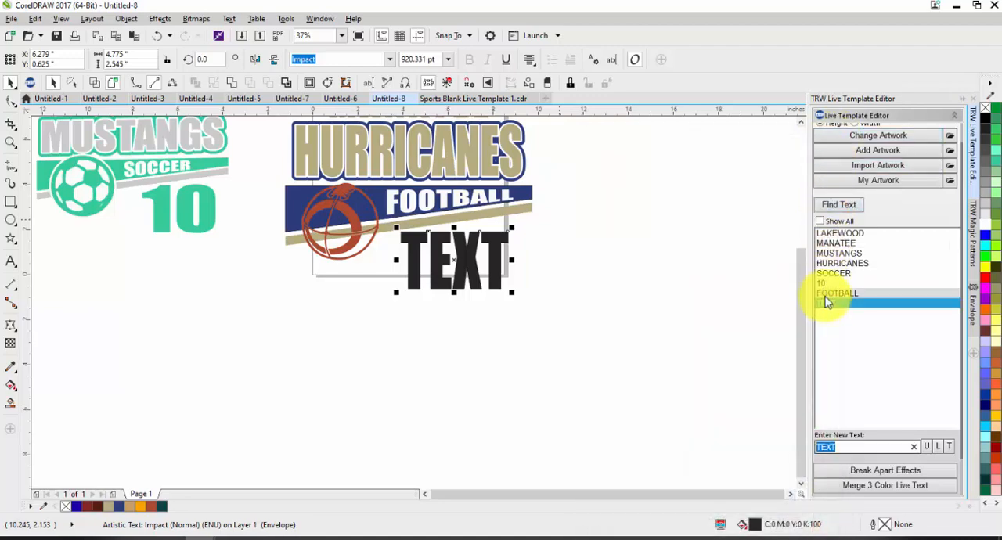
type("15")
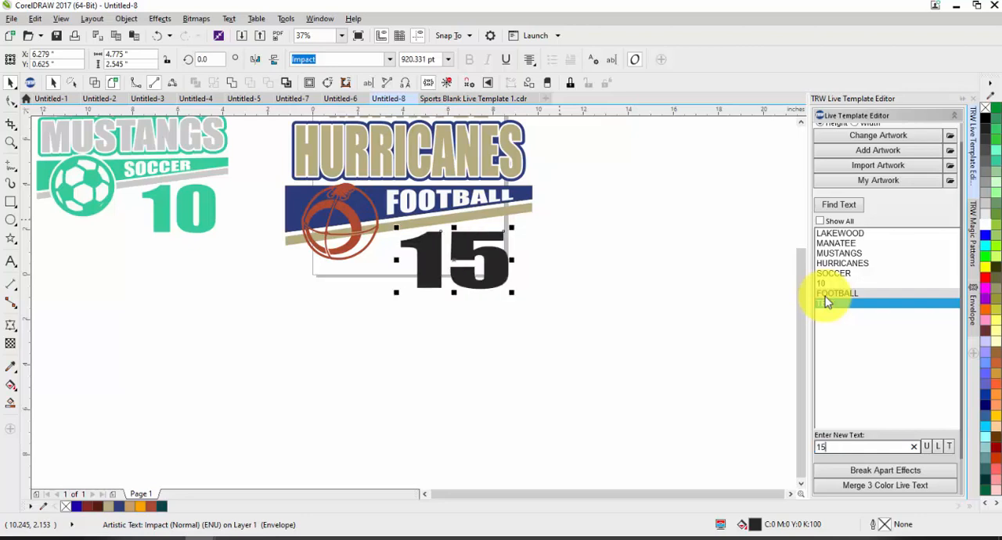
Narrow the number 15 to about 4.2 in wide and fill it with the design's dark blue.
left_click_drag(396, 259, 409, 259)
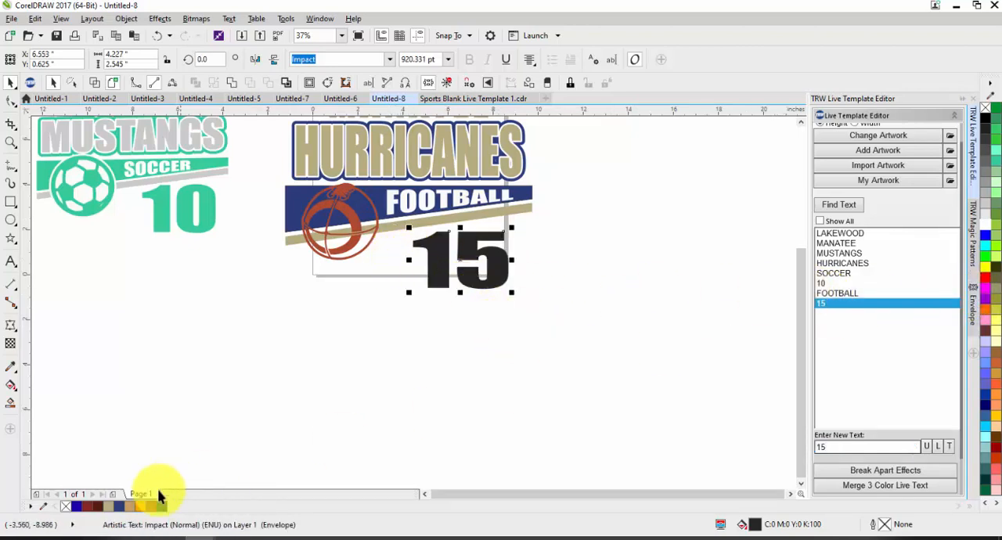
left_click(120, 505)
left_click(427, 371)
scroll(442, 356, "down", 1)
scroll(426, 271, "up", 1)
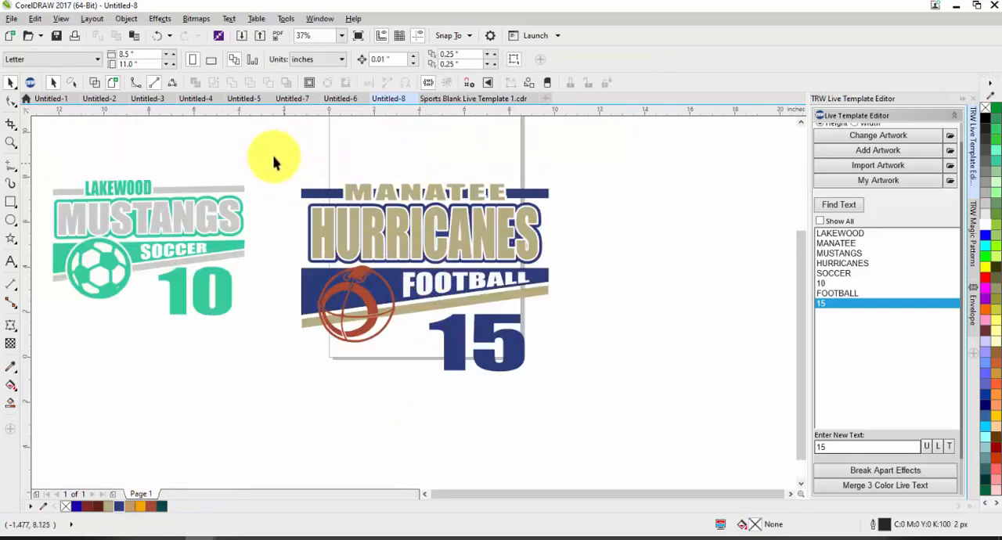
Copy the whole Manatee Hurricanes design, including the number, into a new document.
left_click_drag(274, 162, 617, 402)
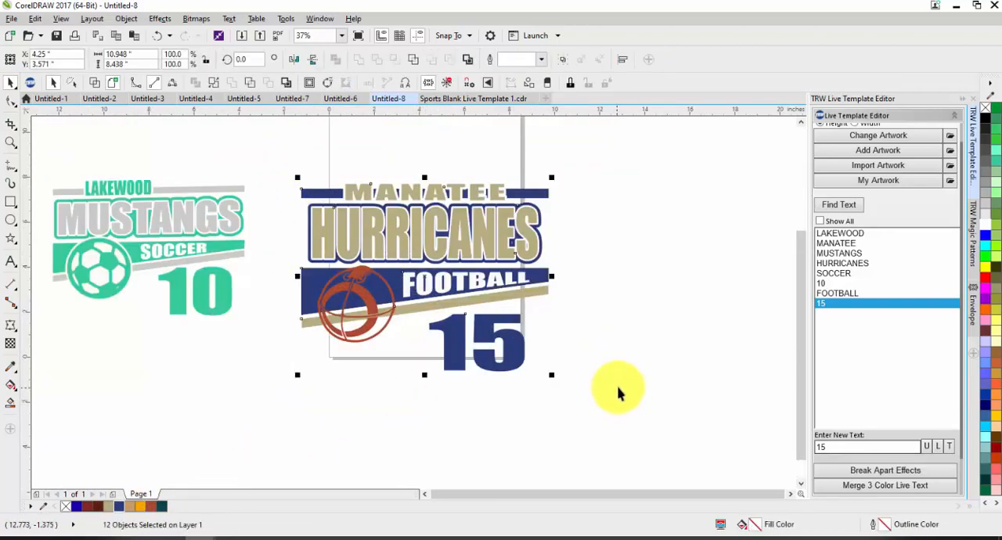
left_click(544, 96)
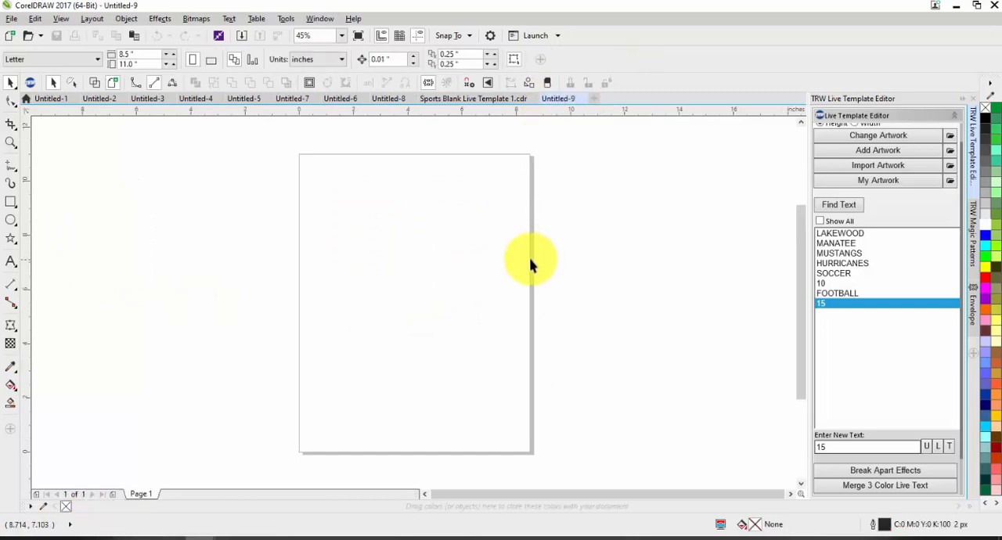
left_click_drag(483, 293, 480, 257)
left_click_drag(536, 204, 528, 208)
left_click(546, 213)
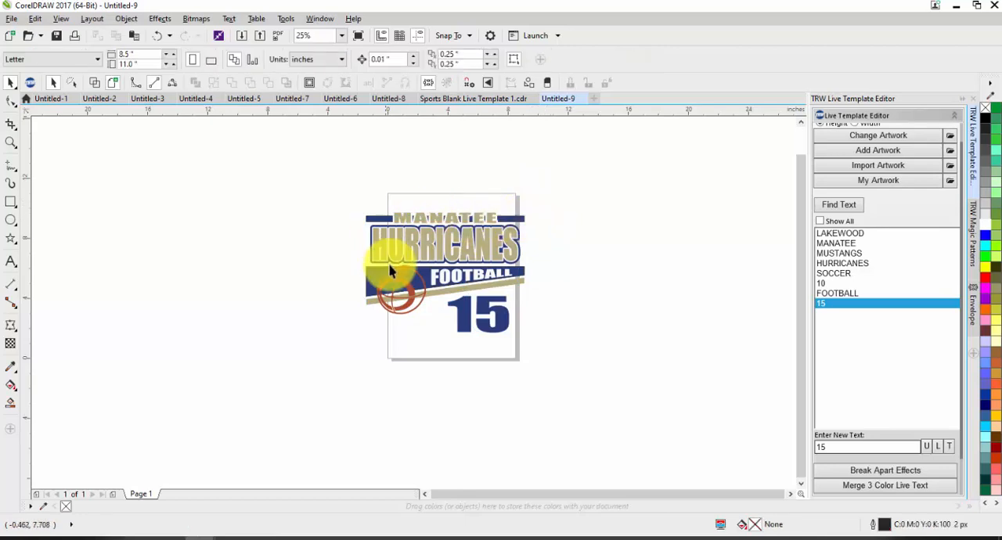
Save the drawing as Sports Blank Live Template 2 in the TRW Custom Folder and refresh the live text list.
left_click(8, 18)
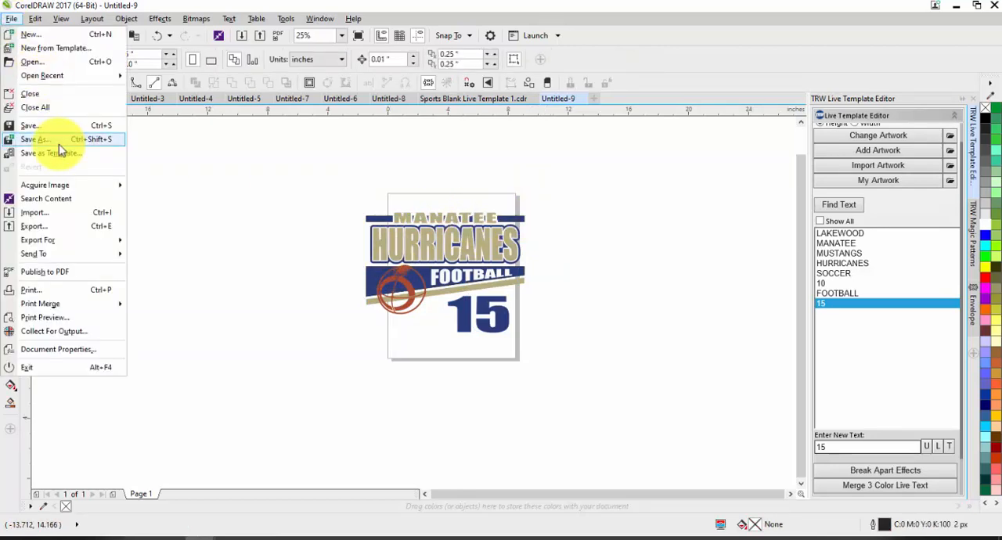
left_click(60, 143)
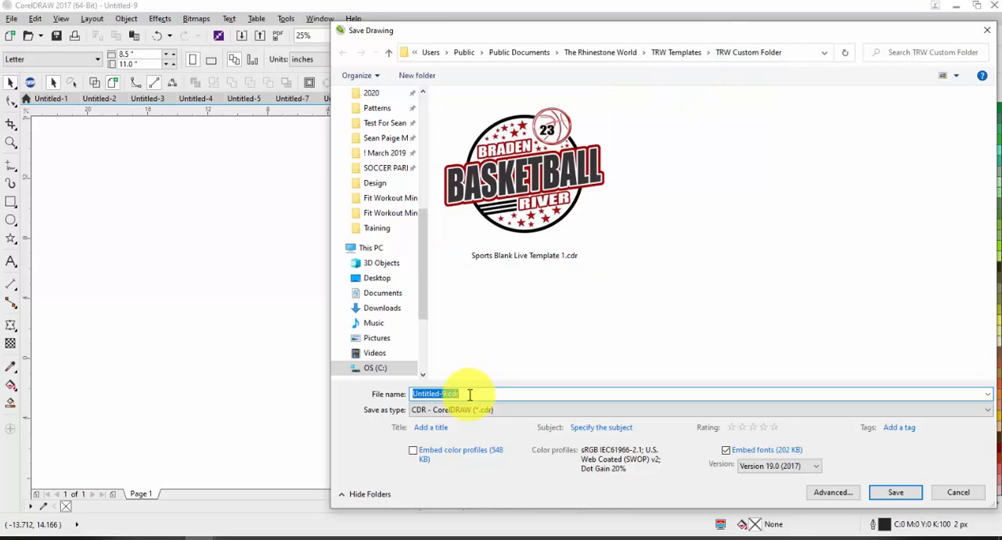
type("sP")
key("BackSpace")
type("S")
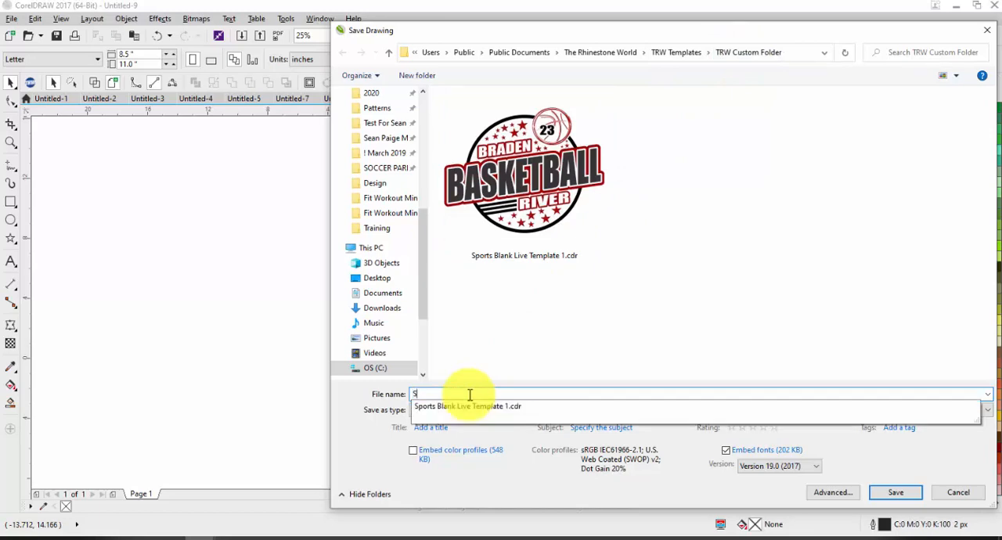
type("ports Blank Live Template 2")
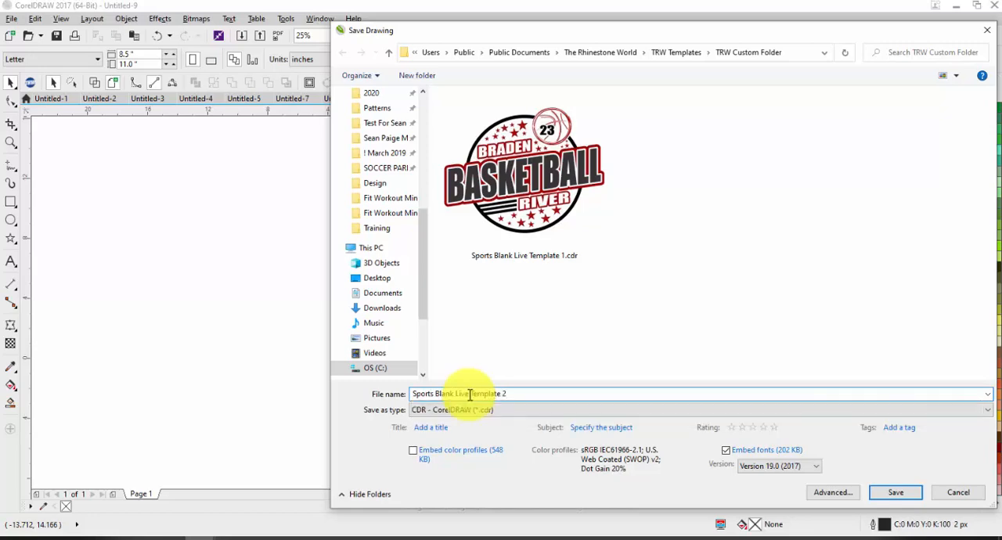
key("Return")
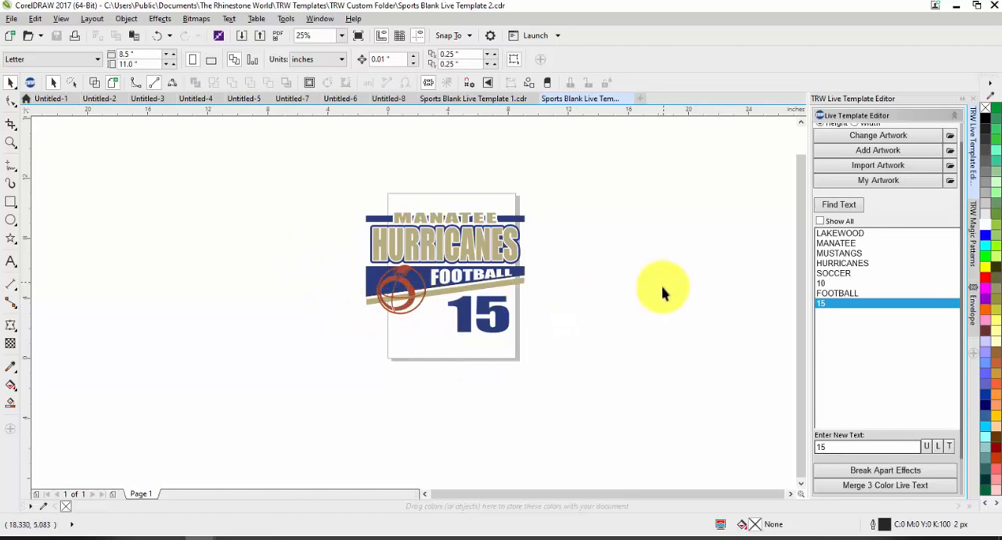
left_click(828, 210)
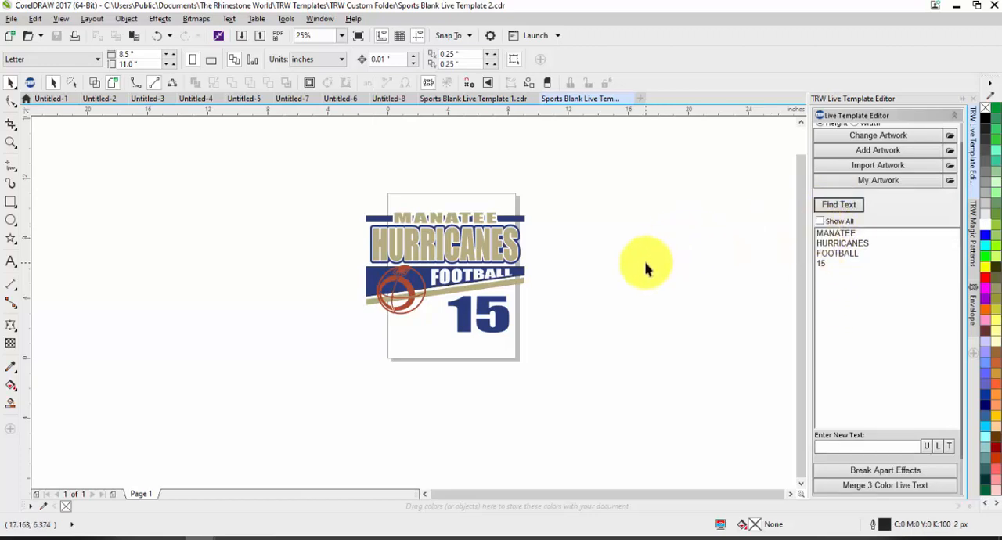
Try Merge 3 Color Live Text on the stacked HURRICANES layers, and undo the merge.
scroll(476, 227, "up", 2)
left_click_drag(212, 217, 652, 320)
scroll(887, 443, "down", 1)
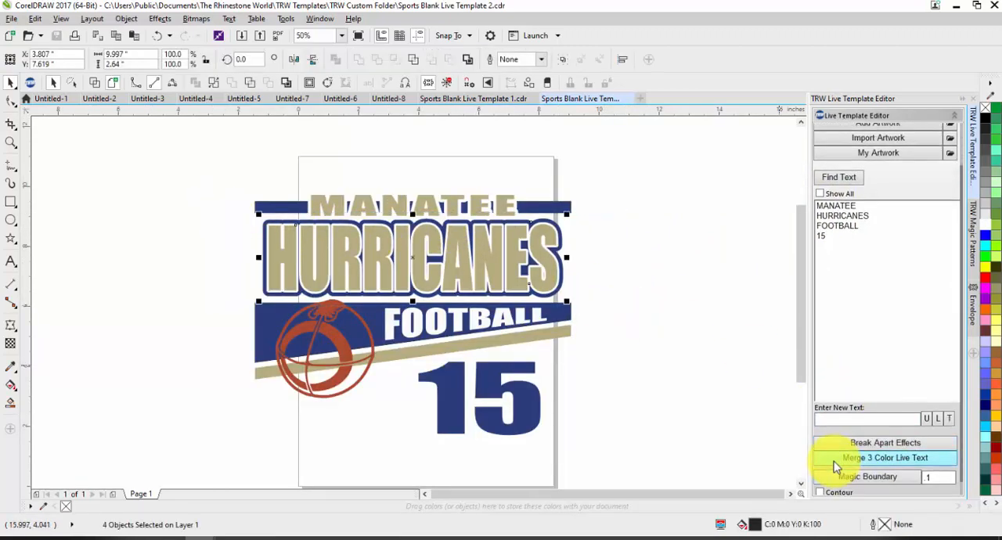
left_click(832, 460)
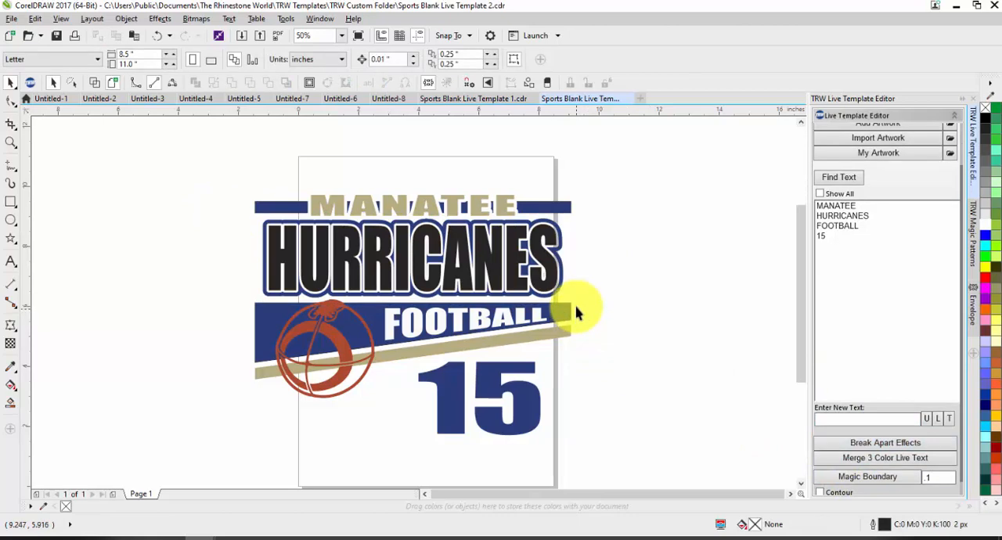
key("ctrl+z")
left_click(599, 288)
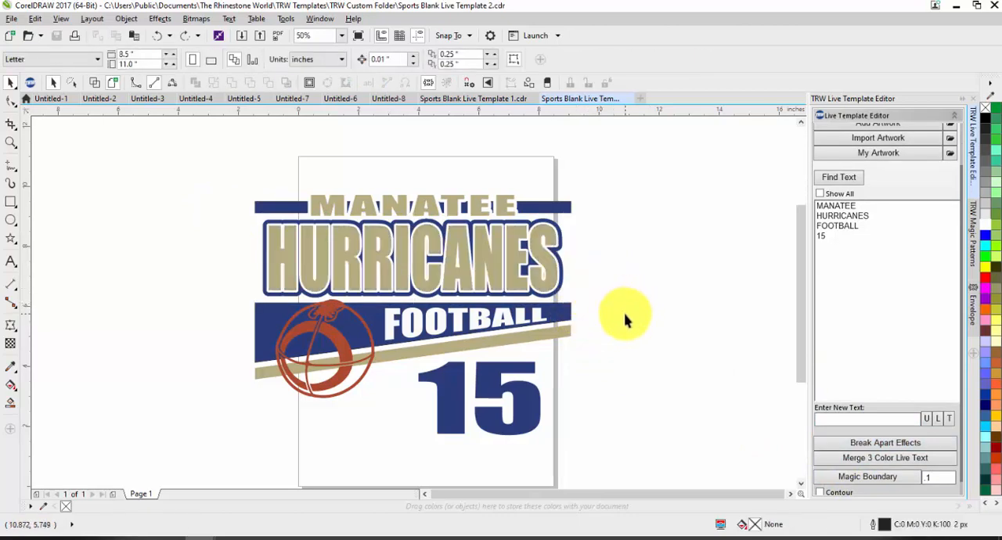
Try Merge 3 Color Live Text again on the four HURRICANES objects, shift a piece to check the layers, and undo everything.
left_click_drag(622, 307, 235, 213)
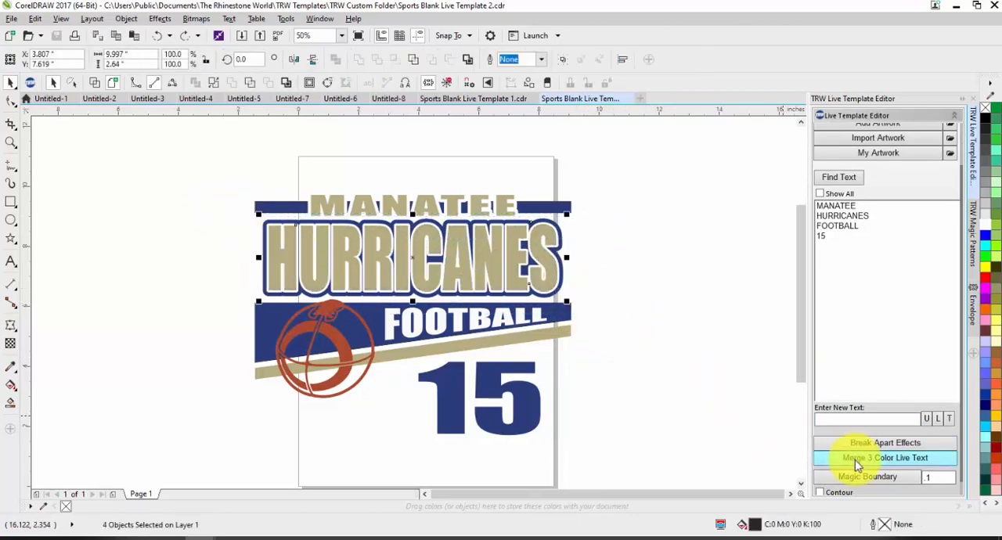
left_click(854, 460)
left_click_drag(552, 274, 611, 257)
key("ctrl+z")
left_click(616, 264)
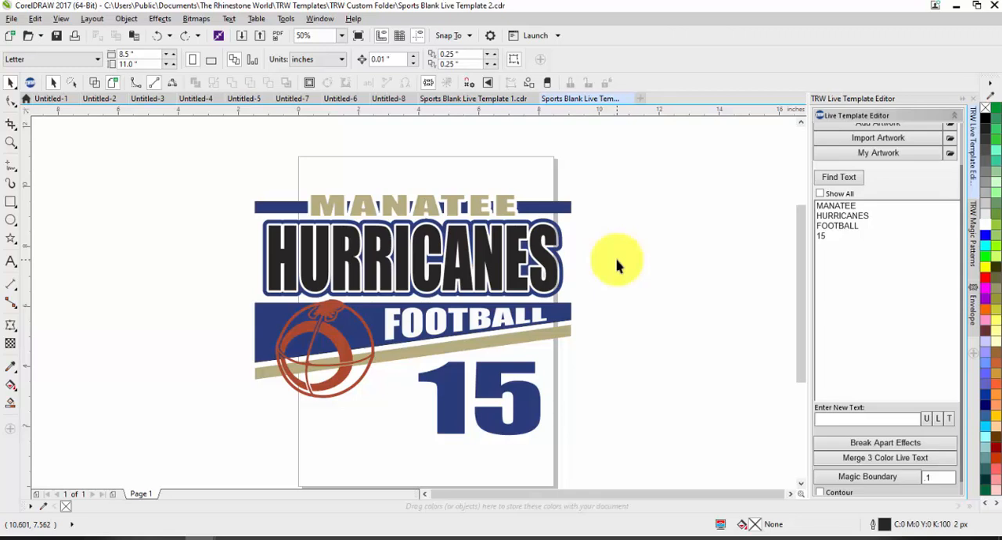
key("ctrl+z")
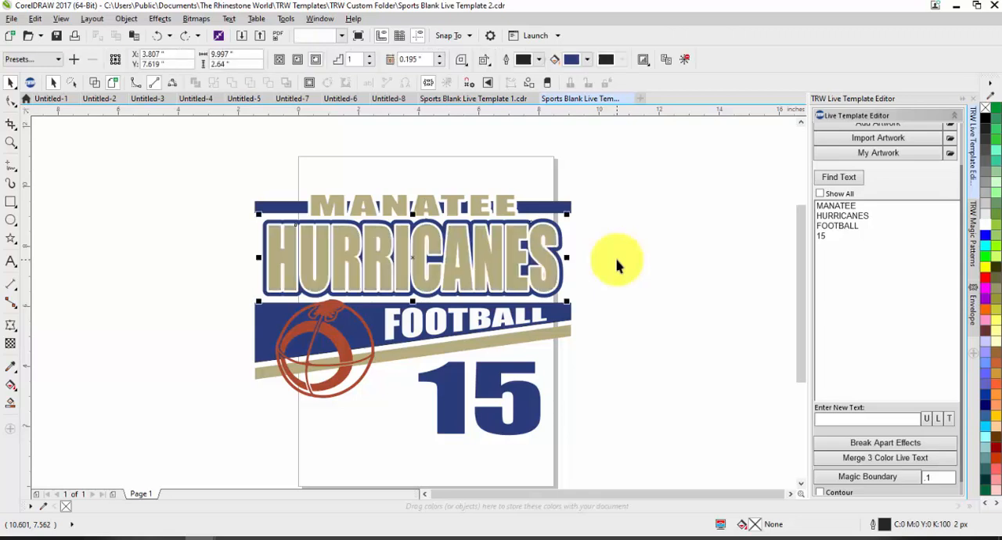
Move the tan HURRICANES text with its white contour off the backing layers, and undo the move.
left_click(613, 274)
left_click_drag(550, 265, 593, 298)
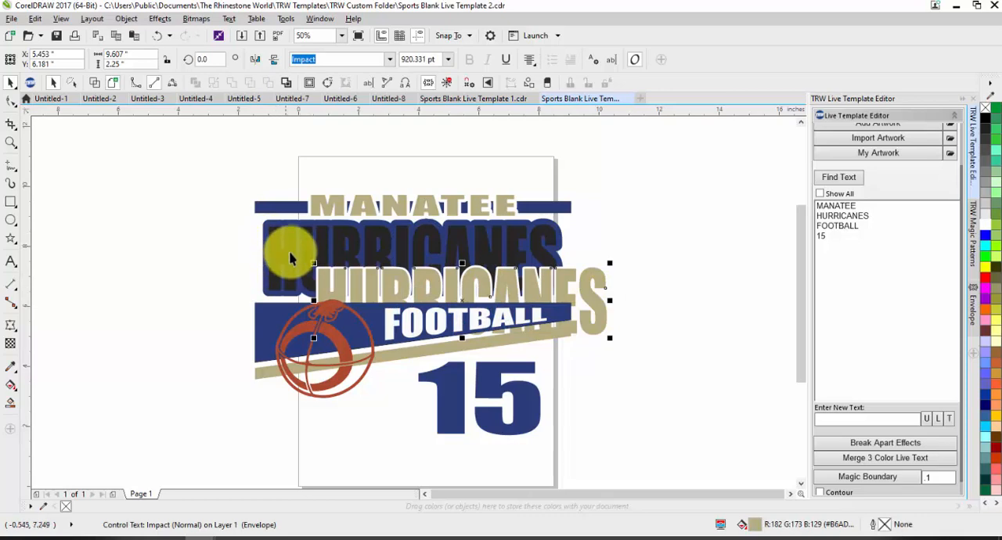
key("ctrl+z")
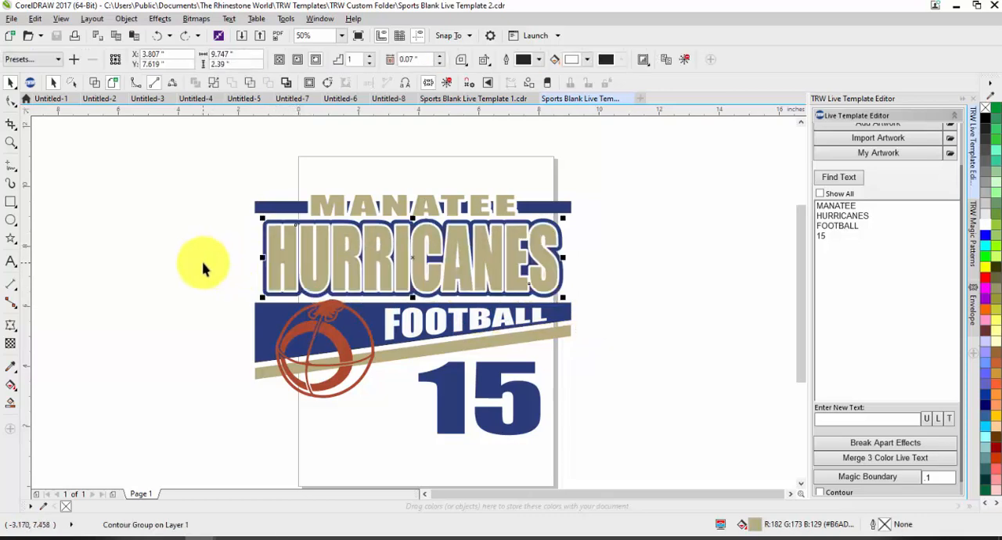
Set the contour offset of the white outline around HURRICANES to 0.05 in.
left_click(204, 268)
scroll(308, 236, "up", 2)
left_click(264, 209)
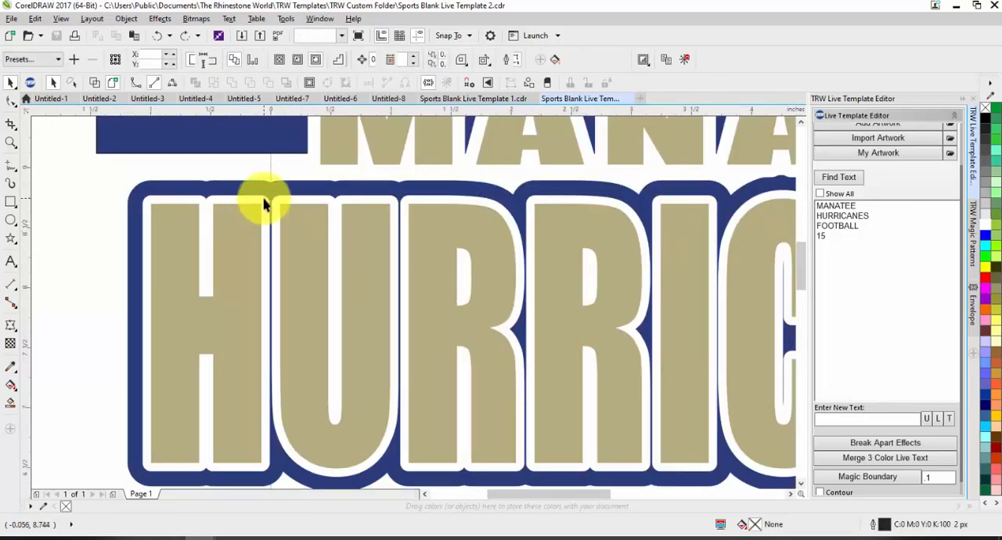
left_click(438, 64)
left_click(439, 64)
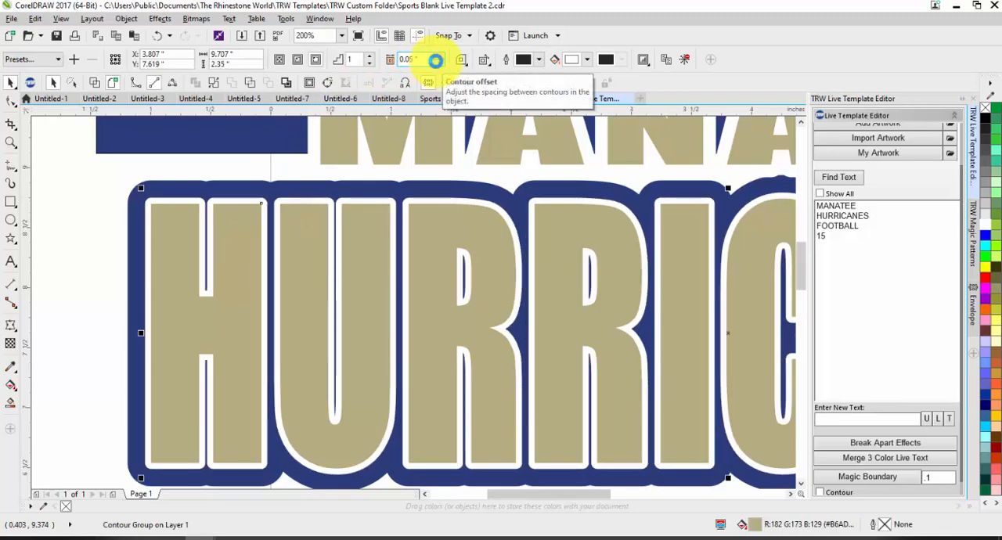
Move the HURRICANES text and its thinner white contour down to expose the layers beneath, and undo the move.
left_click(167, 216)
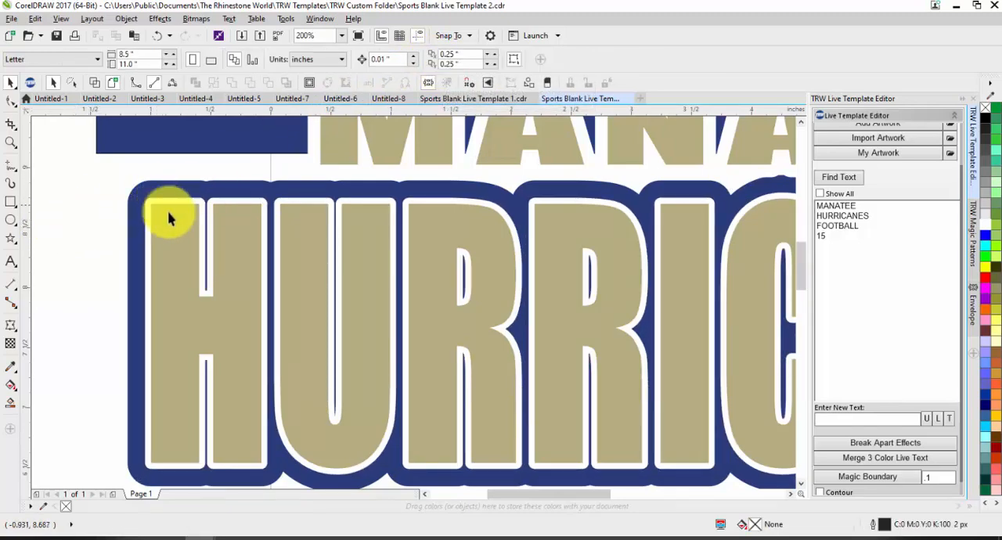
left_click_drag(168, 216, 170, 279)
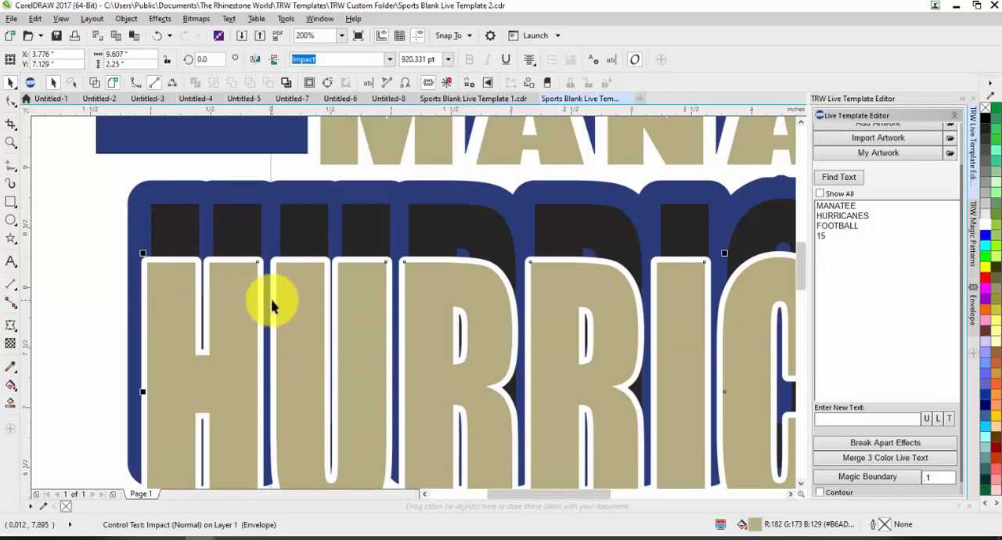
key("ctrl+z")
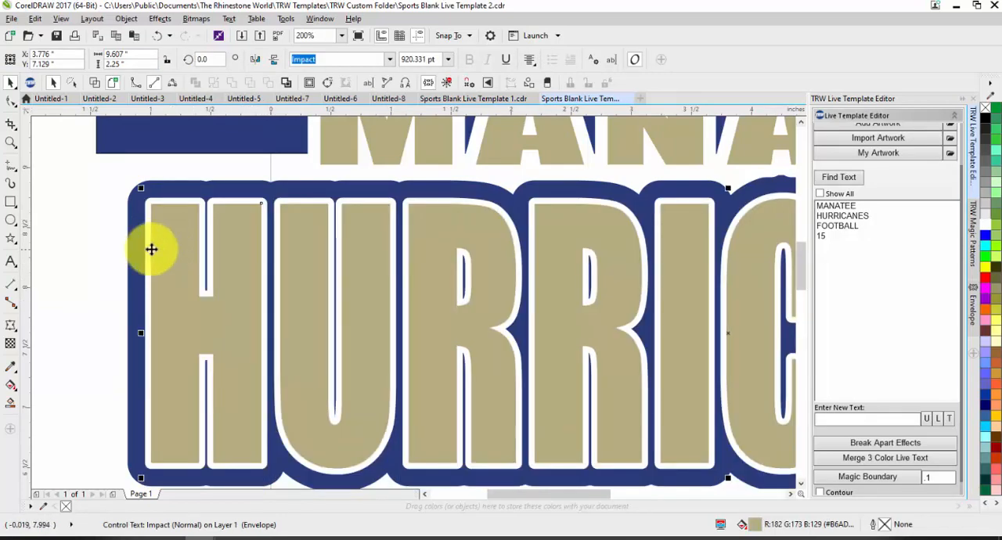
left_click(137, 249)
left_click(121, 250)
Recolor the front HURRICANES text with lime green #99CC33, and replace that fill with aqua green #66FFCC.
scroll(276, 279, "down", 2)
left_click(283, 286)
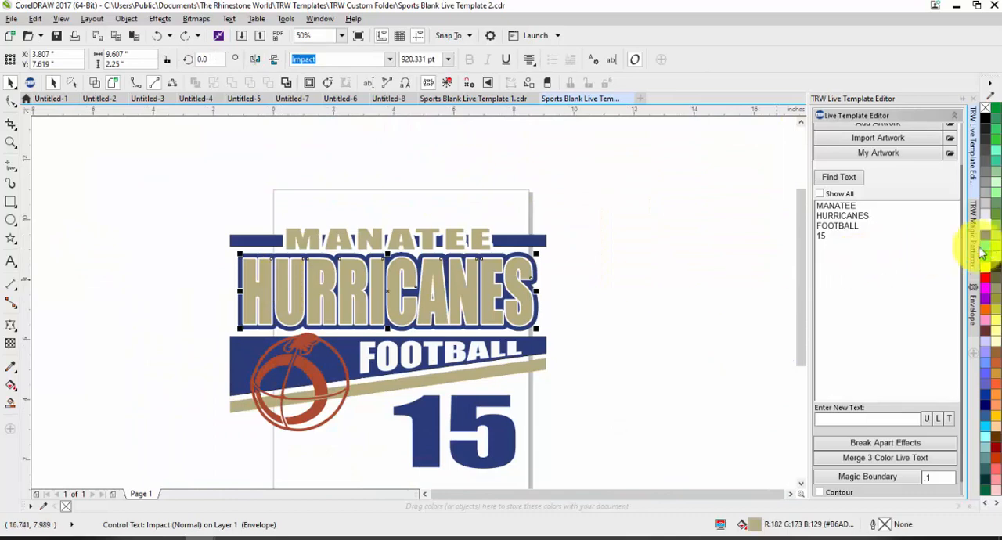
left_click(996, 233)
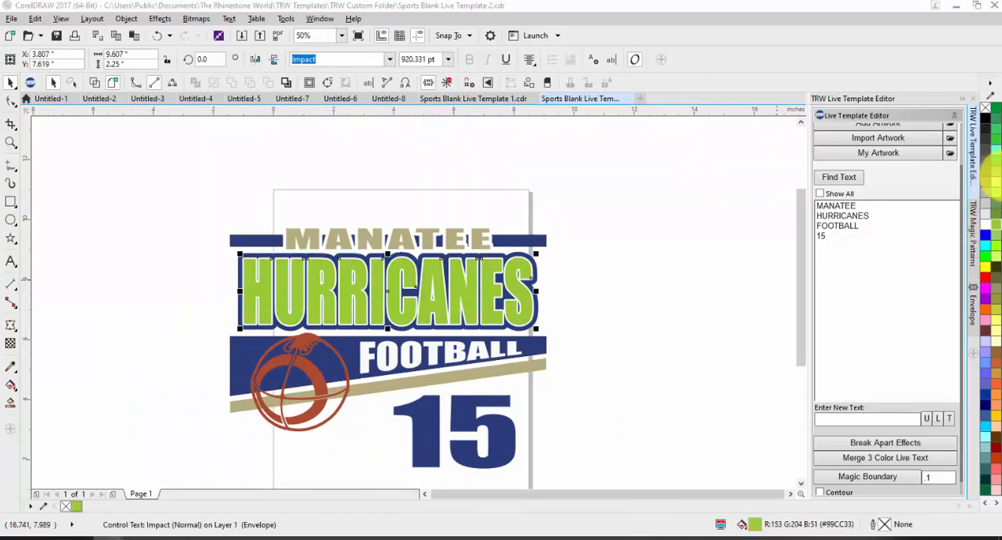
left_click(996, 150)
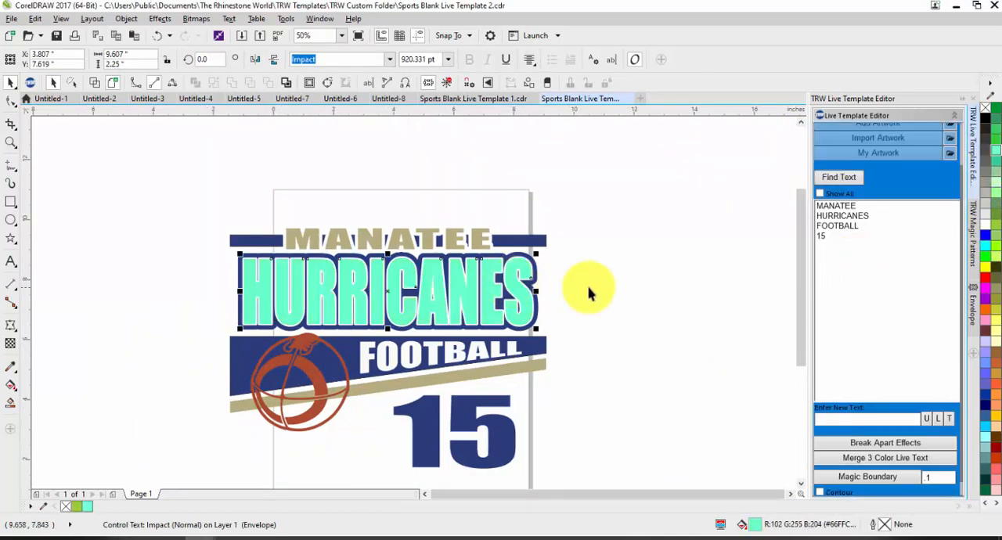
Move the aqua HURRICANES text down off its backing layers, and undo the move.
left_click(564, 286)
left_click_drag(511, 288, 510, 331)
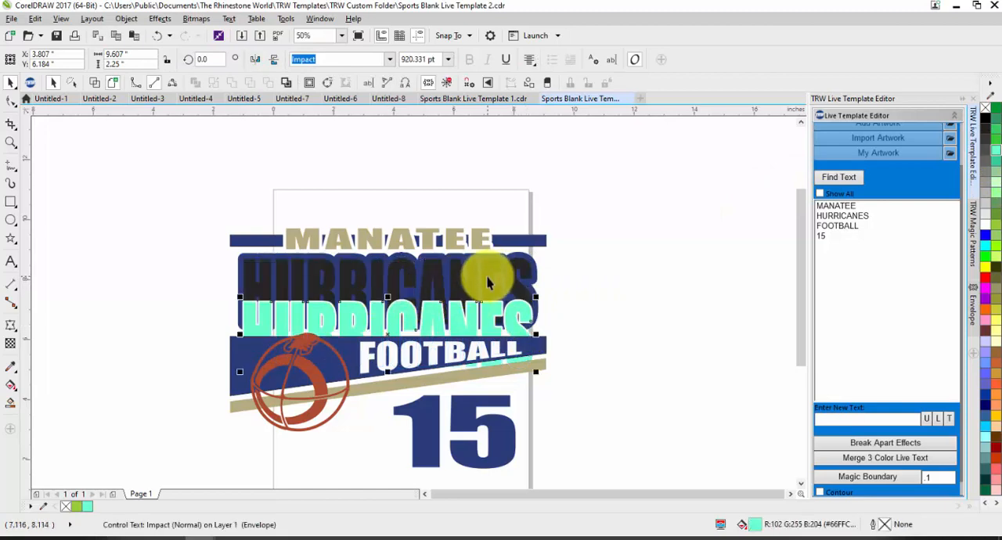
key("ctrl+z")
left_click(595, 293)
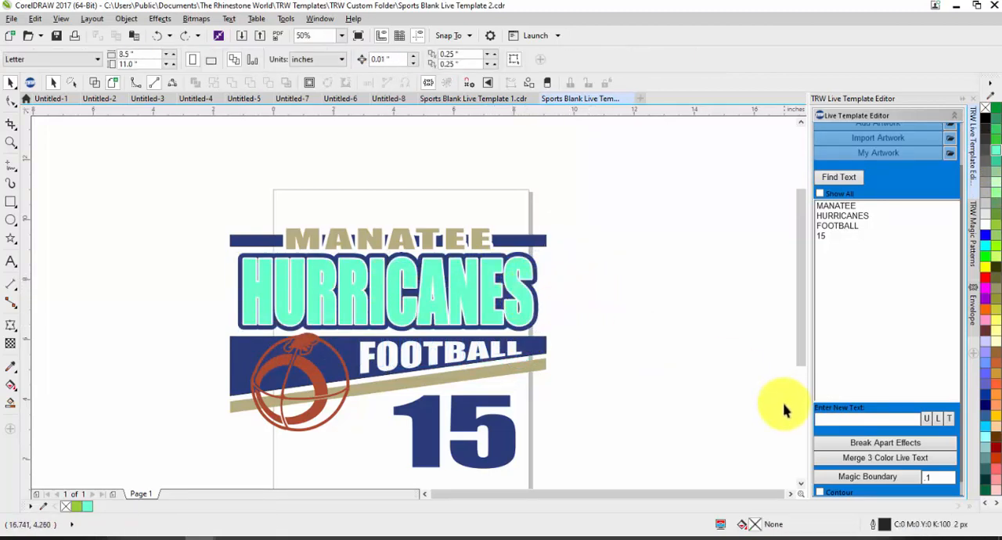
Merge the stacked HURRICANES objects with Merge 3 Color Live Text, and fill the black lettering with the design's tan.
left_click(908, 189)
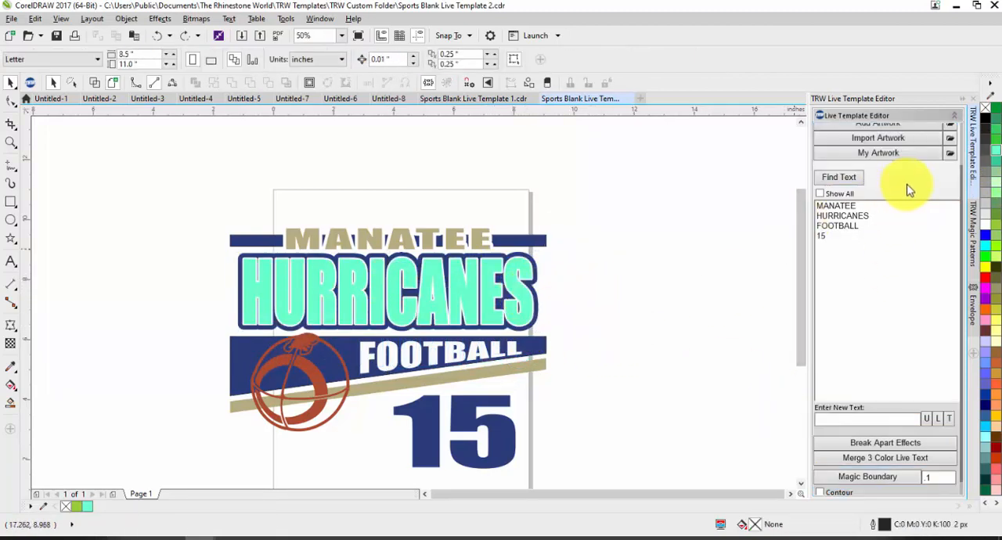
left_click_drag(584, 345, 192, 252)
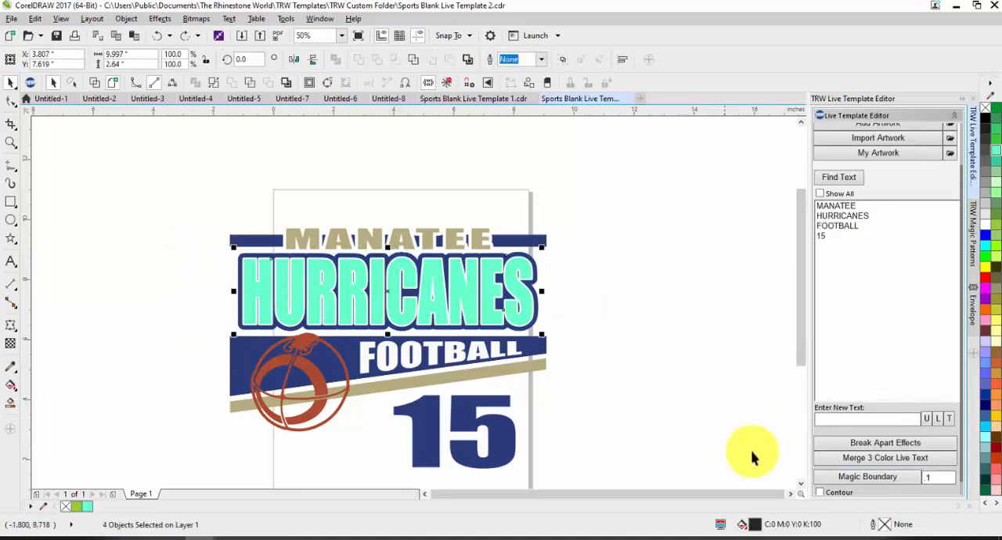
left_click(829, 459)
scroll(514, 268, "up", 3)
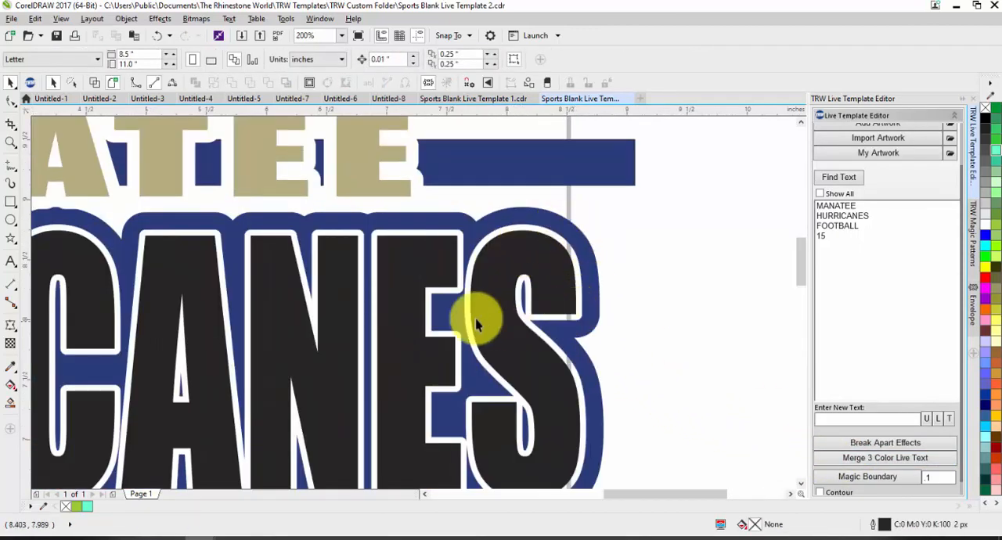
scroll(597, 269, "down", 2)
left_click_drag(571, 307, 642, 309)
key("ctrl+z")
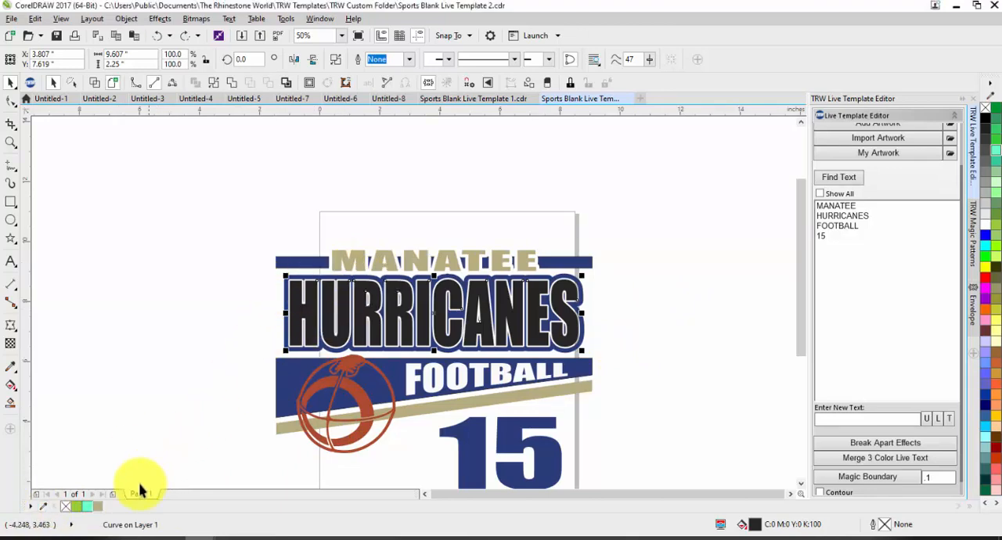
left_click(95, 509)
left_click(163, 415)
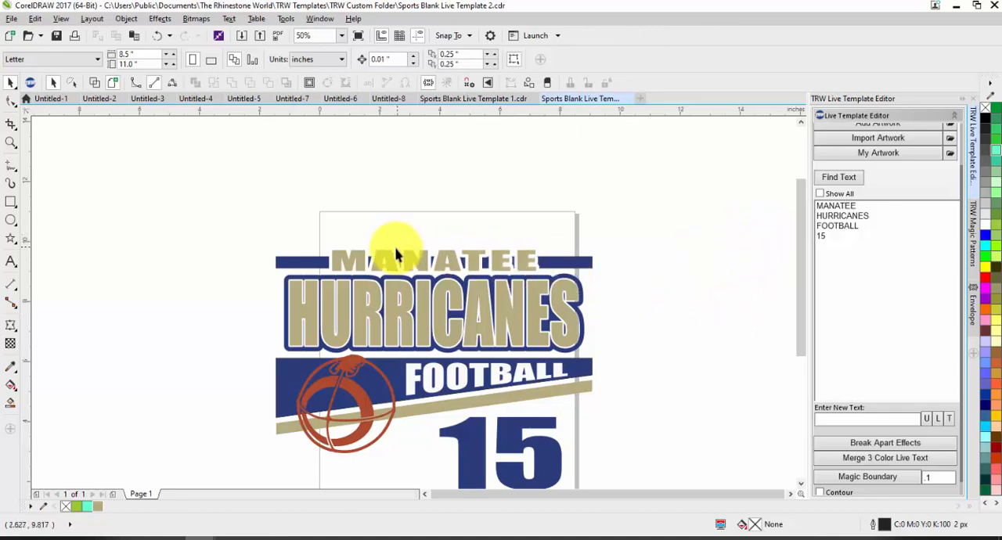
Break apart the white contour effect on the MANATEE text.
scroll(362, 265, "up", 1)
left_click(366, 252)
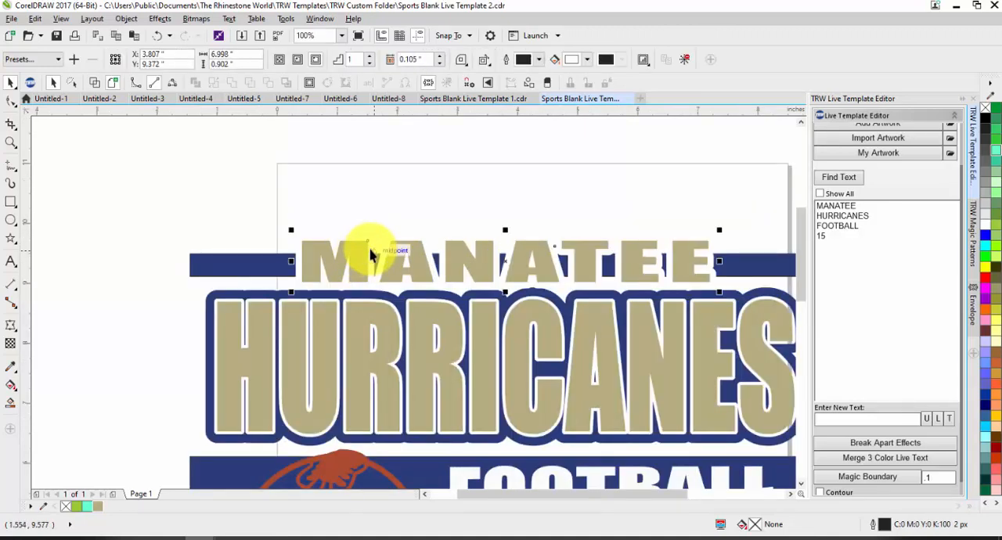
left_click(290, 195)
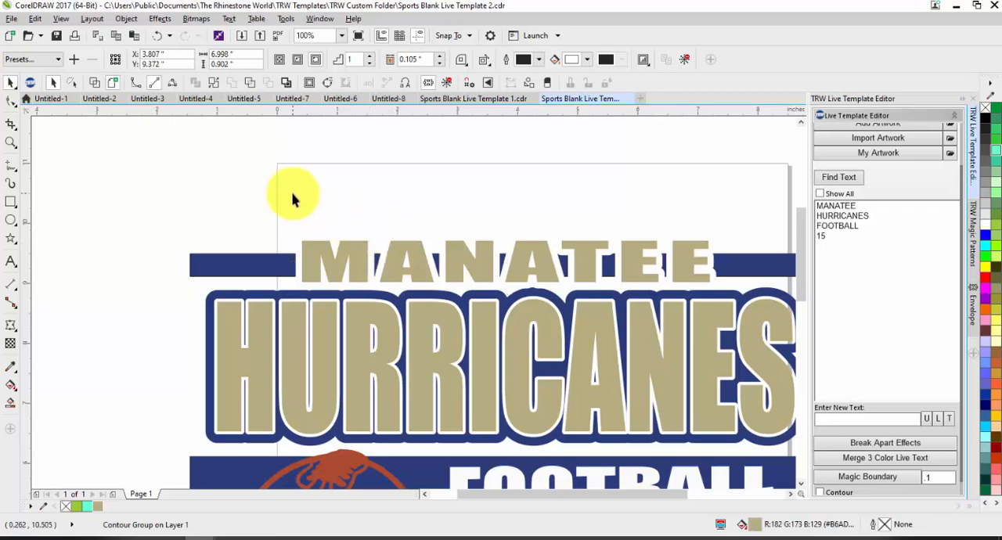
left_click(300, 243)
left_click(841, 446)
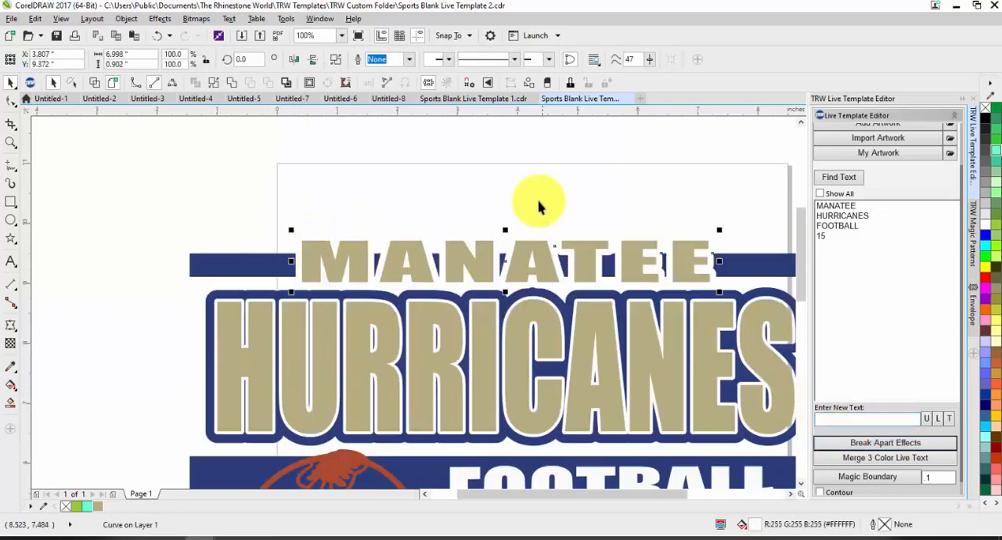
Move the white outline shape away from the MANATEE letters, and undo the move.
scroll(548, 235, "down", 1)
scroll(569, 247, "up", 1)
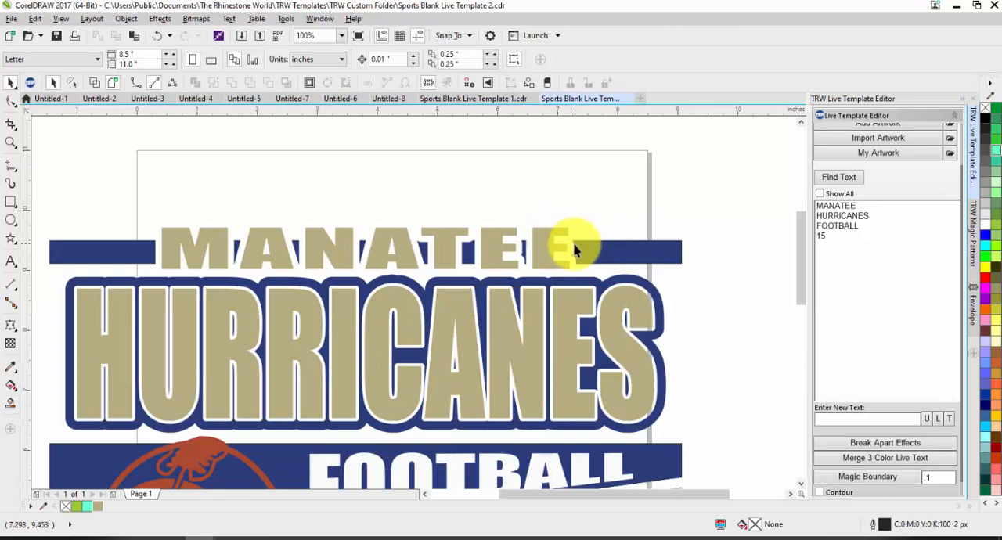
left_click(570, 244)
left_click_drag(570, 243, 627, 216)
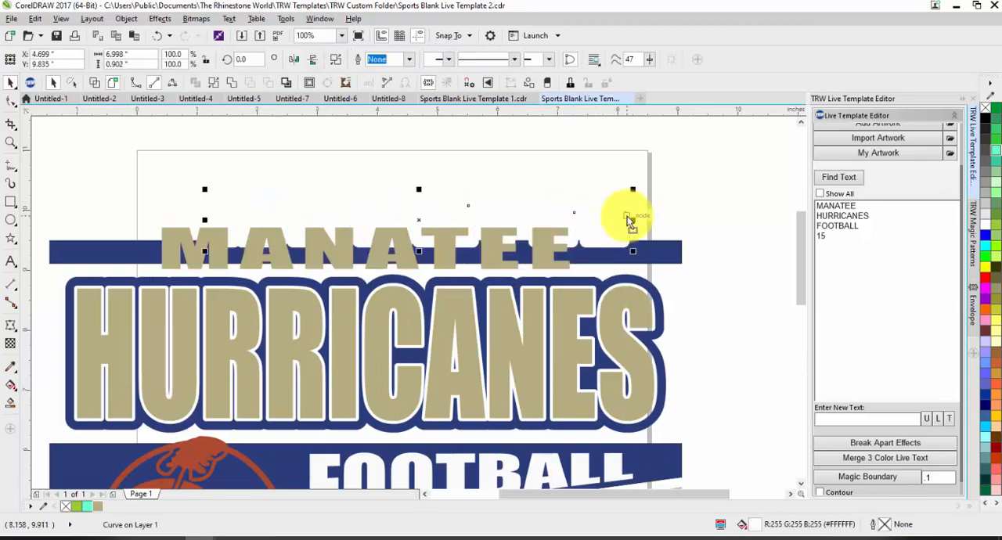
key("ctrl+z")
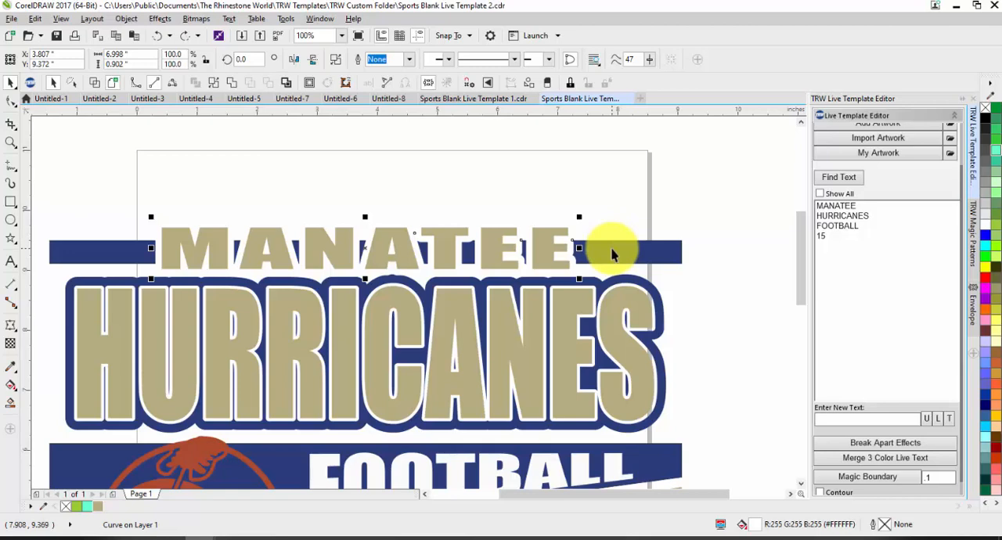
Cut the white MANATEE outline shape out of the dark blue bar behind it with Back Minus Front.
left_click(612, 253, "shift")
left_click(449, 61)
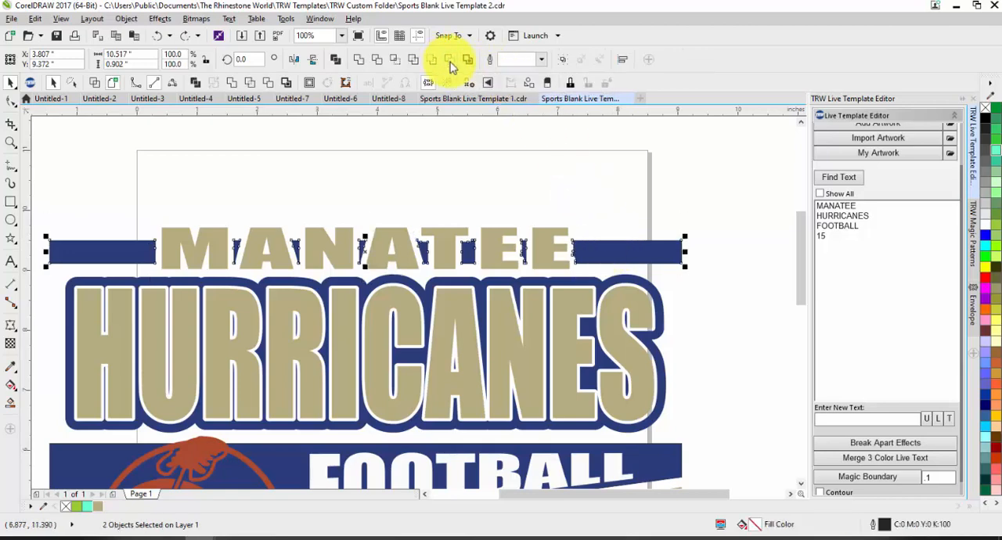
left_click(634, 203)
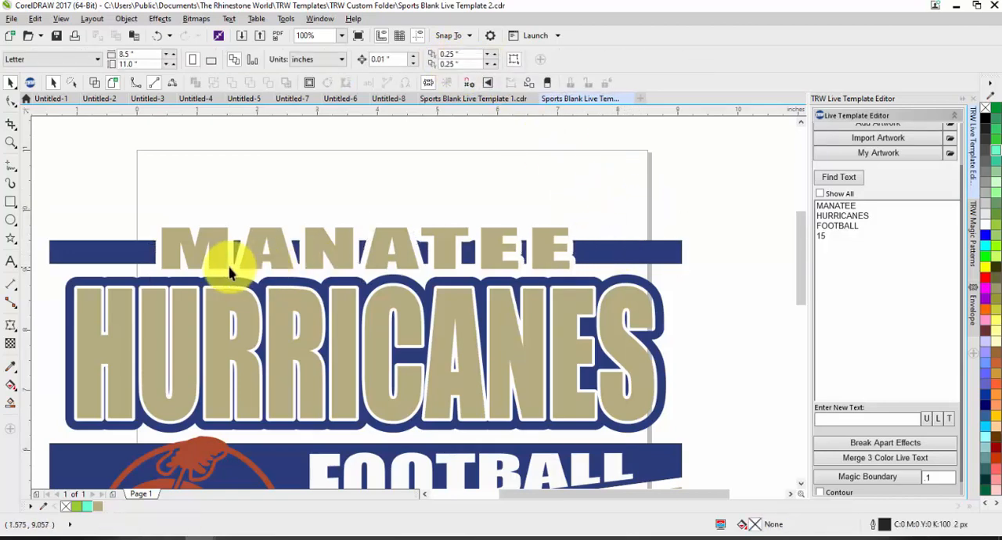
Delete the nodes of the small blue bar fragments between the MANATEE letters, keeping only the two outer bar ends.
double_click(600, 250)
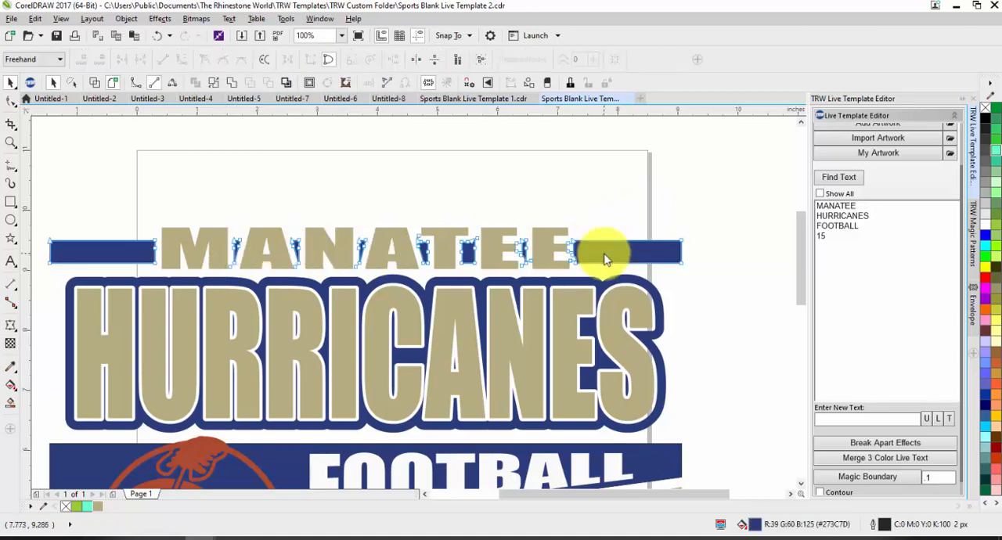
mouse_move(208, 218)
left_mouse_down()
mouse_move(427, 223)
mouse_move(543, 267)
left_mouse_up()
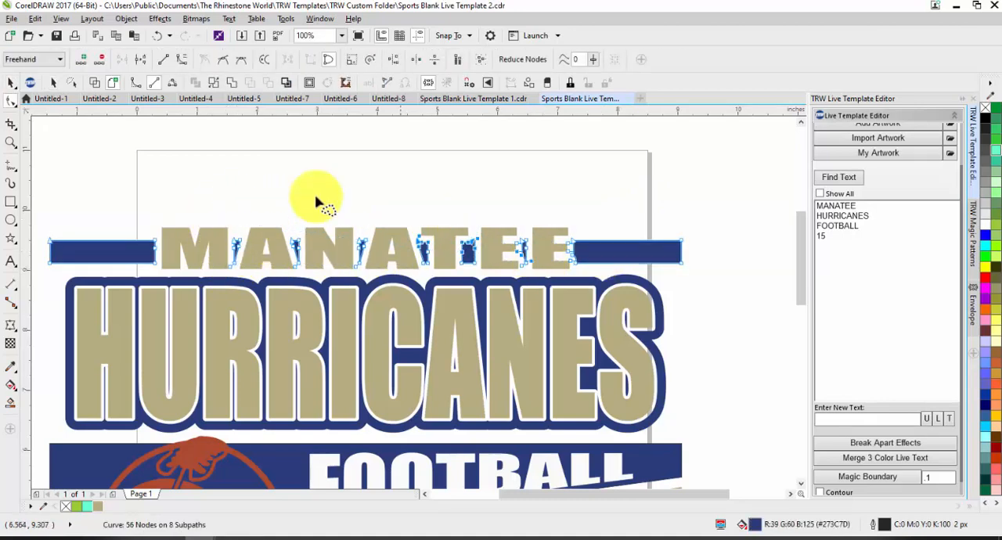
mouse_move(194, 194)
left_mouse_down()
mouse_move(493, 212)
mouse_move(517, 226)
mouse_move(540, 265)
mouse_move(485, 275)
mouse_move(338, 264)
mouse_move(227, 274)
left_mouse_up()
key("Delete")
mouse_move(248, 203)
left_mouse_down()
mouse_move(385, 227)
mouse_move(272, 275)
left_mouse_up()
key("Delete")
key("space")
left_click(552, 169)
scroll(557, 170, "down", 1)
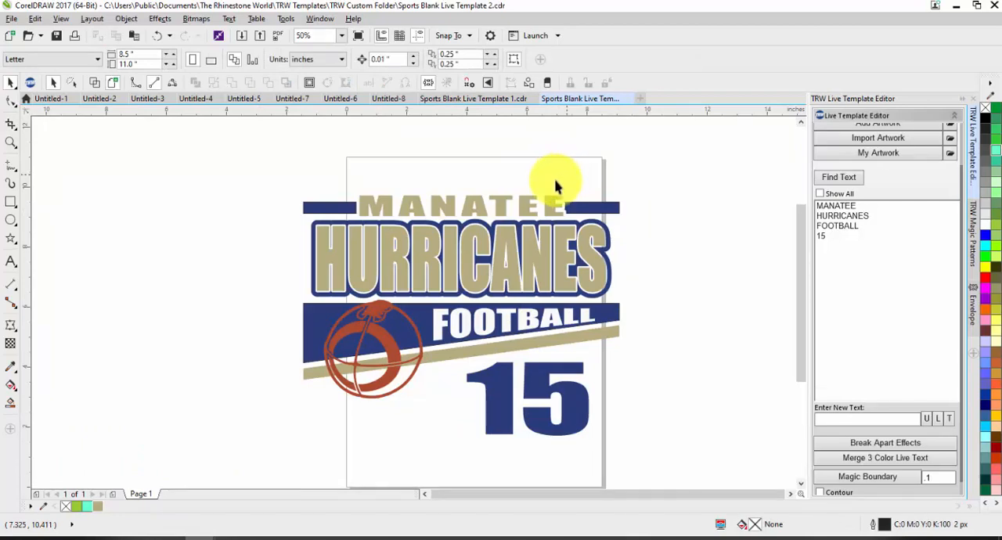
Cut the FOOTBALL lettering out of the dark blue banner with Back Minus Front.
left_click(519, 329)
scroll(519, 319, "up", 2)
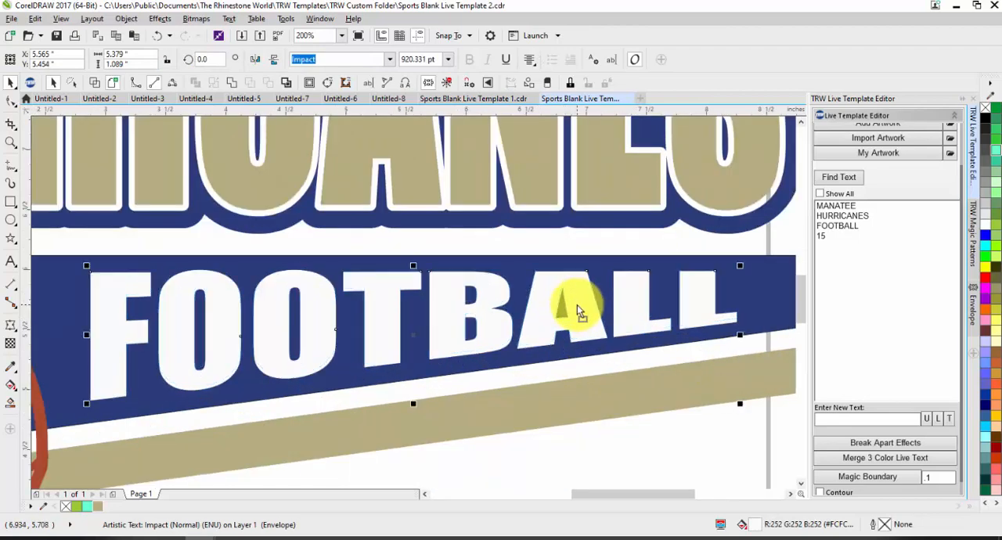
scroll(578, 303, "down", 1)
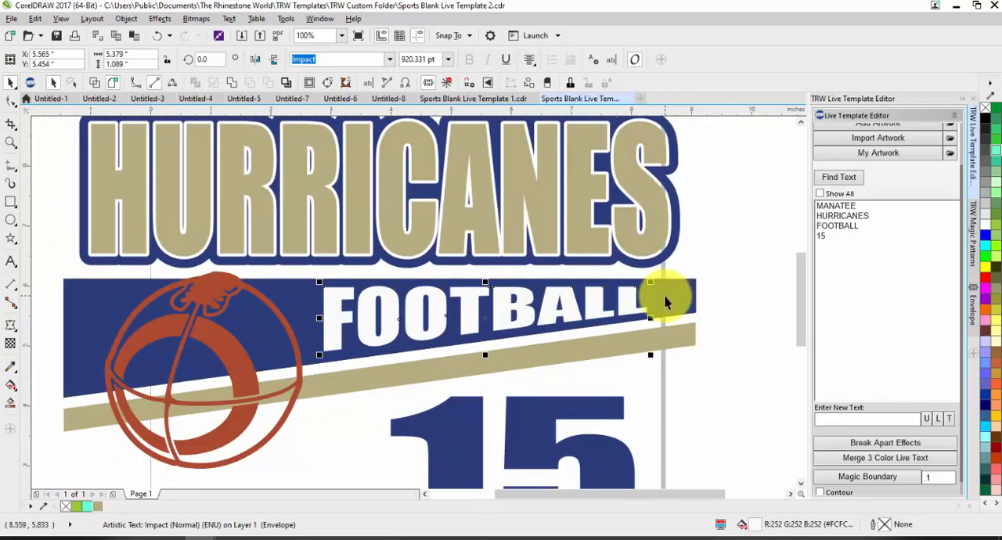
left_click(664, 301, "shift")
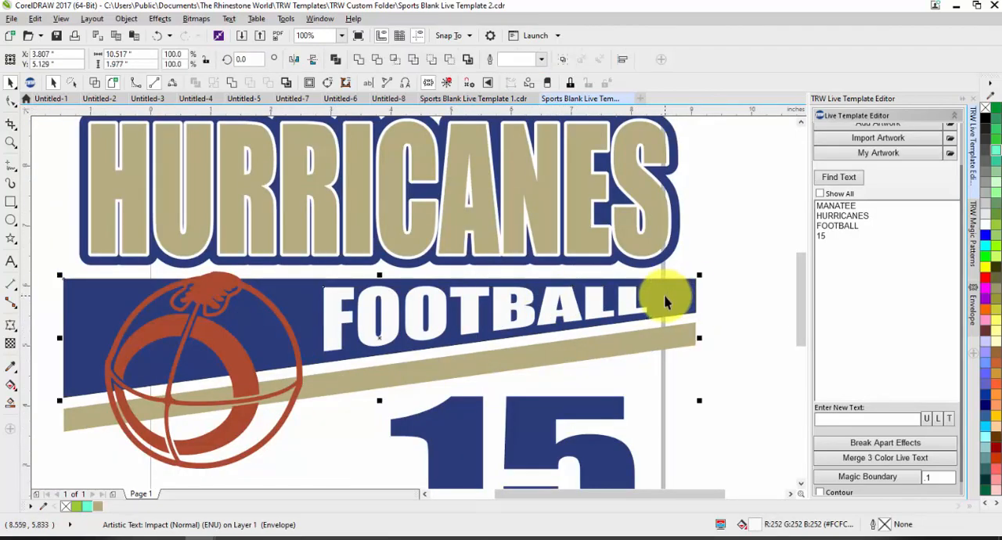
left_click(449, 61)
left_click(760, 224)
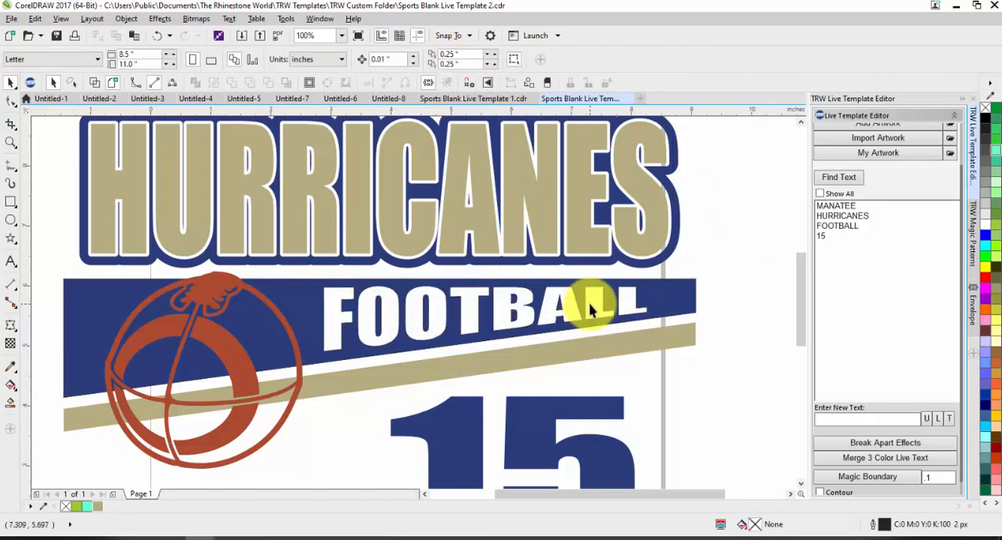
Add a Stone Outline of light pink ss10 rhinestones around the football artwork.
scroll(678, 252, "down", 1)
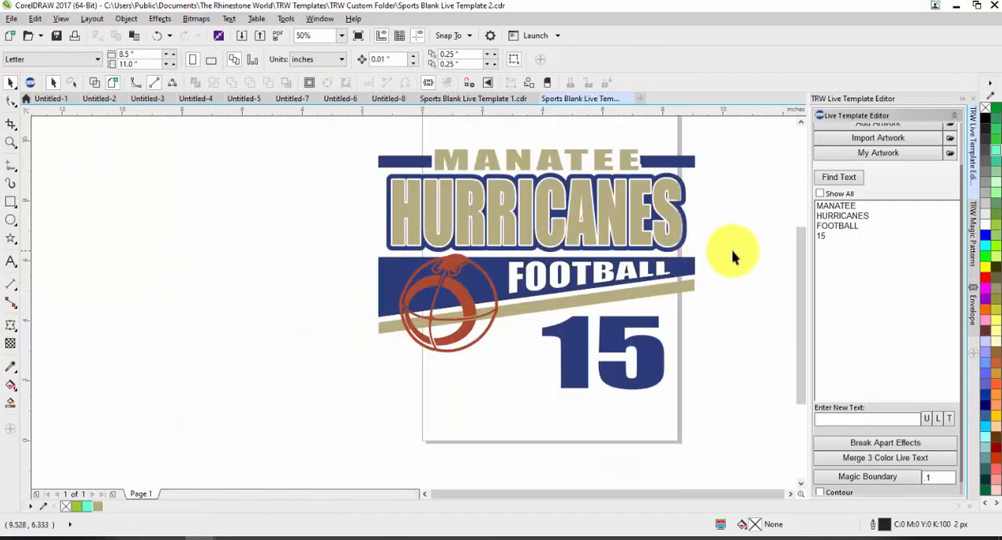
left_click(444, 290)
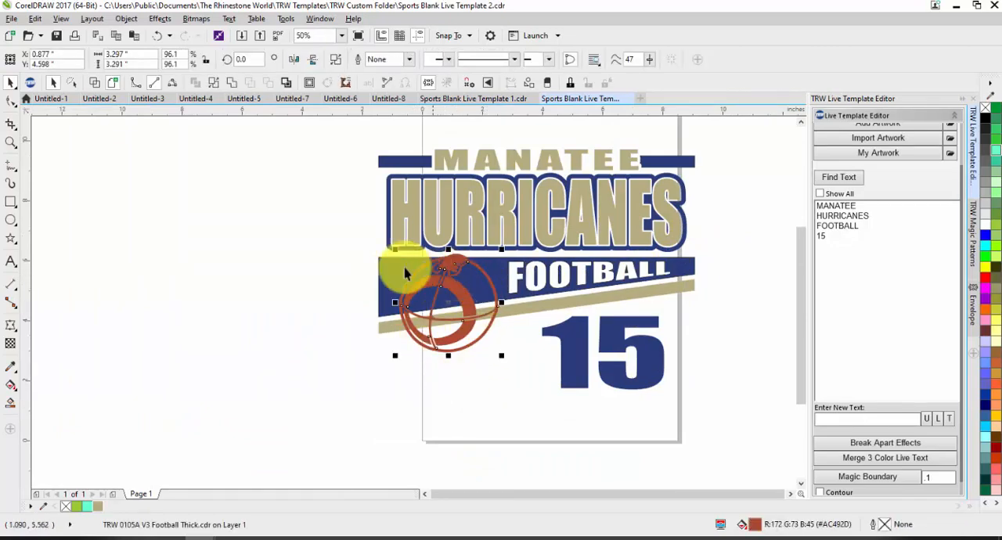
scroll(412, 289, "down", 1)
scroll(490, 283, "up", 1)
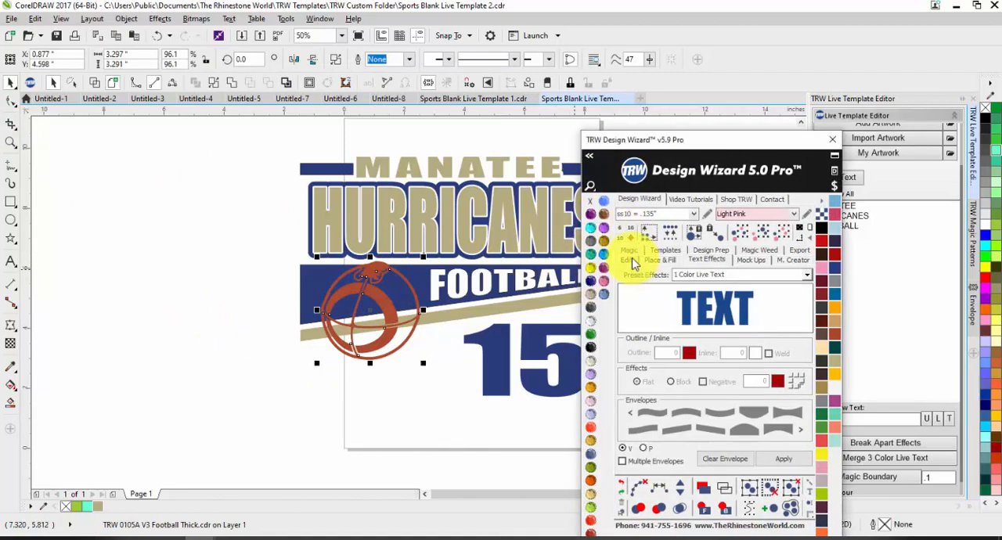
left_click(631, 260)
left_click(630, 250)
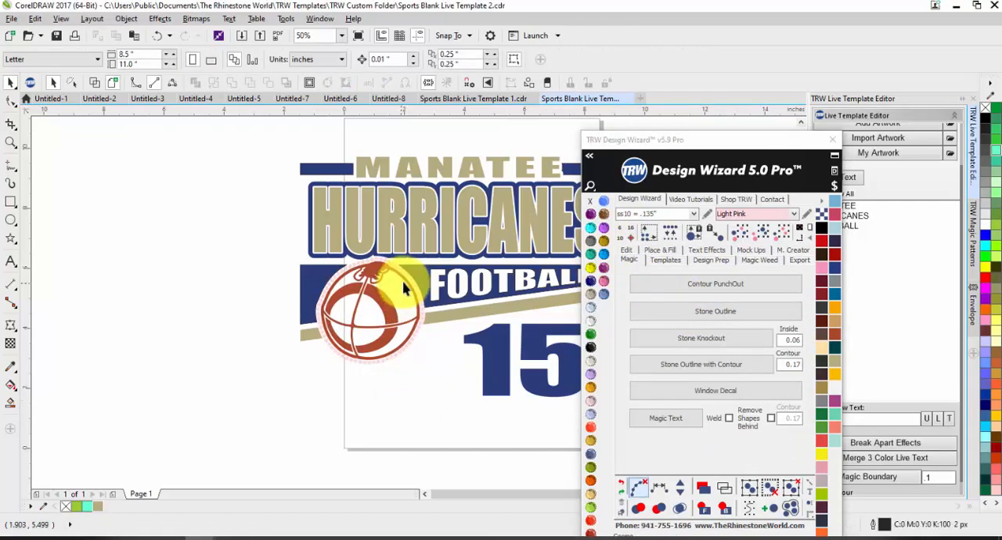
scroll(400, 286, "up", 3)
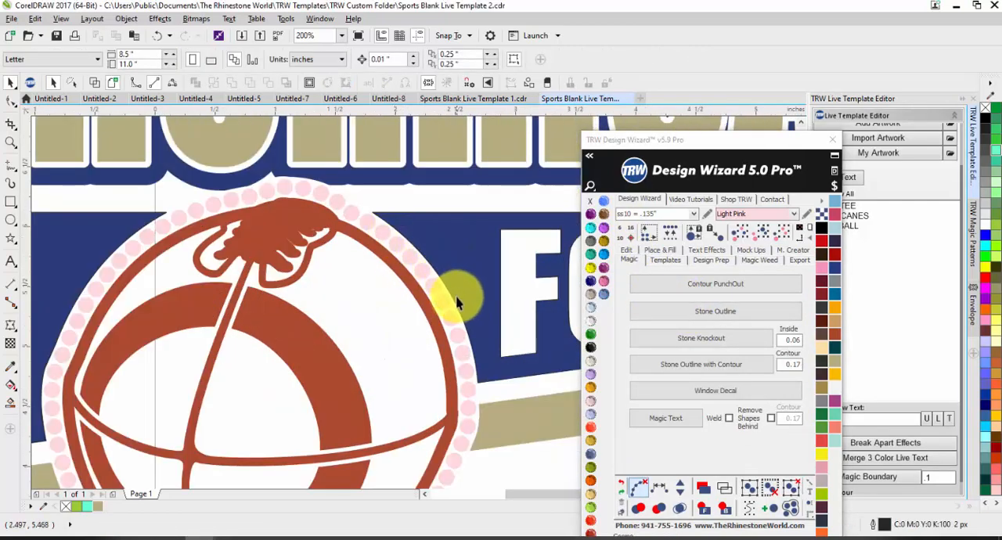
scroll(448, 417, "down", 2)
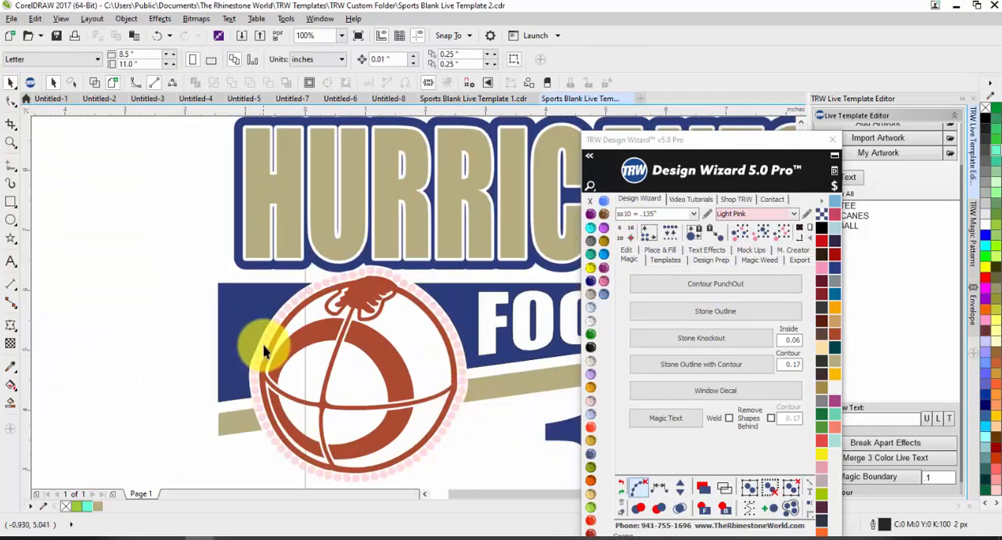
Change all the rhinestones around the football artwork to the Montana stone colour.
scroll(257, 348, "up", 2)
left_click(272, 325)
left_click(761, 234)
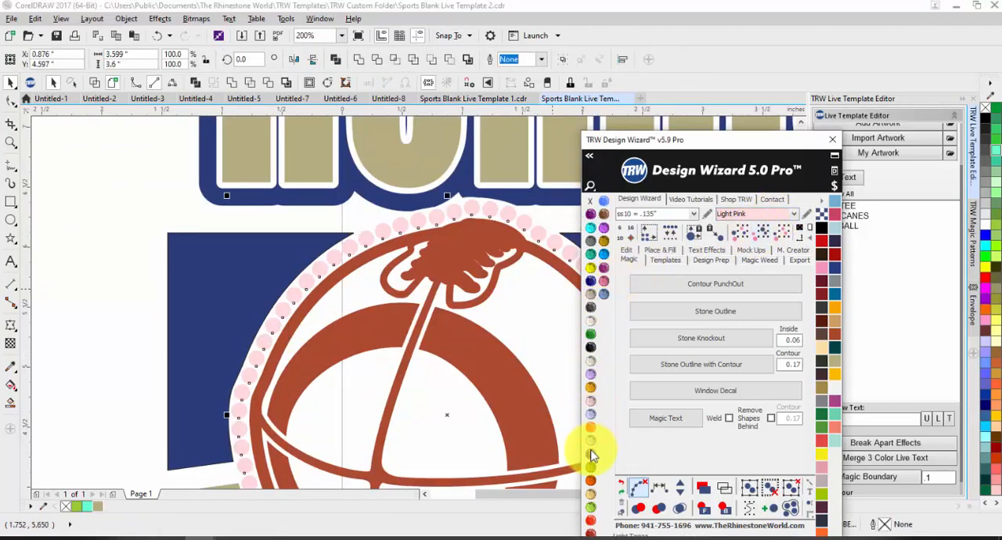
left_click(591, 454)
scroll(196, 268, "down", 2)
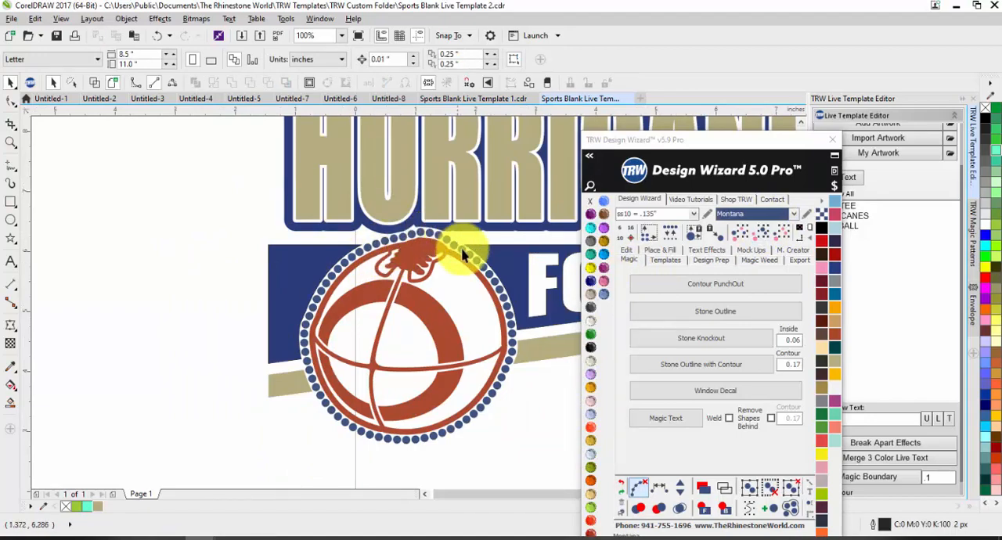
Fill the football artwork with the tan colour that matches the HURRICANES letters.
left_click(439, 313)
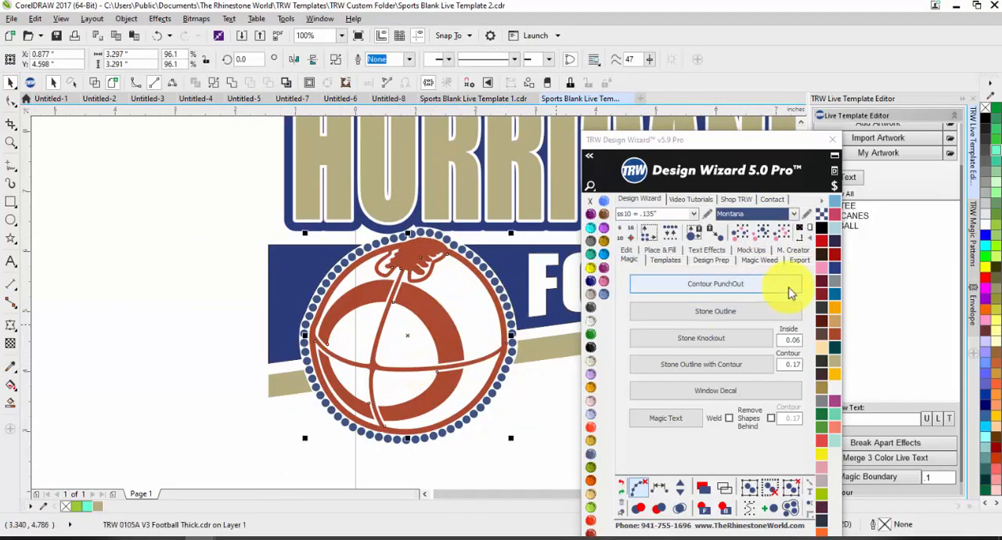
left_click(826, 348)
left_click(232, 260)
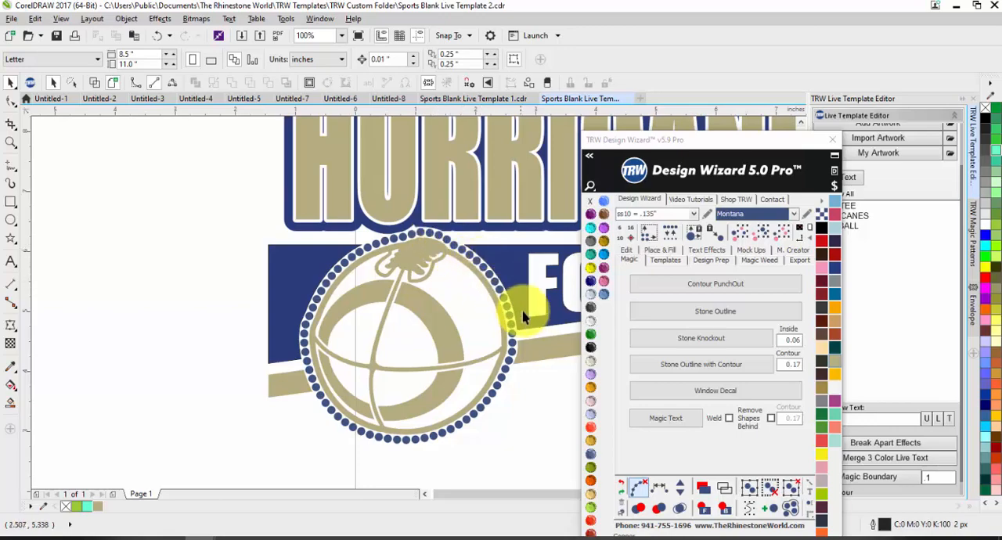
scroll(261, 312, "down", 2)
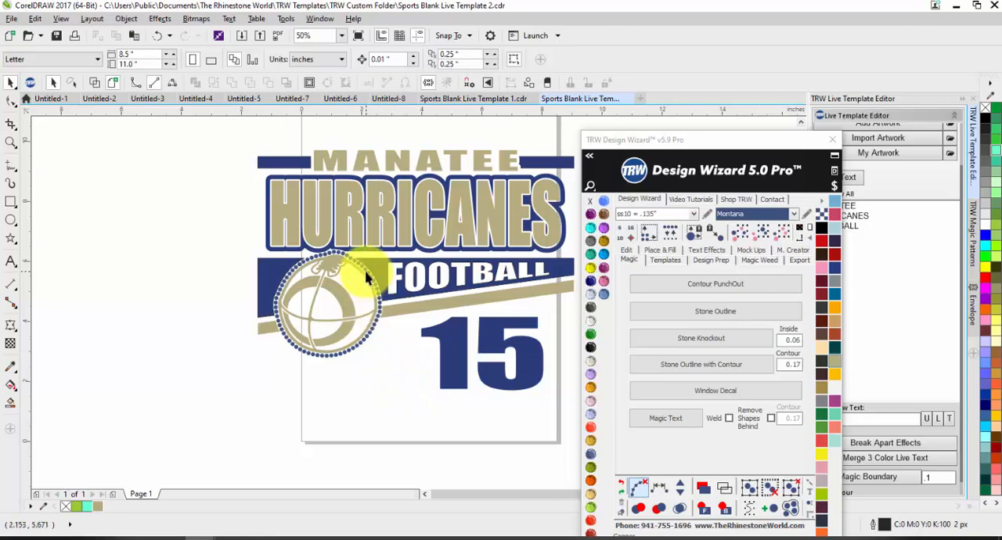
Undo the tan fill, the stone recolouring and the stone outline on the football artwork.
key("ctrl+z")
key("ctrl+z")
key("ctrl+z")
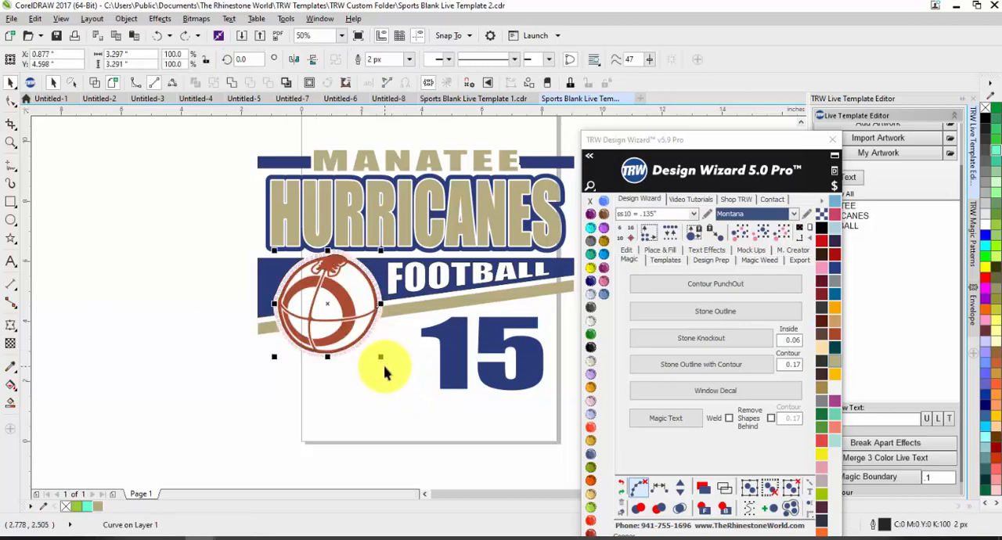
key("ctrl+z")
key("ctrl+z")
key("ctrl+z")
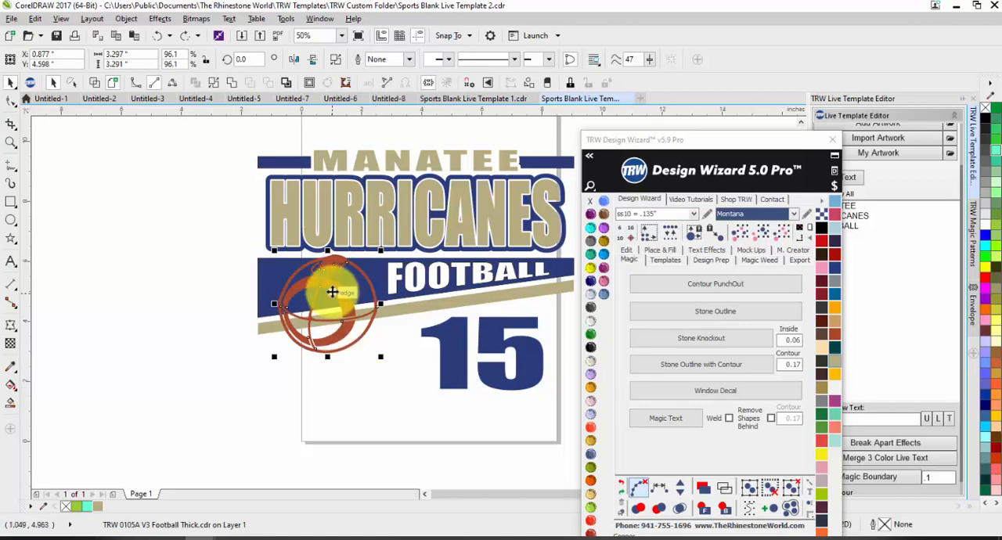
Apply a Magic Boundary of .1 with Remove Shapes Behind to the football artwork.
scroll(875, 479, "down", 2)
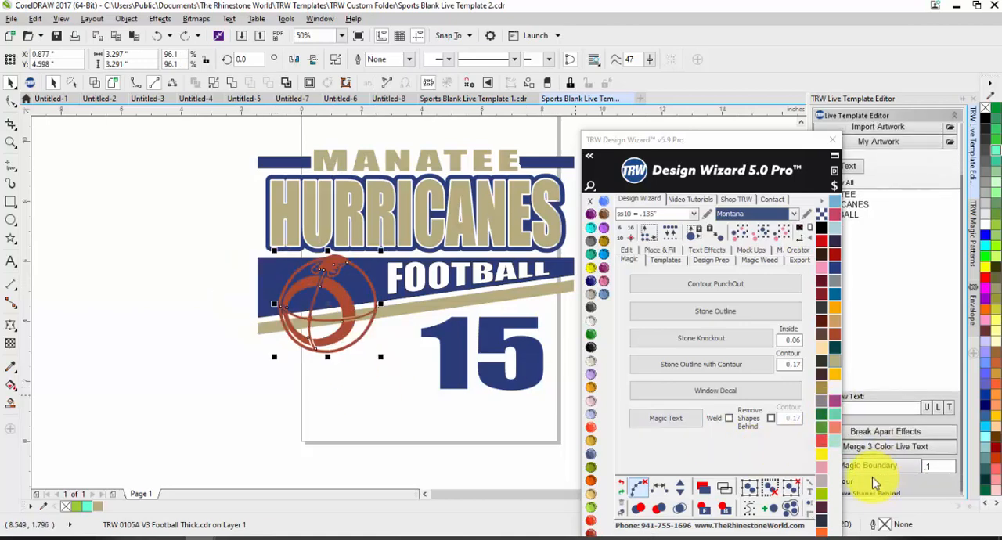
left_click_drag(738, 138, 544, 412)
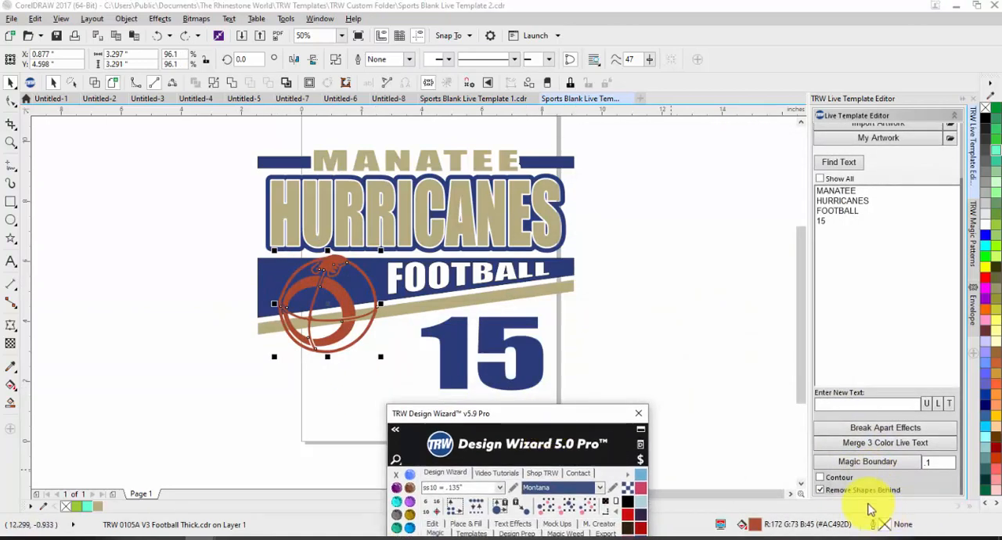
left_click(861, 464)
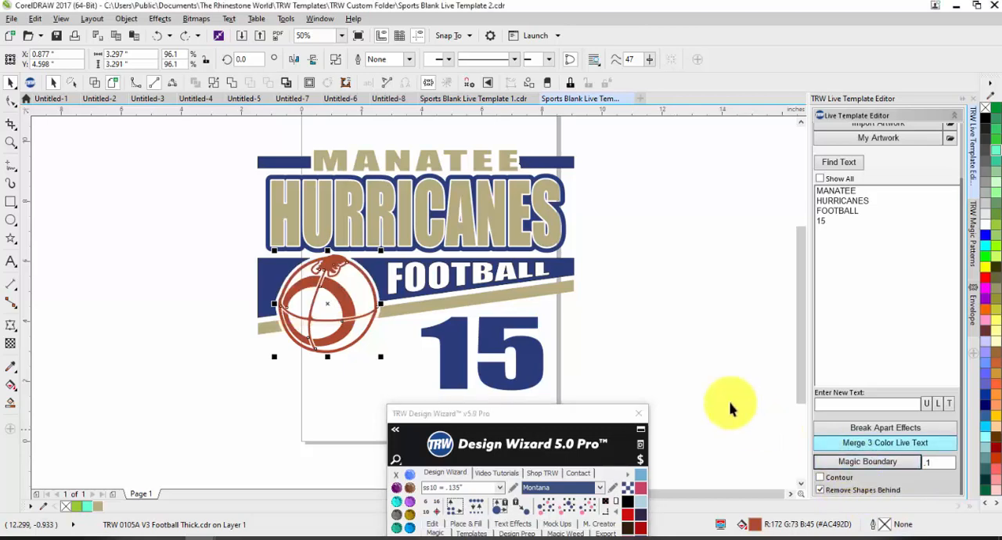
Recolour the bounded football artwork from the vinyl palette in the tan that matches the HURRICANES letters.
left_click(339, 313)
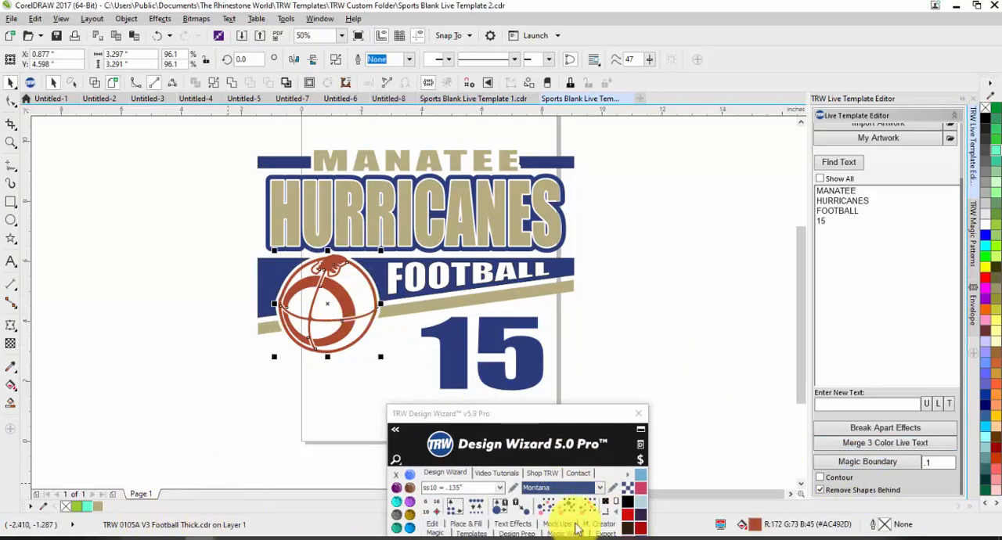
left_click_drag(548, 412, 827, 144)
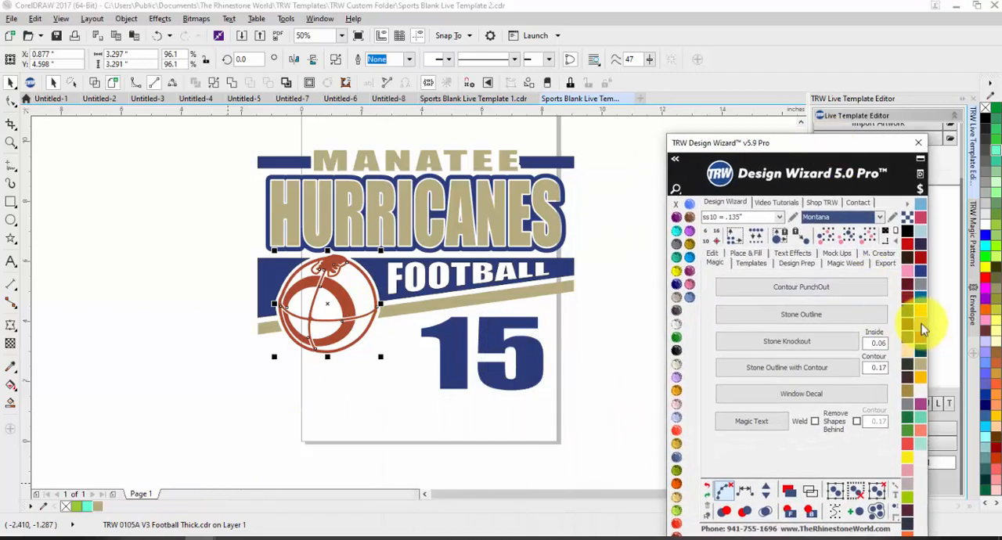
left_click(921, 329)
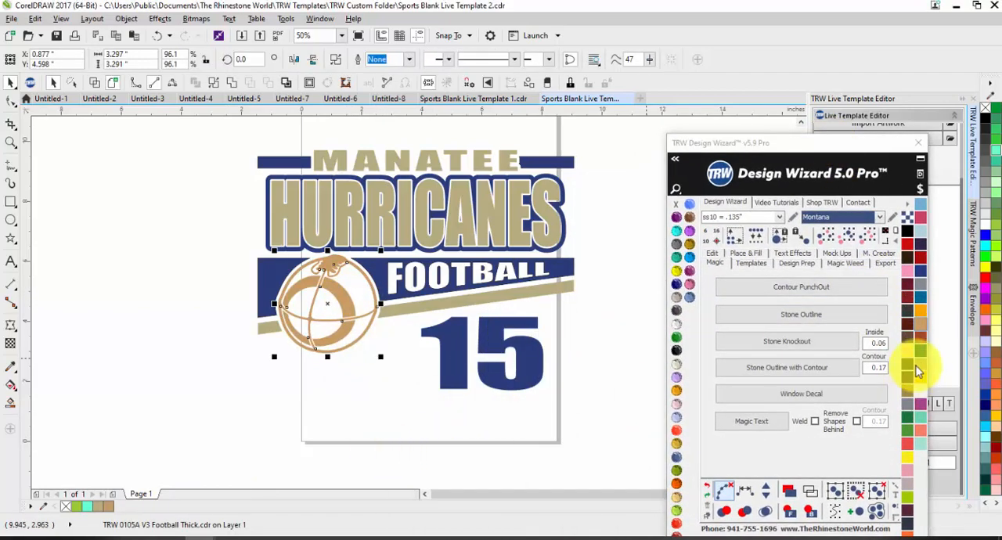
left_click(920, 368)
left_click(378, 447)
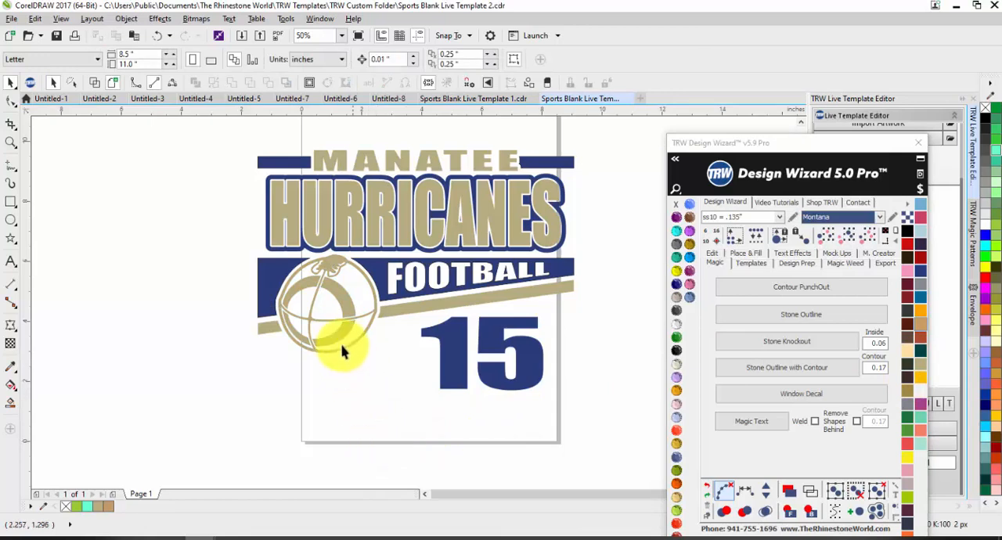
Add a Stone Outline of Montana ss10 rhinestones around the tan football artwork.
left_click(338, 297)
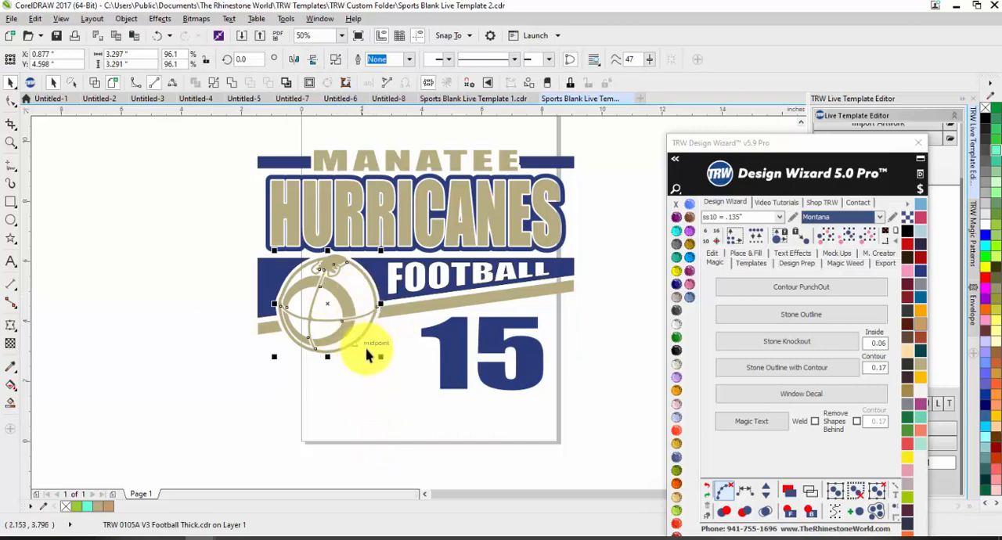
left_click(747, 255)
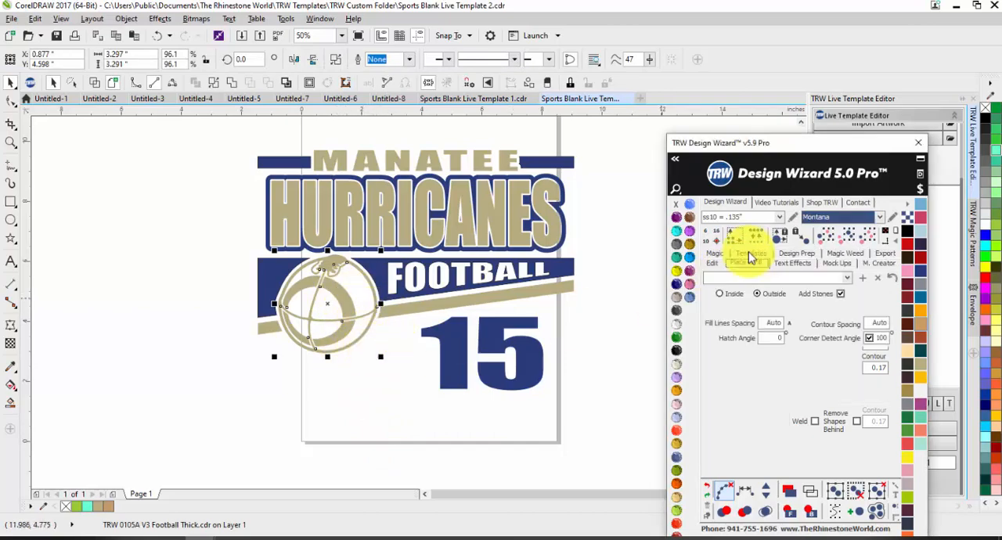
left_click(713, 253)
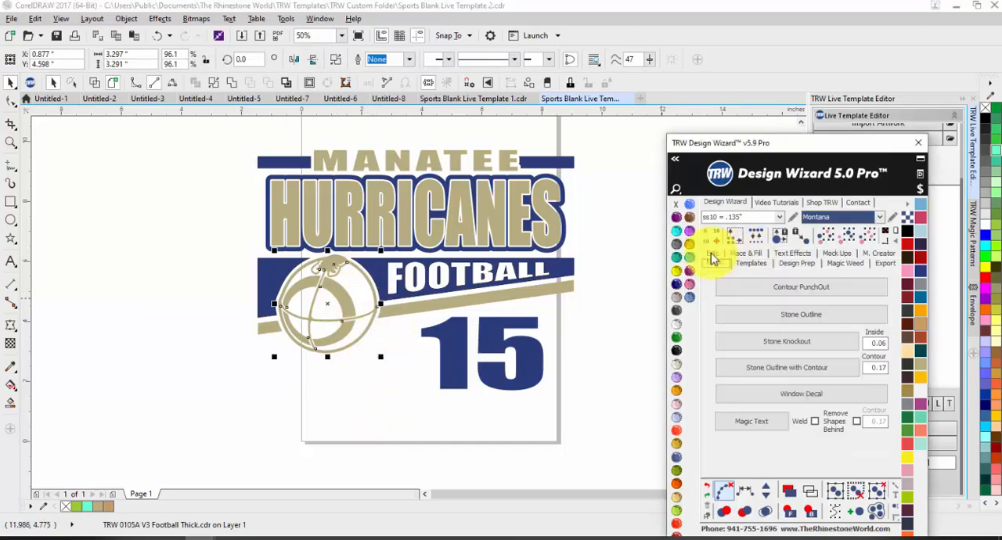
left_click(760, 314)
left_click(357, 409)
scroll(327, 274, "up", 2)
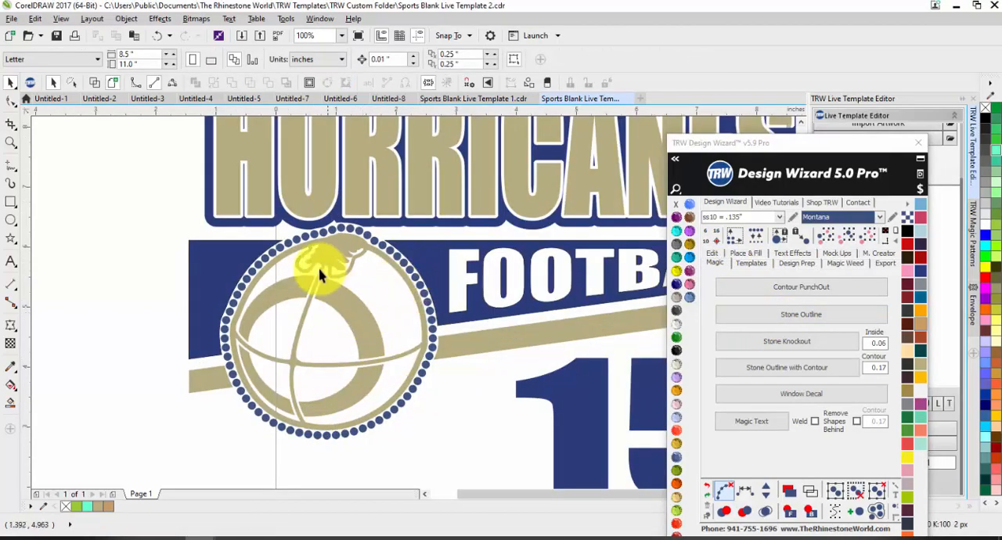
scroll(319, 274, "down", 2)
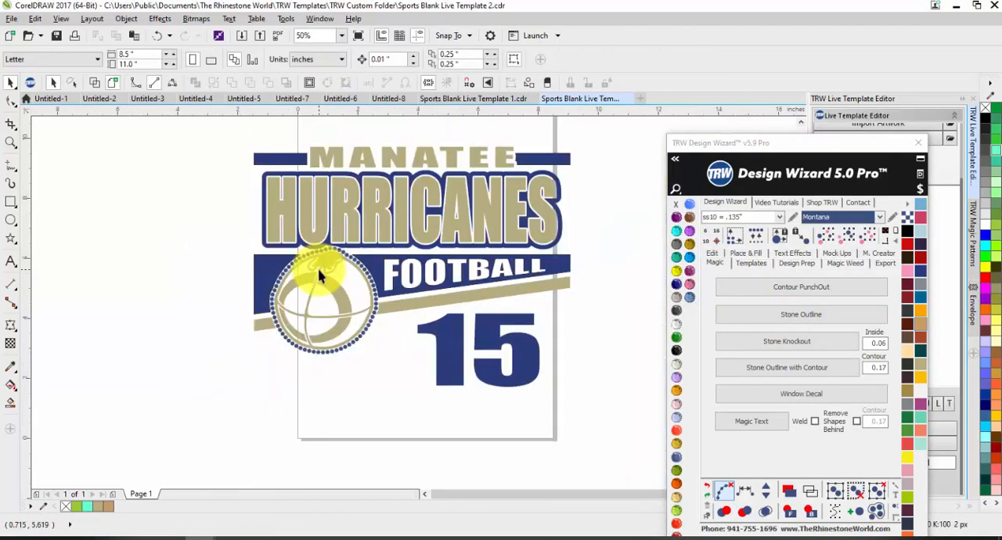
Combine all the tan shapes into one curve and all the dark blue shapes, including the number 15, into another.
left_click(394, 152)
left_click(808, 243)
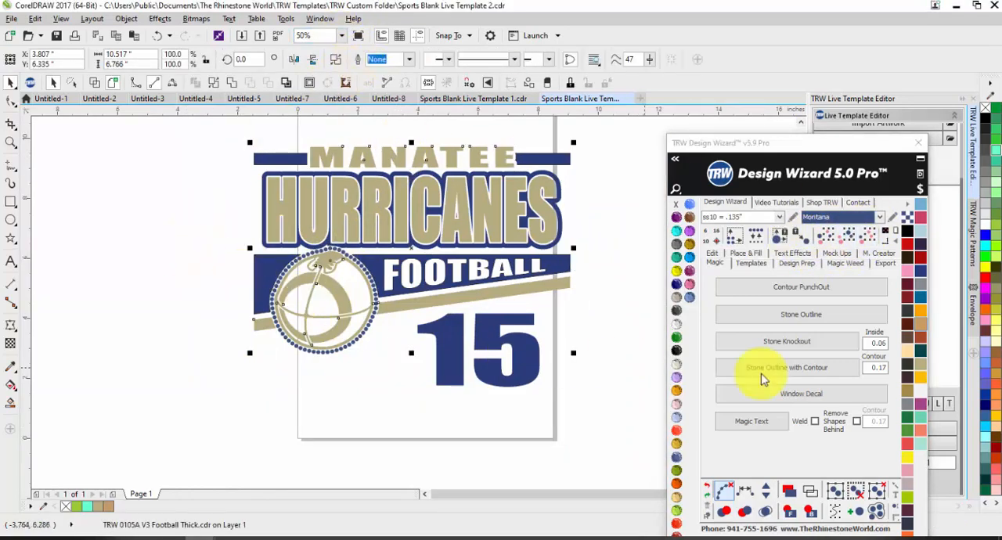
left_click(432, 341)
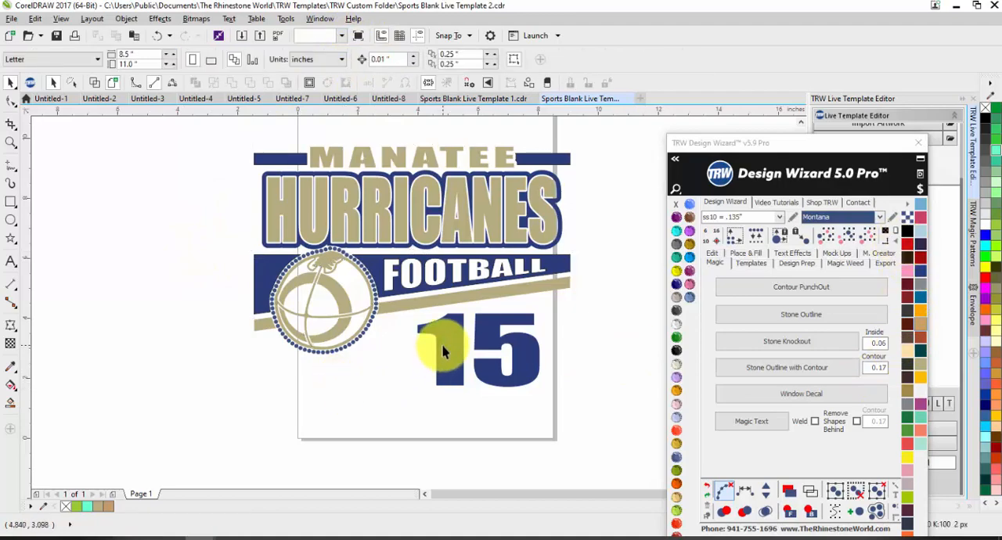
left_click(816, 249)
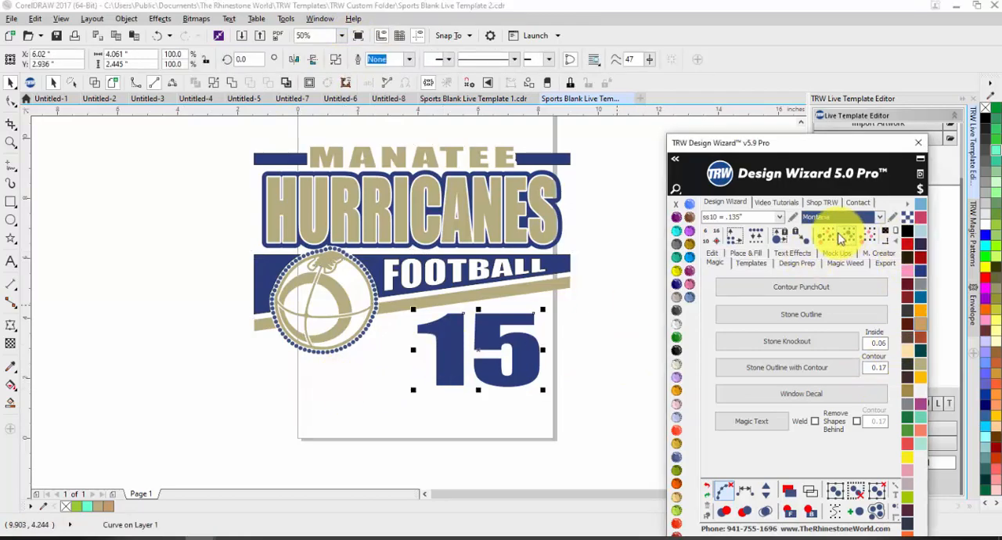
left_click(373, 252)
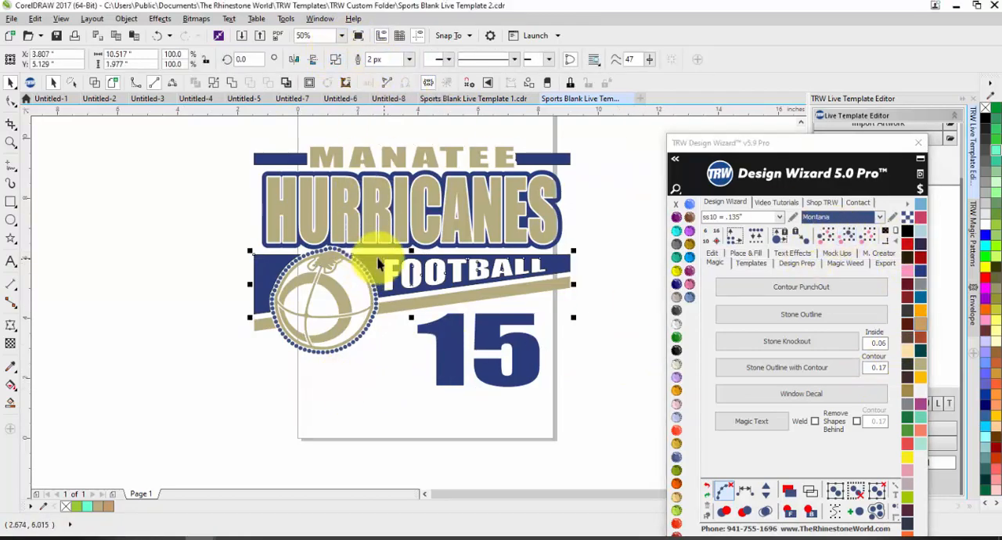
left_click(853, 238)
left_click(372, 65)
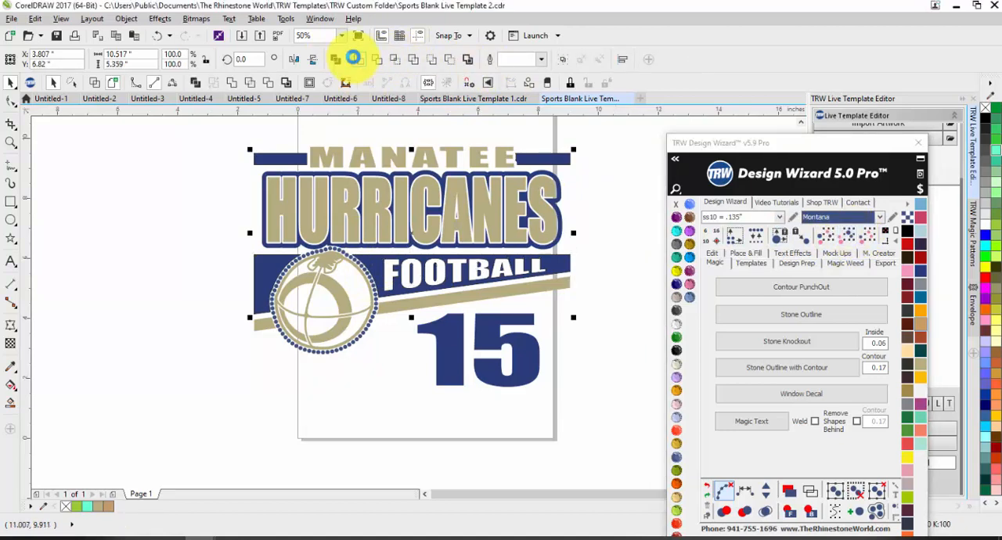
left_click(447, 352)
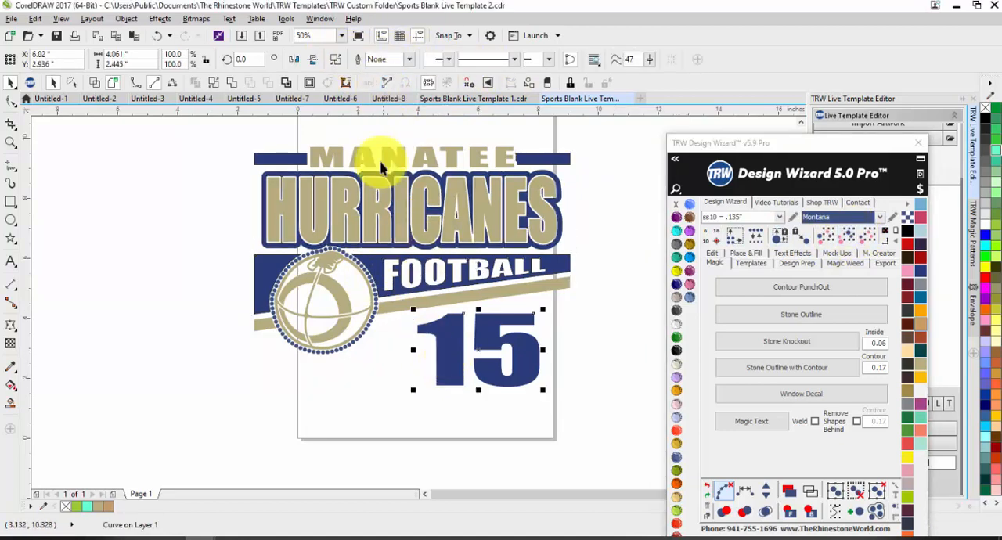
left_click(376, 251, "shift")
key("ctrl+l")
left_click(183, 220)
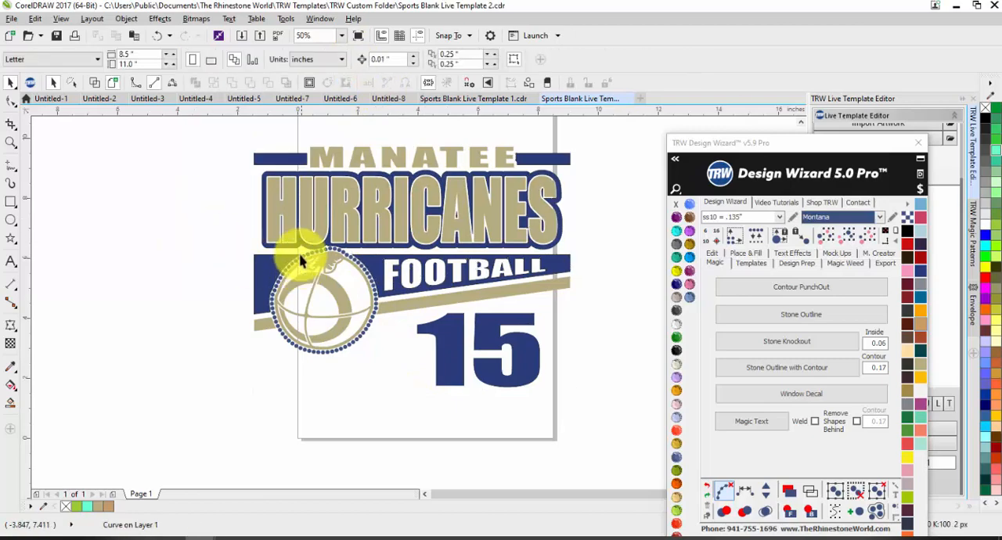
Fill the combined dark blue shapes with a golden-brown glitter from the Siser Glitter HTV colours.
left_click(560, 241)
left_click(909, 205)
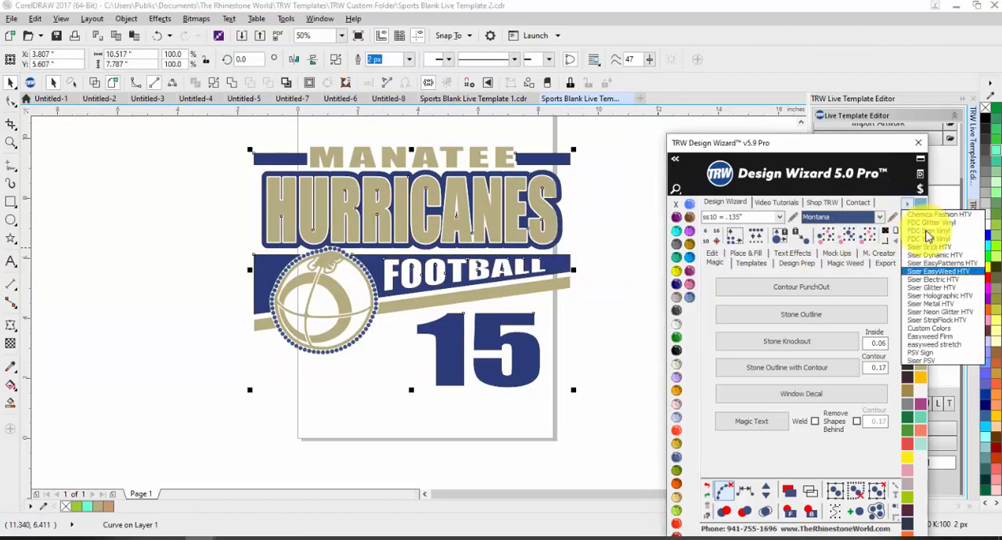
left_click(949, 287)
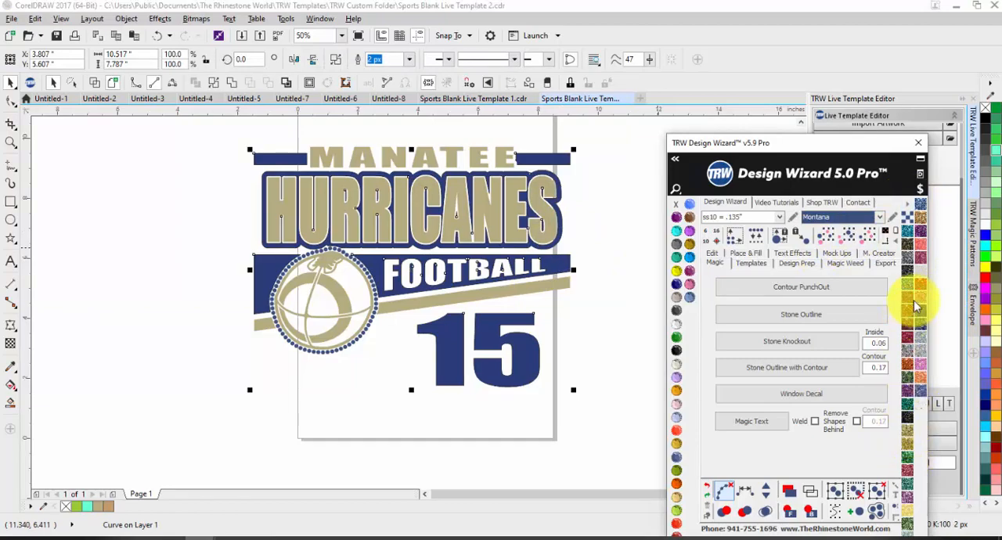
left_click(922, 225)
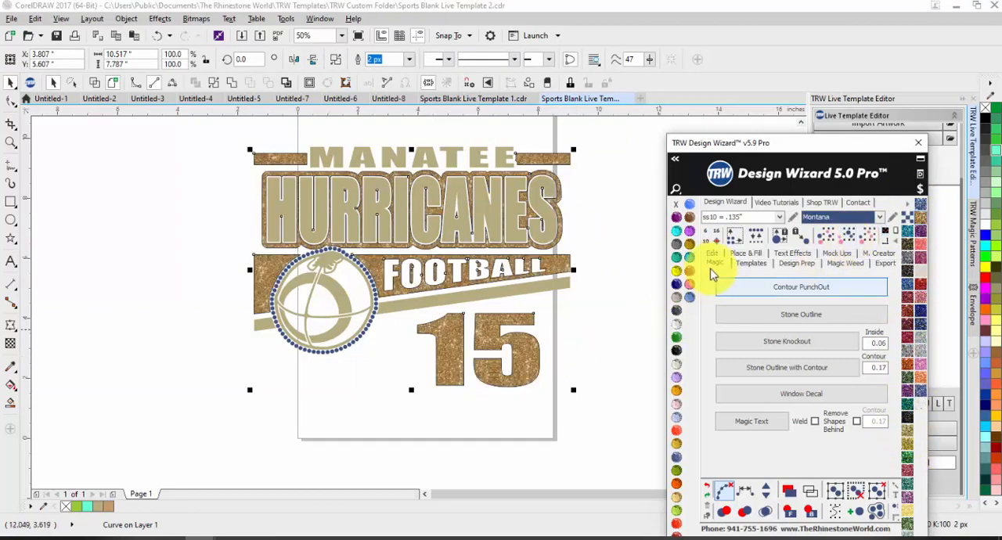
Fill all the tan shapes, including MANATEE, HURRICANES, the football artwork and the stripe, with silver glitter.
left_click(547, 224)
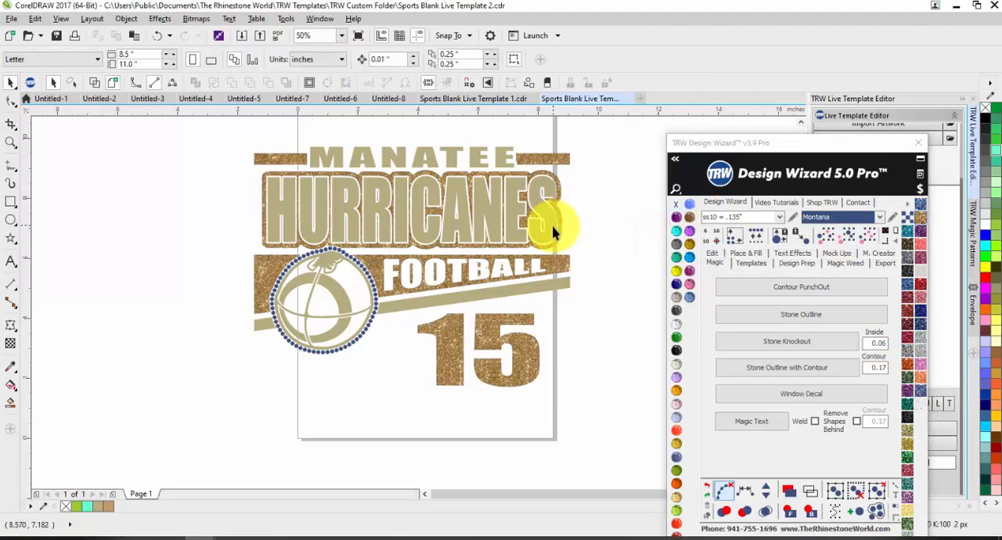
left_click(847, 235)
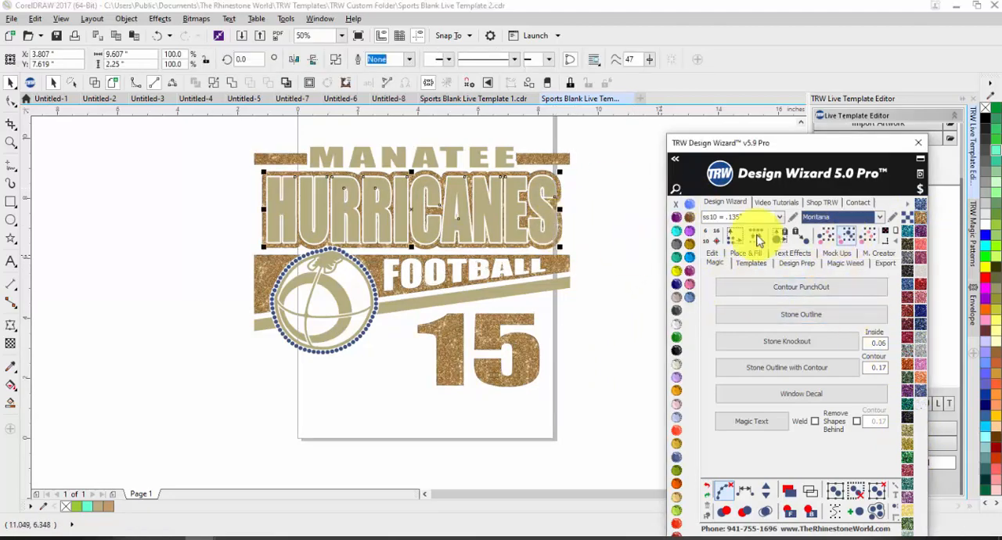
left_click(481, 160, "shift")
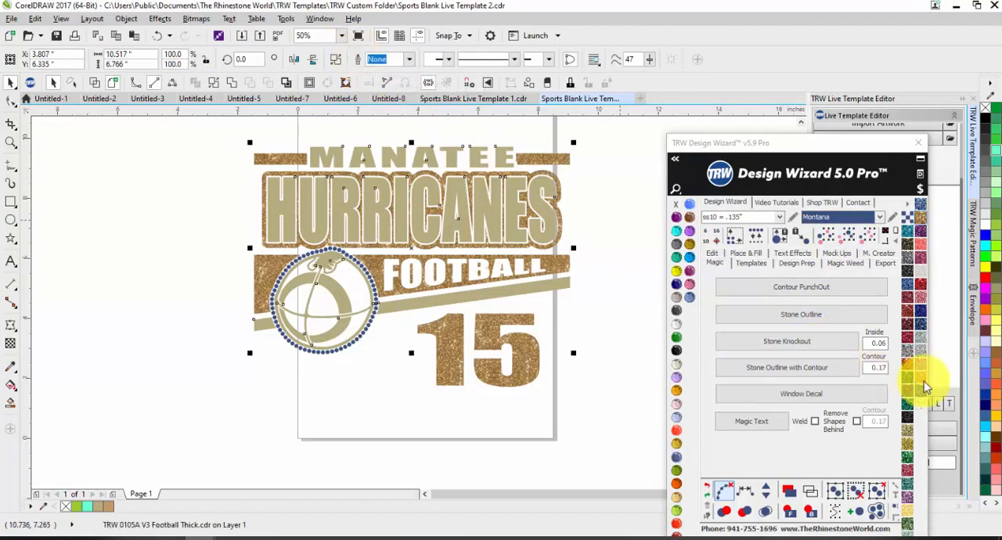
left_click(919, 342)
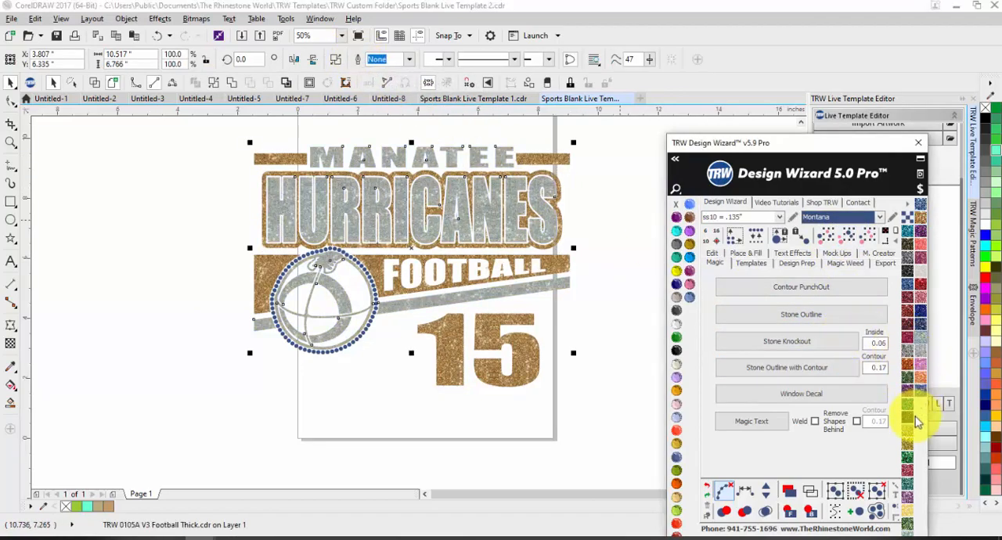
Fill the silver glitter shapes with black glitter and recolour the rhinestones around the football to Crystal.
left_click(909, 412)
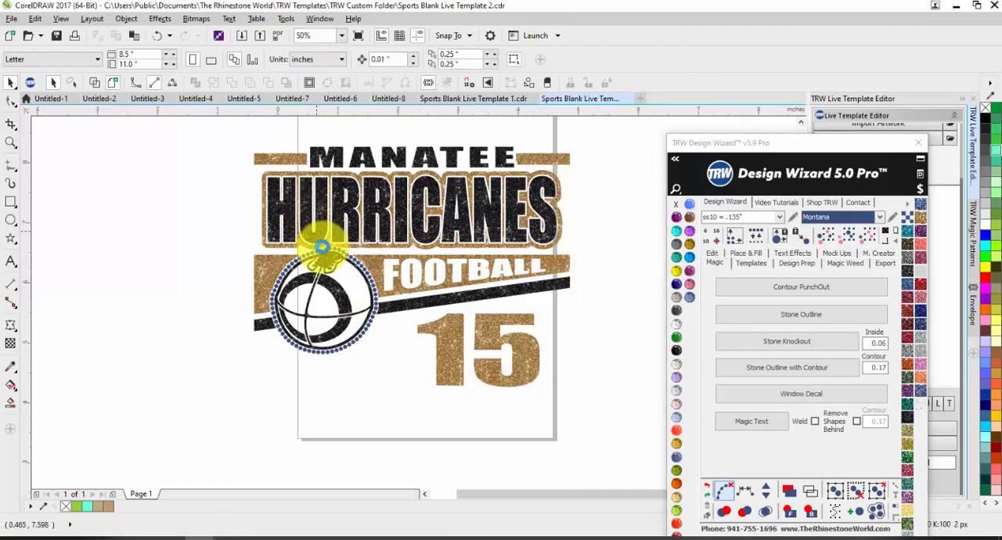
scroll(356, 246, "up", 2)
left_click(352, 265)
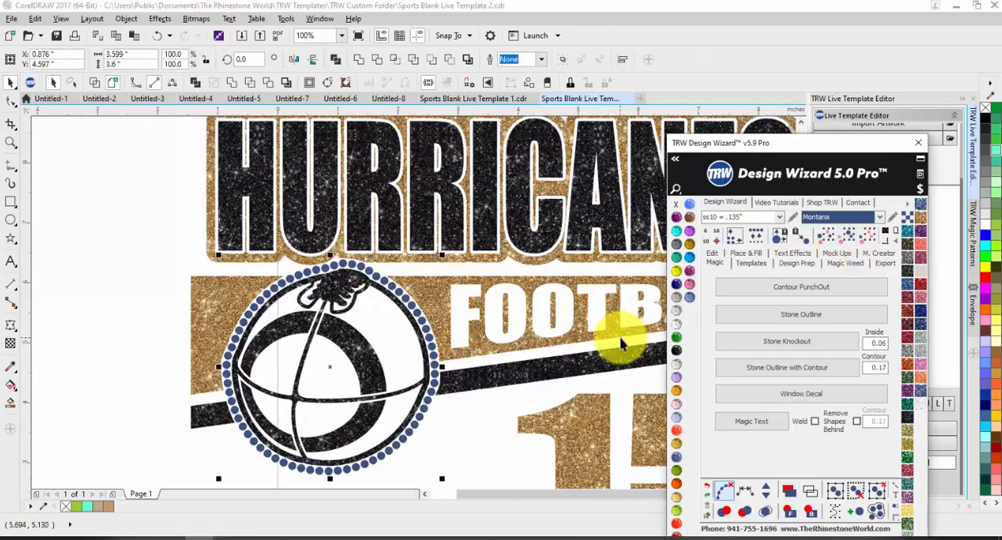
left_click(677, 324)
scroll(395, 304, "down", 2)
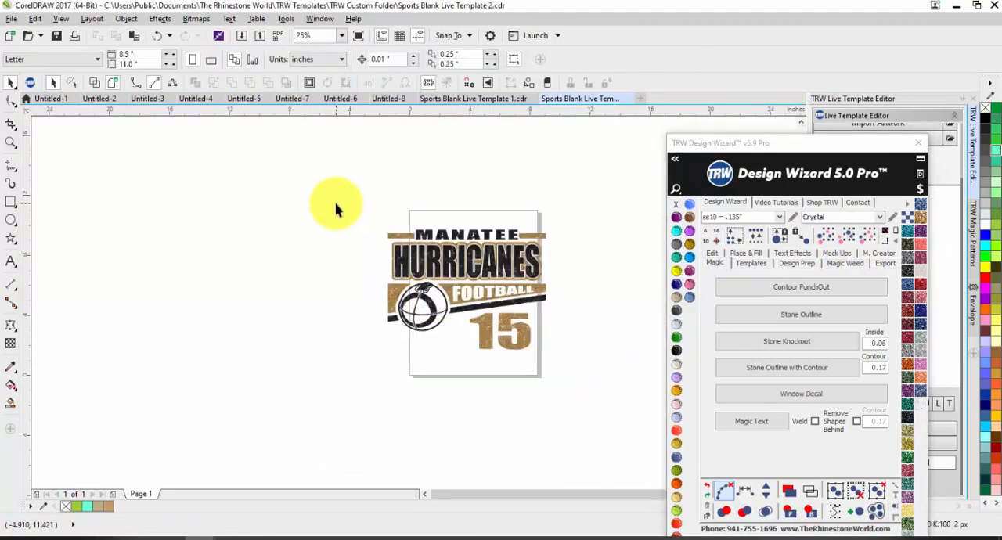
Generate a mock-up of the whole design on the Womens Burn-Out Shirt Front with Simulate Stones enabled.
left_click_drag(336, 207, 572, 361)
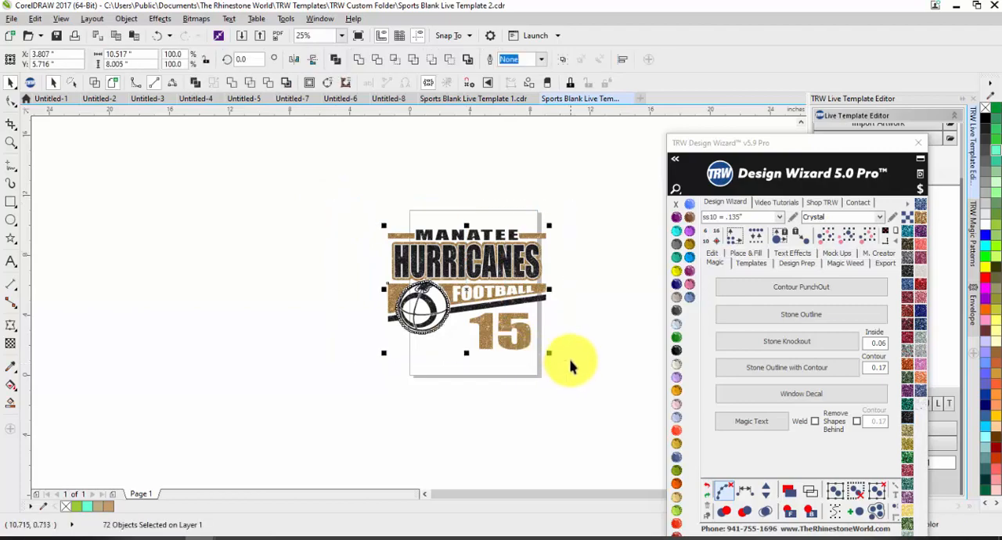
left_click(844, 254)
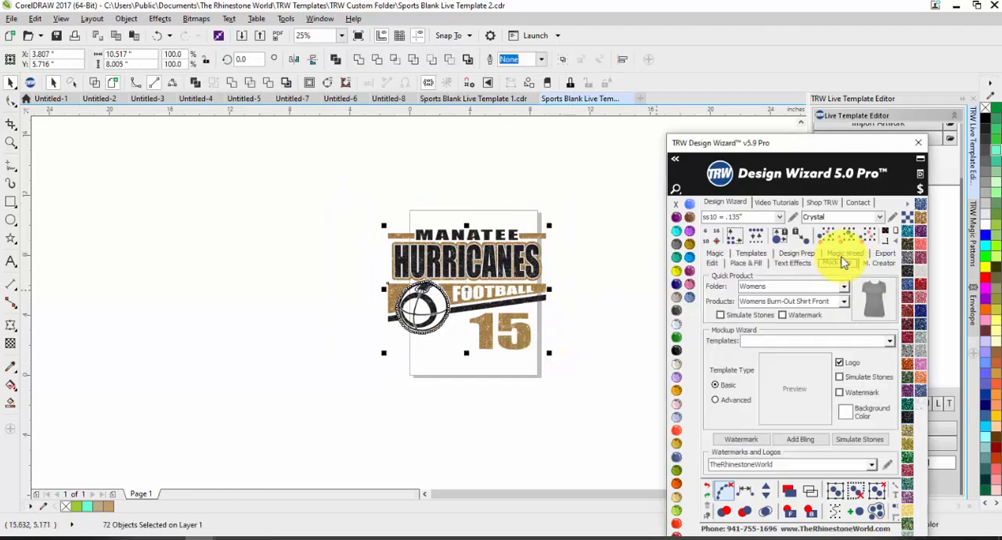
left_click(731, 316)
left_click(875, 313)
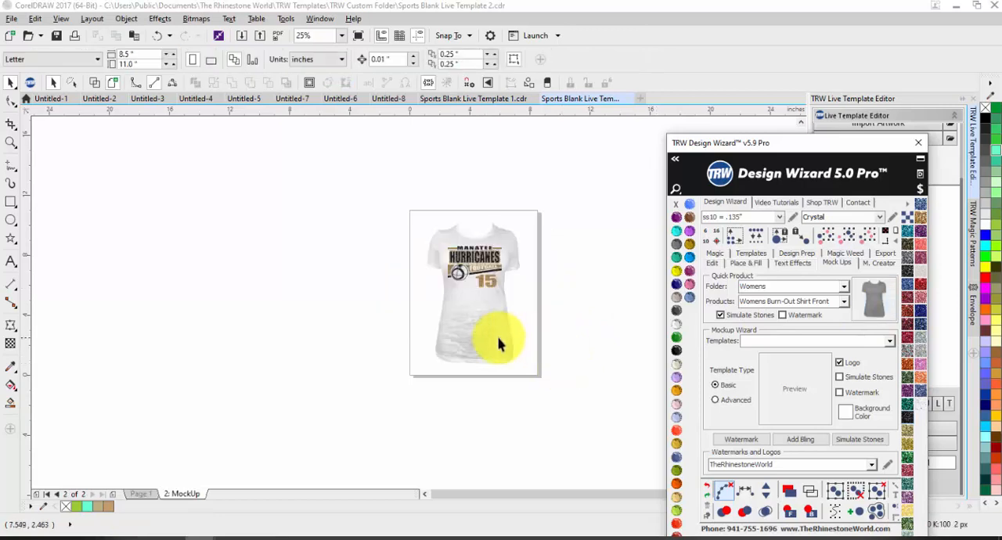
Try the mock-up shirt in Jet Black, and undo the recolour.
left_click(510, 352)
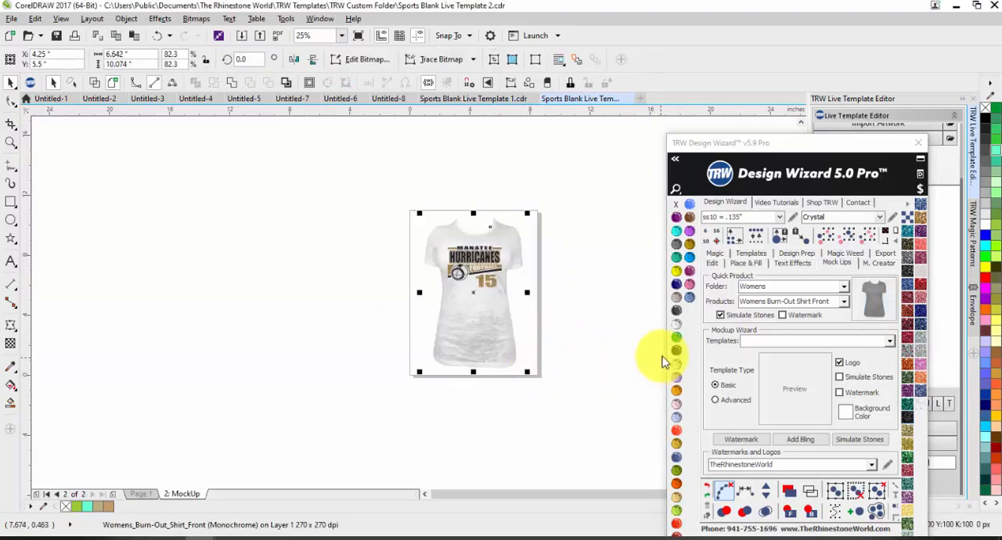
left_click(678, 330)
left_click(621, 350)
key("ctrl+z")
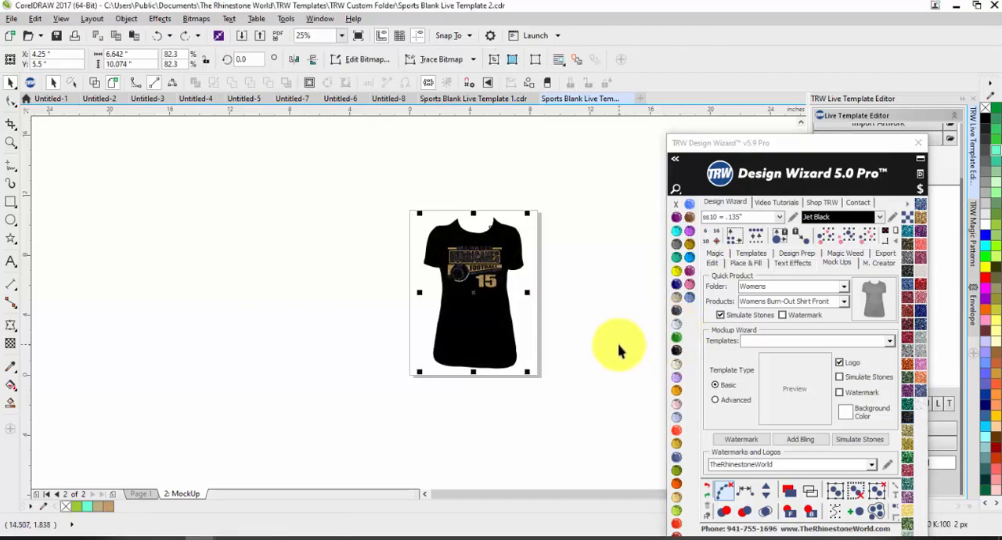
key("ctrl+z")
left_click(613, 345)
Check the simulated stones around the football on the mock-up, and undo back to the flat silver glitter design.
scroll(439, 266, "up", 8)
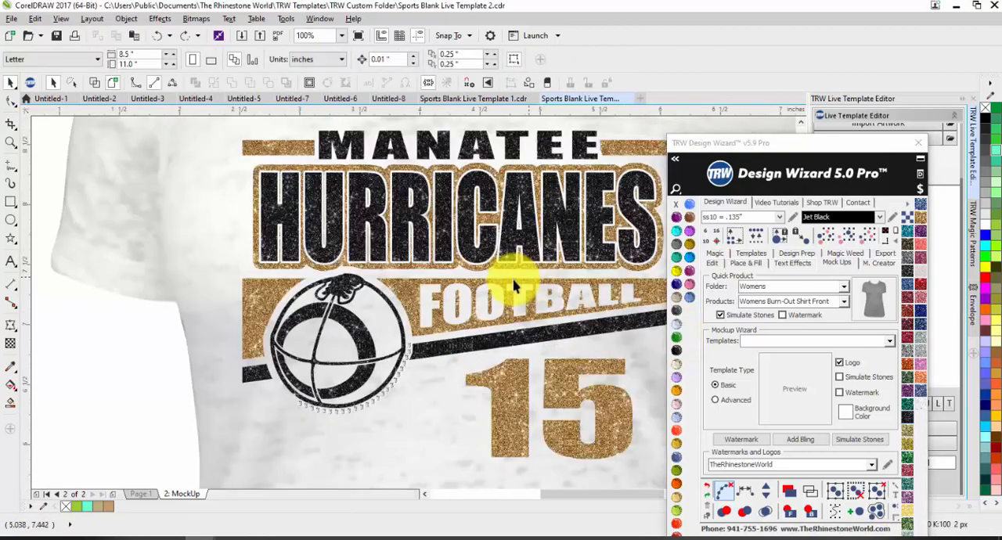
scroll(417, 303, "down", 3)
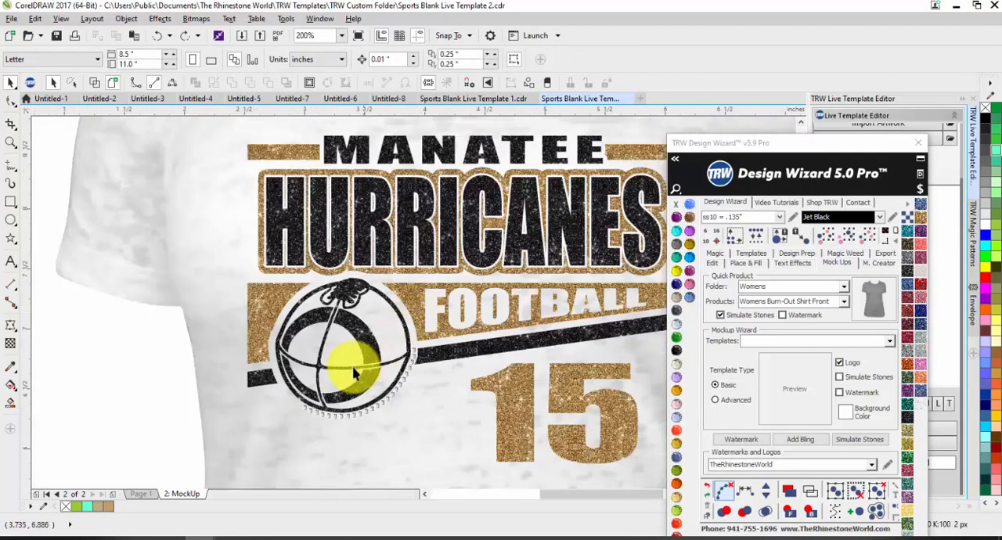
scroll(426, 291, "up", 2)
left_click(521, 407)
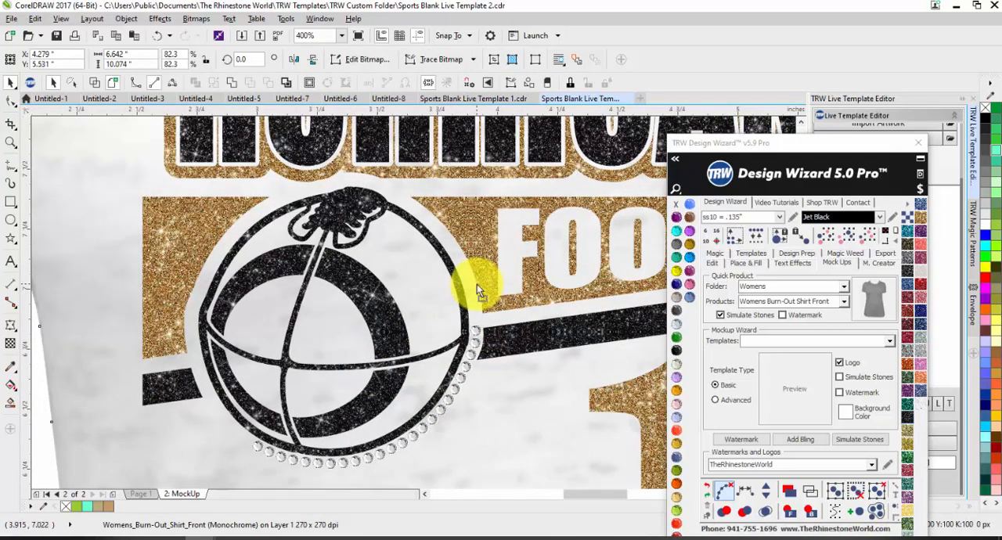
scroll(469, 280, "down", 1)
scroll(468, 278, "down", 2)
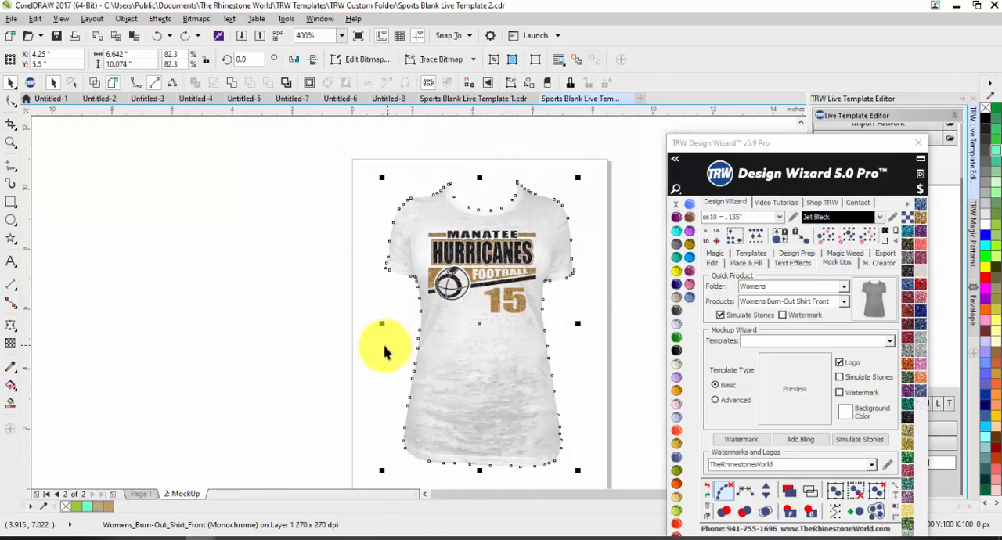
key("ctrl+z")
key("ctrl+z")
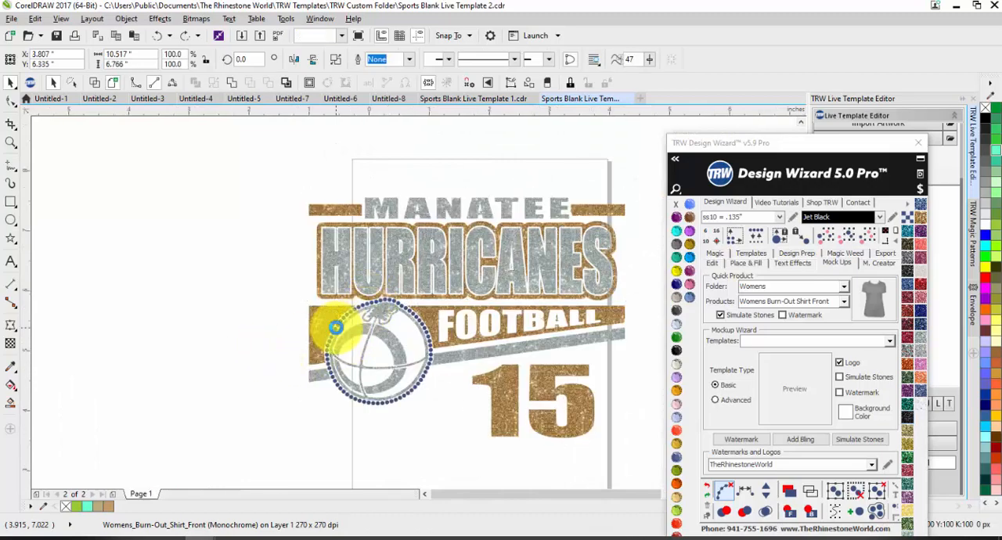
Recolour all the Montana rhinestones around the football to Crystal.
scroll(336, 326, "up", 1)
left_click(369, 288)
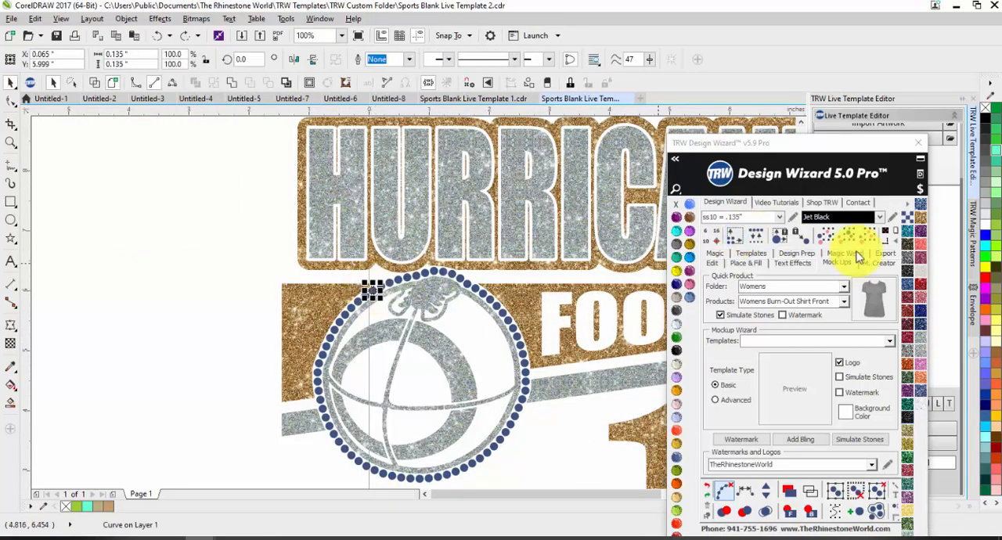
left_click(823, 247)
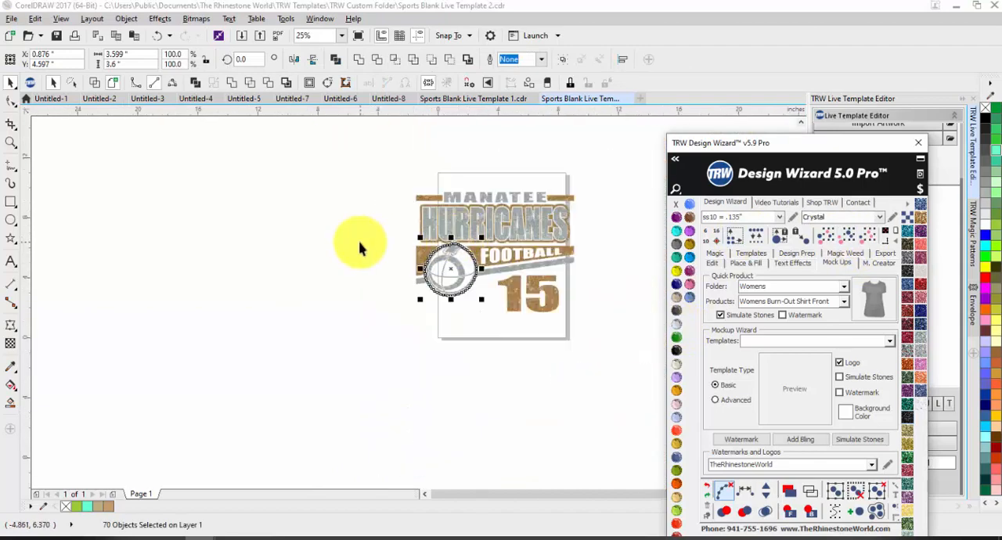
Centre the whole design on the page and generate its Womens Burn-Out Shirt Front mock-up with simulated stones.
key("ctrl+a")
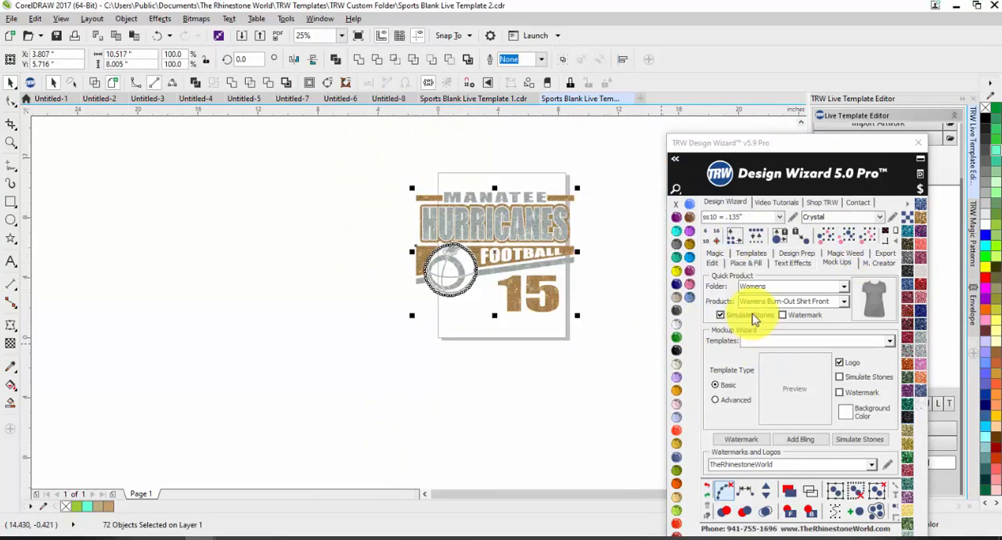
left_click(895, 231)
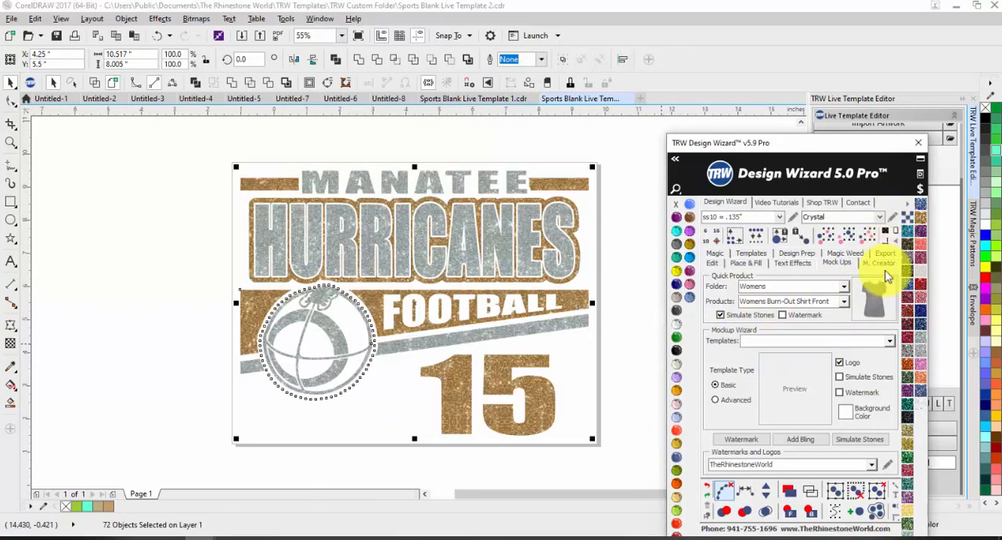
left_click(874, 298)
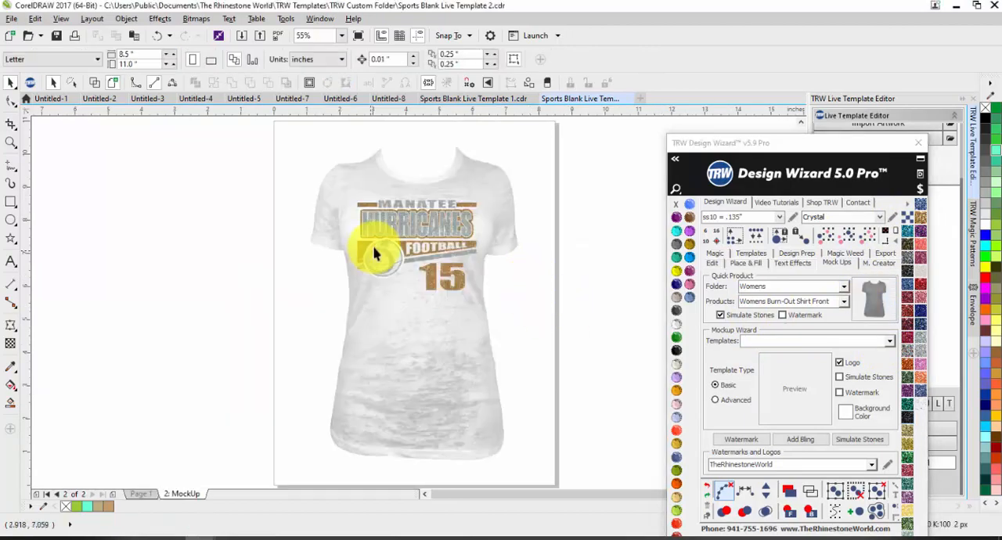
scroll(376, 248, "up", 5)
scroll(377, 199, "down", 5)
Fill the silver glitter lettering, football and stripe on the mock-up with black glitter.
left_click(414, 331)
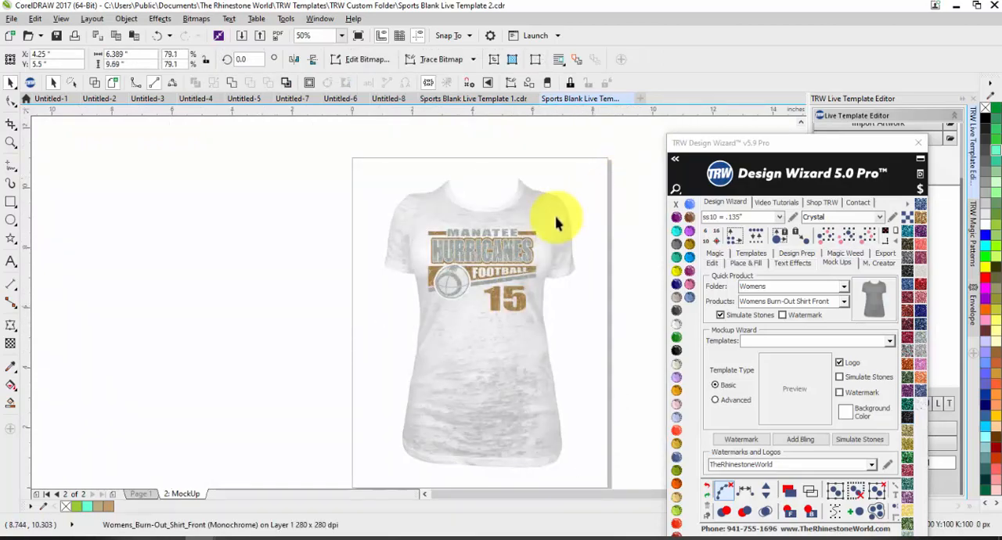
left_click(512, 244)
scroll(513, 247, "up", 4)
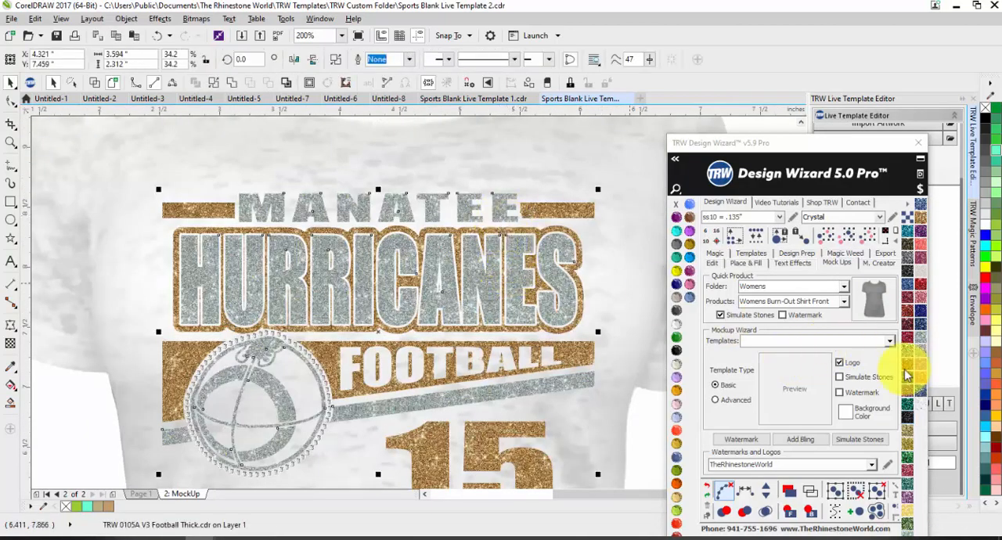
left_click(907, 417)
scroll(586, 330, "down", 2)
left_click(593, 381)
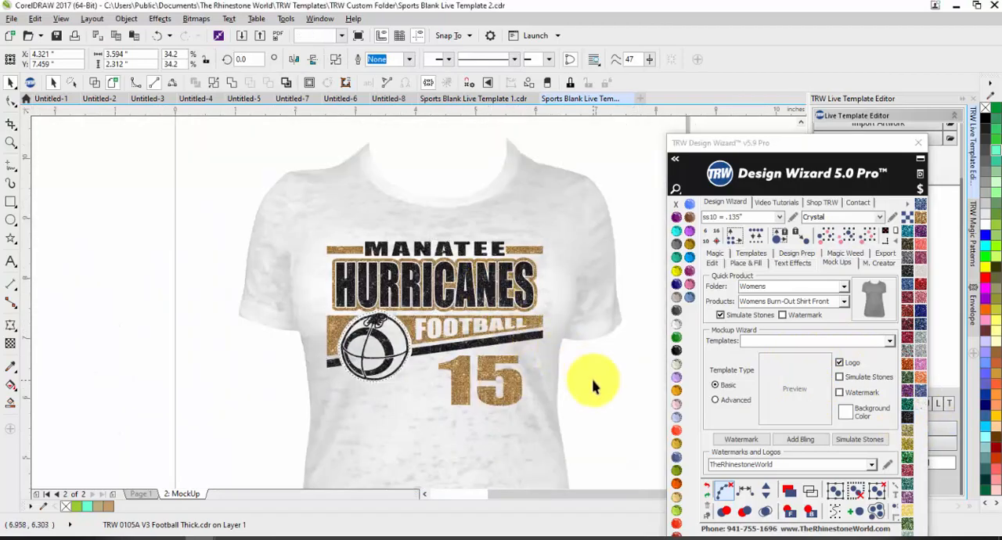
Inspect the simulated Crystal stones on the mock-up and add bling sparkles to the ring around the football.
scroll(428, 389, "up", 2)
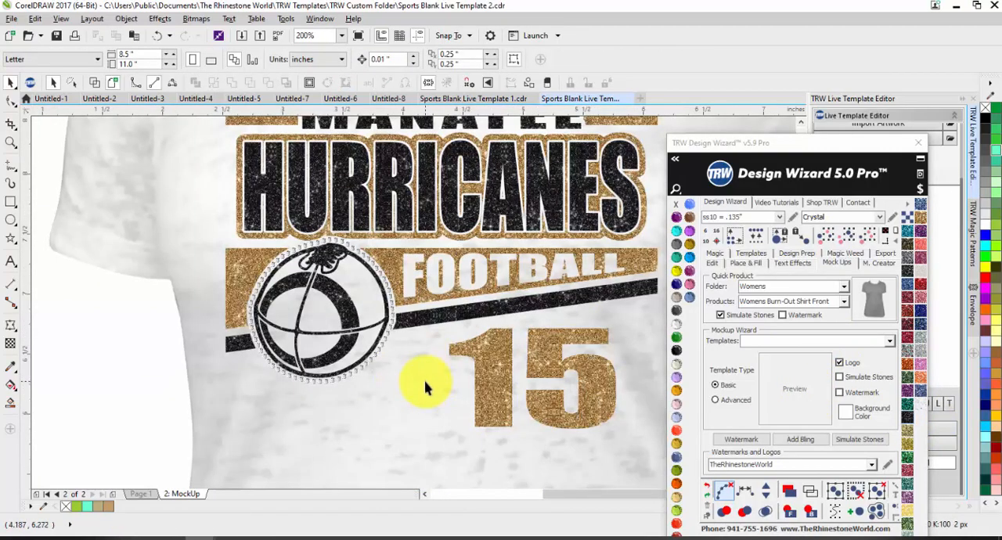
scroll(346, 286, "up", 1)
scroll(345, 220, "up", 1)
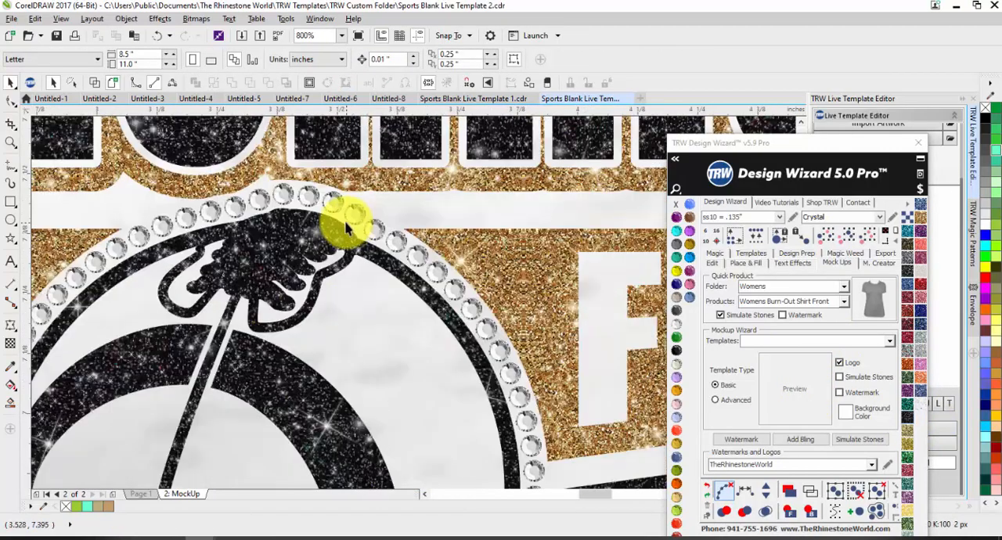
scroll(399, 234, "down", 1)
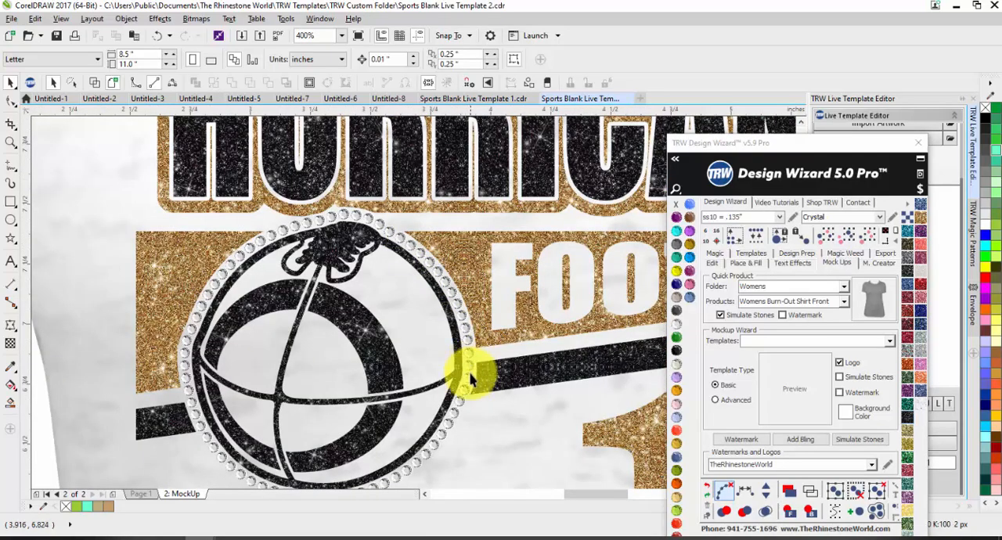
scroll(431, 267, "down", 1)
scroll(413, 245, "down", 1)
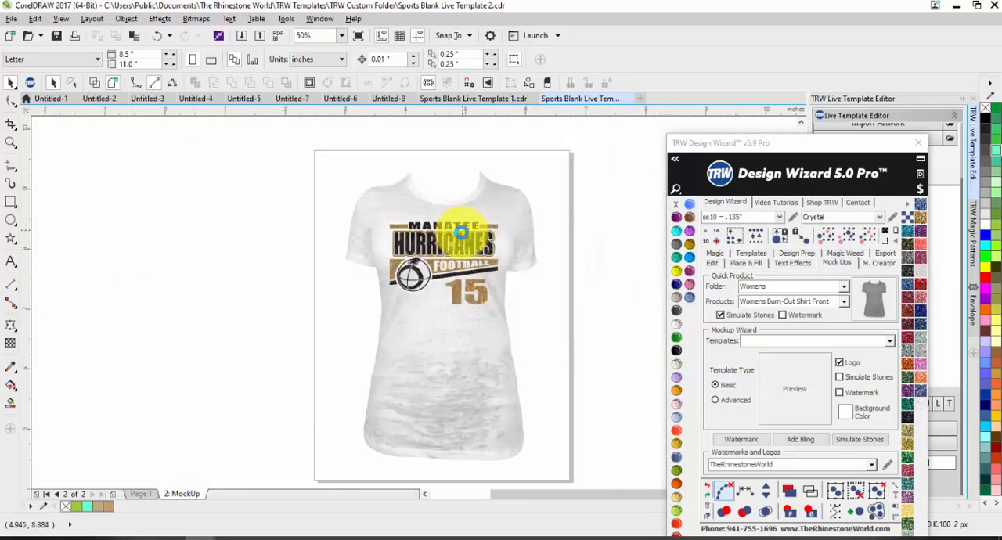
left_click(810, 440)
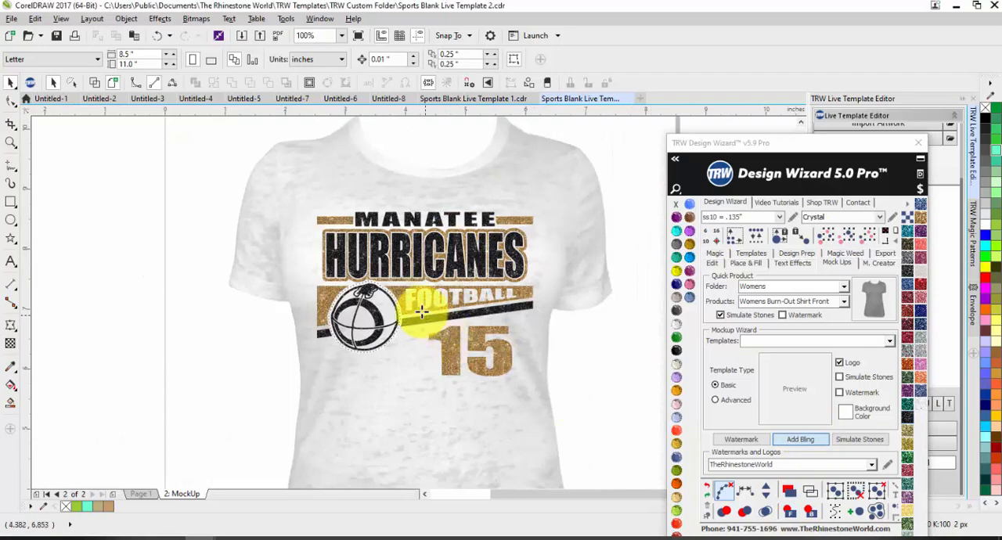
left_click(384, 287)
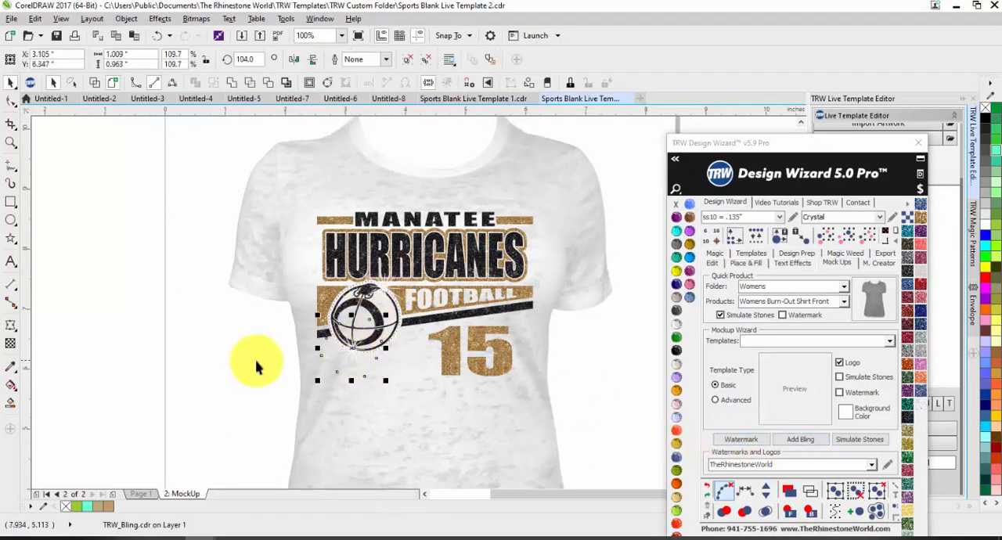
left_click(251, 388)
scroll(368, 302, "up", 1)
scroll(369, 304, "down", 1)
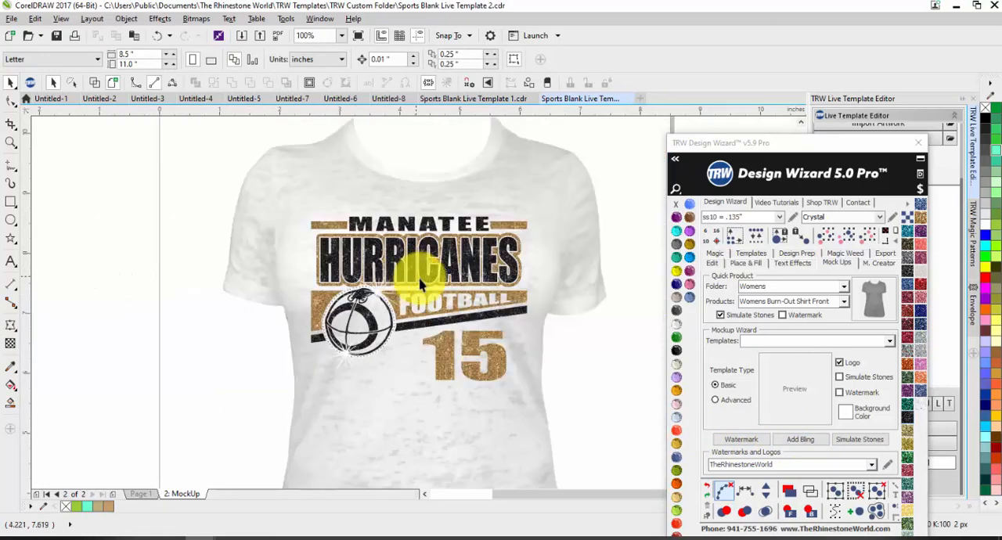
scroll(420, 266, "up", 1)
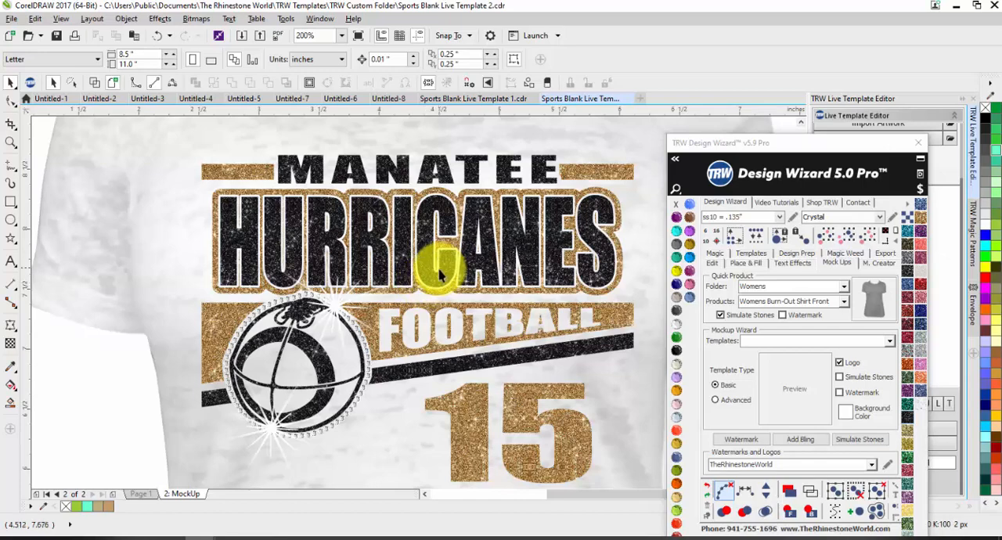
scroll(423, 275, "down", 2)
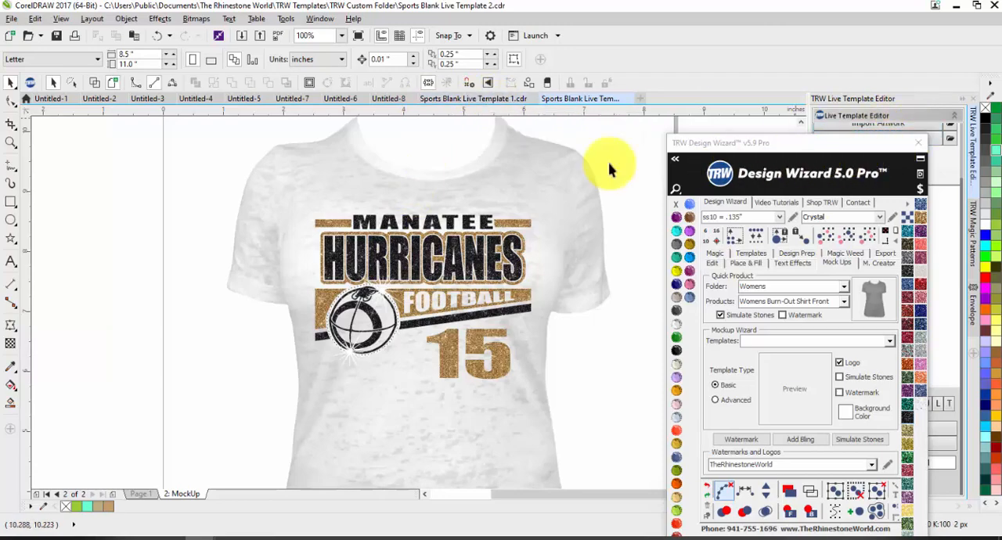
scroll(488, 172, "up", 2)
scroll(458, 242, "down", 4)
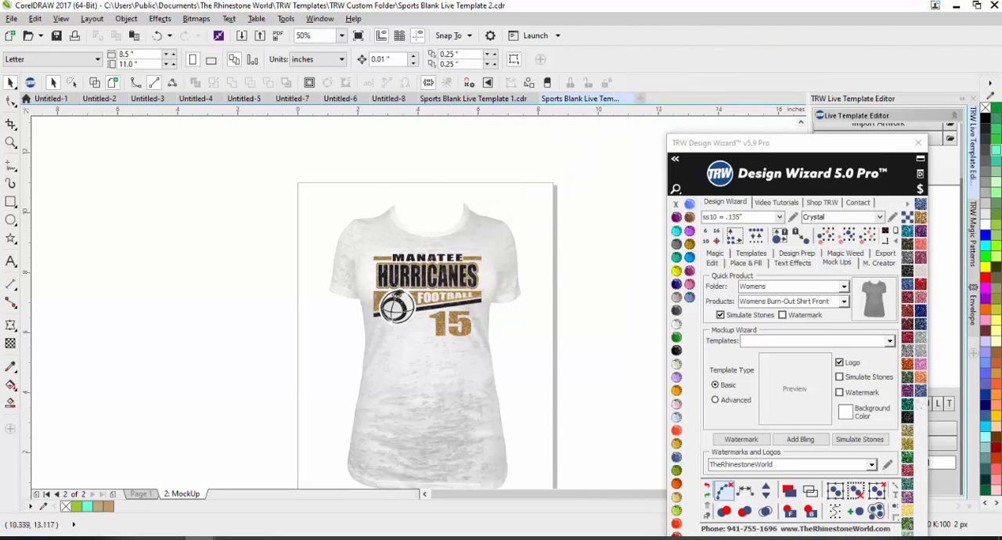
Switch to the browser's TheRhinestoneWorld home page and examine the sale prices of the Rhinestone Decal and Kids live template packs.
left_click(108, 539)
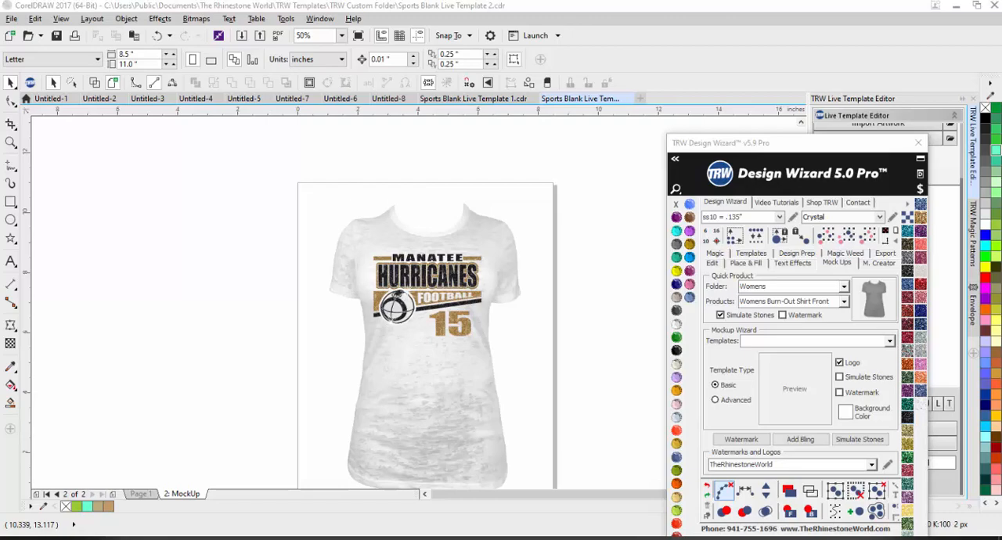
left_click_drag(1001, 146, 284, 143)
scroll(480, 239, "down", 1)
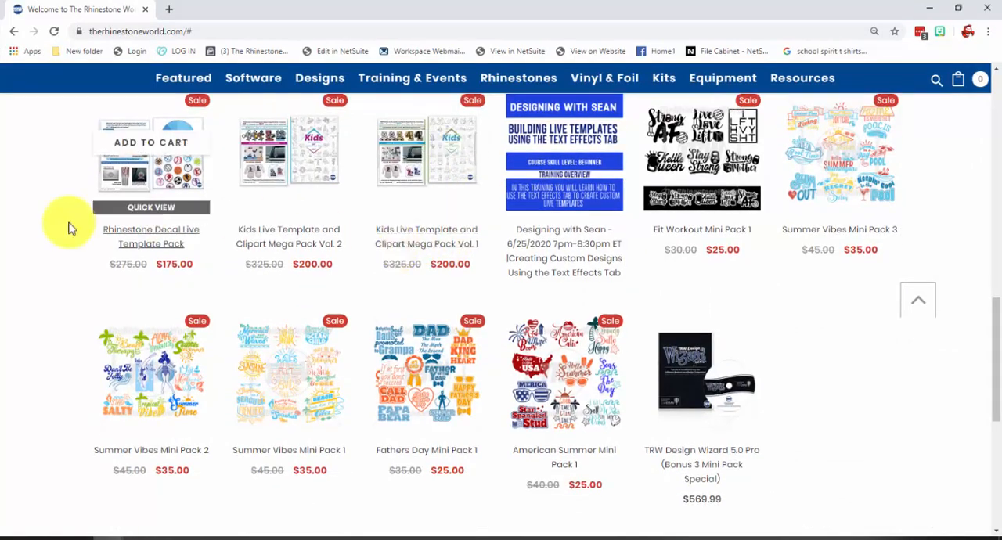
scroll(64, 264, "up", 1)
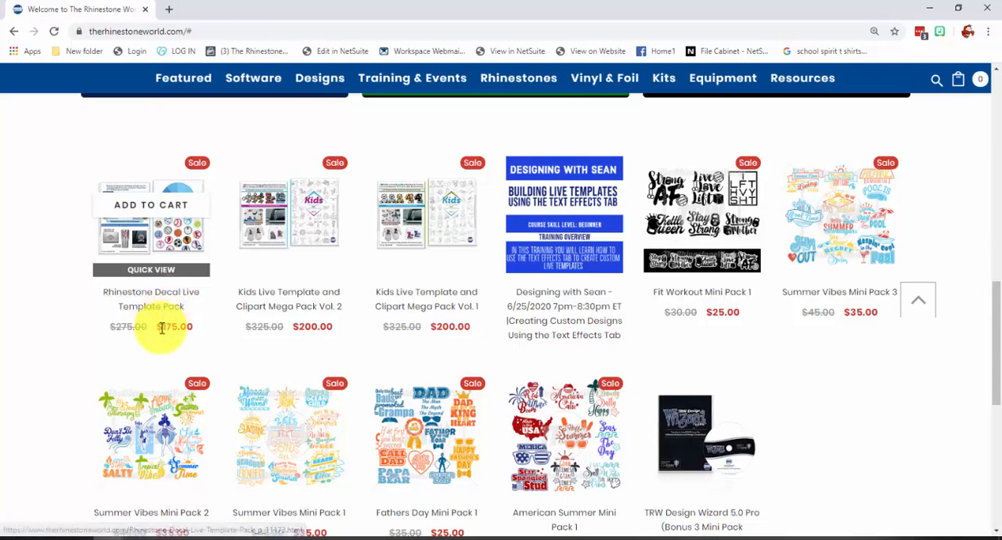
left_click_drag(162, 327, 215, 335)
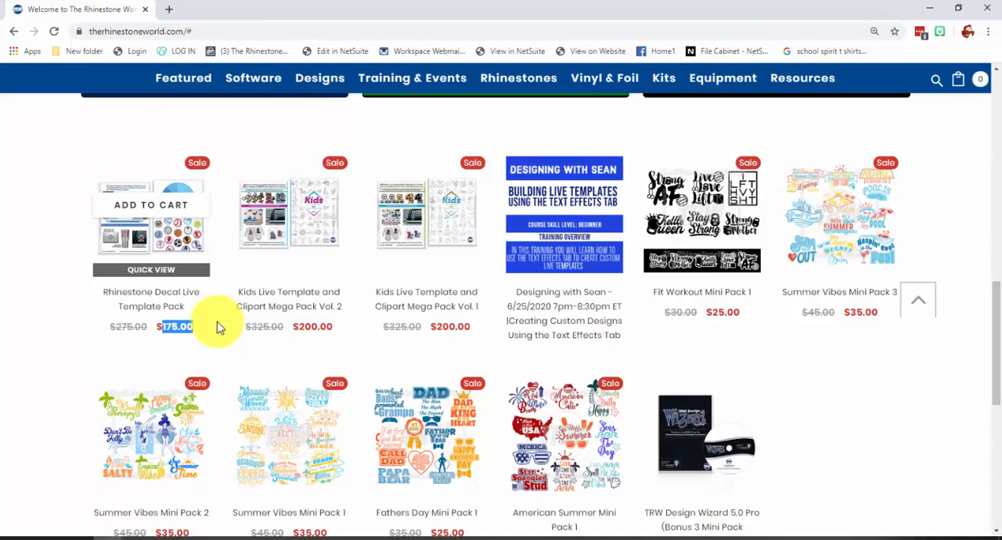
left_click_drag(293, 329, 341, 330)
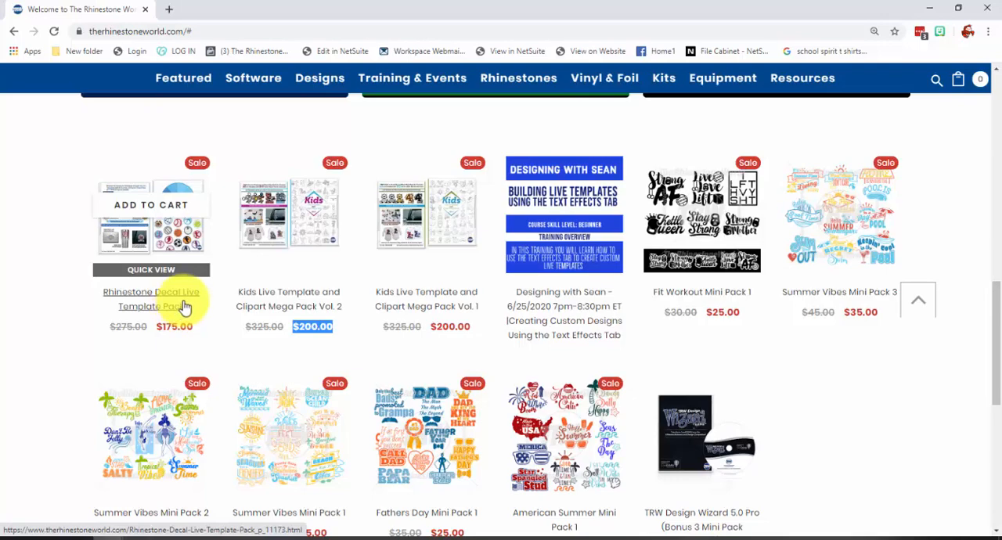
Review the home page's sale and training offers, and open the featured Design-a-Day Giveaway page to view its free designs.
scroll(227, 178, "up", 5)
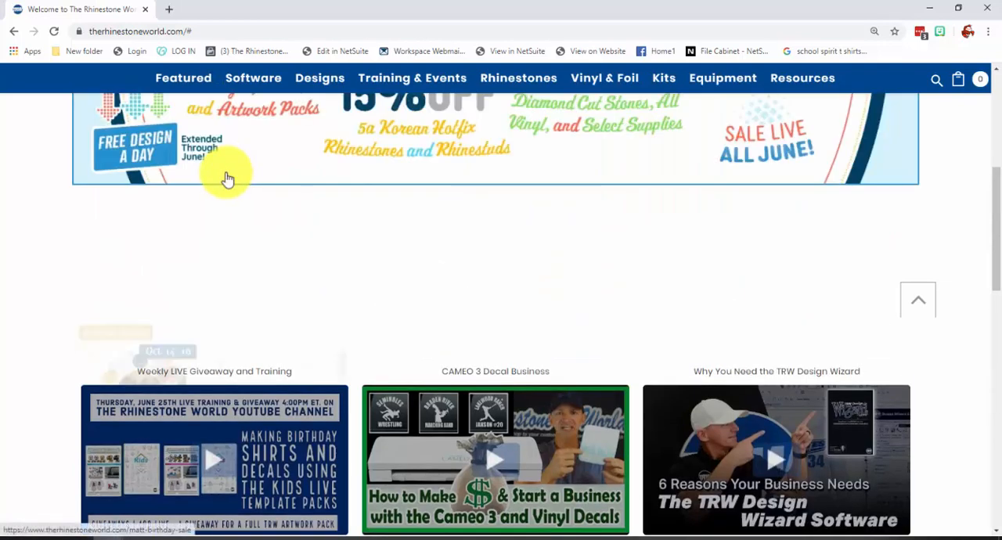
scroll(227, 178, "up", 1)
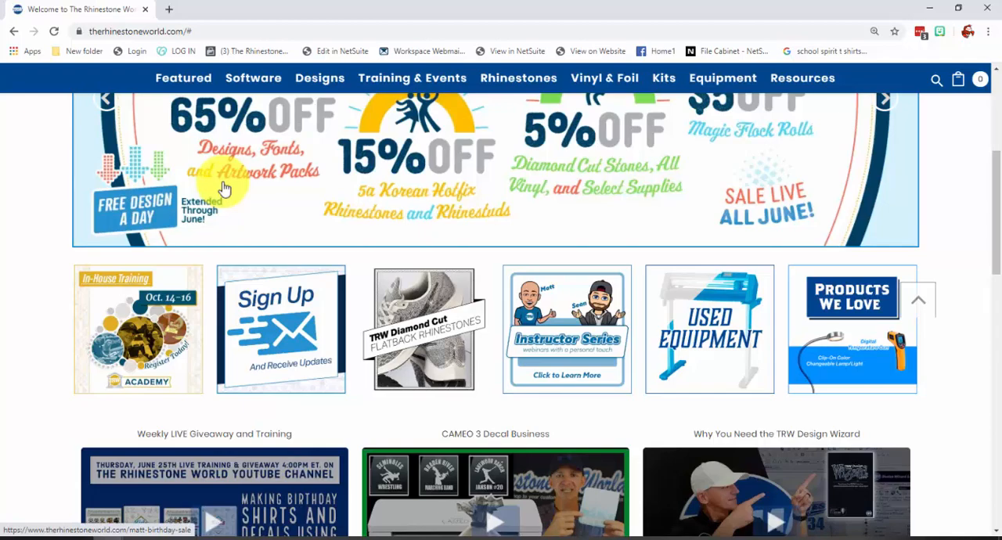
scroll(235, 197, "down", 5)
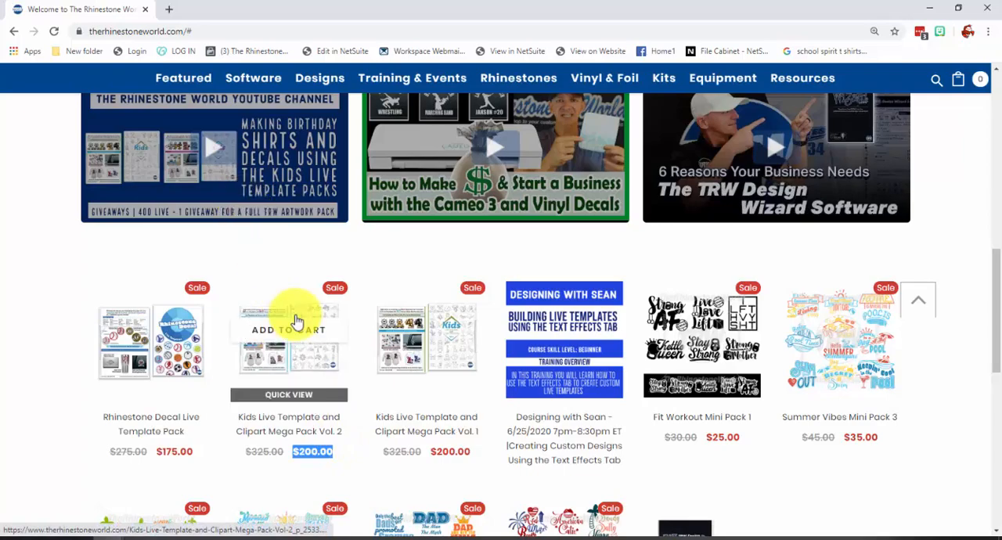
scroll(267, 312, "up", 2)
scroll(267, 312, "up", 5)
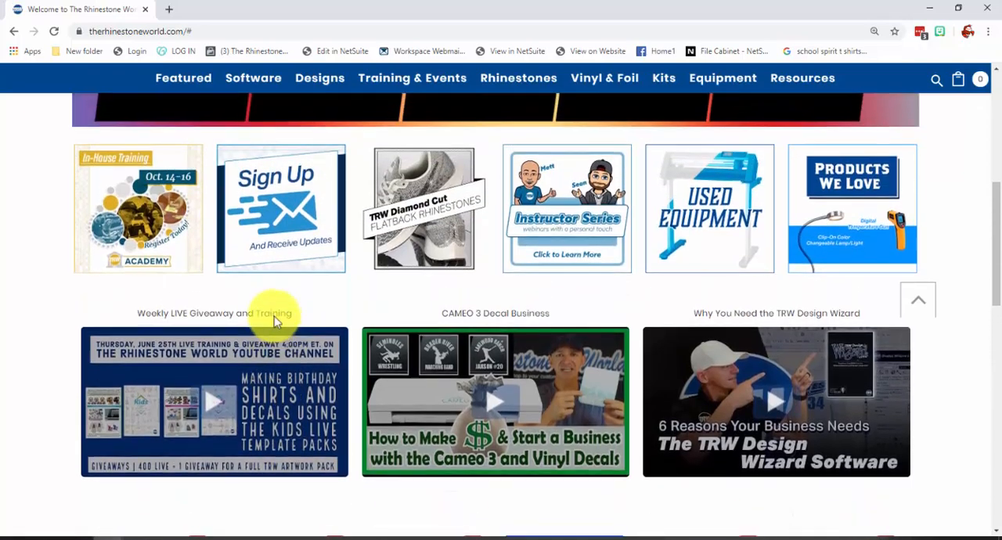
scroll(268, 312, "up", 3)
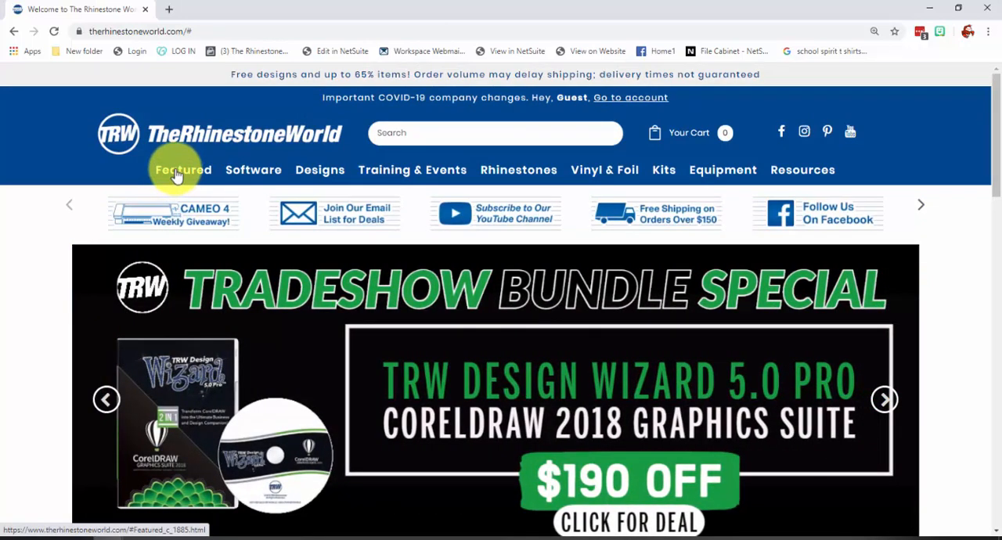
mouse_move(177, 177)
left_click(467, 244)
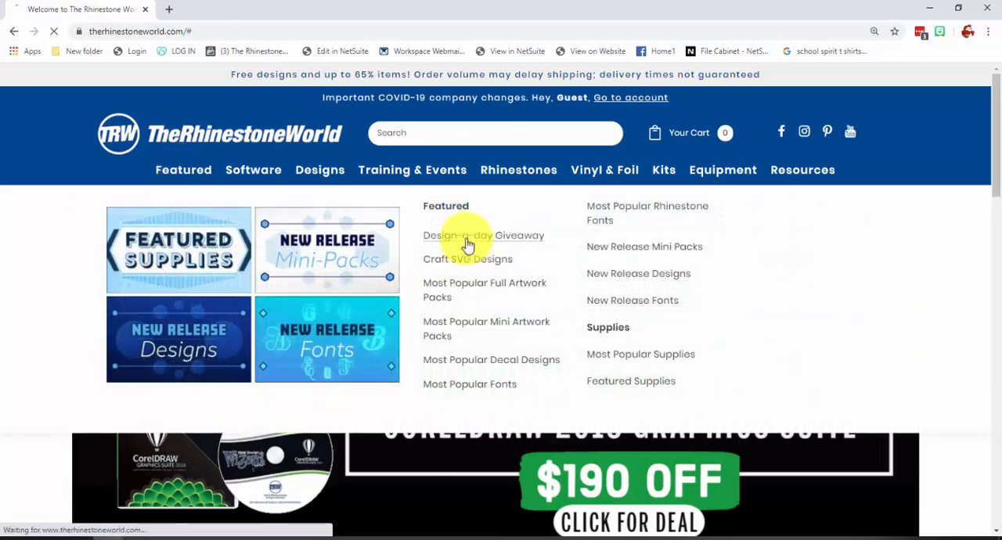
scroll(480, 282, "down", 2)
scroll(481, 281, "down", 1)
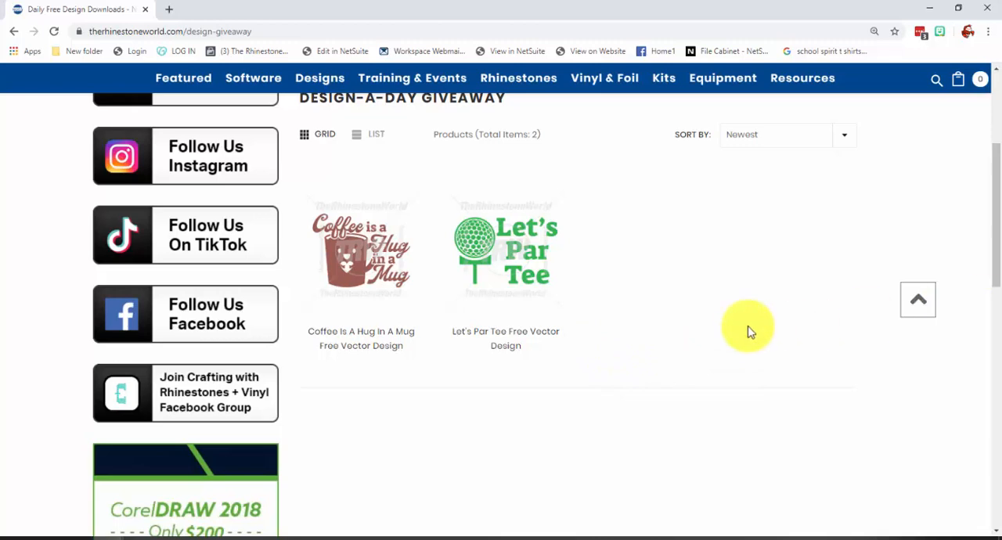
Preview the product details of the Coffee Is A Hug In A Mug free vector design and close the preview.
mouse_move(391, 305)
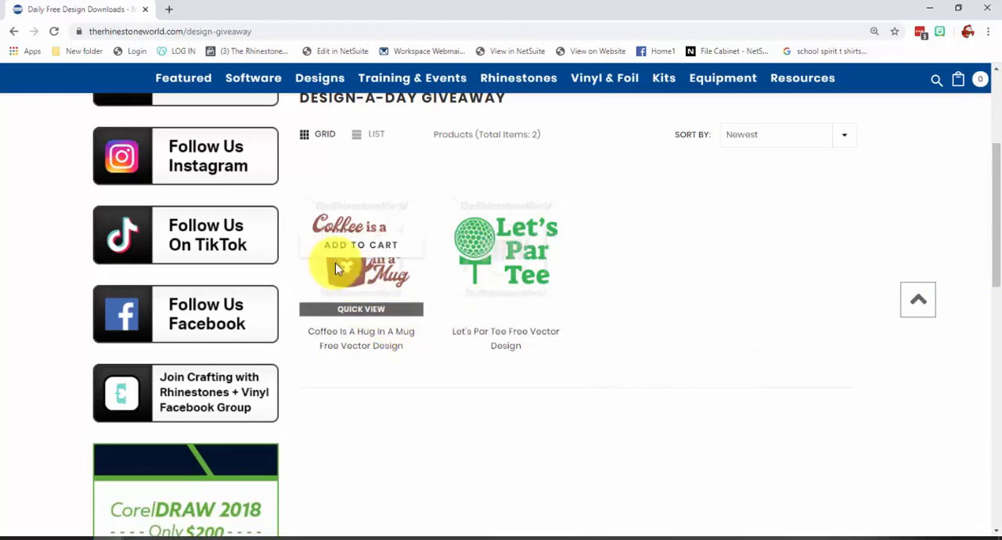
left_click(363, 310)
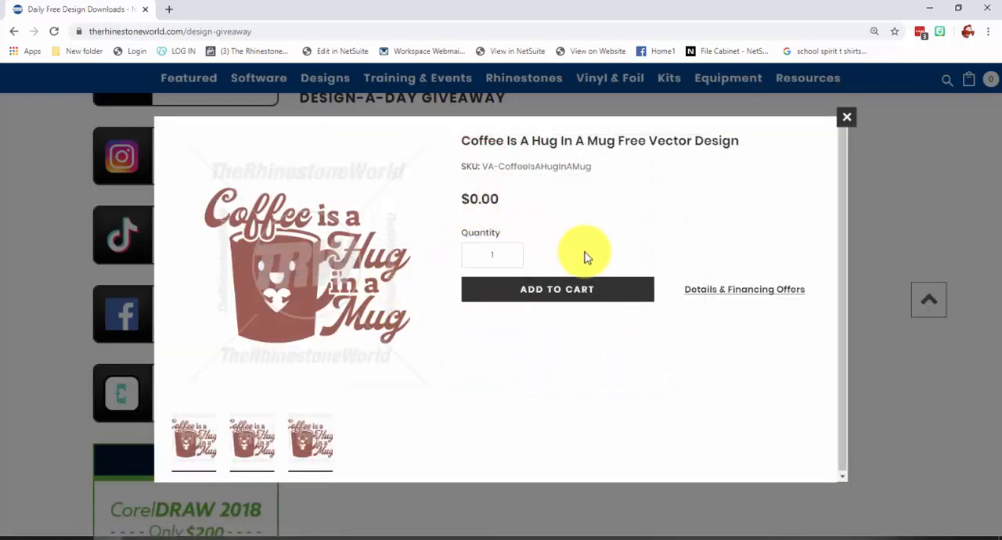
mouse_move(241, 250)
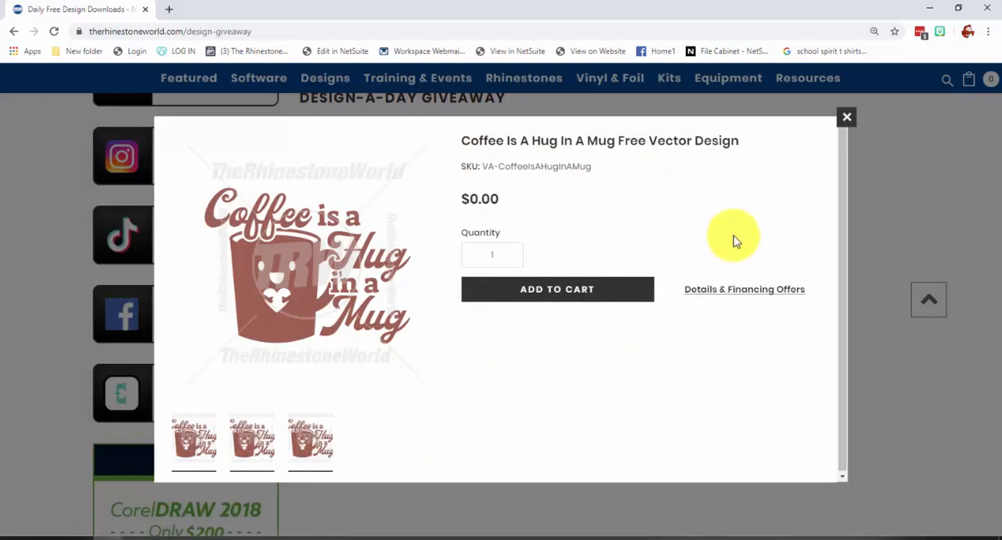
left_click(846, 118)
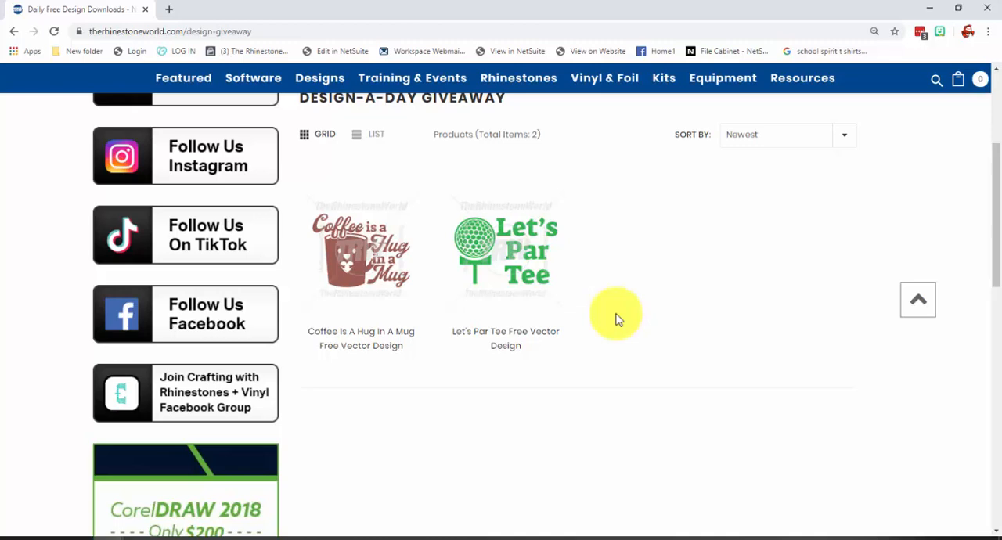
mouse_move(337, 262)
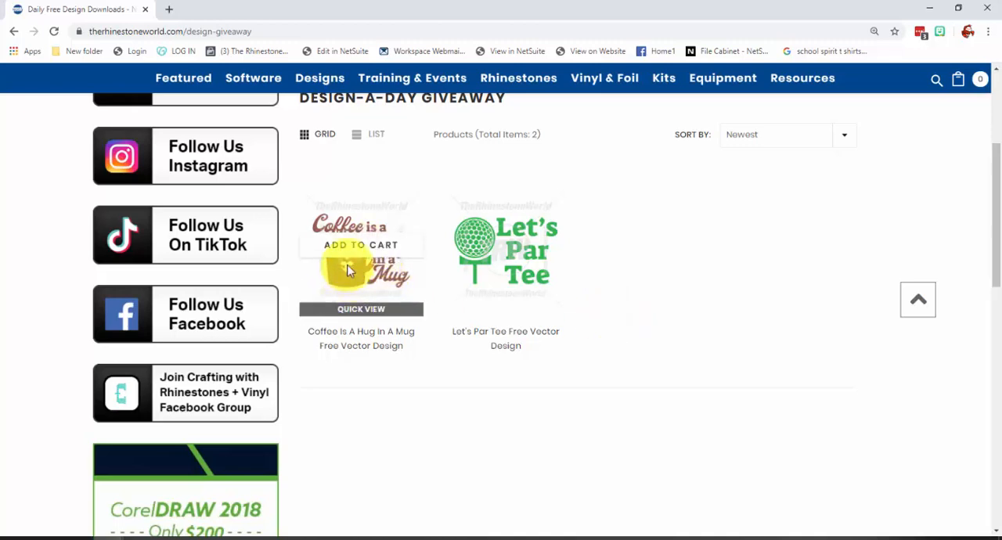